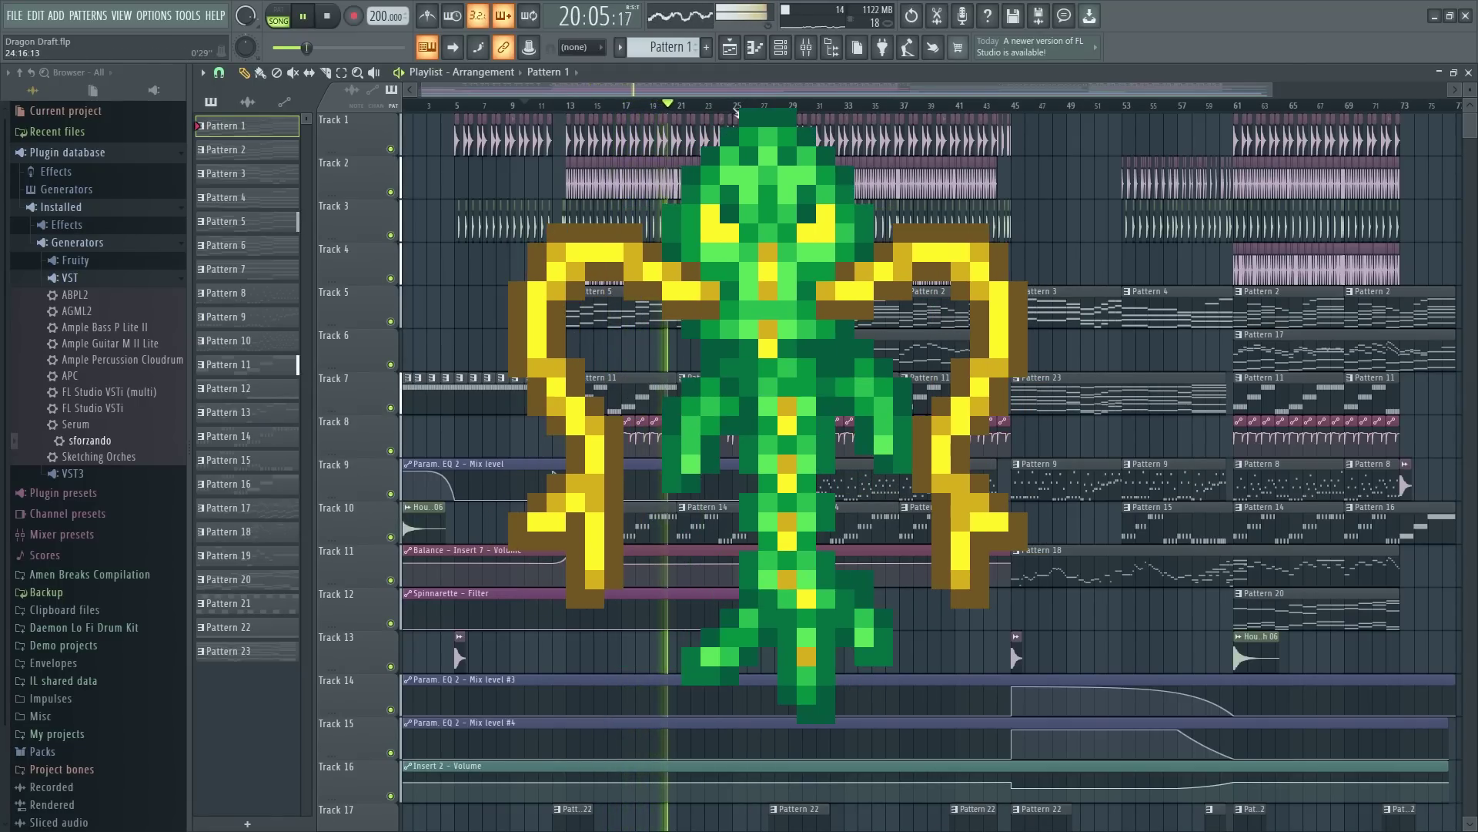
# Step: Mute Track 9 during playback to hear the mix without it, and switch it back on
pyautogui.scroll(4, 733, 97)
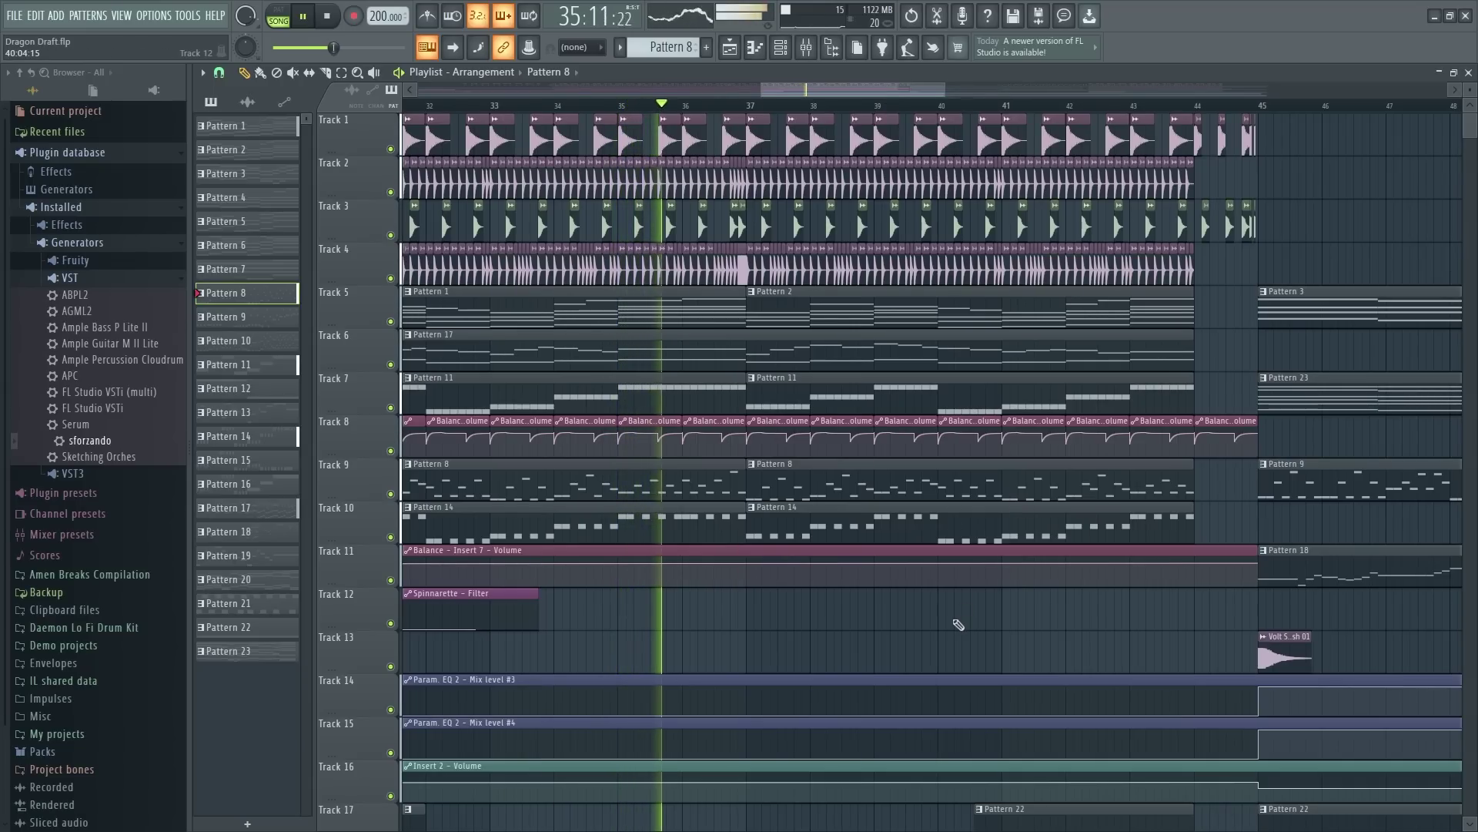
pyautogui.click(390, 494)
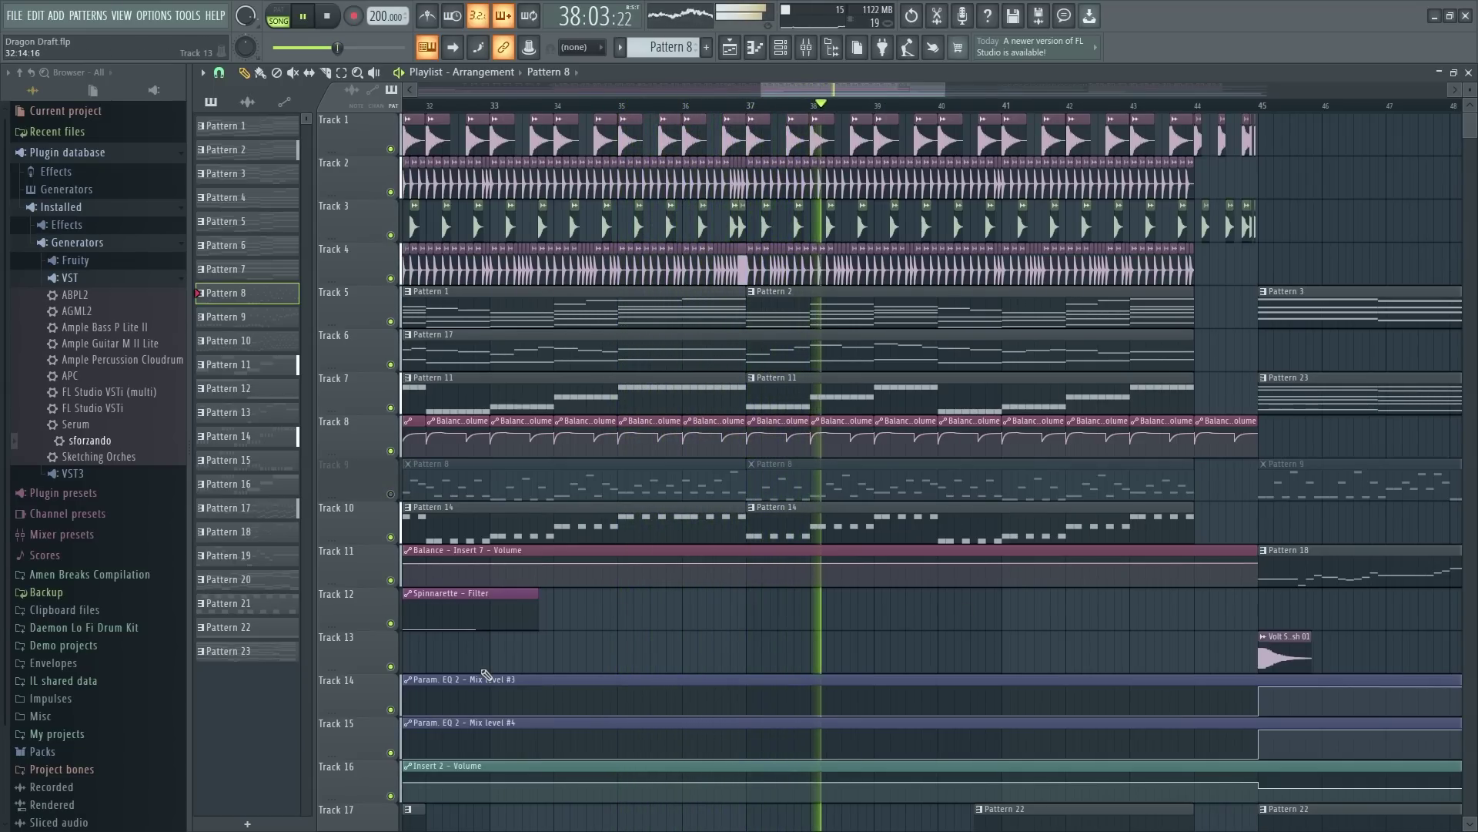
pyautogui.click(389, 493)
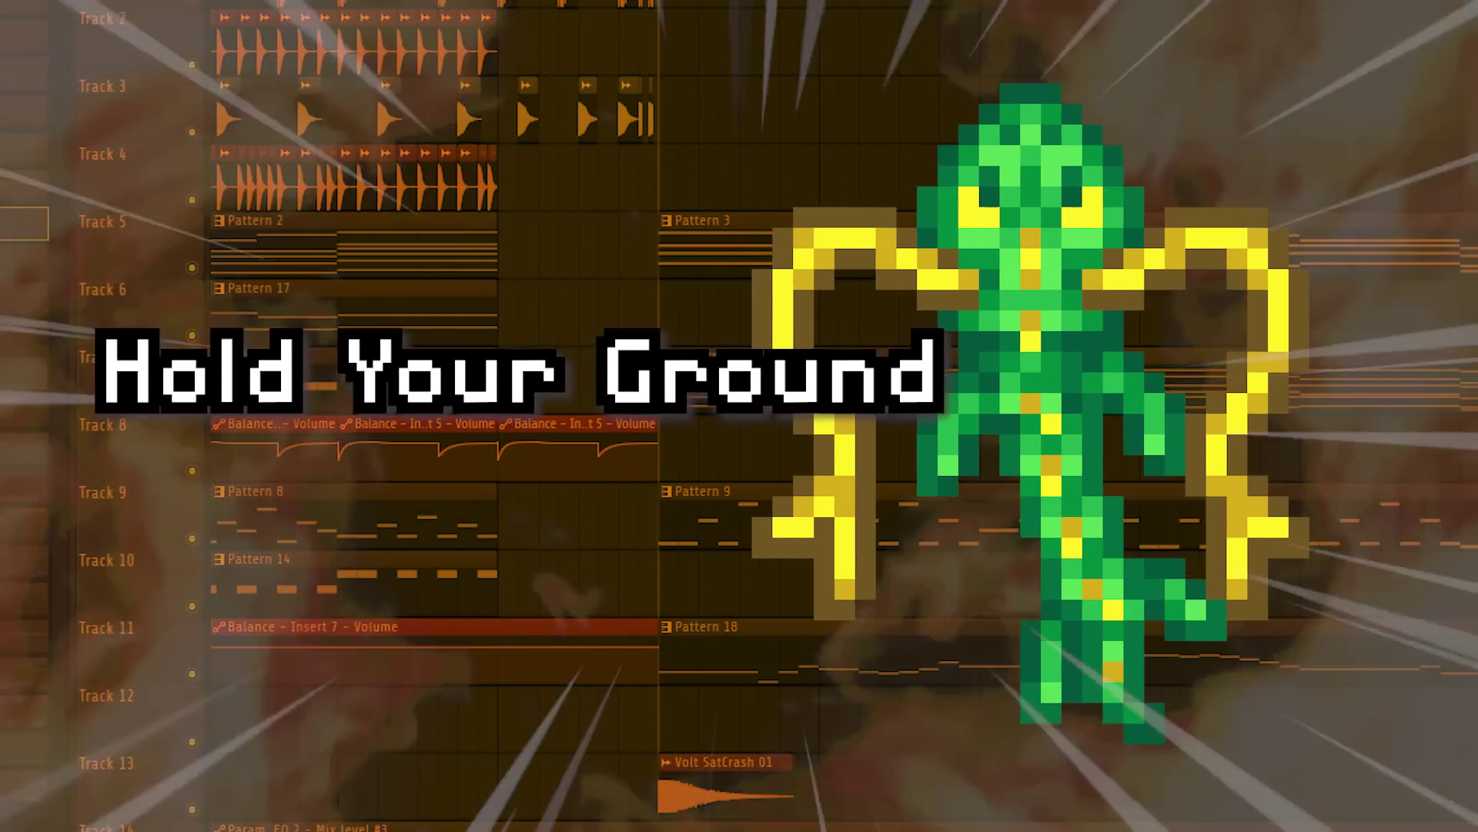
# Step: Look over the arrangement's tracks and inspect the Mr Blubber notes of Pattern 11 in the piano roll
pyautogui.moveTo(429, 547); pyautogui.dragTo(578, 548)
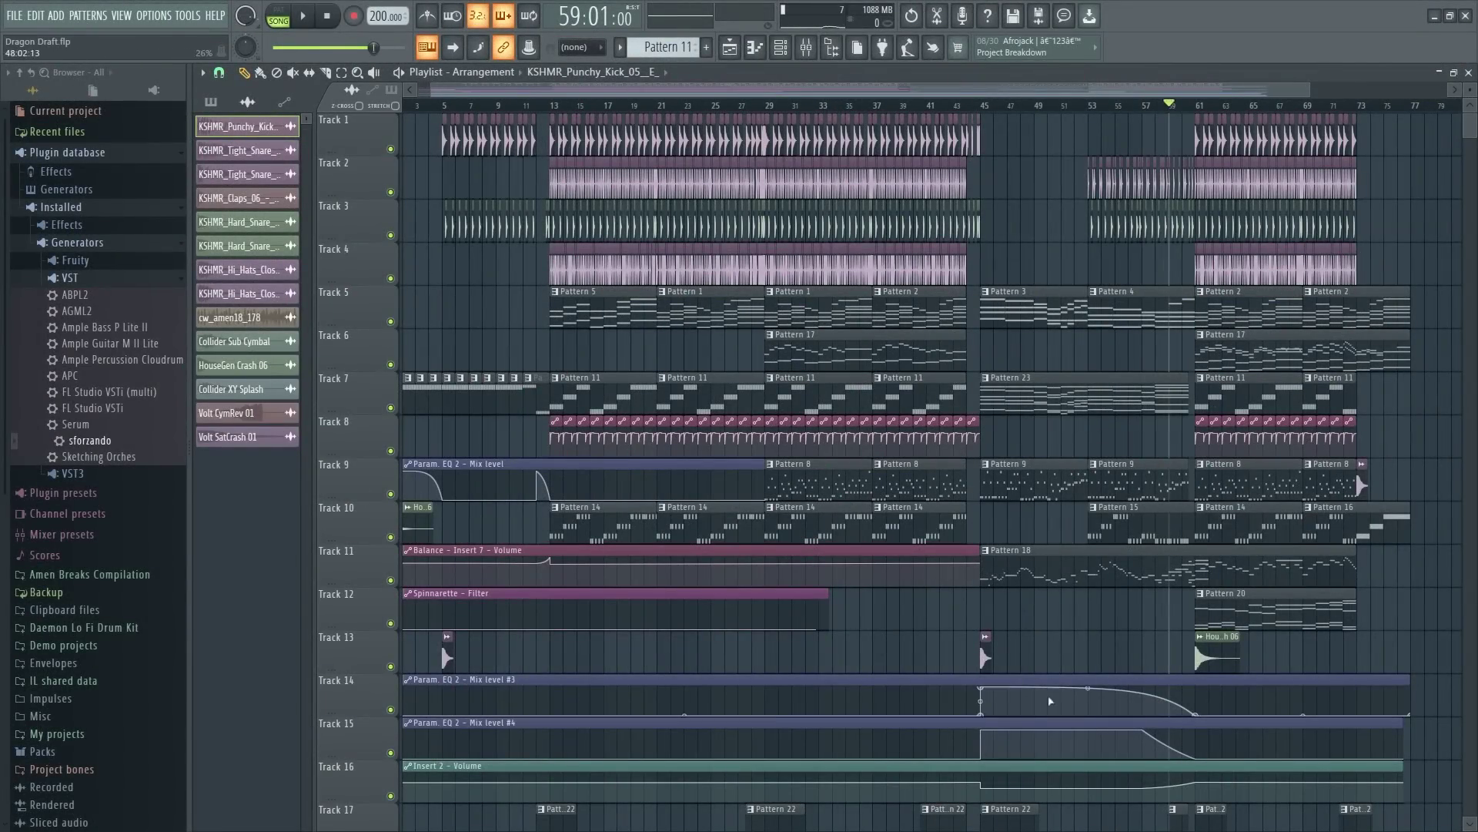
pyautogui.scroll(-5, 994, 597)
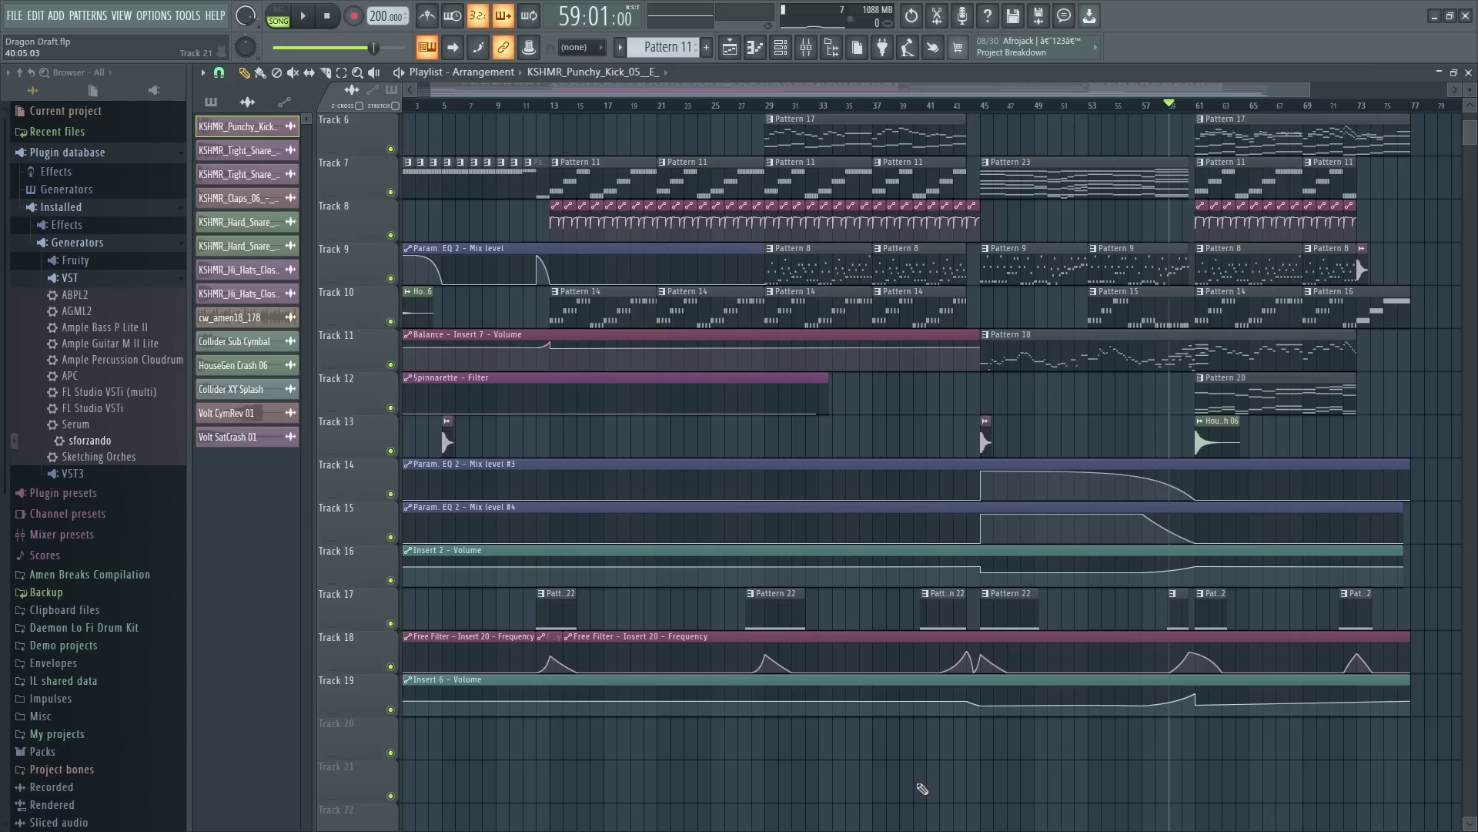
pyautogui.scroll(5, 1034, 286)
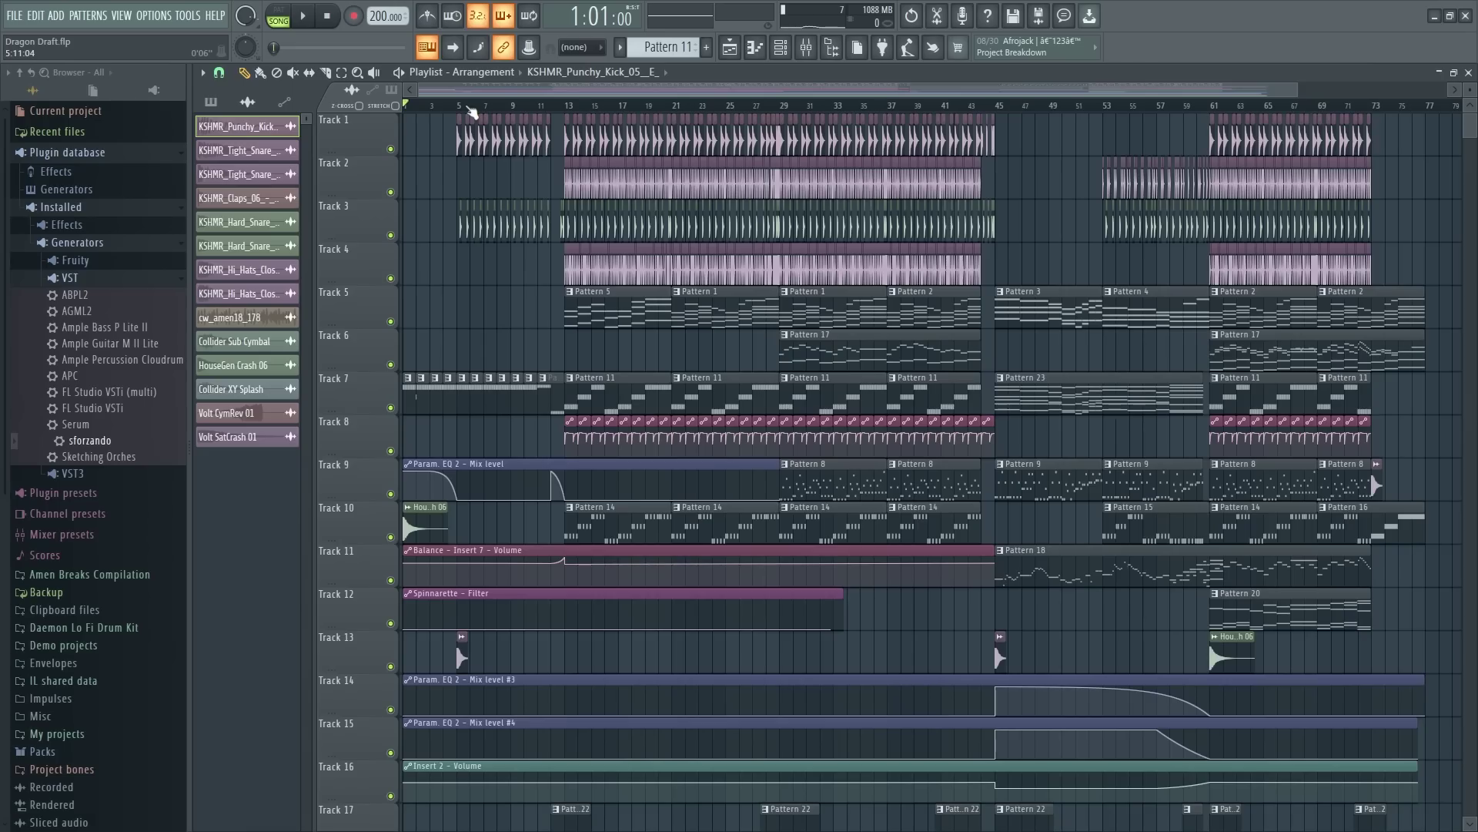
pyautogui.scroll(8, 475, 107)
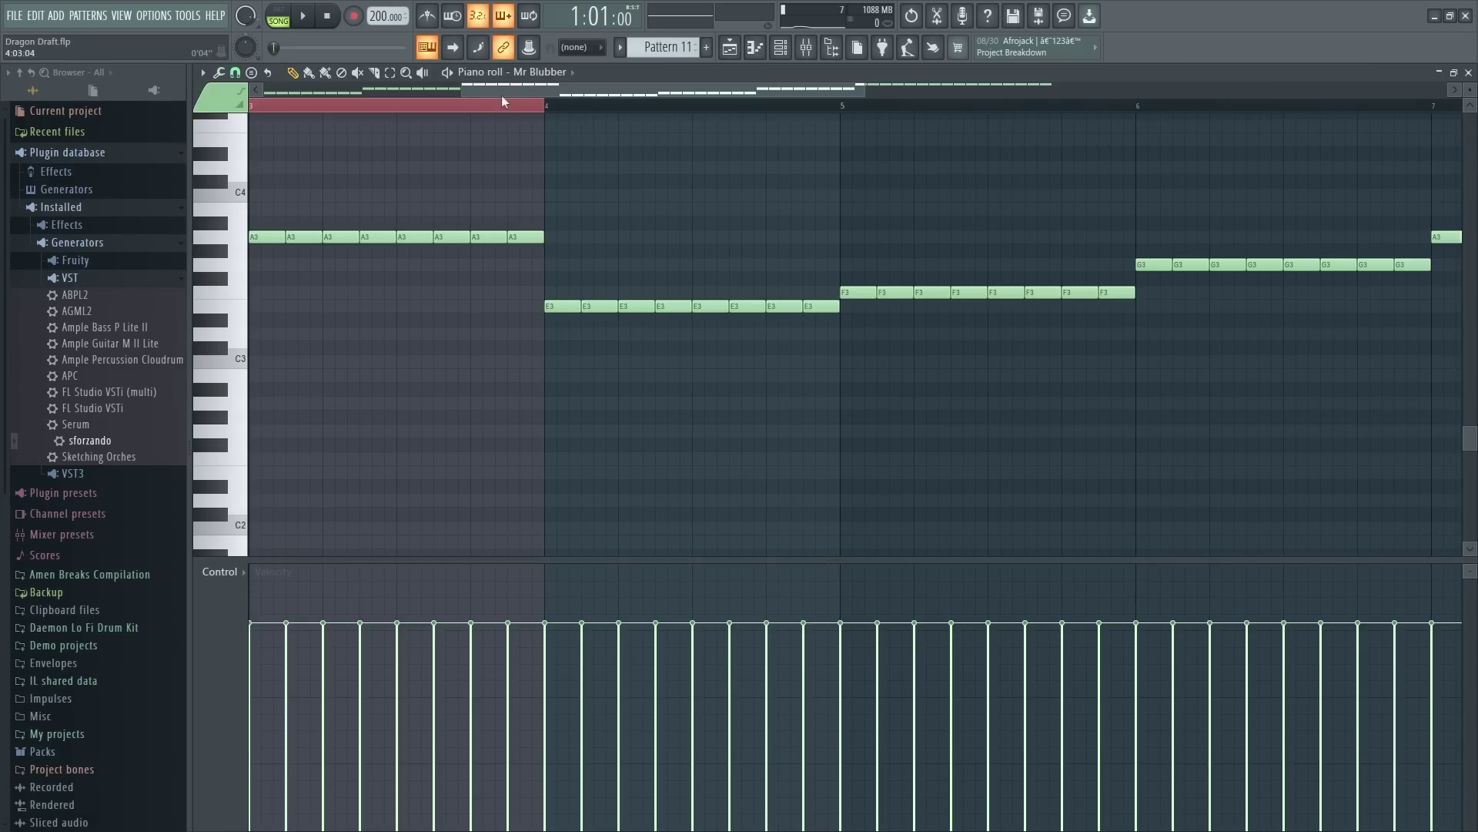
pyautogui.moveTo(501, 96); pyautogui.dragTo(264, 103)
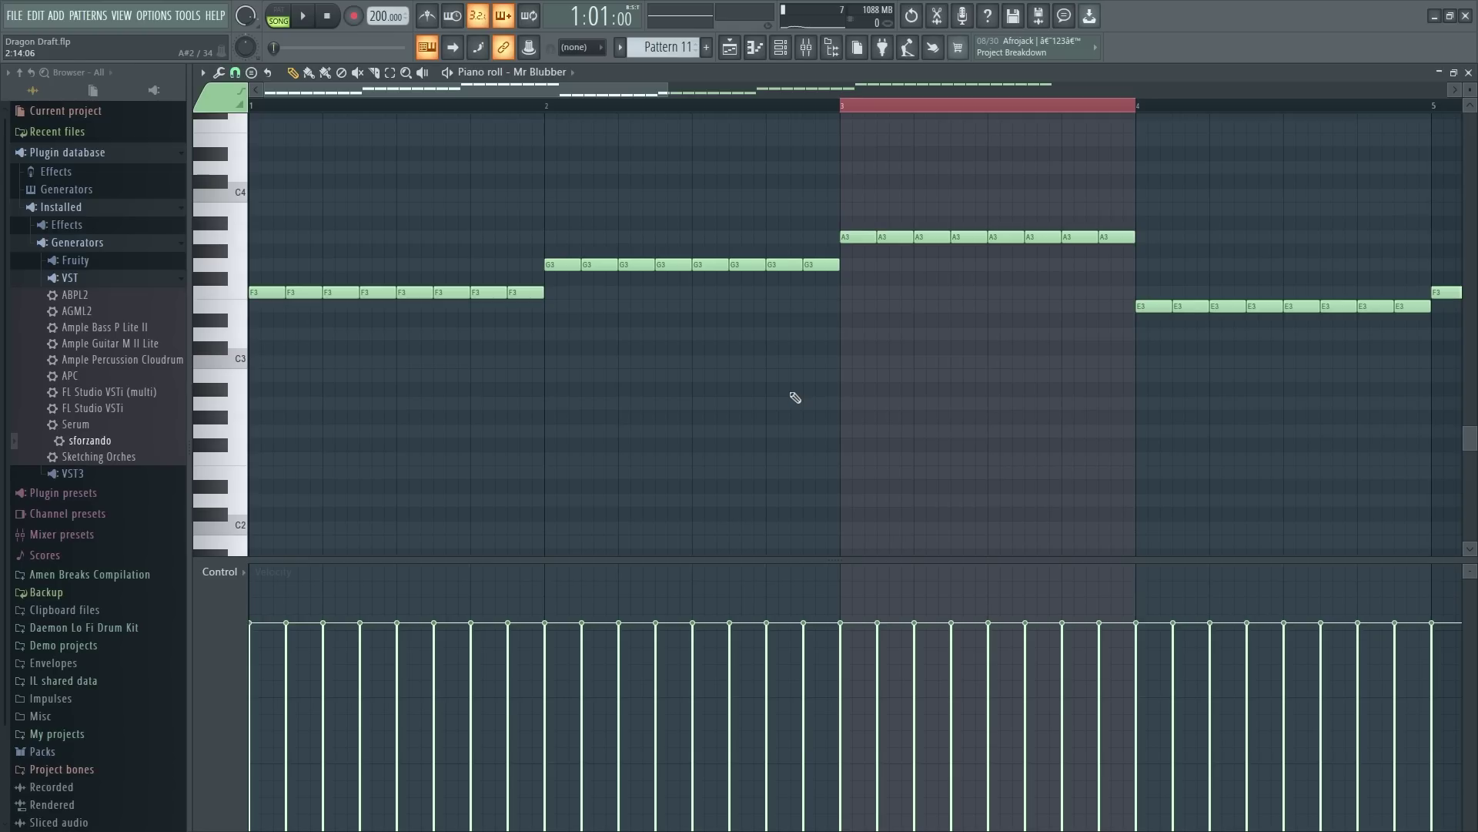
pyautogui.click(1468, 72)
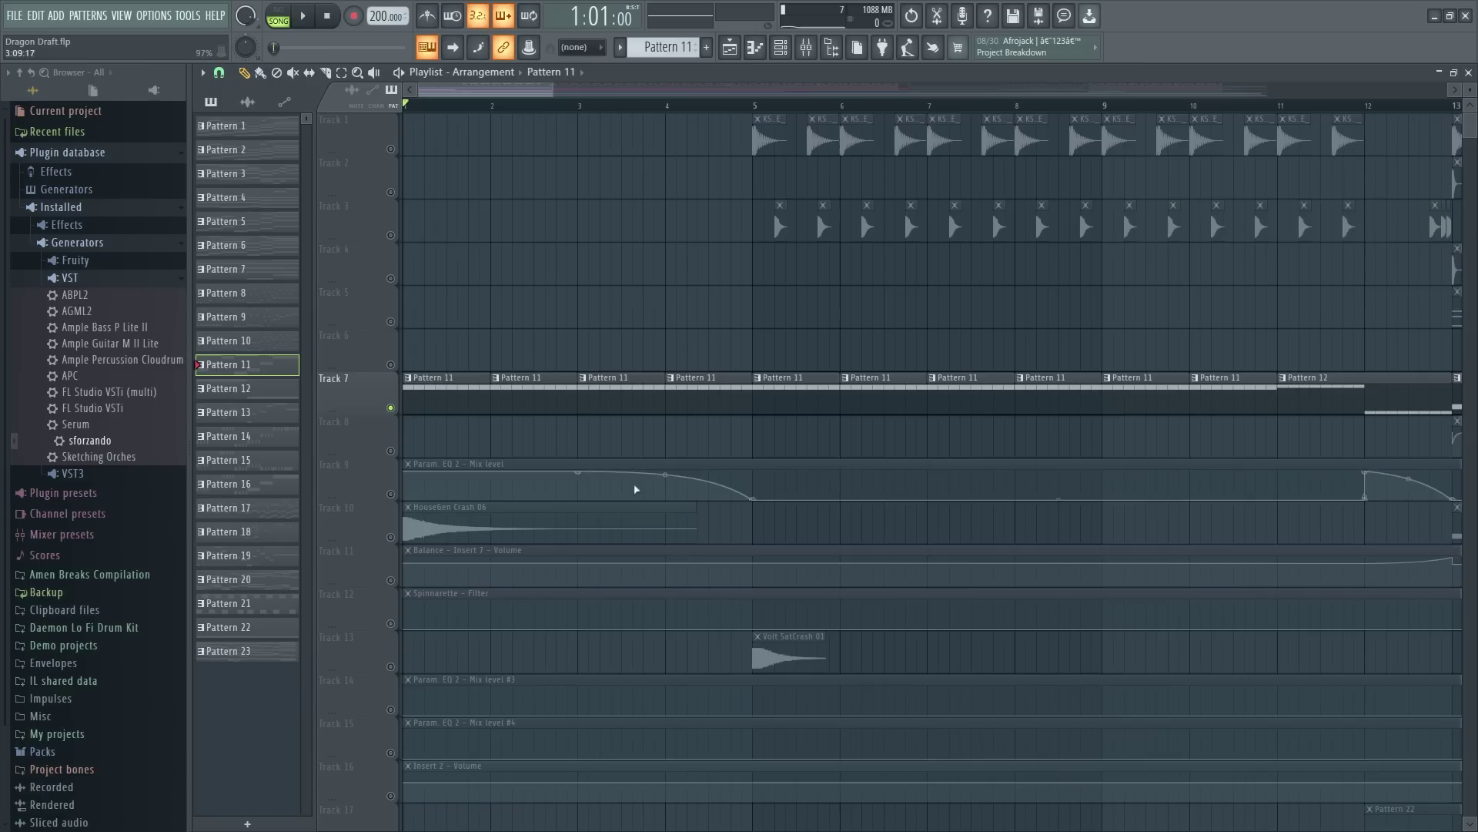
# Step: Play Track 7 on its own from the song start and unmute the EQ mix level automation on Track 9
pyautogui.press('space')
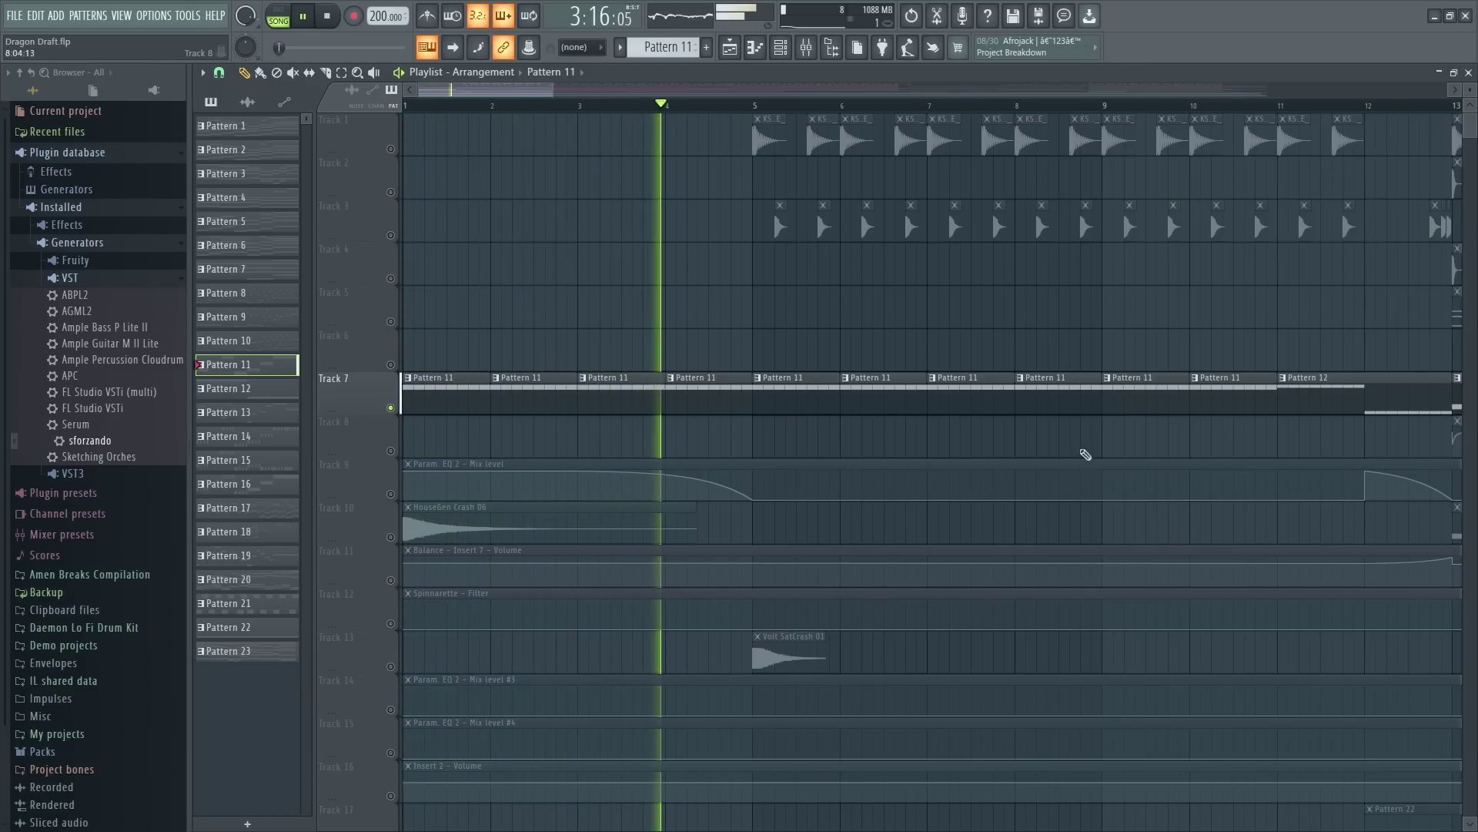
pyautogui.press('space')
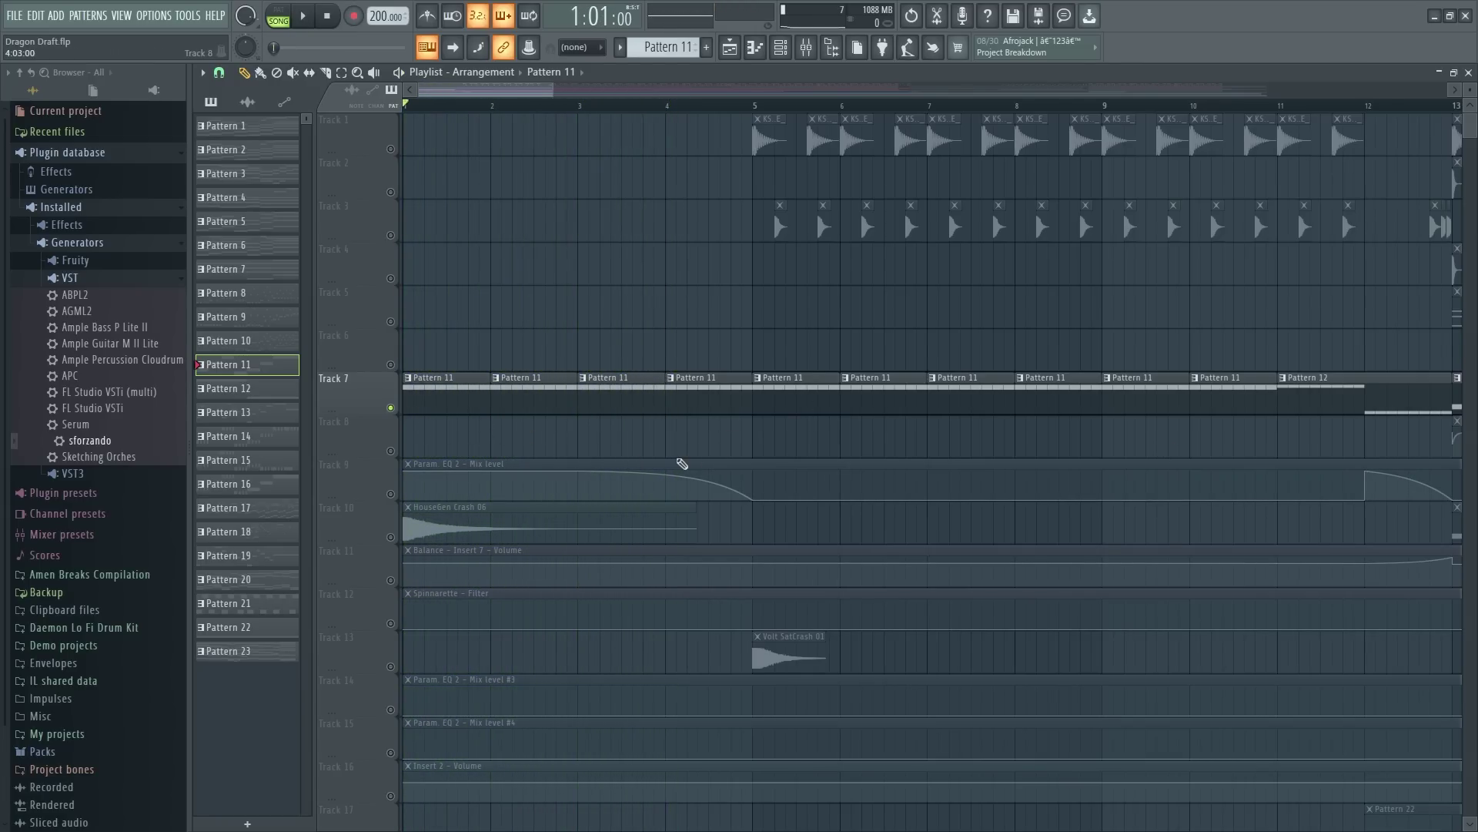
pyautogui.press('space')
pyautogui.press('space')
pyautogui.click(391, 494)
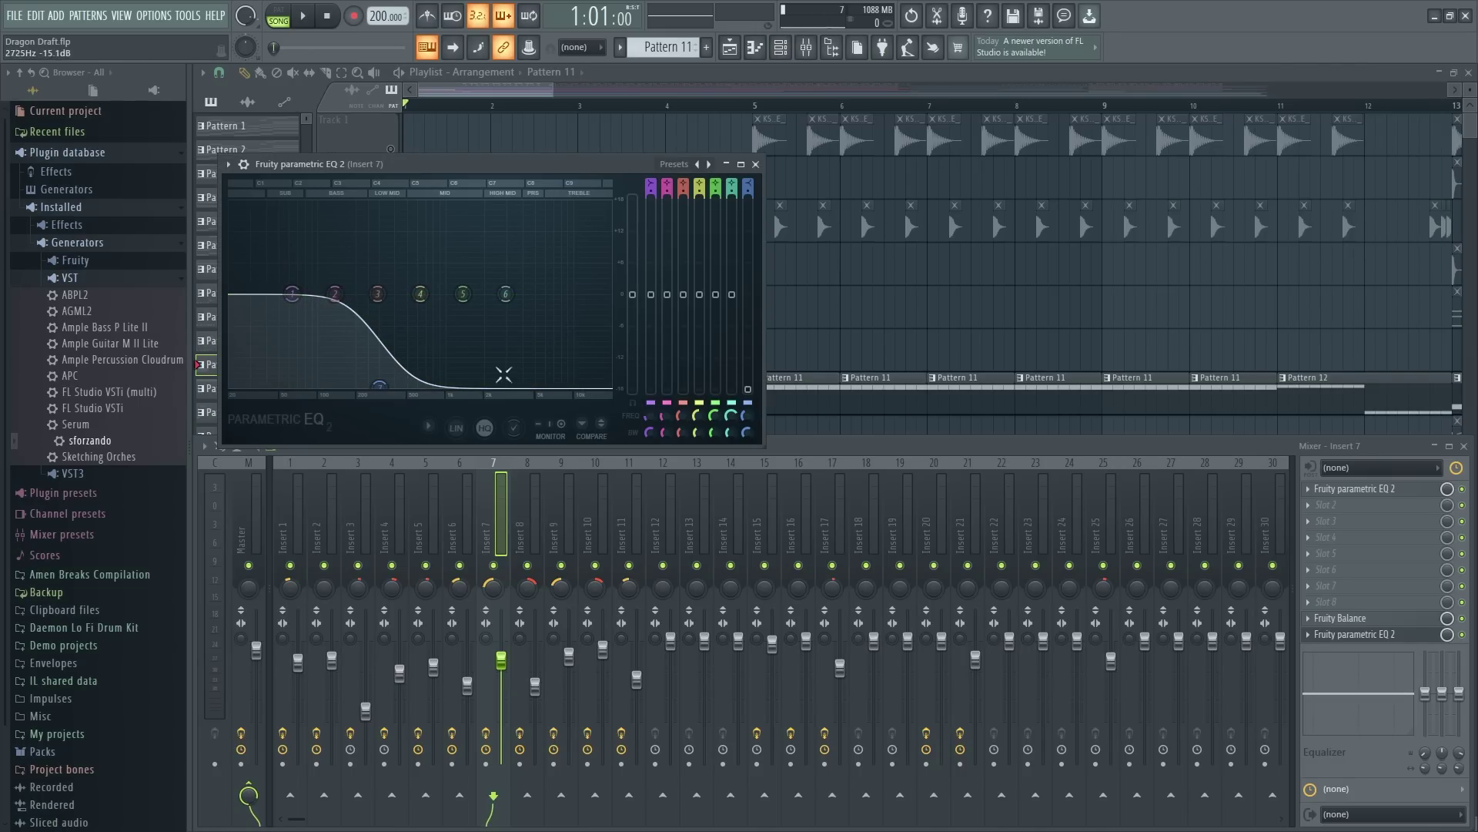
# Step: Compare mixer insert 7 with and without the Fruity parametric EQ 2 low-pass in its last slot
pyautogui.press('space')
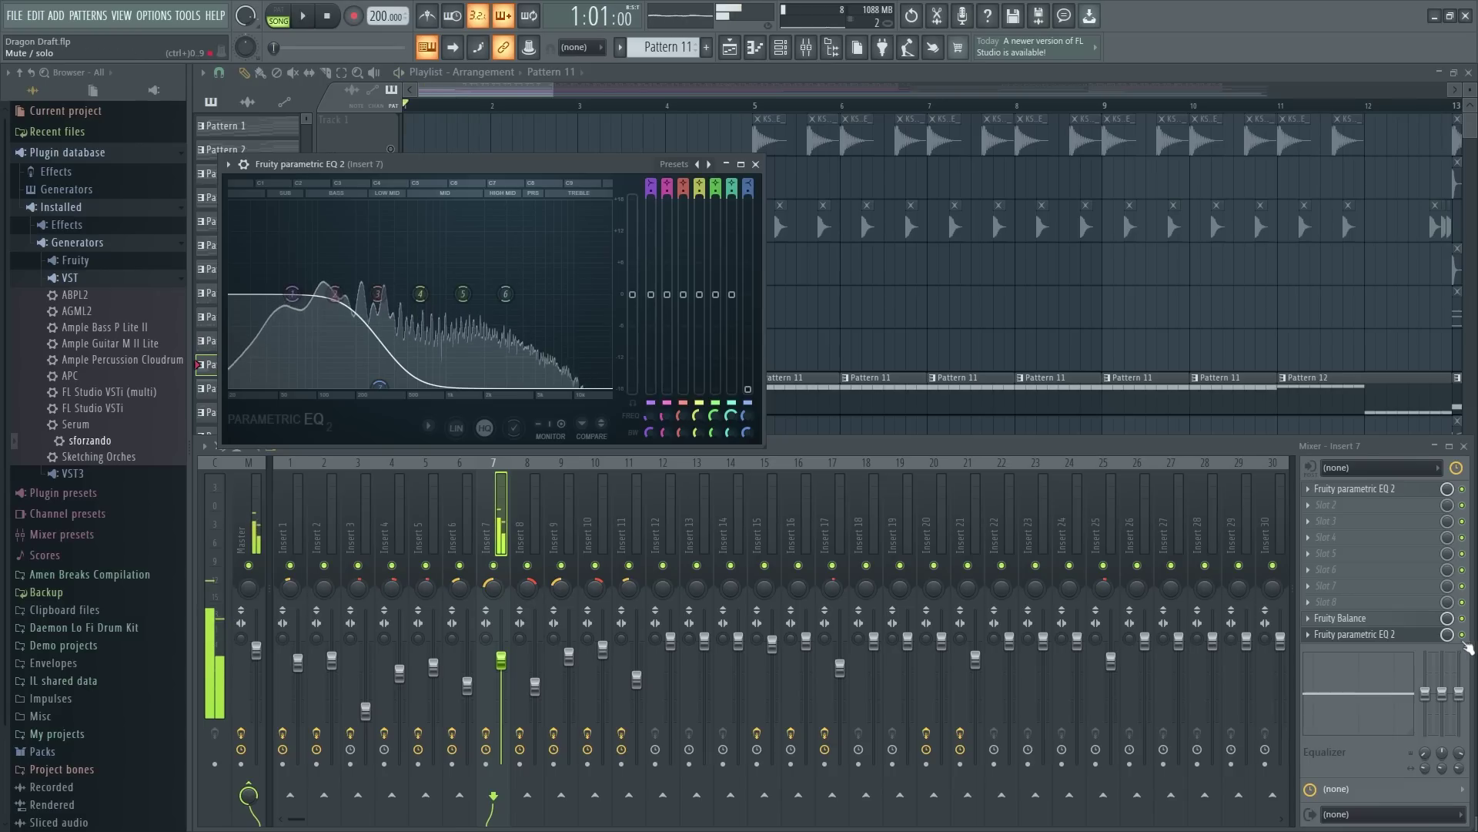
pyautogui.click(1462, 635)
pyautogui.press('space')
pyautogui.press('space')
pyautogui.click(1462, 636)
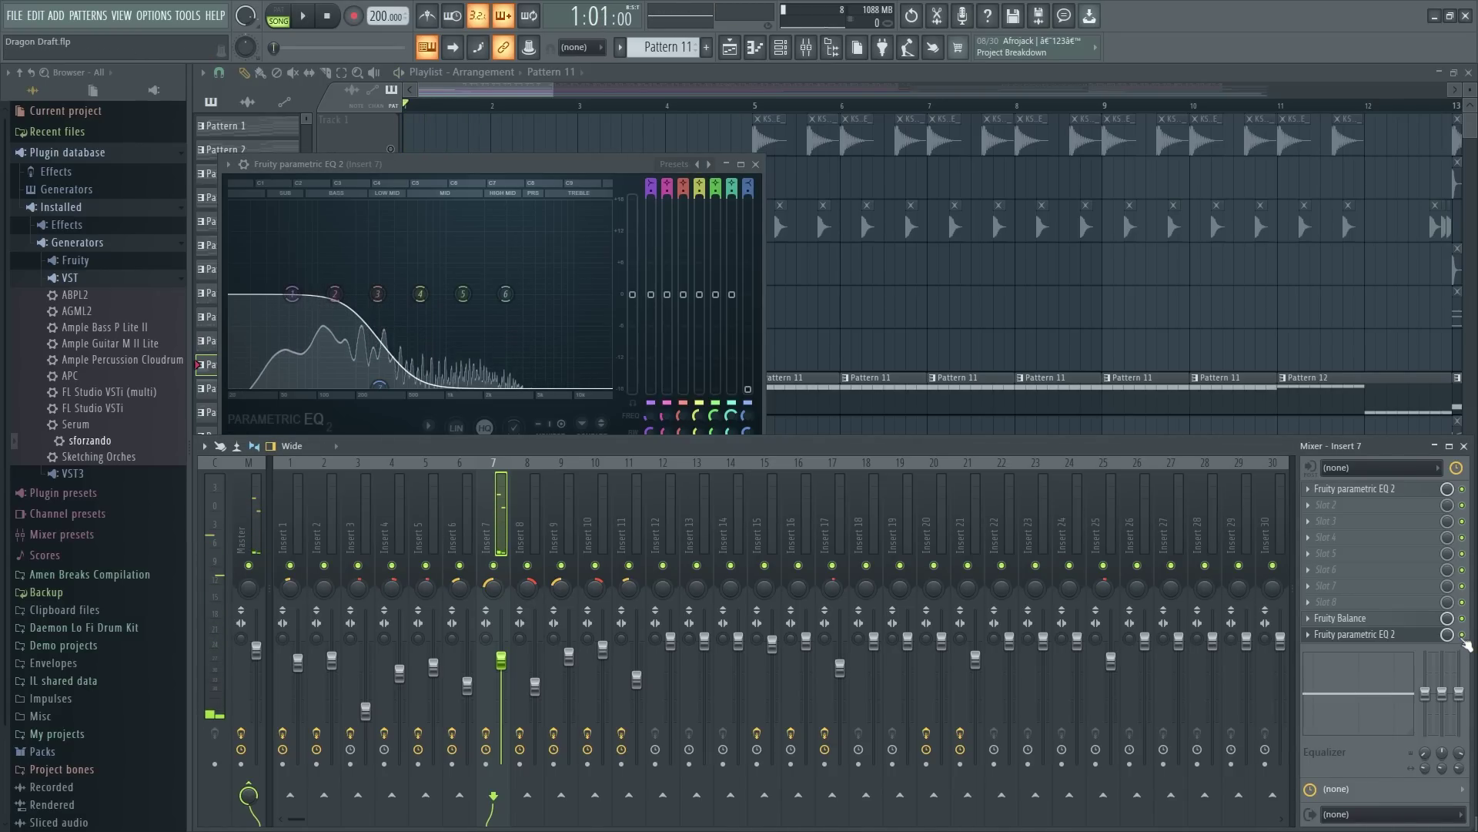
pyautogui.press('space')
pyautogui.press('space')
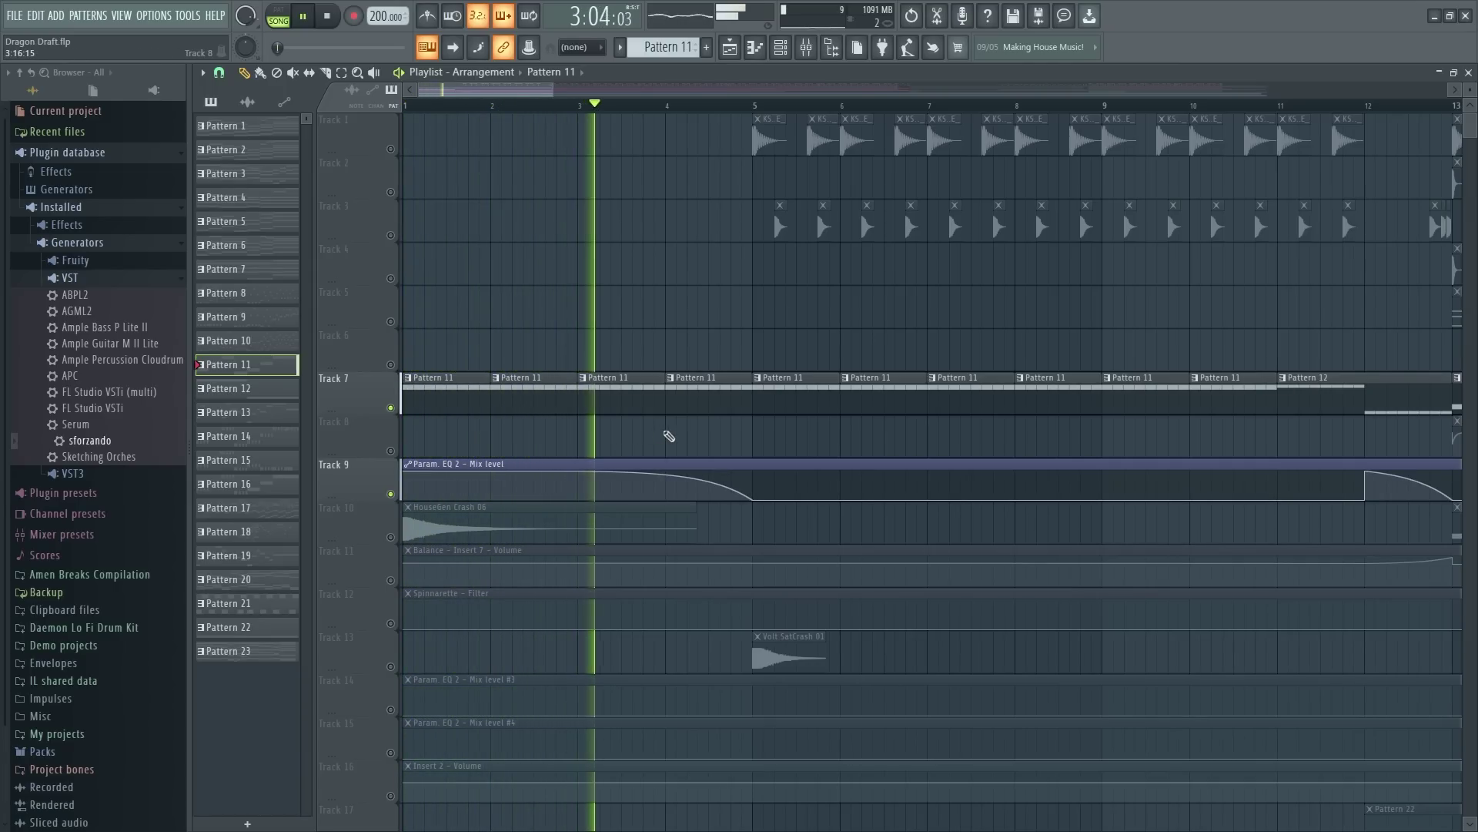
# Step: Play Track 7 together with the Track 9 EQ mix level automation from the song start
pyautogui.press('space')
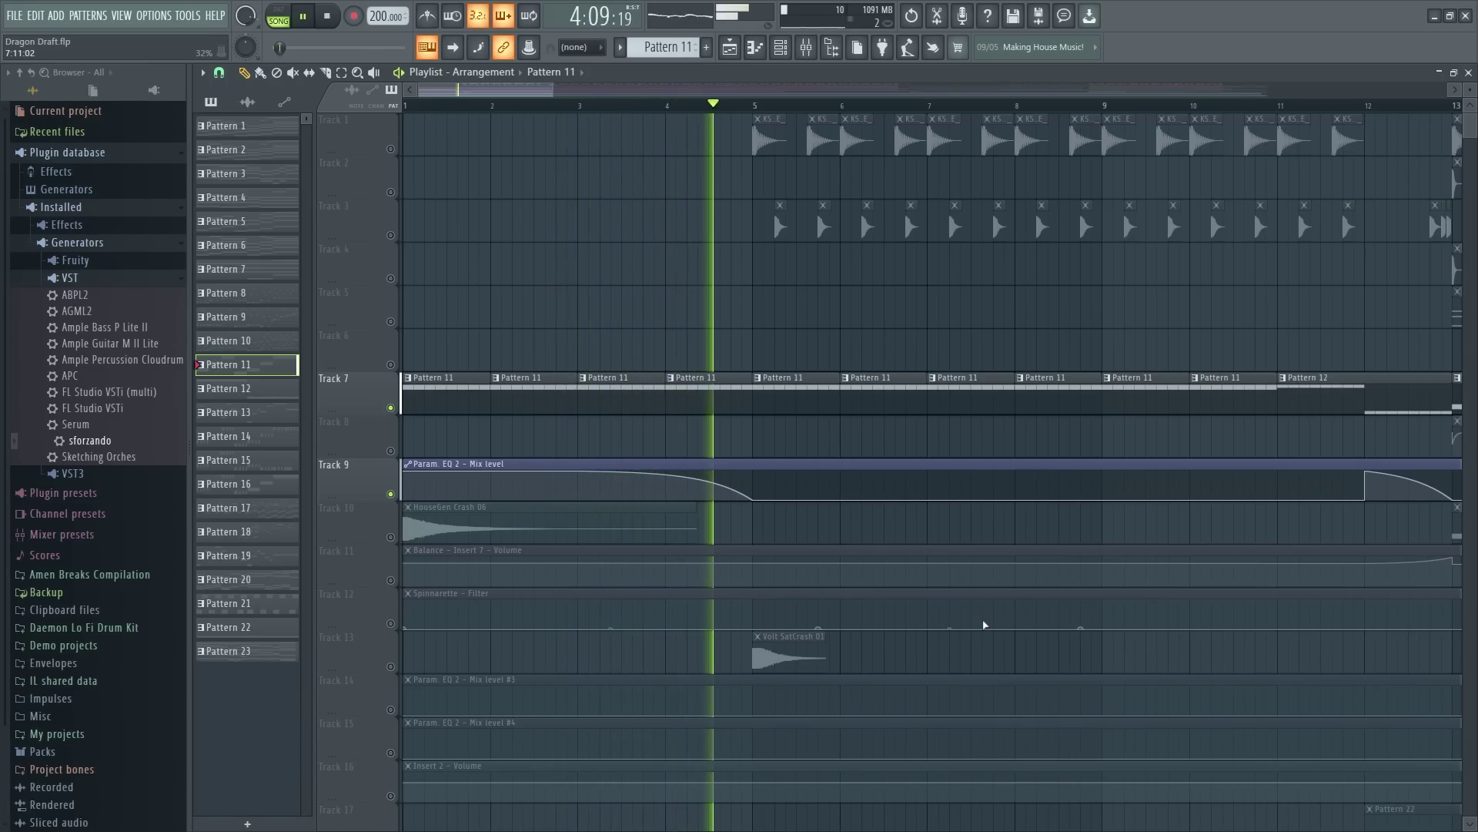
pyautogui.press('space')
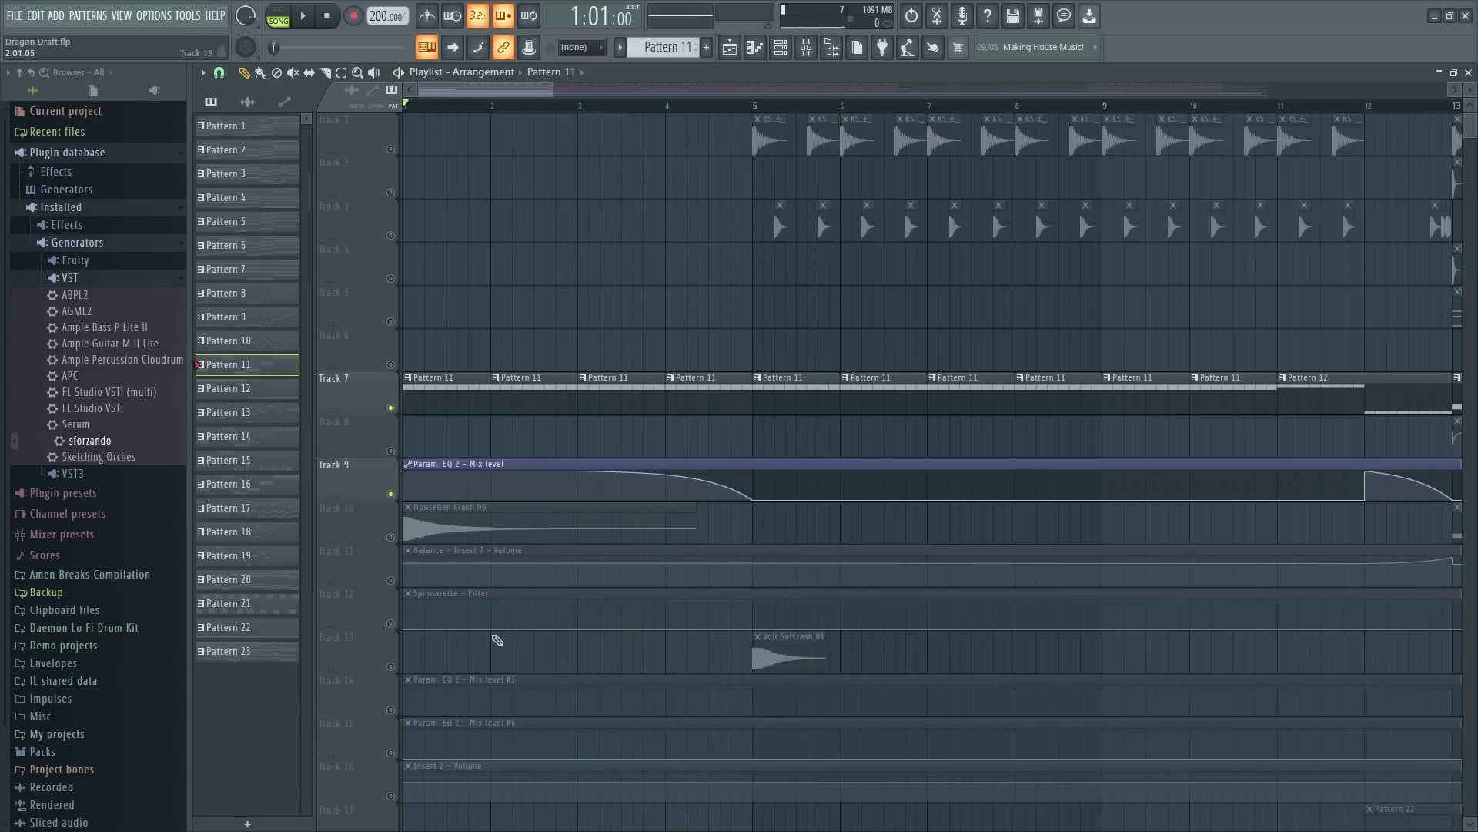
pyautogui.press('space')
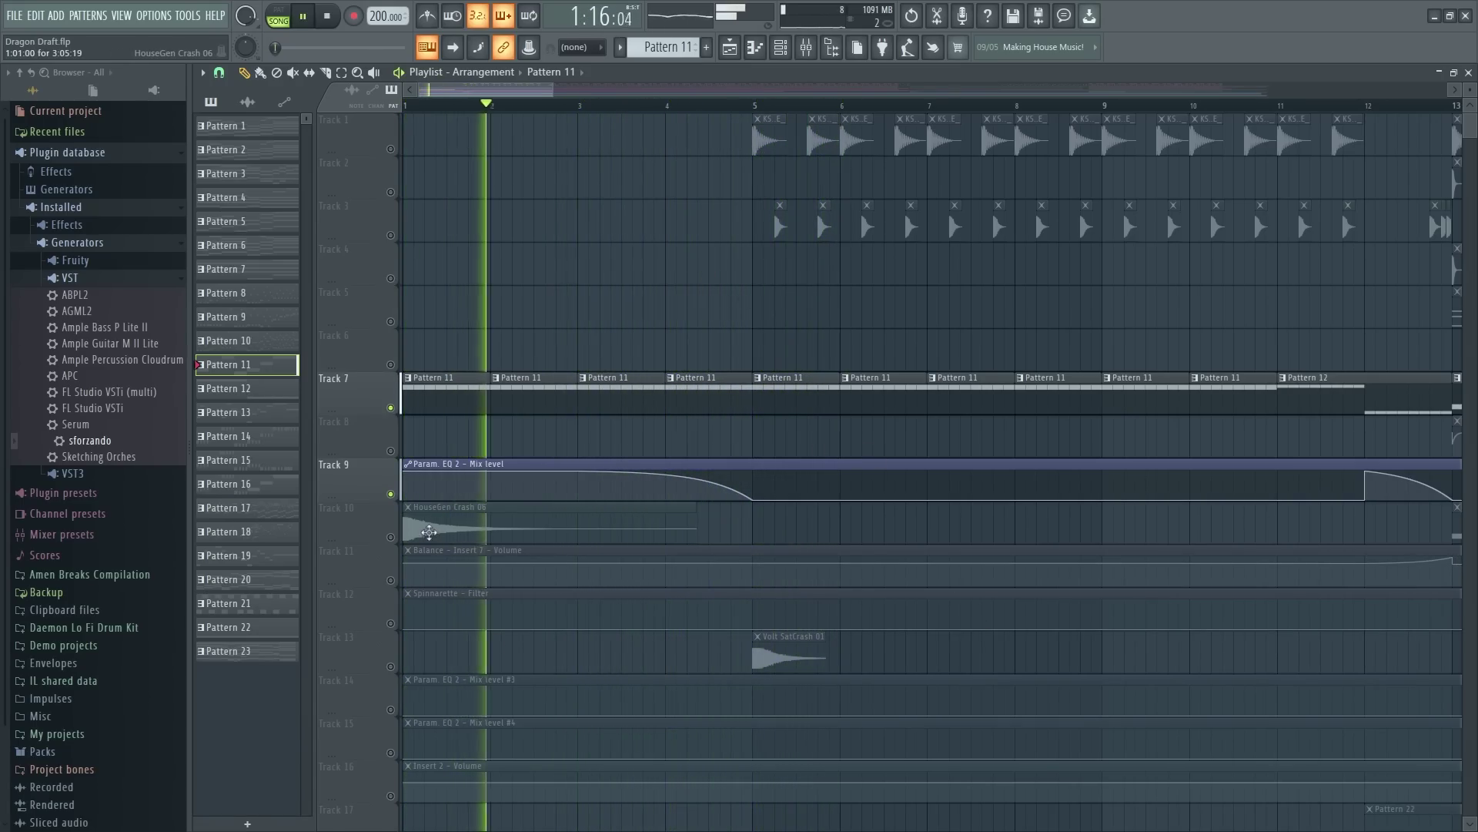
pyautogui.press('space')
# Step: Unmute the HouseGen Crash 06 clip on Track 10 and show its mixer insert 15 effects
pyautogui.click(390, 536)
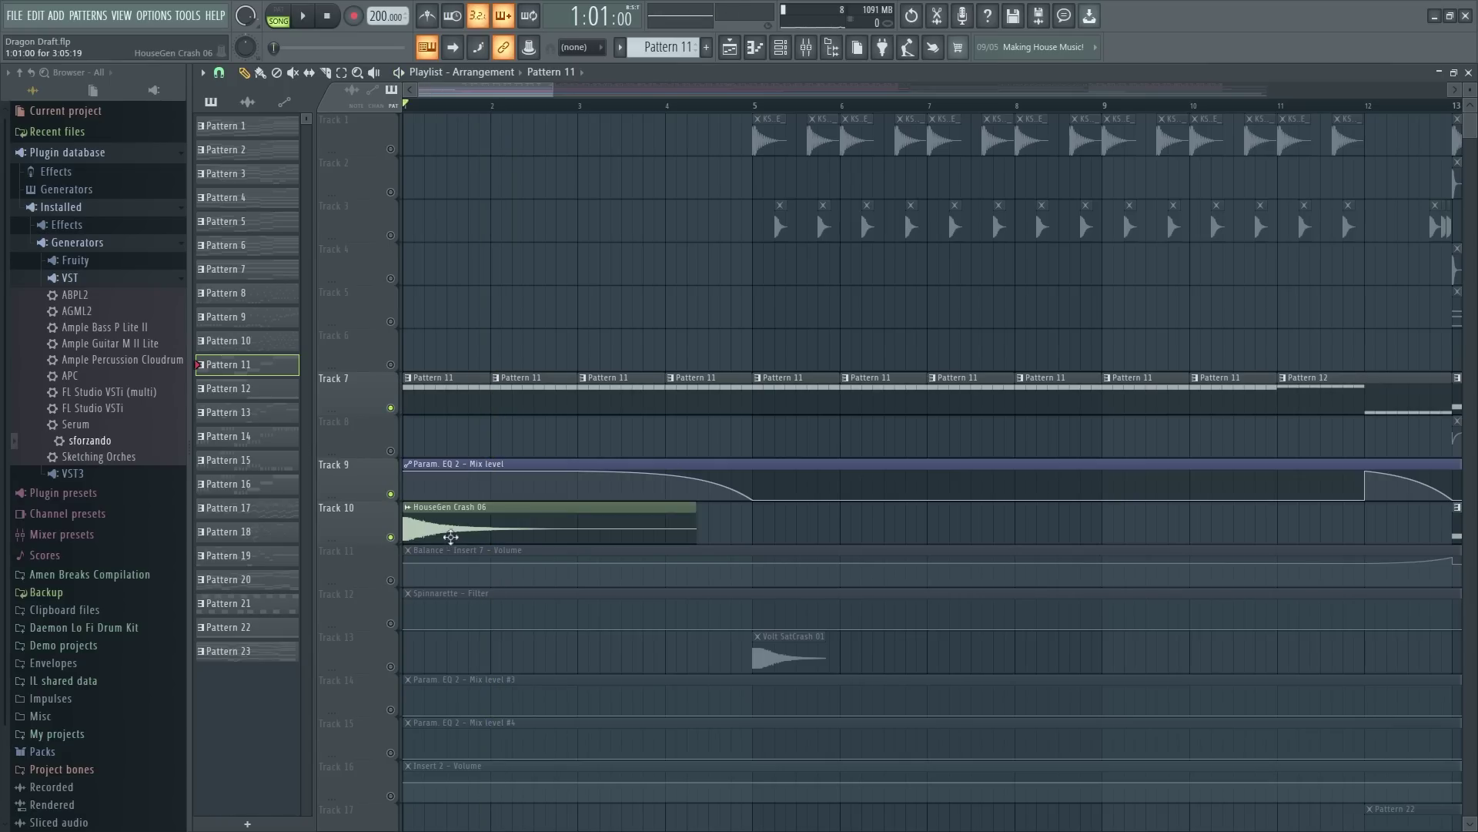
pyautogui.press('F9')
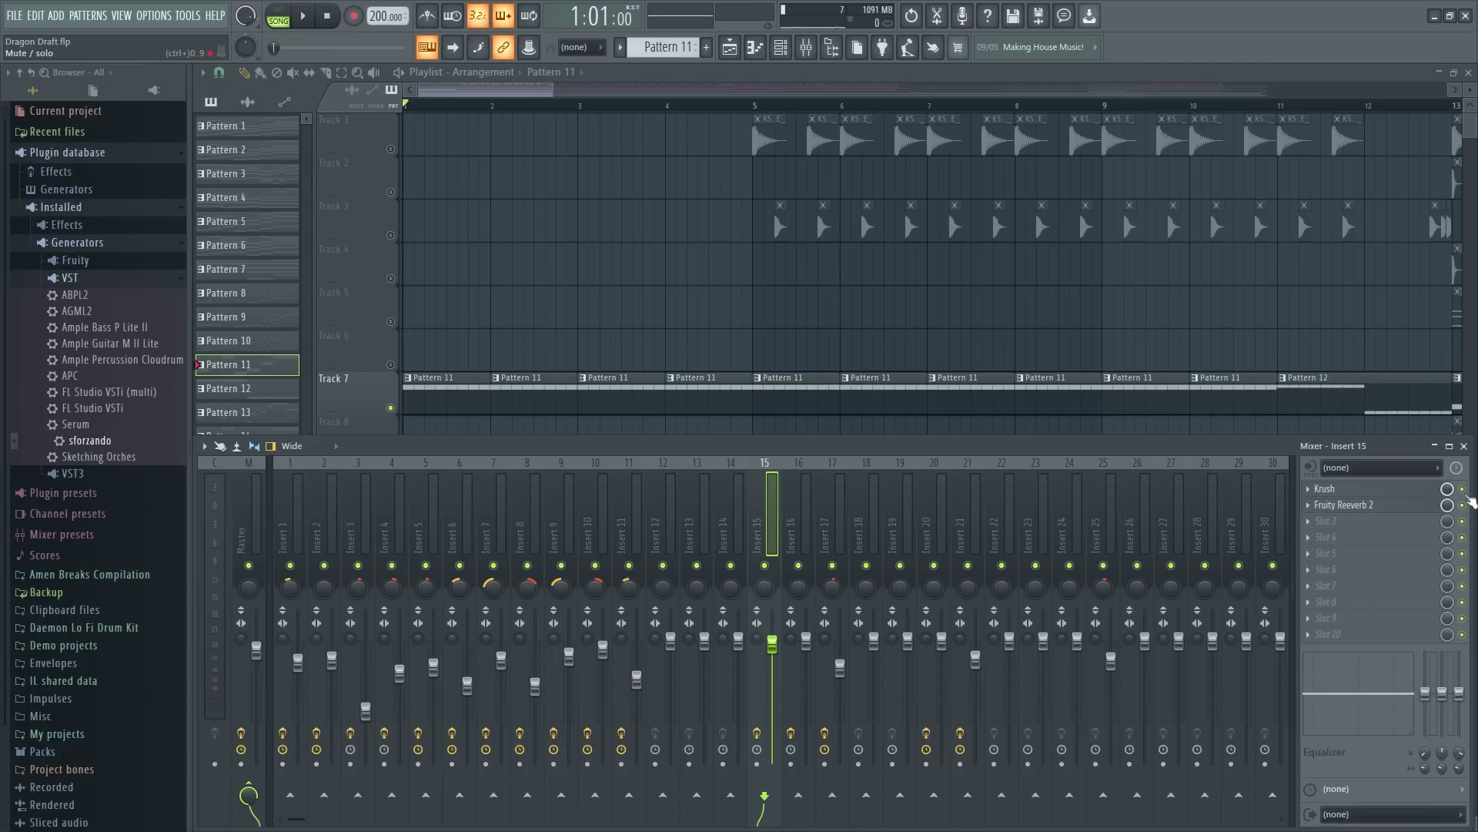
pyautogui.scroll(-4, 634, 342)
pyautogui.scroll(1, 634, 342)
# Step: Audition the opening crash with Krush and Fruity Reeverb 2 bypassed on insert 15, comparing it with the effected sound
pyautogui.press('space')
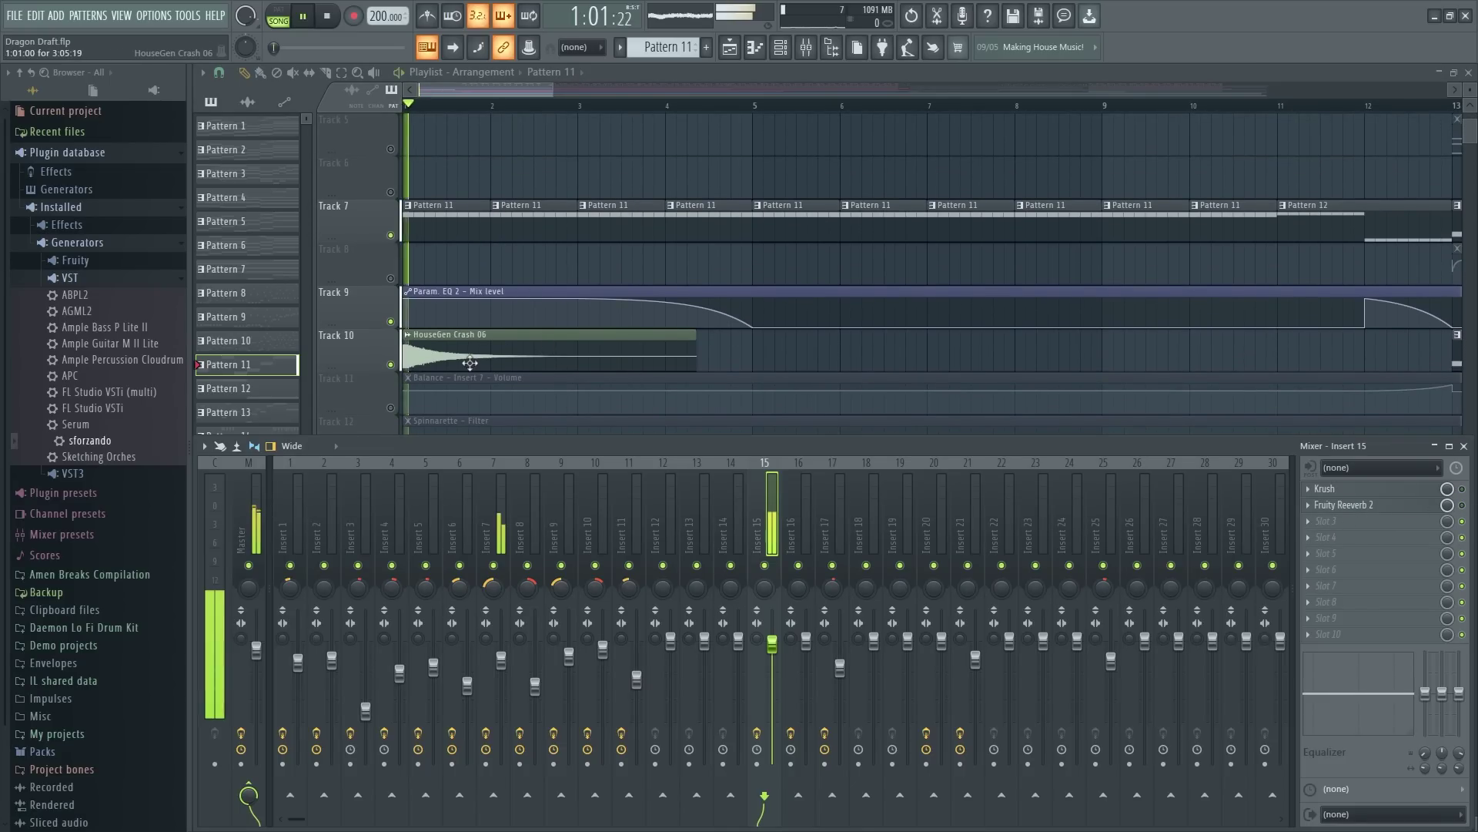
pyautogui.press('space')
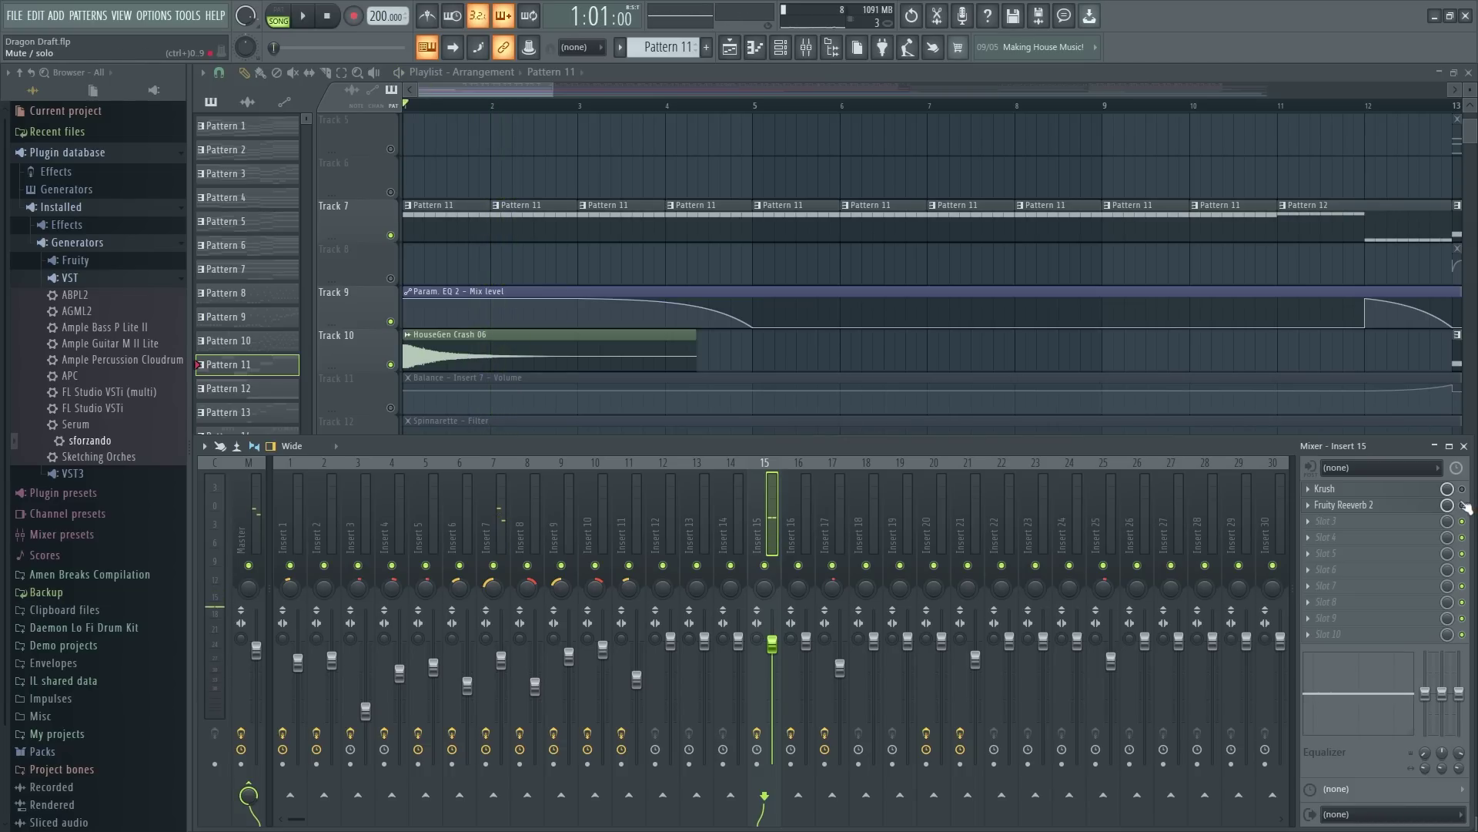
pyautogui.press('space')
pyautogui.press('space')
# Step: View the Krush settings on insert 15 and audition the crash with Krush bypassed
pyautogui.click(1352, 493)
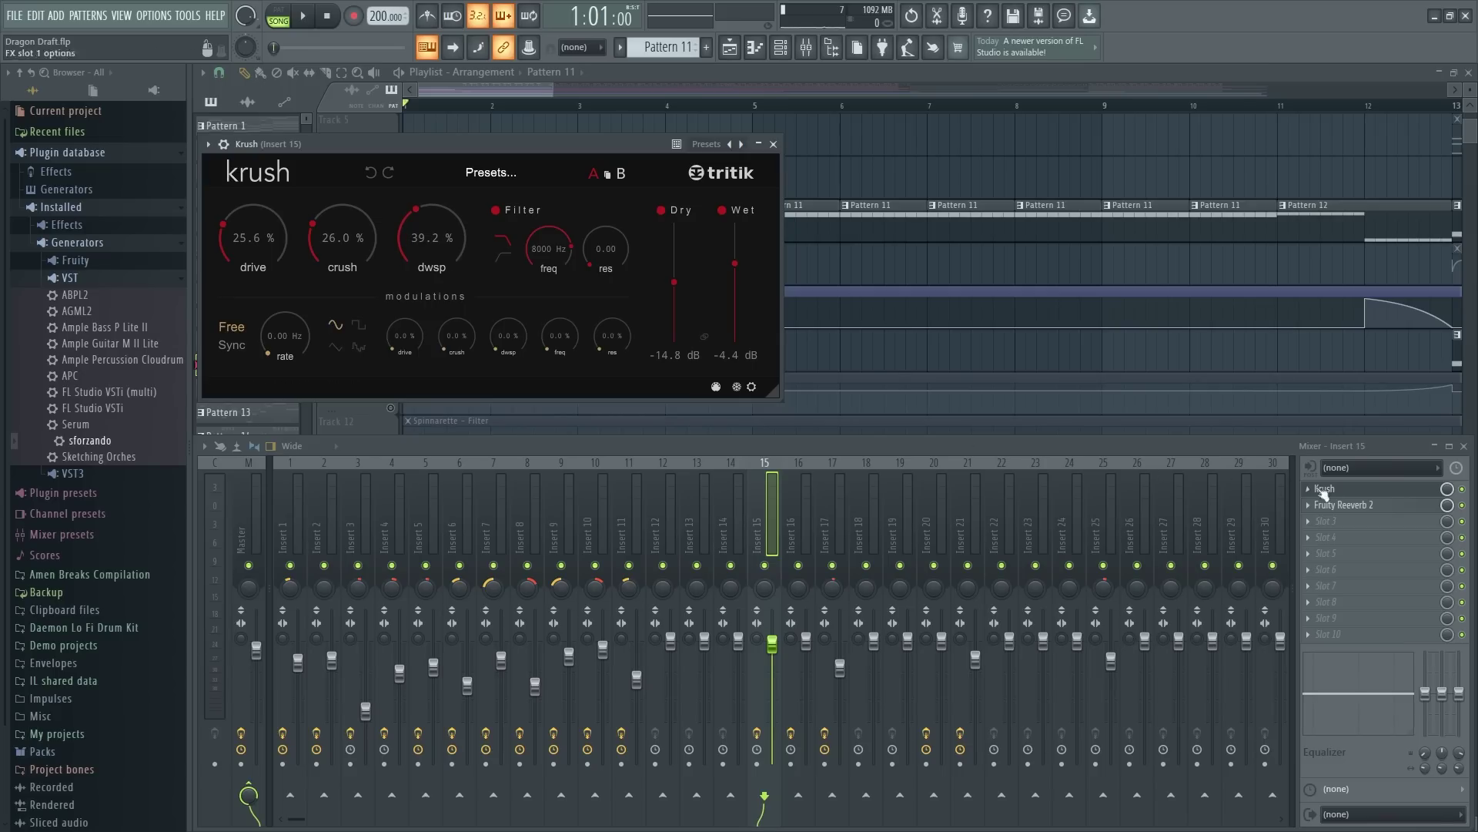
pyautogui.click(1462, 488)
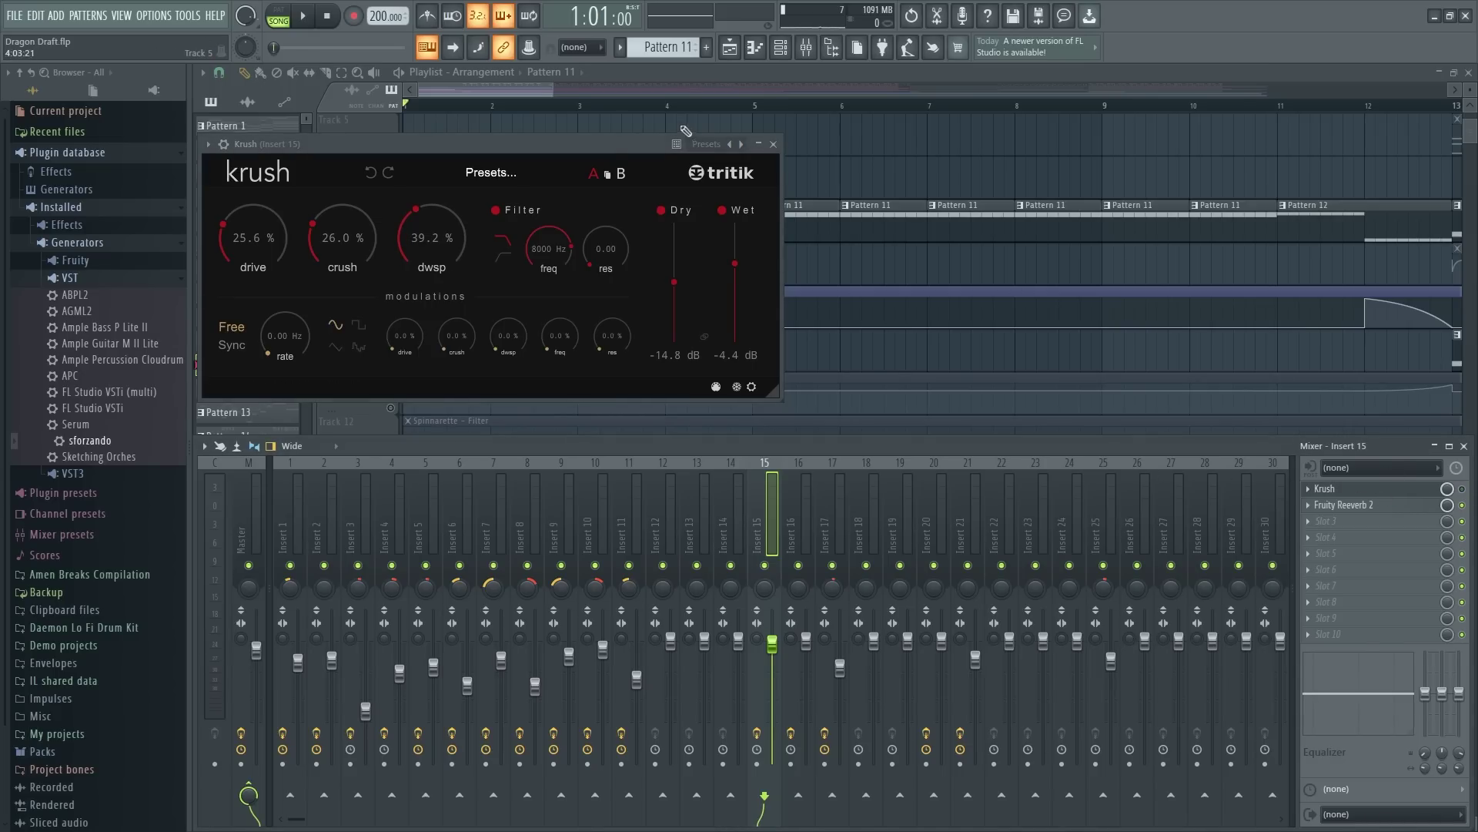
pyautogui.click(773, 144)
pyautogui.press('space')
# Step: Play the opening bars of Tracks 7, 9 and 10 with insert 15's Krush and Fruity Reeverb 2 active
pyautogui.press('space')
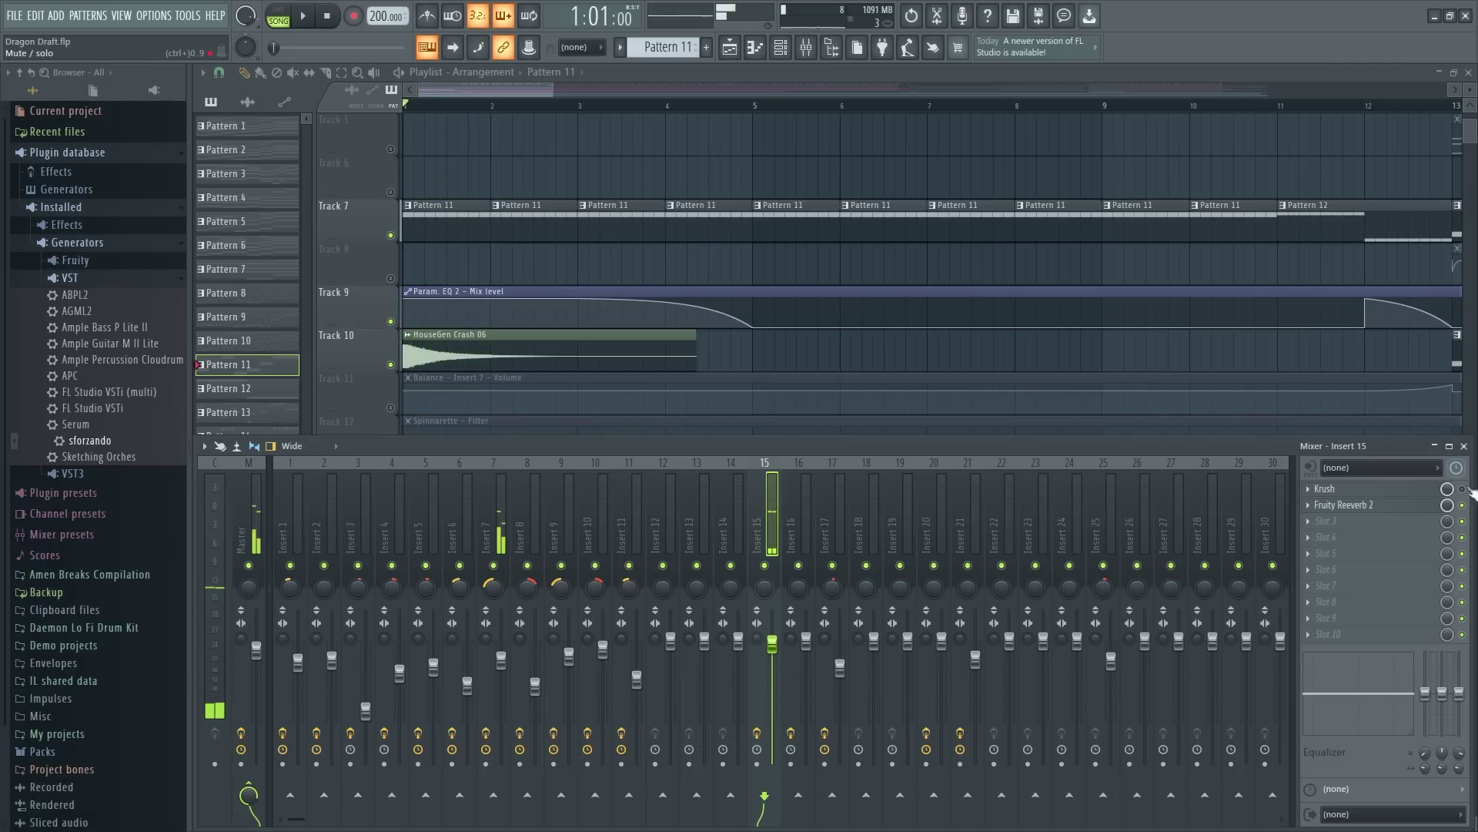
pyautogui.press('space')
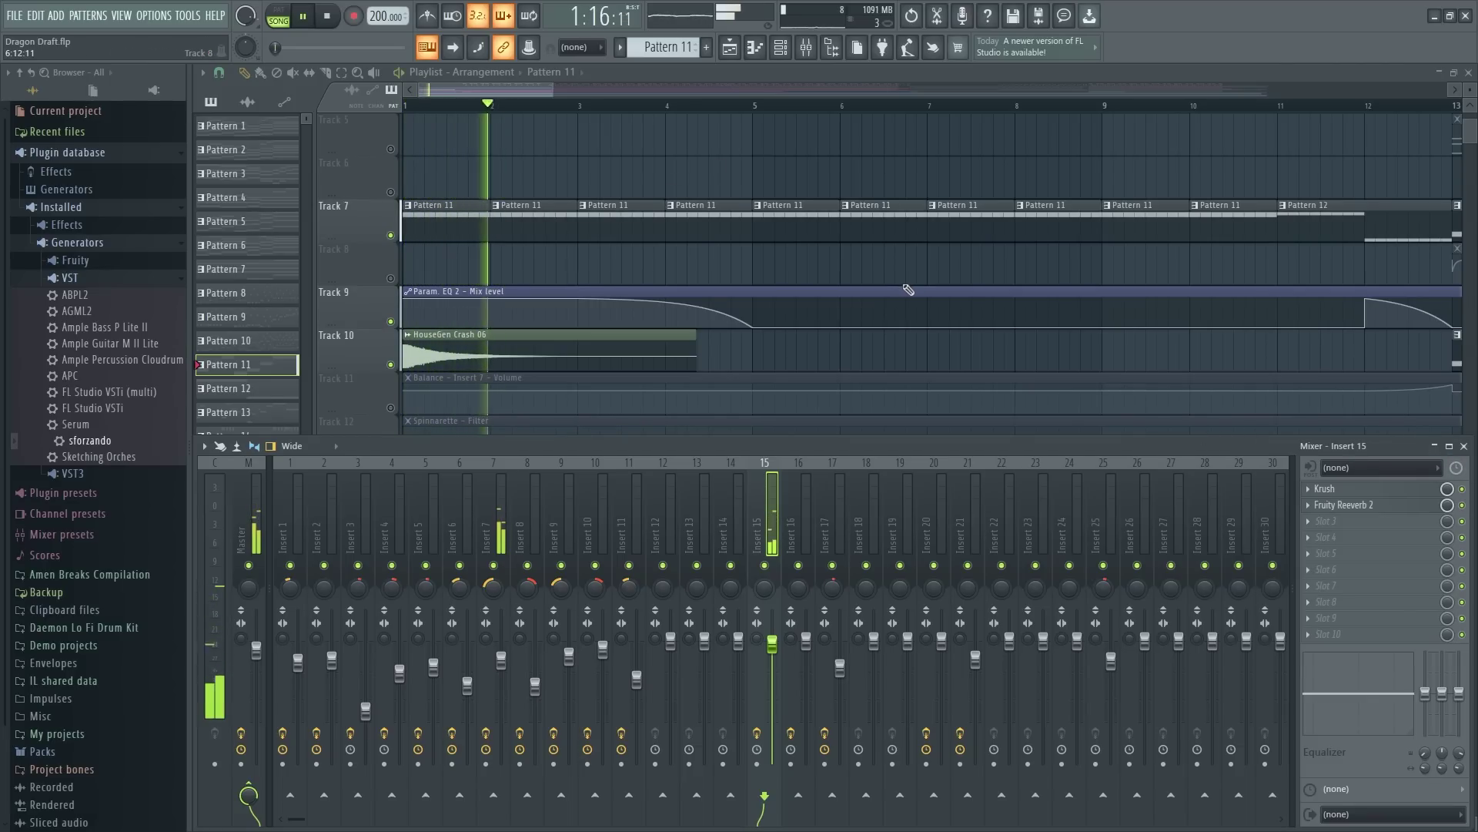
pyautogui.press('space')
pyautogui.press('space')
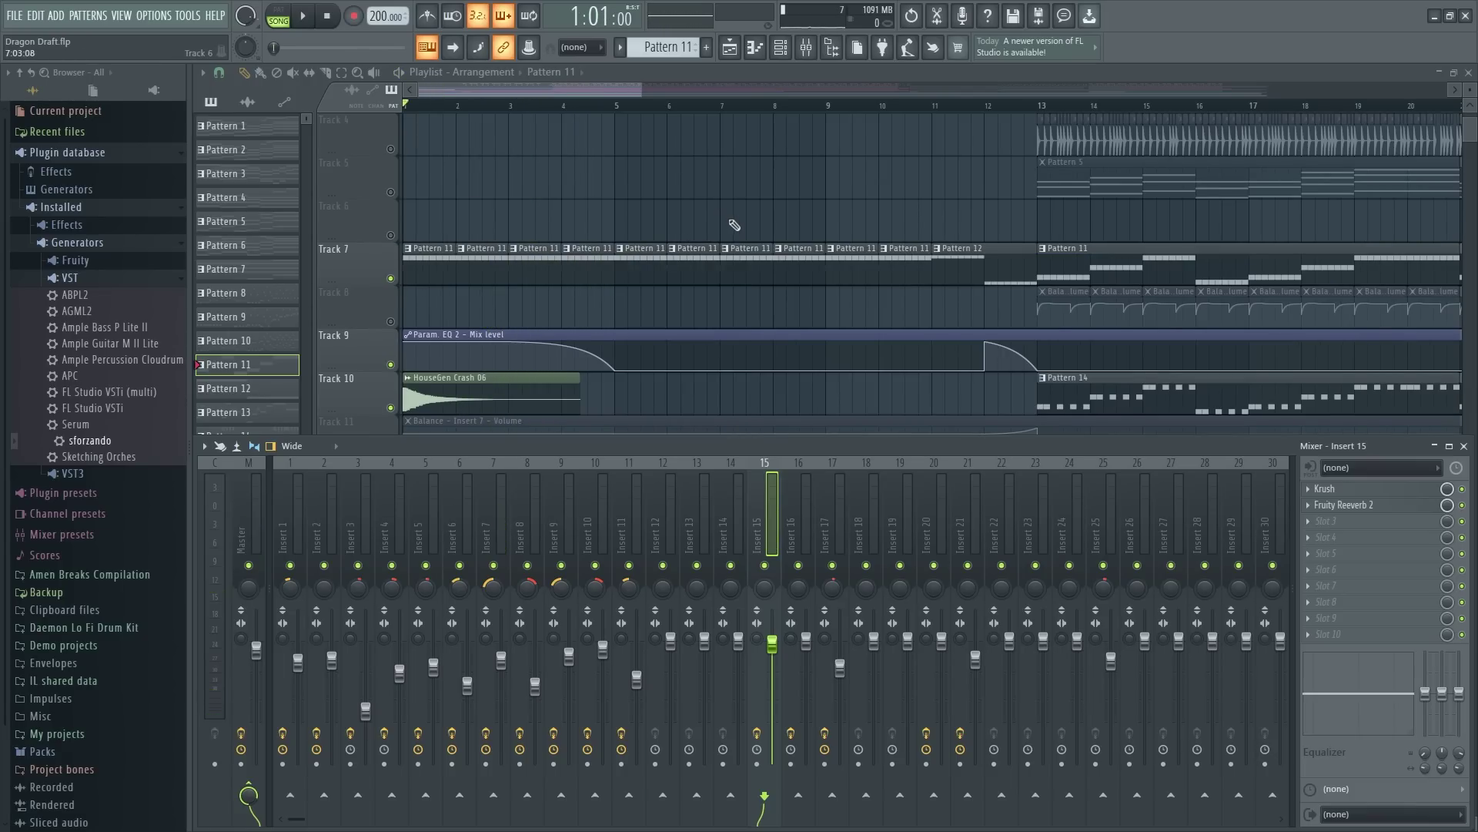
pyautogui.scroll(3, 732, 224)
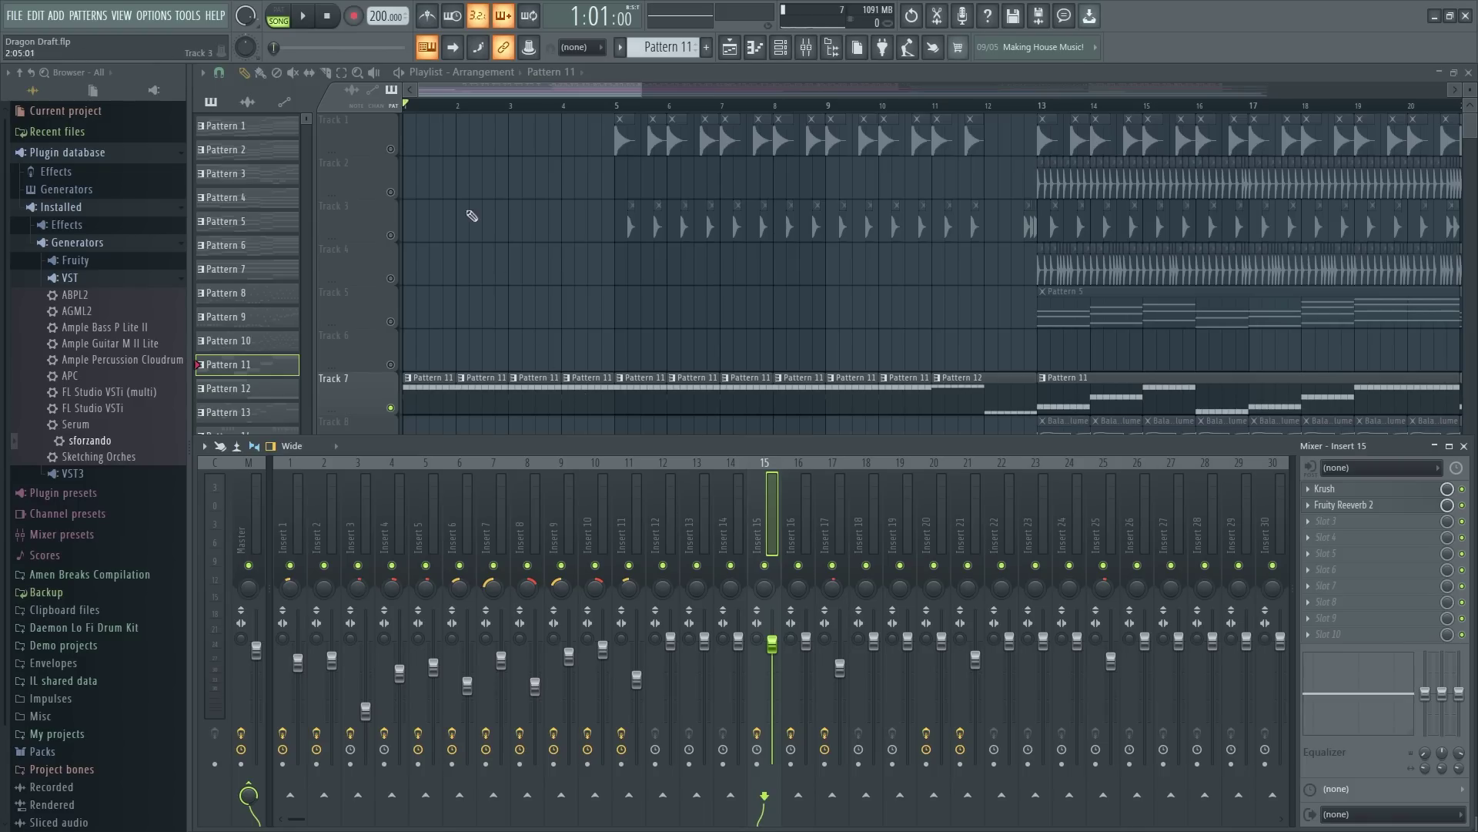
pyautogui.scroll(-3, 640, 327)
pyautogui.scroll(-2, 640, 327)
pyautogui.press('space')
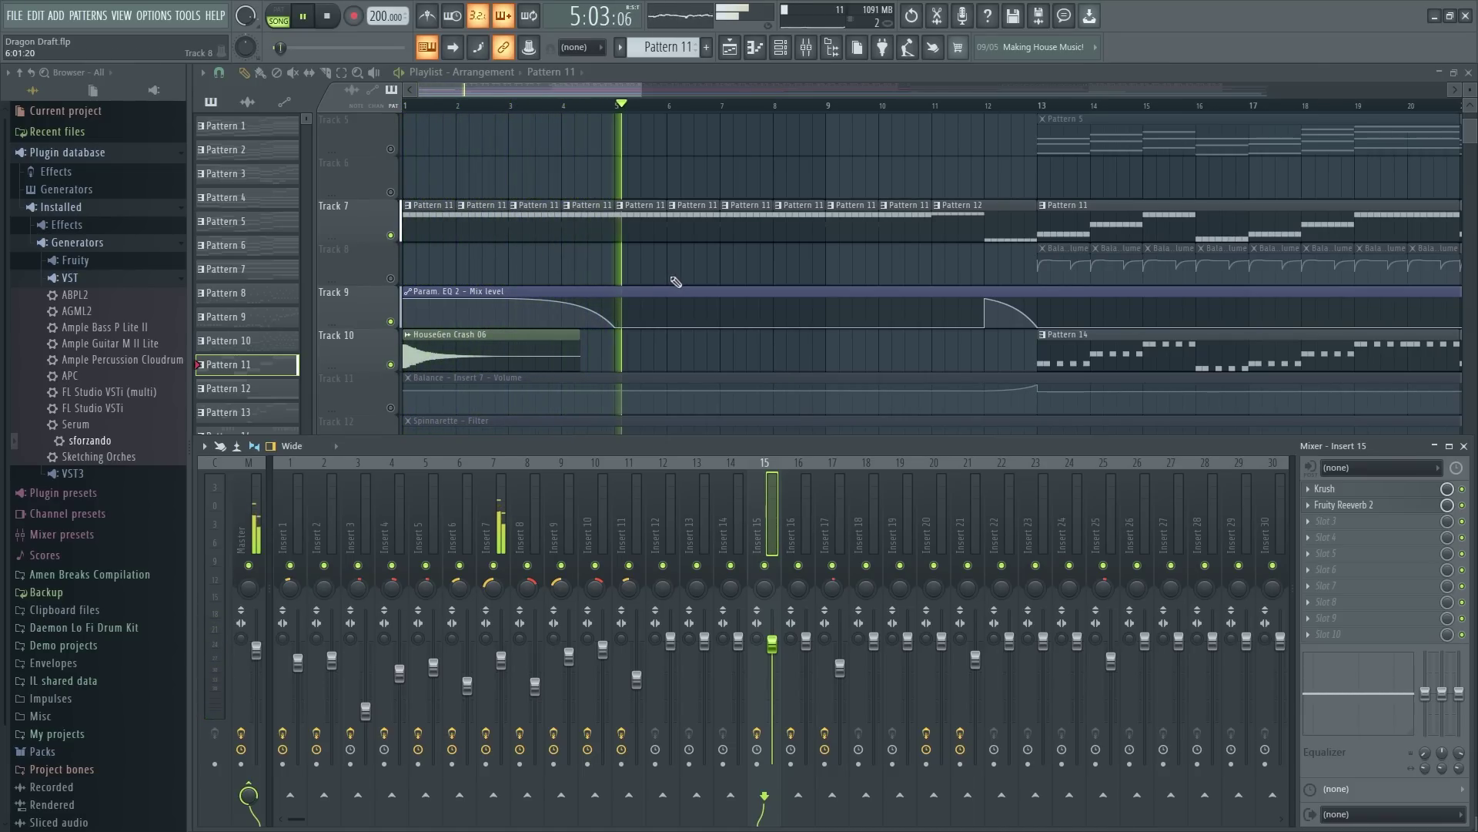
pyautogui.press('space')
# Step: Unmute the Volt SatCrash 01 clip on Track 13 and play the intro up to bar 5 with the mixer hidden
pyautogui.scroll(-3, 705, 307)
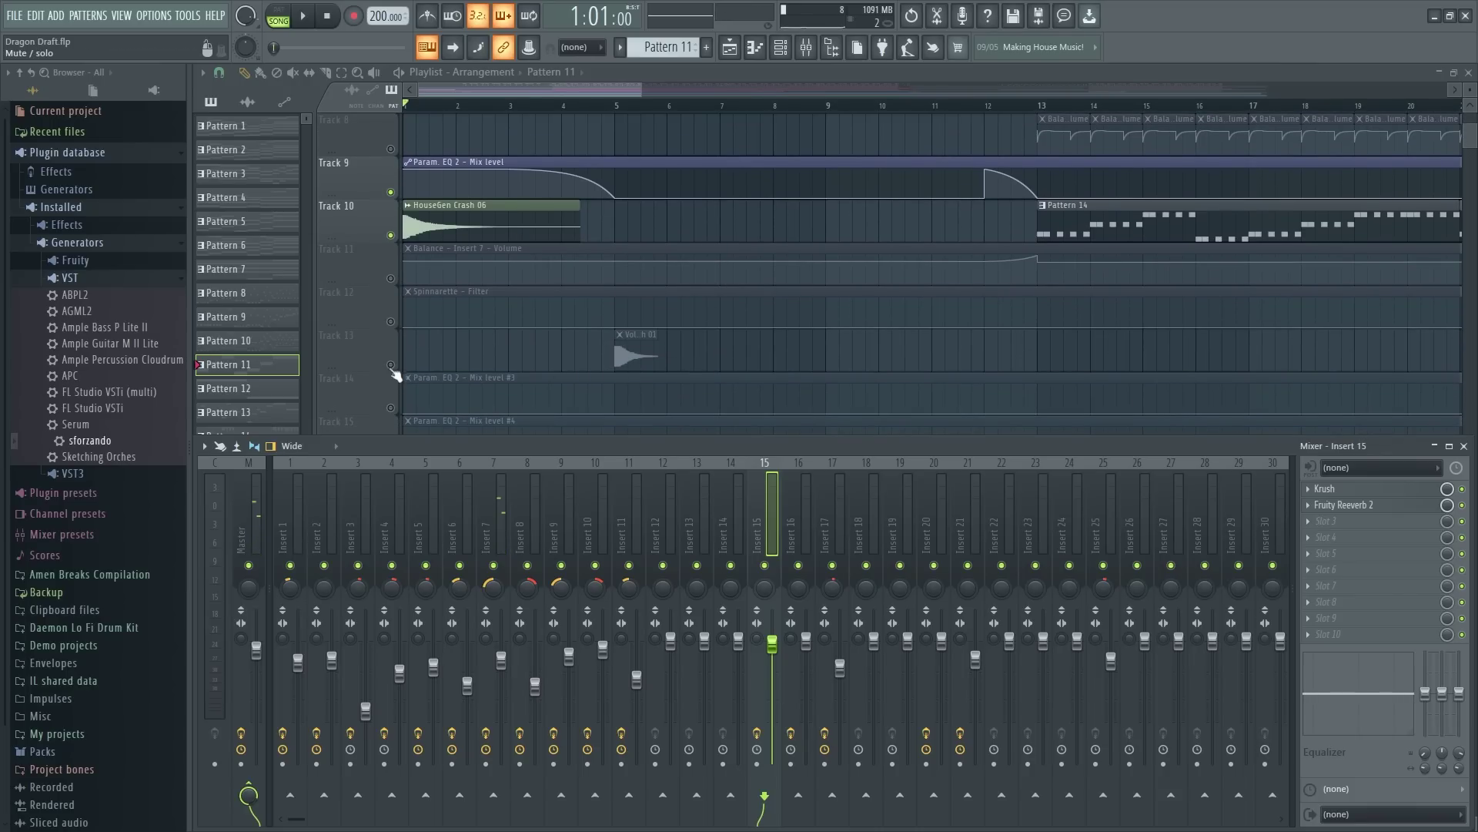
pyautogui.press('F9')
pyautogui.press('space')
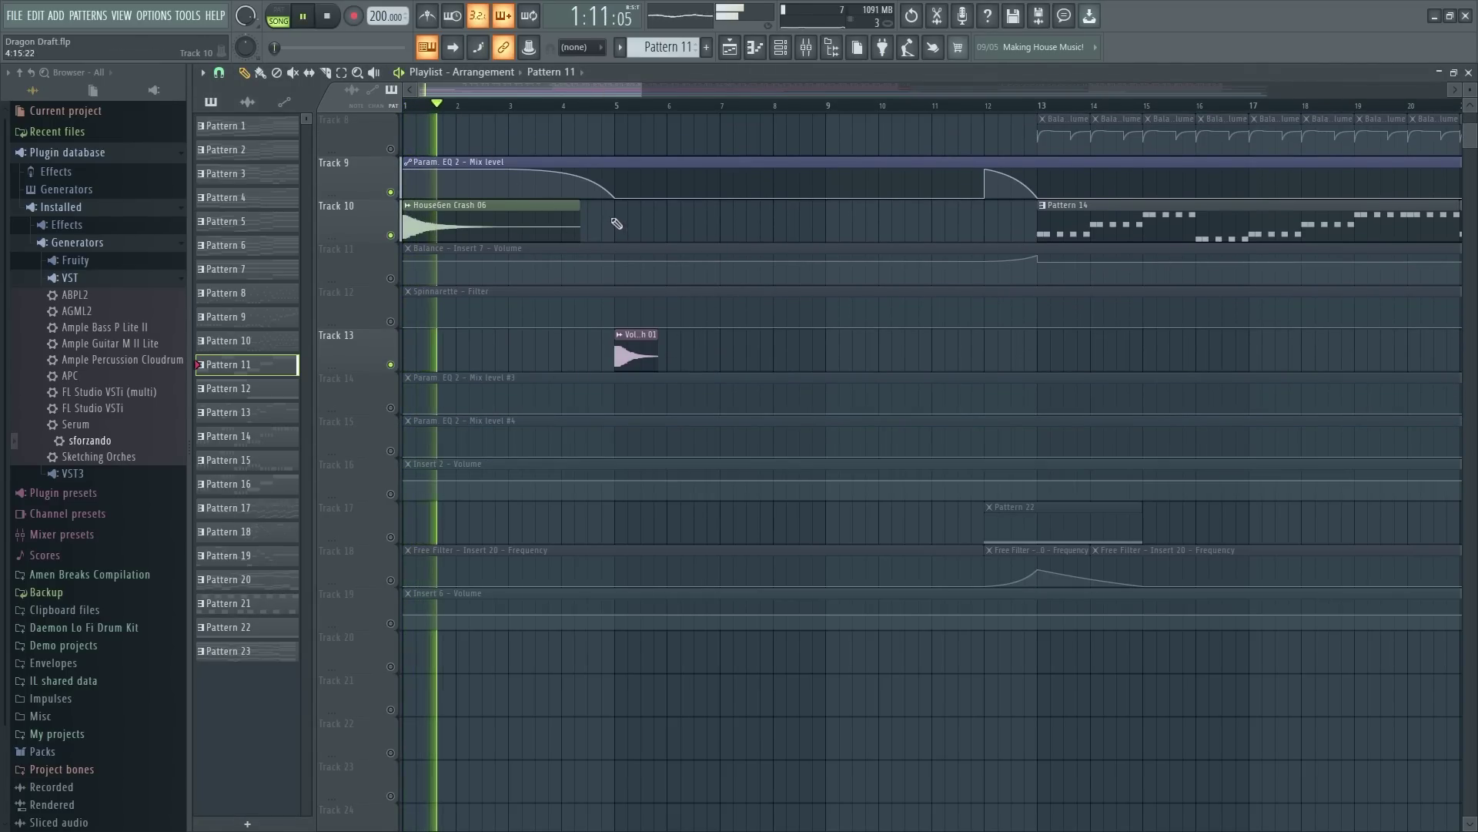
pyautogui.scroll(4, 586, 179)
pyautogui.scroll(2, 570, 189)
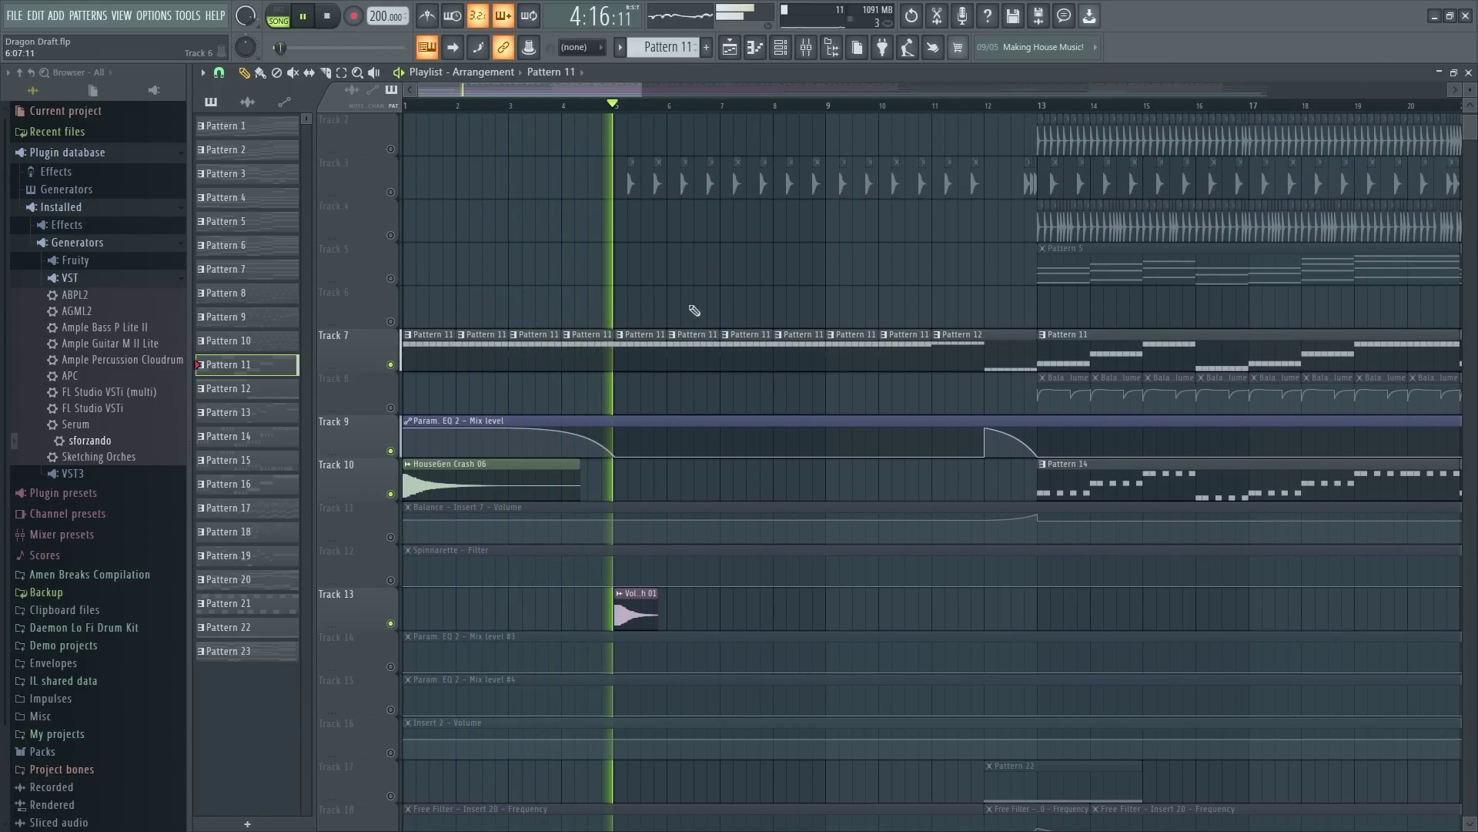
pyautogui.press('space')
# Step: Isolate the KSHMR punchy kick on Track 1 and play it from bar 5
pyautogui.scroll(1, 766, 303)
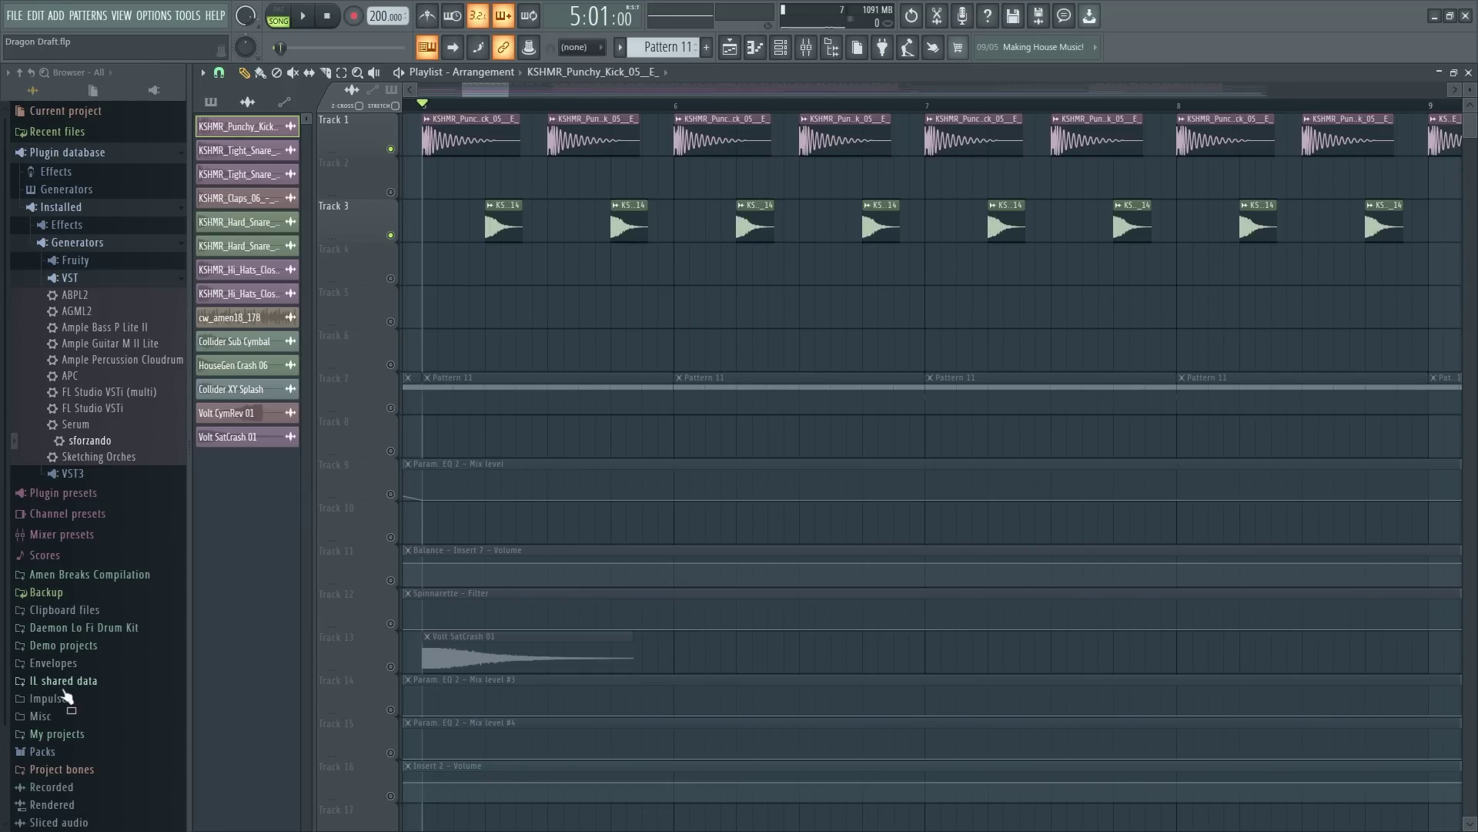
pyautogui.scroll(-3, 89, 697)
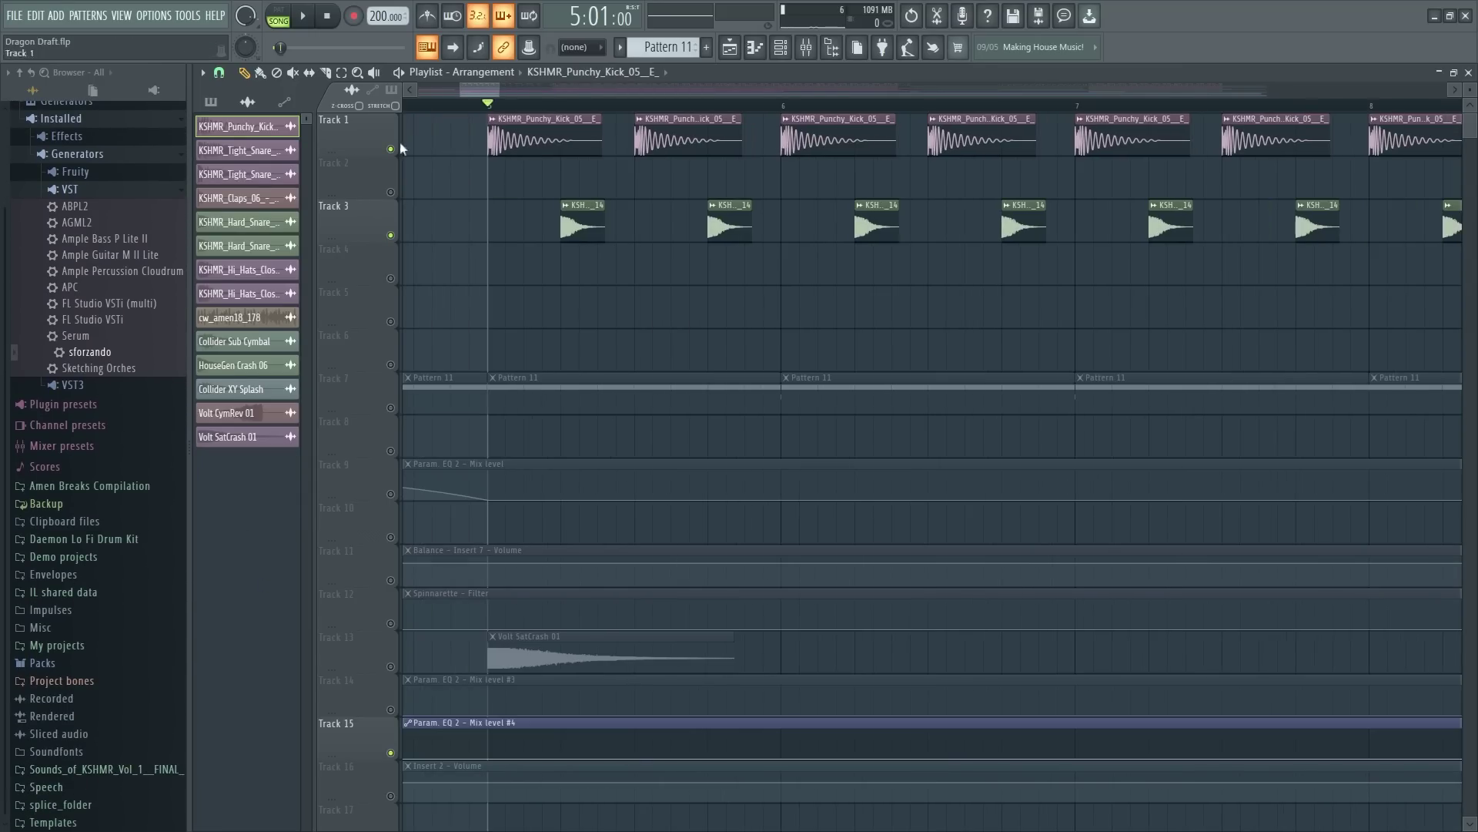
pyautogui.press('space')
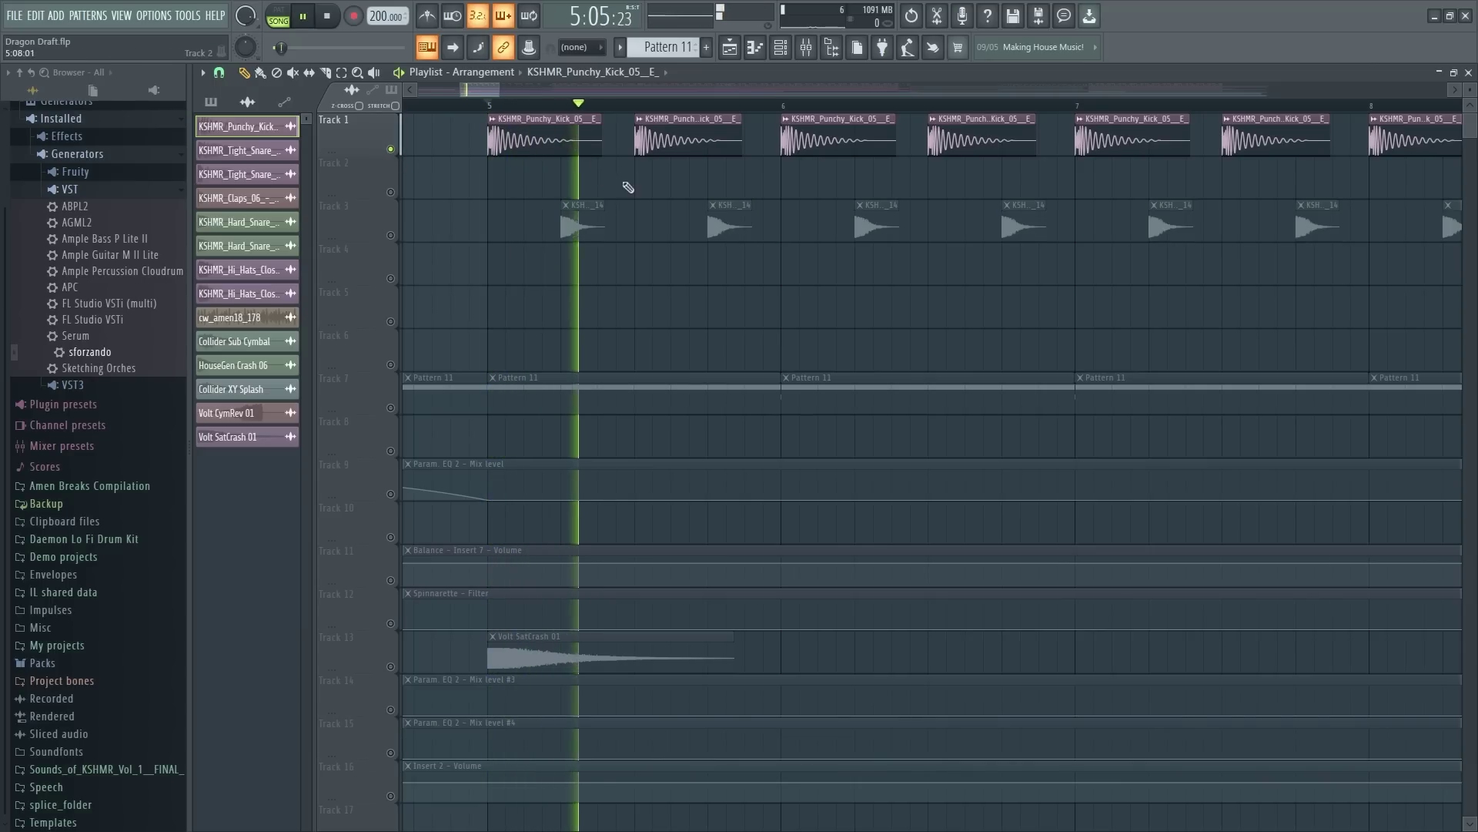
pyautogui.press('space')
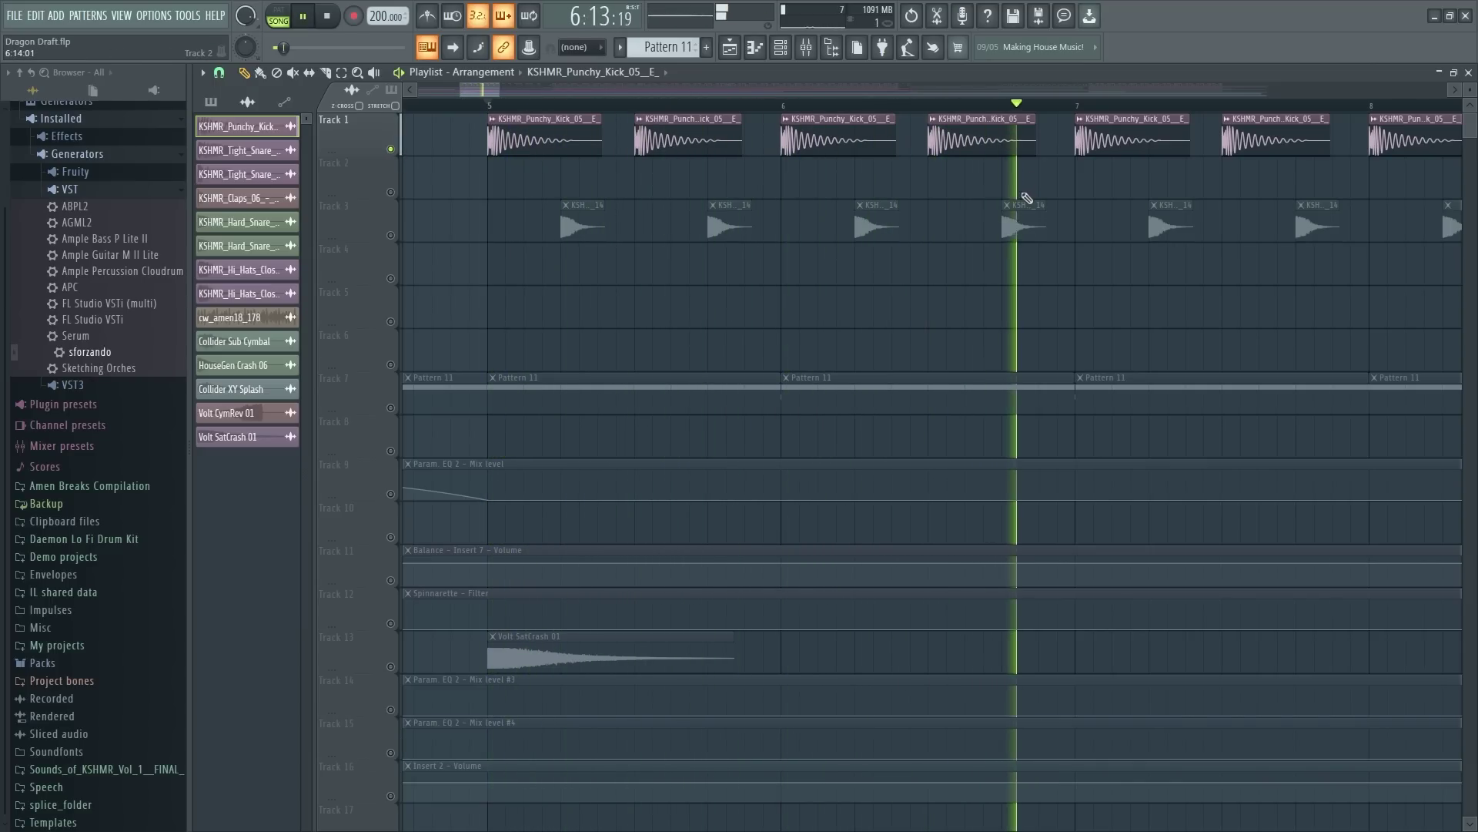
# Step: Solo the KSHMR hard snare on Track 3 and play it from bar 5
pyautogui.press('space')
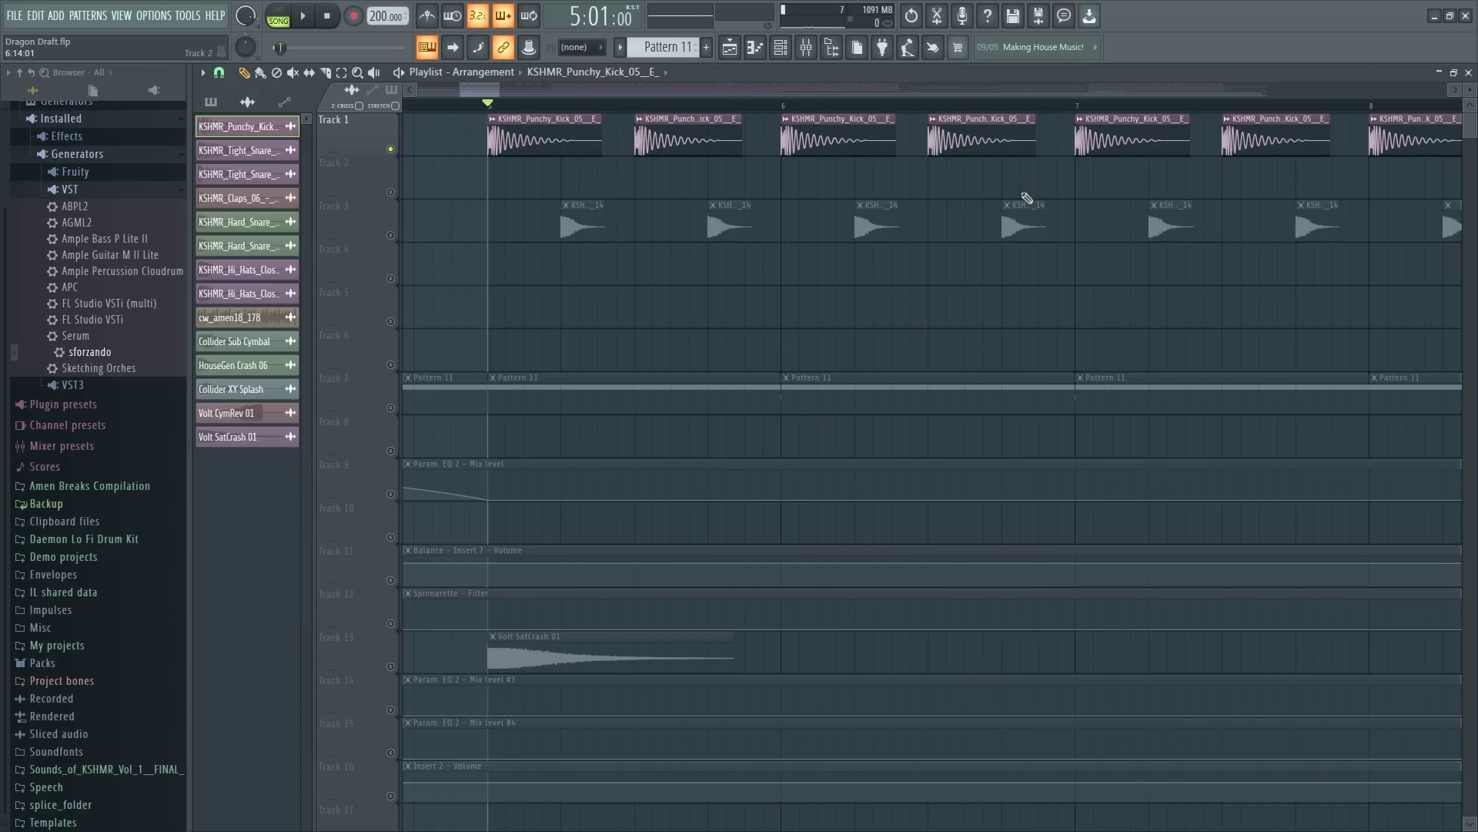
pyautogui.keyDown('ctrl'); pyautogui.click(391, 235); pyautogui.keyUp('ctrl')
pyautogui.press('space')
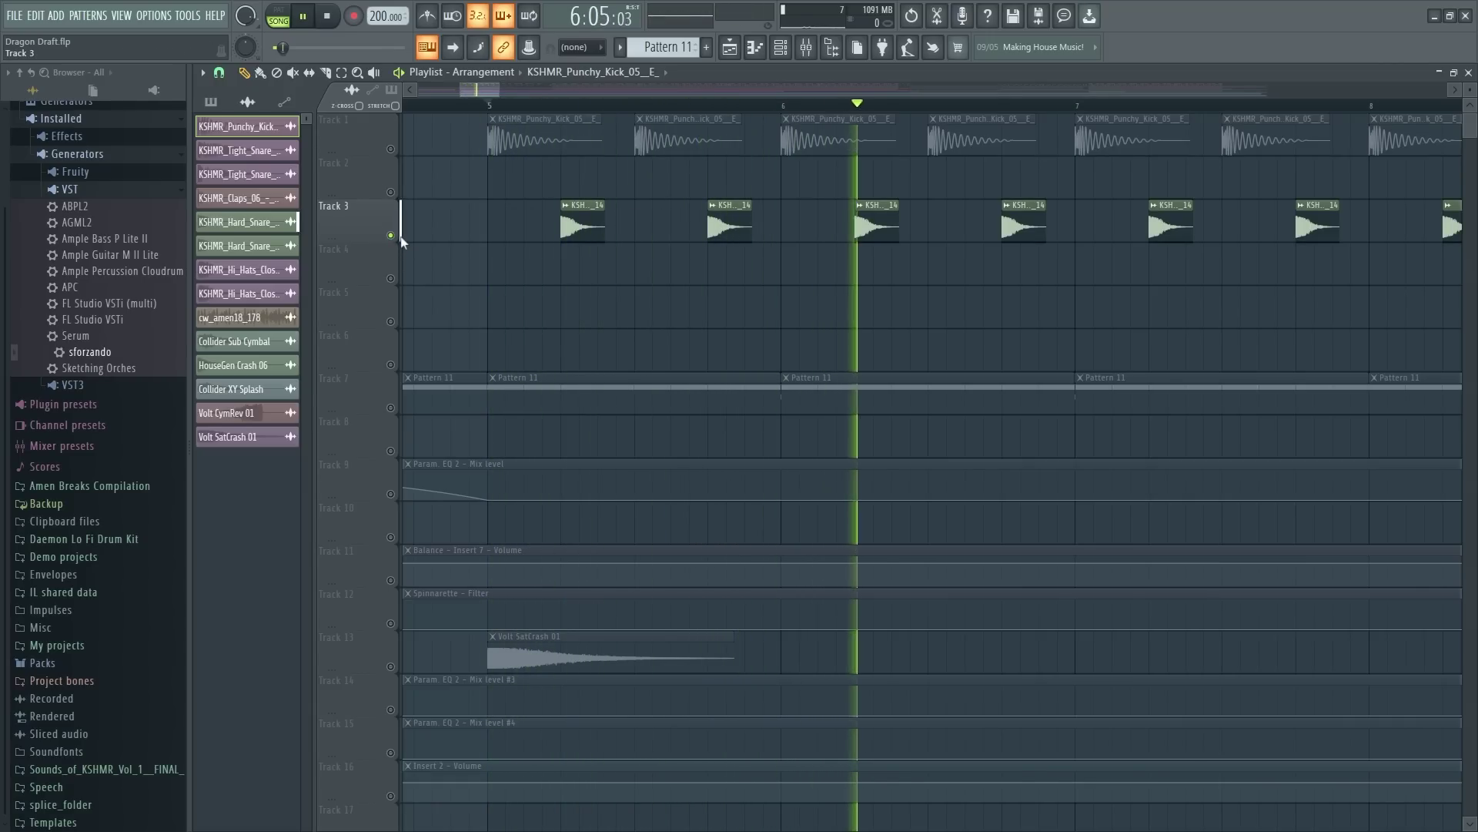
pyautogui.press('space')
# Step: Unmute the kick on Track 1 and play it together with the Track 3 snare from bar 5
pyautogui.click(391, 149)
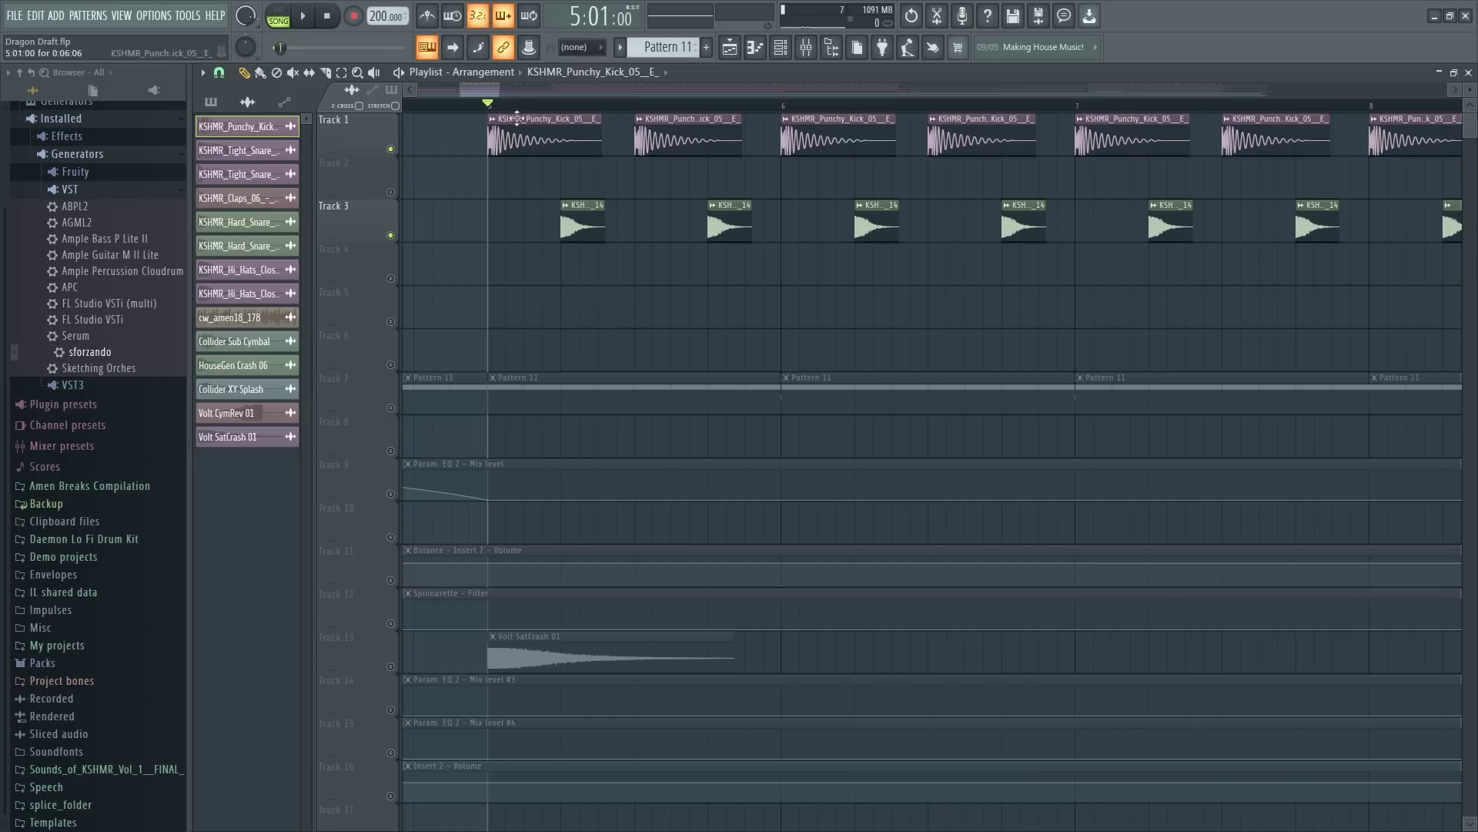
pyautogui.press('space')
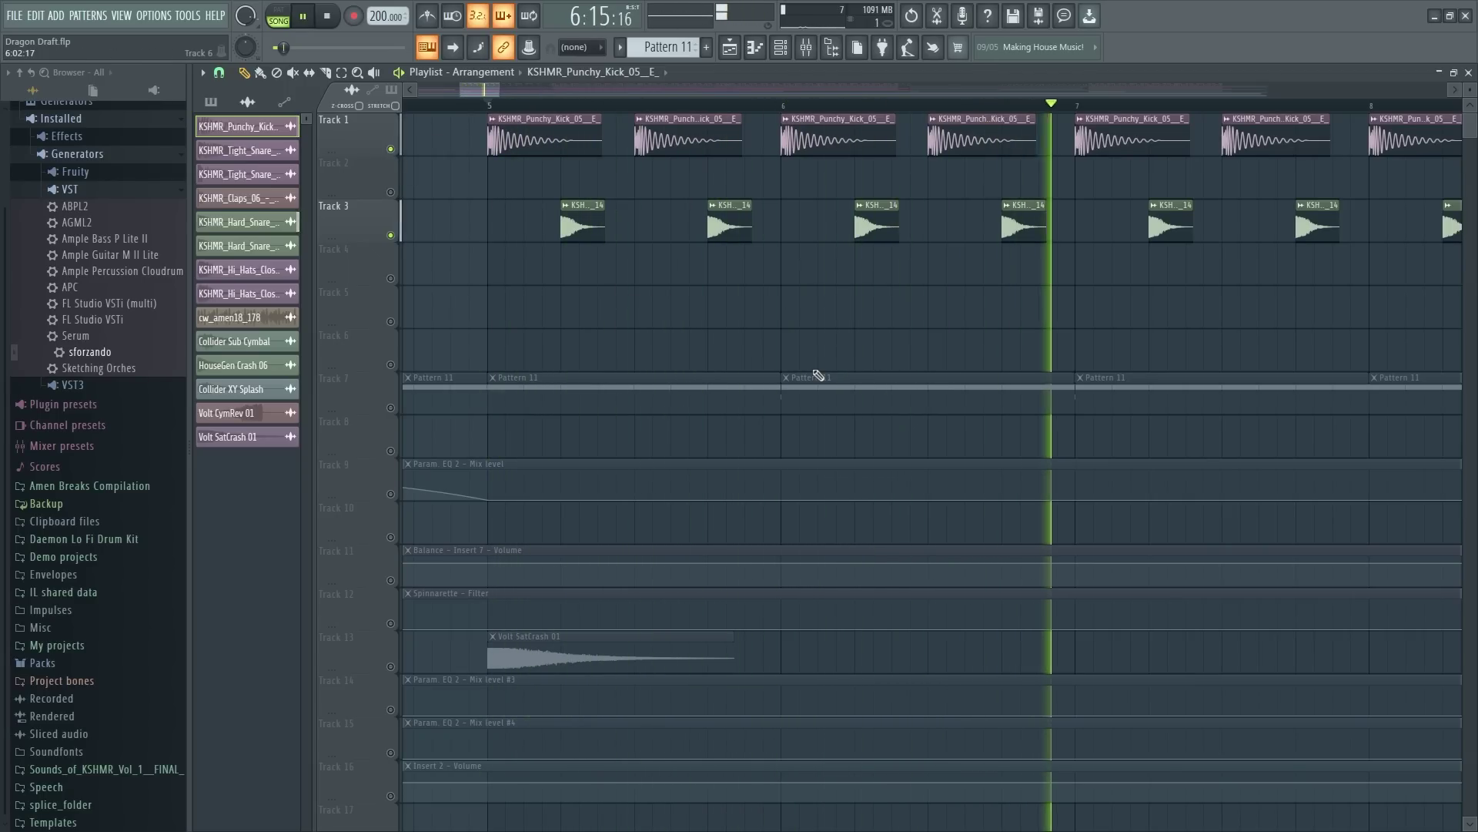
pyautogui.press('space')
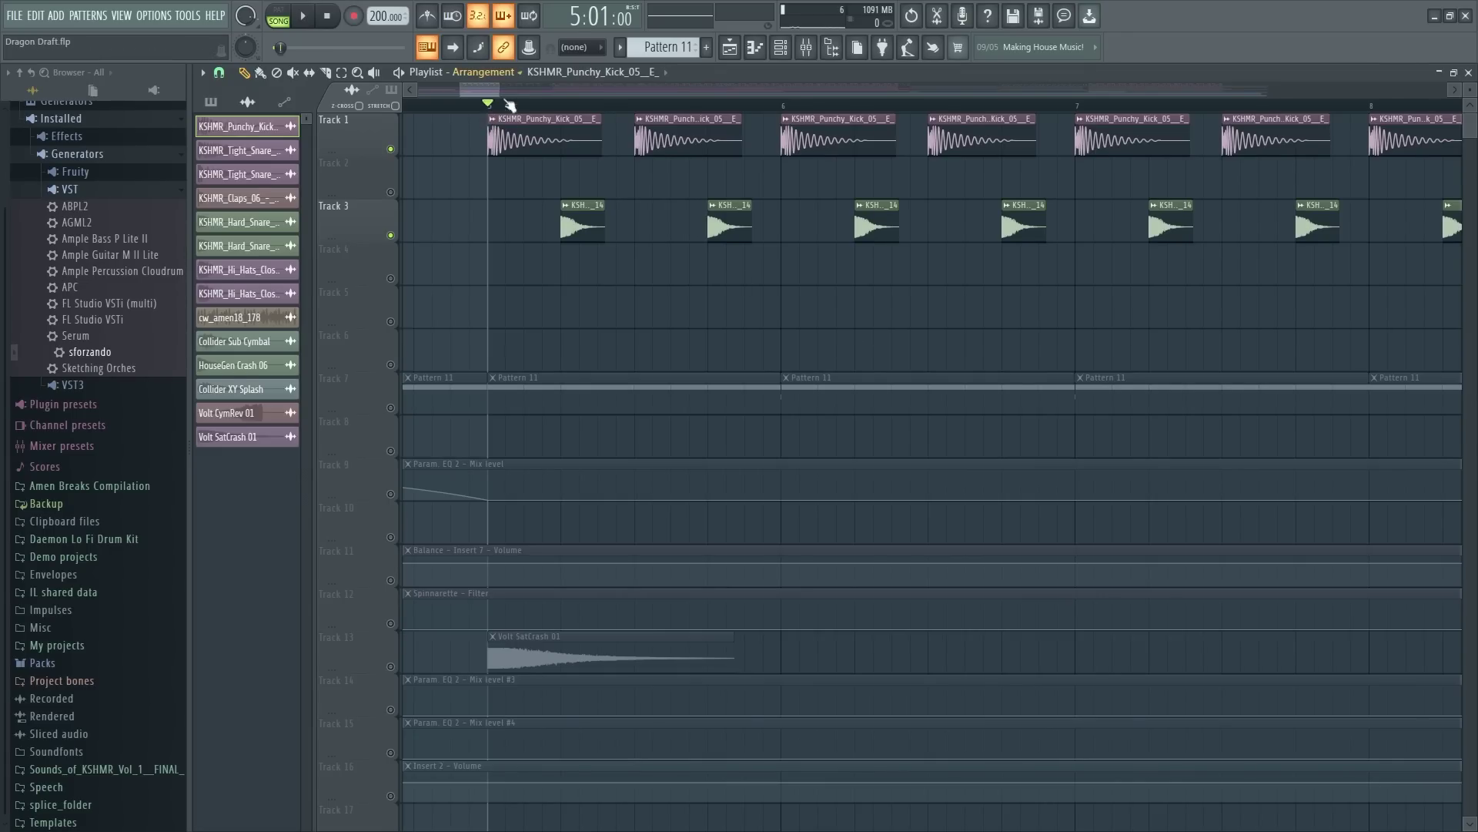
pyautogui.press('space')
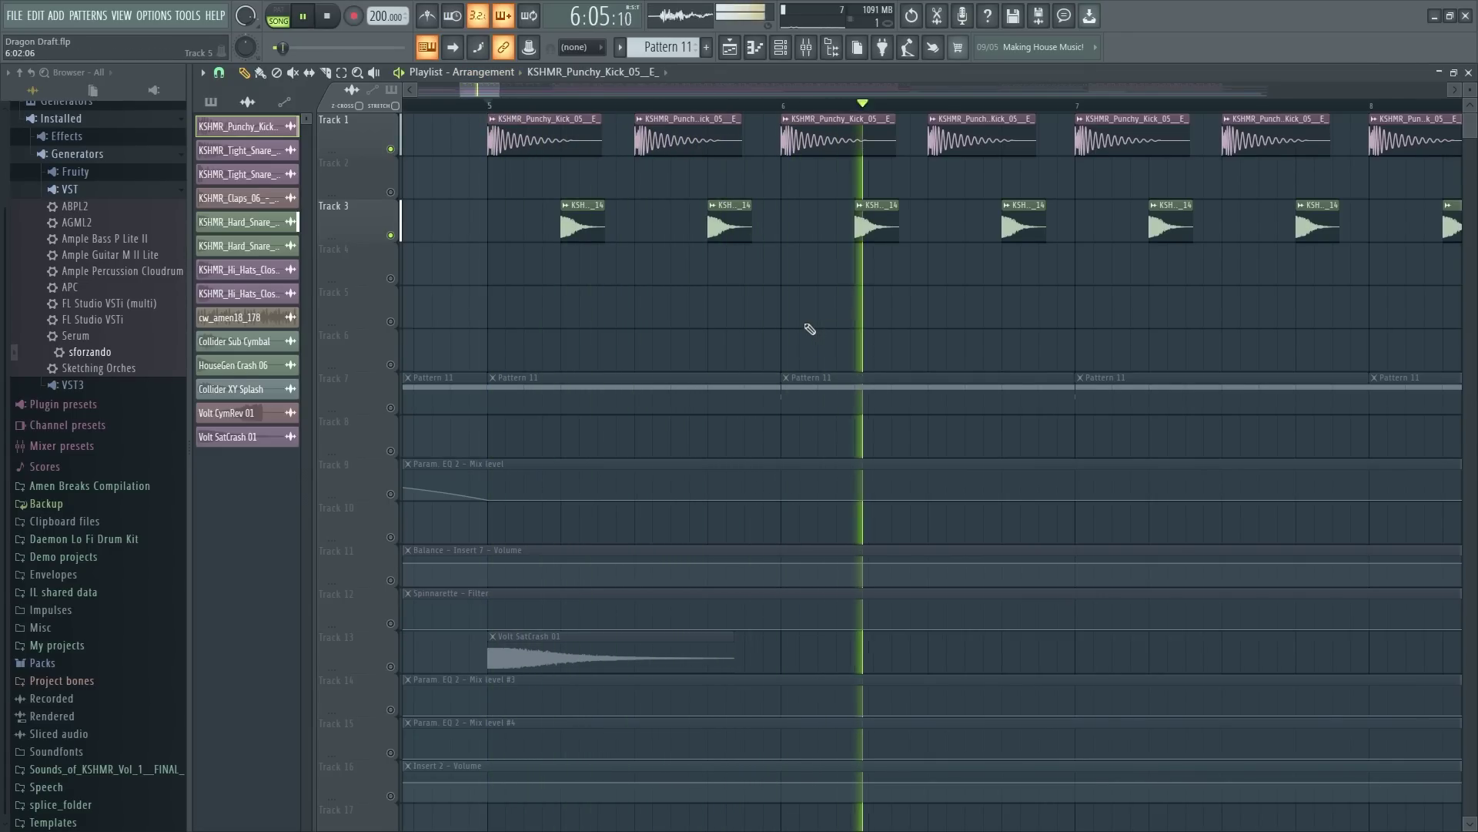
pyautogui.press('space')
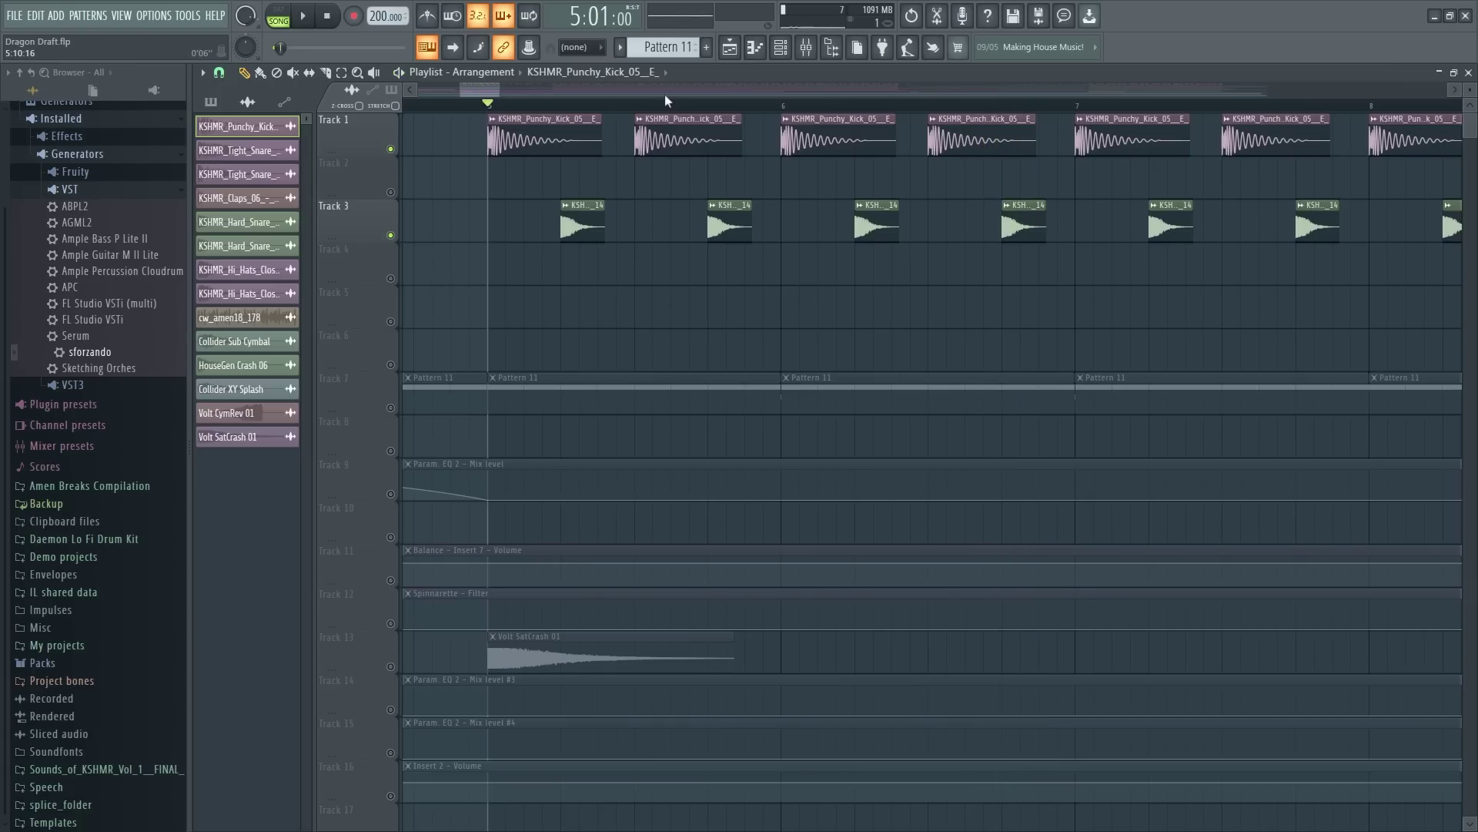
# Step: Shift every second kick on Track 1 two steps later, starting at 5:11, and play the kick and snare pattern
pyautogui.keyDown('ctrl'); pyautogui.click(674, 148); pyautogui.keyUp('ctrl')
pyautogui.keyDown('ctrl'); pyautogui.click(975, 135); pyautogui.keyUp('ctrl')
pyautogui.keyDown('ctrl'); pyautogui.keyDown('shift'); pyautogui.click(690, 144); pyautogui.keyUp('shift'); pyautogui.keyUp('ctrl')
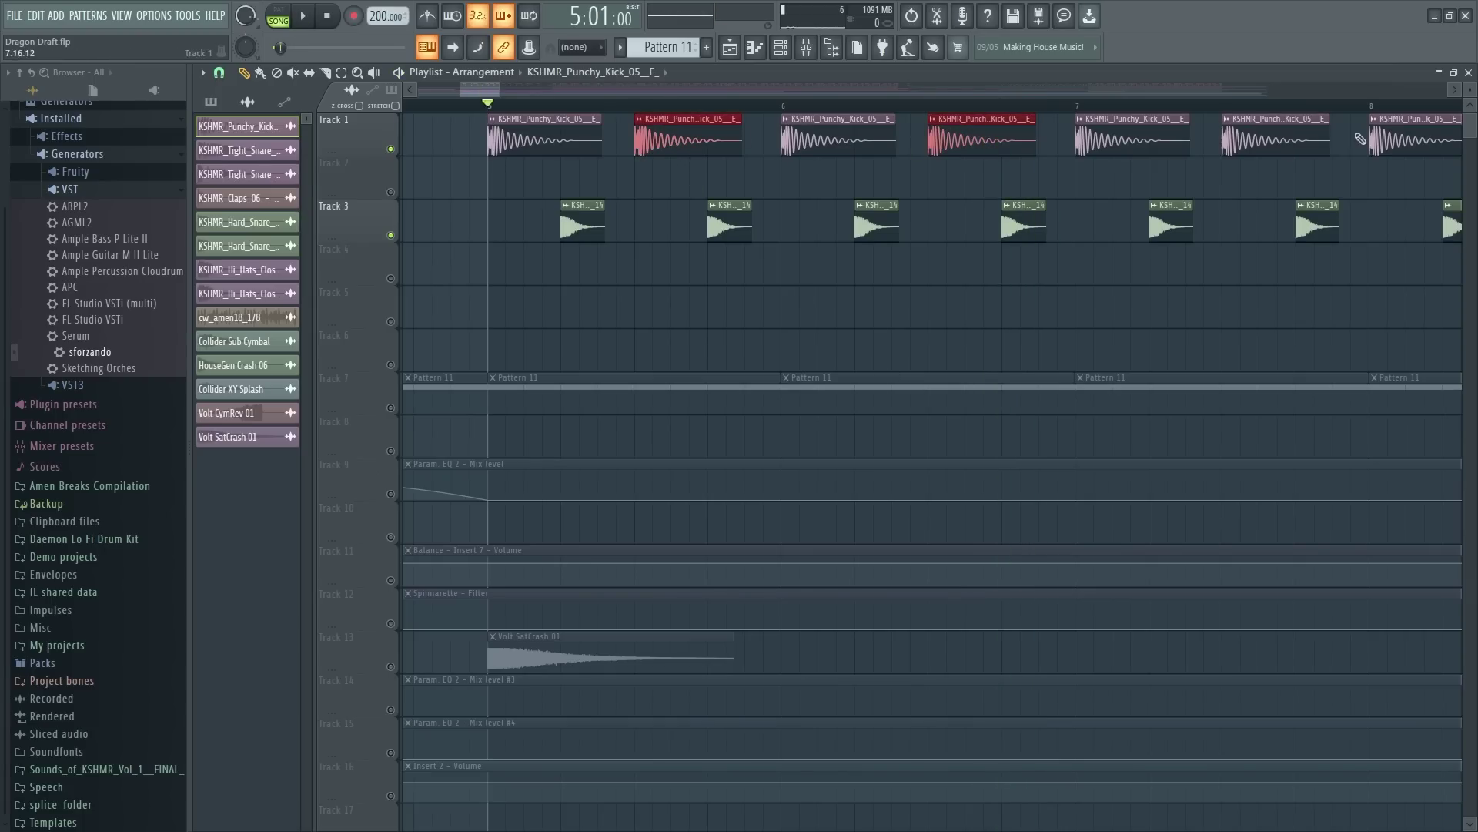
pyautogui.keyDown('ctrl'); pyautogui.keyDown('shift'); pyautogui.click(1286, 139); pyautogui.keyUp('shift'); pyautogui.keyUp('ctrl')
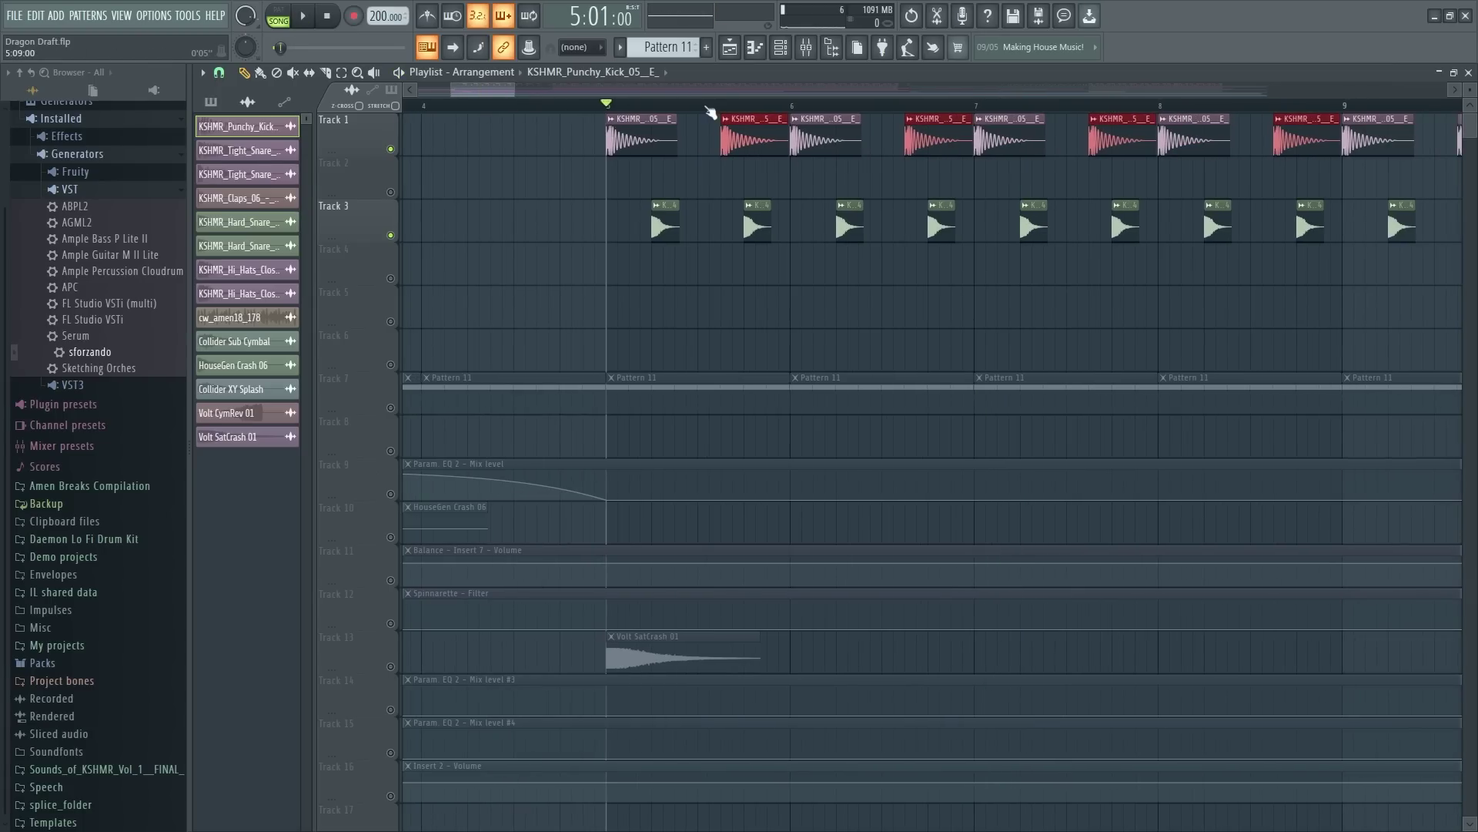
pyautogui.click(705, 104)
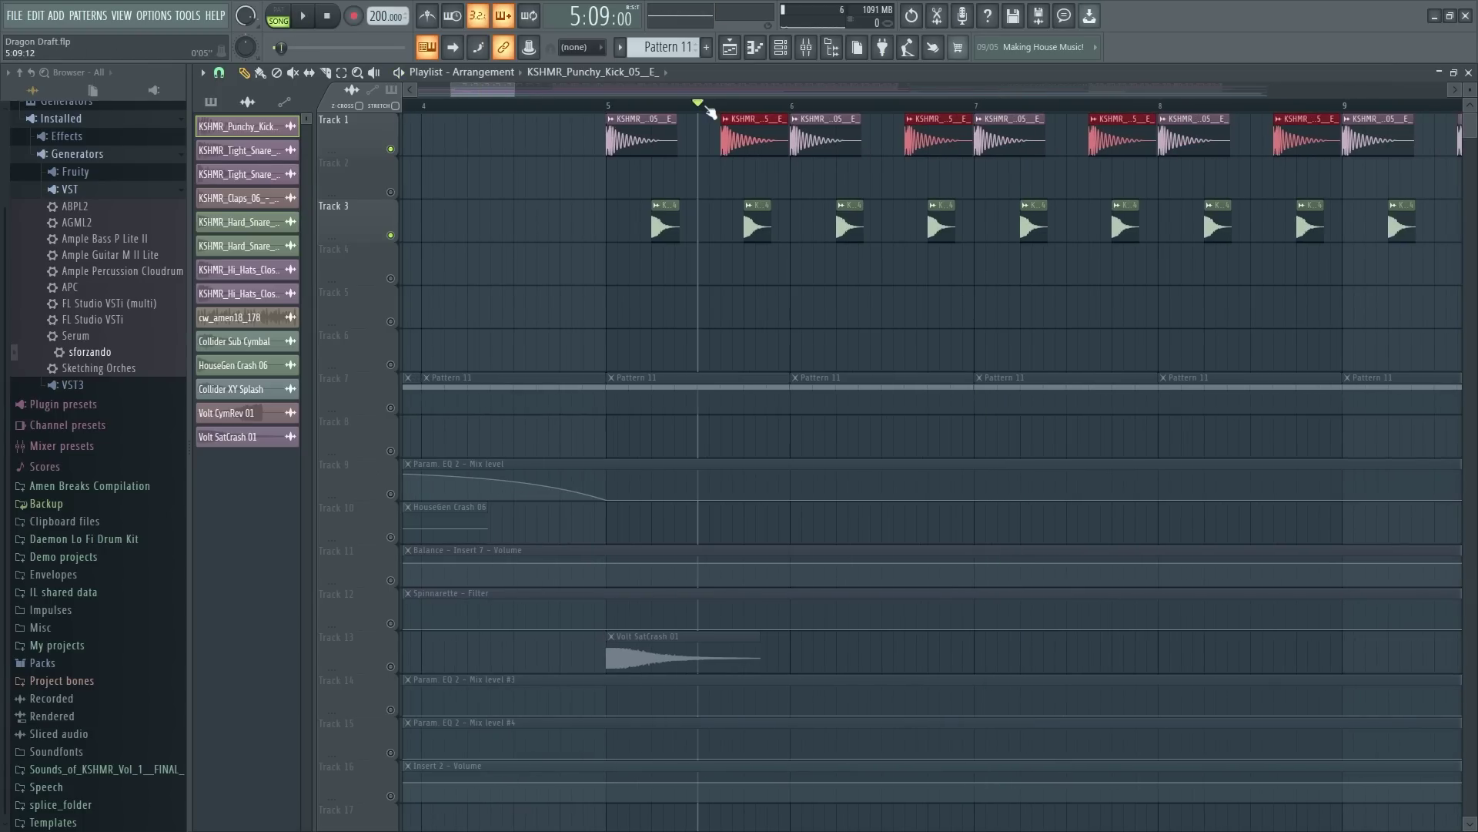
pyautogui.click(613, 101)
pyautogui.scroll(2, 698, 102)
pyautogui.keyDown('ctrl'); pyautogui.click(785, 318); pyautogui.keyUp('ctrl')
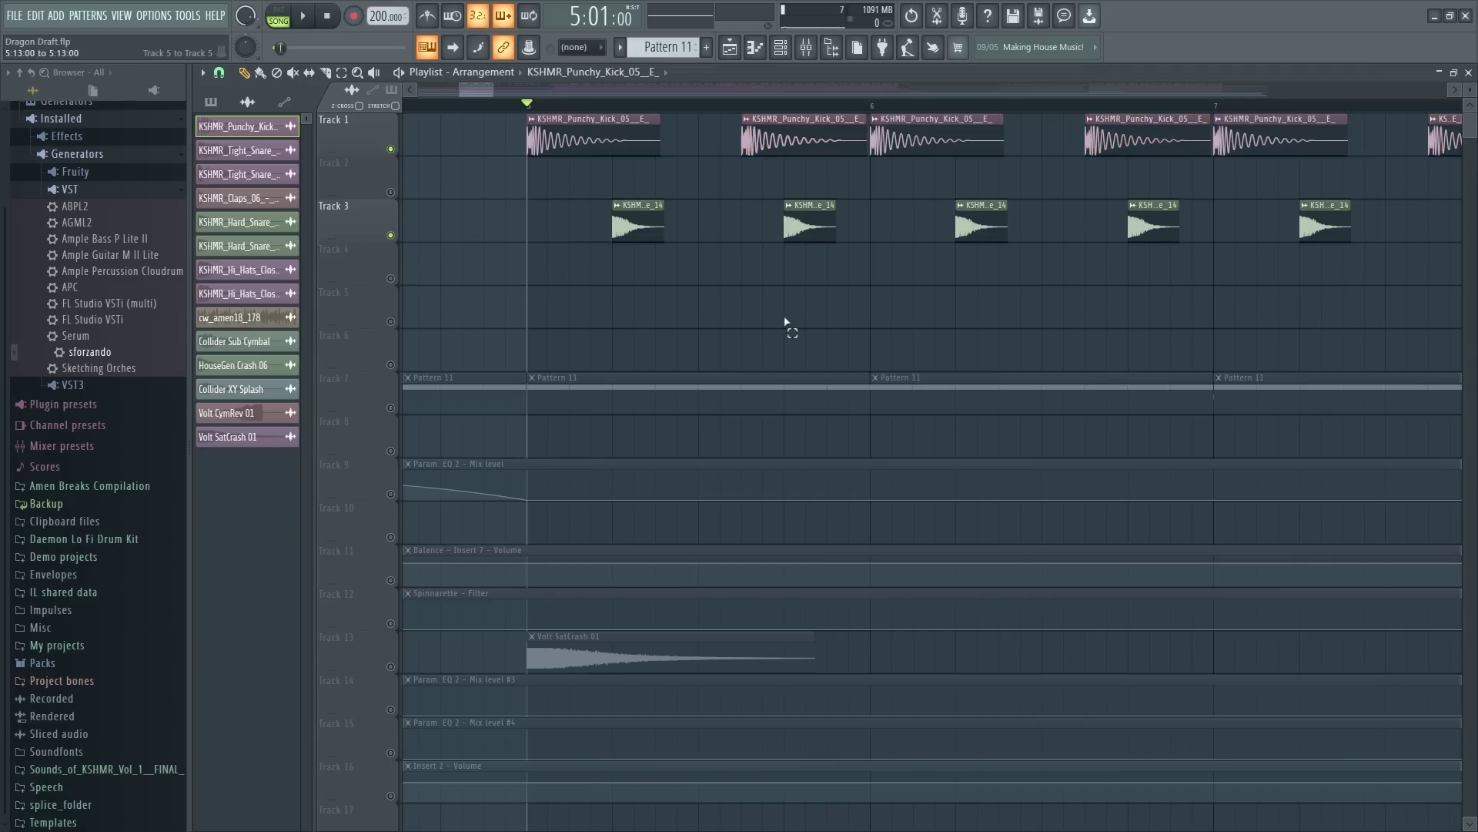
pyautogui.press('space')
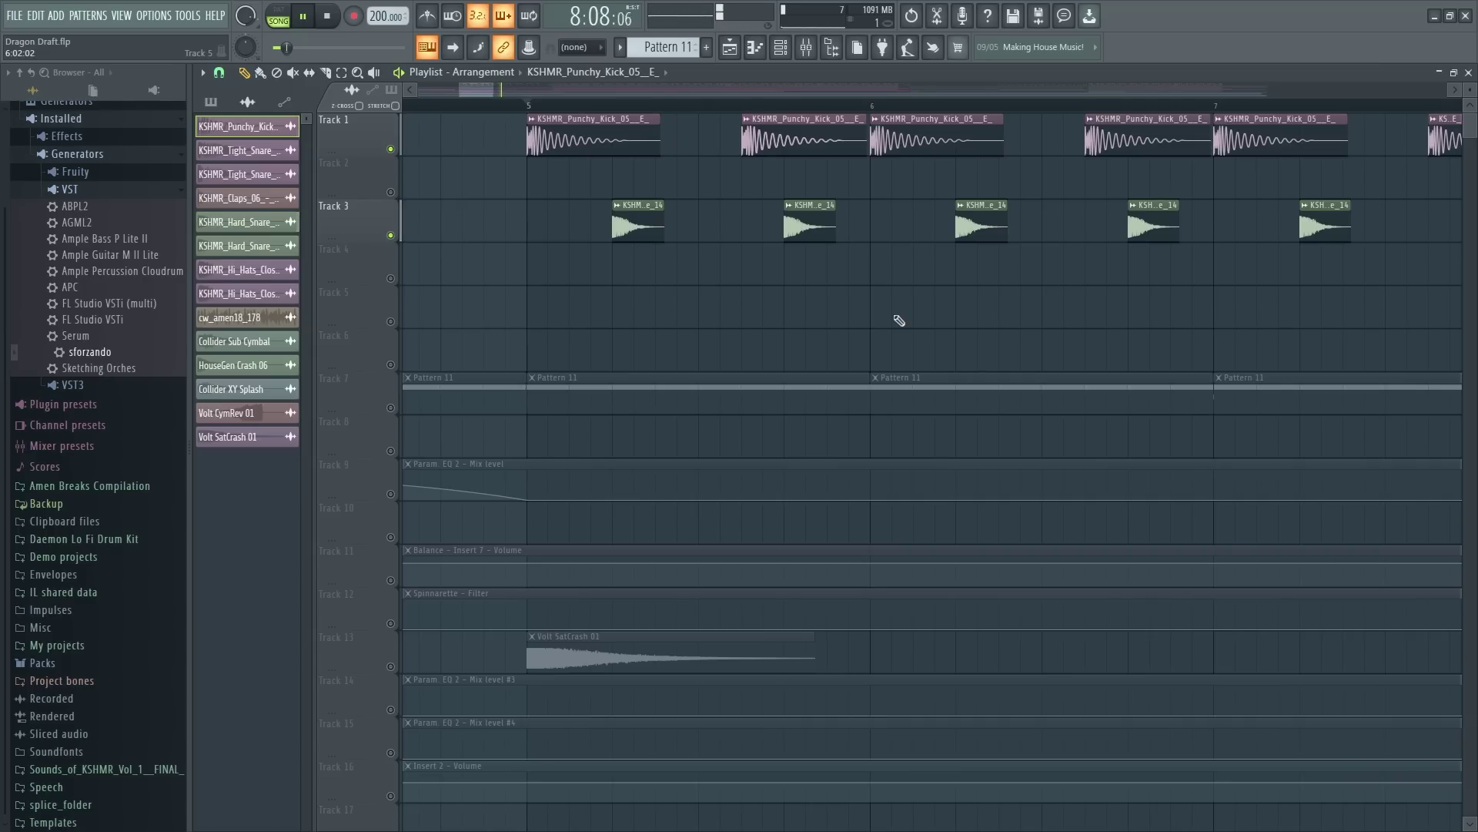
pyautogui.press('space')
# Step: Unmute Pattern 11 on Track 7 and play it with the kick and snare from bar 5
pyautogui.keyDown('ctrl'); pyautogui.scroll(2, 600, 193); pyautogui.keyUp('ctrl')
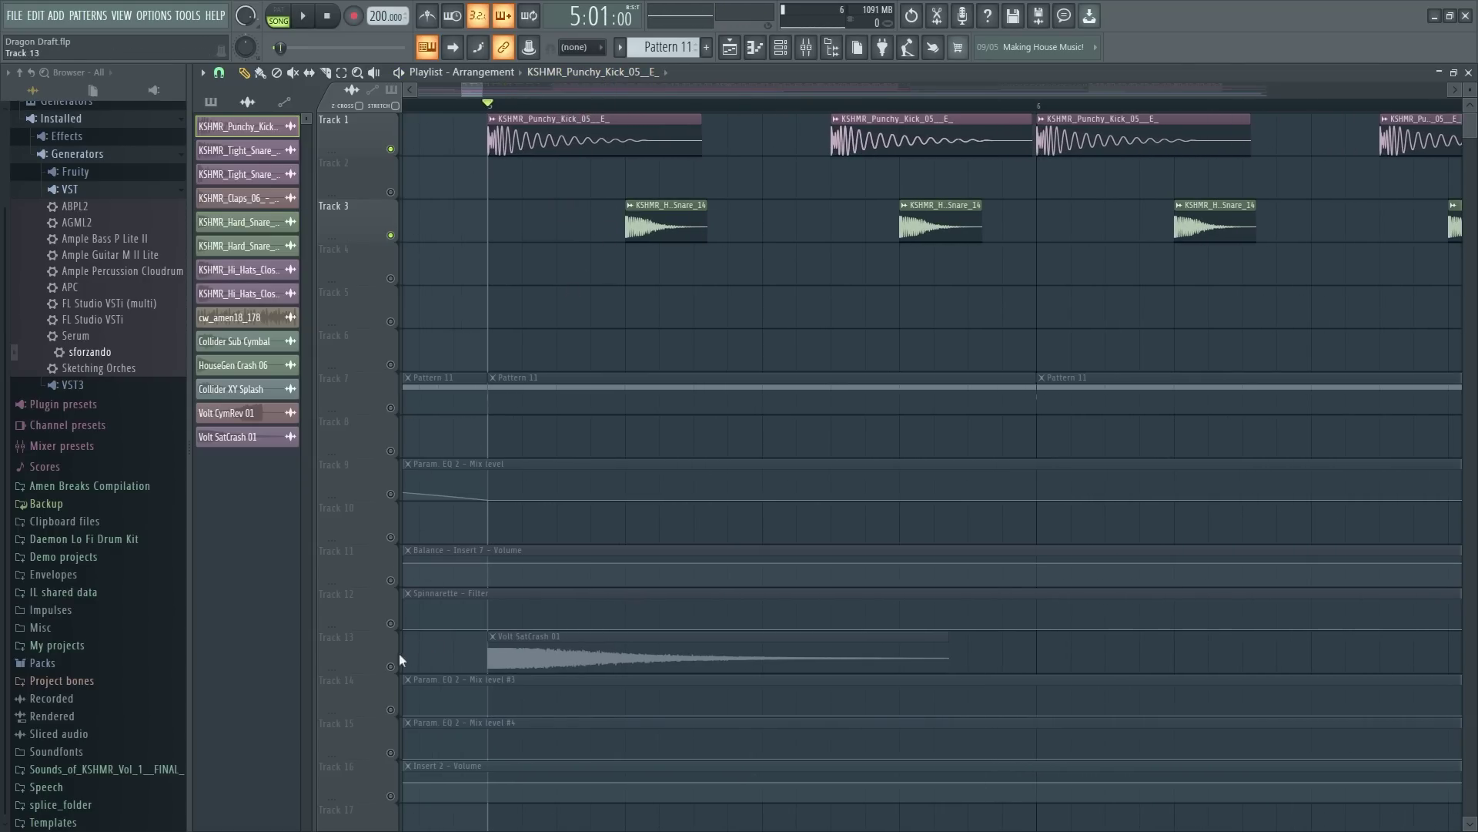
pyautogui.click(390, 408)
pyautogui.press('space')
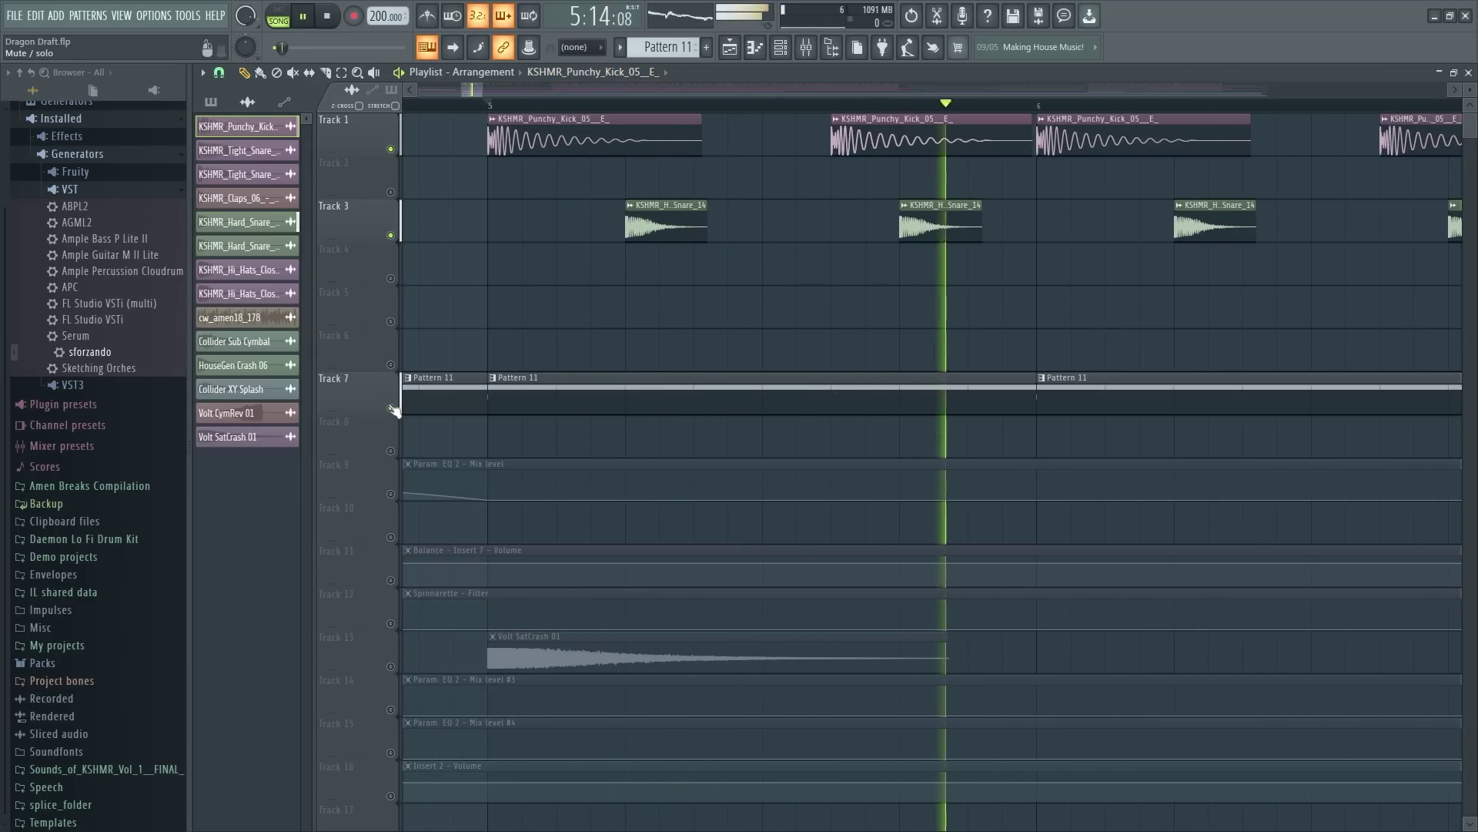
pyautogui.press('space')
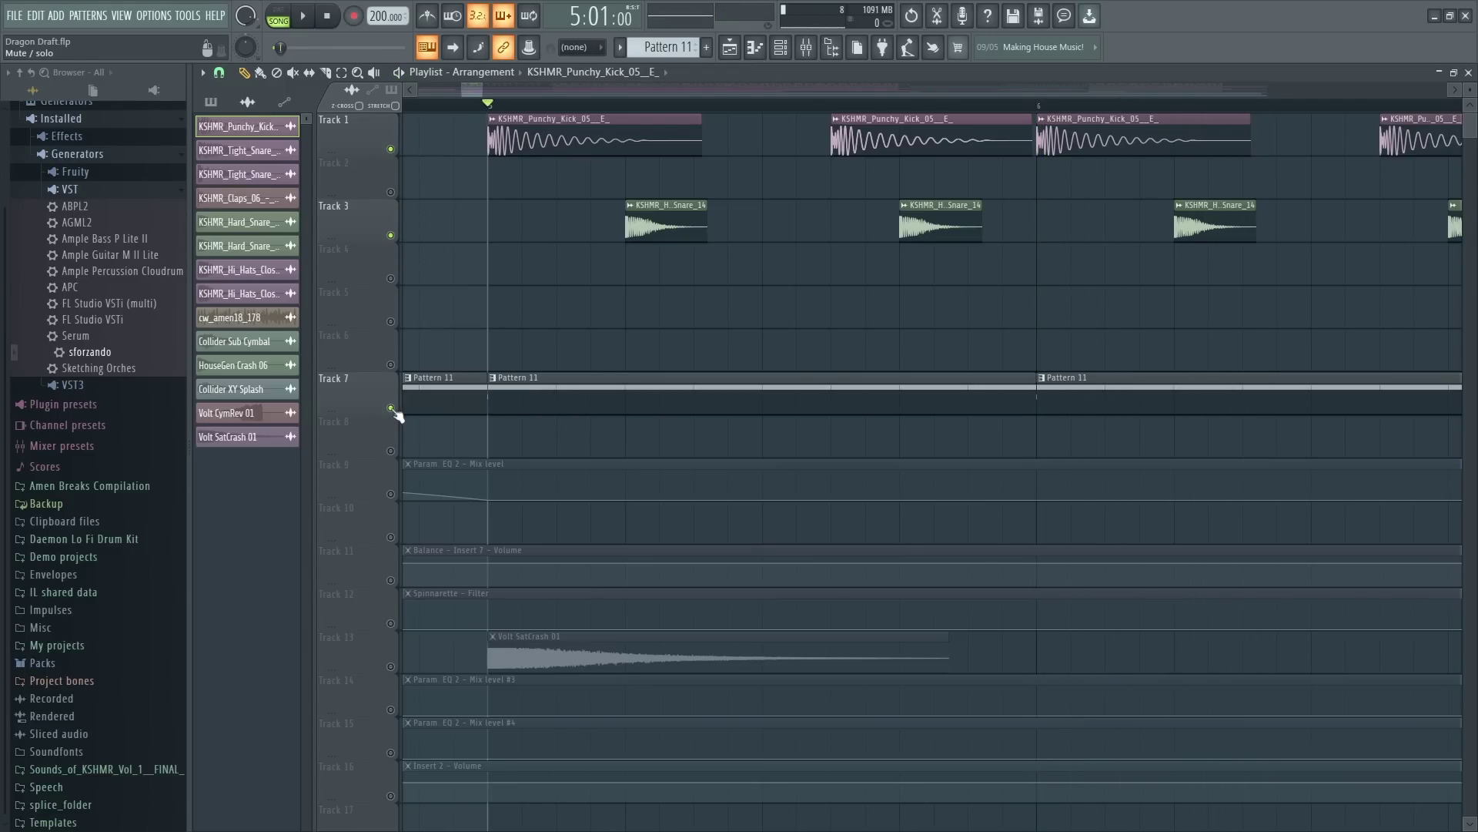
# Step: Solo the kick on Track 1, show the mixer and open Fruity Parametric EQ 2 on insert 1
pyautogui.click(390, 408)
pyautogui.press('F9')
pyautogui.press('F9')
pyautogui.press('F9')
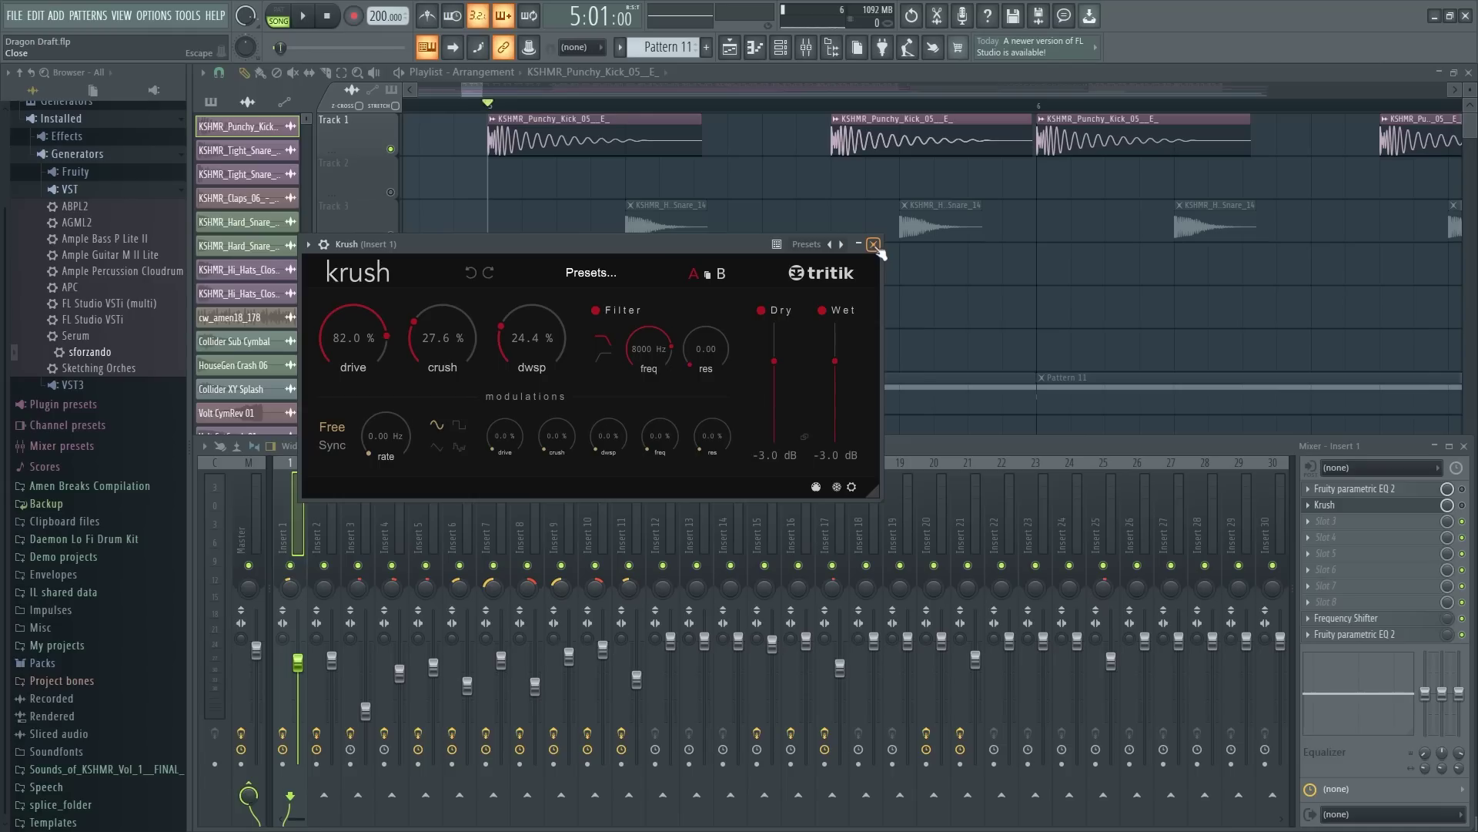
pyautogui.click(882, 240)
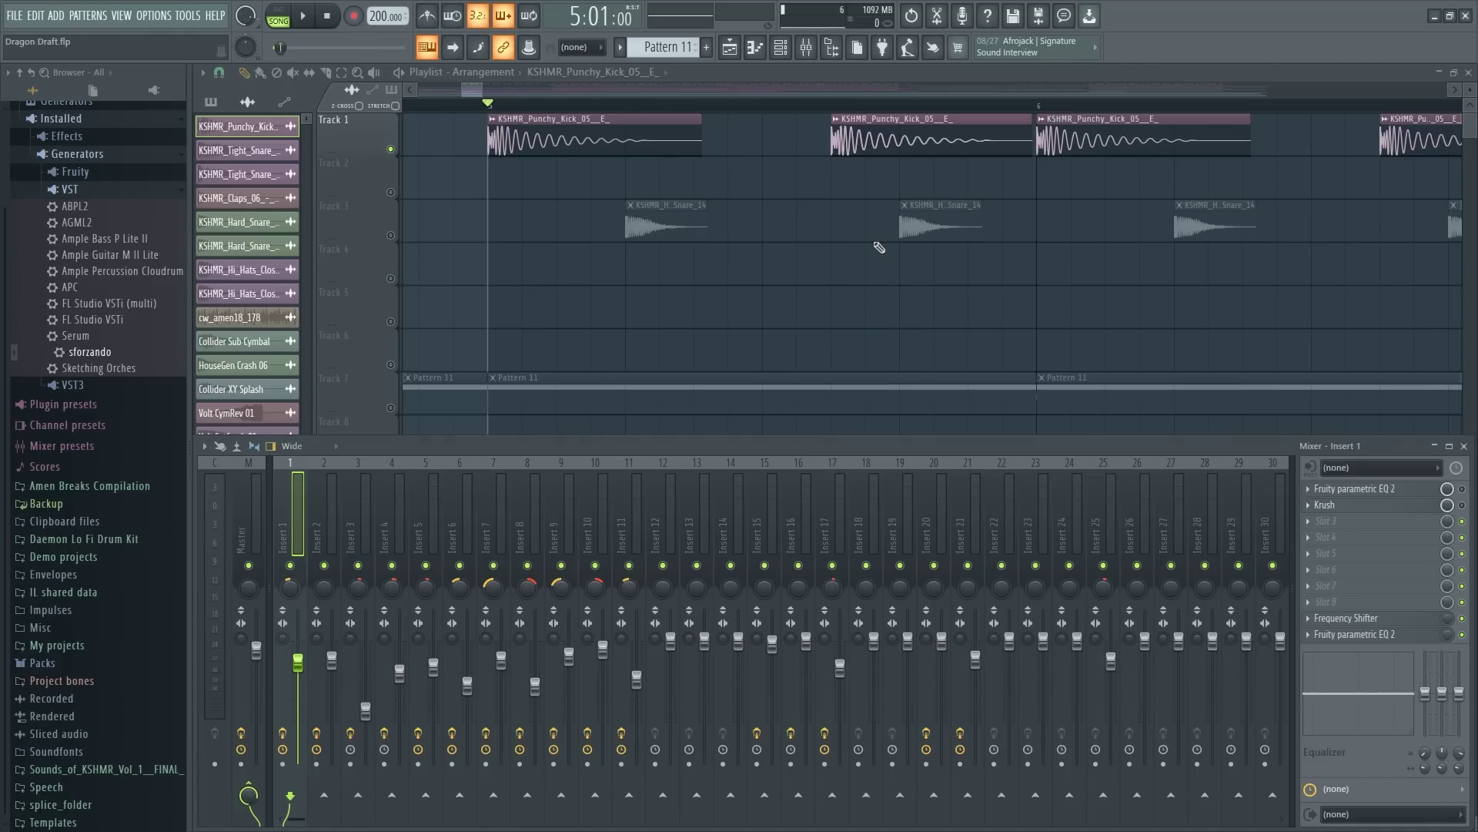
pyautogui.click(1405, 494)
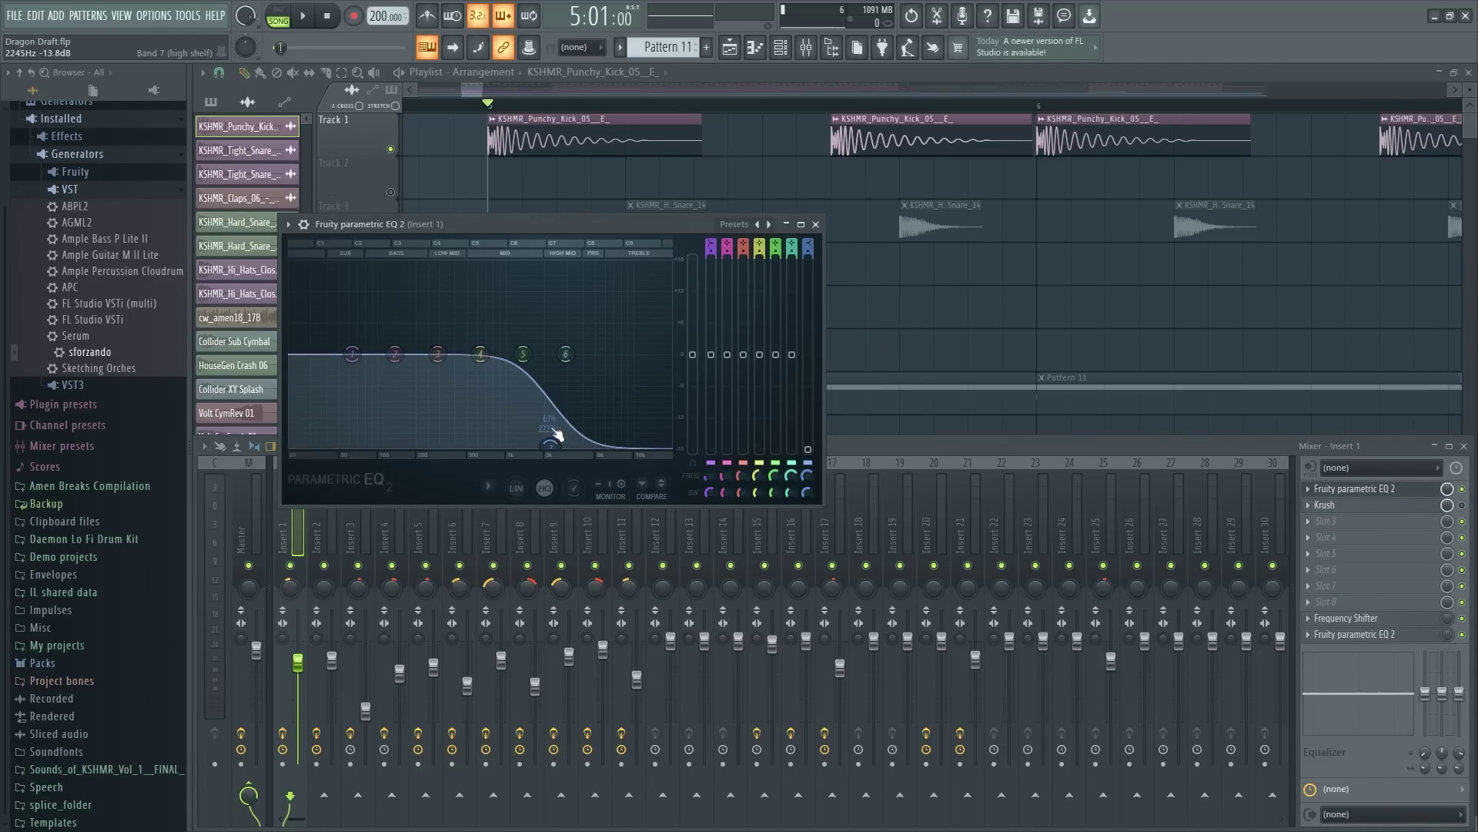
# Step: Compare the kick with insert 1's Fruity Parametric EQ 2 enabled and bypassed, then close the equalizer
pyautogui.press('space')
pyautogui.press('space')
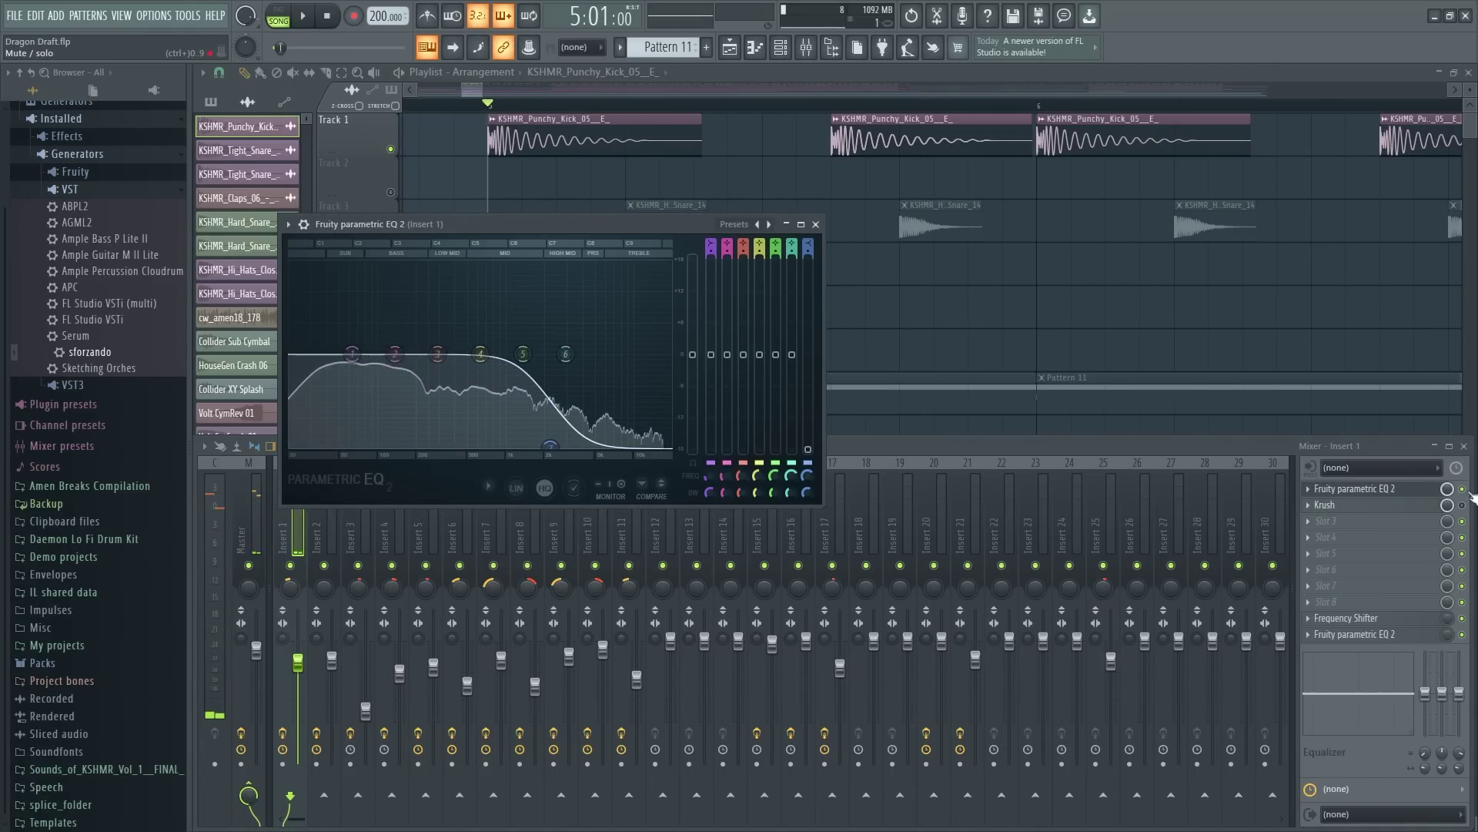
pyautogui.click(1462, 489)
pyautogui.press('space')
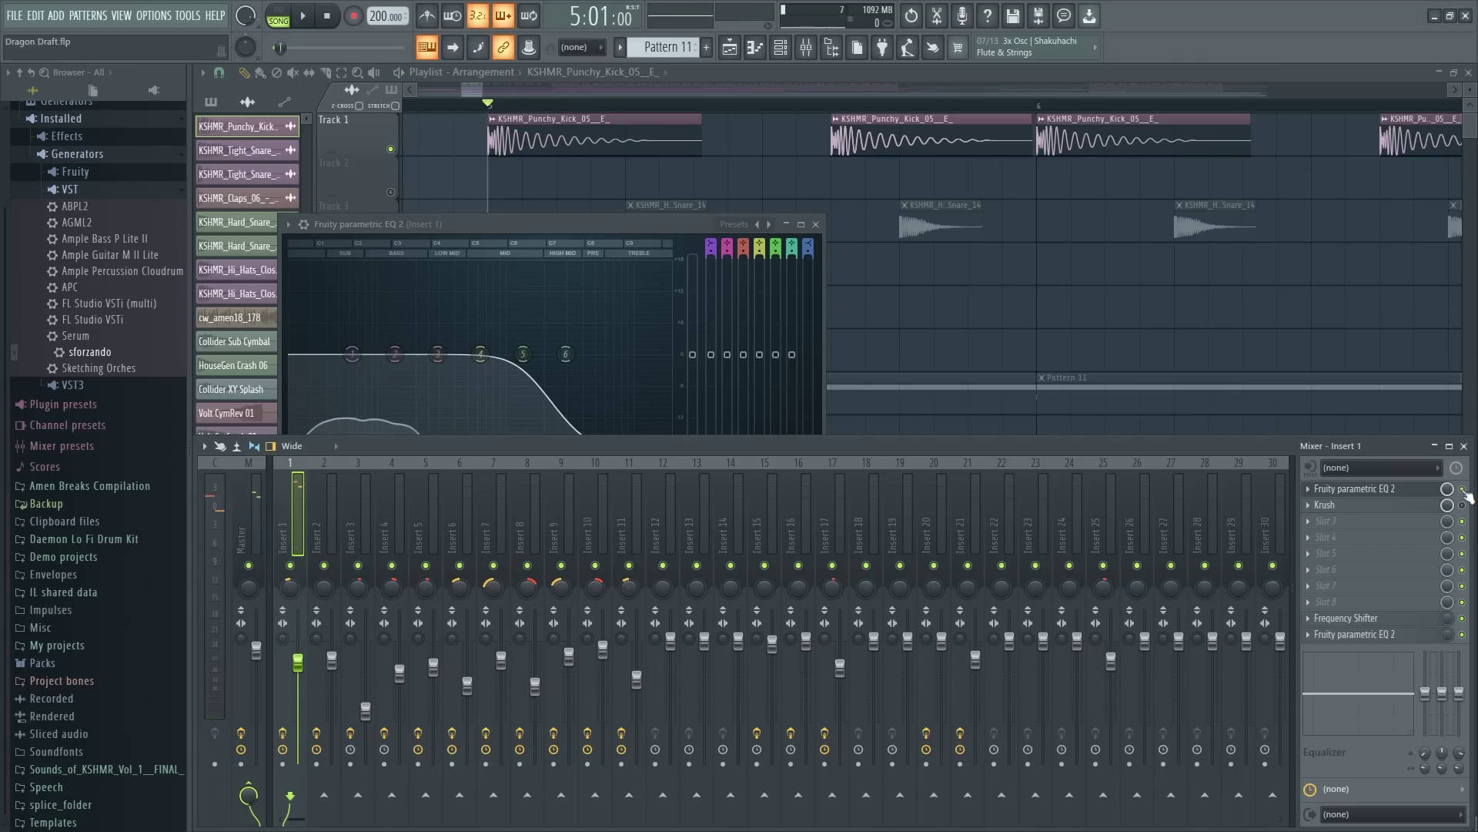
pyautogui.press('space')
pyautogui.press('space')
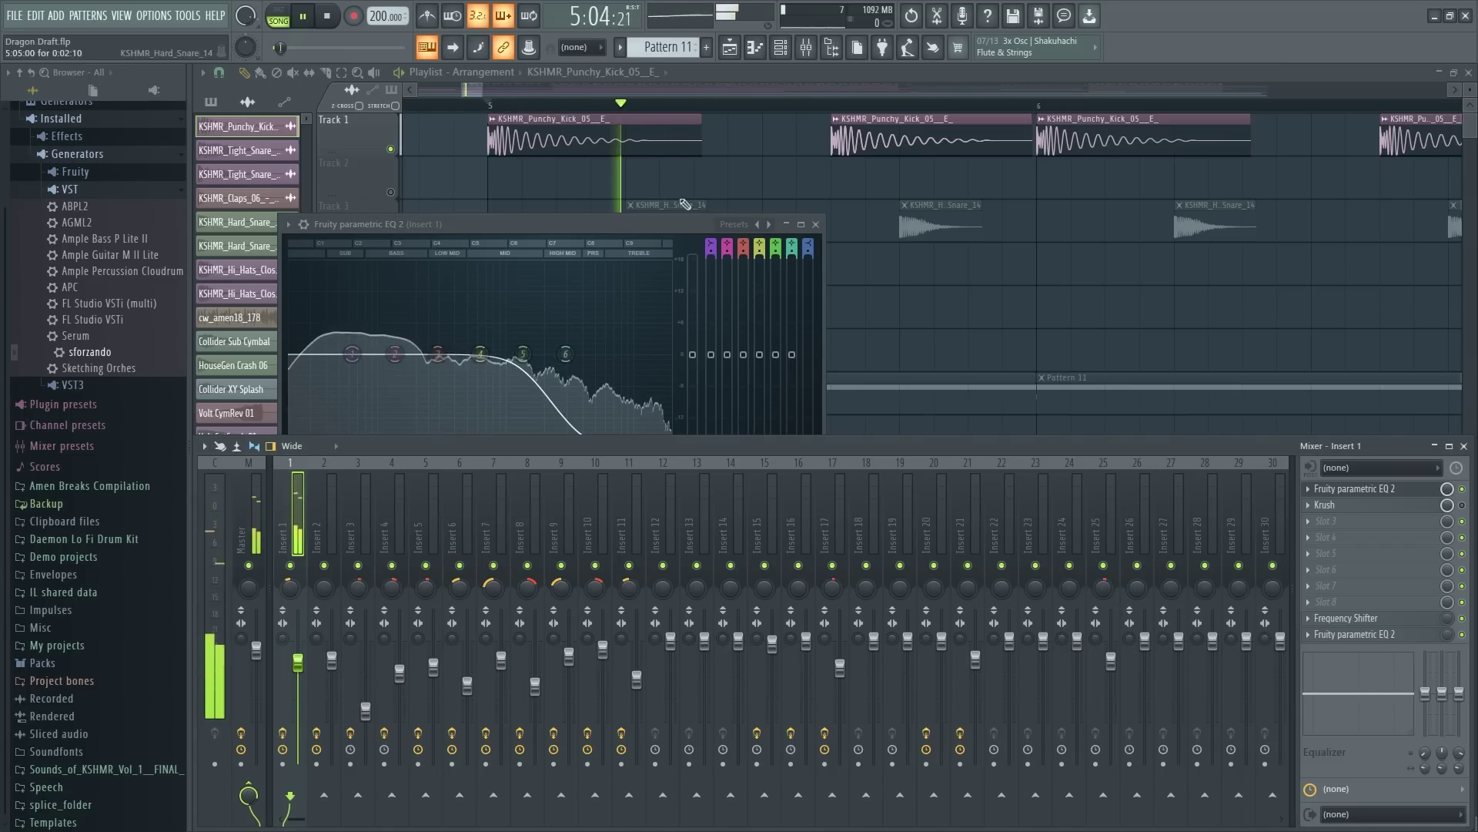
pyautogui.click(624, 229)
pyautogui.press('space')
pyautogui.click(492, 110)
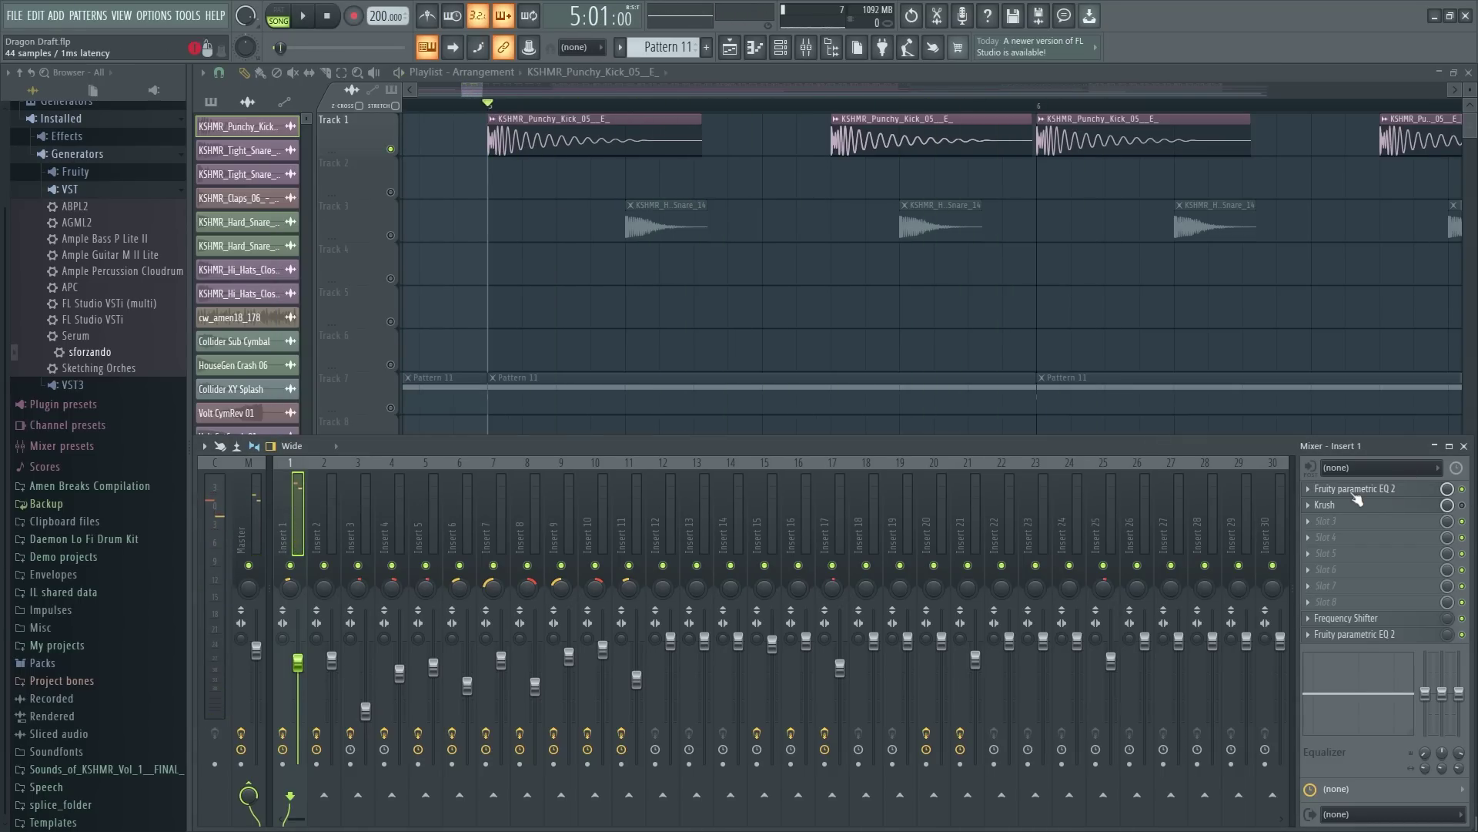
# Step: View the Krush settings on insert 1 and play the kick with Krush active
pyautogui.click(1327, 507)
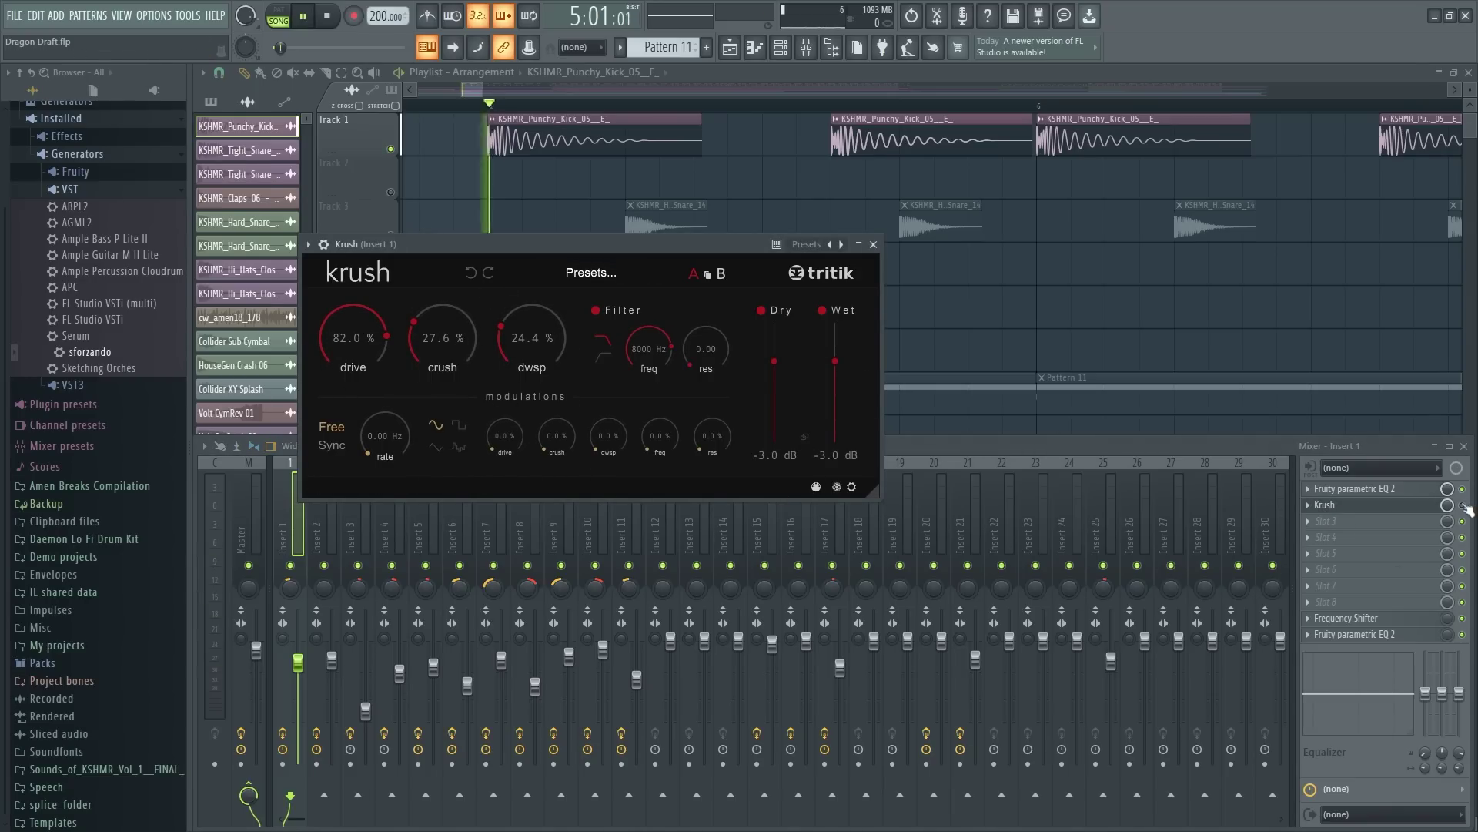
pyautogui.press('space')
pyautogui.click(1115, 505)
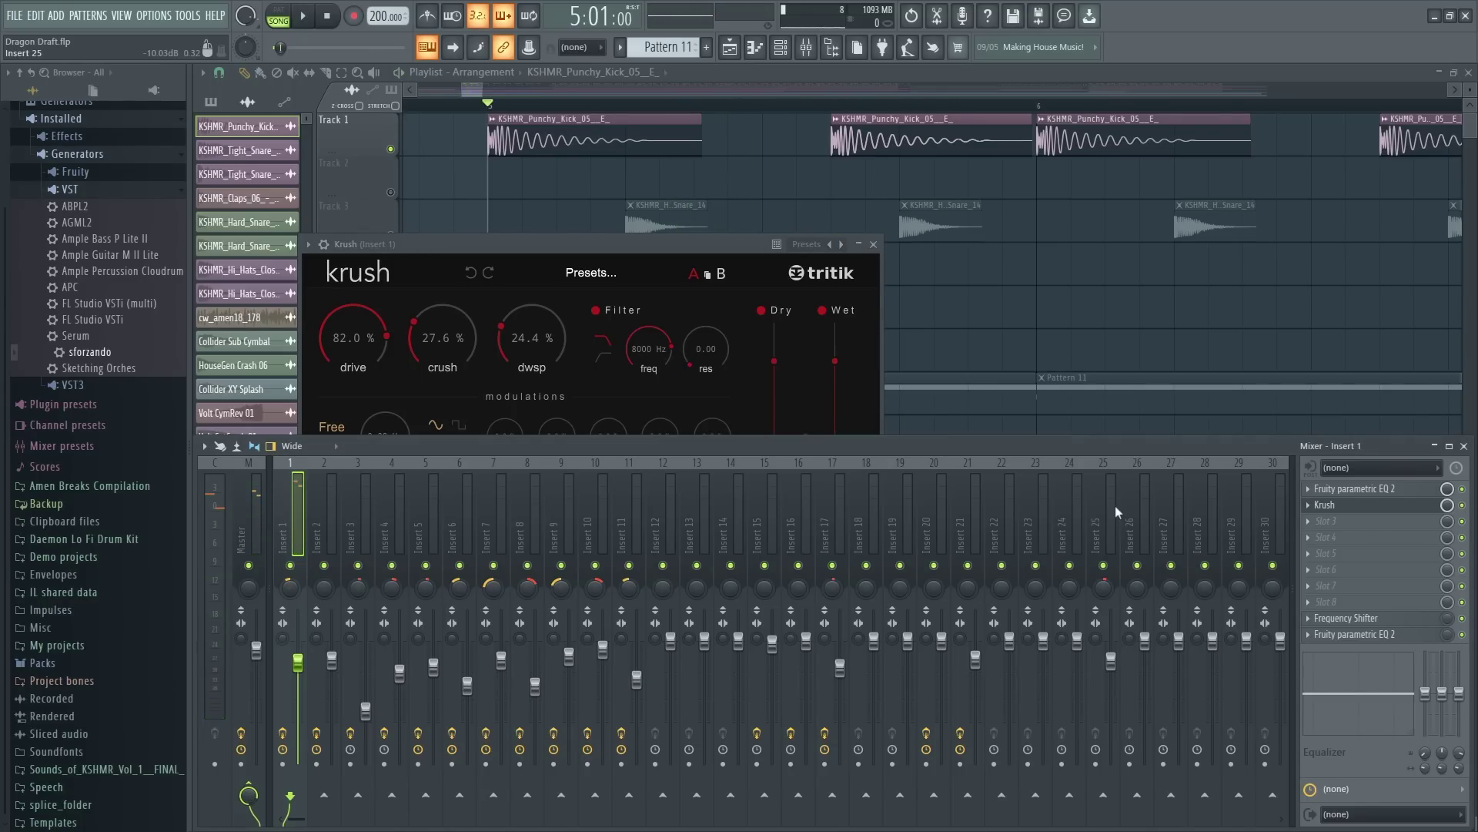
pyautogui.press('space')
pyautogui.press('space')
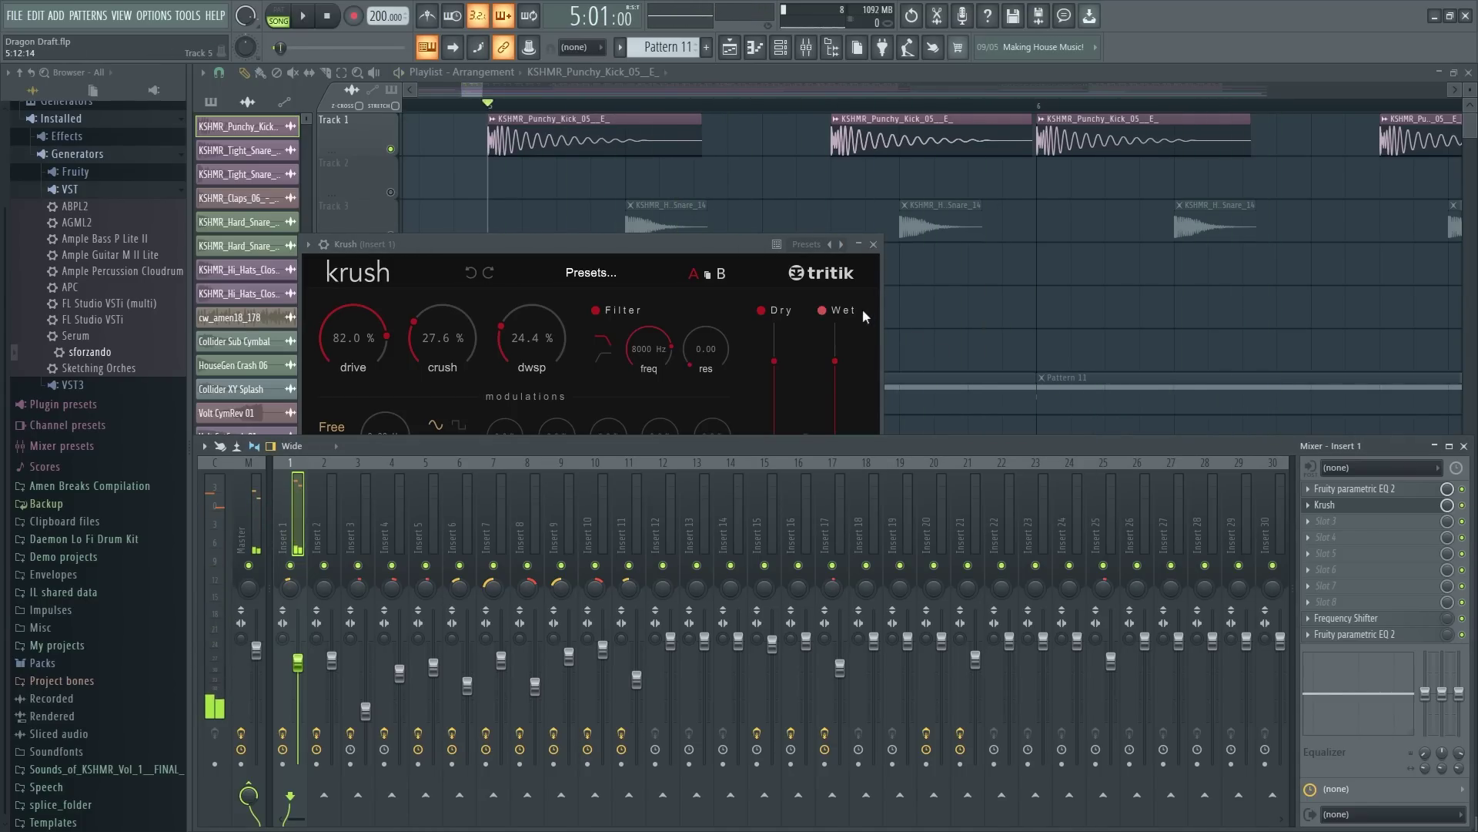
# Step: Close Krush, hide the mixer and play the processed kick on Track 1 from bar 5
pyautogui.click(875, 245)
pyautogui.press('F9')
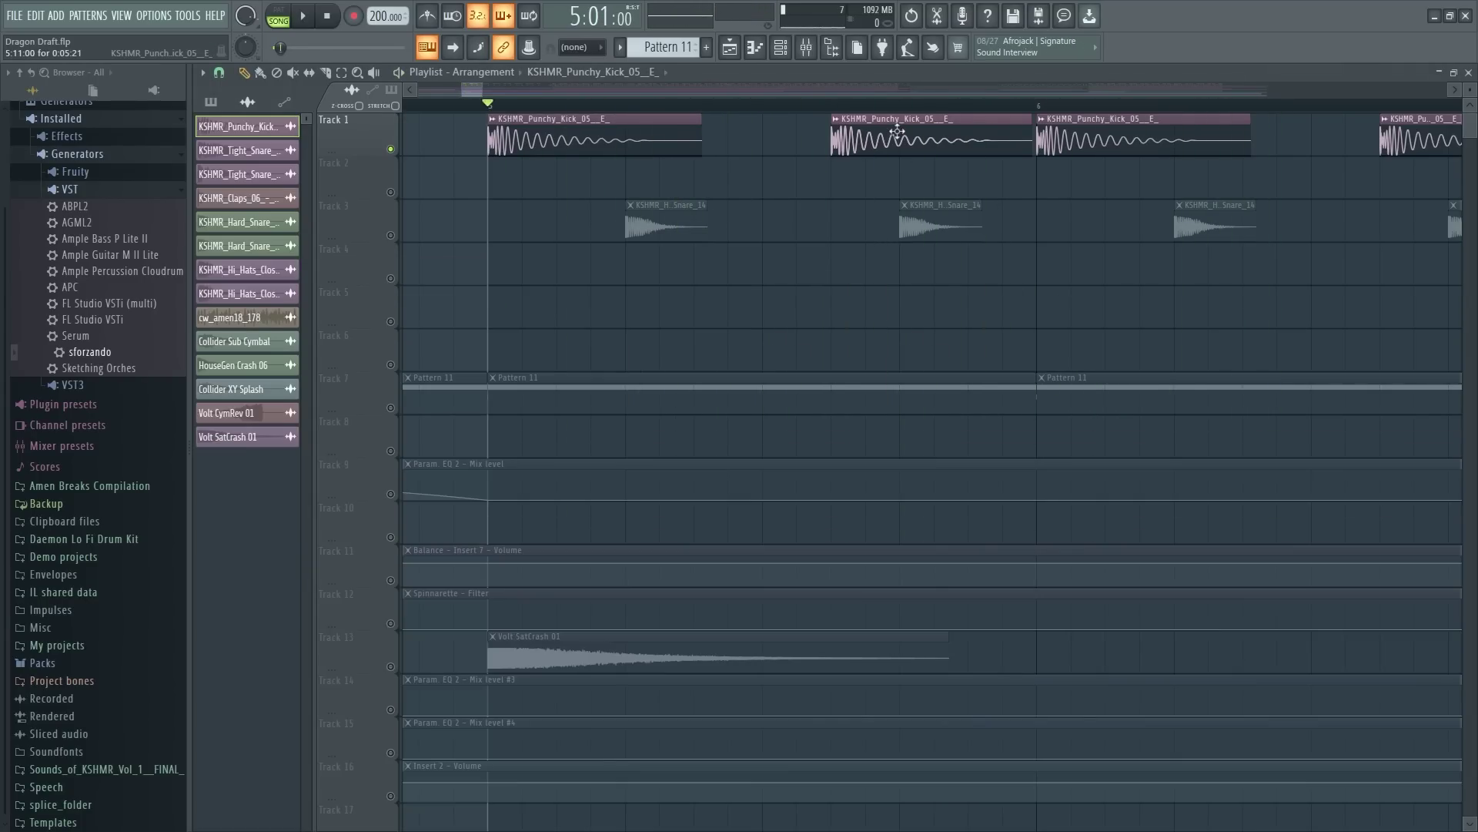
pyautogui.keyDown('alt'); pyautogui.rightClick(851, 137); pyautogui.keyUp('alt')
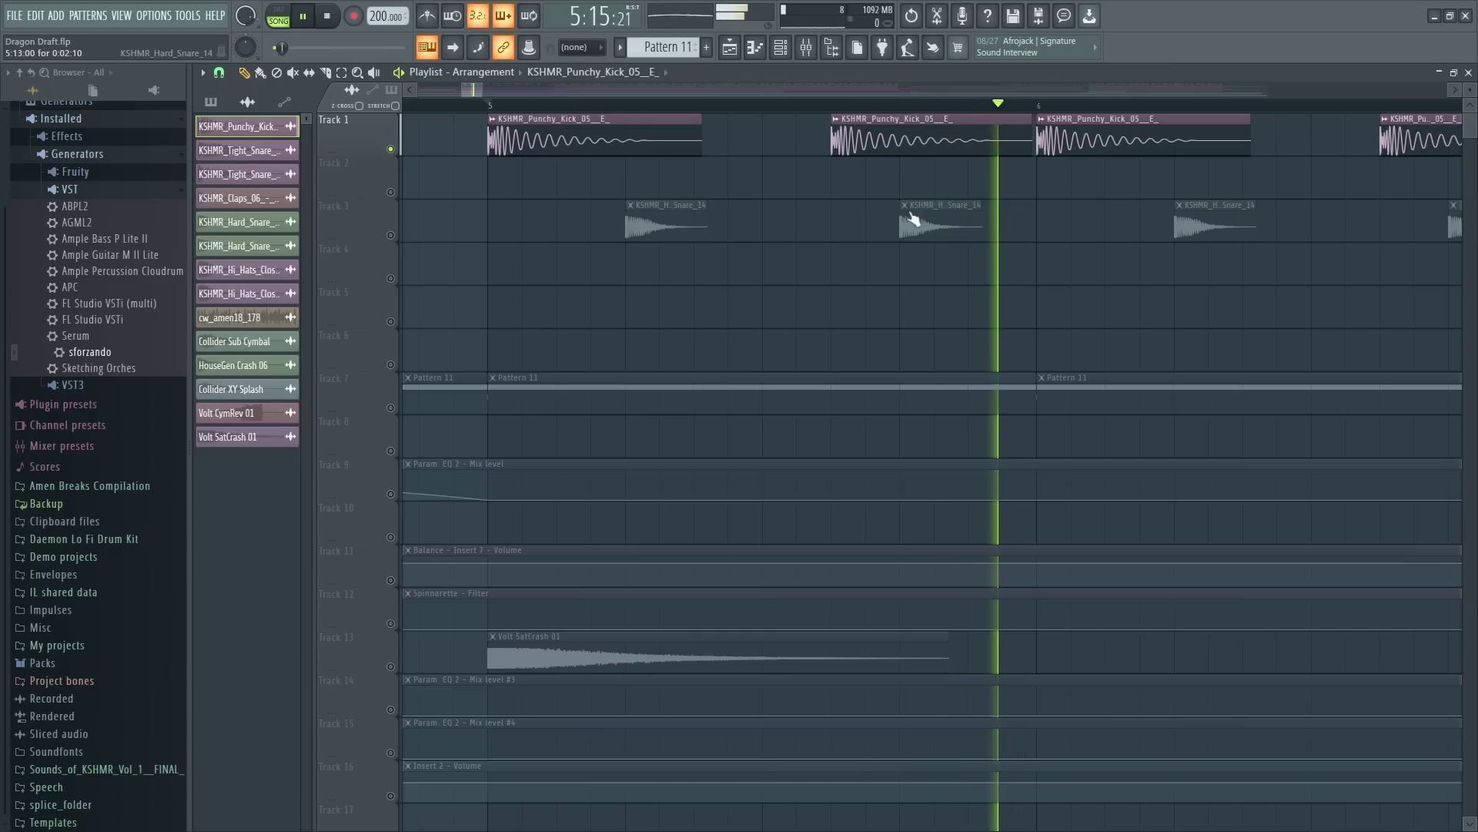
pyautogui.press('space')
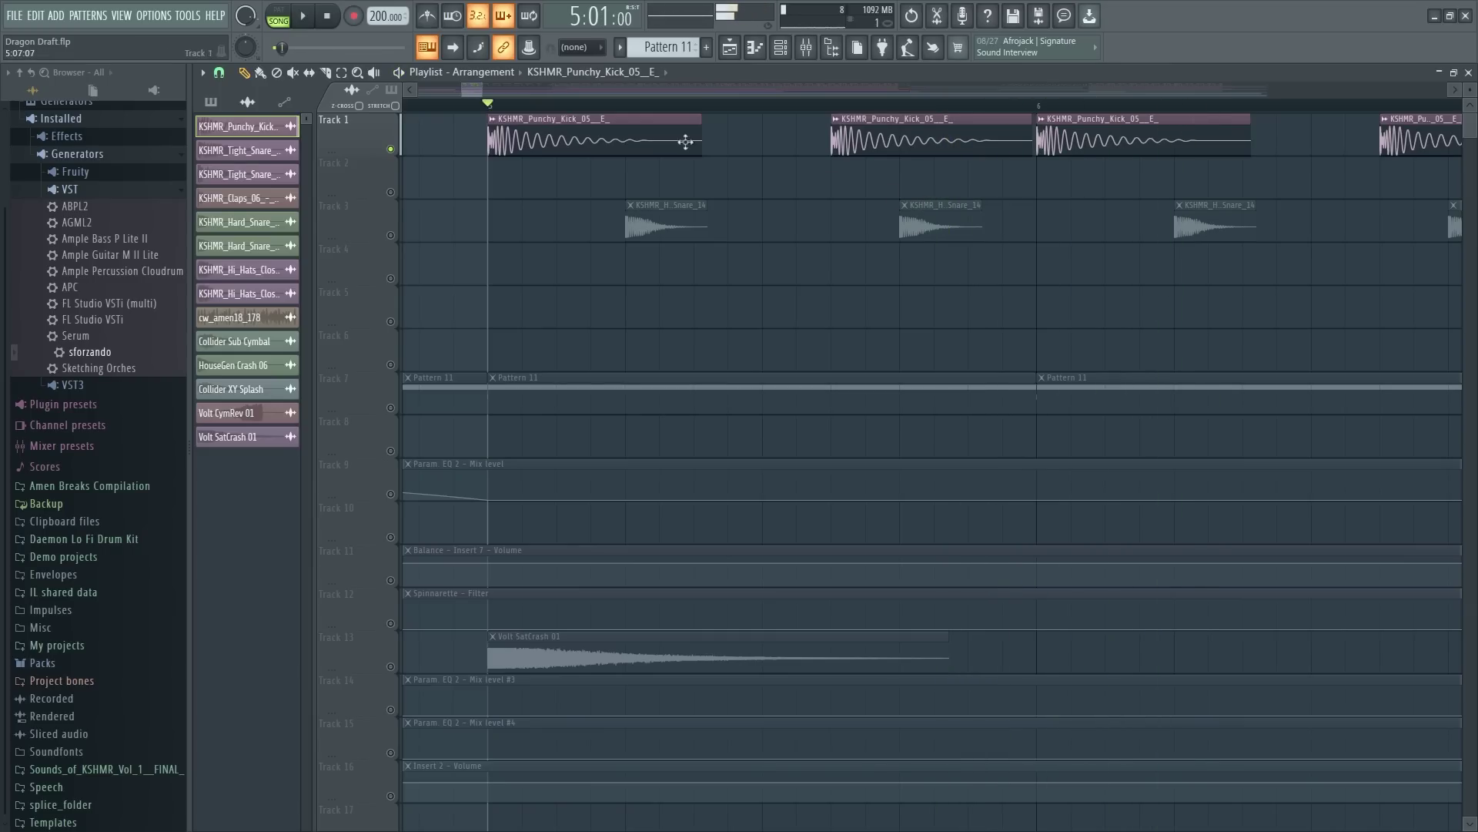
pyautogui.press('space')
pyautogui.press('space')
# Step: Solo the snare on Track 3, place the playhead at 5:05 and show insert 2 in the mixer
pyautogui.click(393, 235)
pyautogui.click(626, 106)
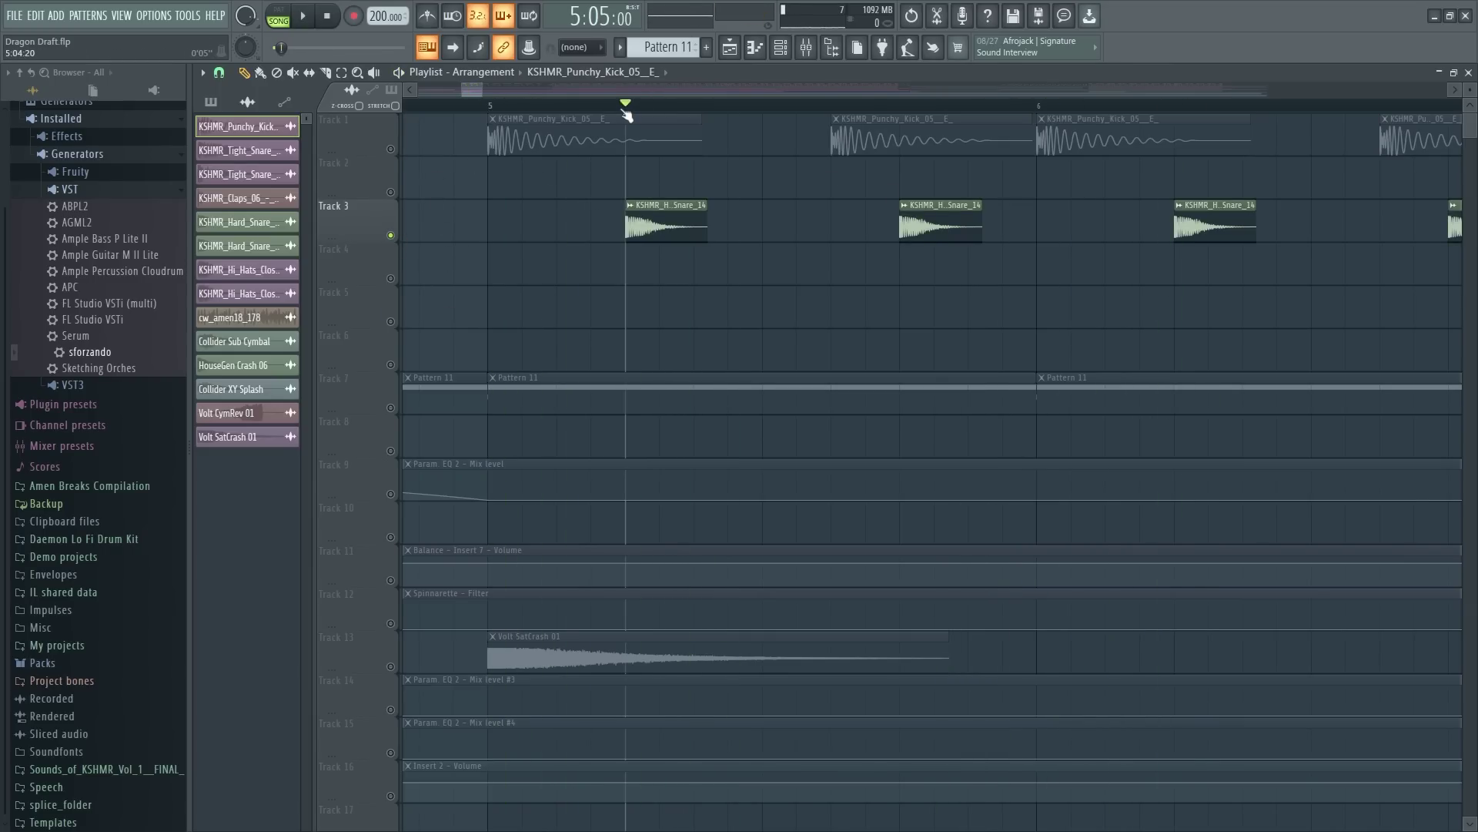
pyautogui.click(805, 47)
pyautogui.click(313, 510)
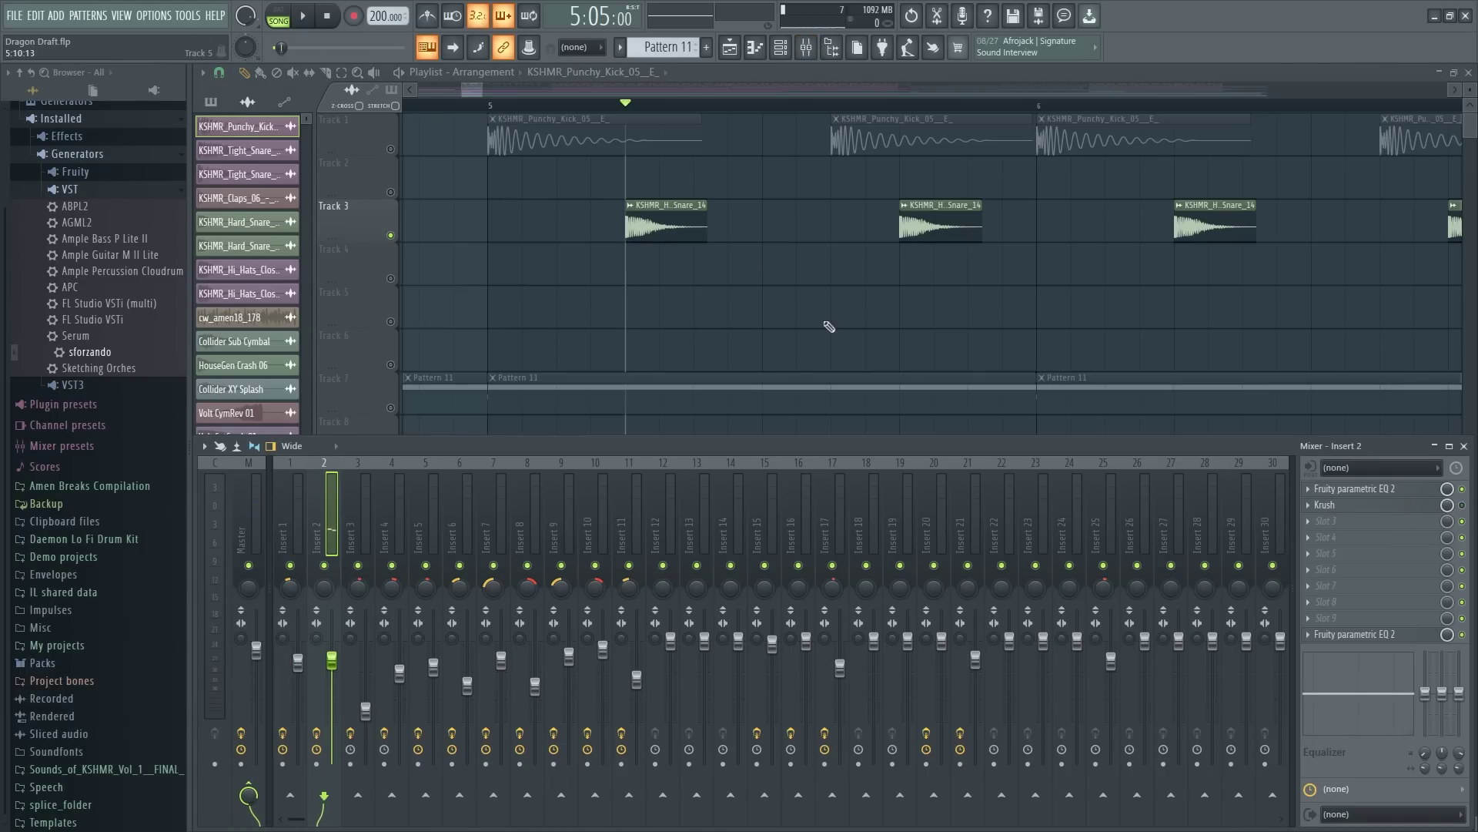
# Step: Audition the snare from 5:05 and view the Krush settings on insert 2
pyautogui.press('space')
pyautogui.press('space')
pyautogui.press('space')
pyautogui.press('space')
pyautogui.click(1360, 507)
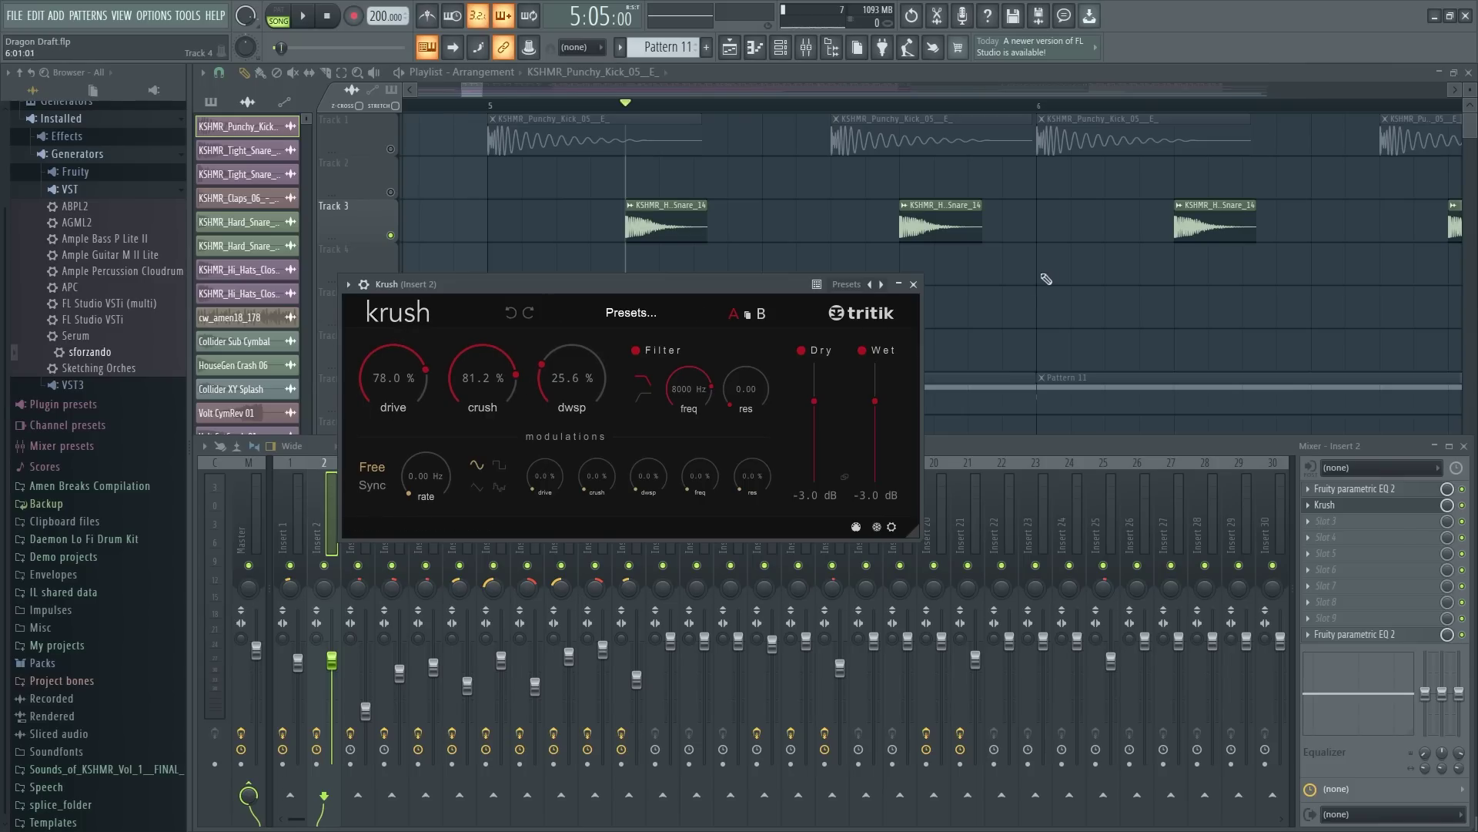
pyautogui.click(913, 284)
# Step: Unmute the kick on Track 1 and play the processed kick and snare together with the mixer hidden
pyautogui.scroll(-3, 556, 111)
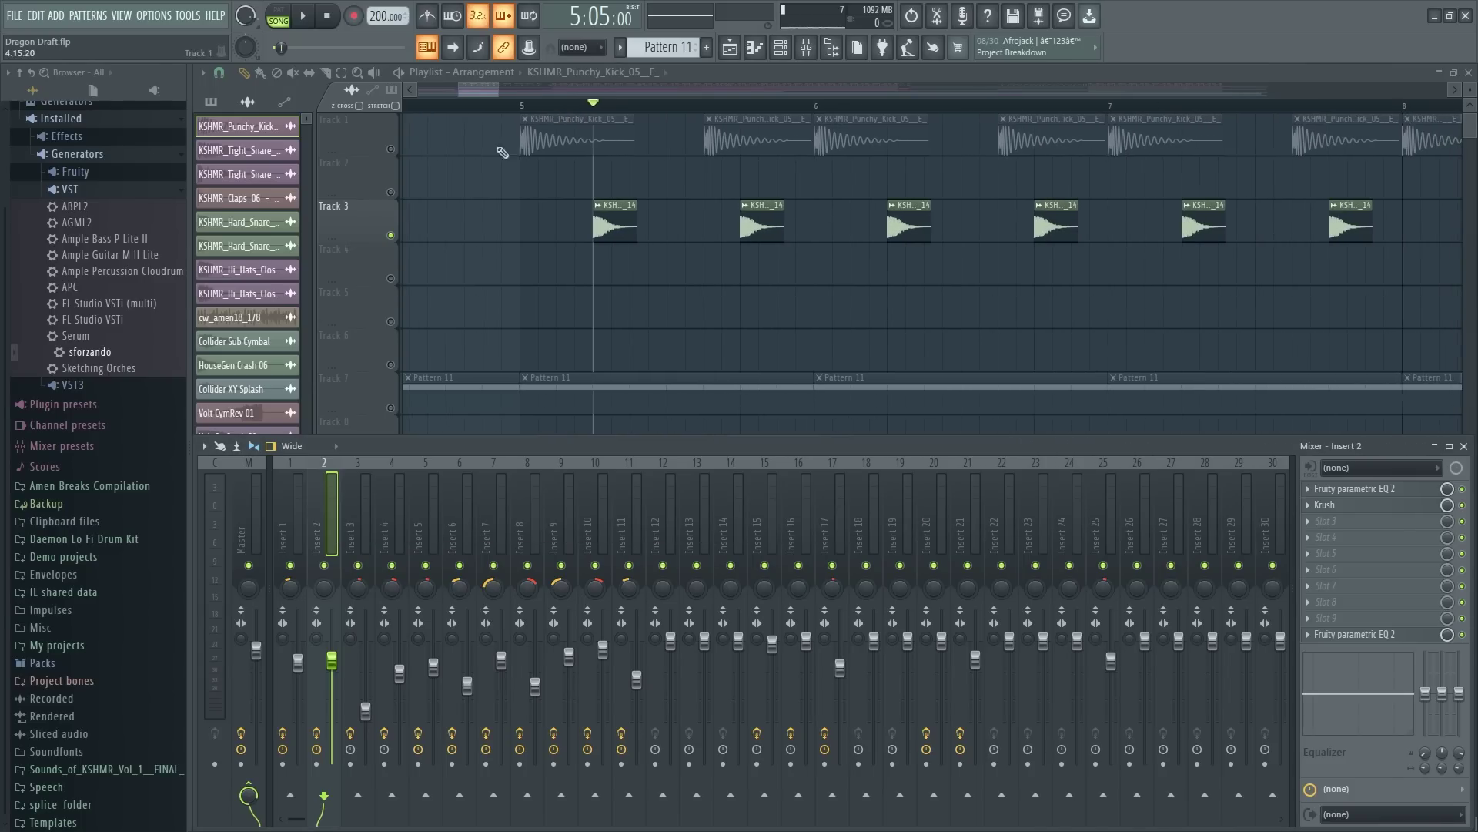
pyautogui.click(391, 149)
pyautogui.press('space')
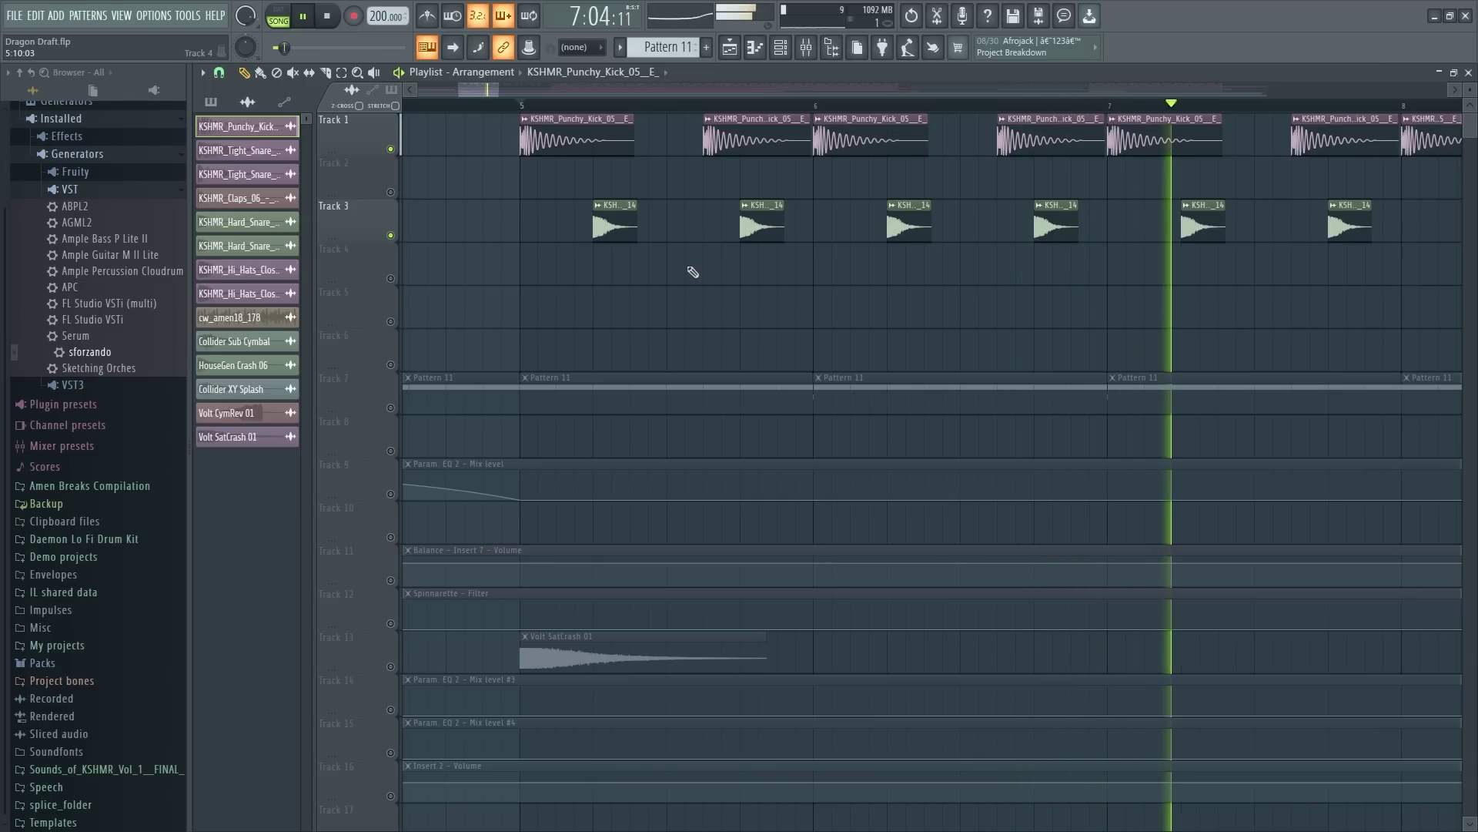
pyautogui.press('space')
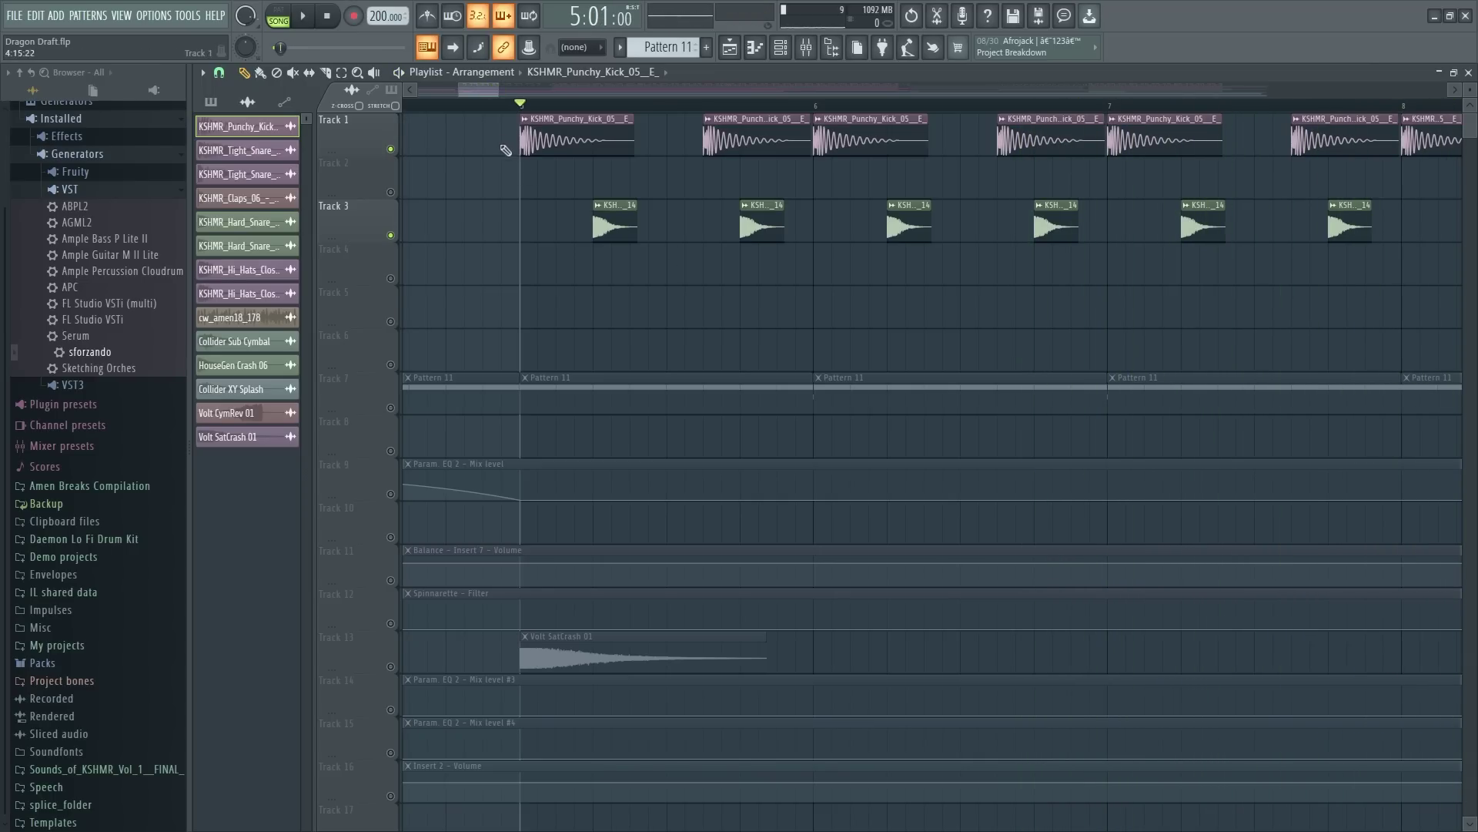
# Step: Unmute all tracks and play the full intro from about bar 3, following the arrangement toward bar 13
pyautogui.scroll(-4, 565, 117)
pyautogui.keyDown('ctrl'); pyautogui.click(390, 150); pyautogui.keyUp('ctrl')
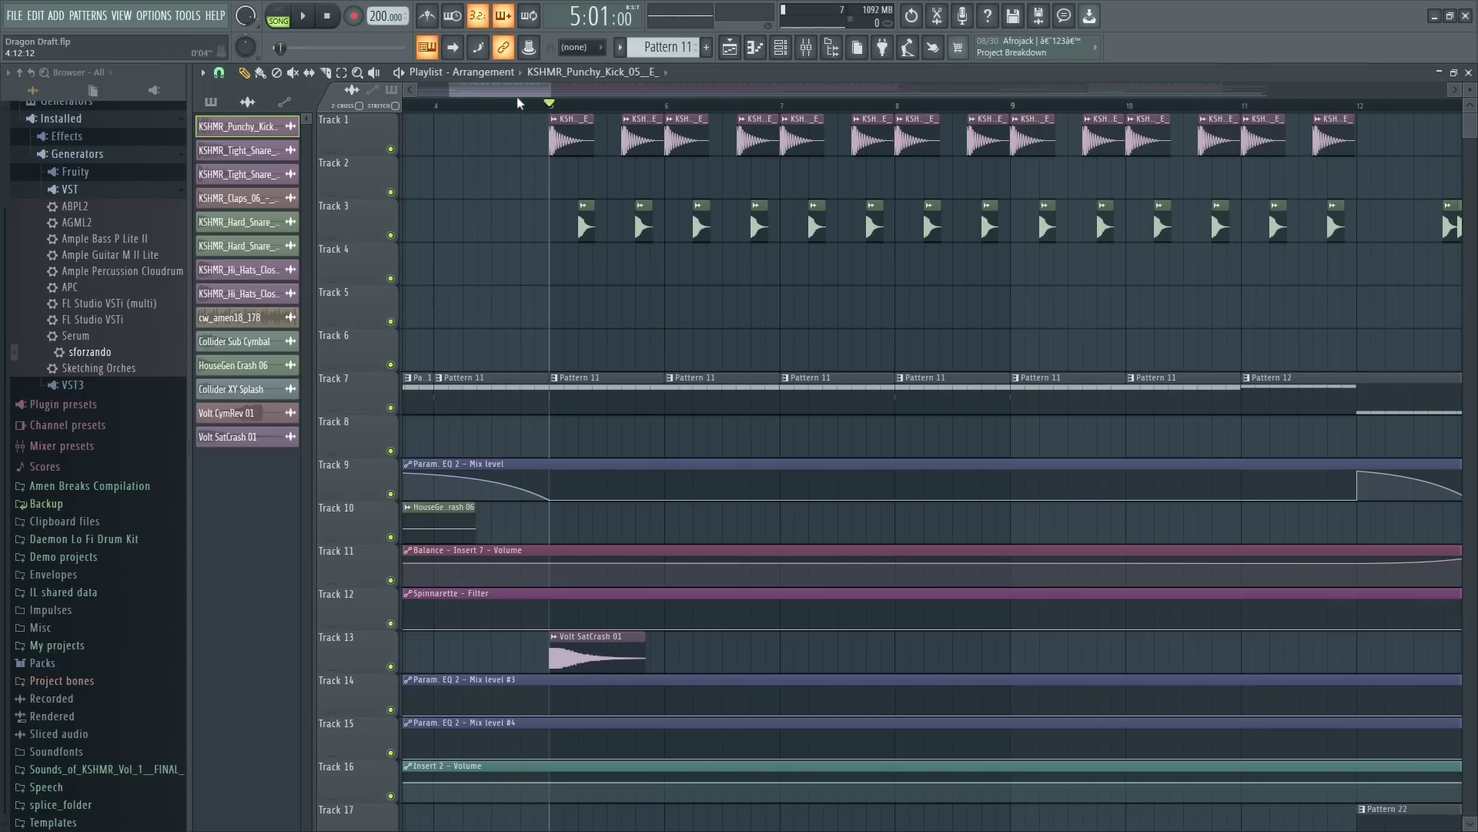
pyautogui.moveTo(514, 90); pyautogui.dragTo(497, 90)
pyautogui.click(486, 105)
pyautogui.press('space')
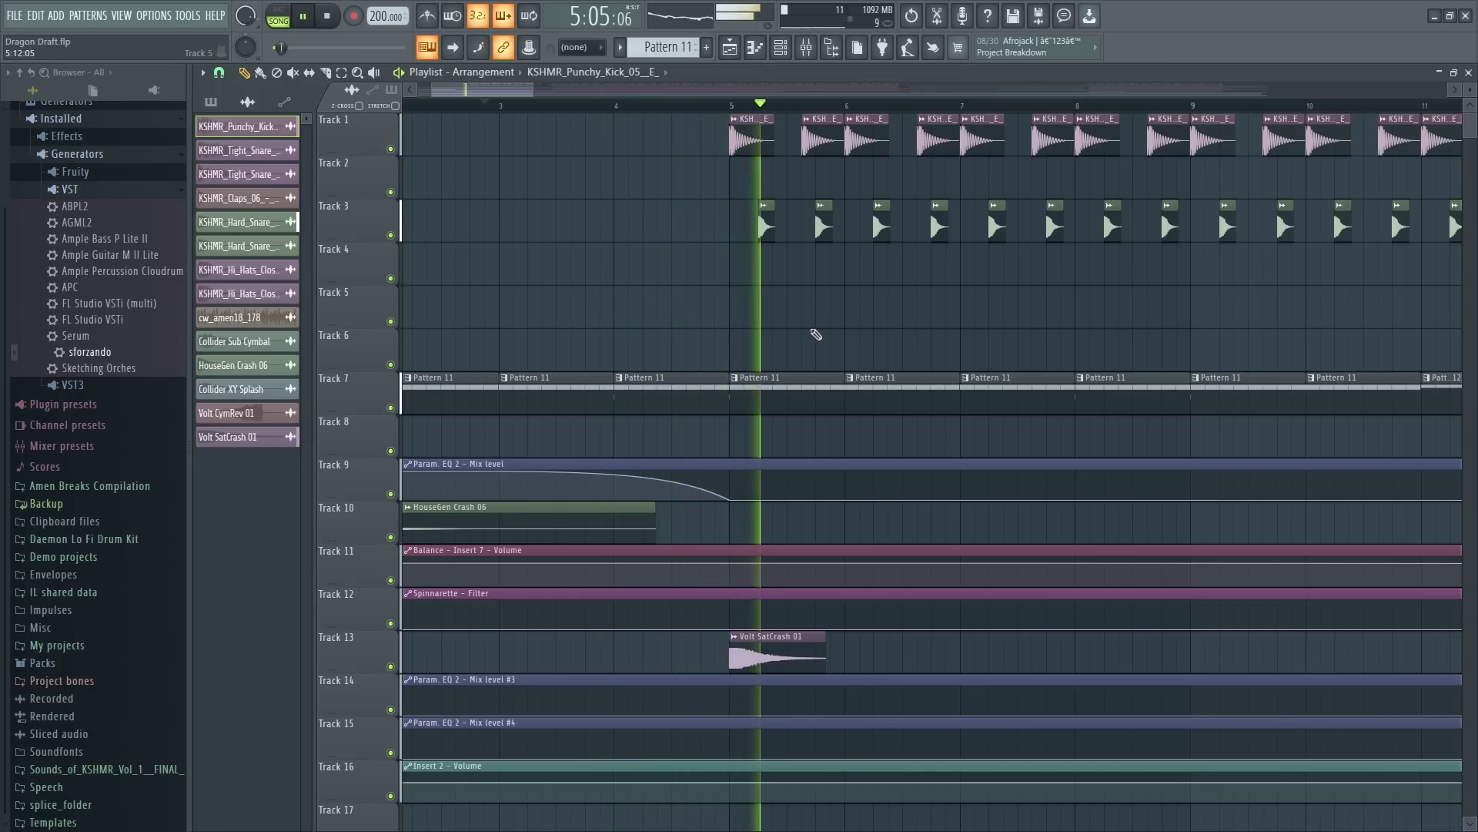
pyautogui.scroll(-3, 840, 300)
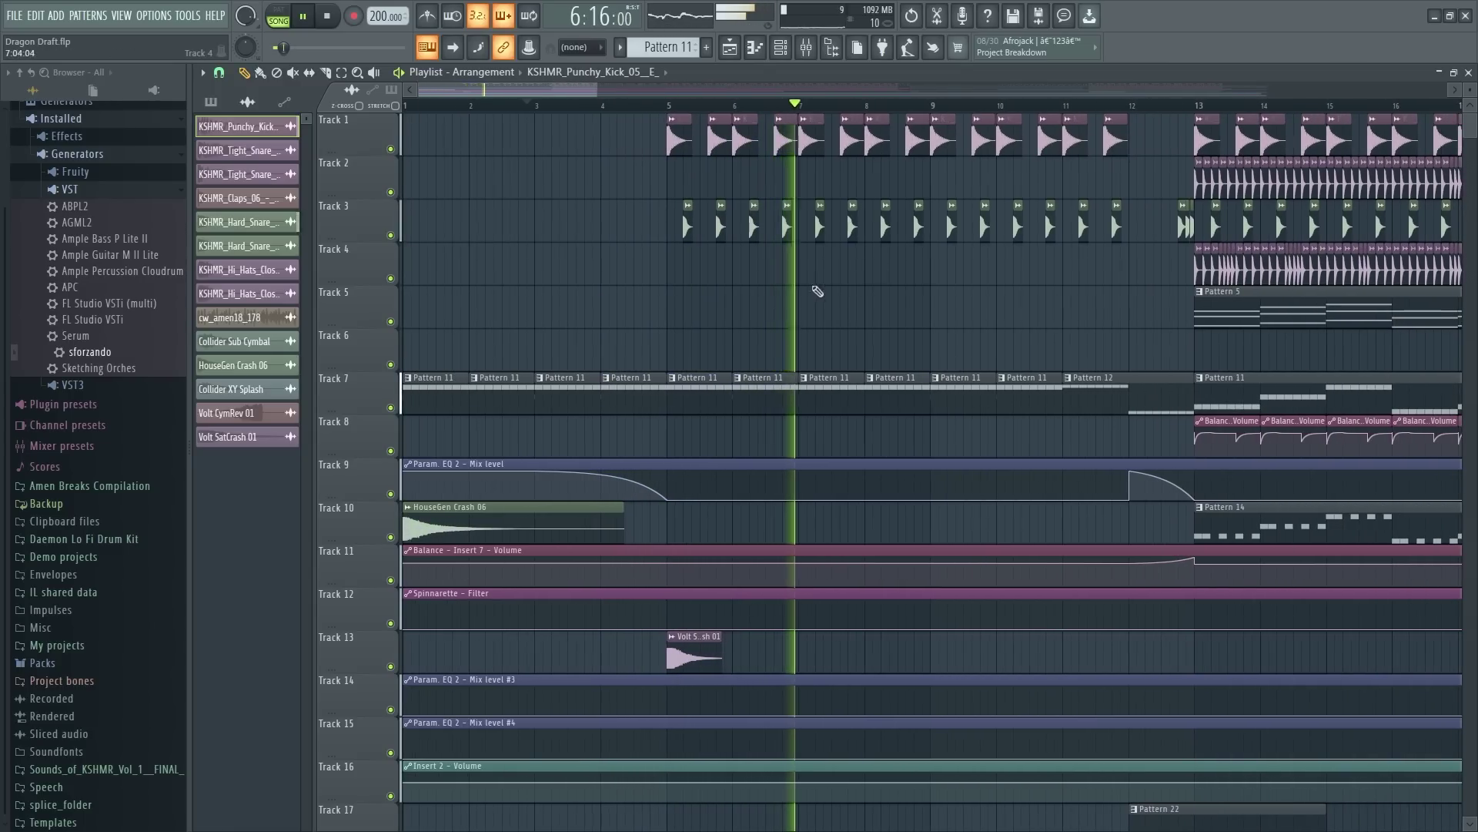
pyautogui.moveTo(562, 90); pyautogui.dragTo(623, 99)
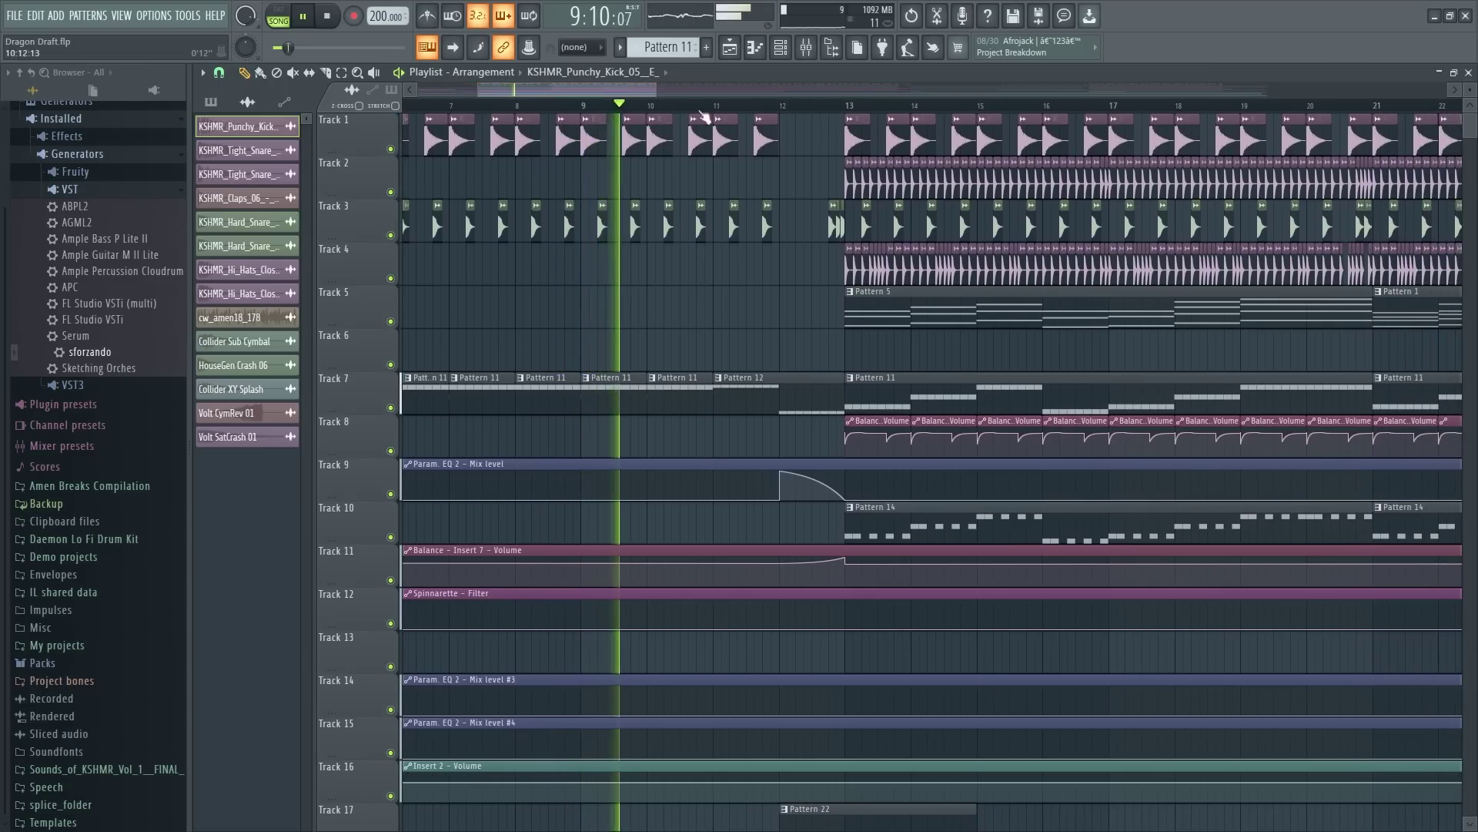
# Step: Stop the full playback and place the playhead at 11:14, just before the break at bar 12
pyautogui.press('space')
pyautogui.scroll(3, 672, 114)
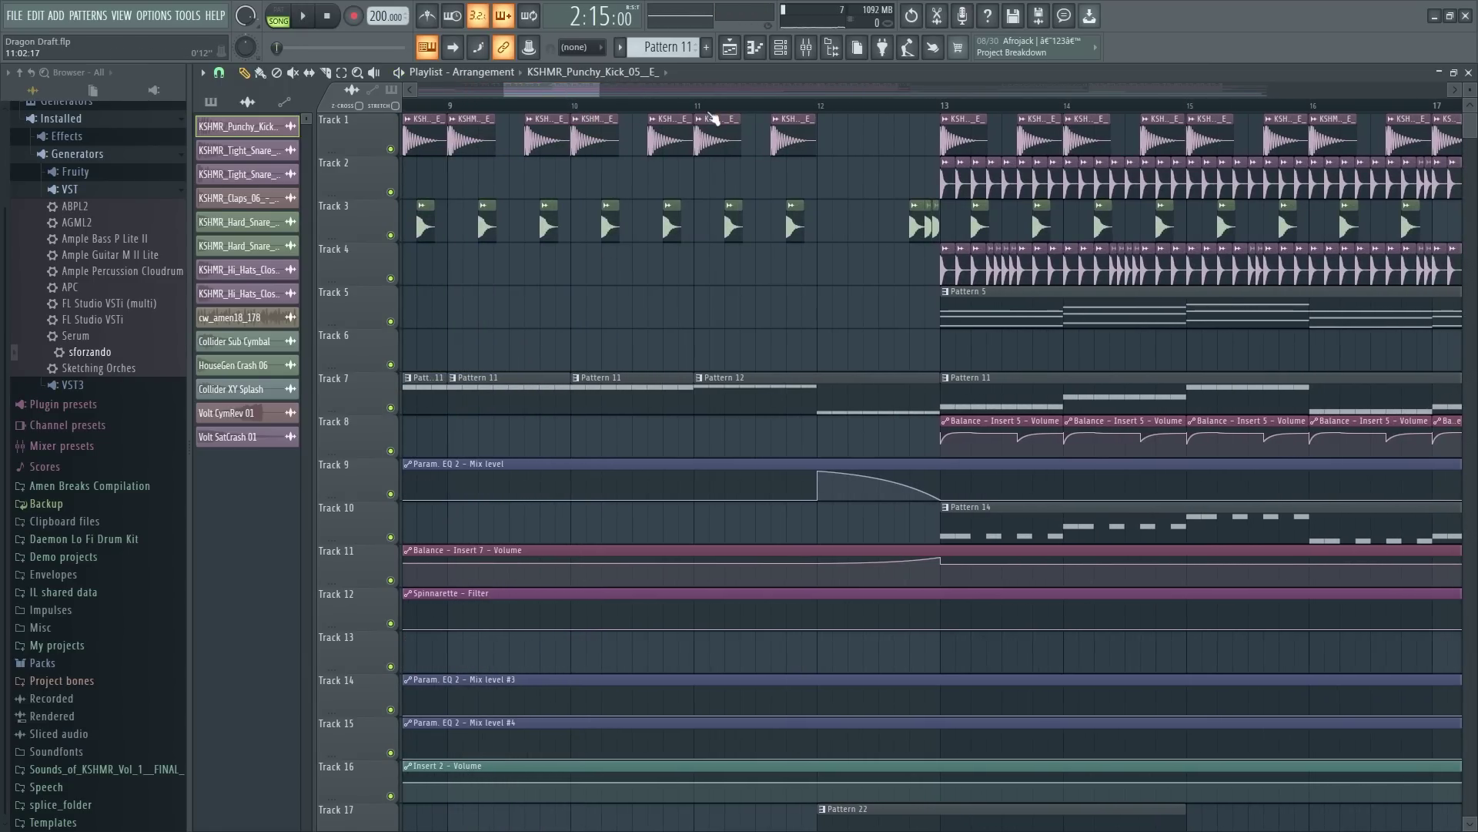
pyautogui.scroll(3, 715, 113)
pyautogui.moveTo(547, 89); pyautogui.dragTo(564, 88)
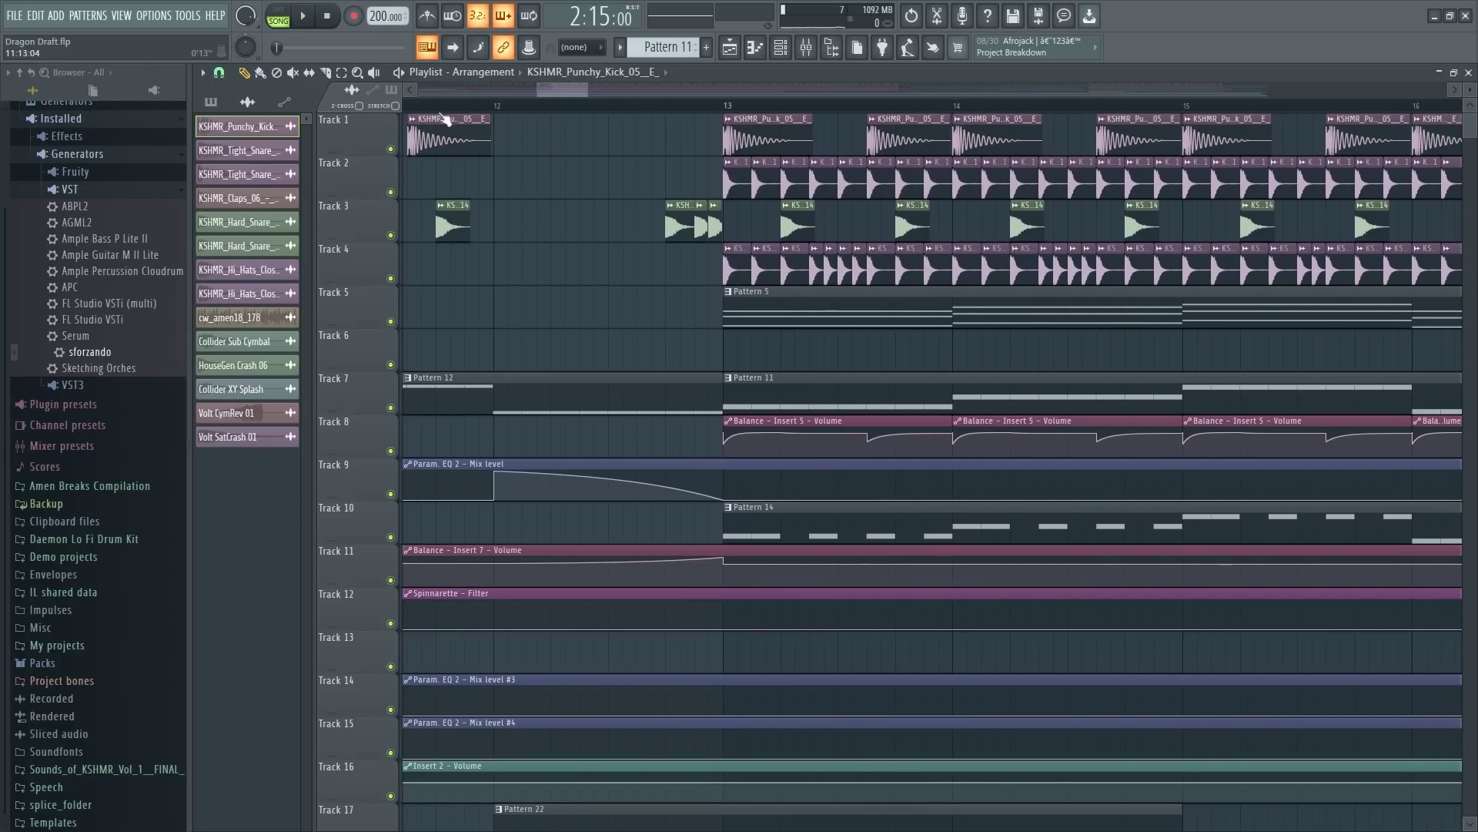
pyautogui.scroll(-3, 444, 119)
pyautogui.click(466, 107)
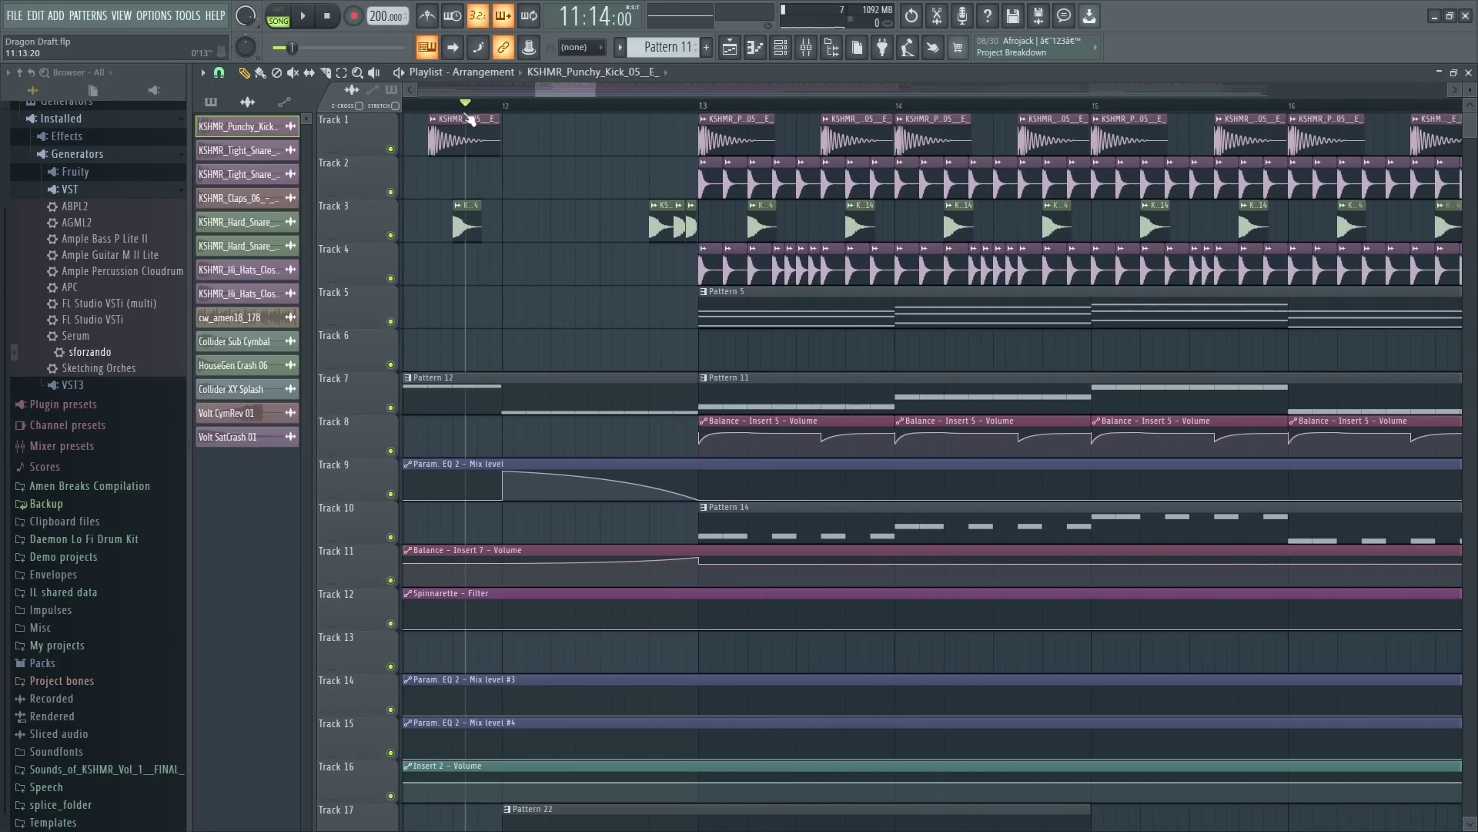
# Step: Solo Track 7 and play its patterns from 9:06, bringing the section around bars 12 and 13 into view
pyautogui.moveTo(465, 116)
pyautogui.mouseDown()
pyautogui.moveTo(647, 129)
pyautogui.moveTo(431, 121)
pyautogui.mouseUp()
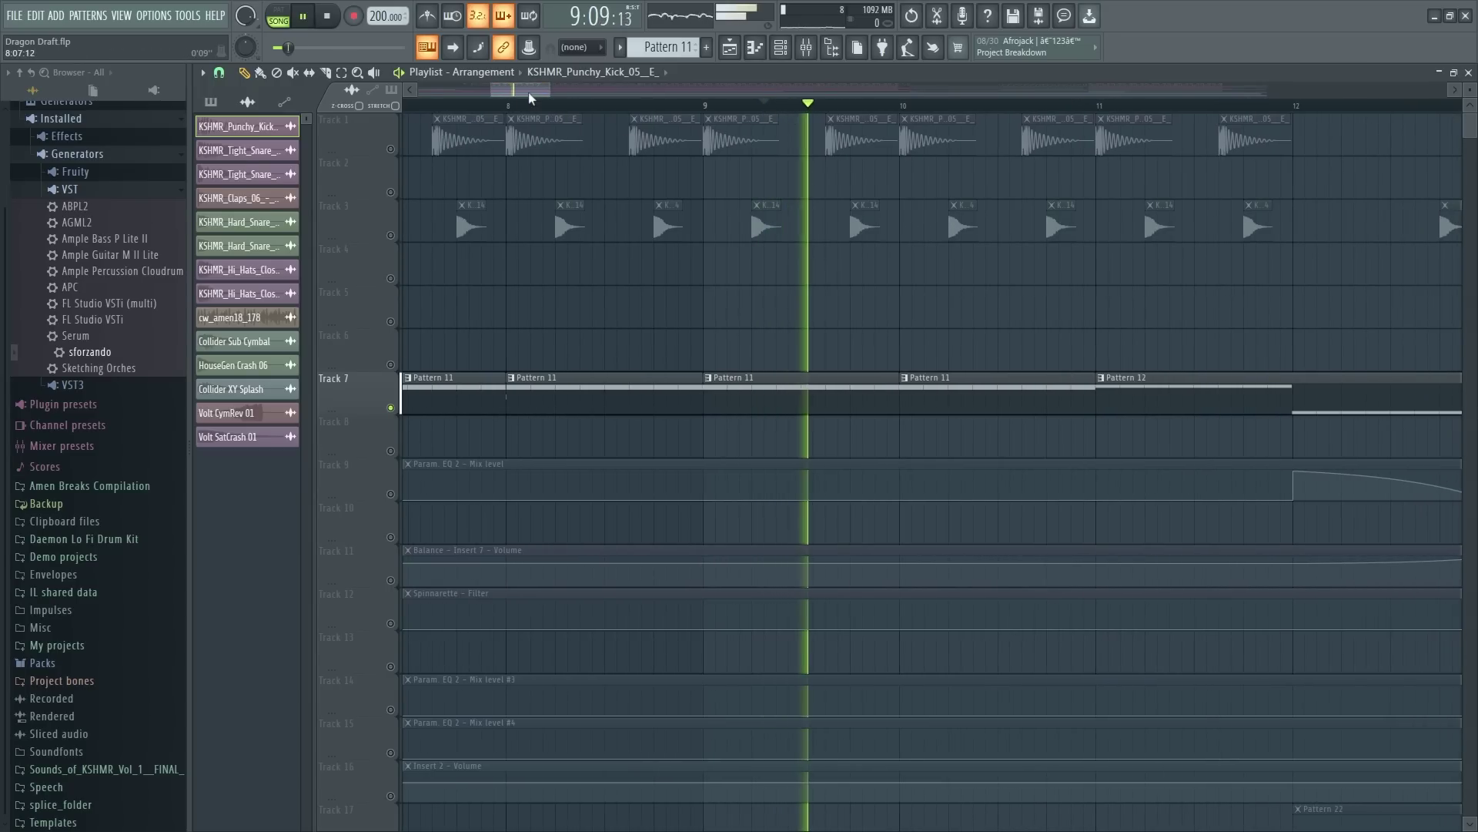
pyautogui.moveTo(529, 91); pyautogui.dragTo(573, 96)
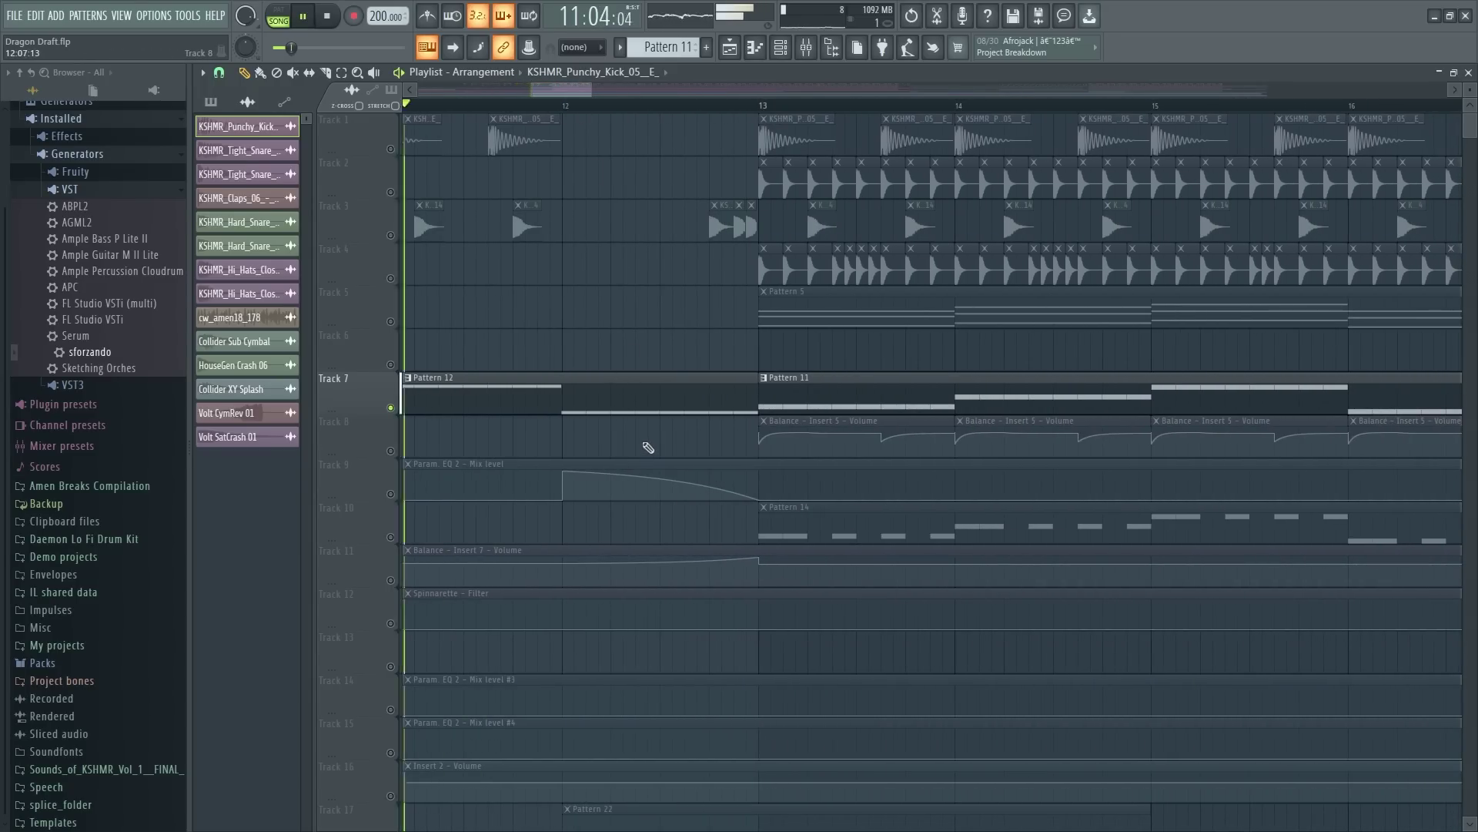
pyautogui.press('space')
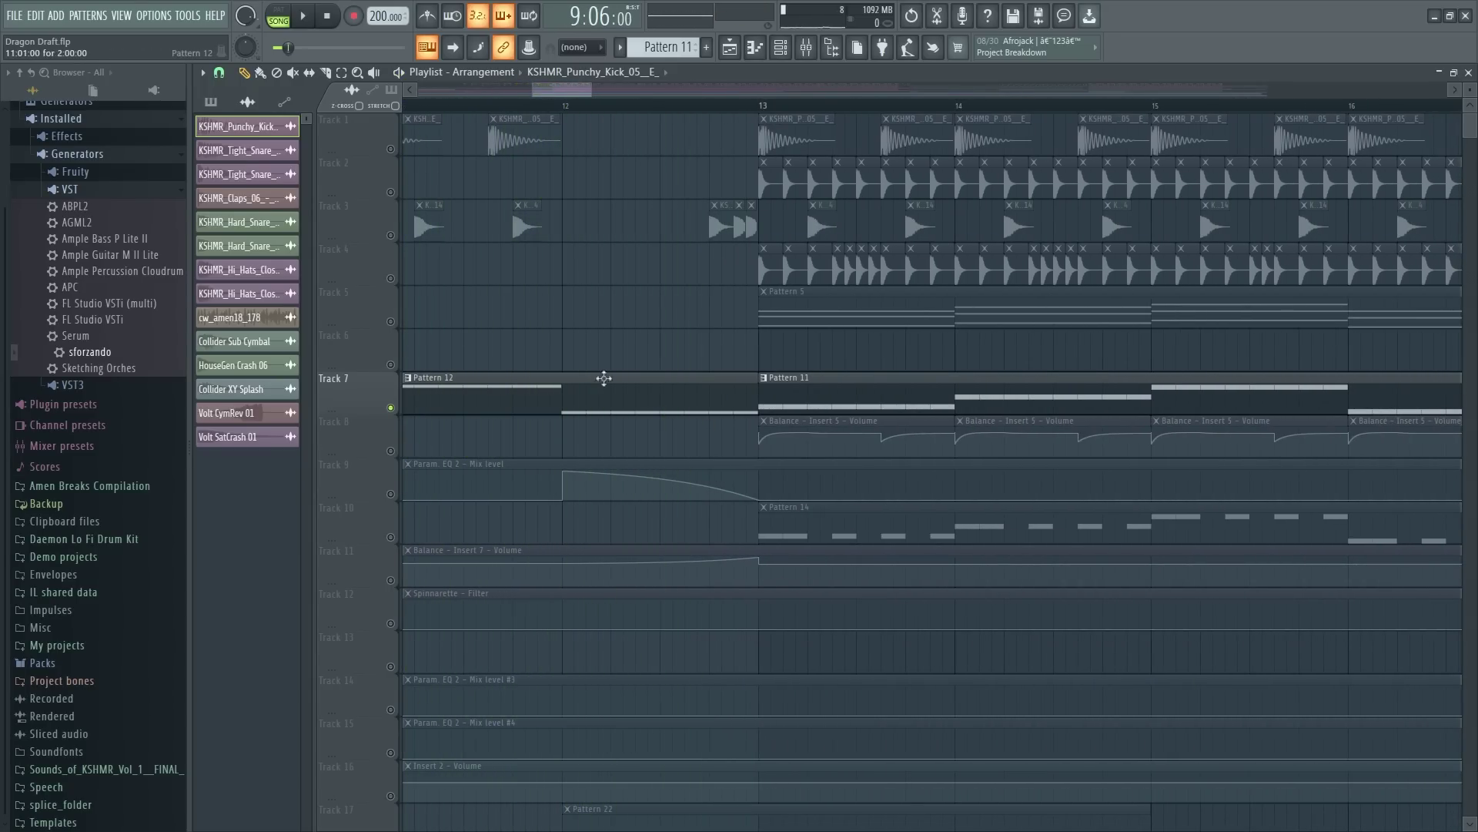
# Step: Play the soloed Track 7 from 11:10 through to bar 27, following its Pattern 11 clips
pyautogui.press('space')
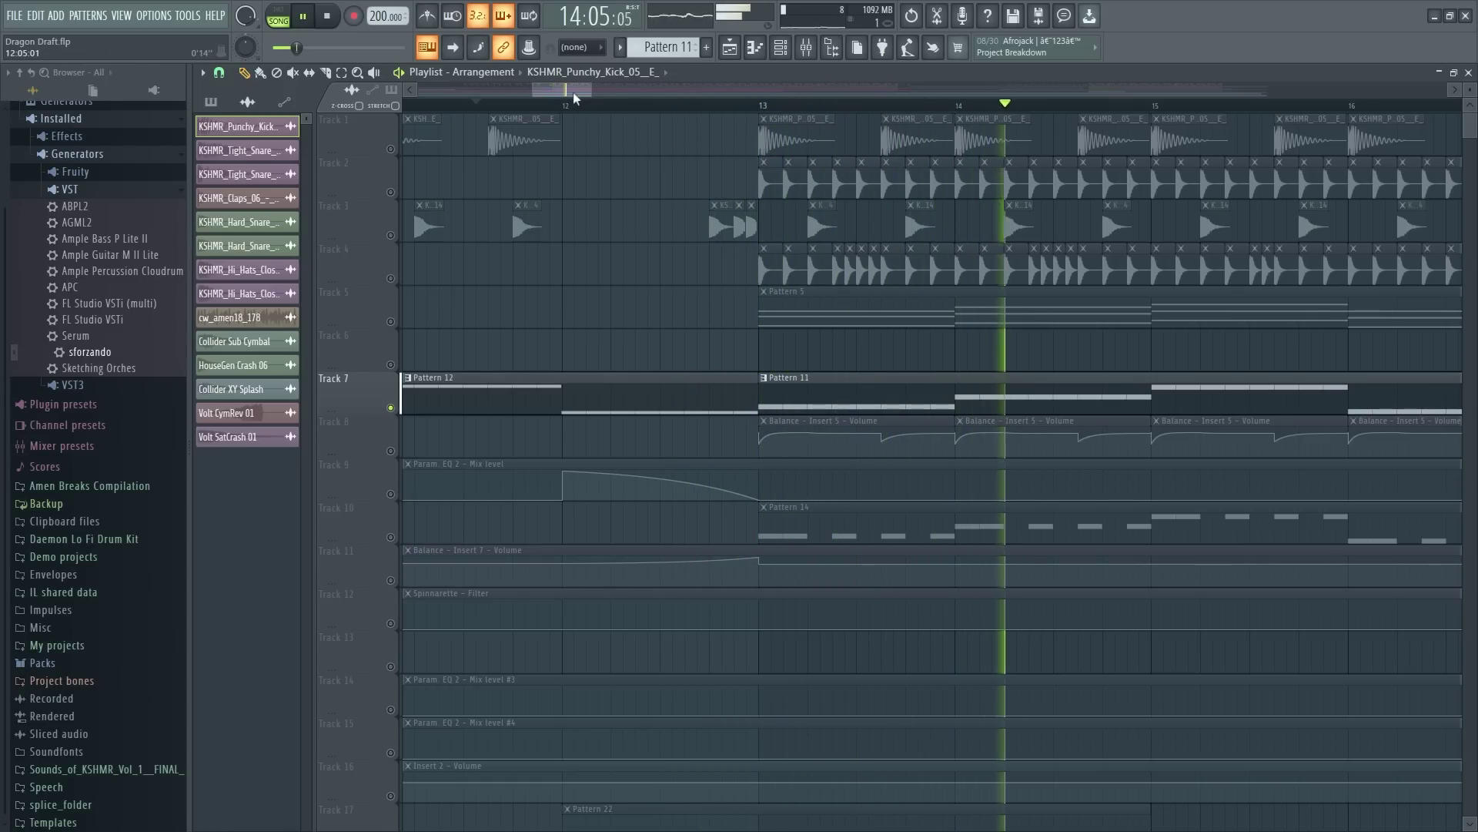
pyautogui.moveTo(573, 93); pyautogui.dragTo(604, 88)
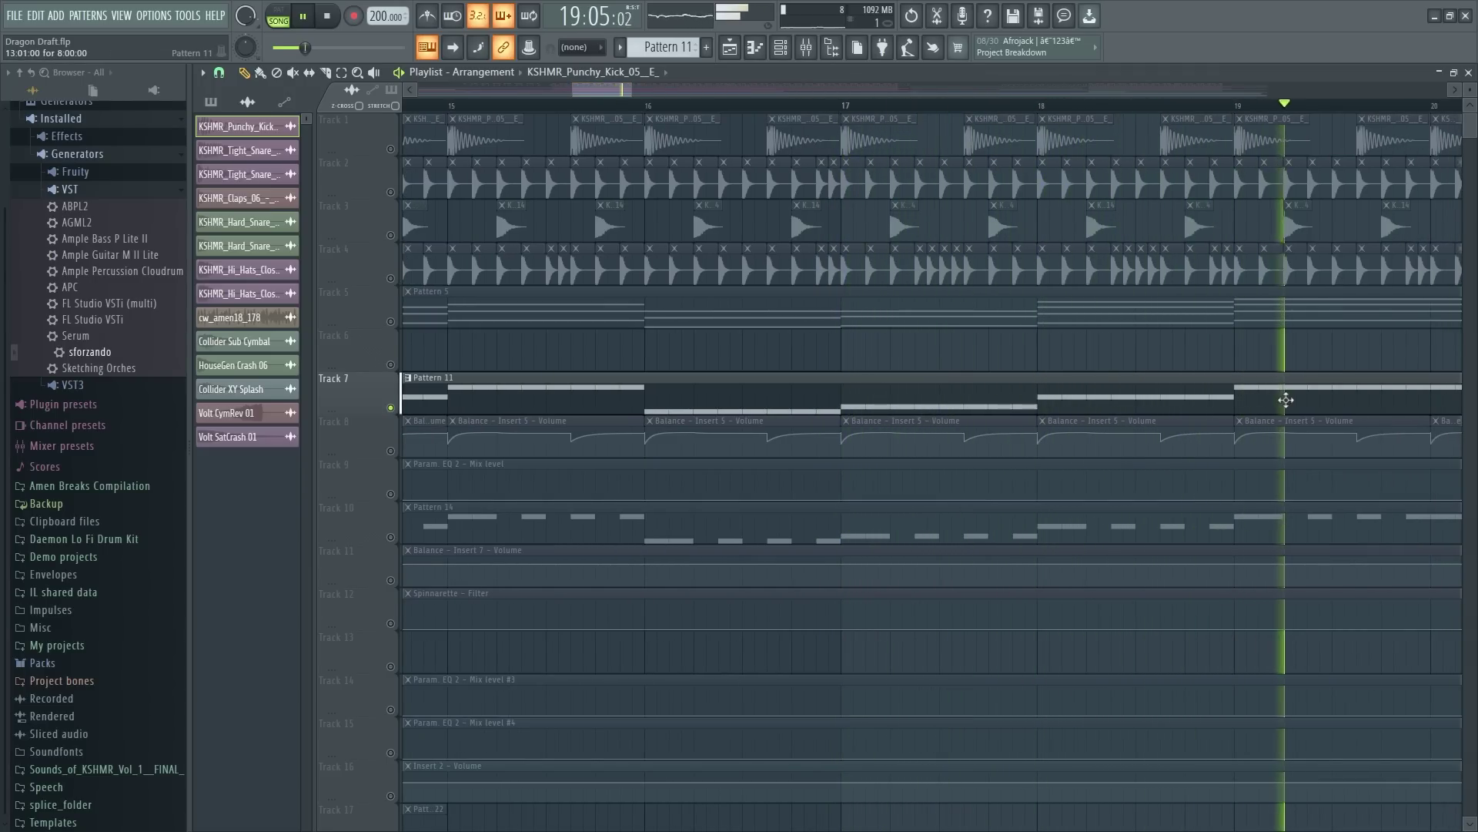
pyautogui.scroll(-5, 648, 99)
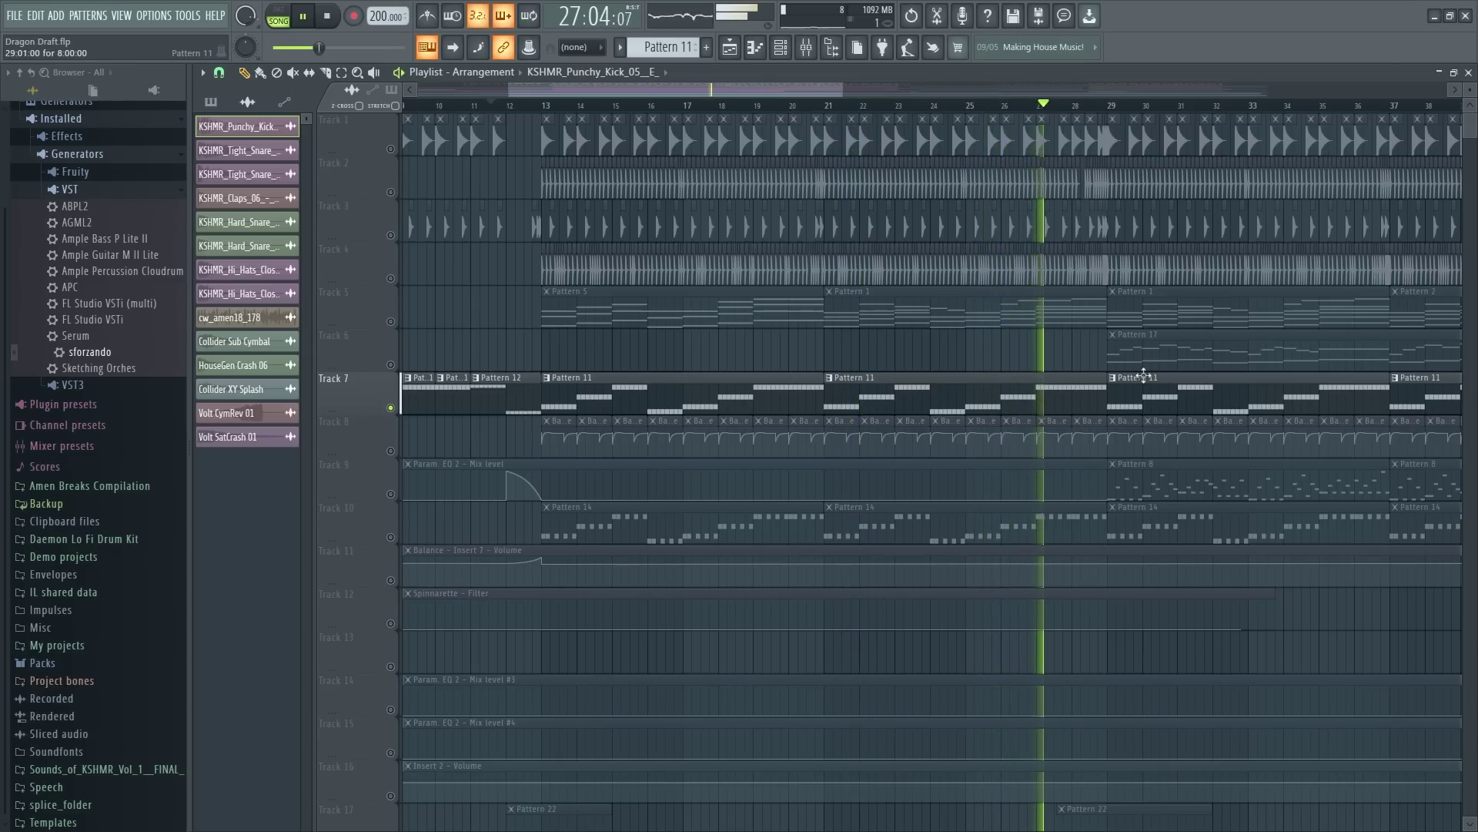
pyautogui.press('space')
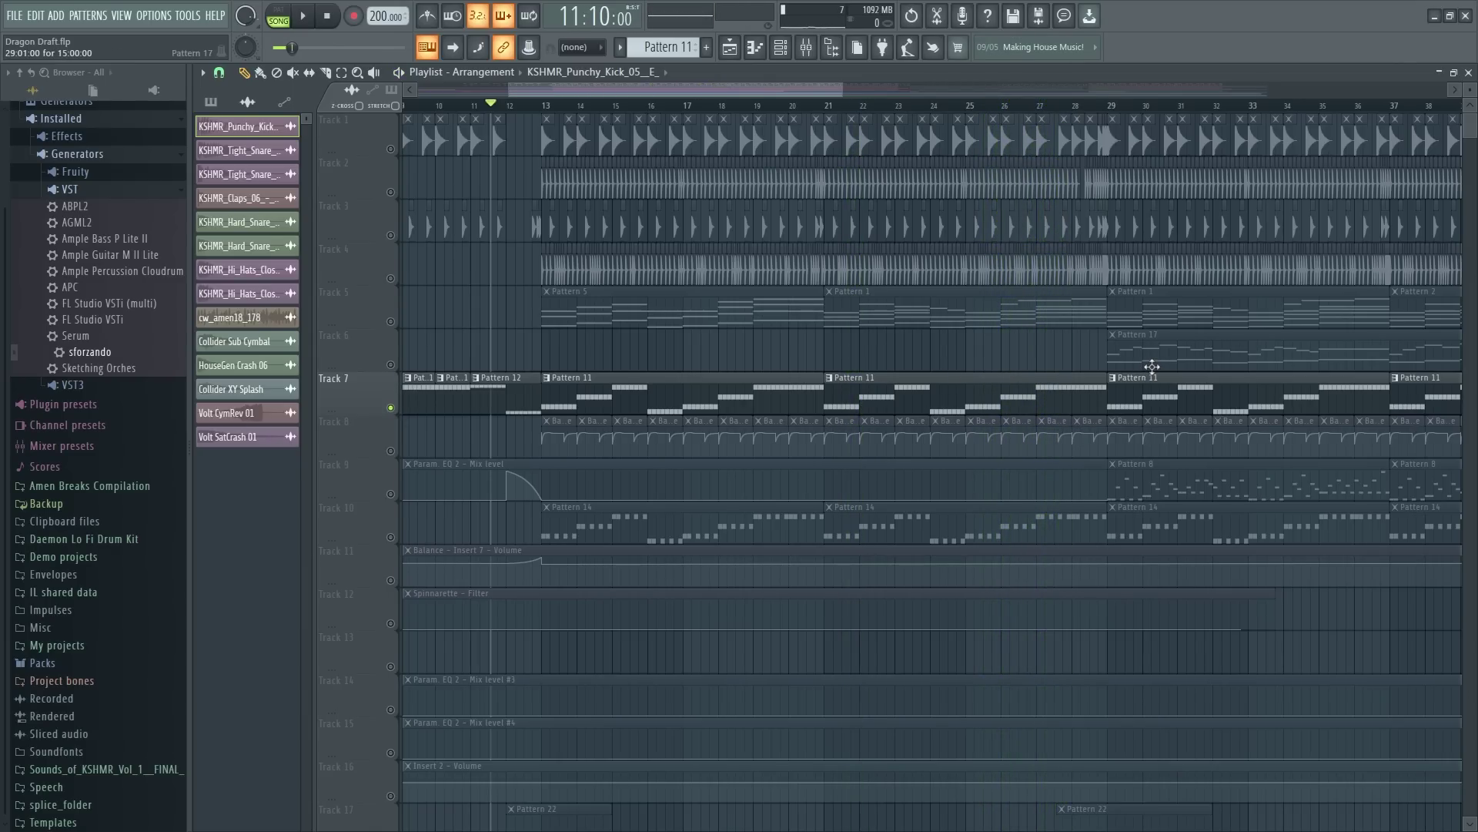
# Step: Unmute the kick on Track 1 and the snare on Track 3 alongside Track 7, and play them from bar 10
pyautogui.scroll(5, 428, 206)
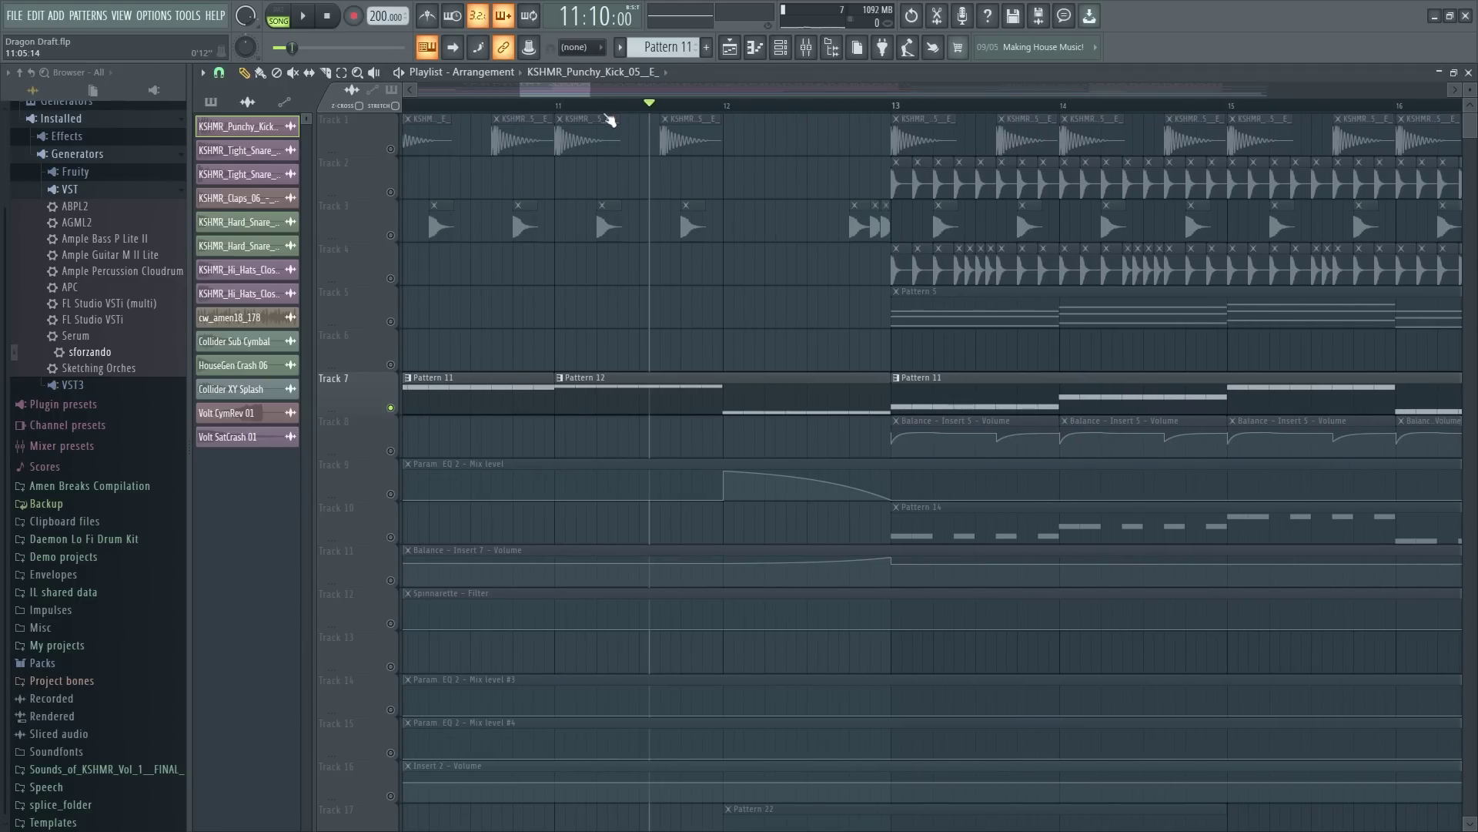
pyautogui.scroll(-2, 612, 124)
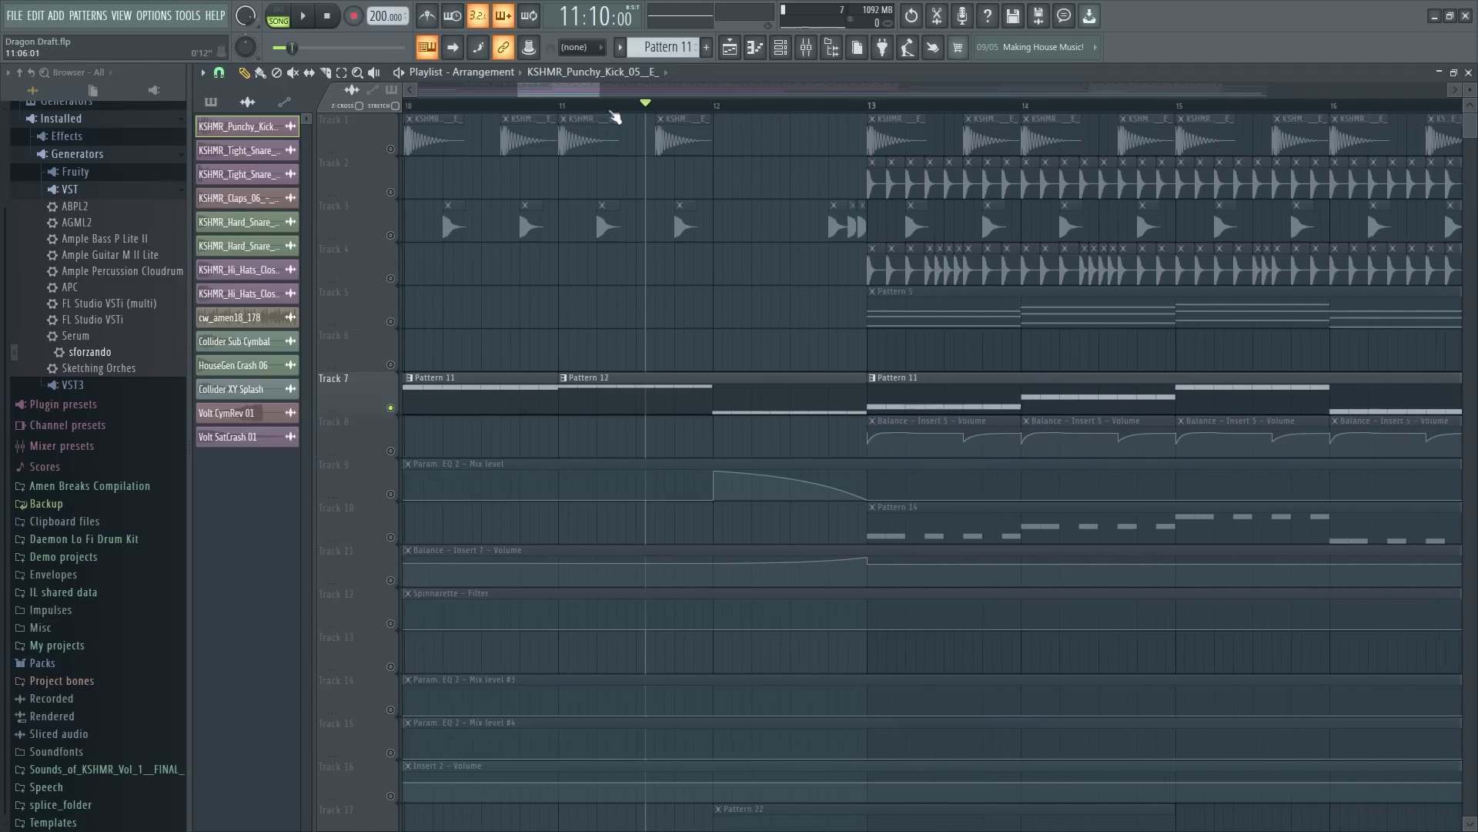
pyautogui.scroll(-1, 616, 135)
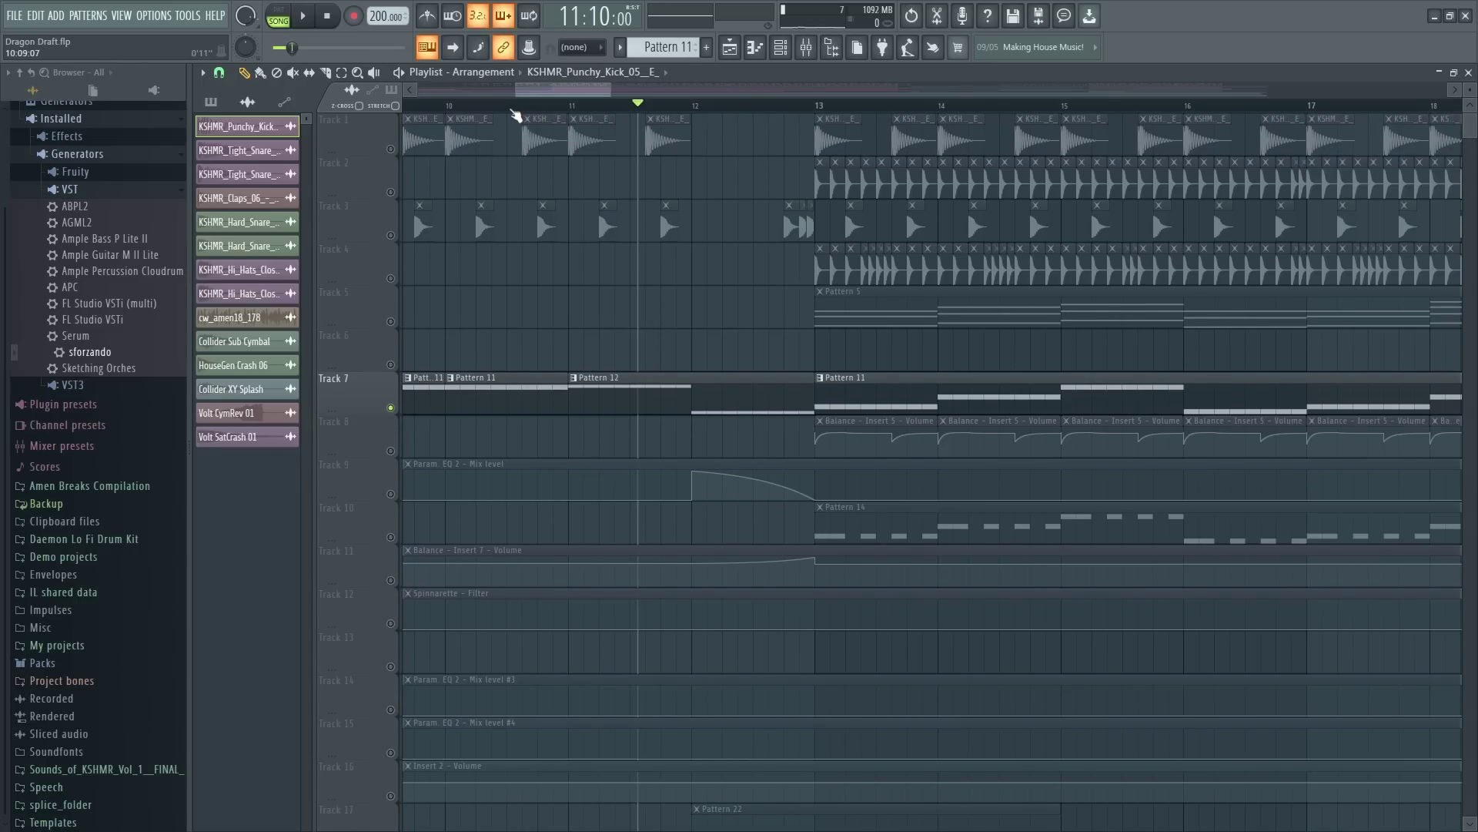
pyautogui.click(510, 108)
pyautogui.click(390, 235)
pyautogui.click(390, 148)
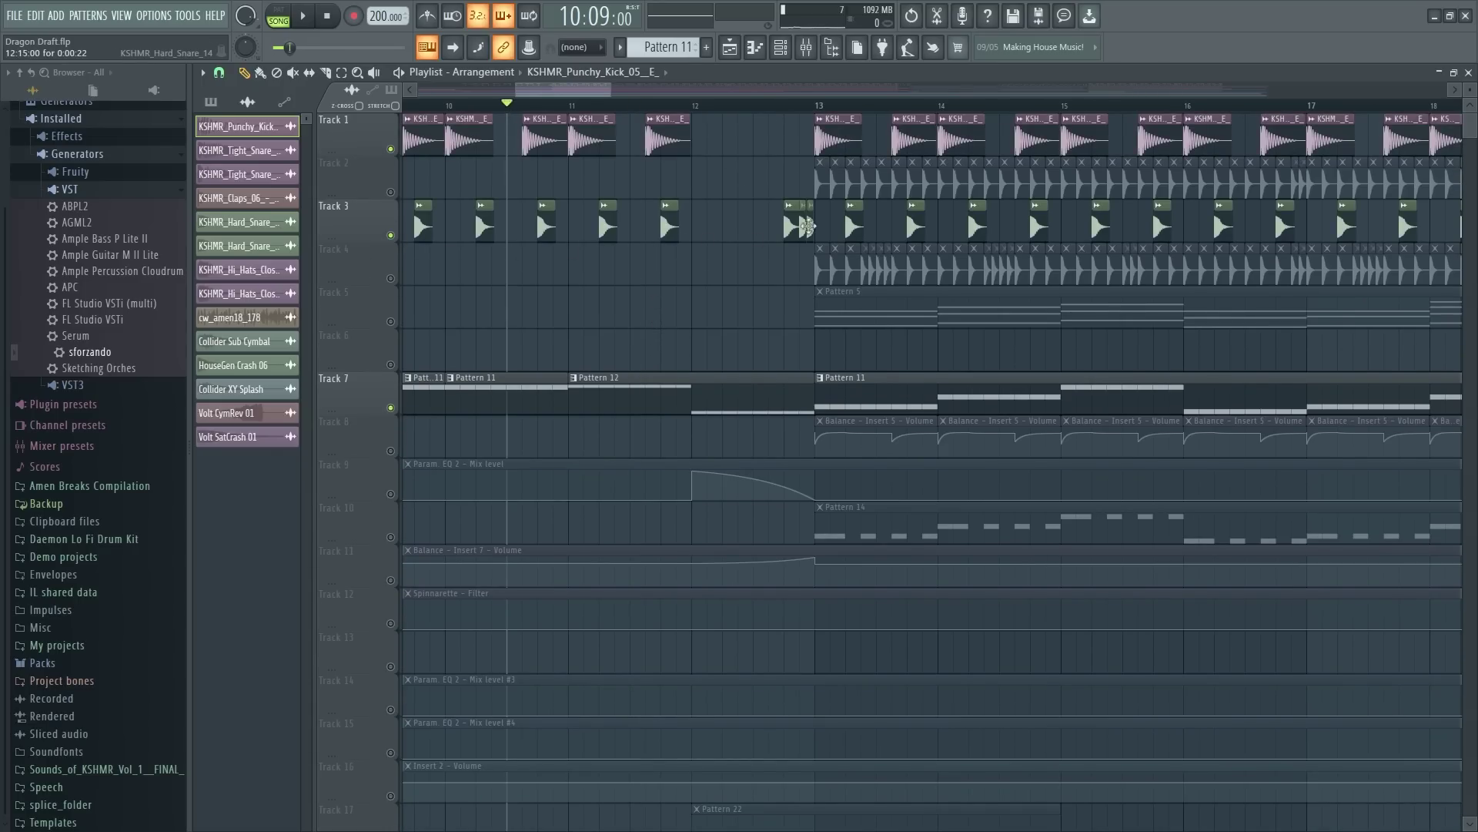
pyautogui.click(450, 108)
pyautogui.press('space')
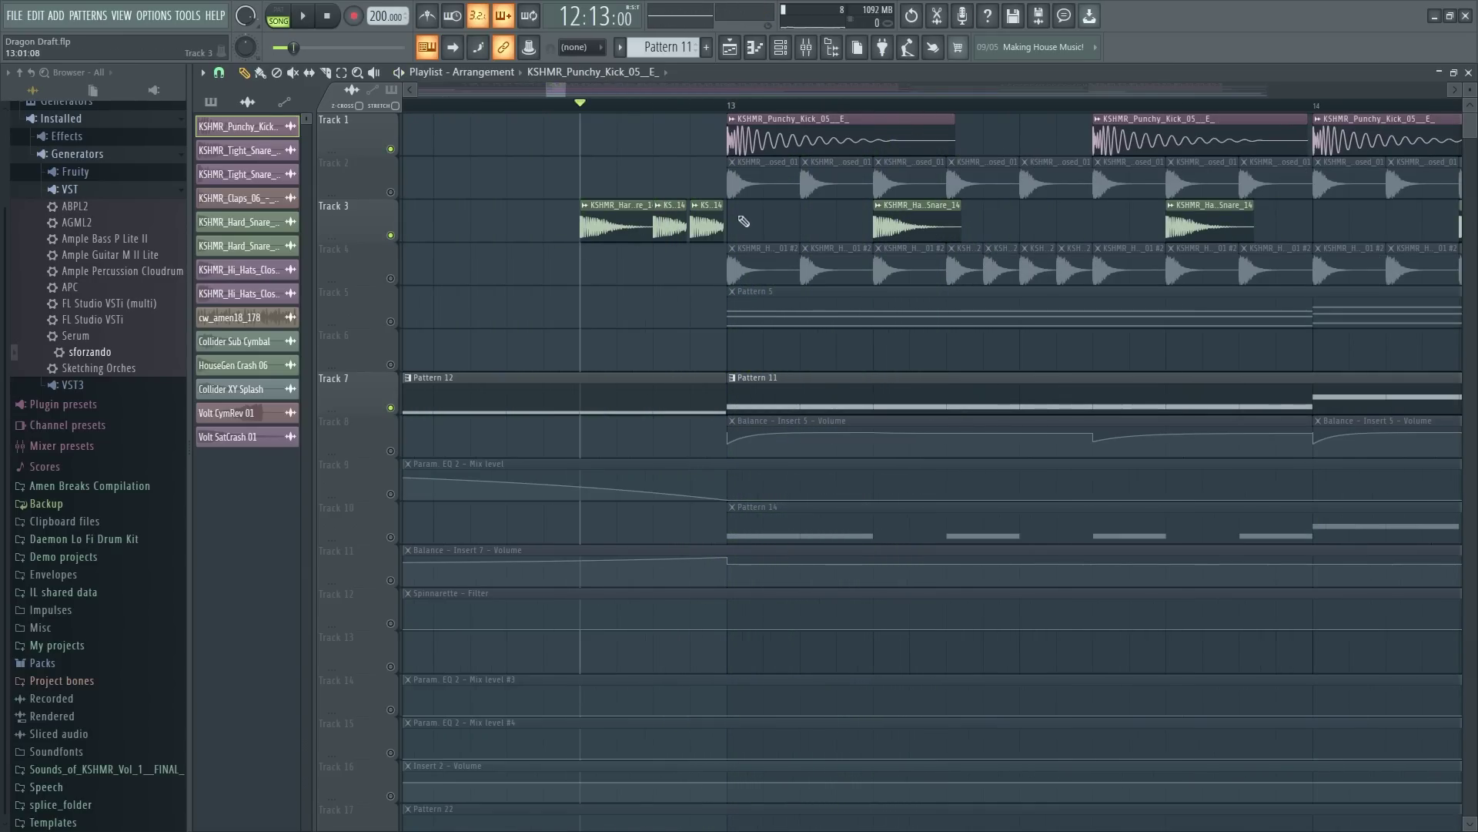
# Step: Unmute the Param. EQ 2 mix level automation on Track 9 and play the transition into bar 13
pyautogui.scroll(-4, 626, 142)
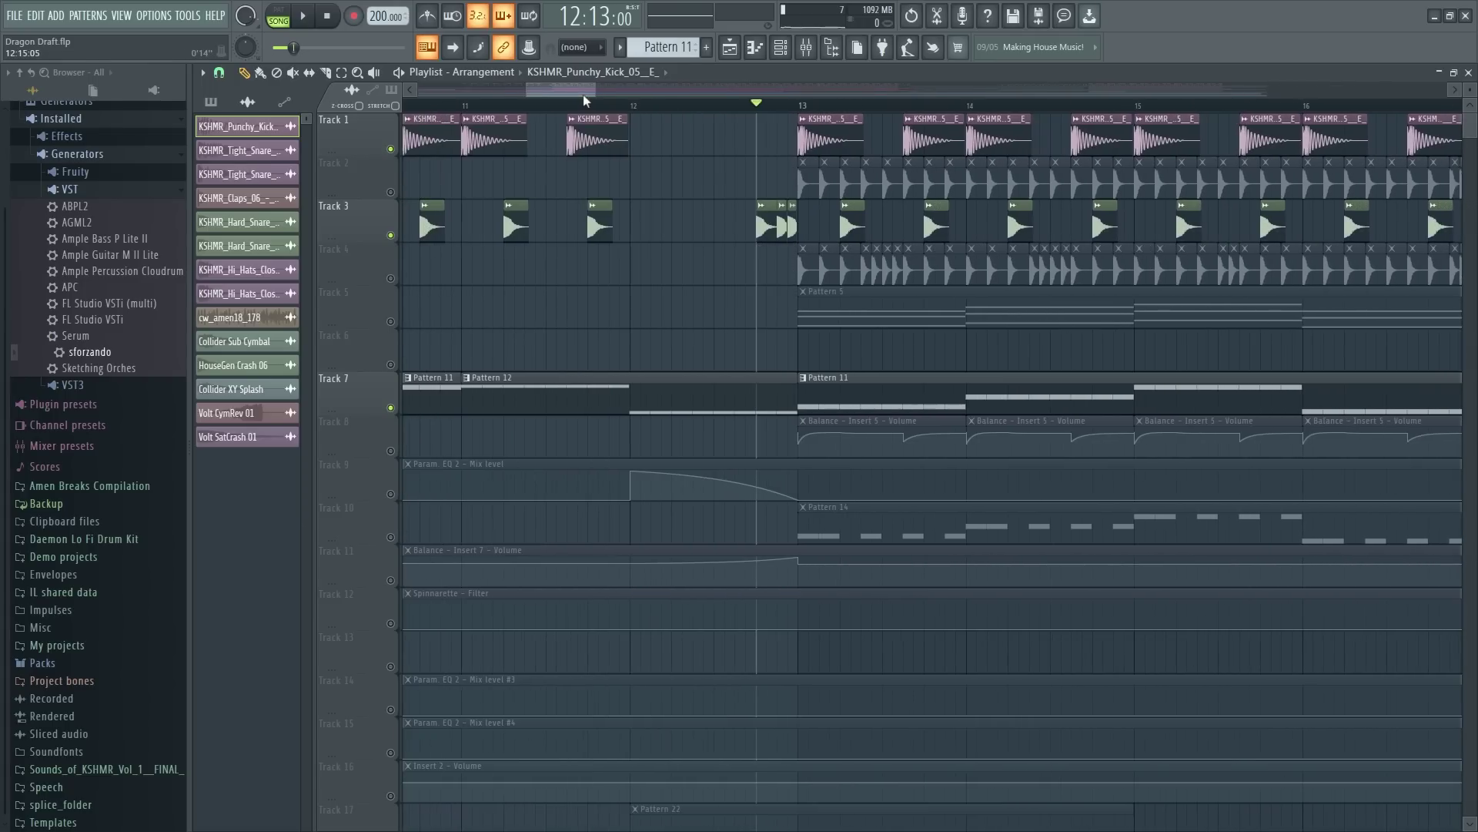
pyautogui.click(551, 463)
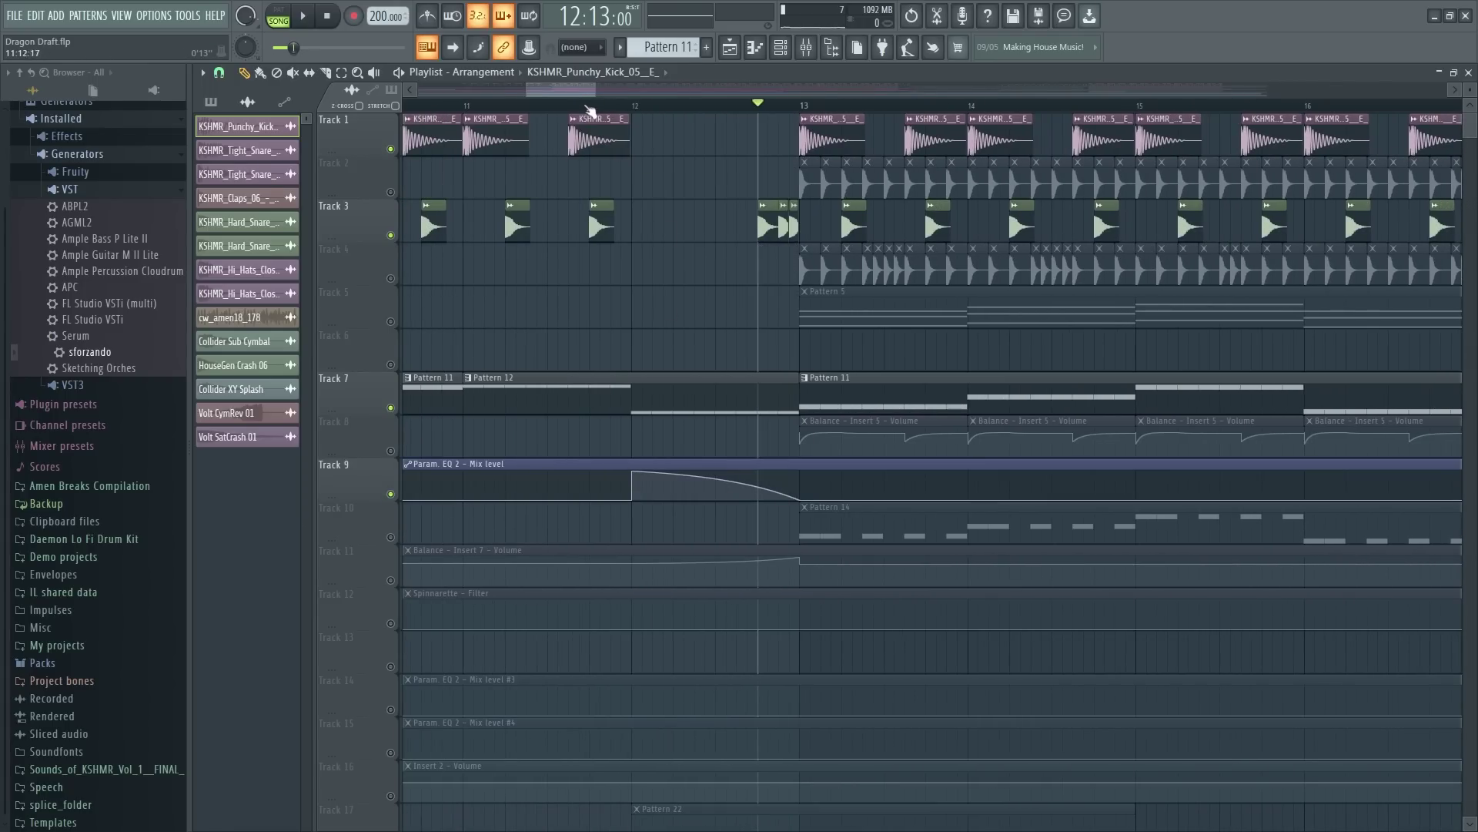
pyautogui.press('space')
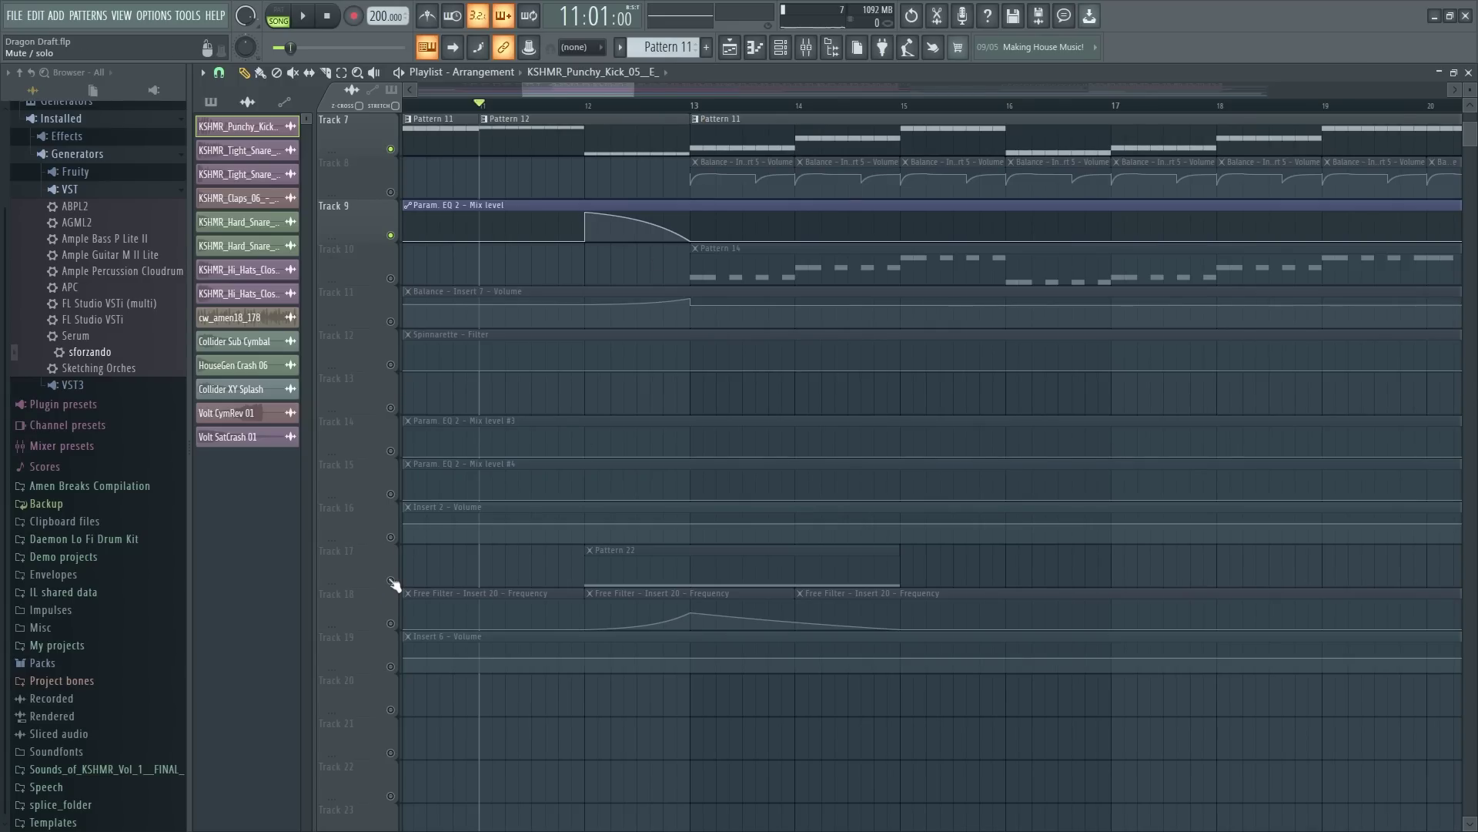
# Step: Audition Pattern 22 on Track 17 with its Track 18 Free Filter automation from 11:01, both isolated and together with the kick, snare and Track 7
pyautogui.click(391, 580)
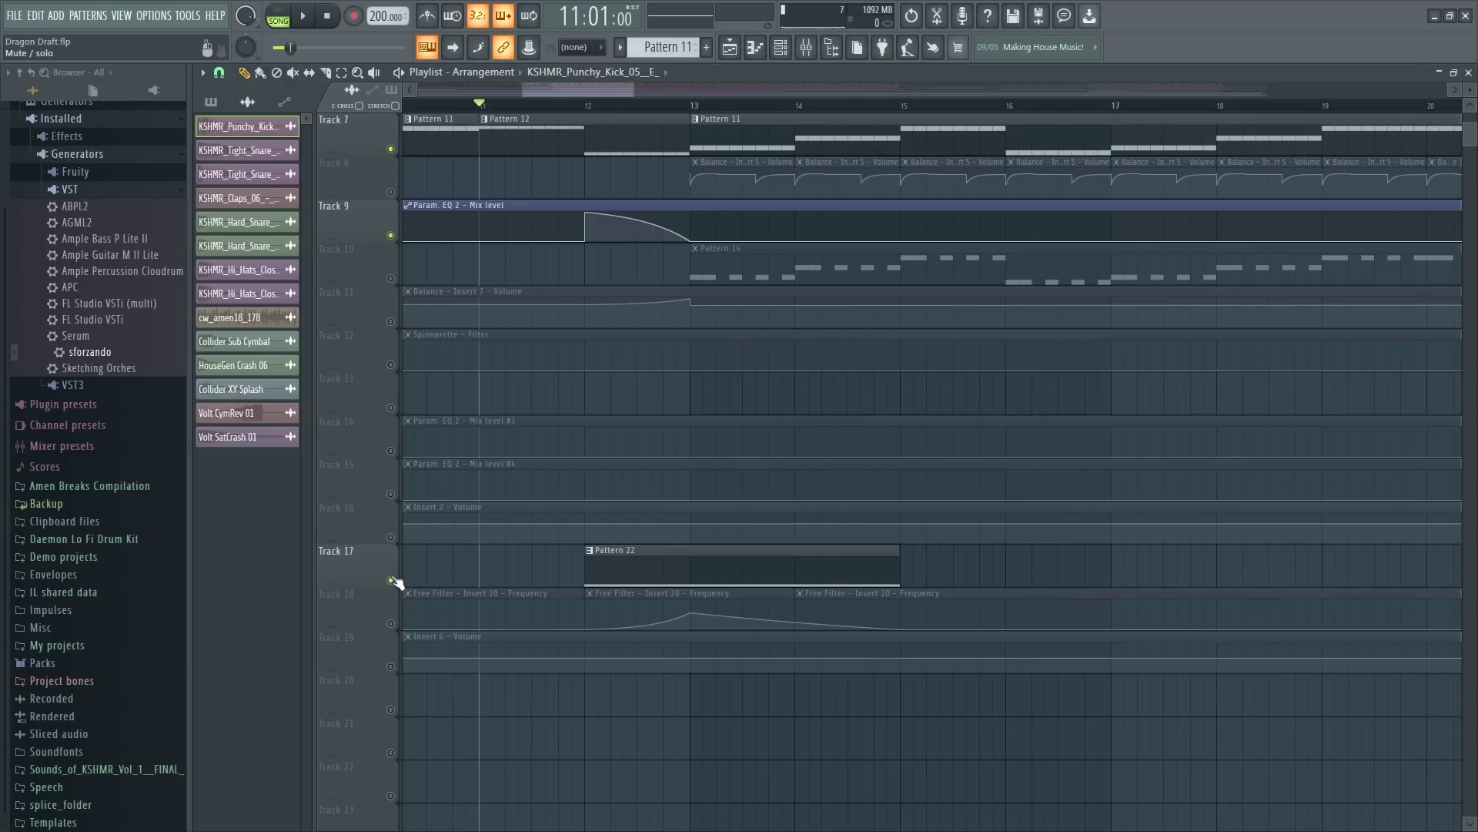
pyautogui.click(391, 623)
pyautogui.rightClick(391, 623)
pyautogui.click(391, 580)
pyautogui.press('space')
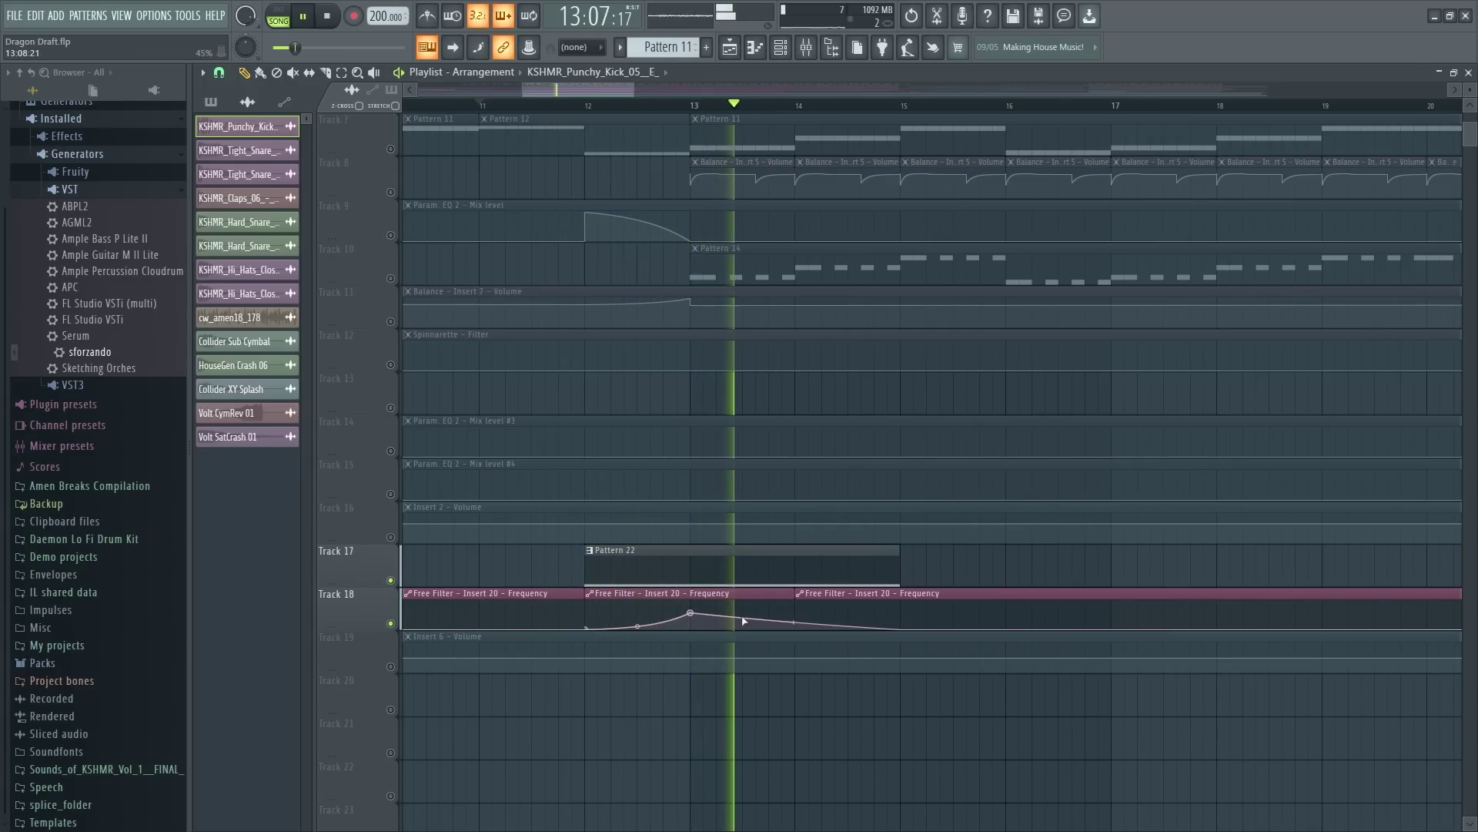
pyautogui.press('space')
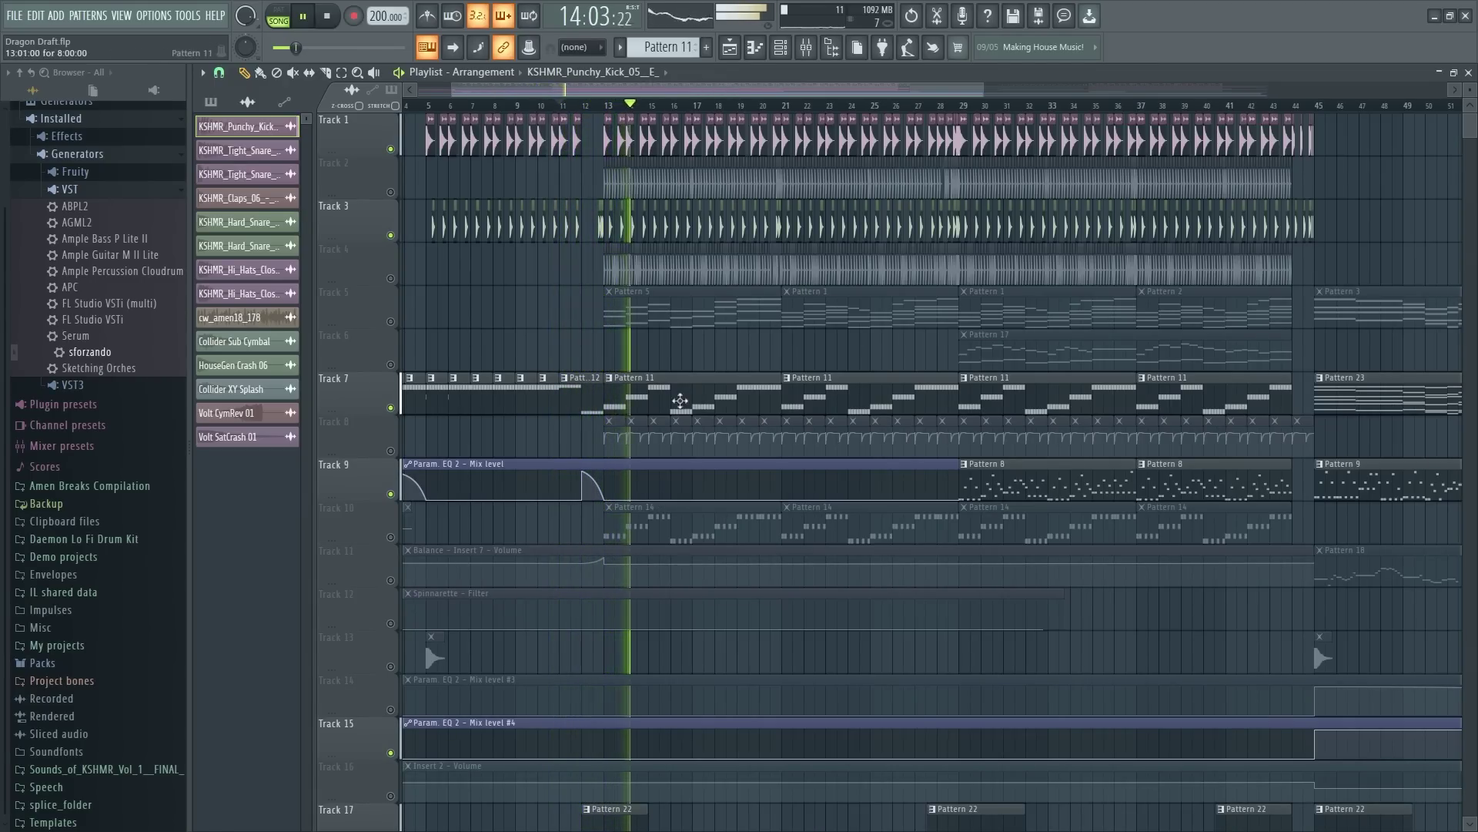
pyautogui.press('space')
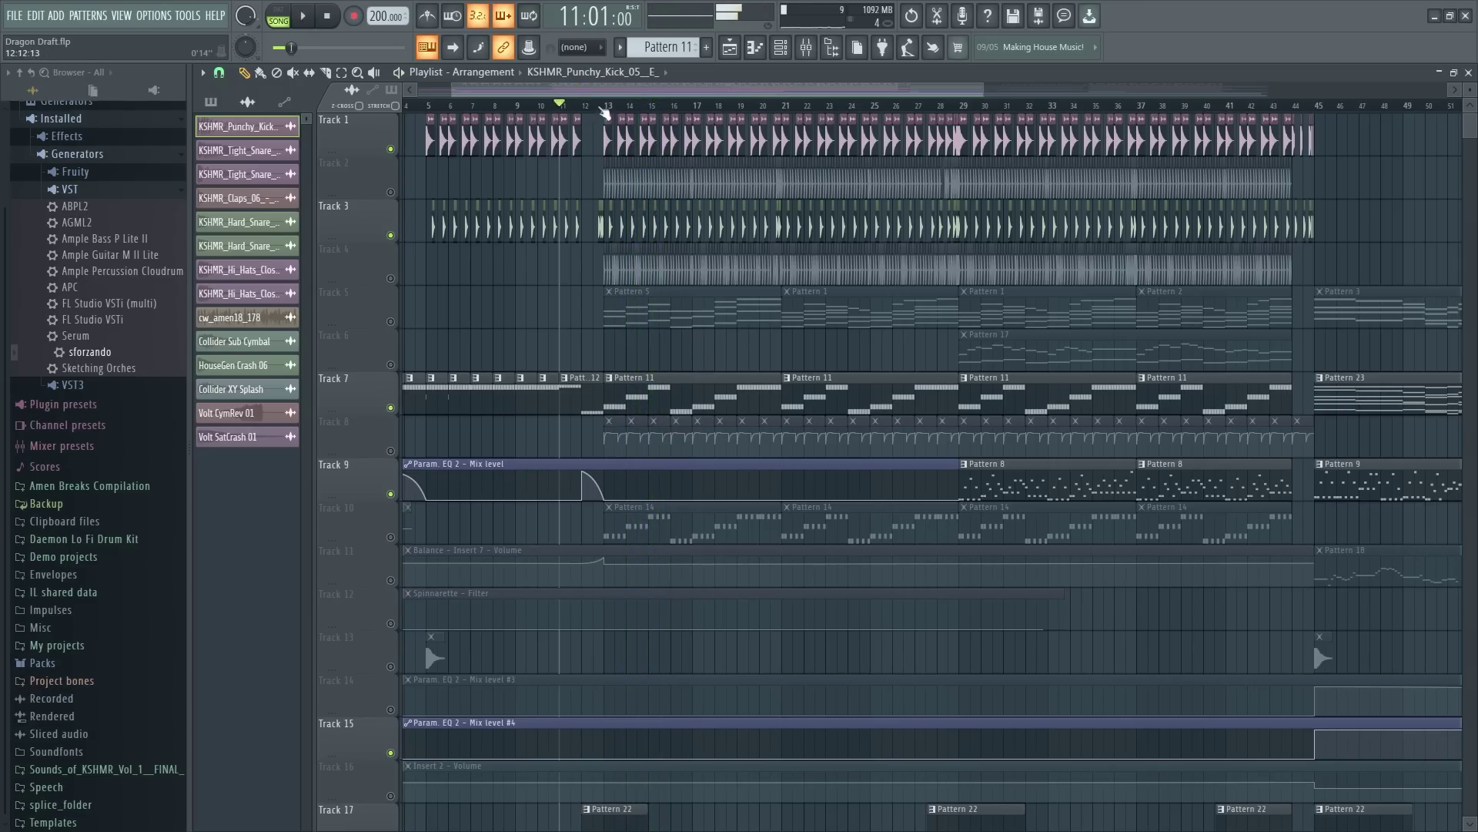
# Step: Isolate the kick and snare with the Track 15 Param. EQ 2 automation and play them from bar 13
pyautogui.scroll(5, 616, 105)
pyautogui.rightClick(391, 236)
pyautogui.rightClick(391, 236)
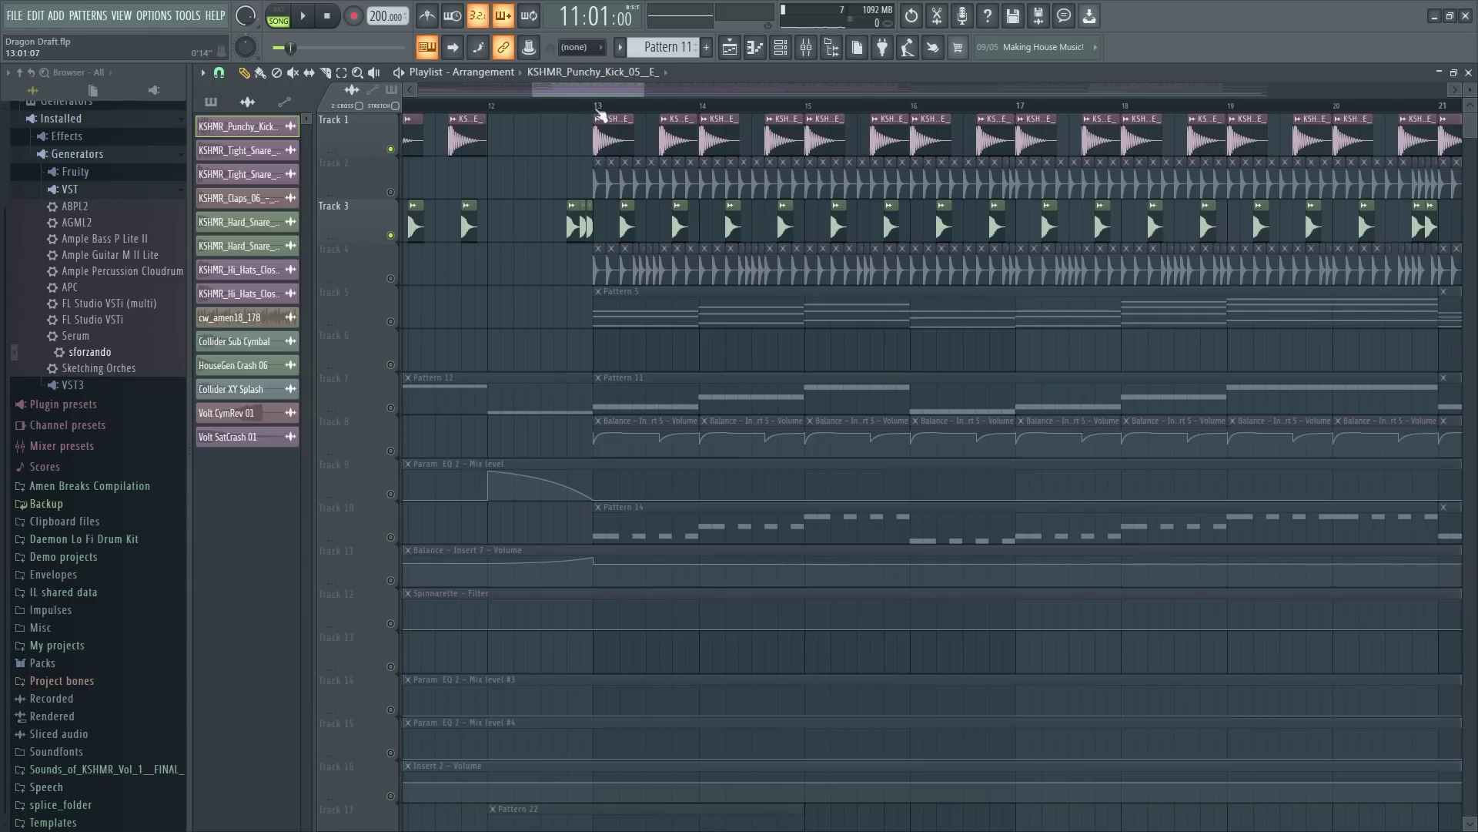
pyautogui.click(391, 753)
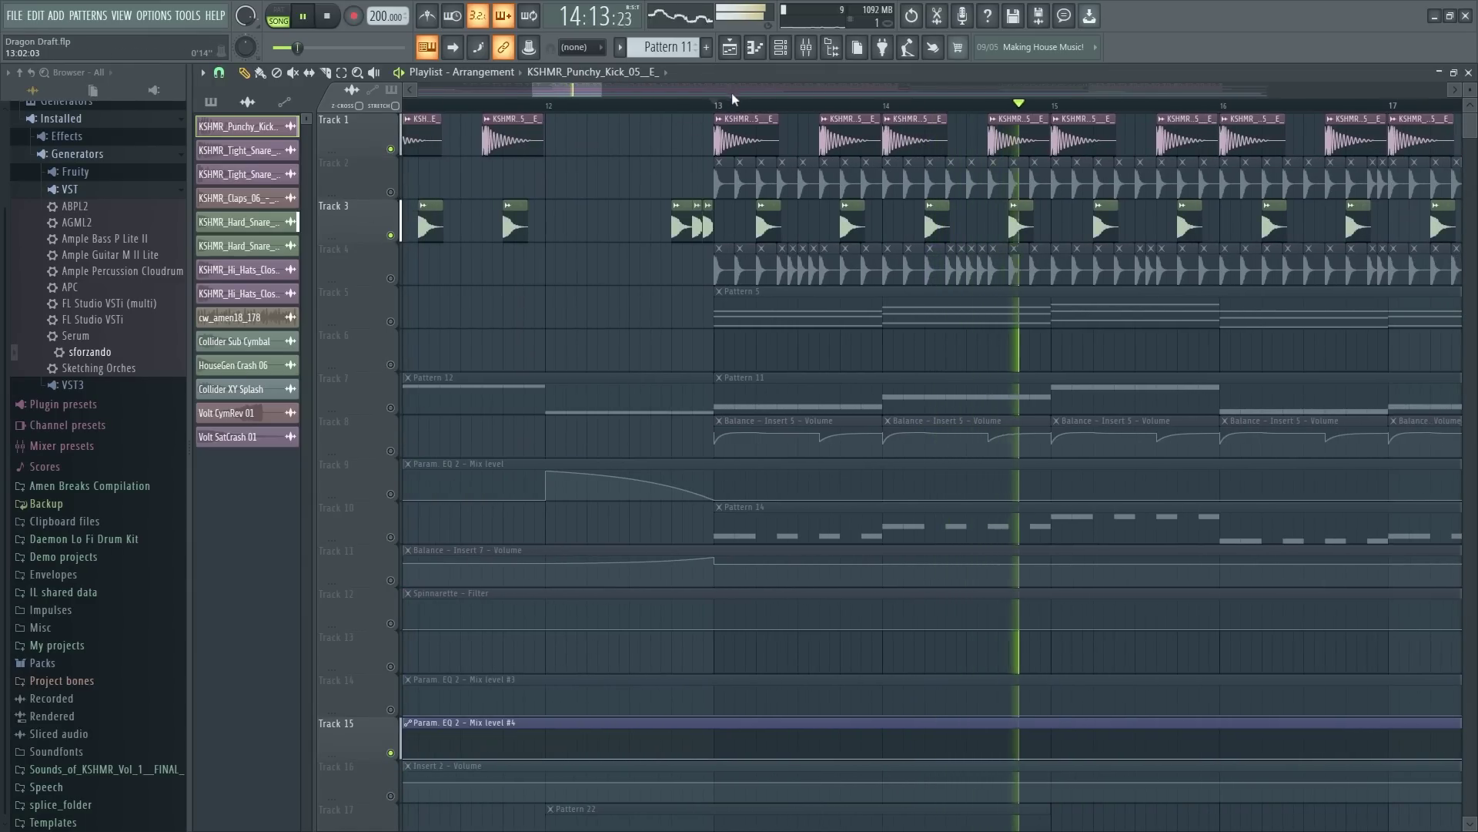
pyautogui.hscroll(-1, 732, 94)
pyautogui.moveTo(565, 91); pyautogui.dragTo(586, 94)
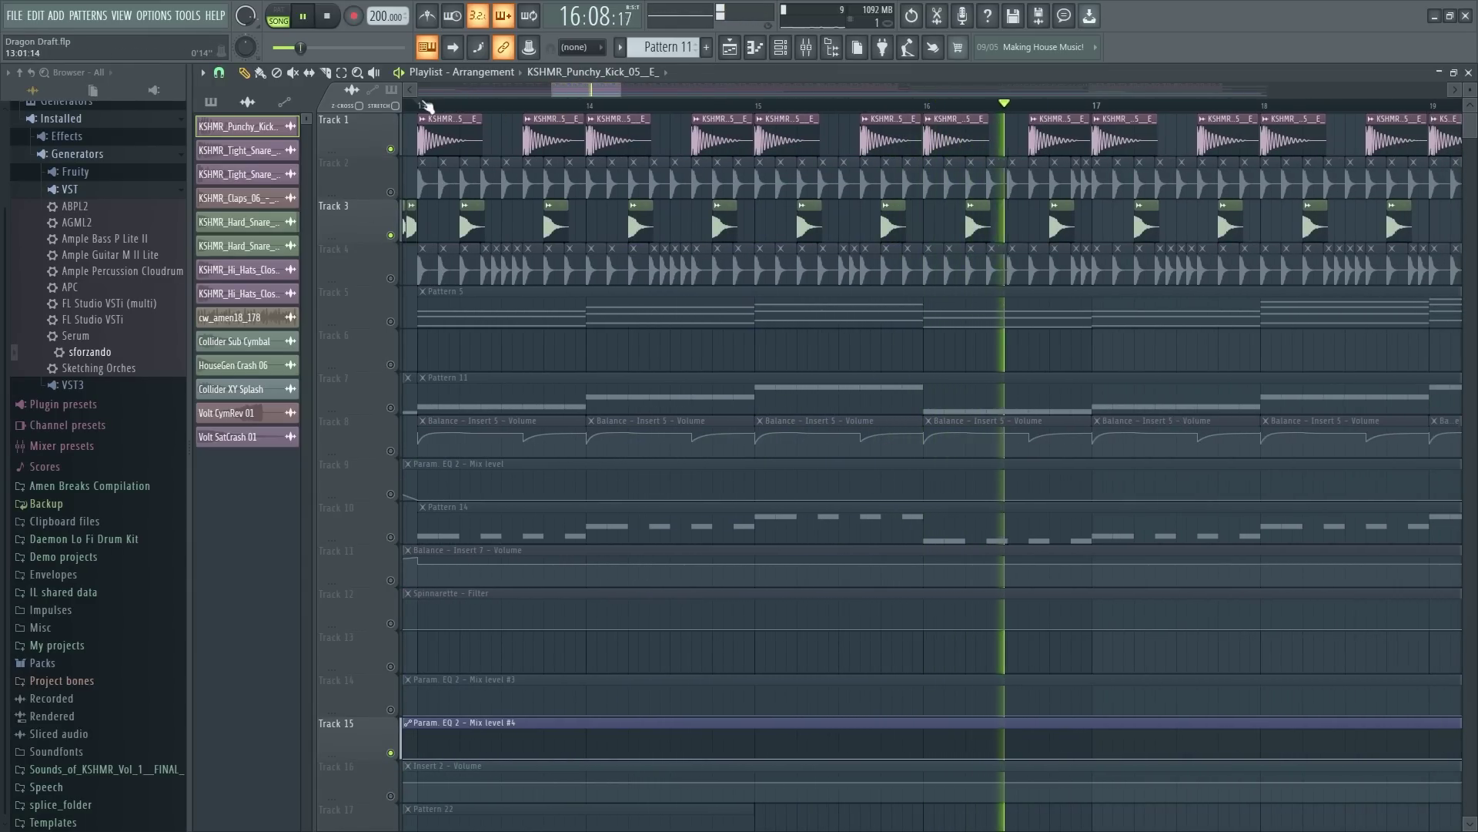
pyautogui.press('space')
# Step: Solo the hi-hats on Track 2 and play them from bar 13
pyautogui.scroll(4, 570, 94)
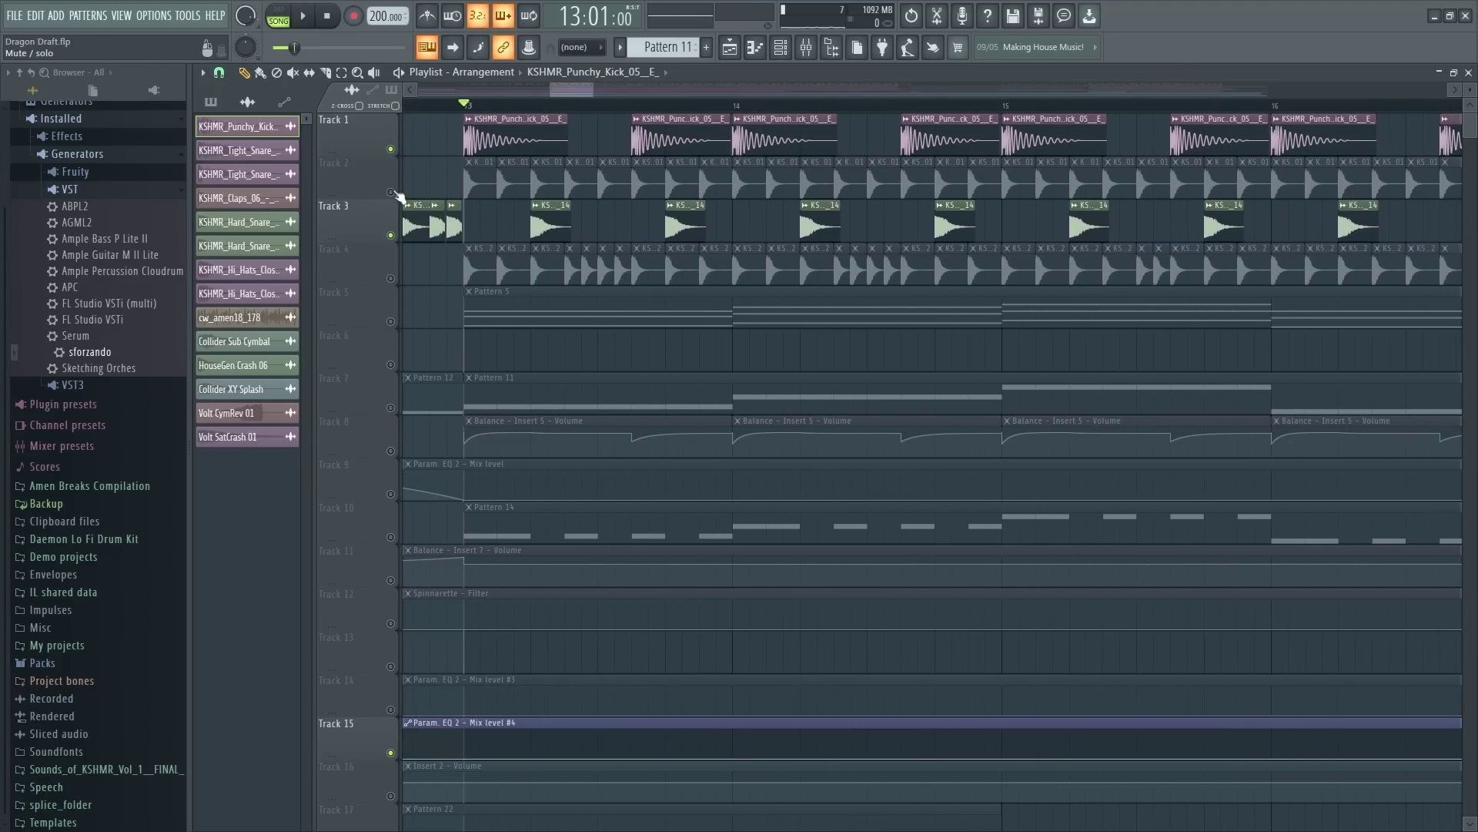
pyautogui.keyDown('ctrl'); pyautogui.click(390, 191); pyautogui.keyUp('ctrl')
pyautogui.press('space')
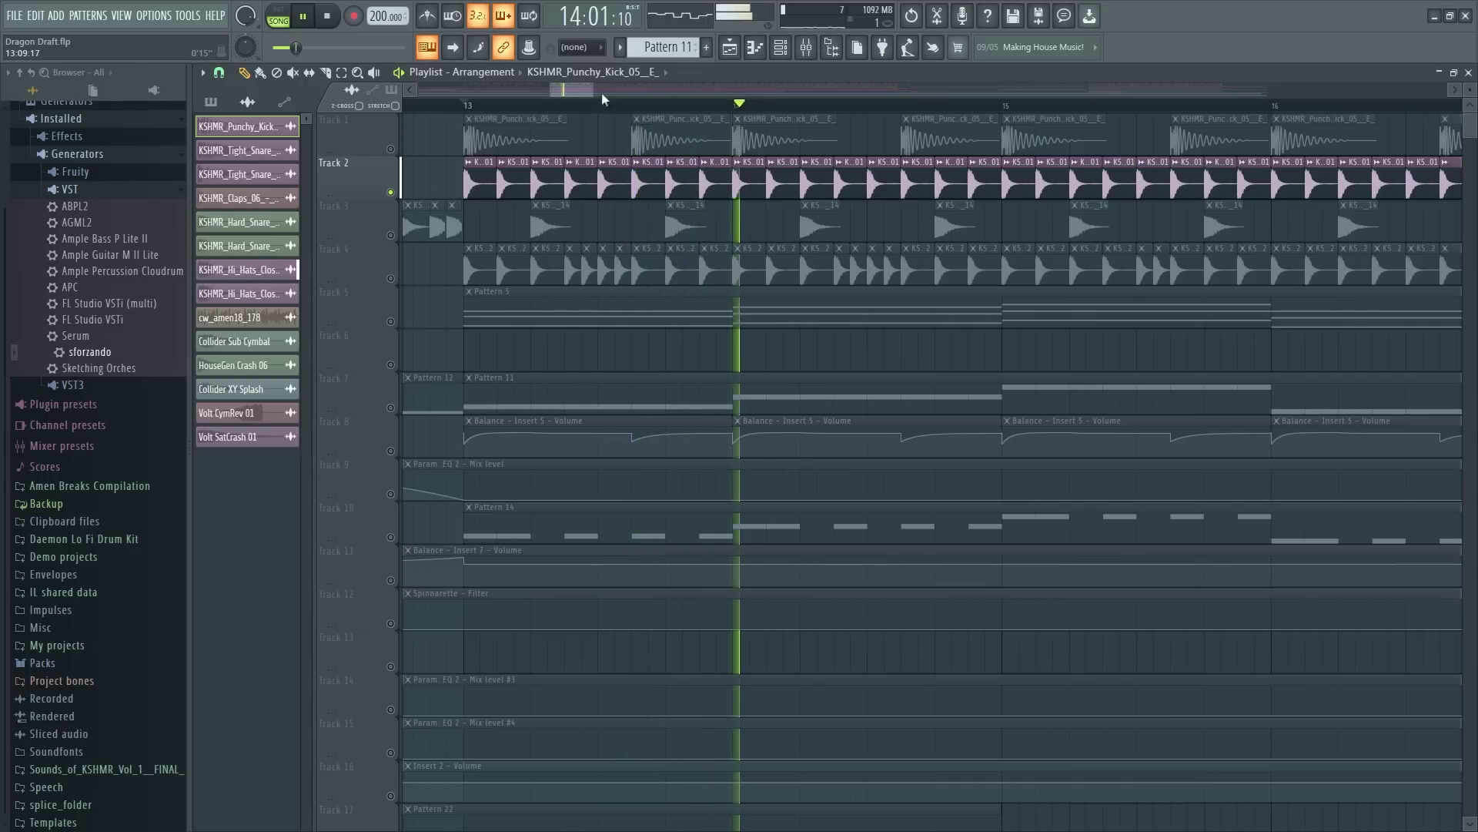
pyautogui.scroll(-2, 700, 107)
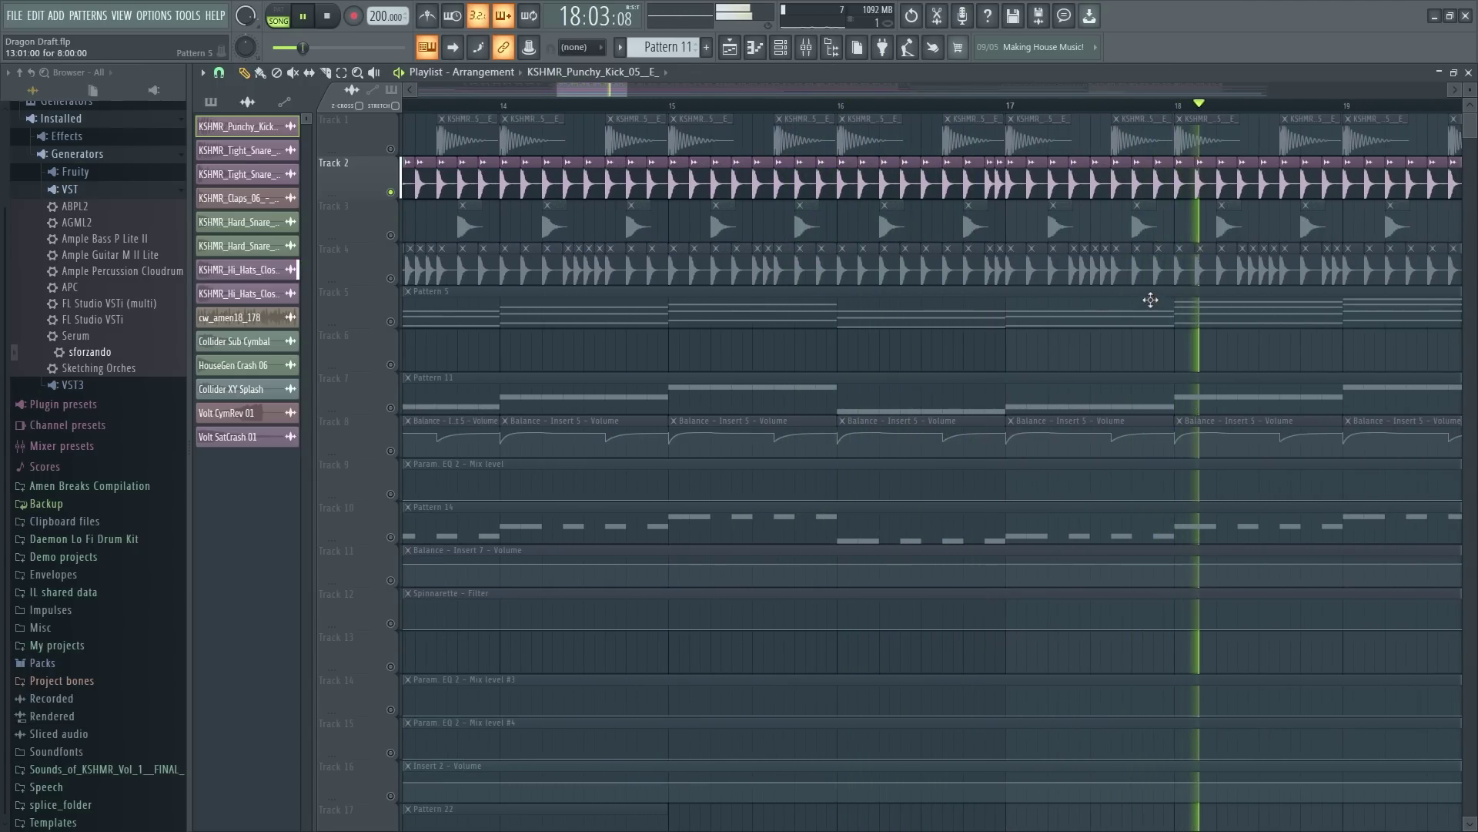
pyautogui.press('space')
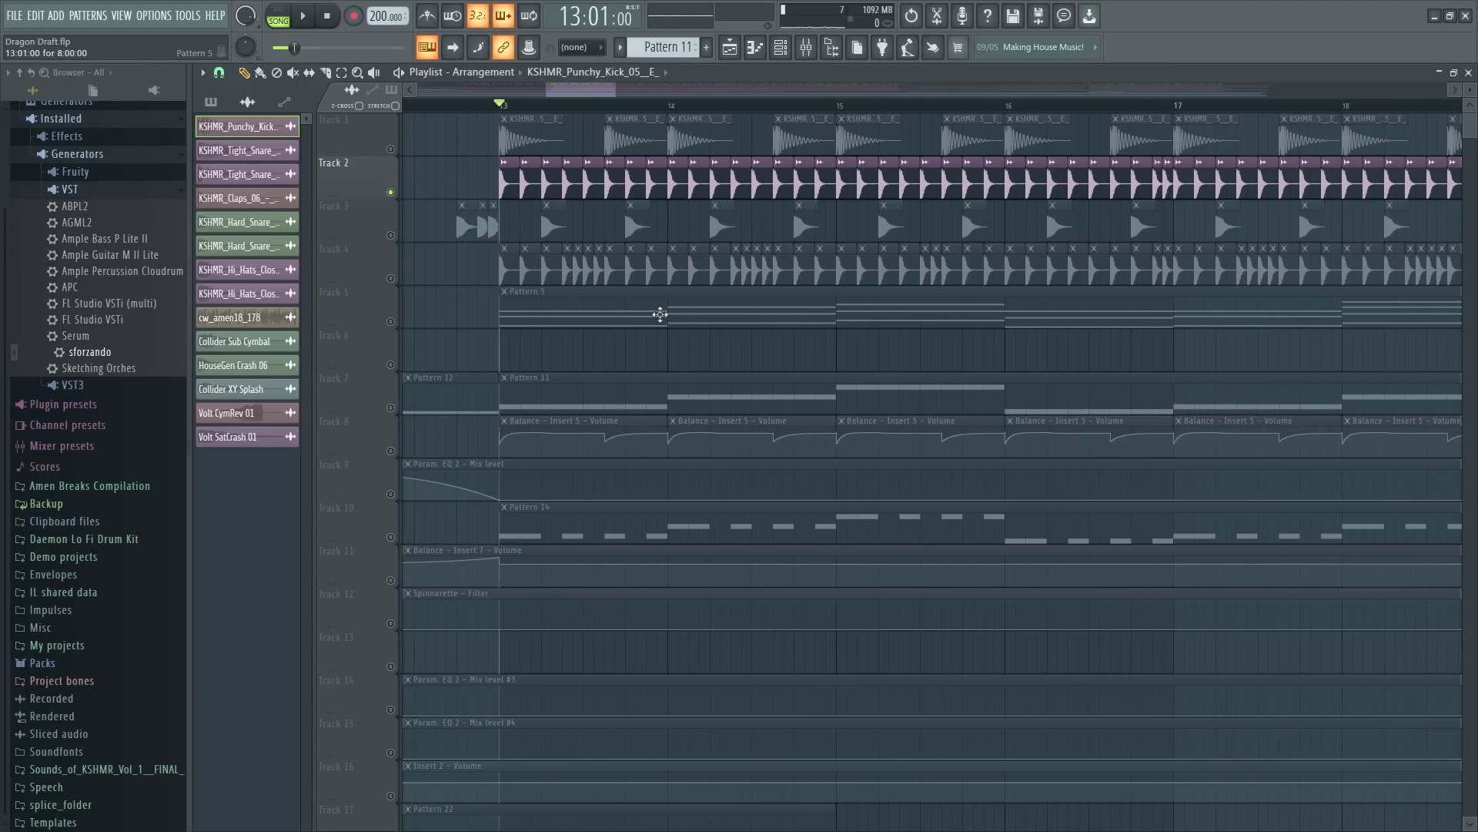
# Step: View the Krush settings on mixer insert 3 while auditioning the Track 2 hi-hats, and close the plugin window
pyautogui.press('F9')
pyautogui.click(360, 512)
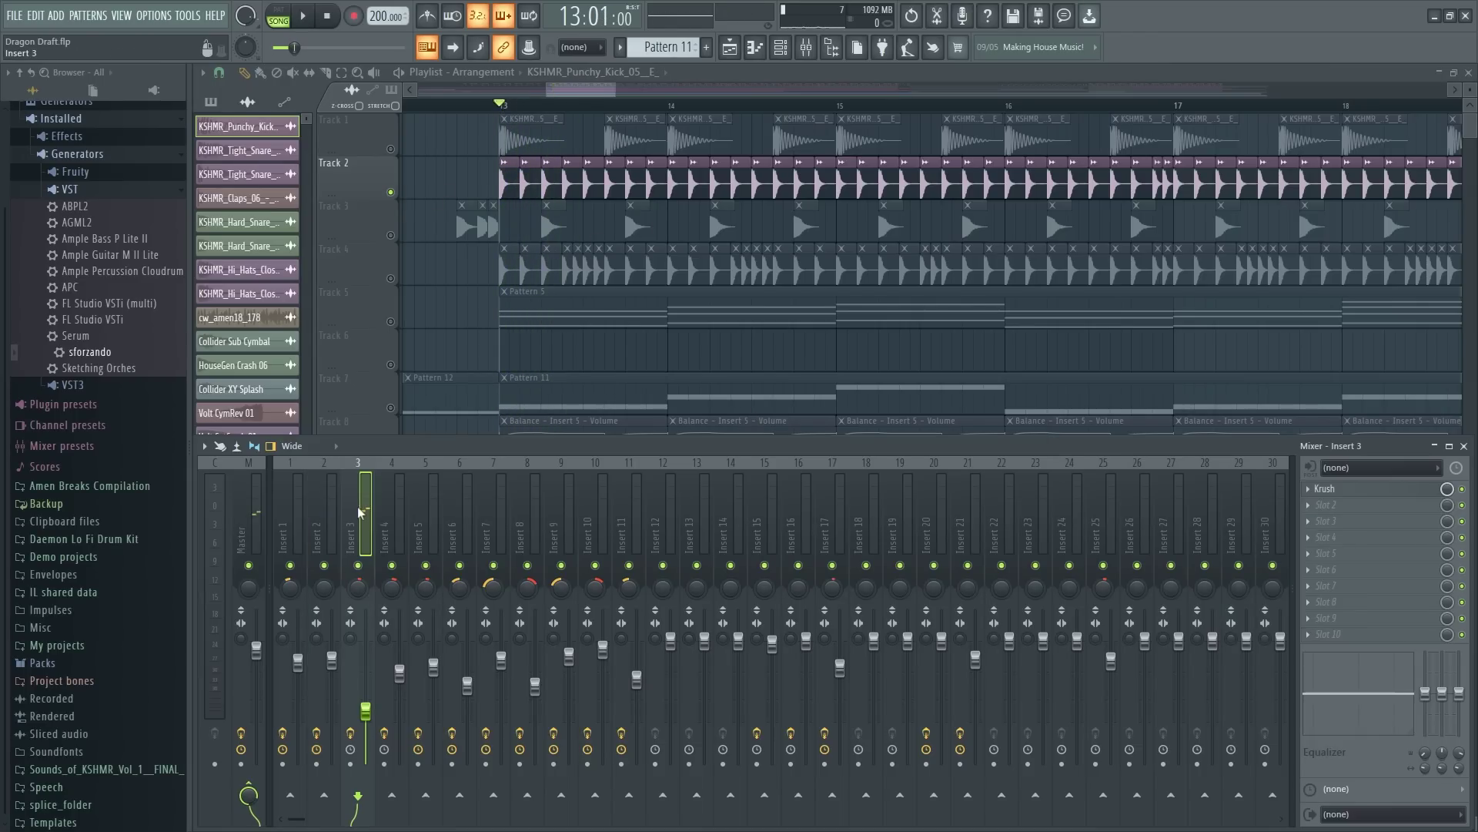
pyautogui.click(1367, 490)
pyautogui.press('space')
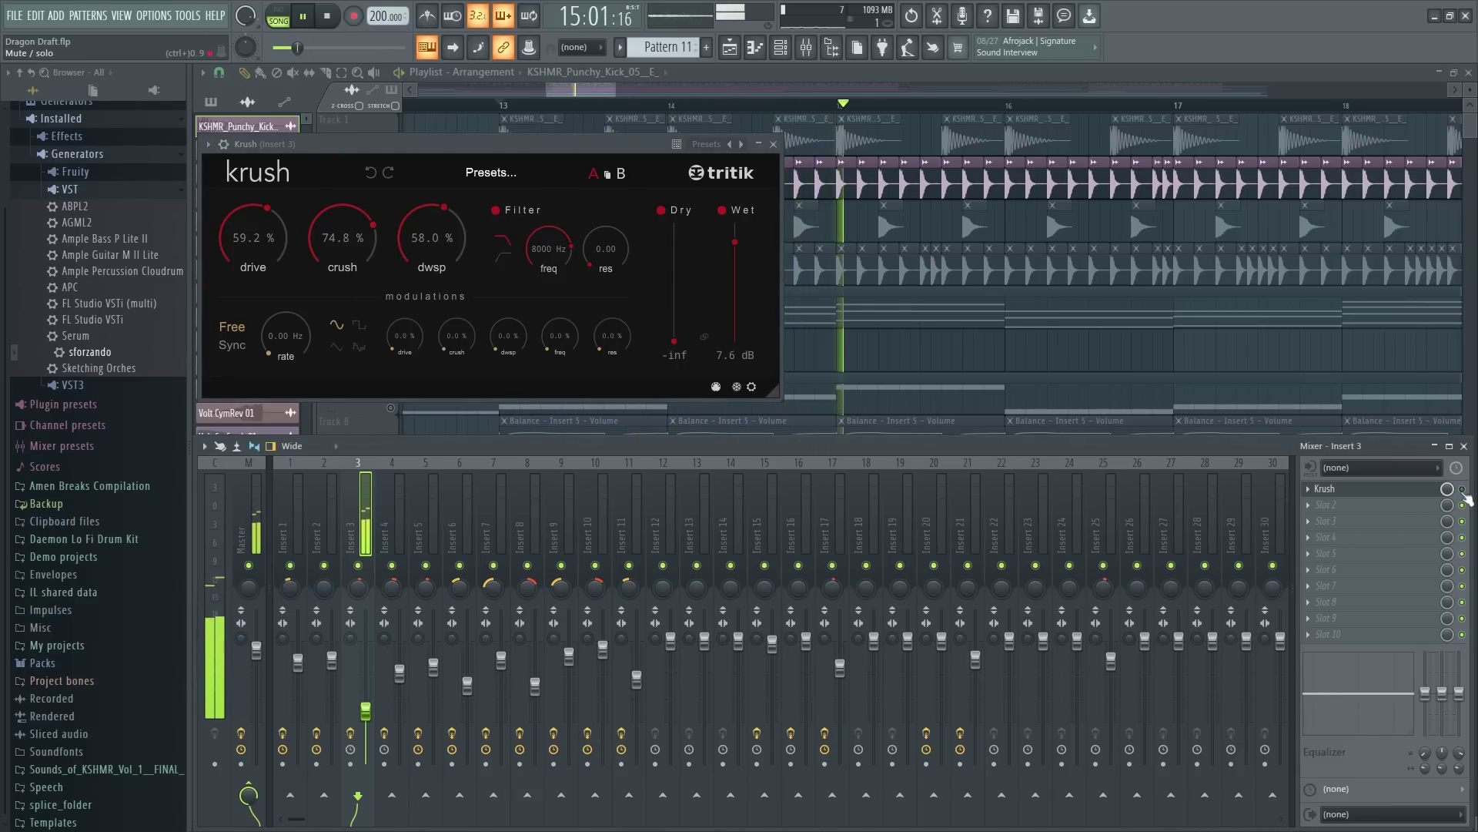
pyautogui.press('space')
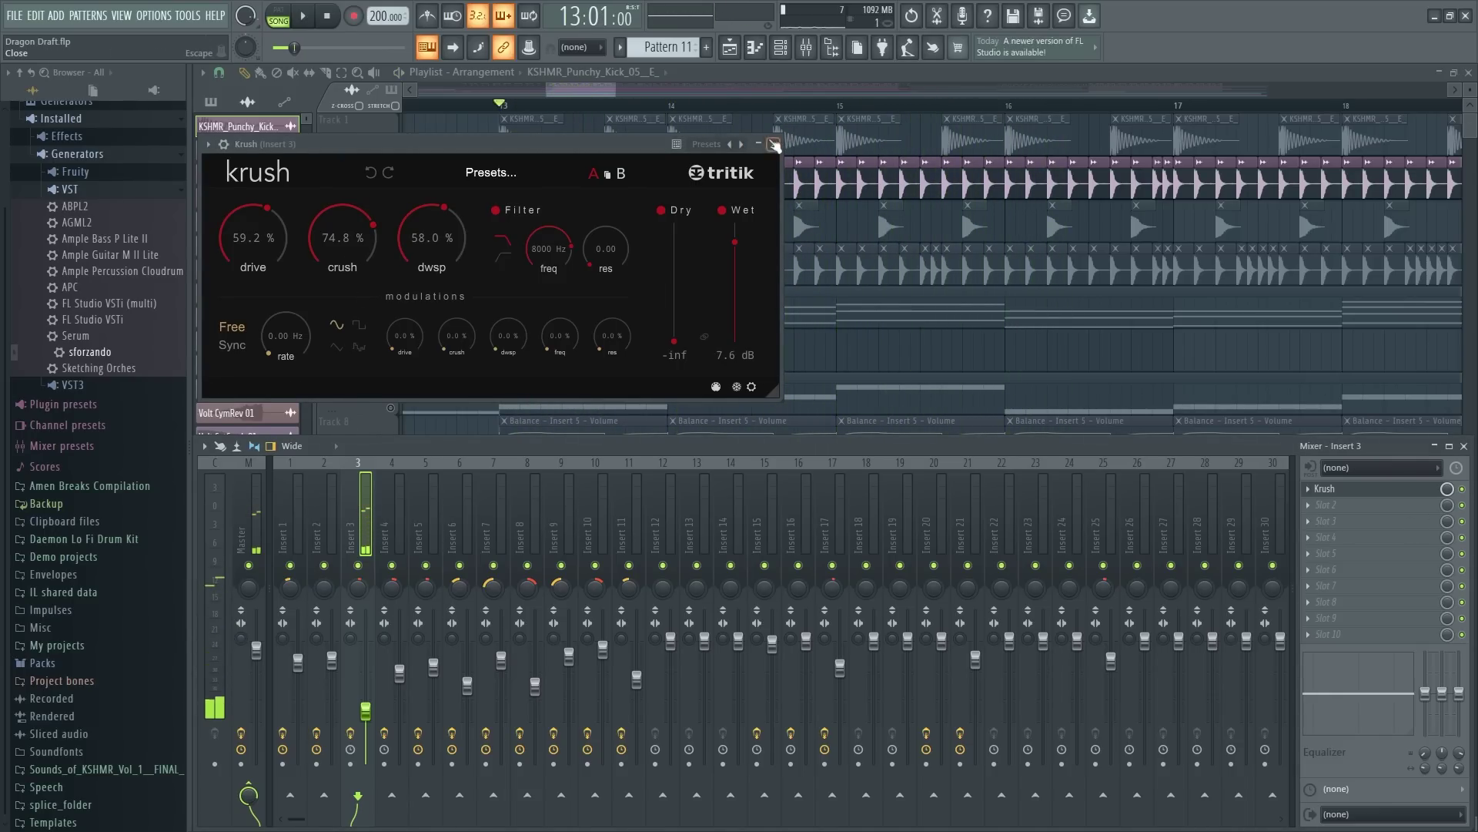
pyautogui.click(773, 144)
# Step: Solo Track 4, audition it from bar 13 with the mixer shown, and view the Krush settings on insert 4
pyautogui.click(391, 279)
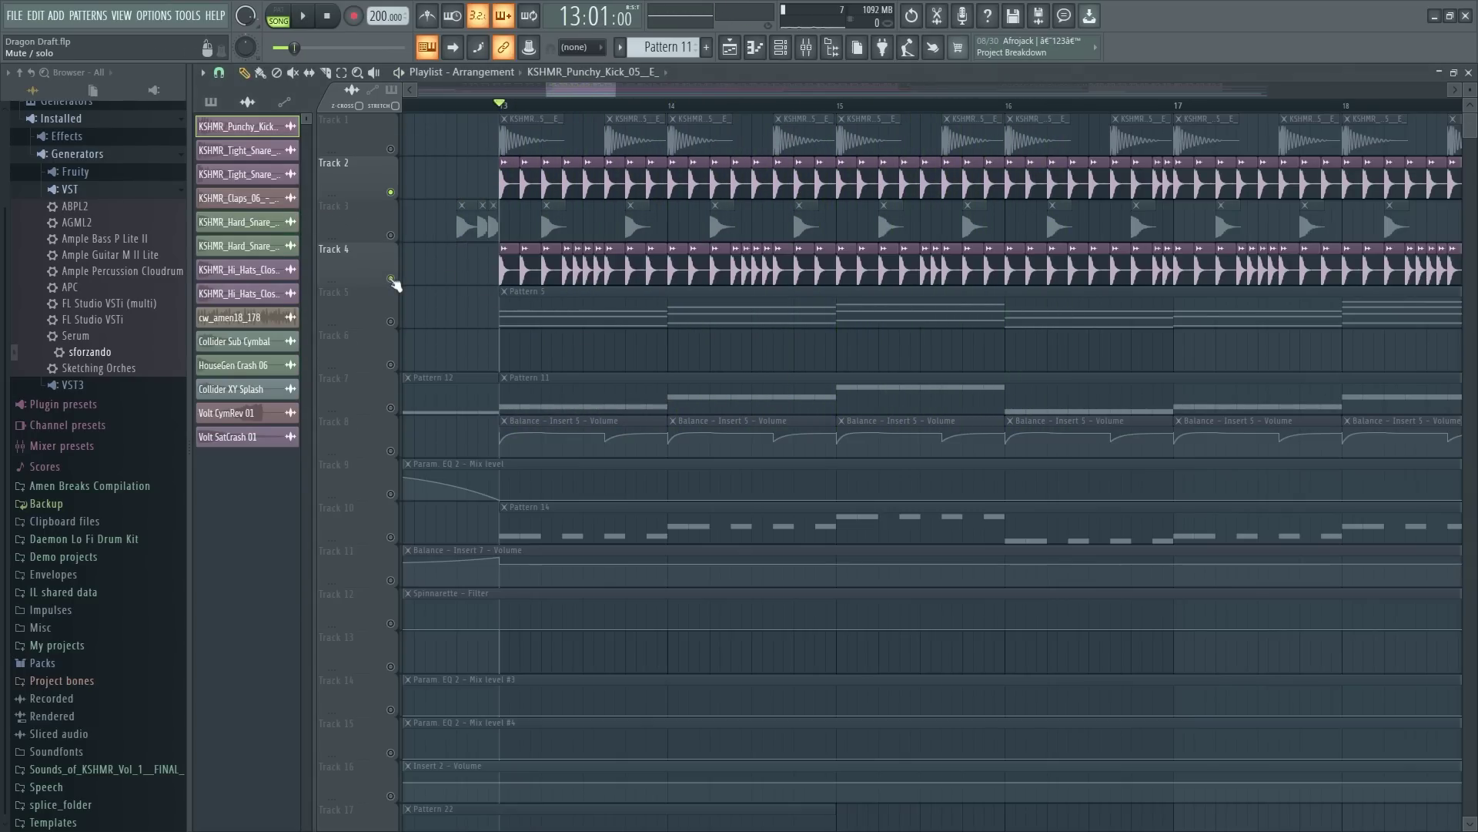
pyautogui.rightClick(391, 279)
pyautogui.click(805, 47)
pyautogui.click(389, 516)
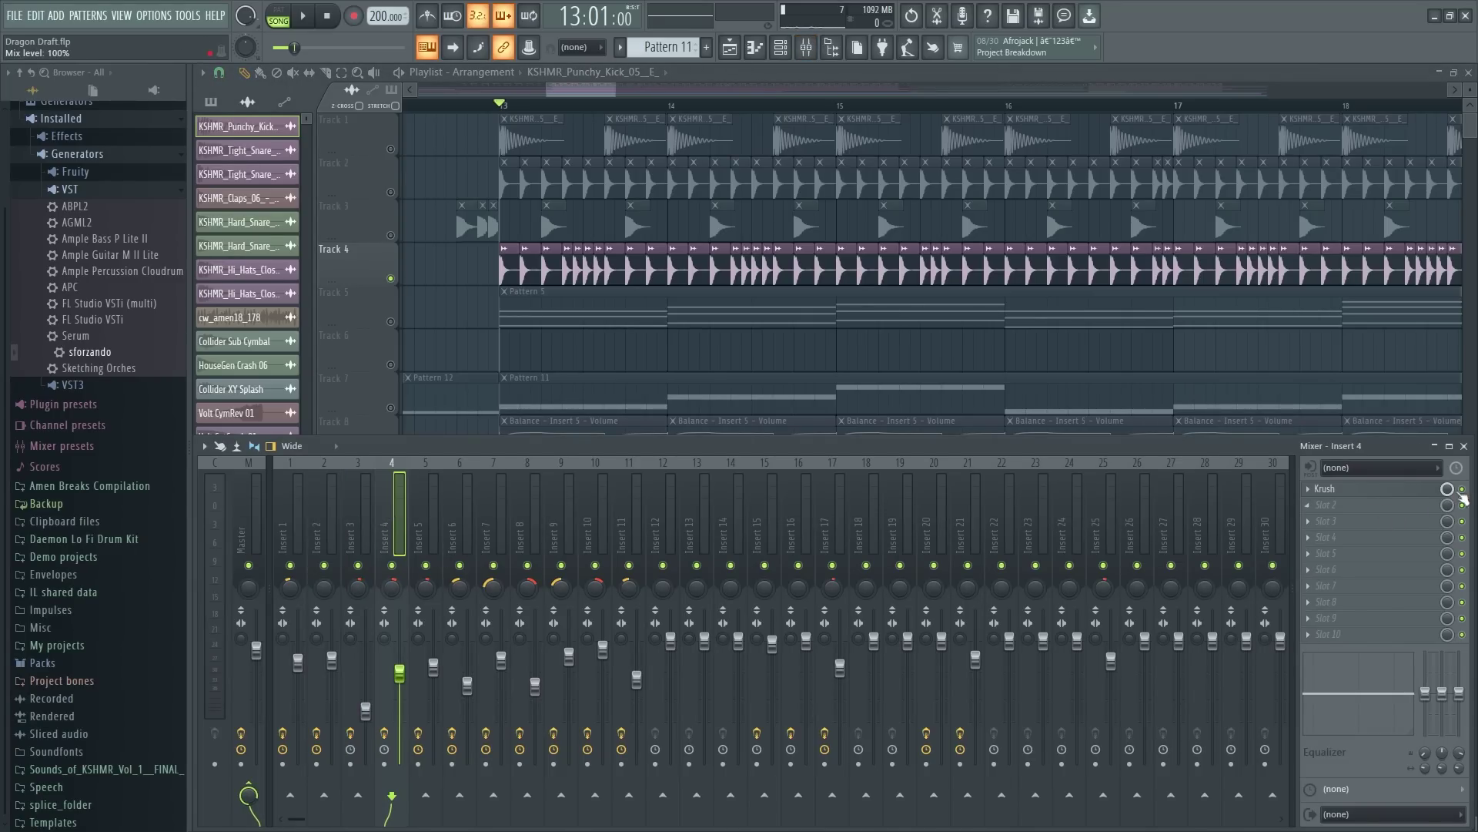
pyautogui.press('space')
pyautogui.press('space')
pyautogui.click(1395, 492)
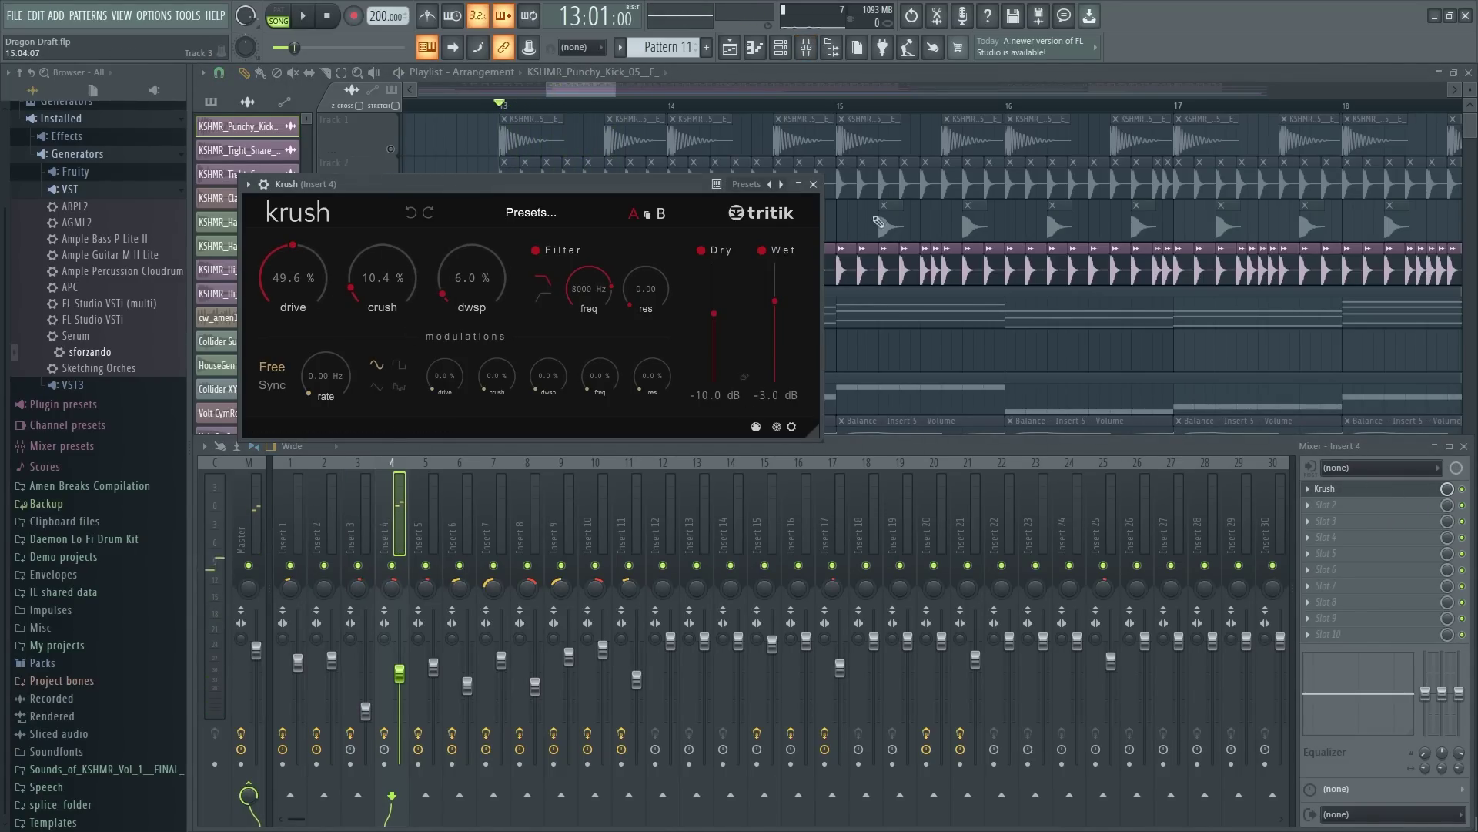
# Step: Close the insert 4 Krush window, play the soloed Track 4 hi-hats from bar 13, and hide the mixer
pyautogui.click(813, 184)
pyautogui.press('space')
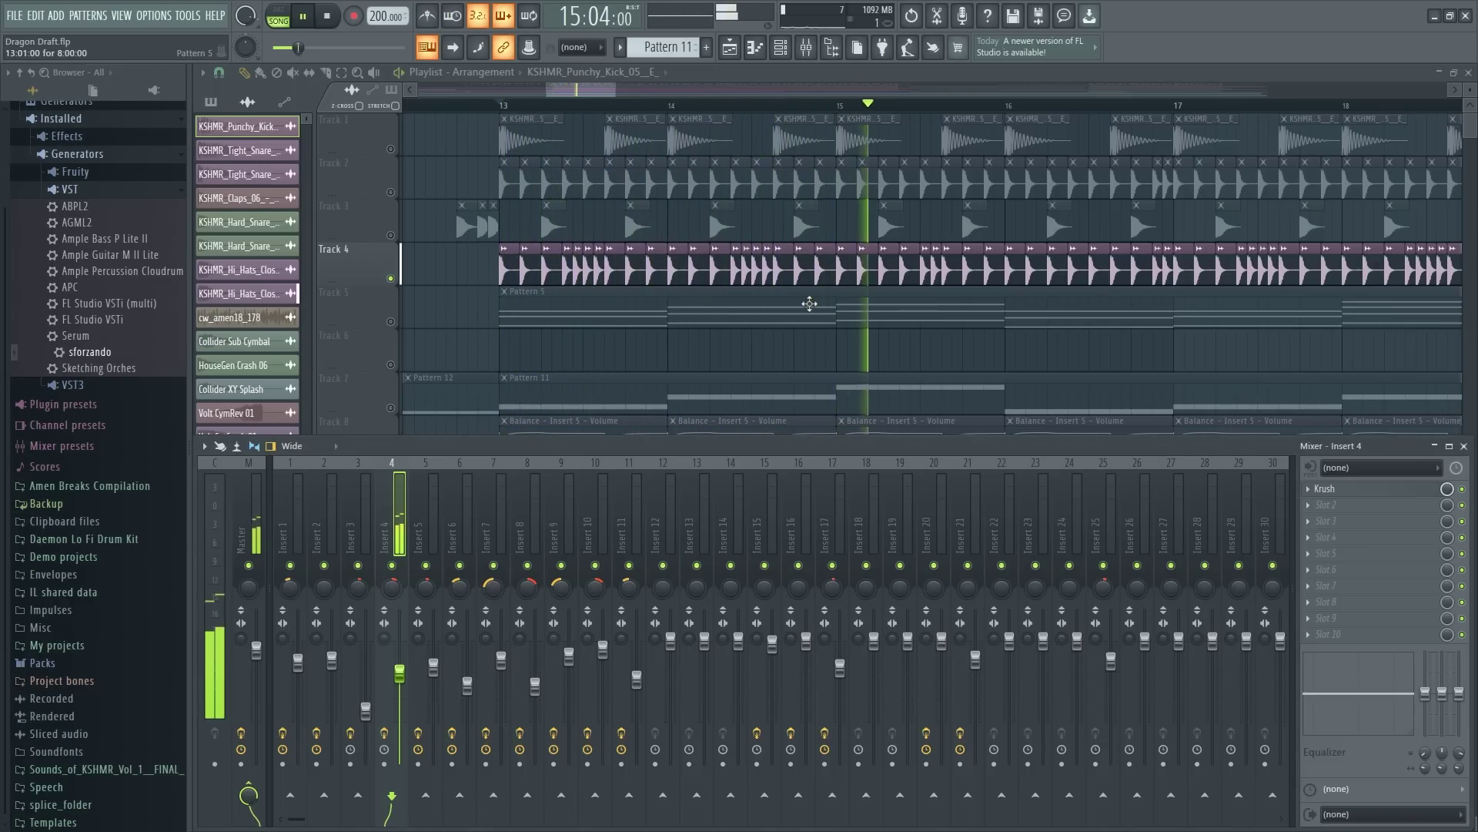
pyautogui.press('space')
pyautogui.press('F9')
# Step: Enable Tracks 1 to 4 together with the Track 15 Param. EQ 2 automation and play the full drums from bar 13
pyautogui.scroll(-3, 403, 316)
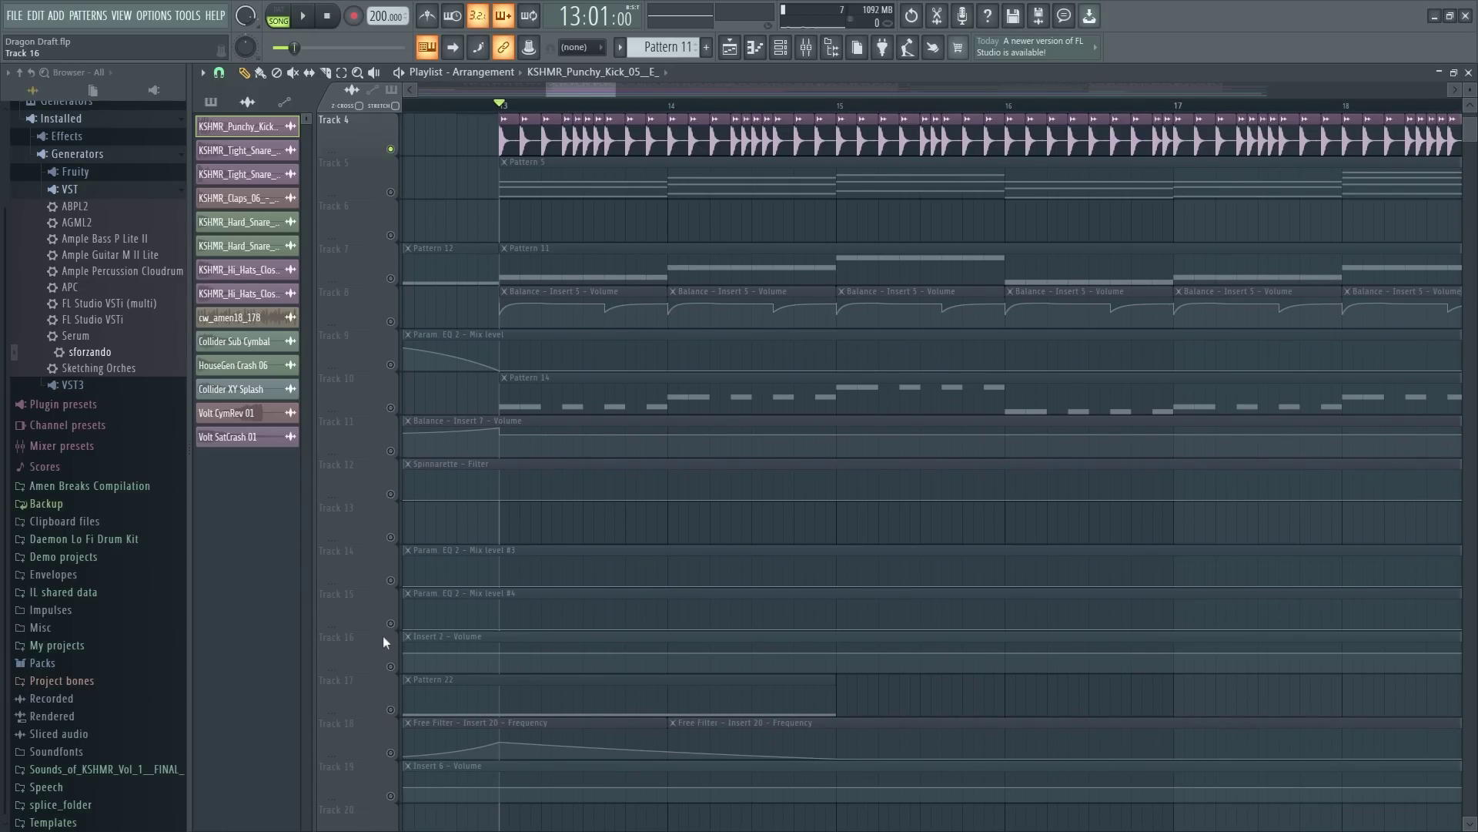
pyautogui.click(392, 625)
pyautogui.scroll(3, 400, 628)
pyautogui.press('space')
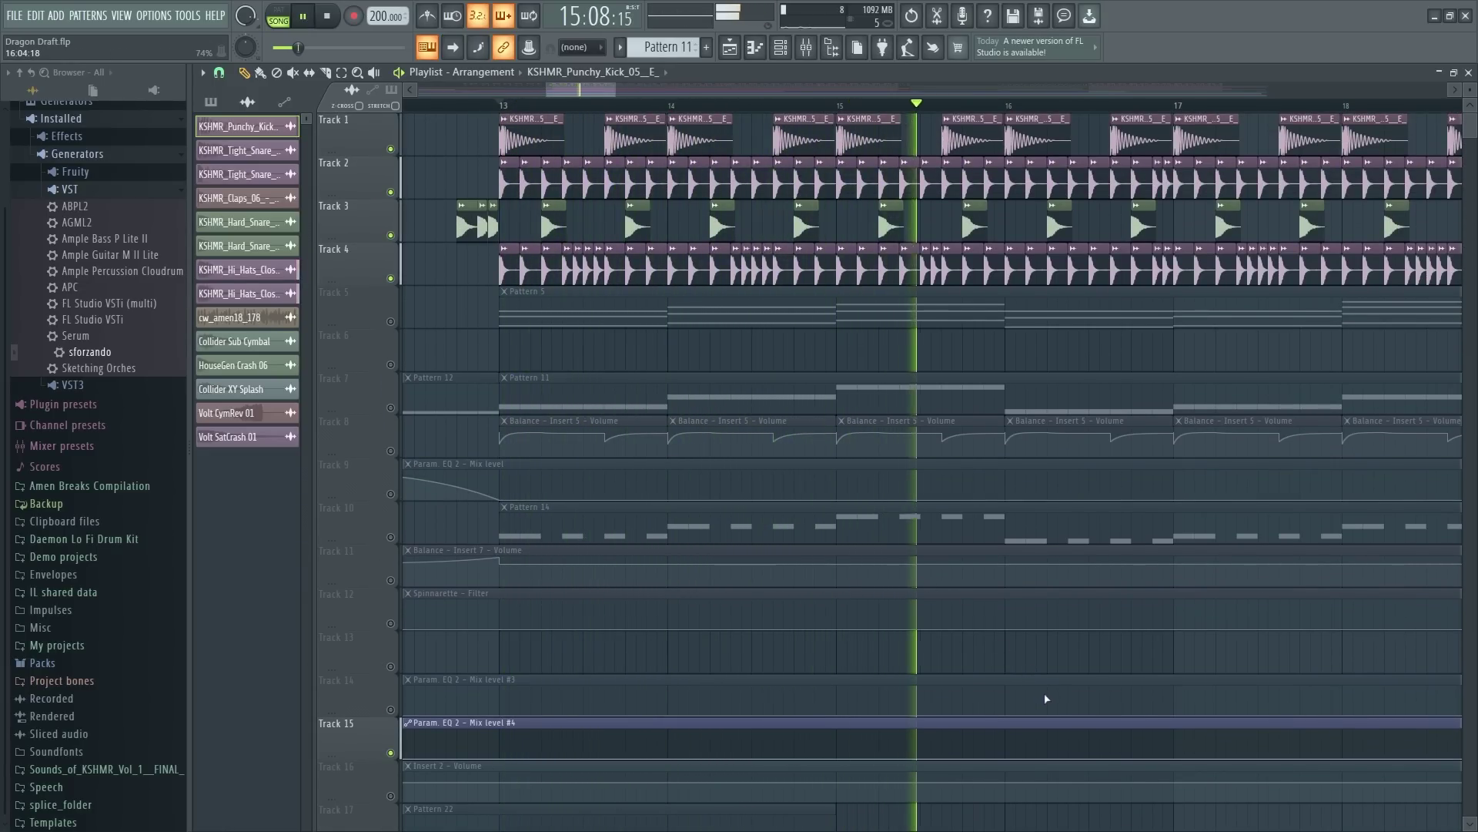
pyautogui.moveTo(584, 90); pyautogui.dragTo(636, 100)
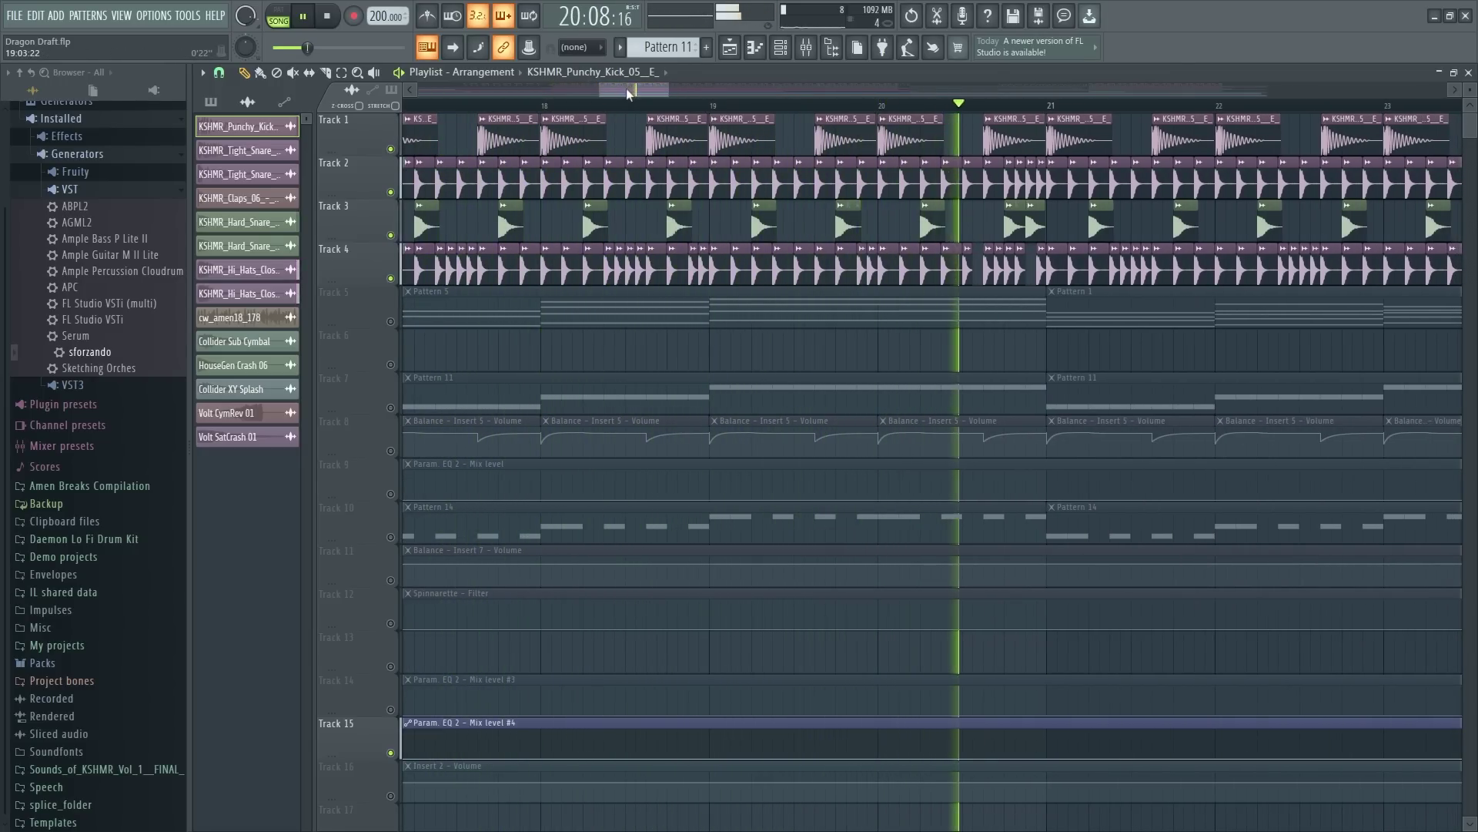
pyautogui.press('space')
pyautogui.moveTo(626, 90); pyautogui.dragTo(571, 79)
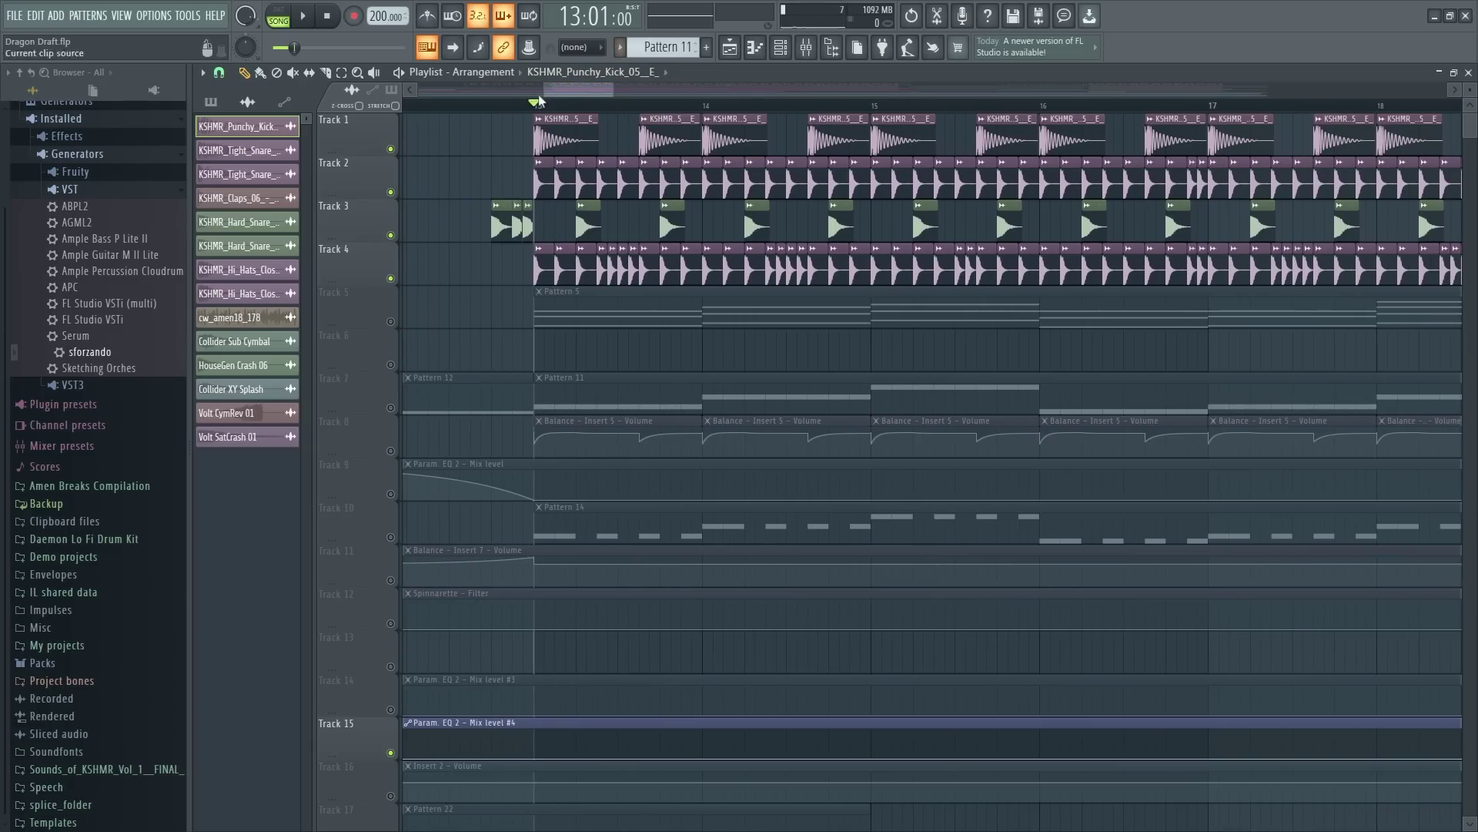
# Step: Unmute every track except Tracks 5 and 10 and play the arrangement from bar 13
pyautogui.hscroll(-1, 643, 105)
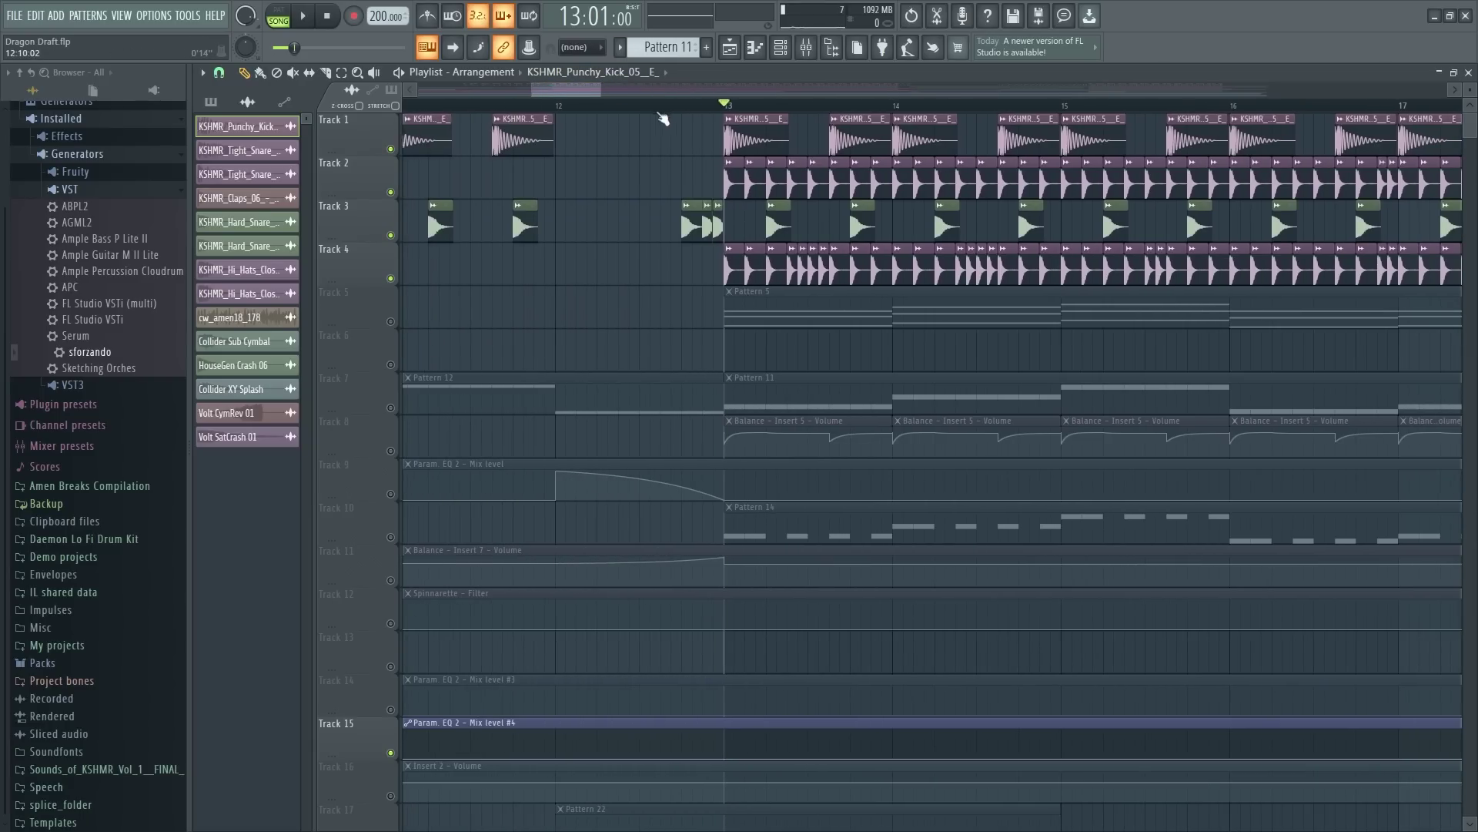
pyautogui.press('space')
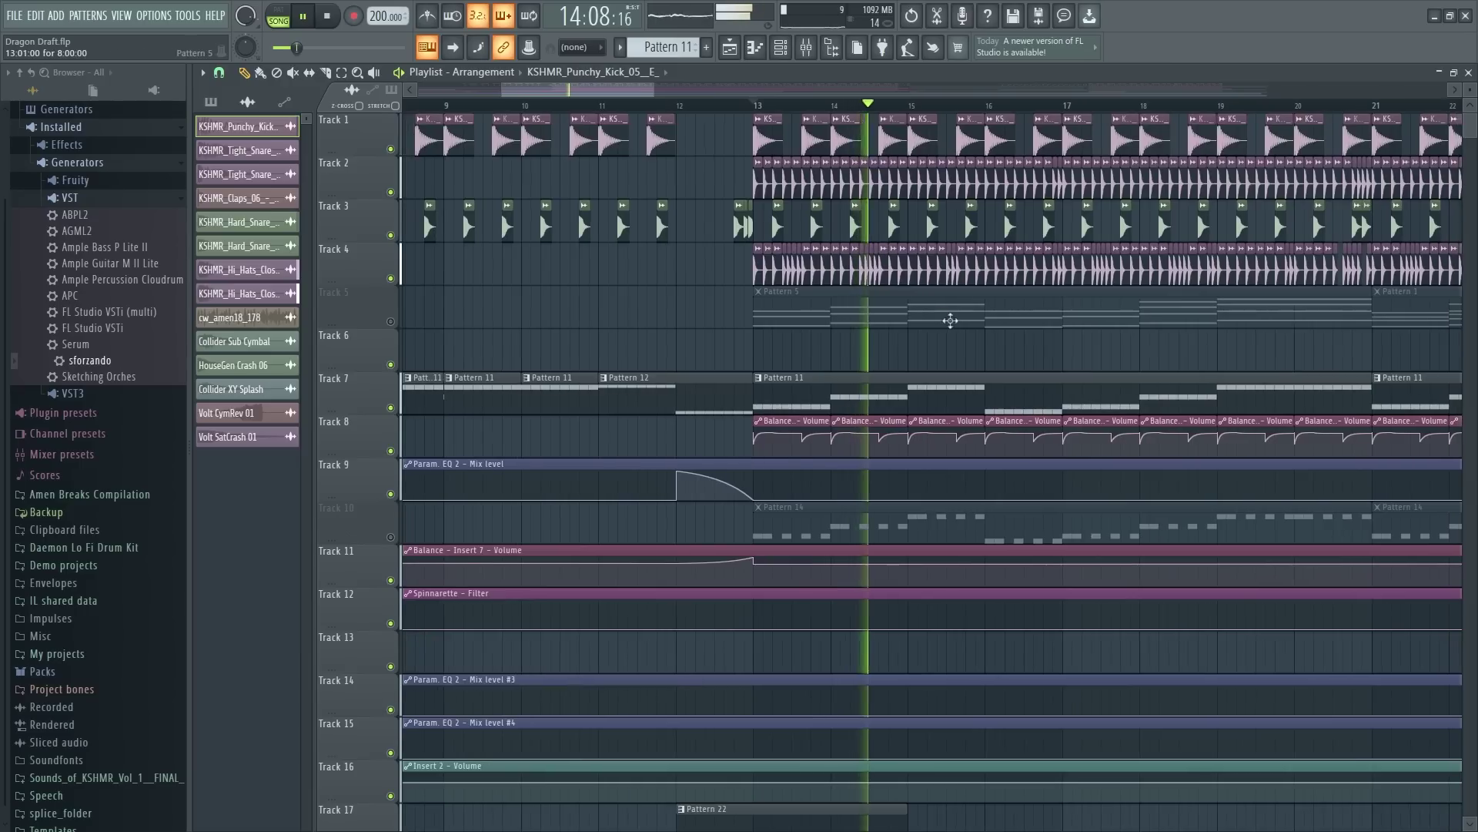
pyautogui.scroll(-2, 951, 319)
pyautogui.scroll(2, 950, 316)
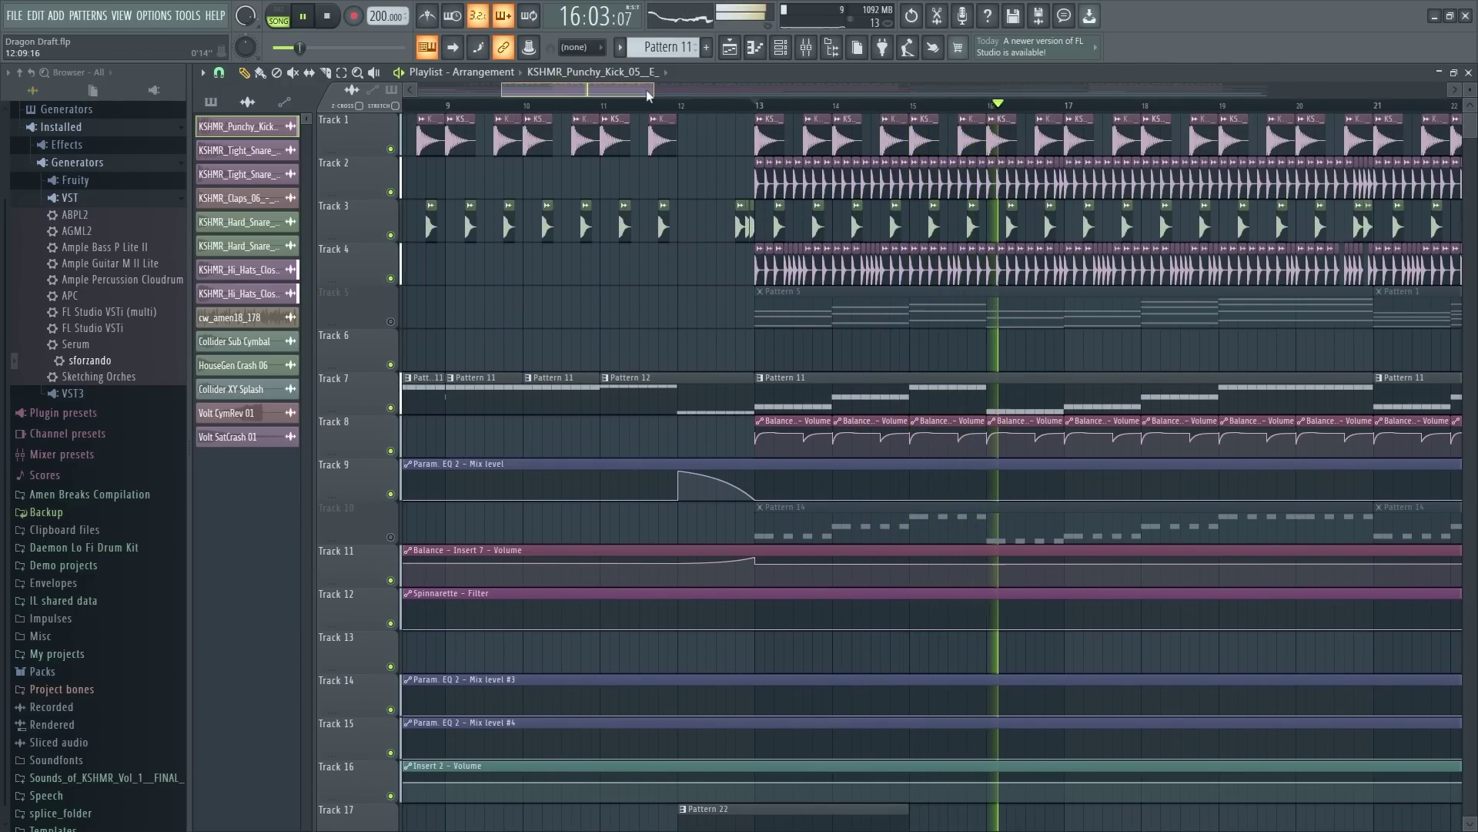
pyautogui.moveTo(645, 90)
pyautogui.mouseDown()
pyautogui.moveTo(695, 101)
pyautogui.moveTo(653, 93)
pyautogui.mouseUp()
pyautogui.press('space')
pyautogui.scroll(2, 572, 105)
pyautogui.scroll(5, 572, 105)
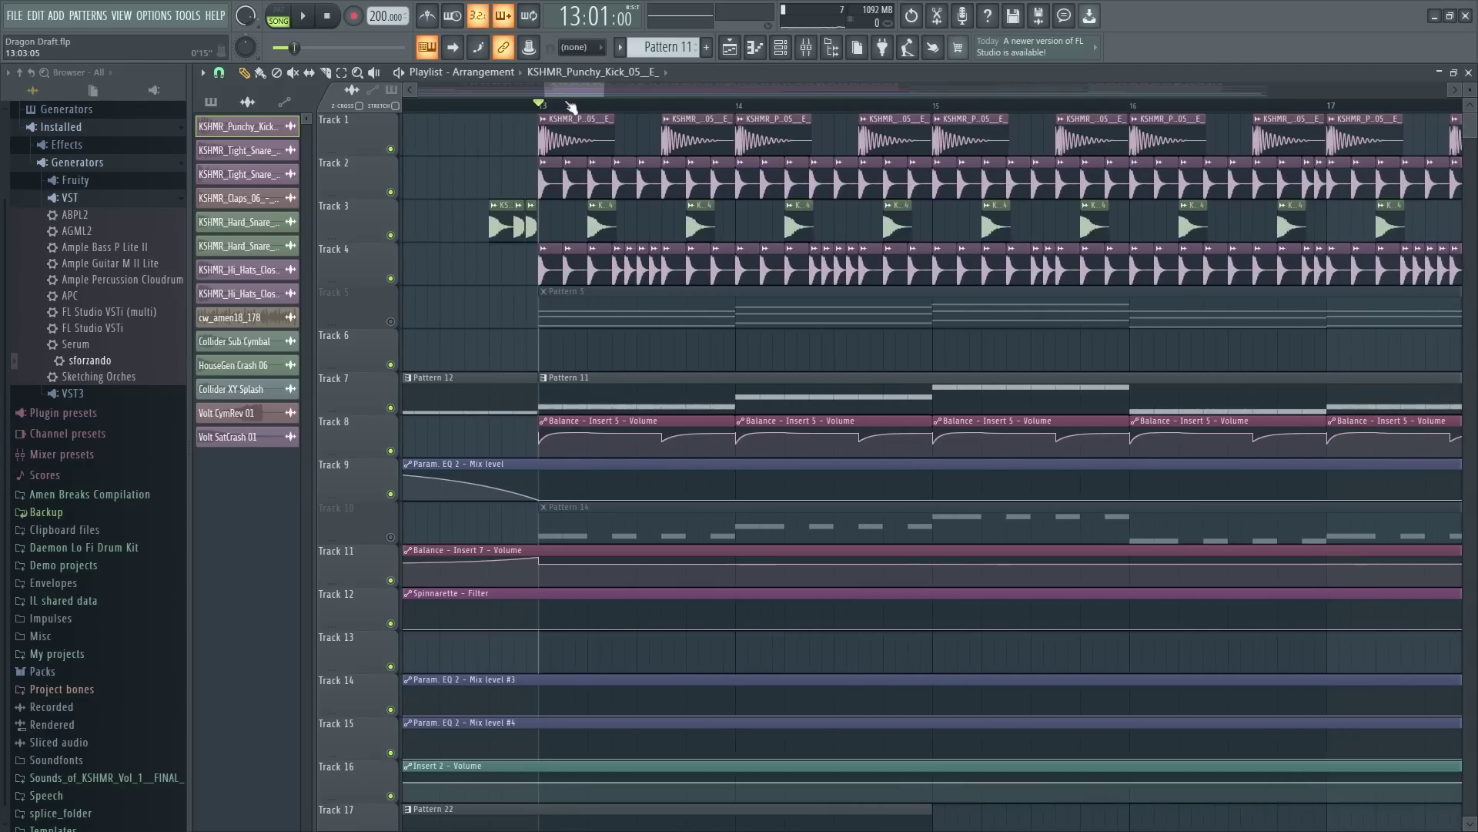
# Step: Solo Track 5 and open its Pattern 5 clip in the piano roll
pyautogui.rightClick(391, 322)
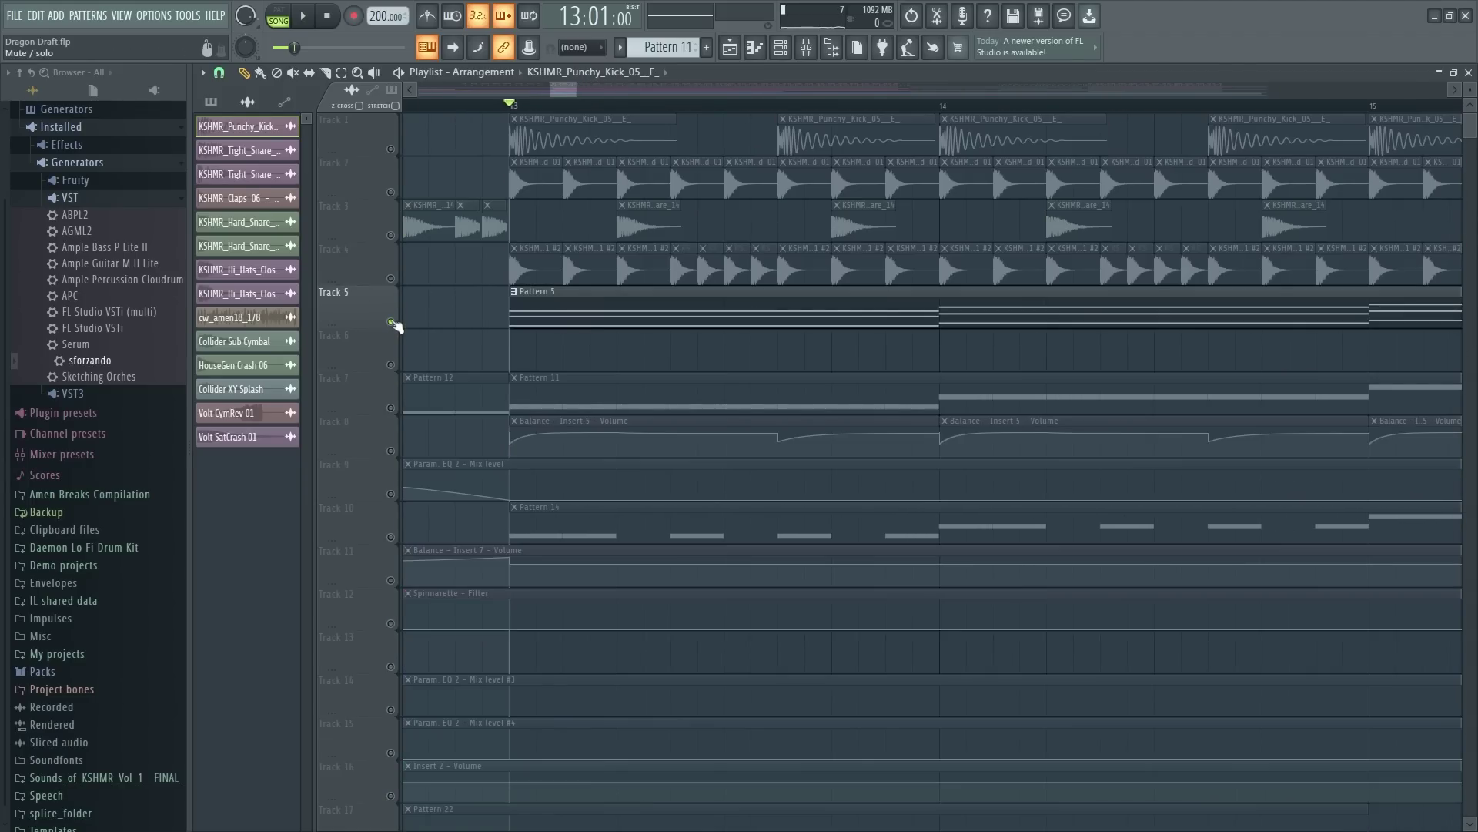
pyautogui.doubleClick(540, 306)
pyautogui.scroll(4, 471, 116)
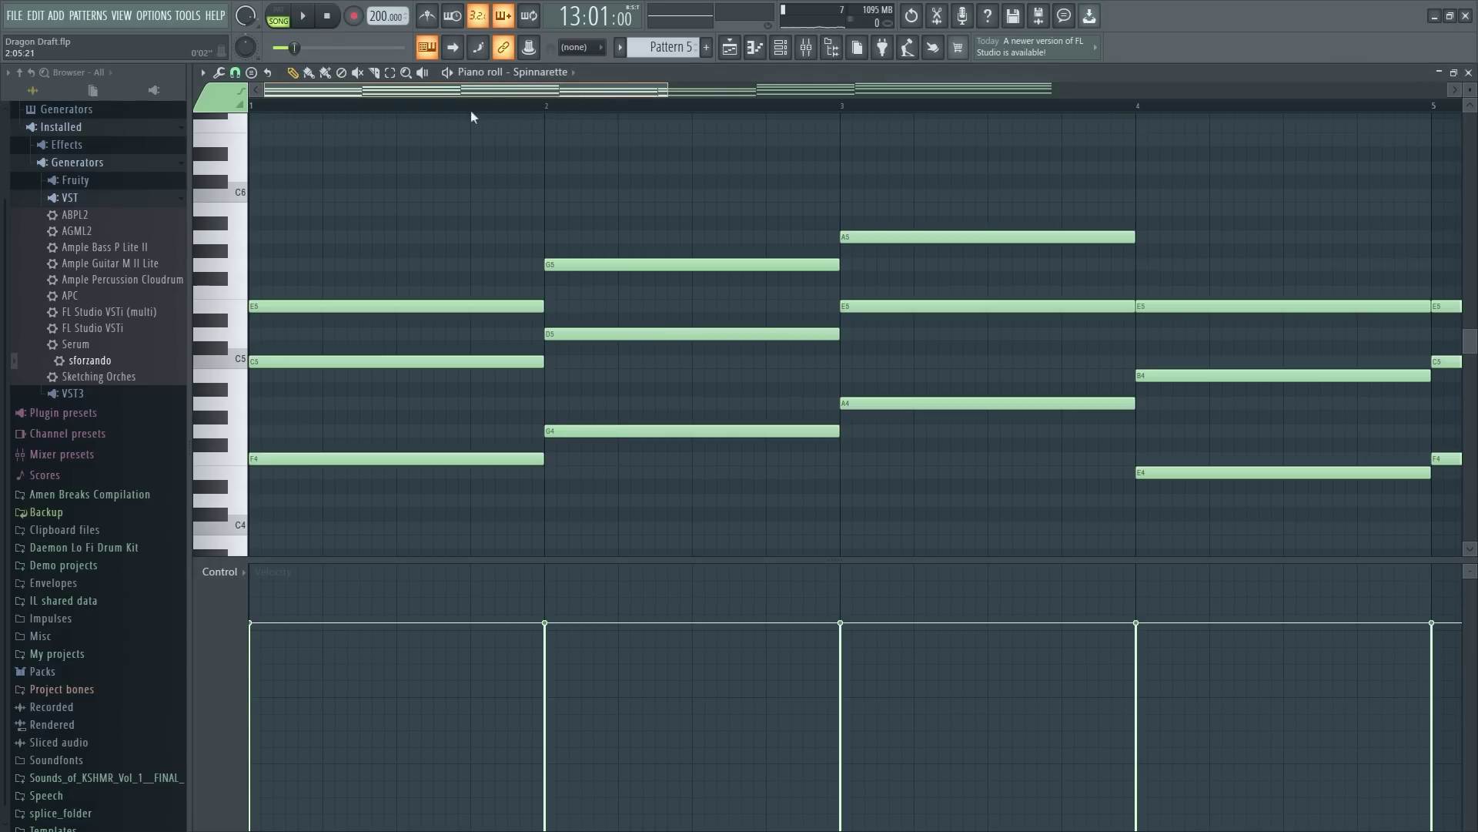
# Step: Open the Spinnarette channel's FLEX instrument from the channel rack and look through its list of packs
pyautogui.click(780, 47)
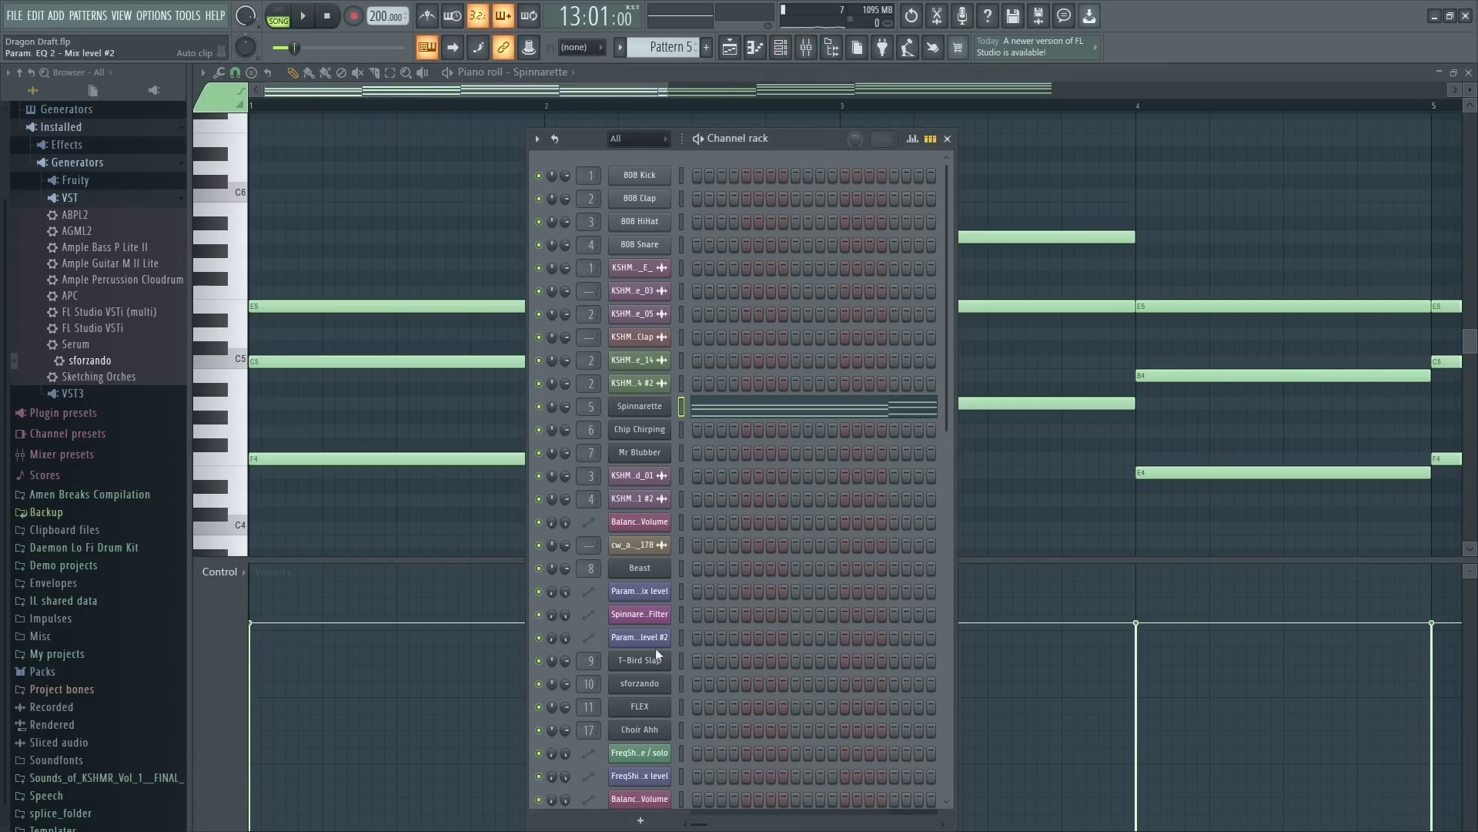
pyautogui.click(654, 411)
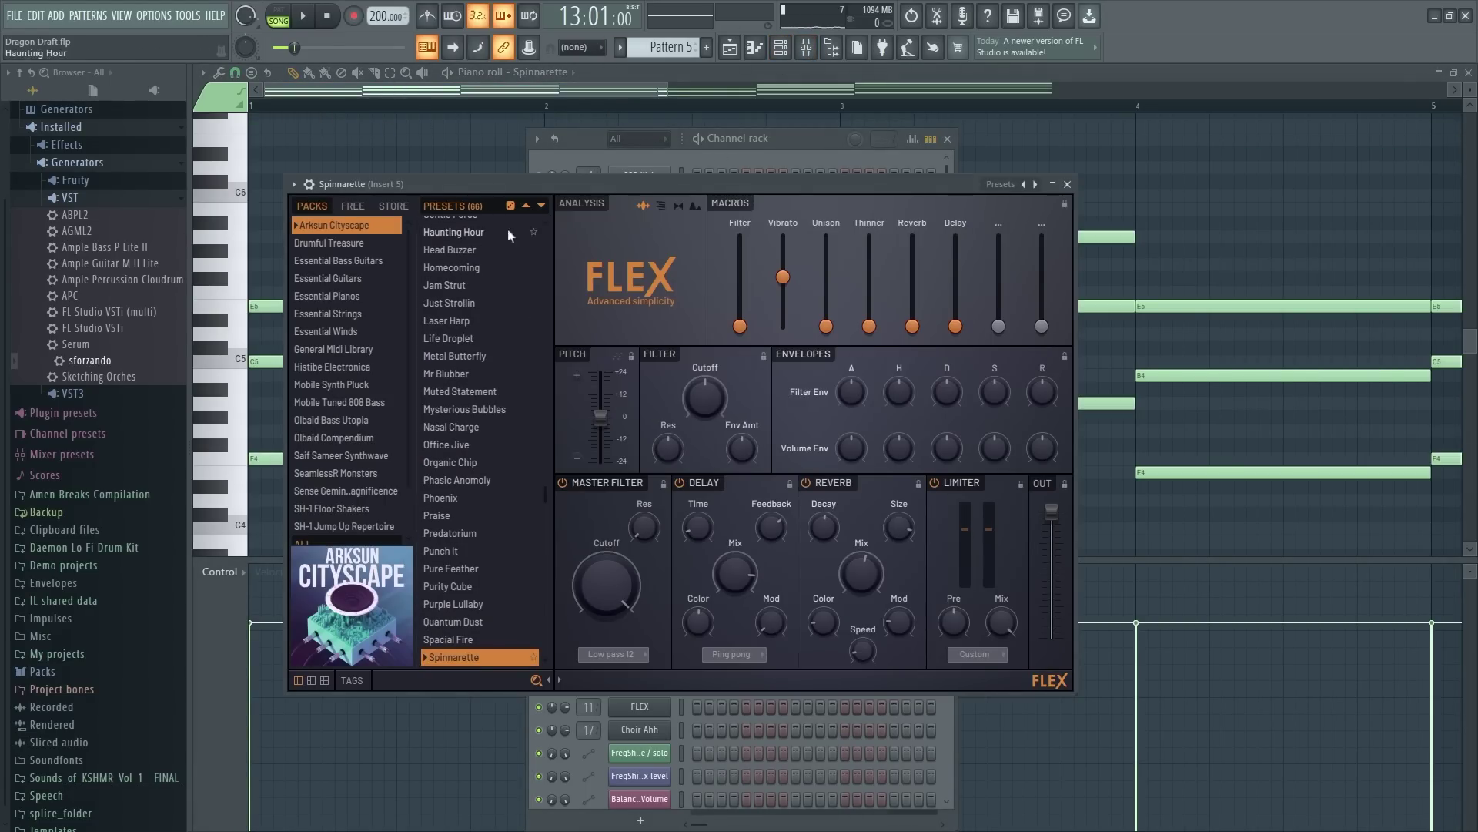
pyautogui.scroll(3, 114, 350)
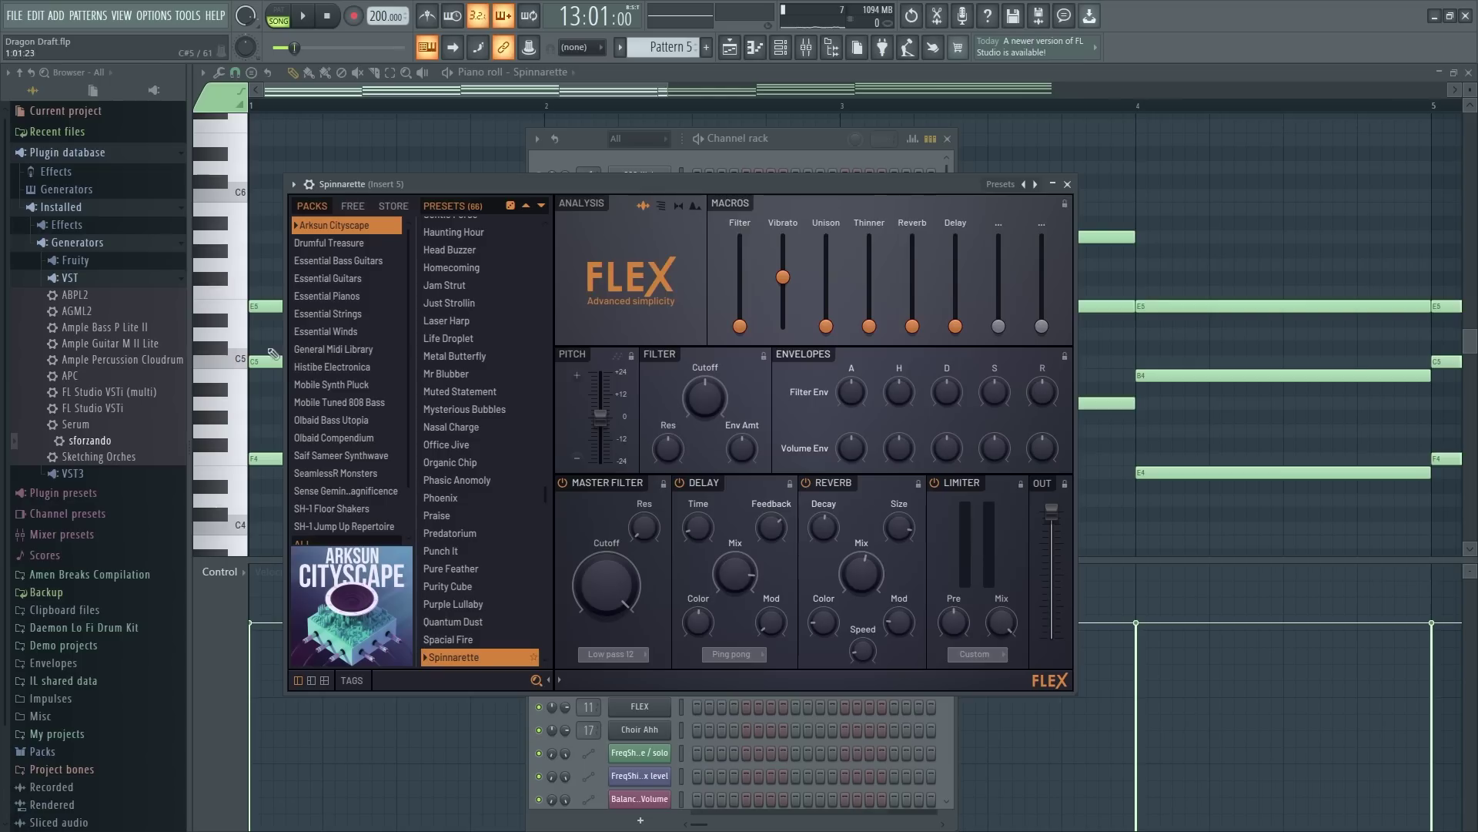
pyautogui.scroll(-2, 331, 360)
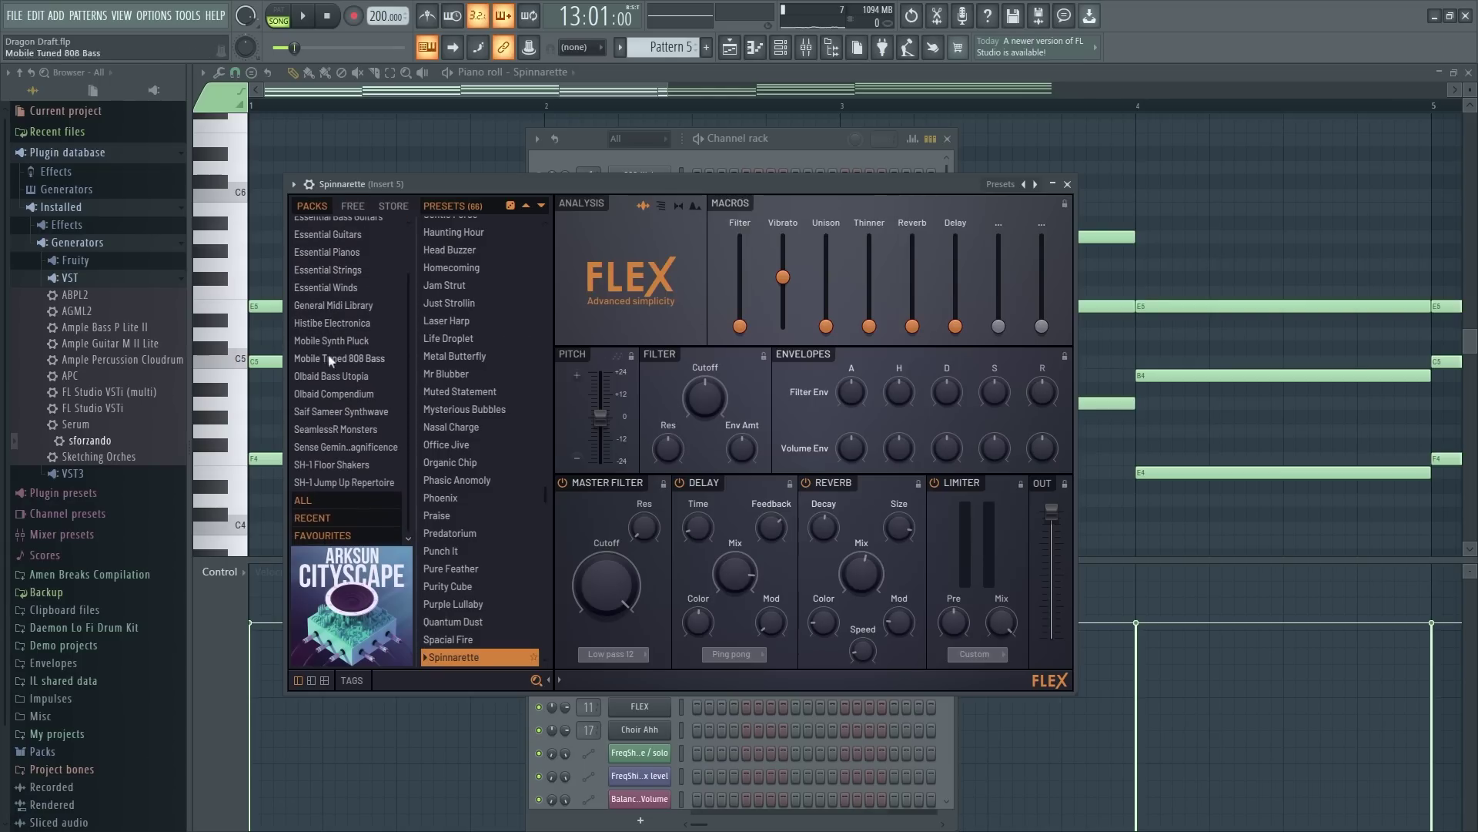
pyautogui.scroll(2, 359, 485)
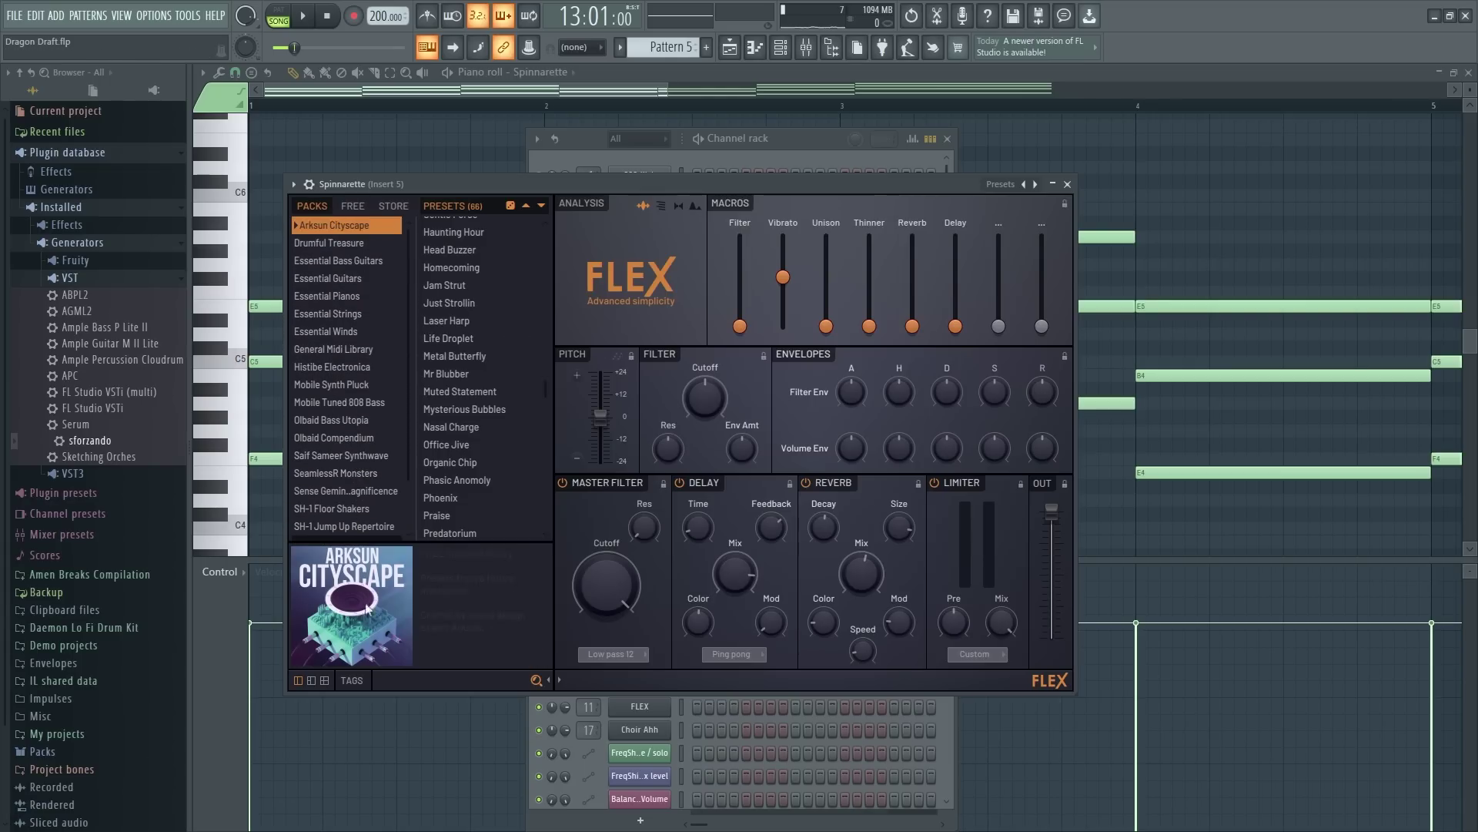
pyautogui.scroll(-3, 519, 498)
# Step: Browse the Essential Bass Guitars, Mobile Tuned 808 Bass and Mobile Synth Pluck presets, and return to Spinnarette in the Arksun Cityscape pack
pyautogui.click(340, 259)
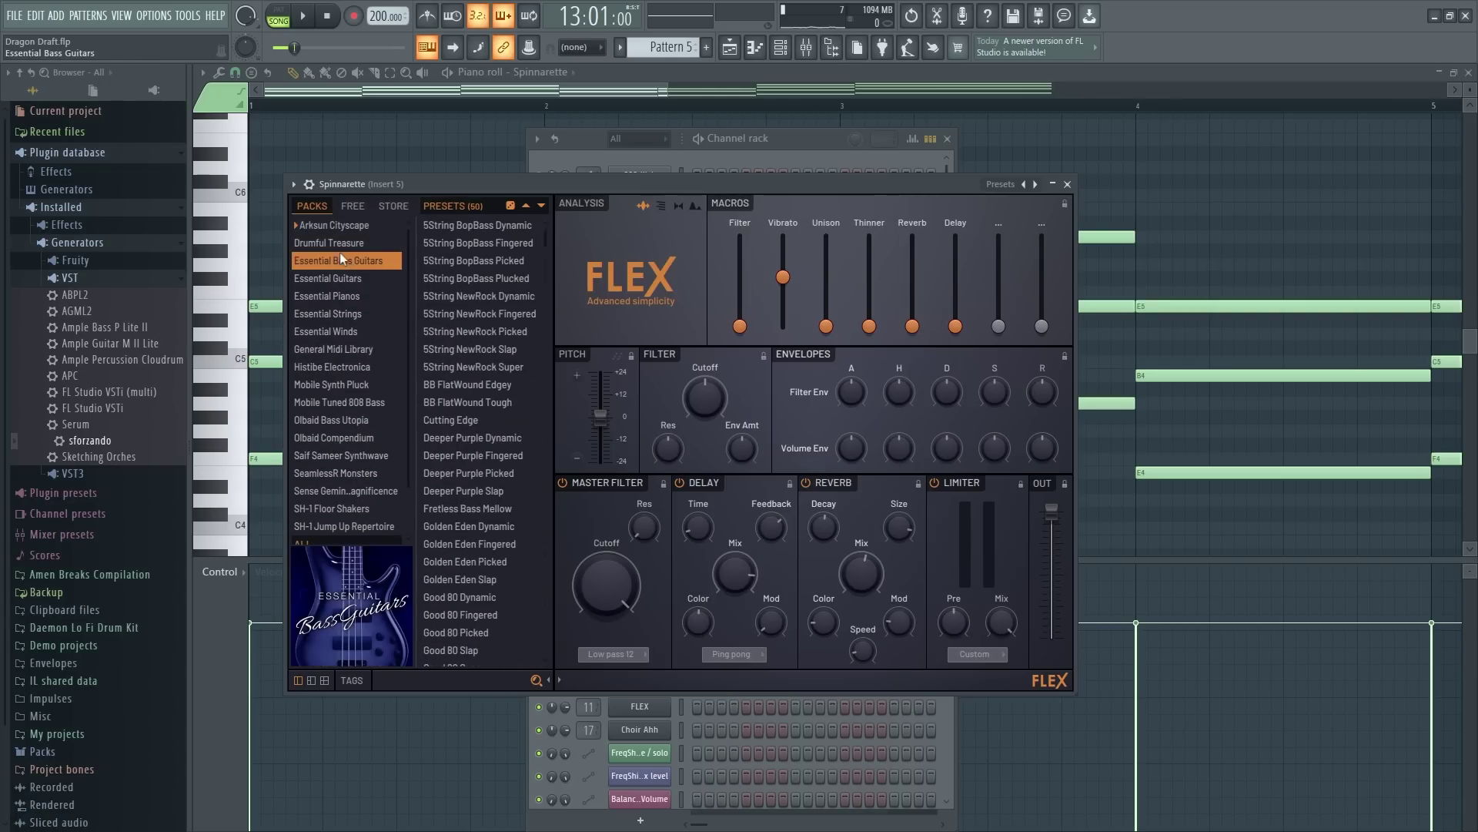
pyautogui.scroll(-5, 522, 499)
pyautogui.click(340, 402)
pyautogui.scroll(-1, 405, 456)
pyautogui.click(454, 493)
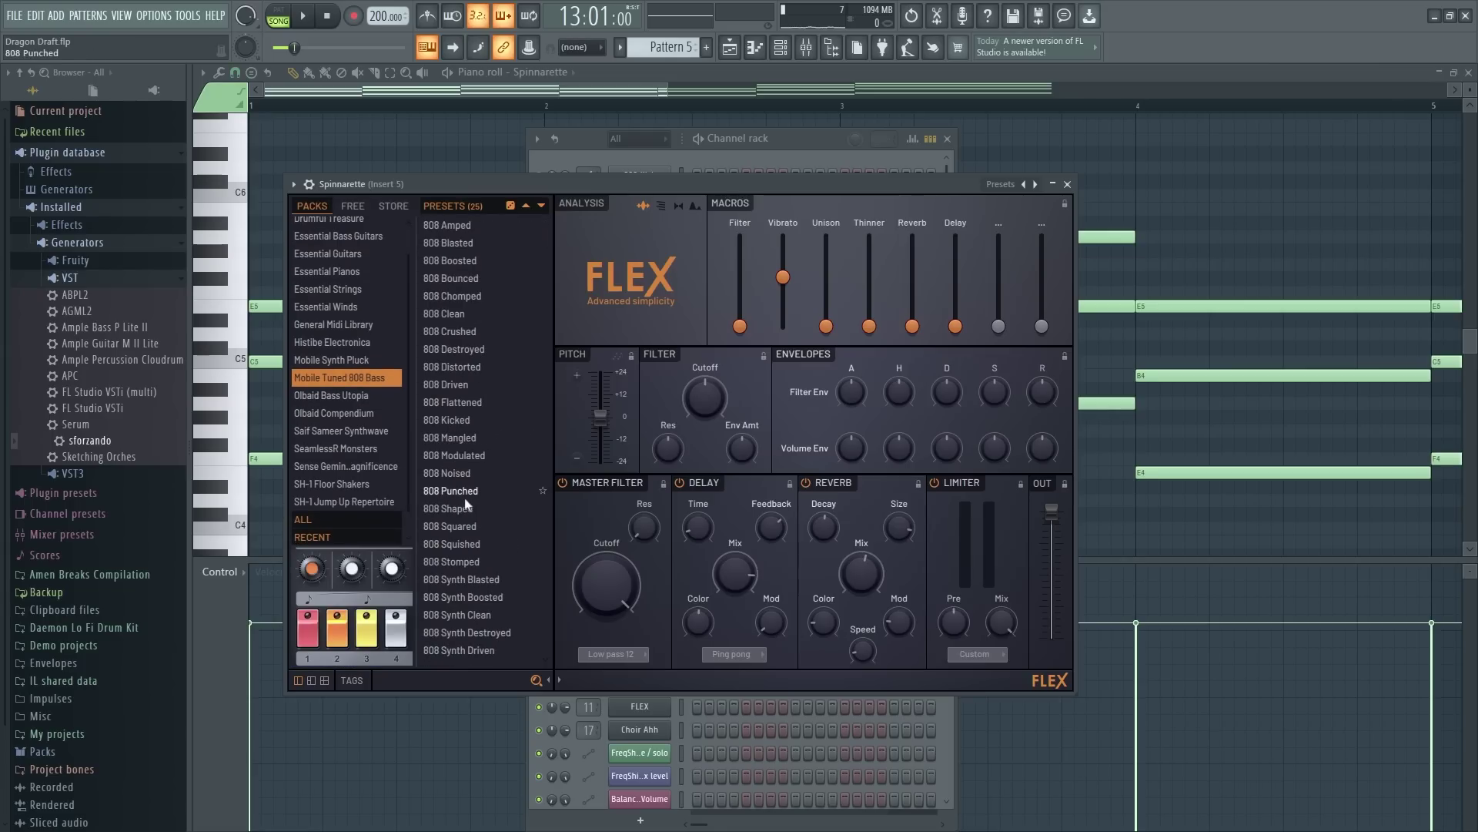
pyautogui.click(351, 361)
pyautogui.scroll(2, 478, 478)
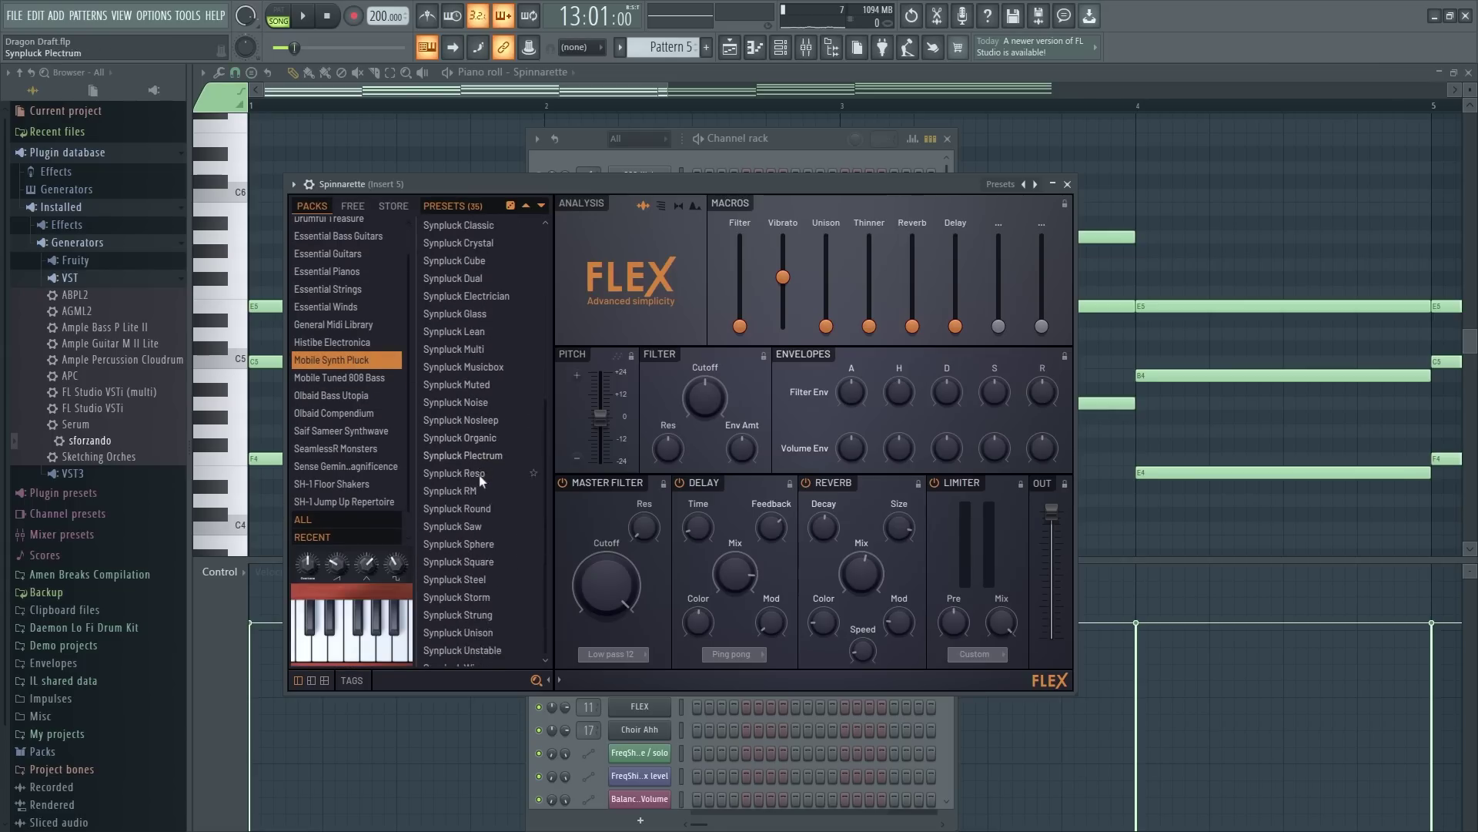
pyautogui.click(479, 493)
pyautogui.click(488, 473)
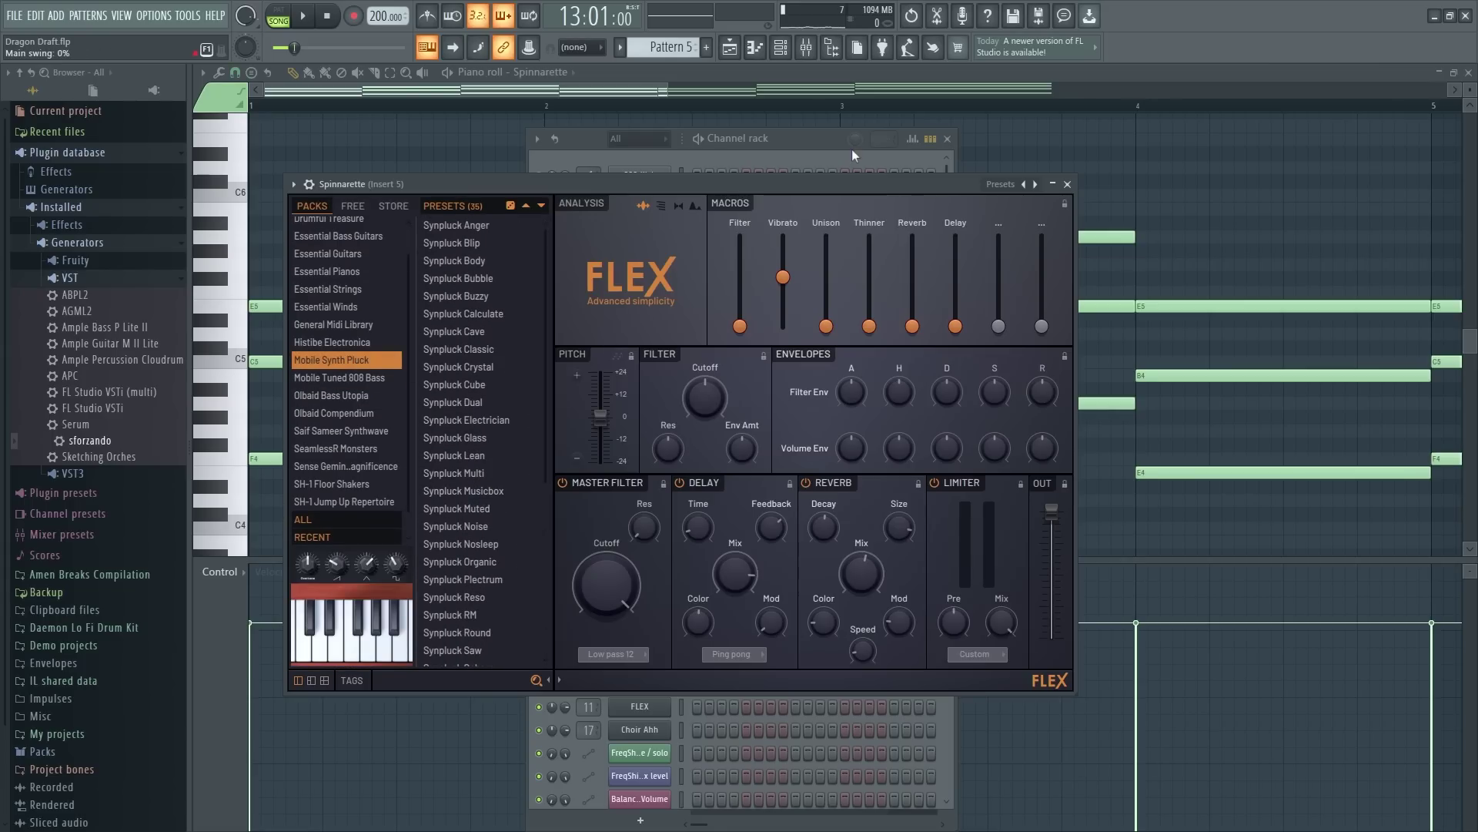
pyautogui.scroll(1, 331, 390)
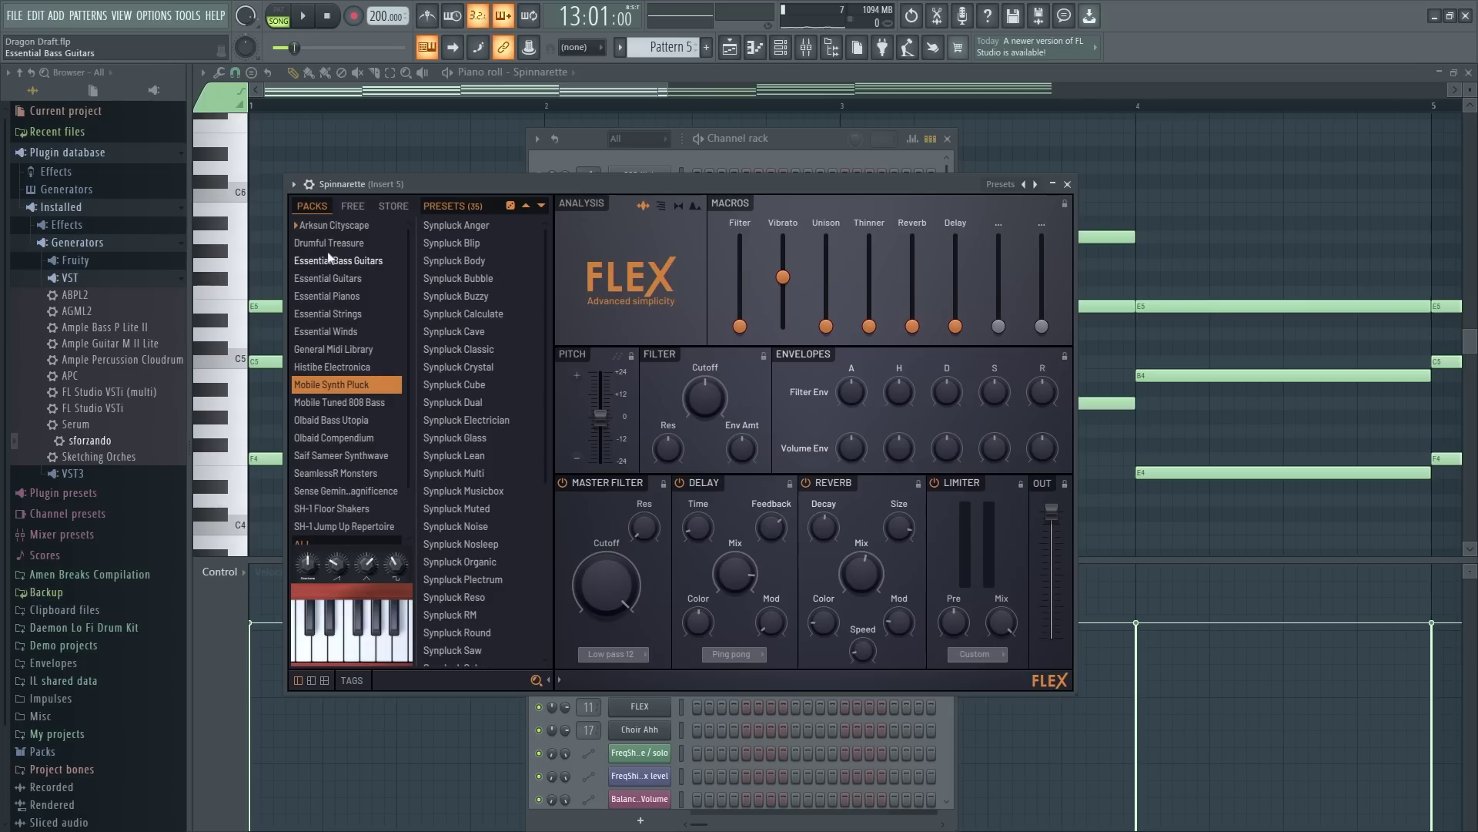
pyautogui.click(350, 228)
pyautogui.scroll(-15, 505, 417)
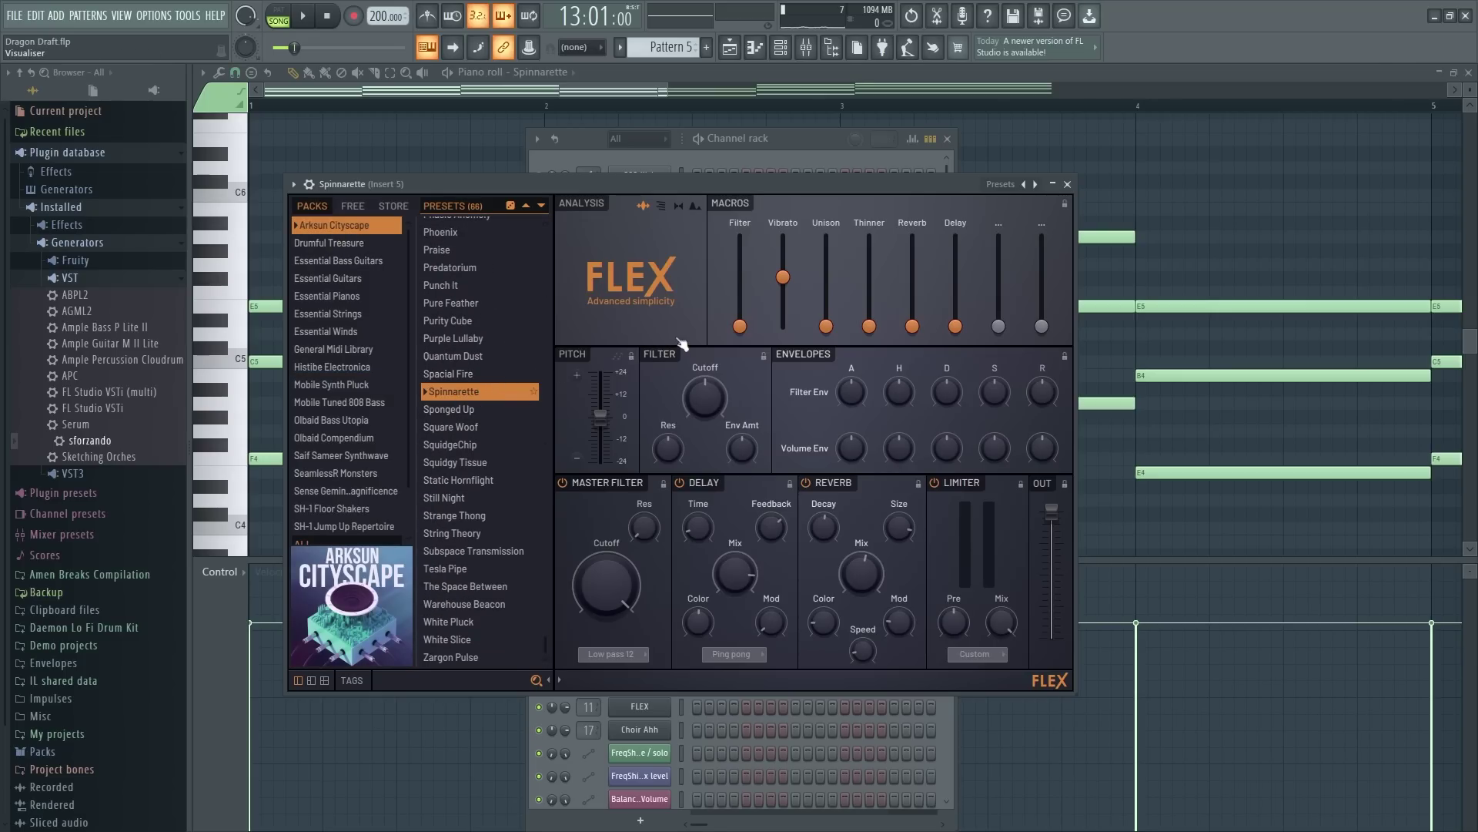
# Step: Audition the Spinnarette preset with a few notes, and close the FLEX window and the channel rack
pyautogui.press('v')
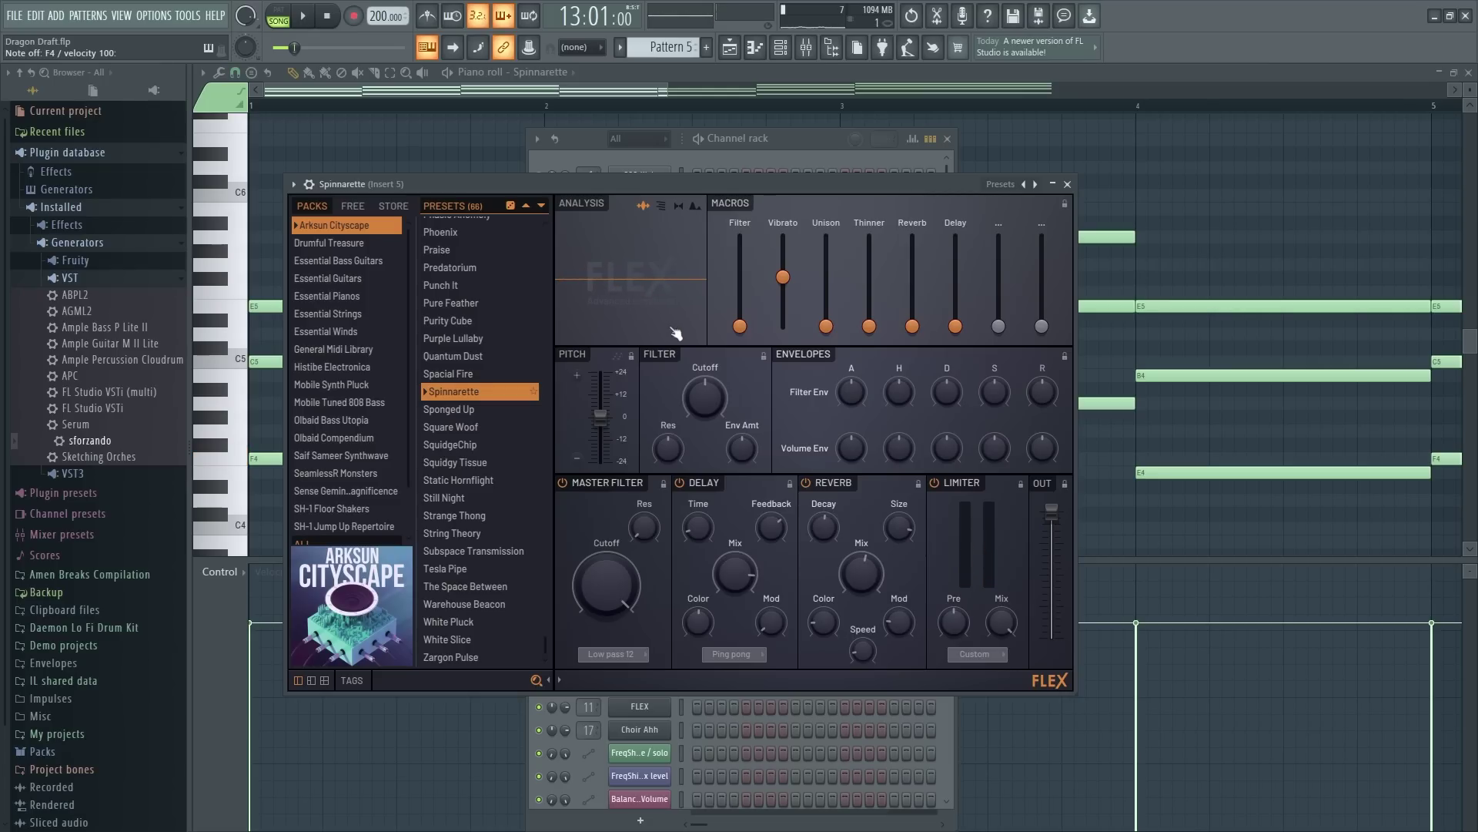
pyautogui.press('v')
pyautogui.press('m')
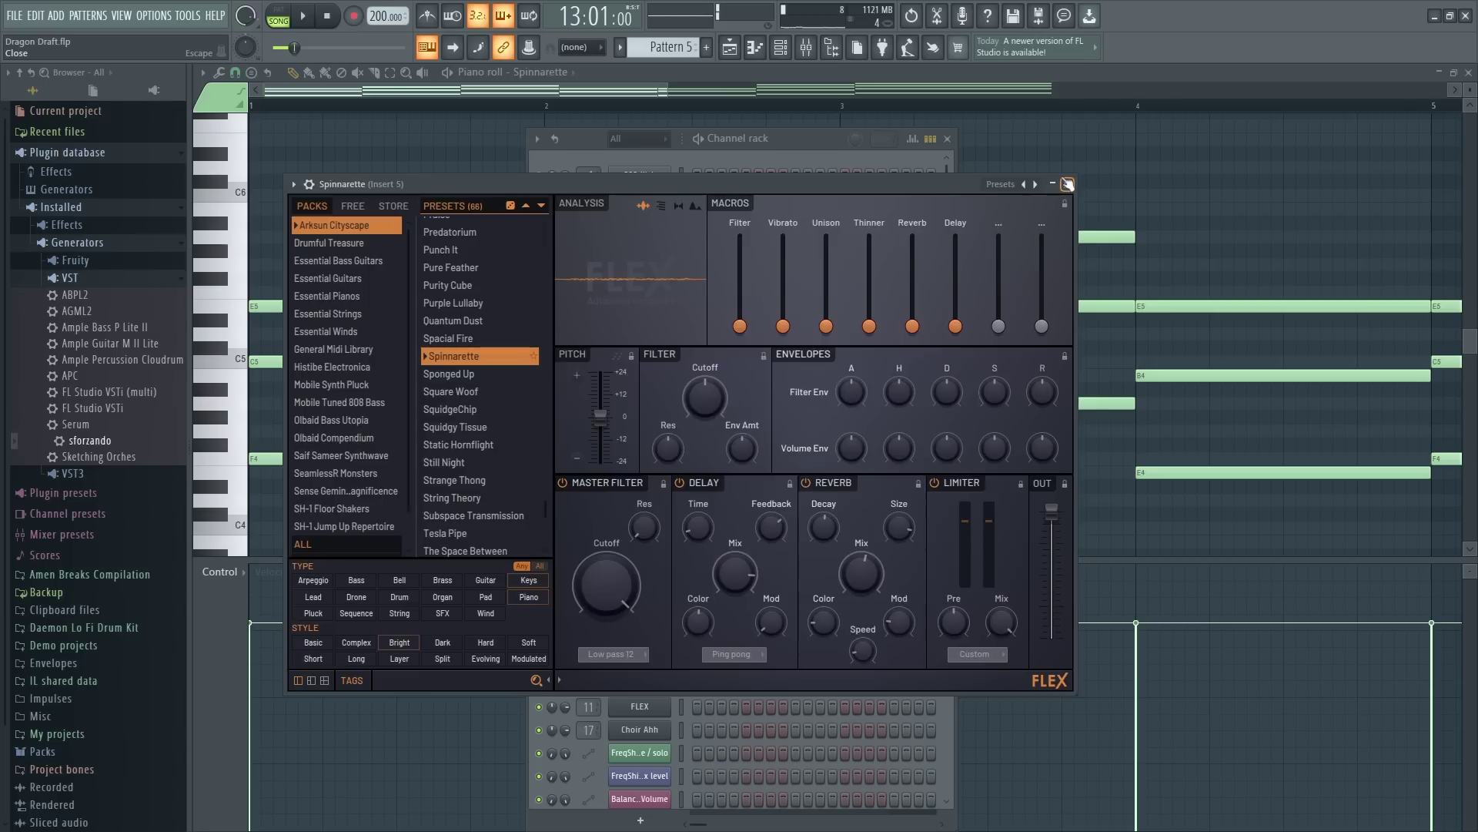
pyautogui.click(1068, 184)
pyautogui.click(949, 140)
# Step: Play the Pattern 5 chords and revoice the first three as close triads: F4-A4-C5, G4-B4-D5 and A4-C5-E5
pyautogui.press('space')
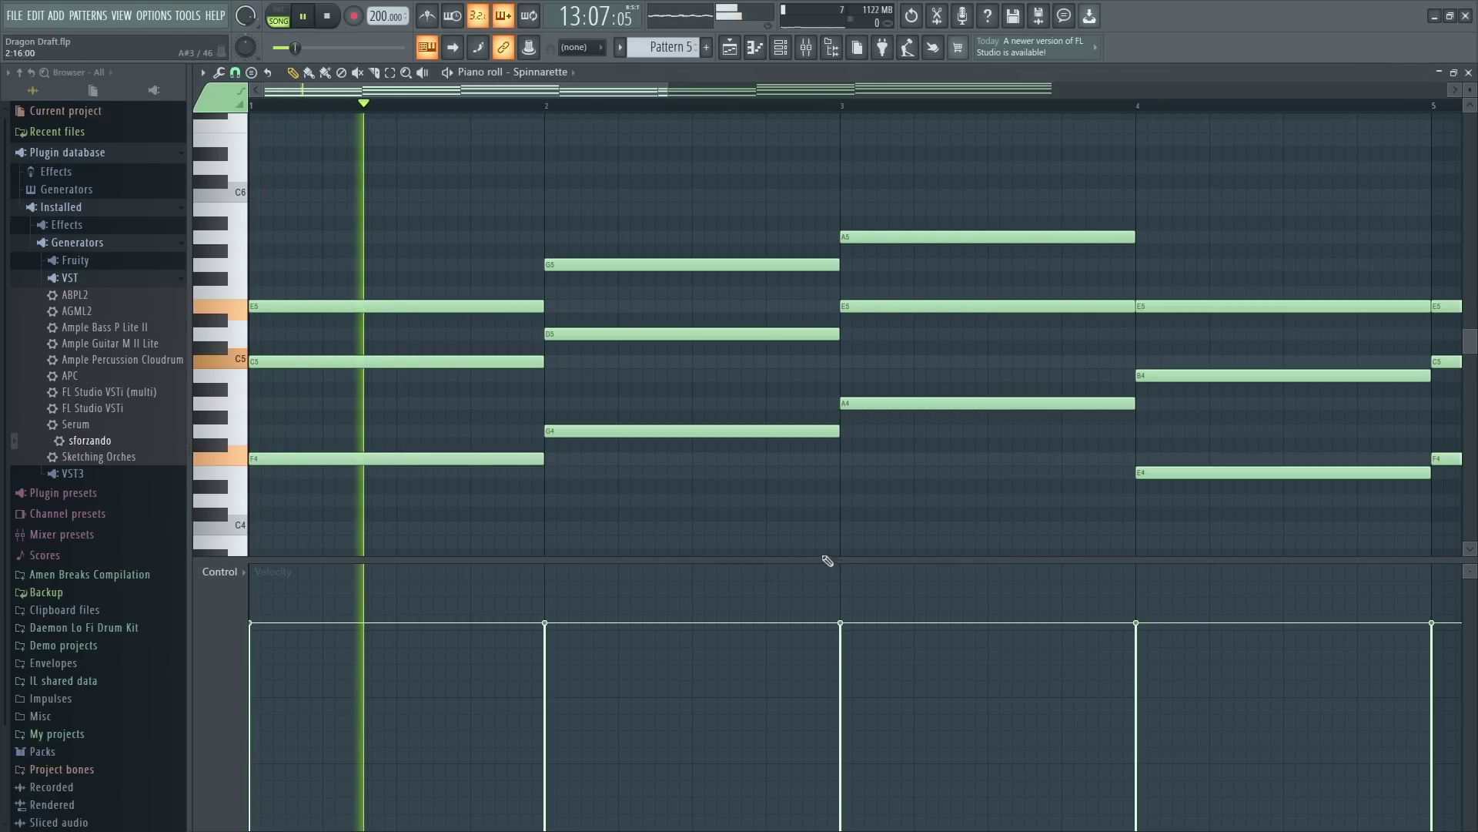
pyautogui.press('space')
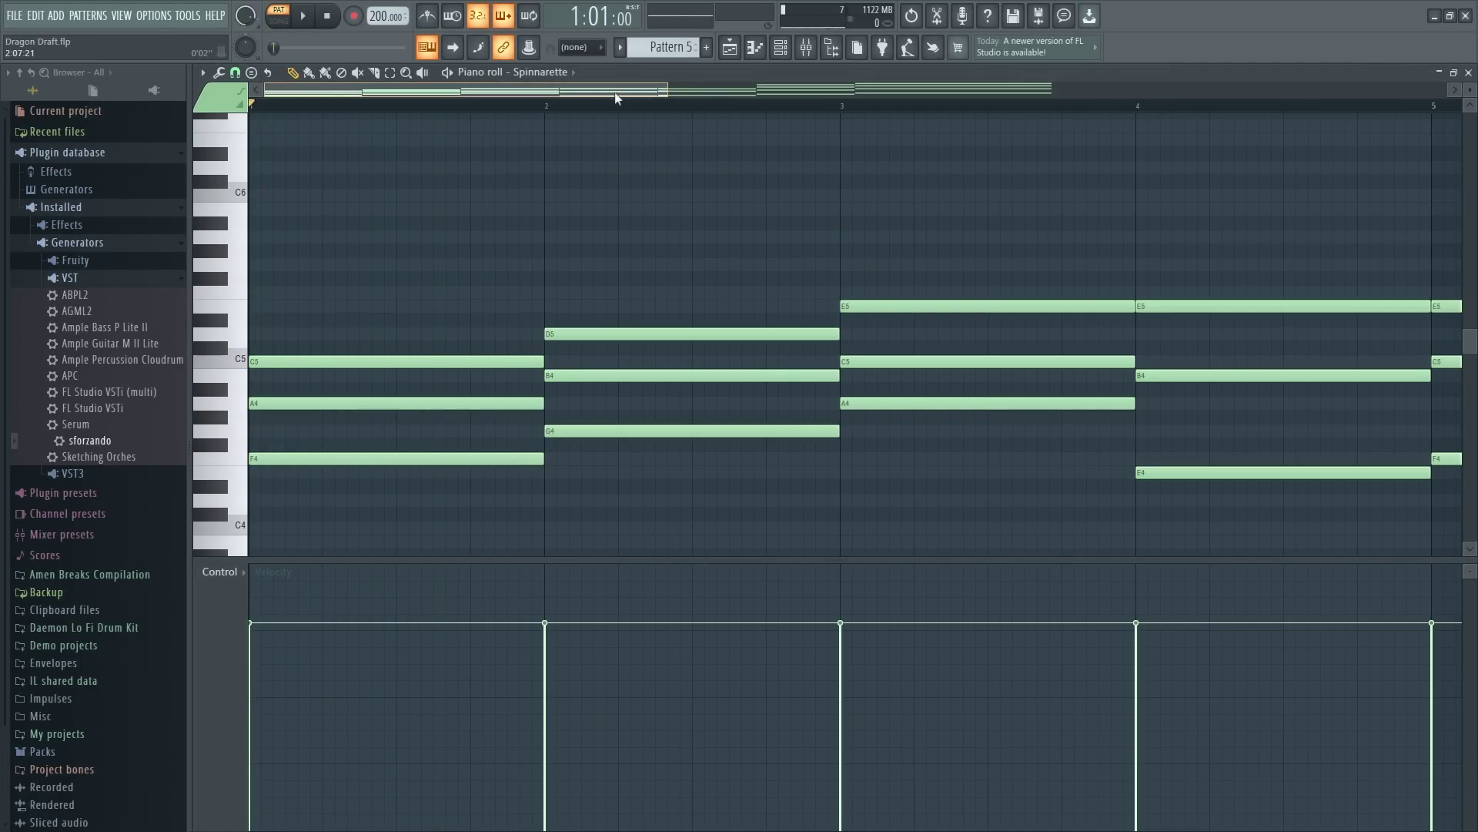
pyautogui.scroll(3, 479, 110)
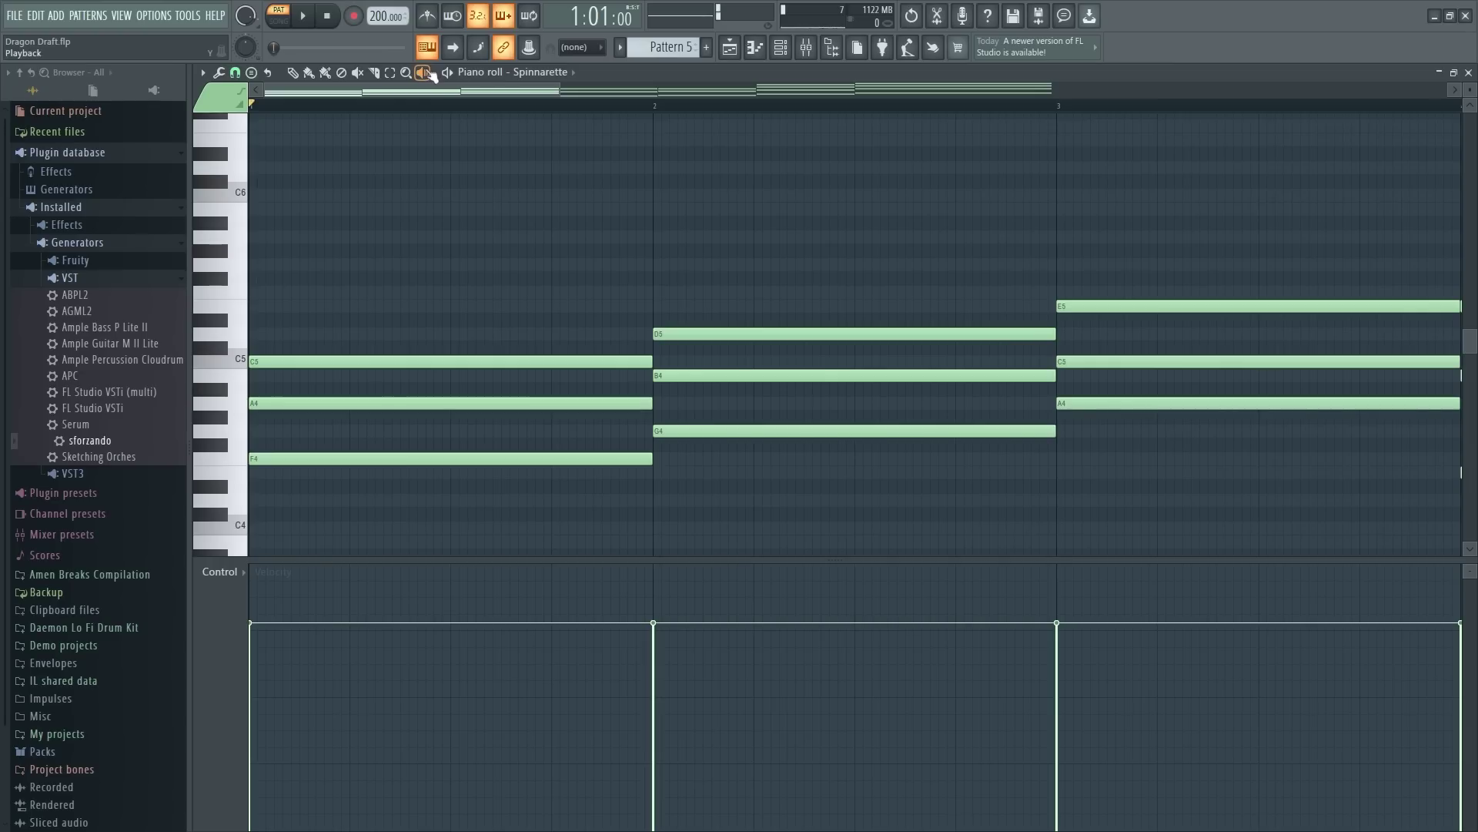
# Step: Scrub across the first three triads with the Playback tool to hear them in sequence
pyautogui.moveTo(572, 222); pyautogui.dragTo(1132, 280)
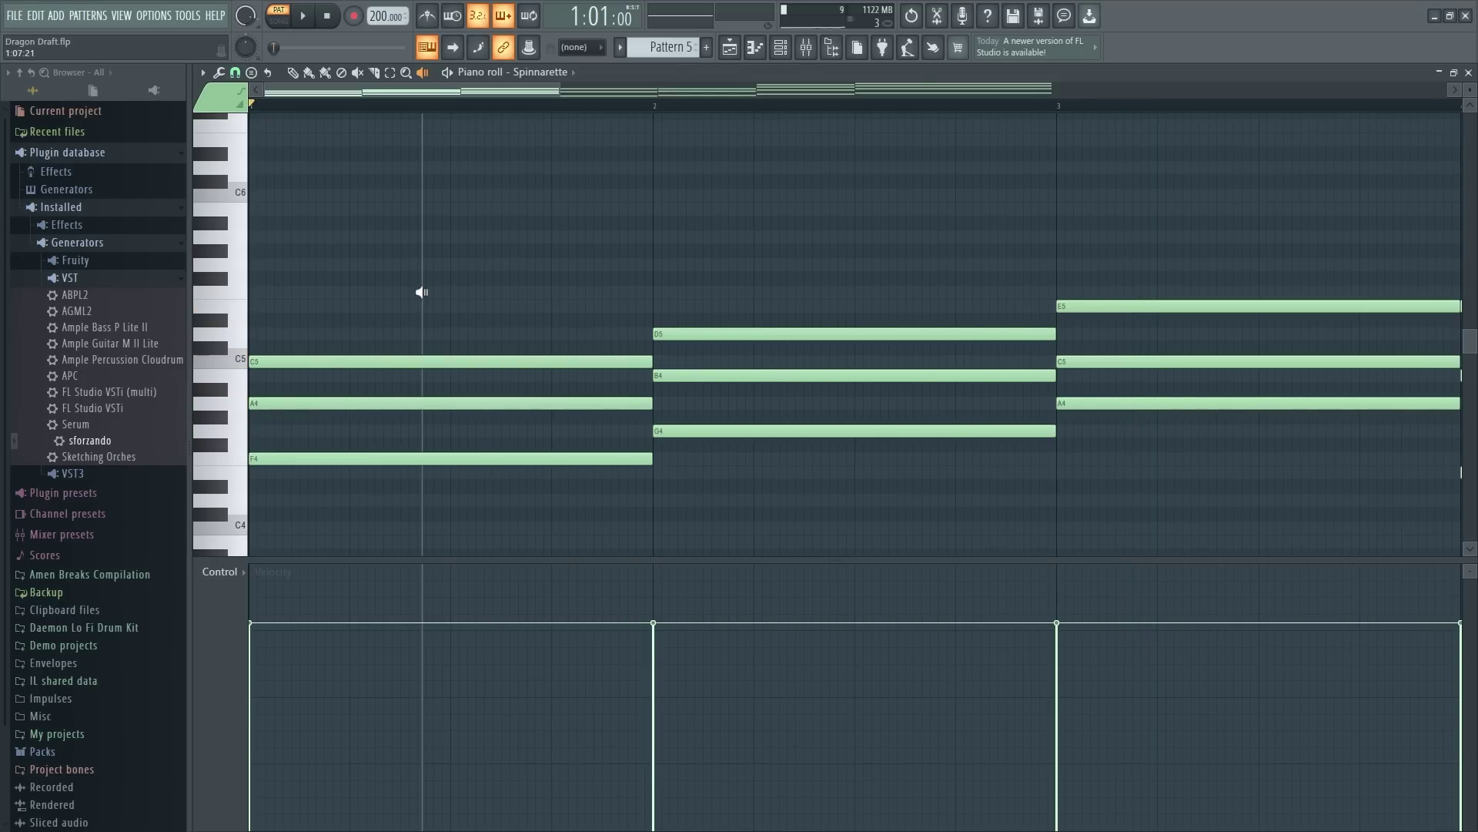
pyautogui.moveTo(420, 292); pyautogui.dragTo(1119, 277)
pyautogui.moveTo(373, 320); pyautogui.dragTo(1112, 305)
# Step: Add a one-bar E5 note on top of the first chord in the piano roll
pyautogui.click(297, 75)
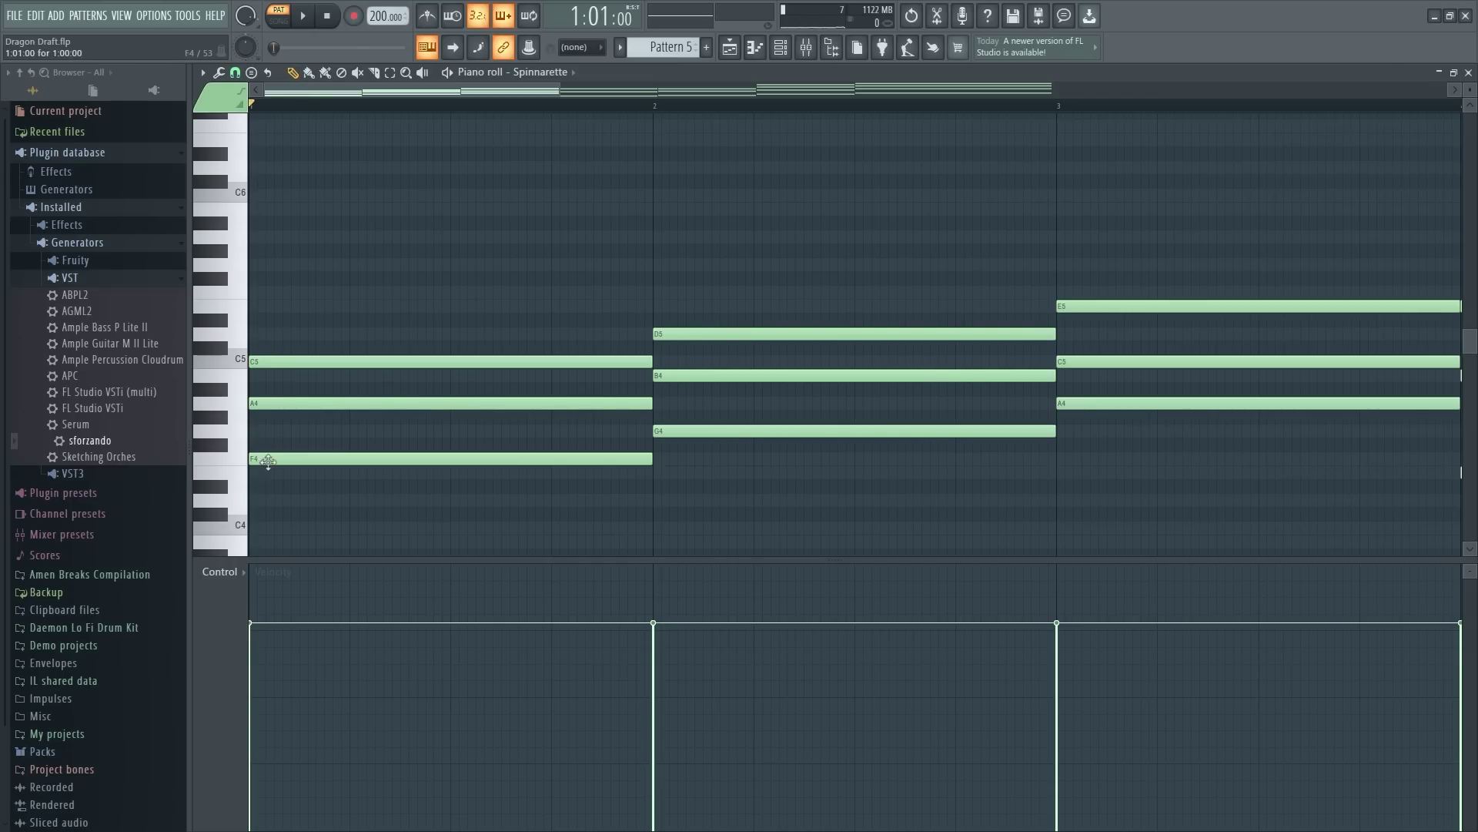
pyautogui.click(263, 292)
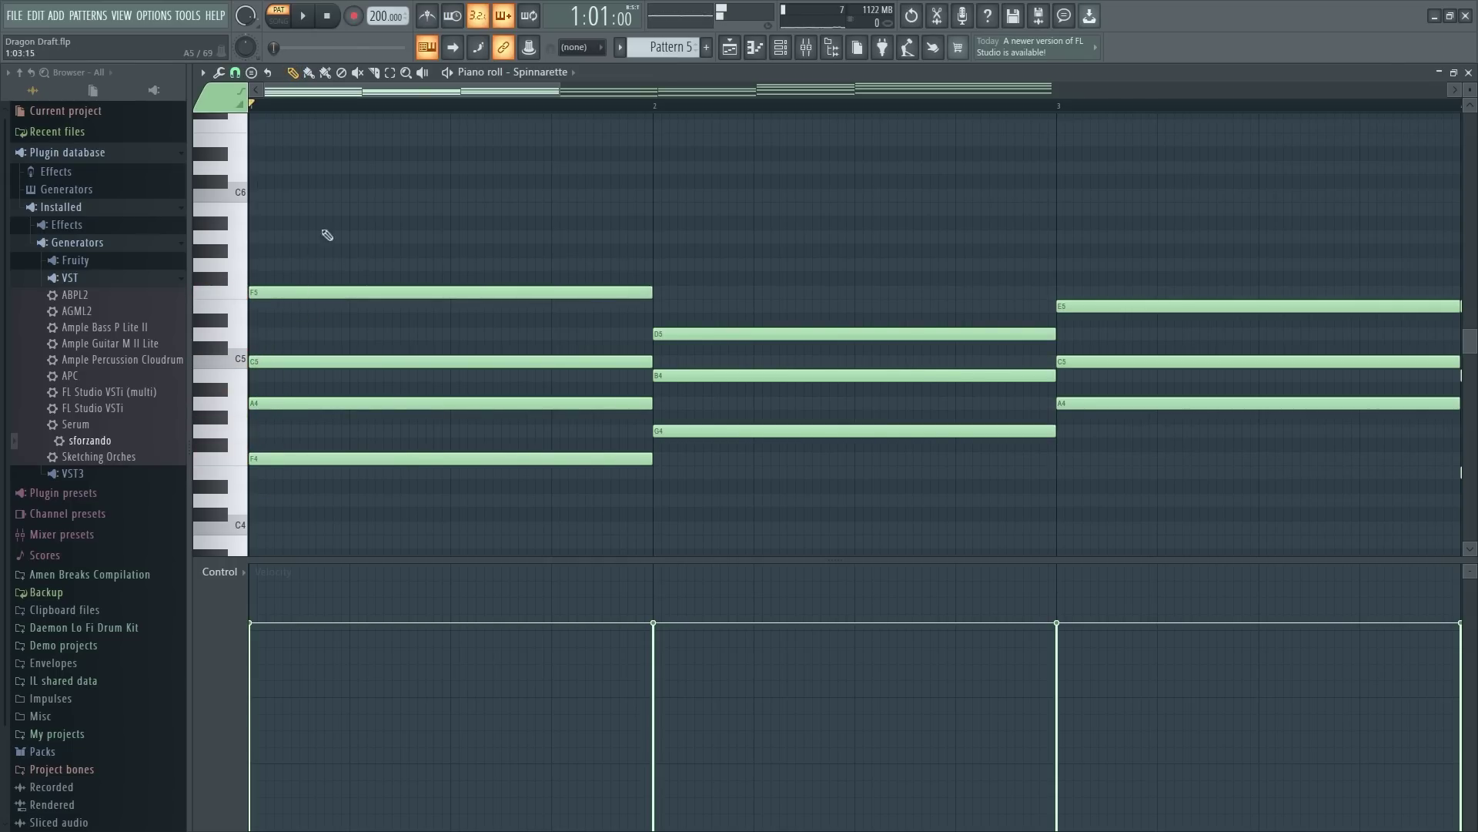
pyautogui.moveTo(409, 278); pyautogui.dragTo(403, 274)
pyautogui.click(294, 74)
pyautogui.moveTo(263, 292); pyautogui.dragTo(264, 306)
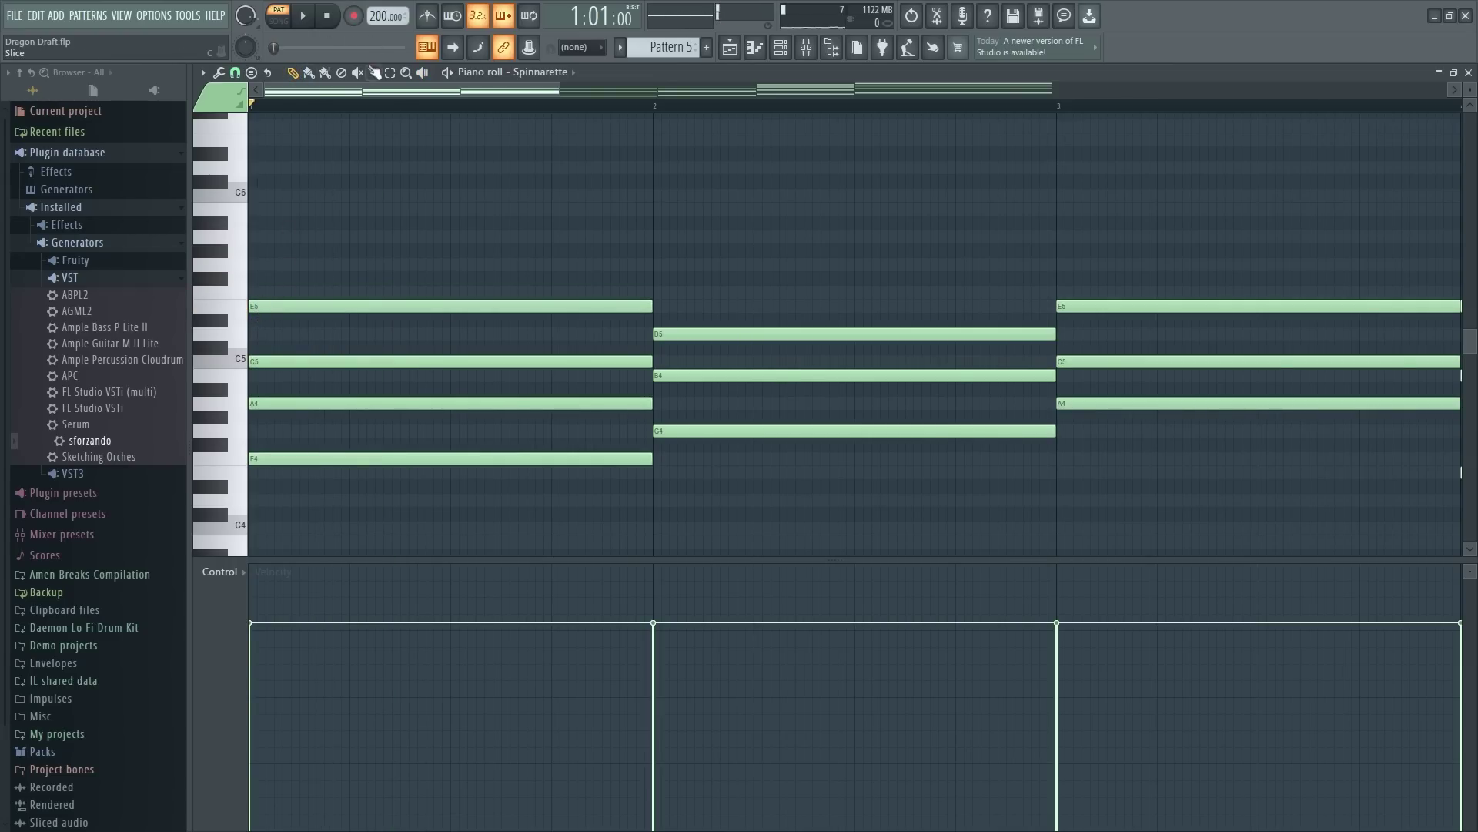
# Step: Audition the first chord with its added E5 note using the Playback tool
pyautogui.click(422, 72)
pyautogui.click(407, 220)
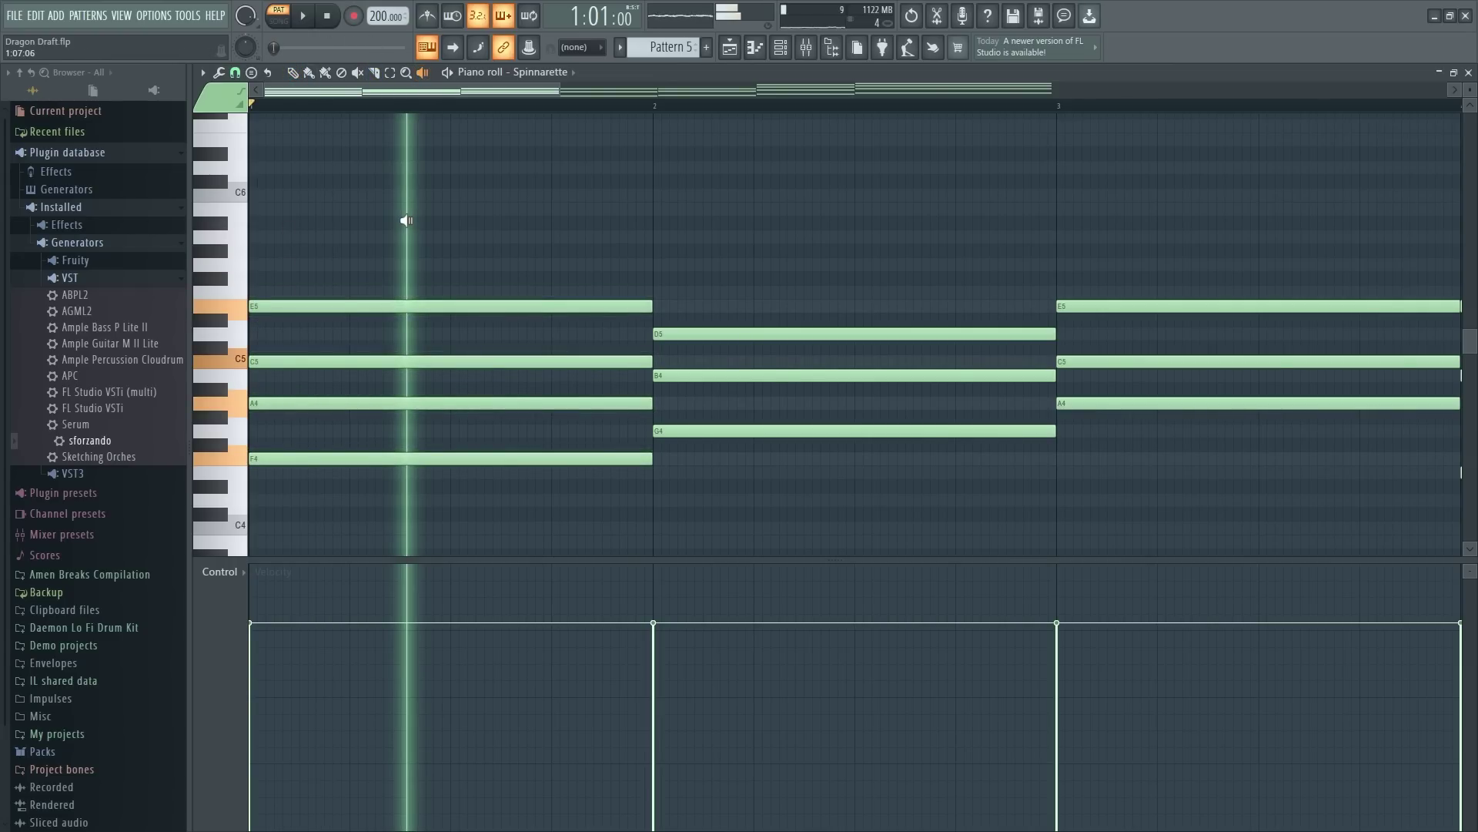
pyautogui.moveTo(407, 220)
pyautogui.mouseDown()
pyautogui.moveTo(562, 221)
pyautogui.moveTo(487, 221)
pyautogui.mouseUp()
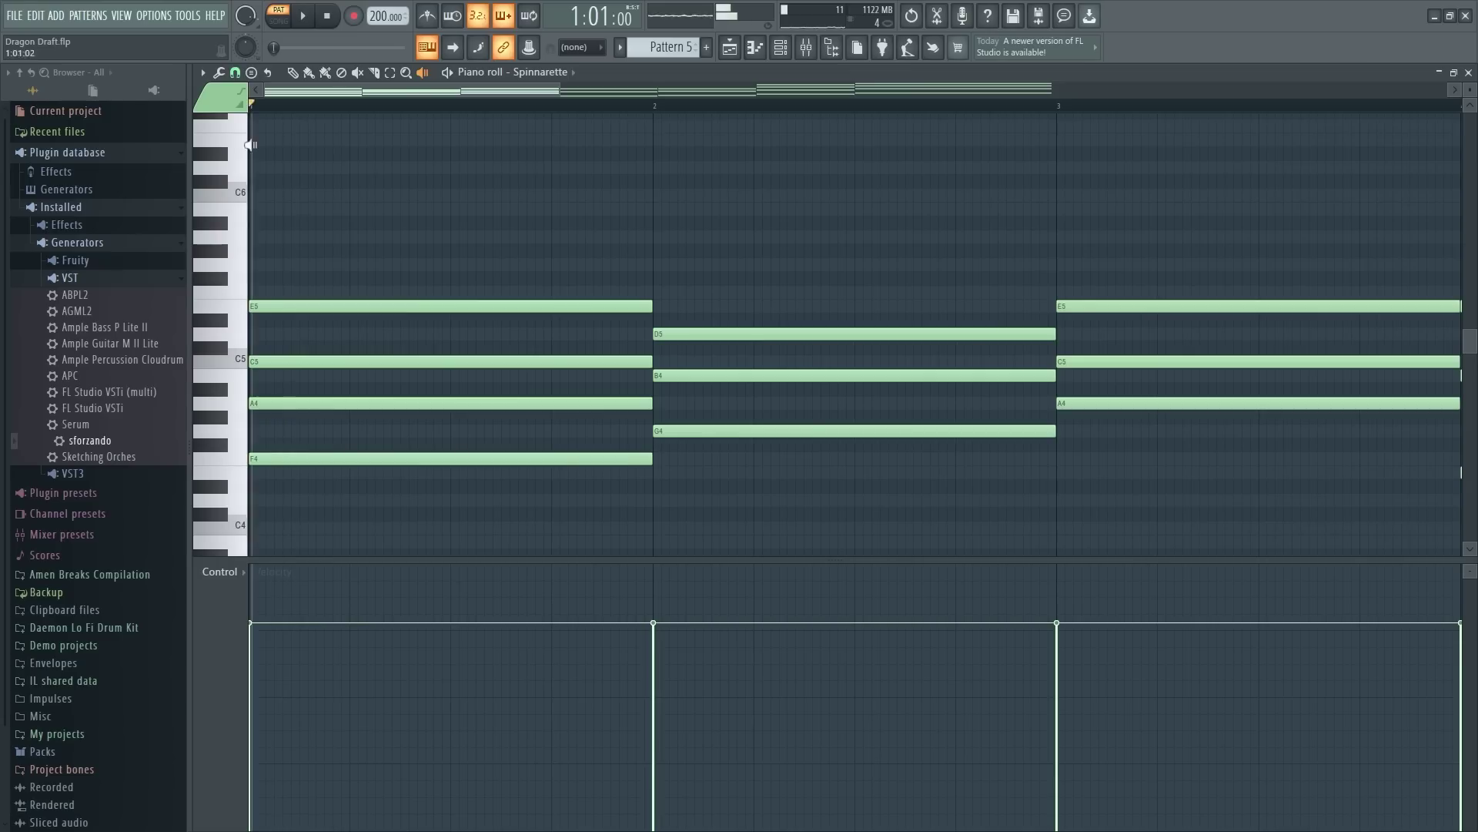
pyautogui.click(293, 73)
pyautogui.press('y')
pyautogui.moveTo(416, 182)
pyautogui.mouseDown()
pyautogui.moveTo(313, 126)
pyautogui.moveTo(293, 142)
pyautogui.mouseUp()
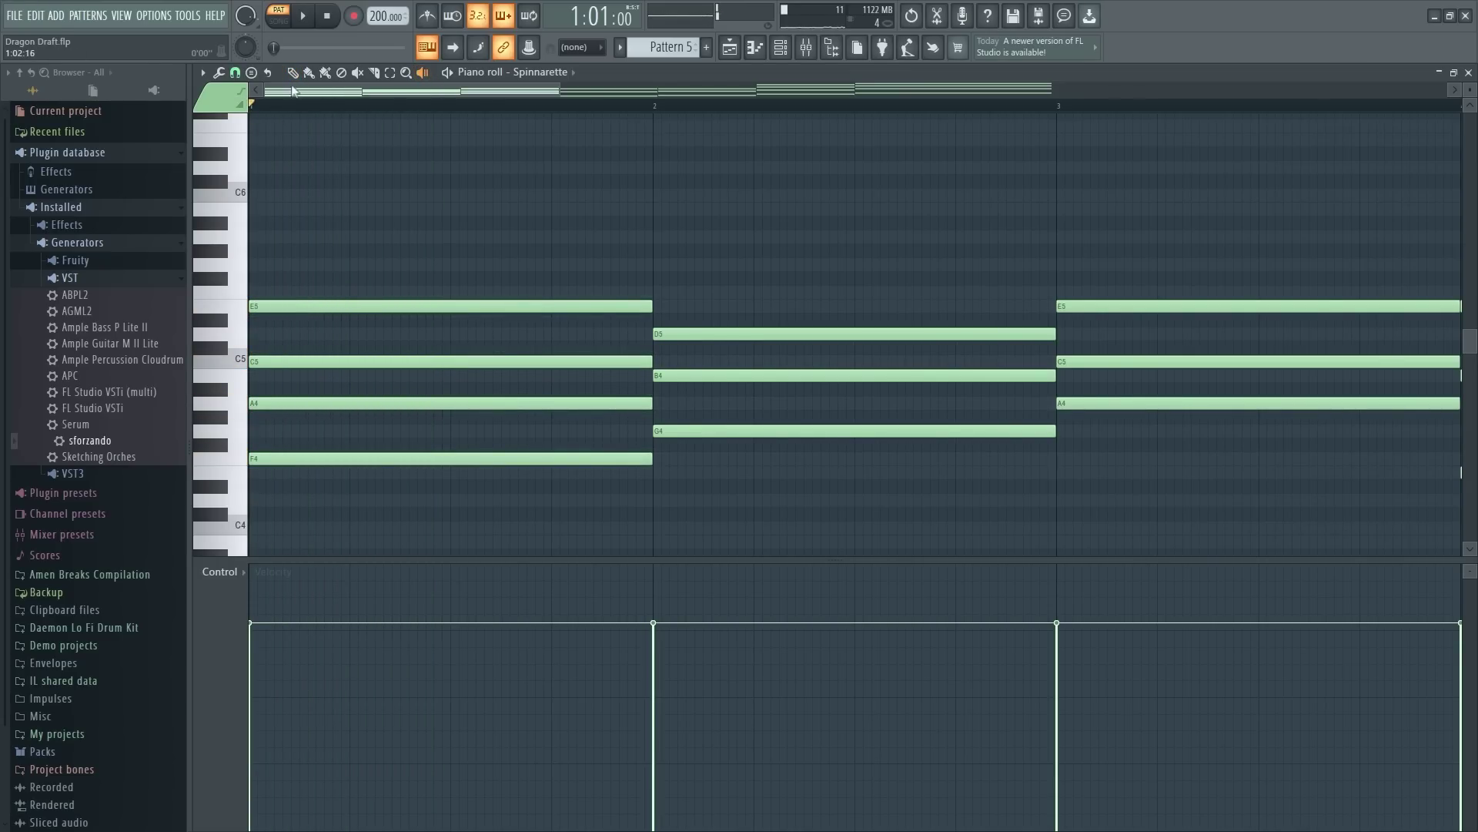
# Step: Delete the A4 note from the first chord
pyautogui.click(294, 73)
pyautogui.rightClick(329, 405)
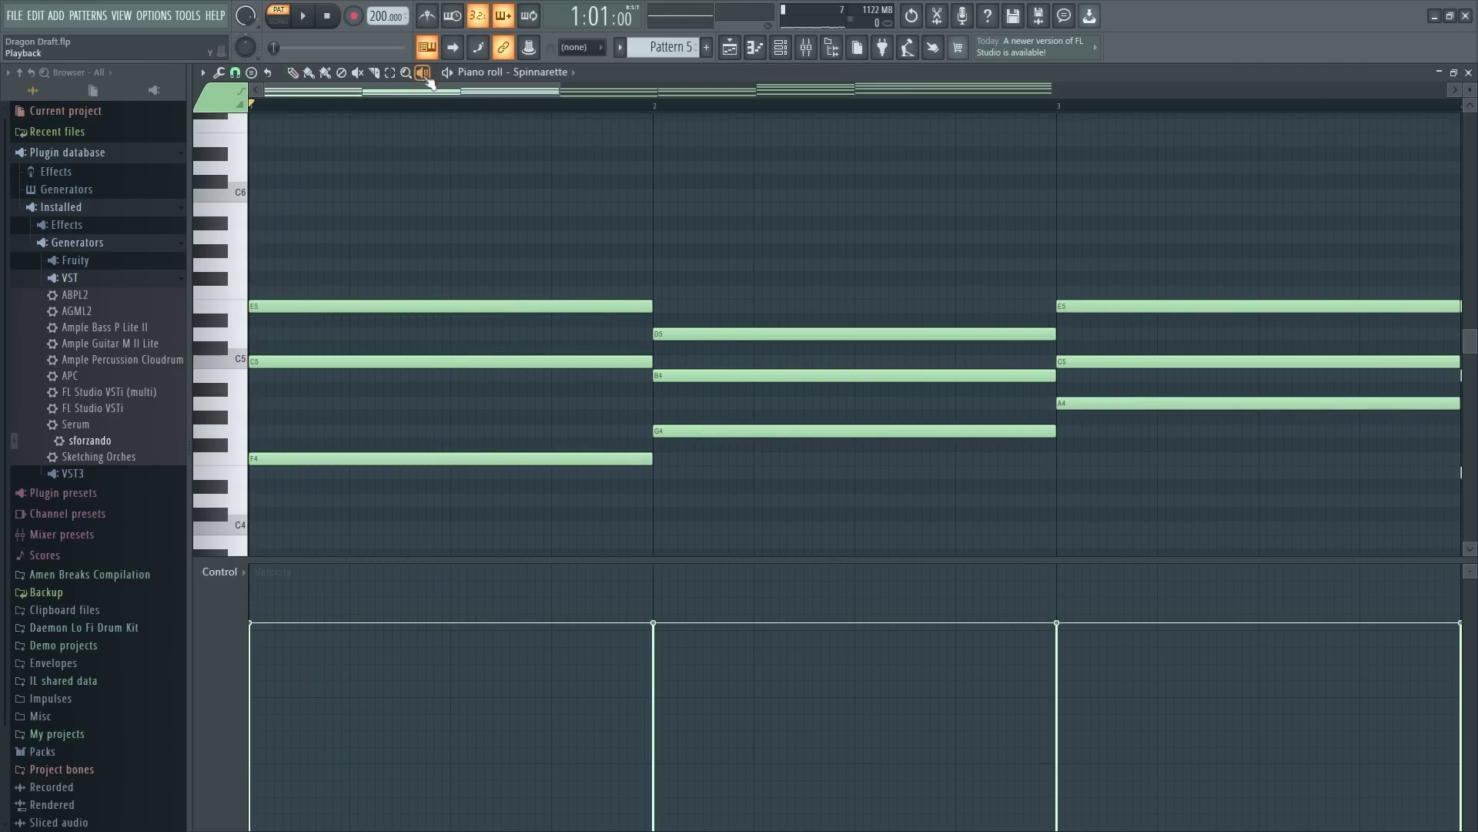
# Step: Move the second chord's B4 note up to G5 and audition the voicing with the Playback tool
pyautogui.moveTo(393, 201); pyautogui.dragTo(395, 201)
pyautogui.moveTo(700, 373); pyautogui.dragTo(697, 263)
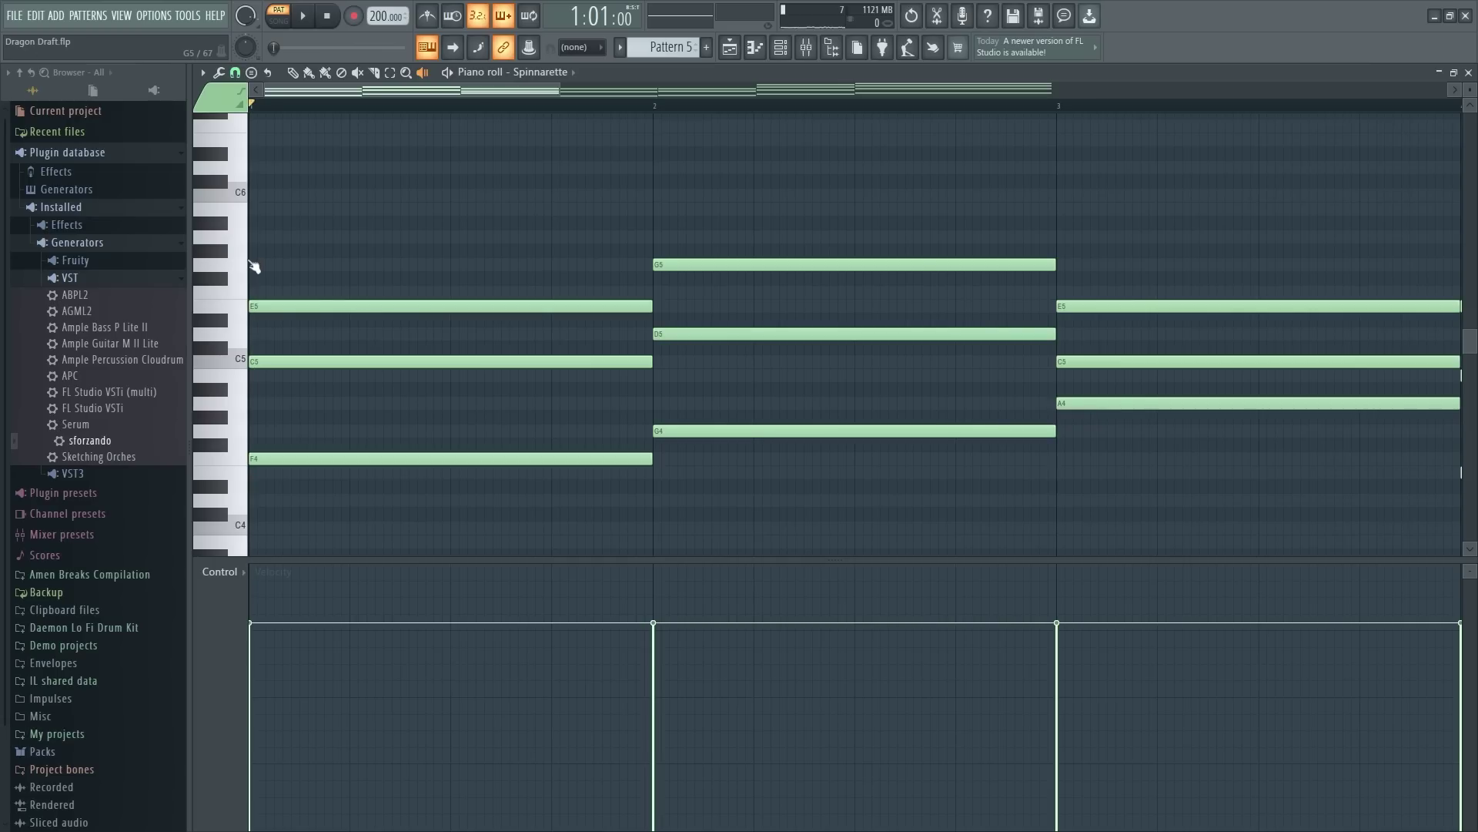
pyautogui.moveTo(255, 247); pyautogui.dragTo(529, 125)
# Step: Add a one-bar A5 note to the bar 3 chord, delete its C5 note, and play back the revised chords
pyautogui.hscroll(3, 530, 93)
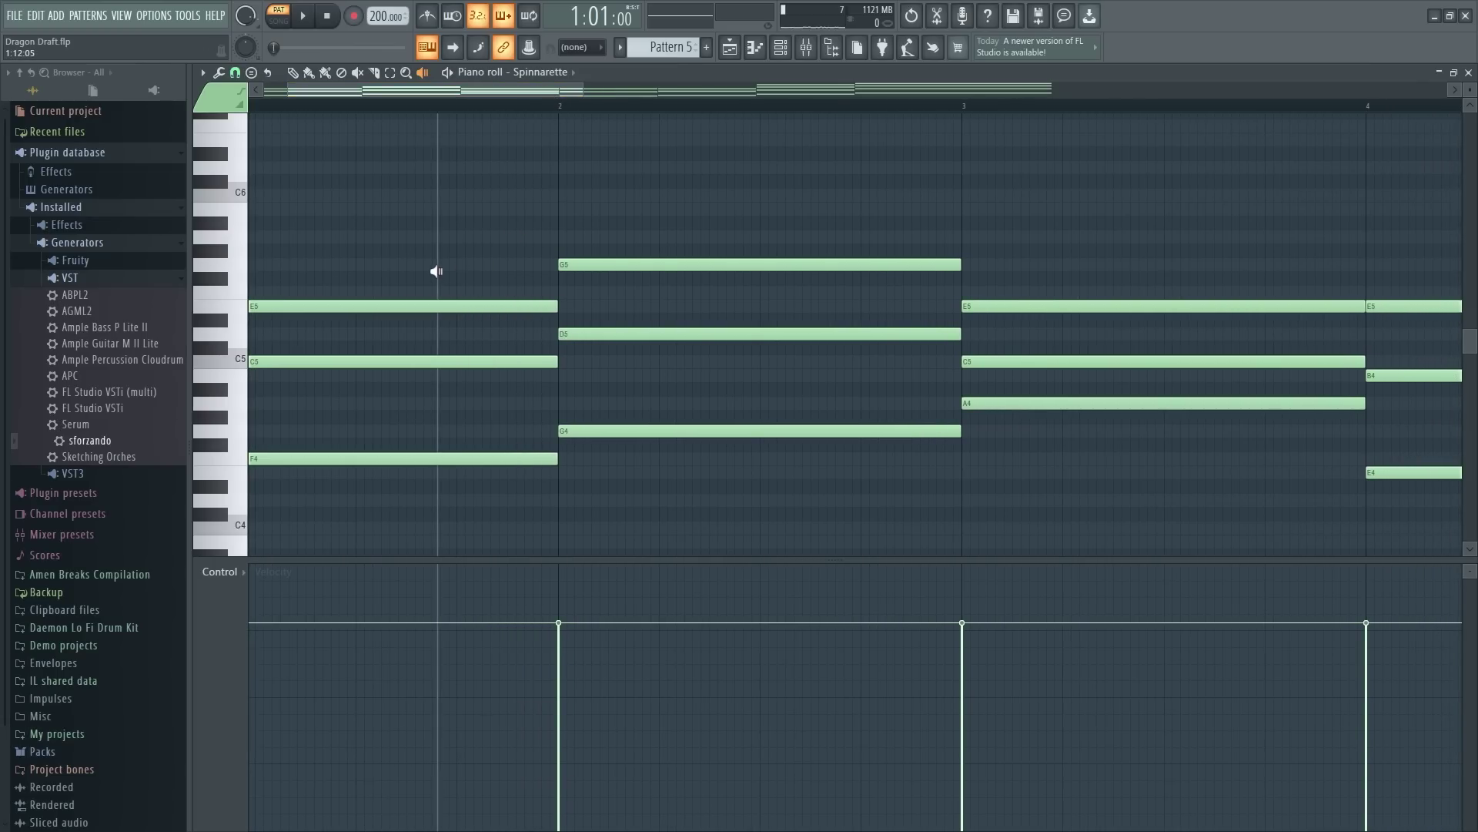
pyautogui.hscroll(6, 432, 270)
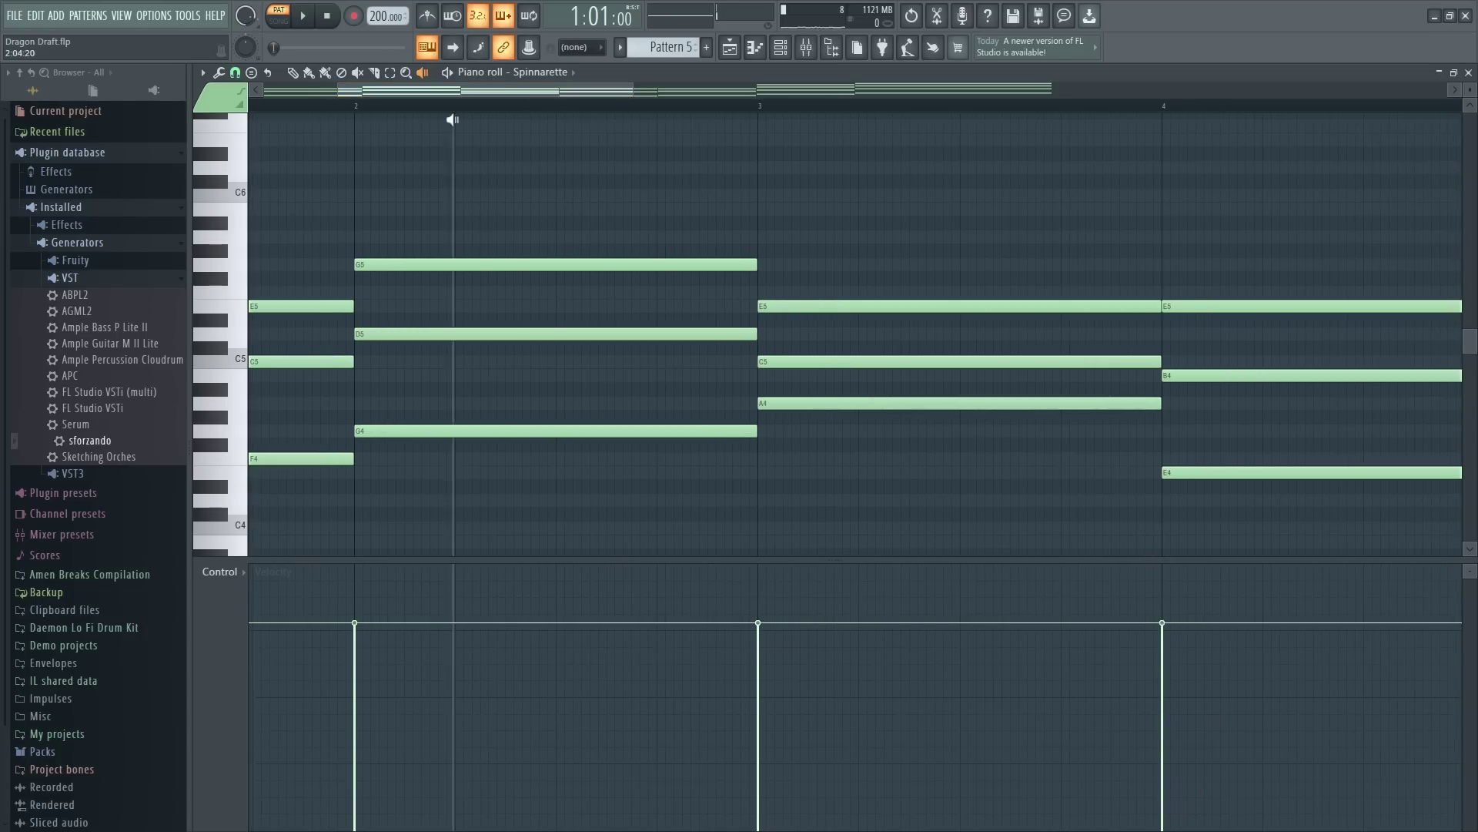
pyautogui.click(759, 238)
pyautogui.rightClick(782, 367)
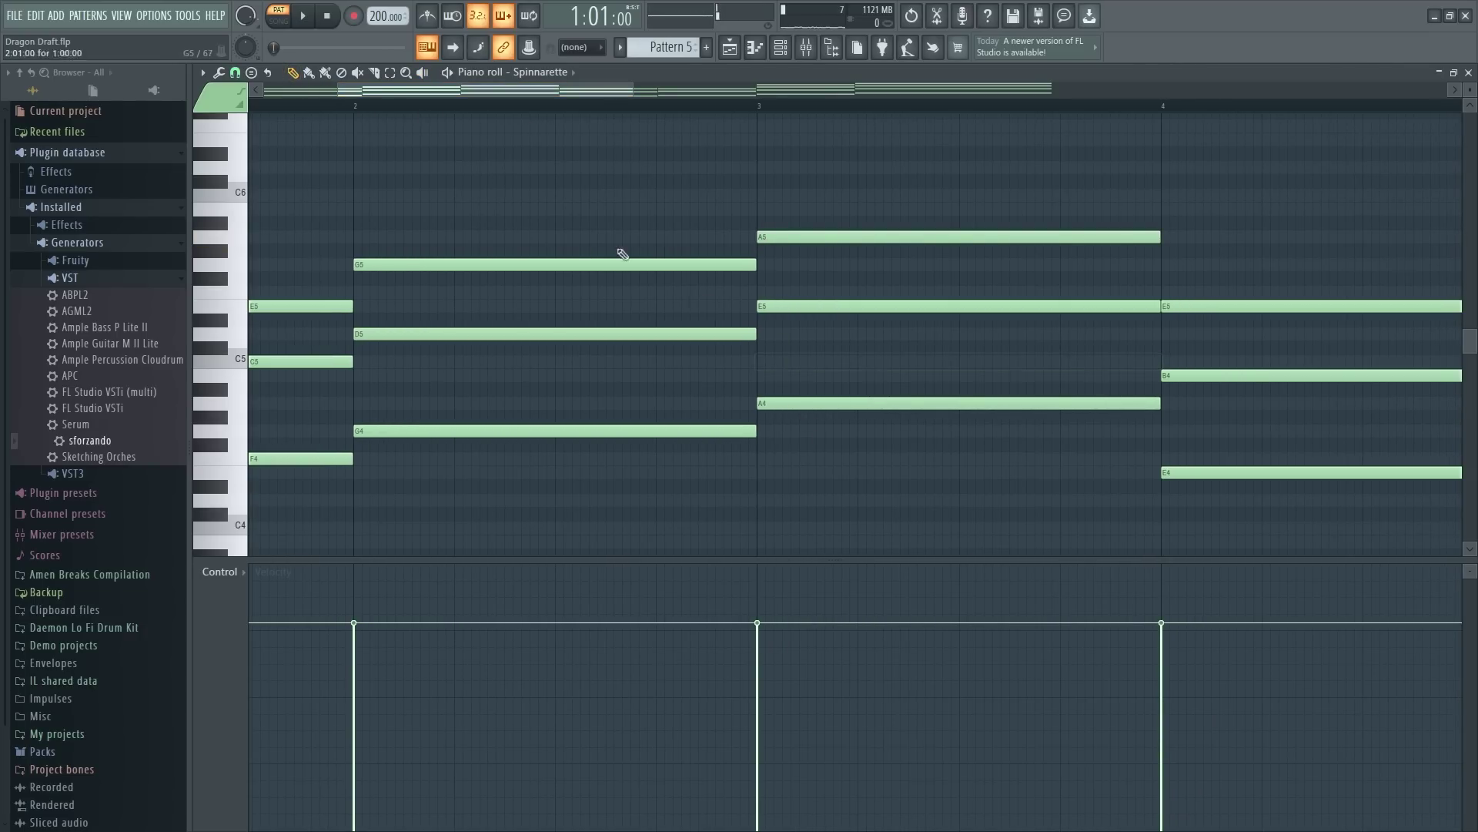
pyautogui.press('space')
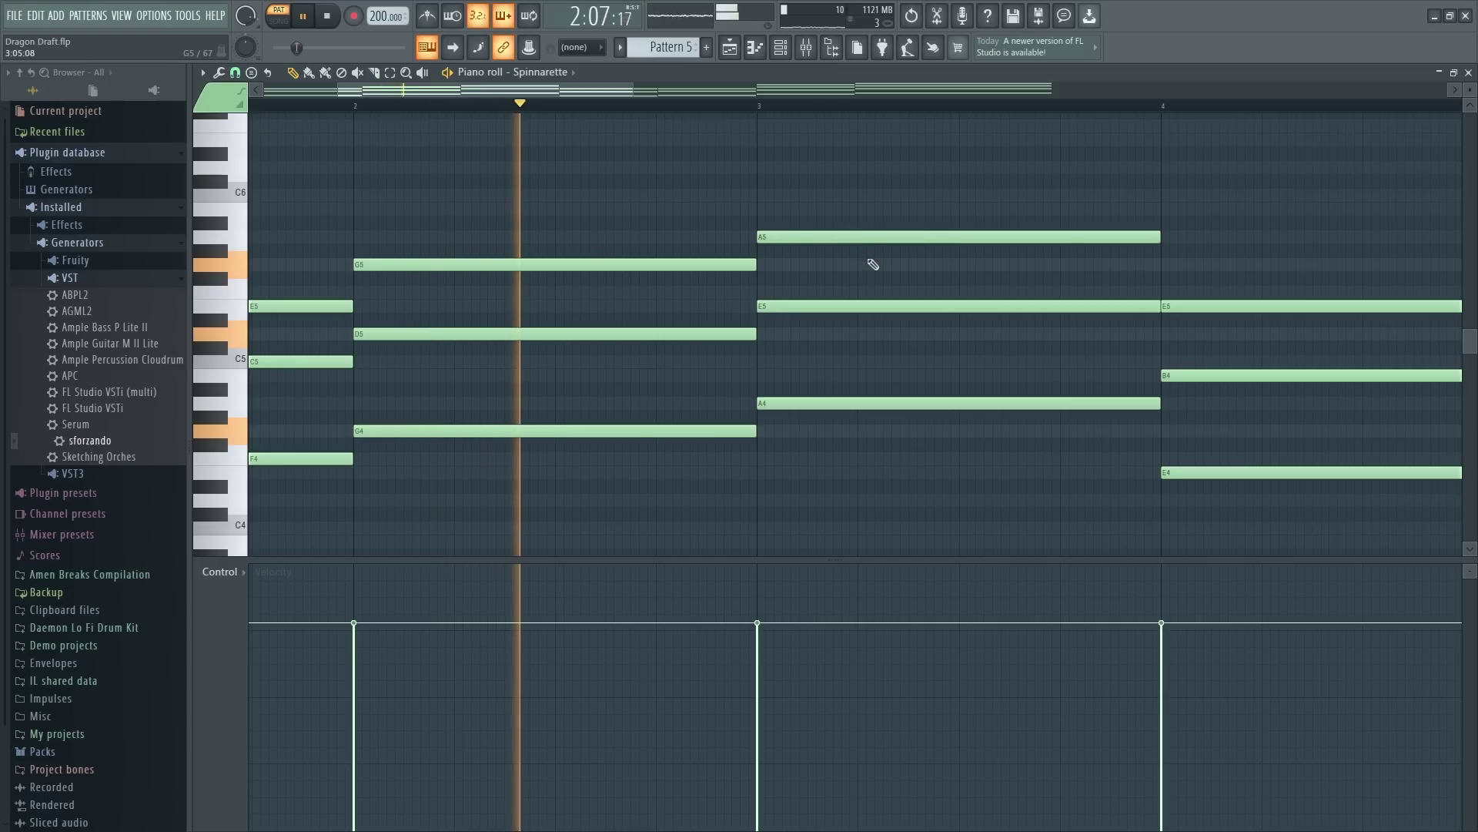
pyautogui.press('space')
# Step: Play the full eight-bar chord pattern with the bar 3 chord held for two bars
pyautogui.scroll(-3, 567, 106)
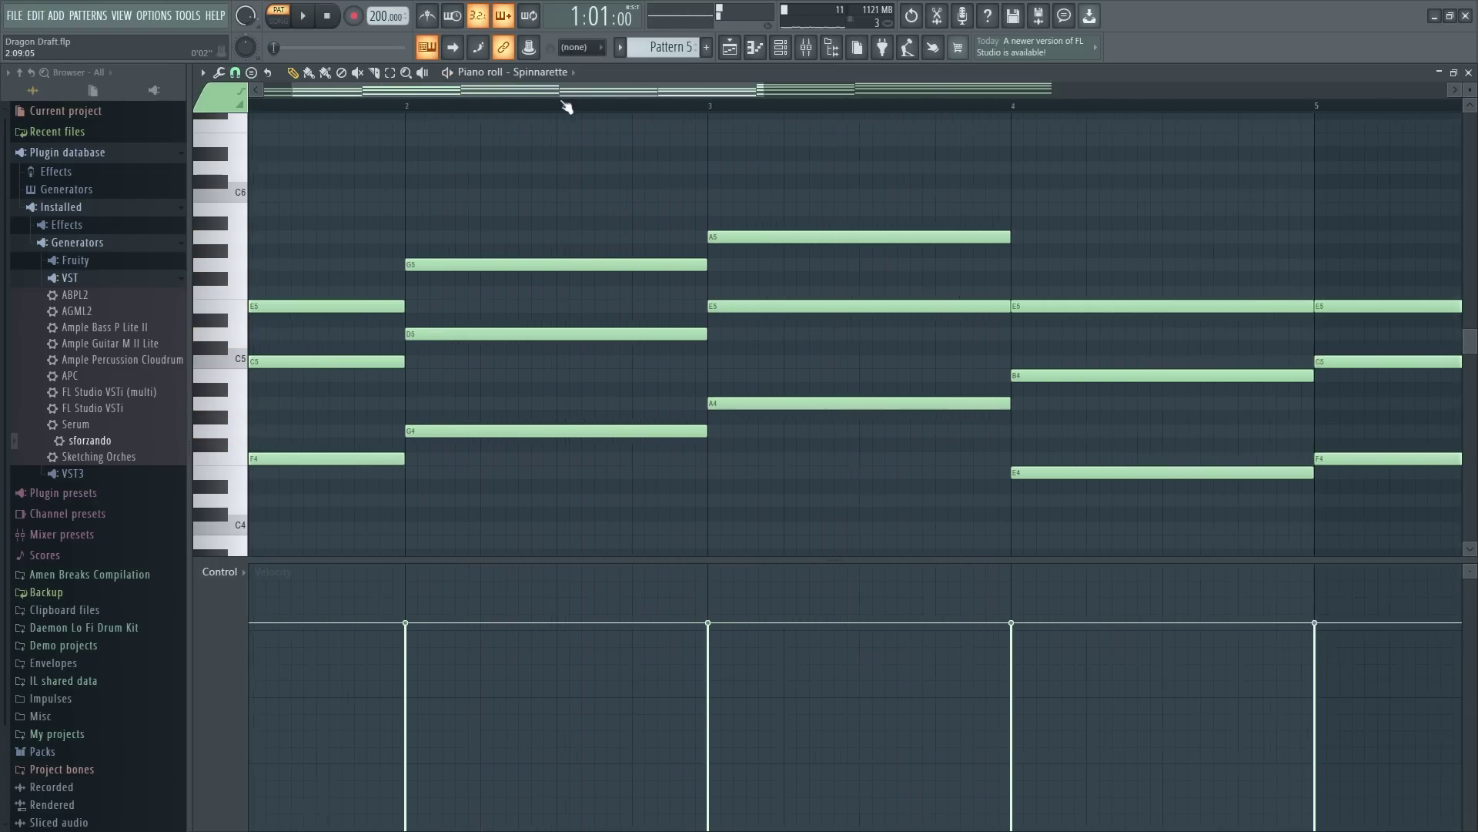
pyautogui.scroll(1, 587, 100)
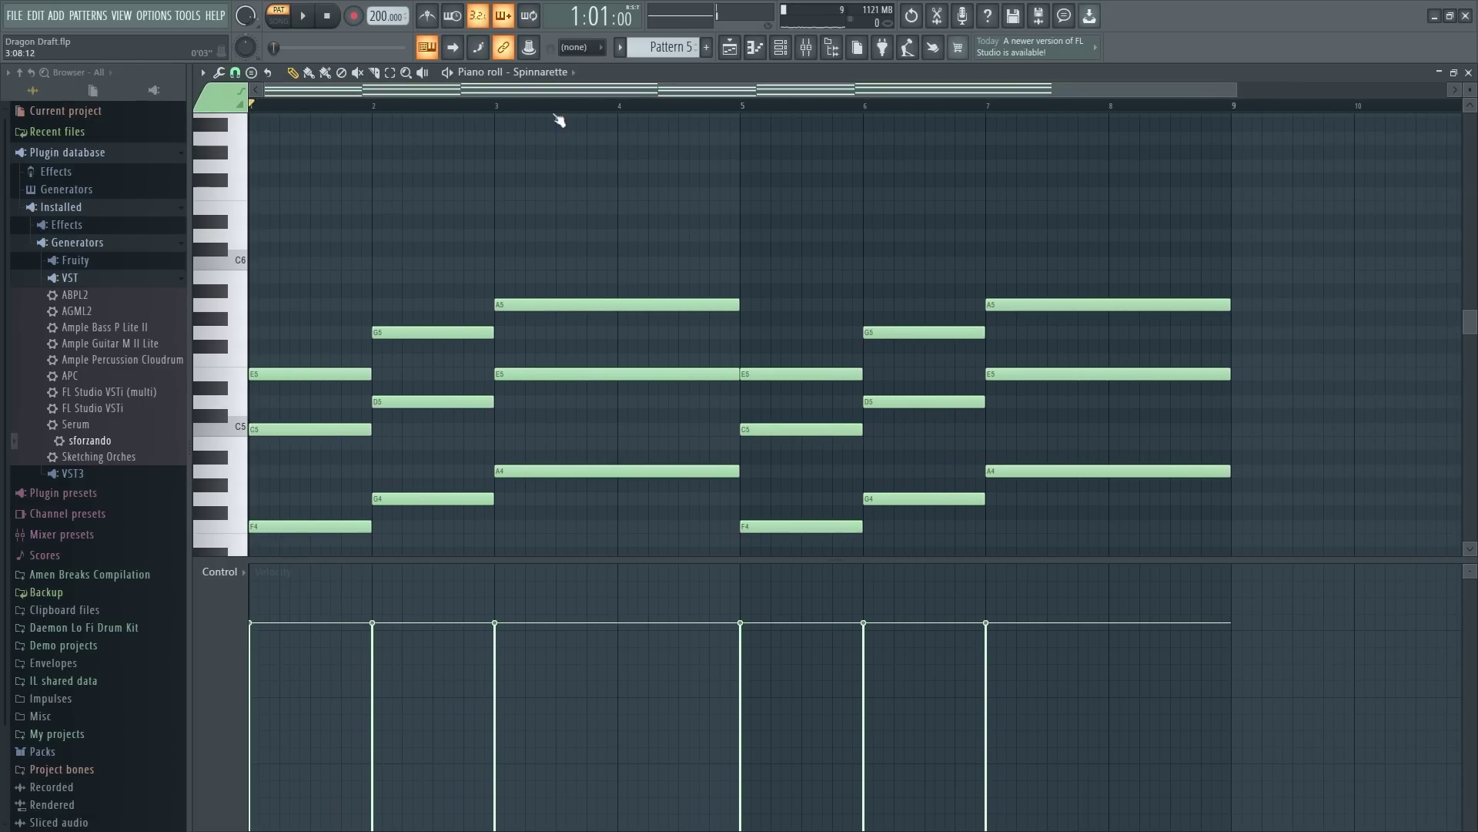
pyautogui.scroll(-1, 521, 117)
pyautogui.press('space')
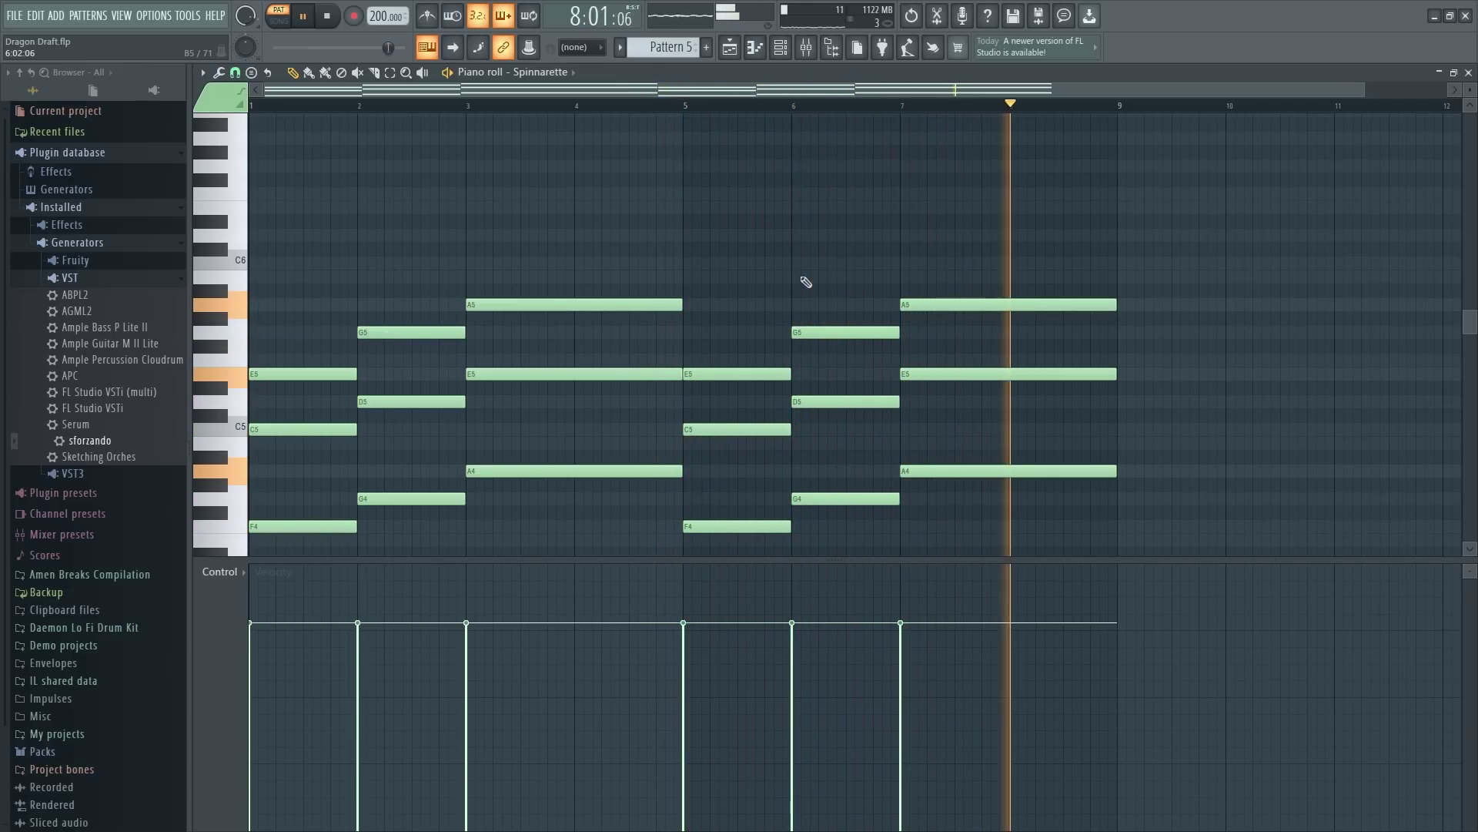
pyautogui.press('space')
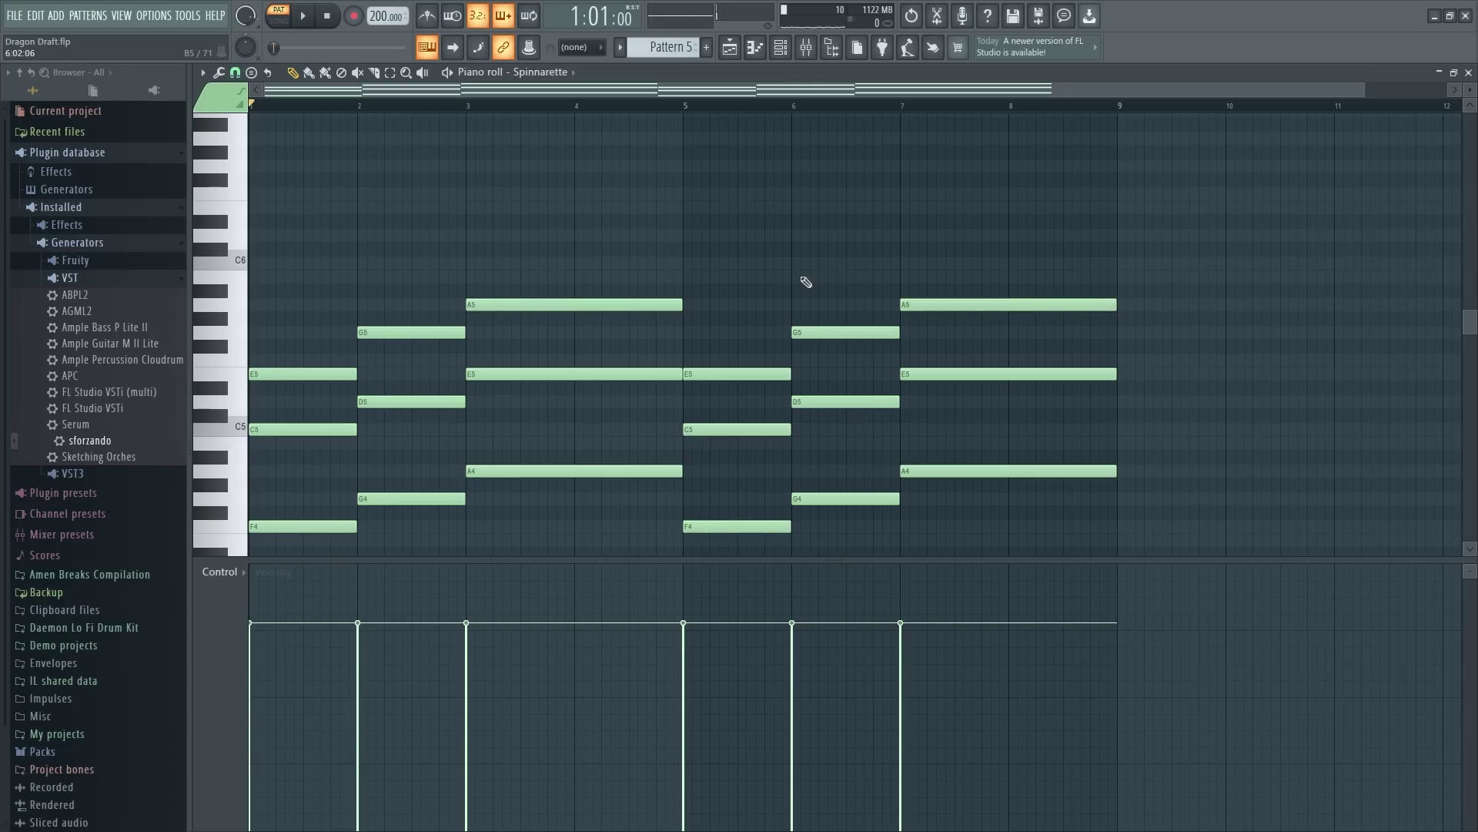
# Step: Shorten the bar 3 chord to one bar and fill bar 4 with an E4, B4 and E5 chord
pyautogui.scroll(-3, 769, 340)
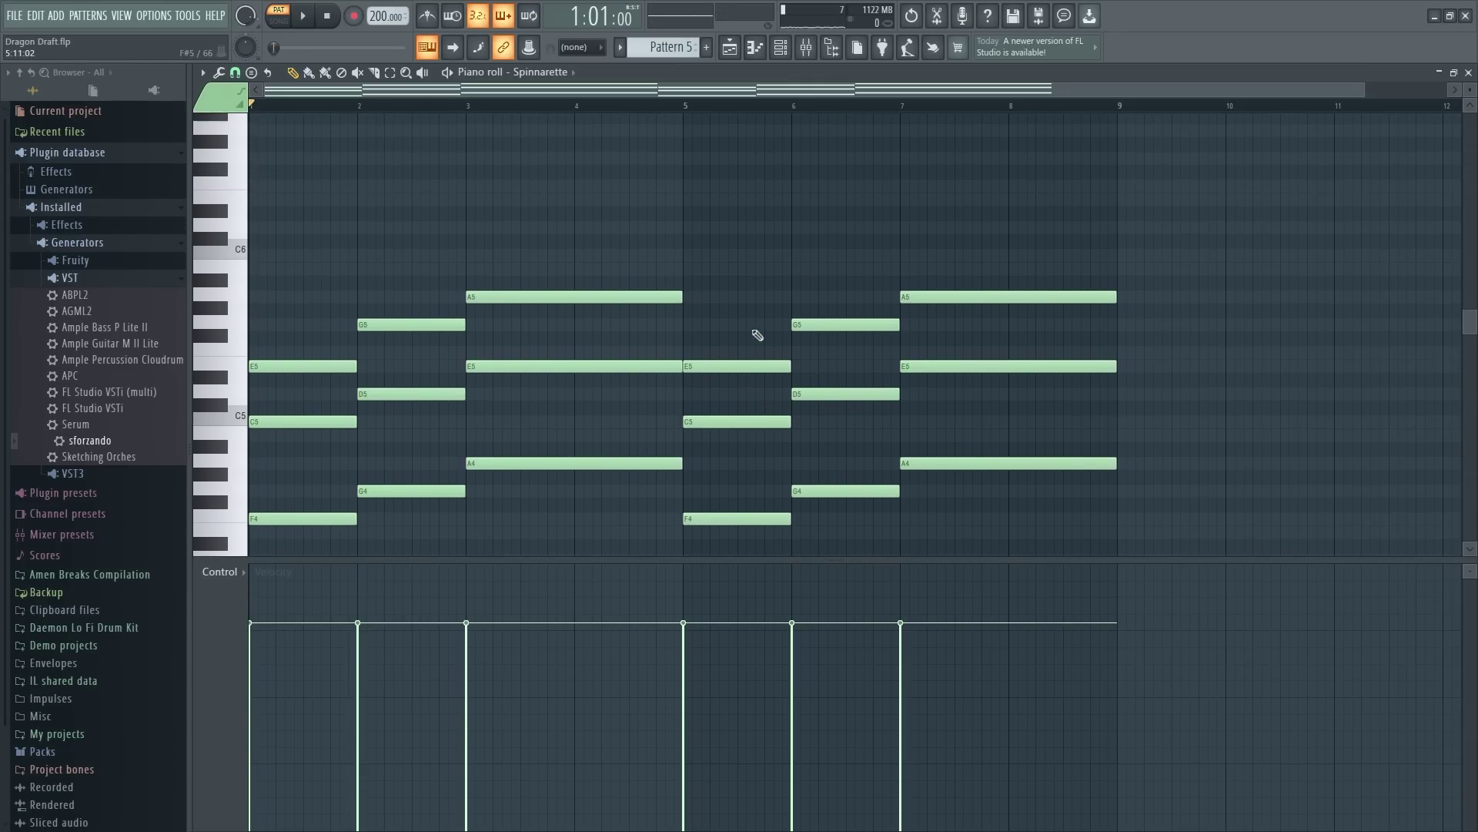
pyautogui.scroll(2, 593, 238)
pyautogui.scroll(2, 618, 111)
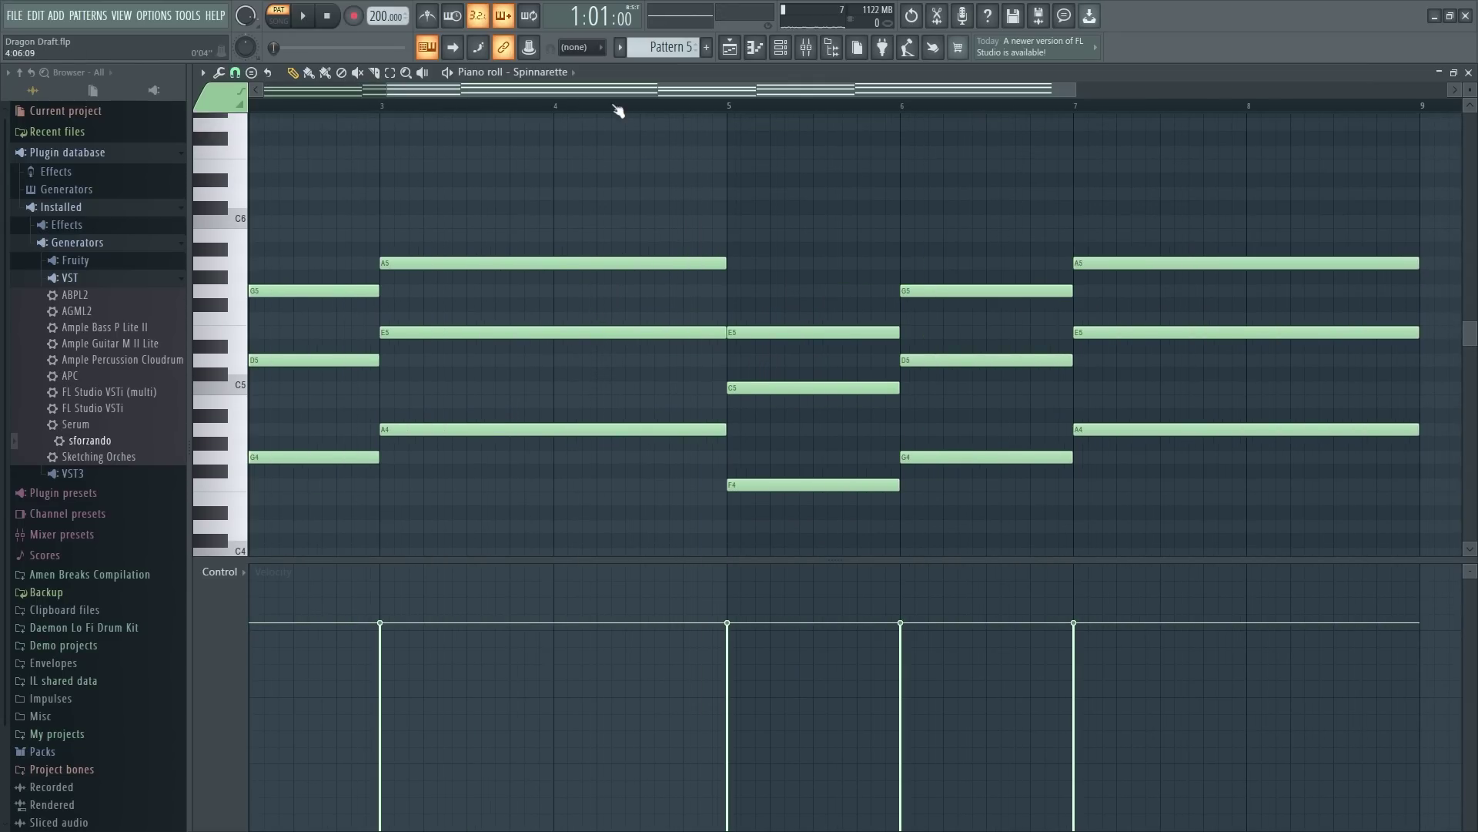
pyautogui.scroll(-2, 535, 117)
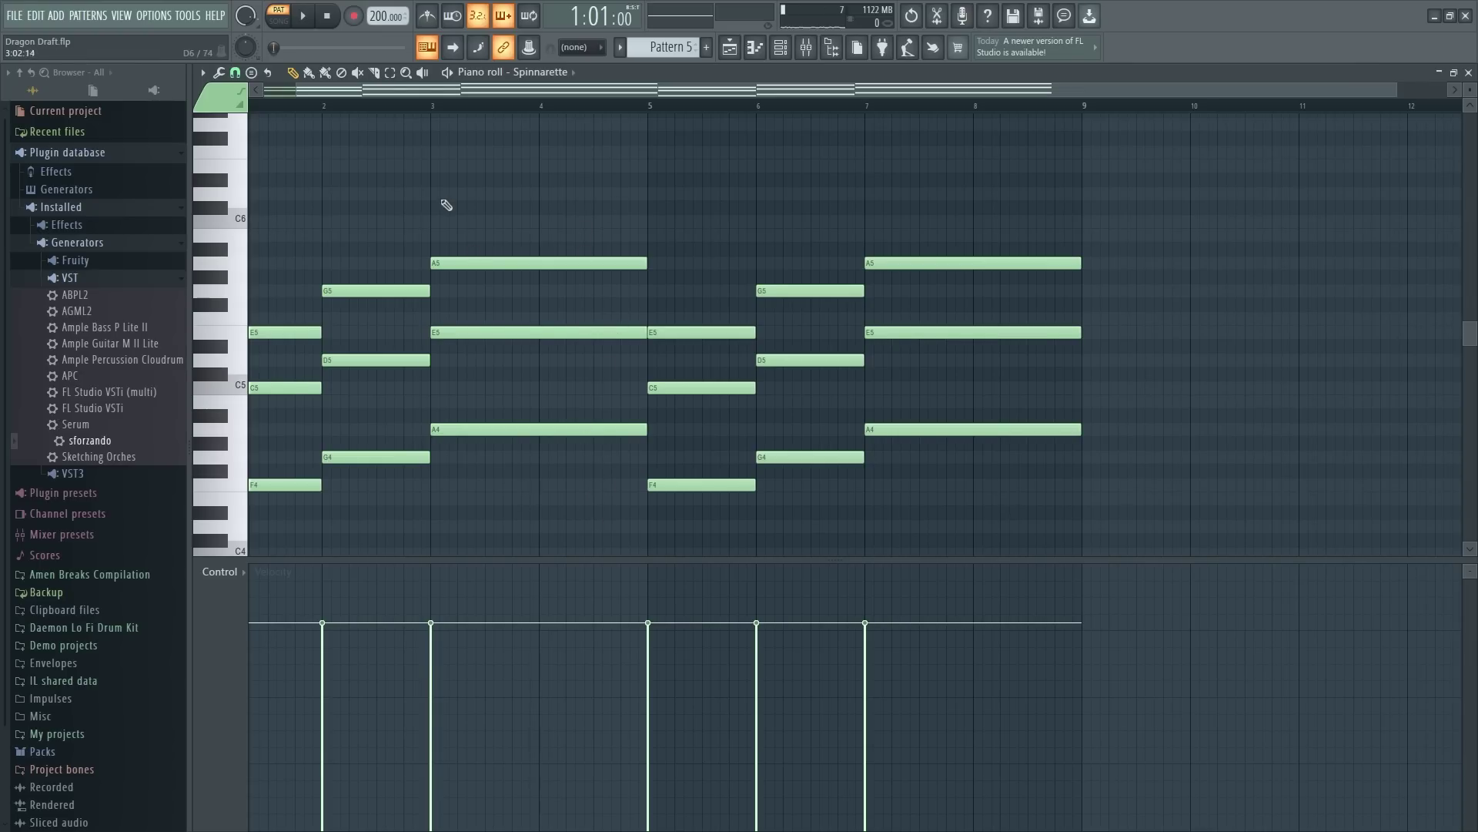
pyautogui.moveTo(588, 132); pyautogui.dragTo(637, 520)
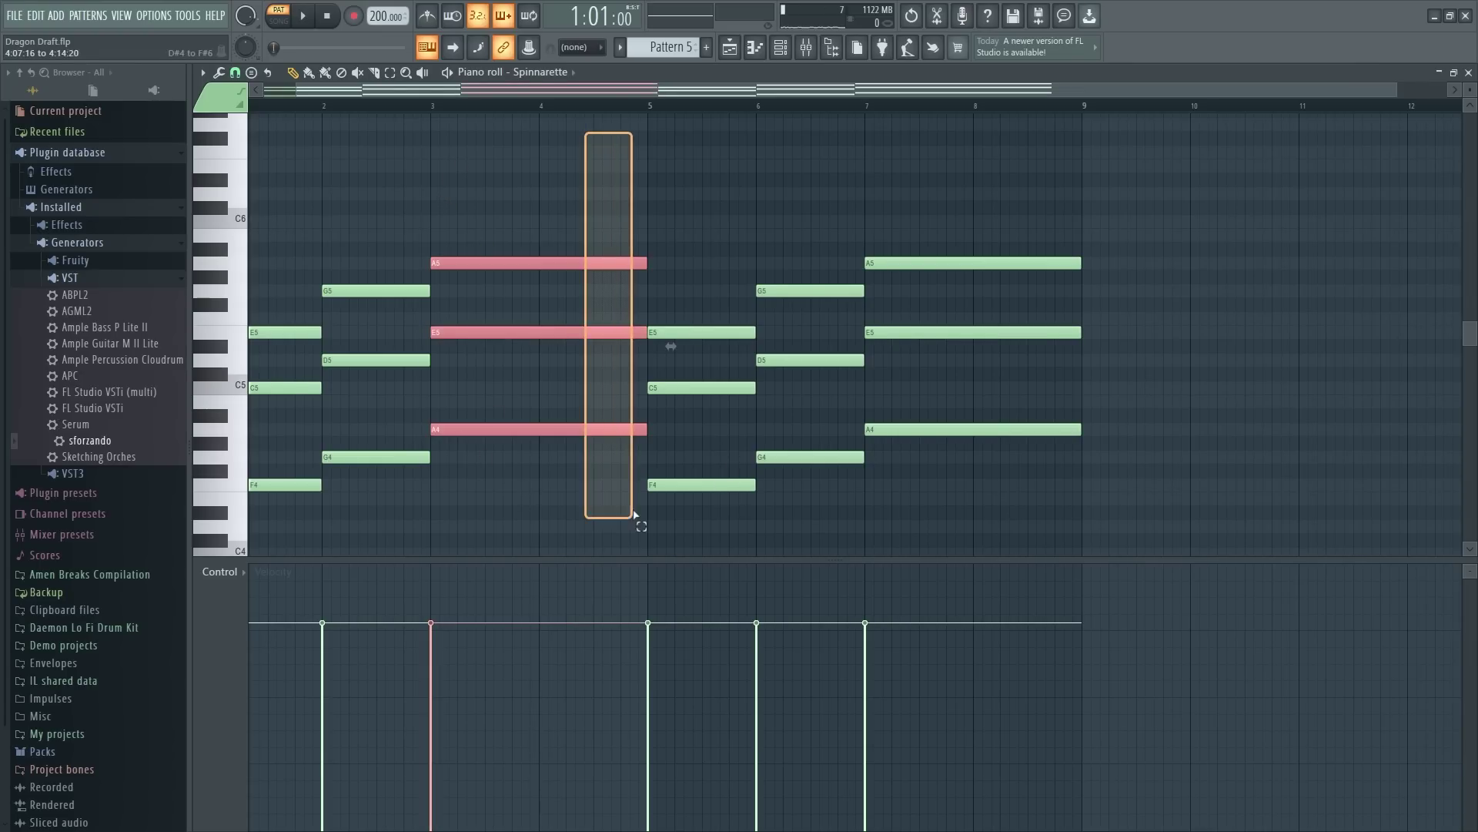
pyautogui.moveTo(646, 429); pyautogui.dragTo(535, 432)
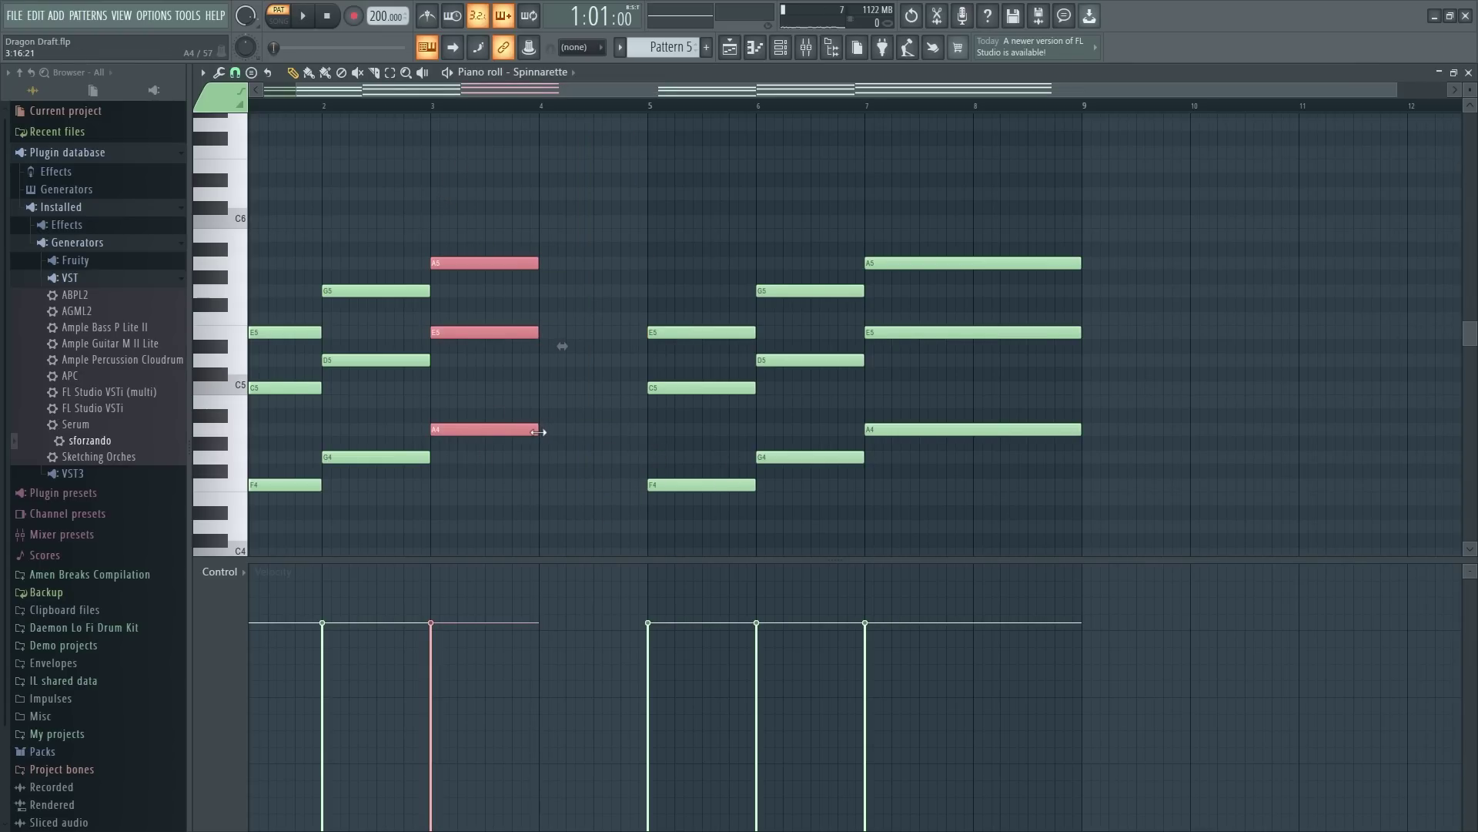
pyautogui.scroll(2, 529, 120)
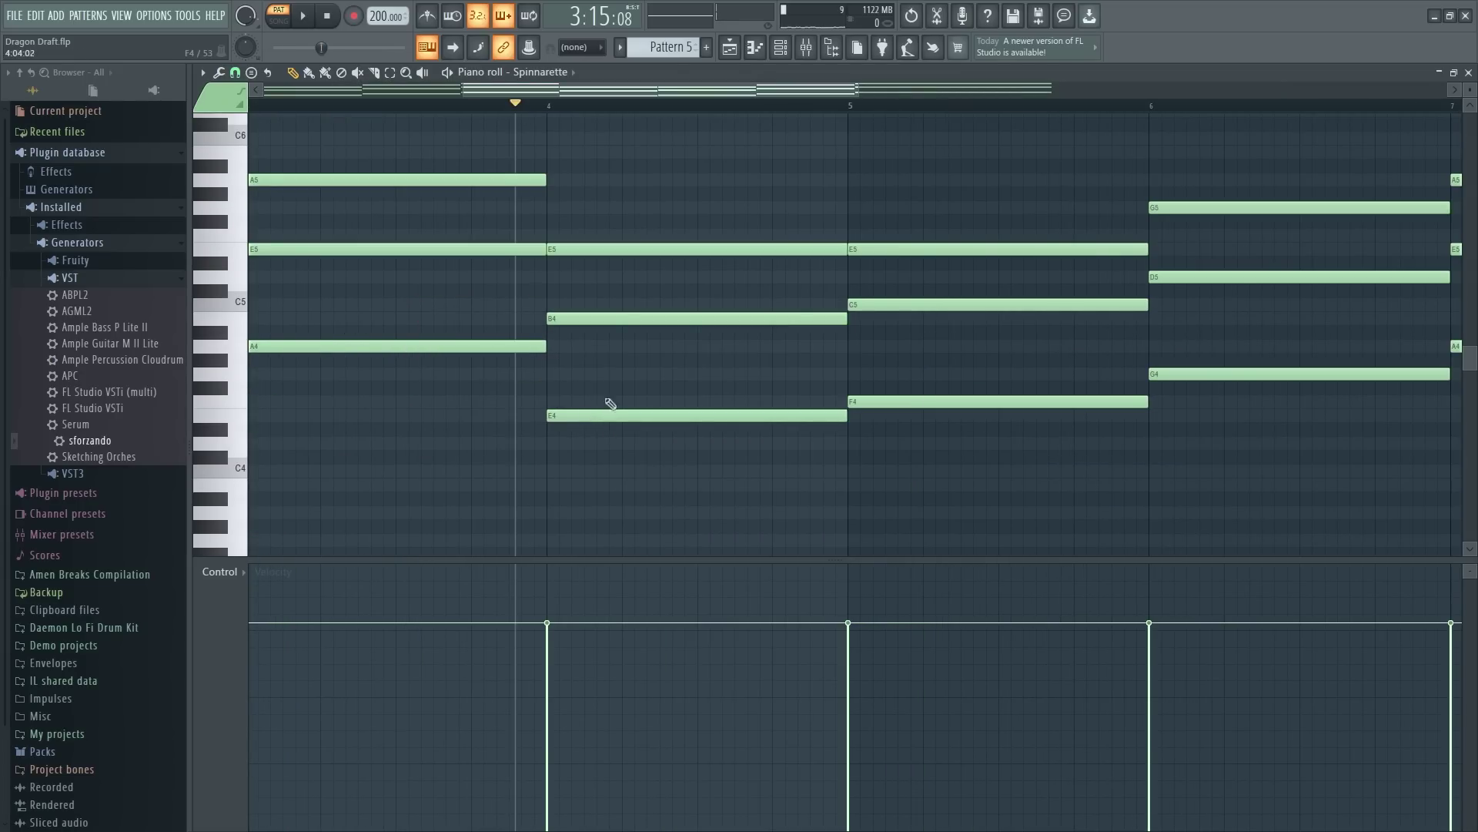
# Step: Scrub through the chord progression with the Playback tool and briefly play it from bar 1
pyautogui.moveTo(543, 90); pyautogui.dragTo(511, 91)
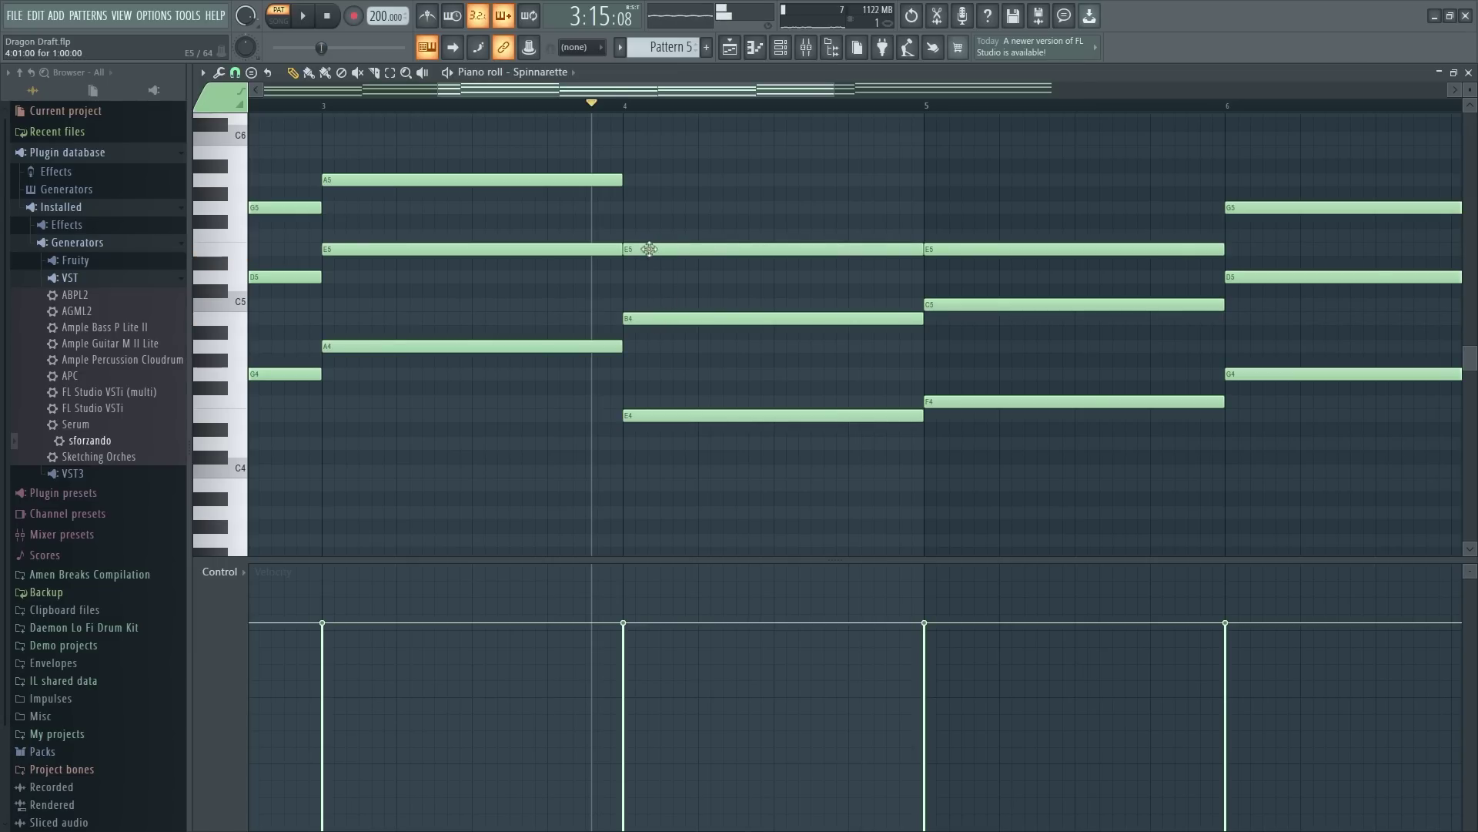
pyautogui.scroll(-5, 426, 115)
pyautogui.press('y')
pyautogui.moveTo(280, 188)
pyautogui.mouseDown()
pyautogui.moveTo(709, 154)
pyautogui.moveTo(713, 141)
pyautogui.moveTo(881, 143)
pyautogui.mouseUp()
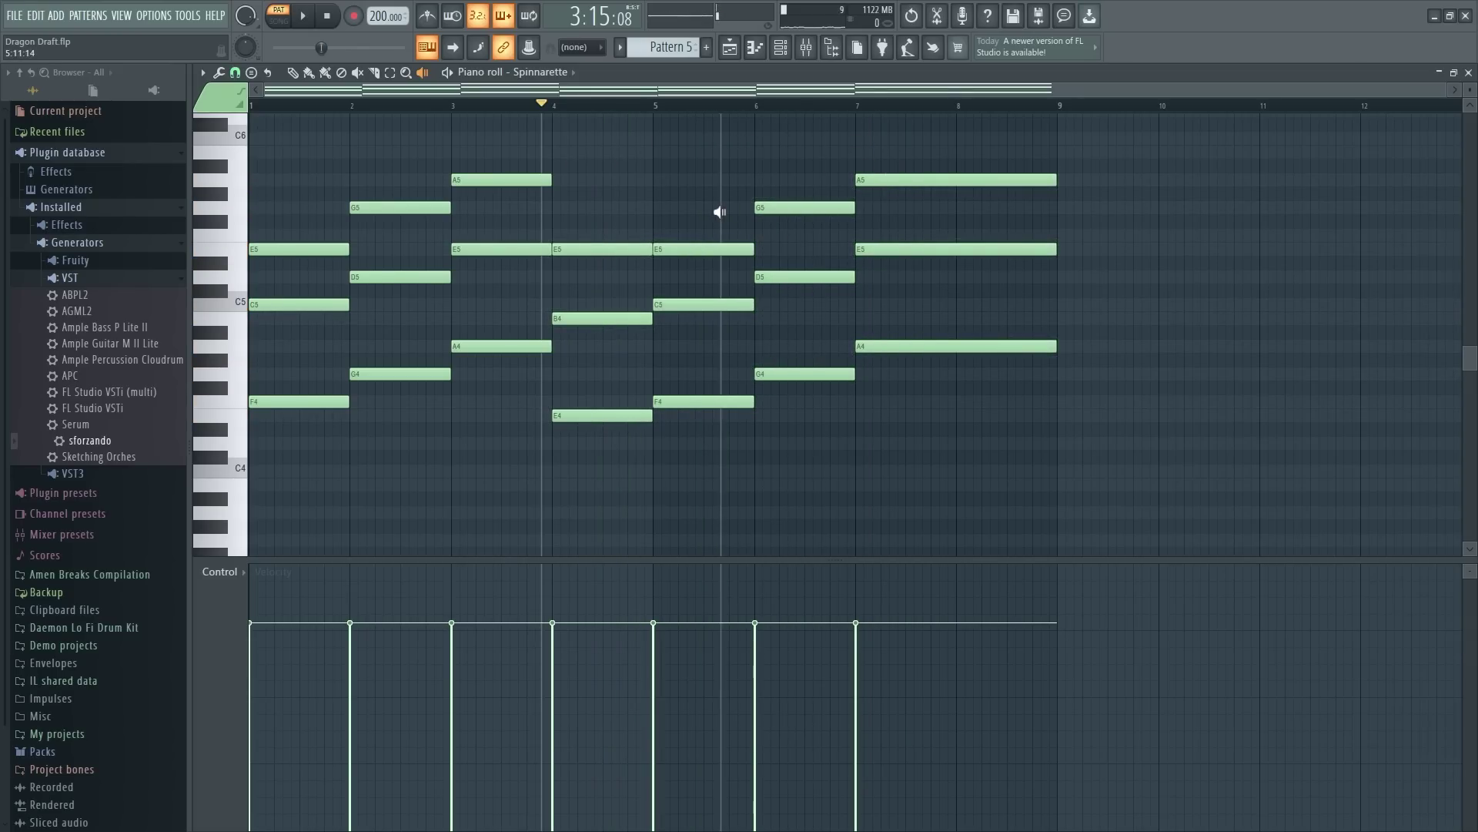
pyautogui.press('p')
pyautogui.click(290, 110)
pyautogui.press('space')
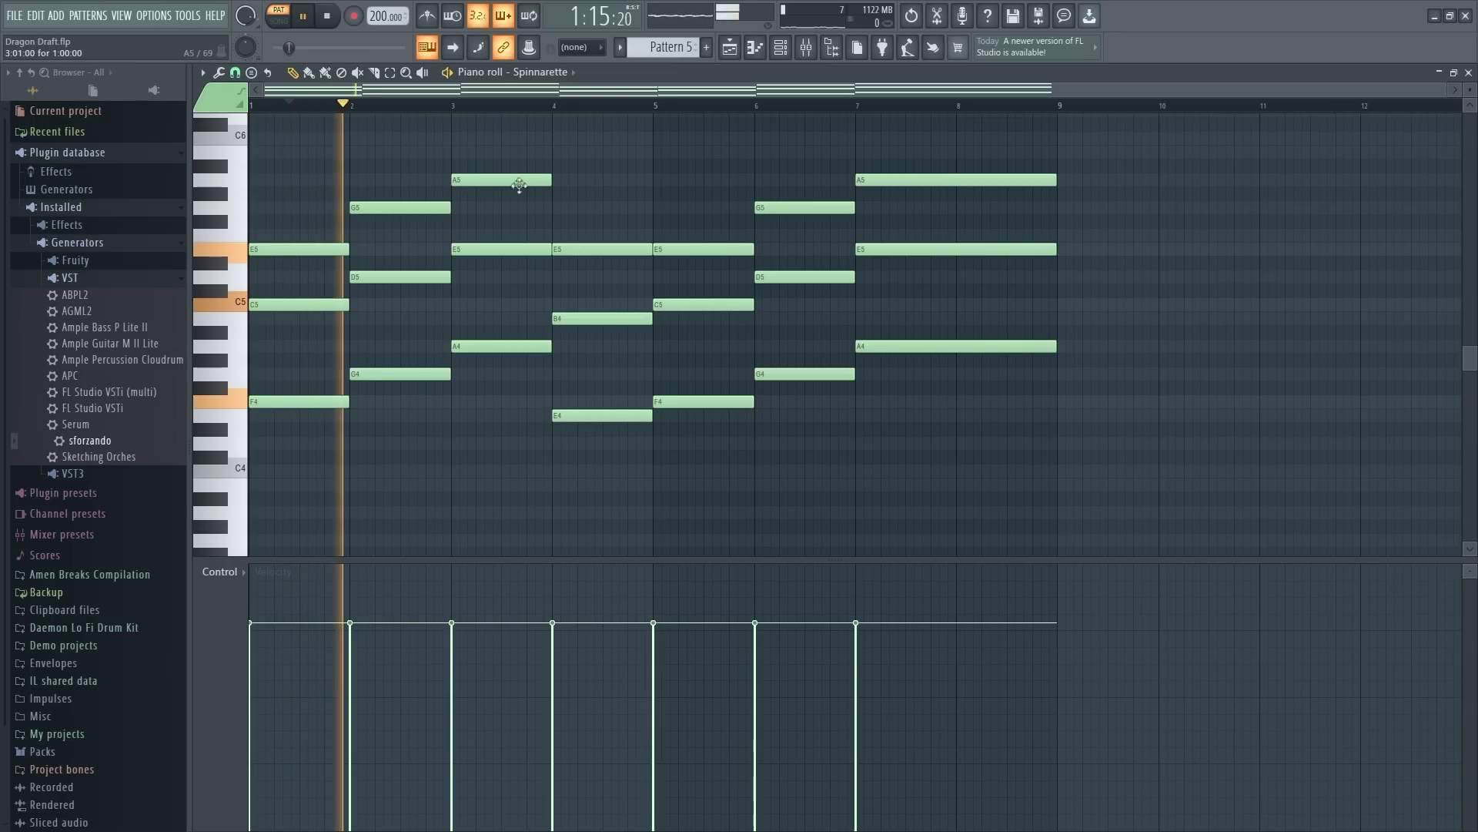
pyautogui.press('space')
# Step: Add a one-bar B4 note to the bar 6 chord and raise it an octave to B5
pyautogui.scroll(3, 833, 174)
pyautogui.keyDown('ctrl'); pyautogui.scroll(3, 801, 109); pyautogui.keyUp('ctrl')
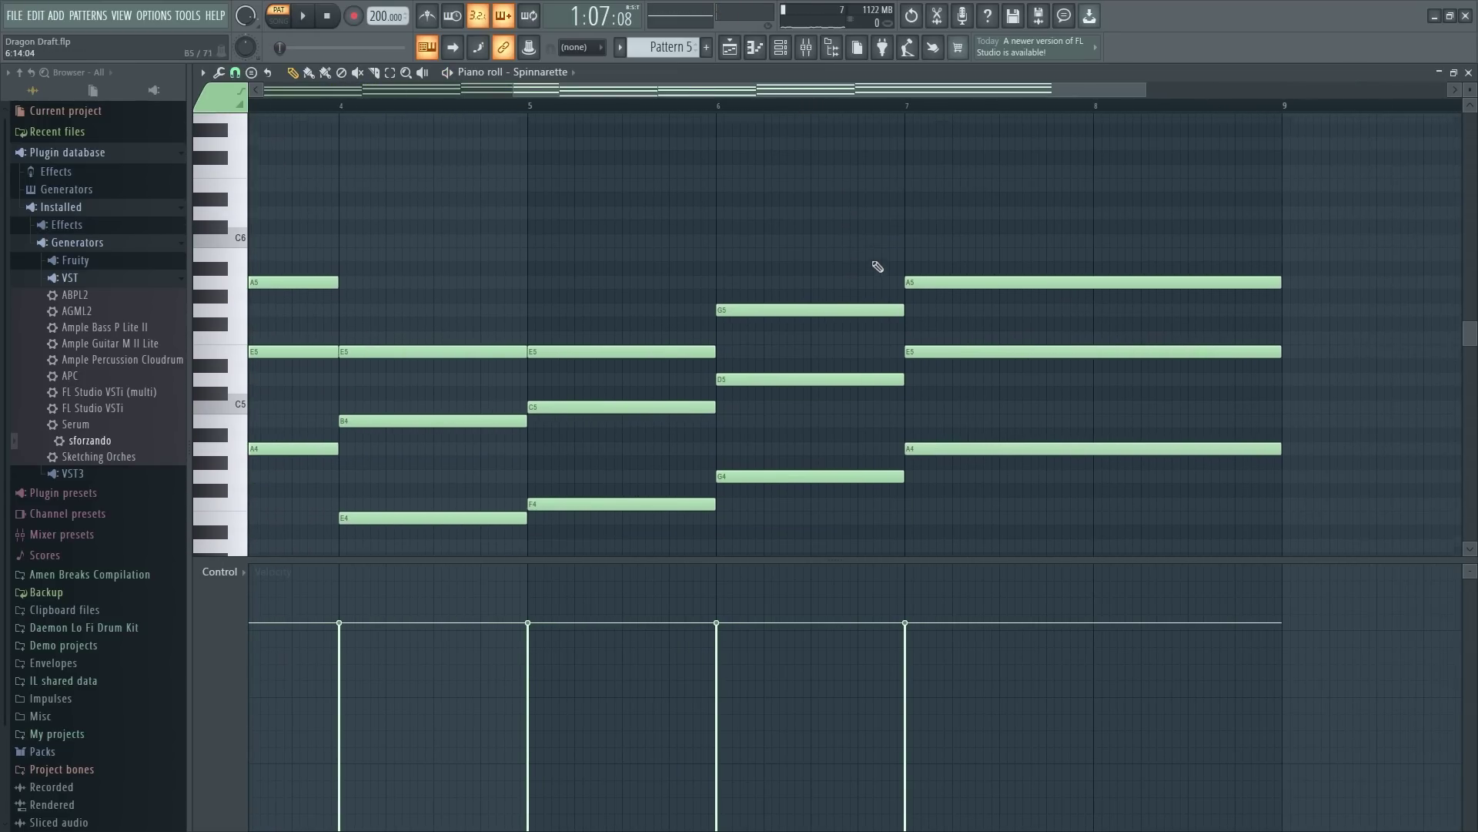
pyautogui.scroll(2, 874, 280)
pyautogui.click(422, 72)
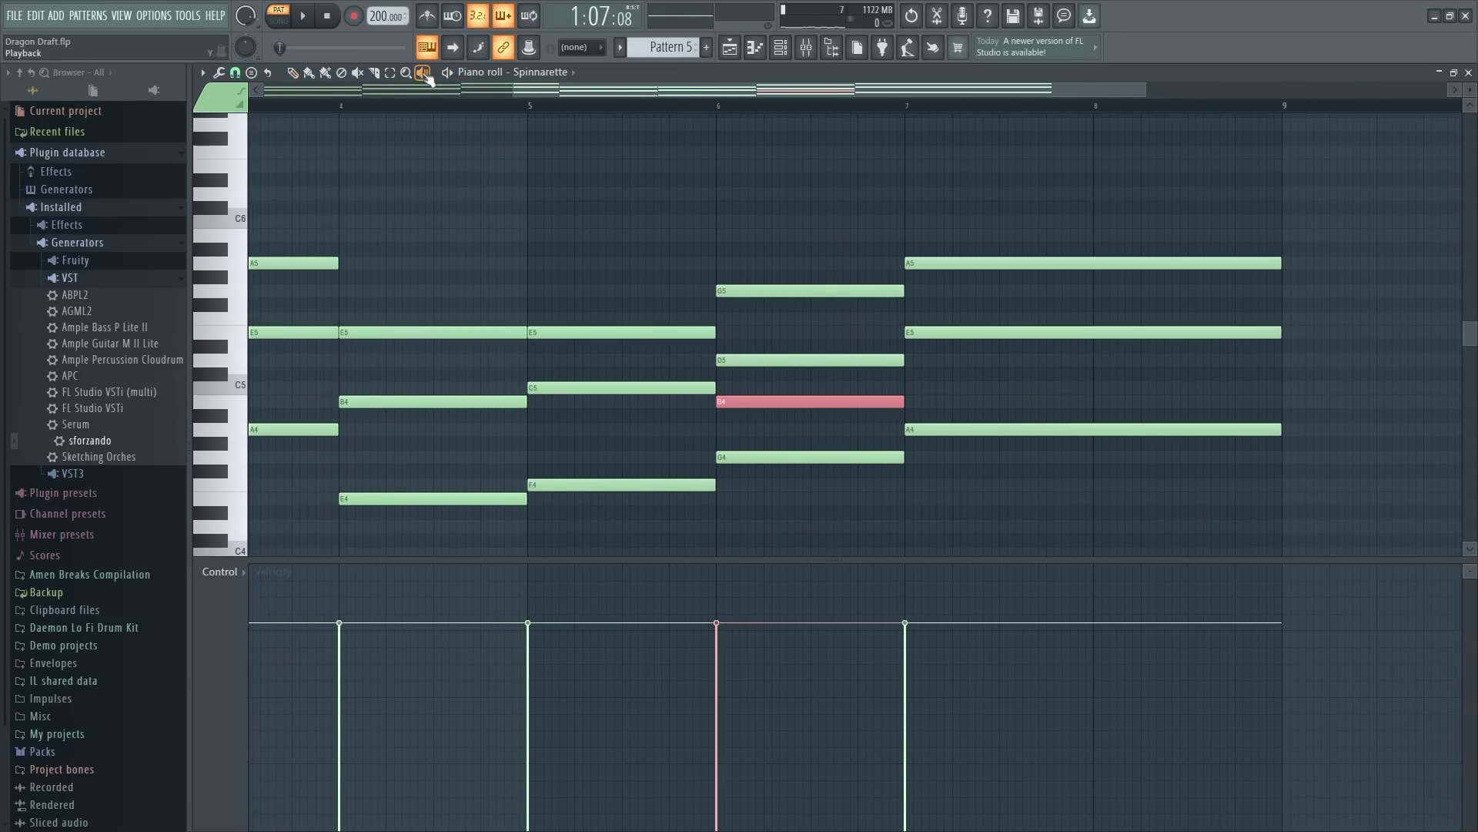
pyautogui.press('p')
pyautogui.hotkey('ctrl', 'Up')
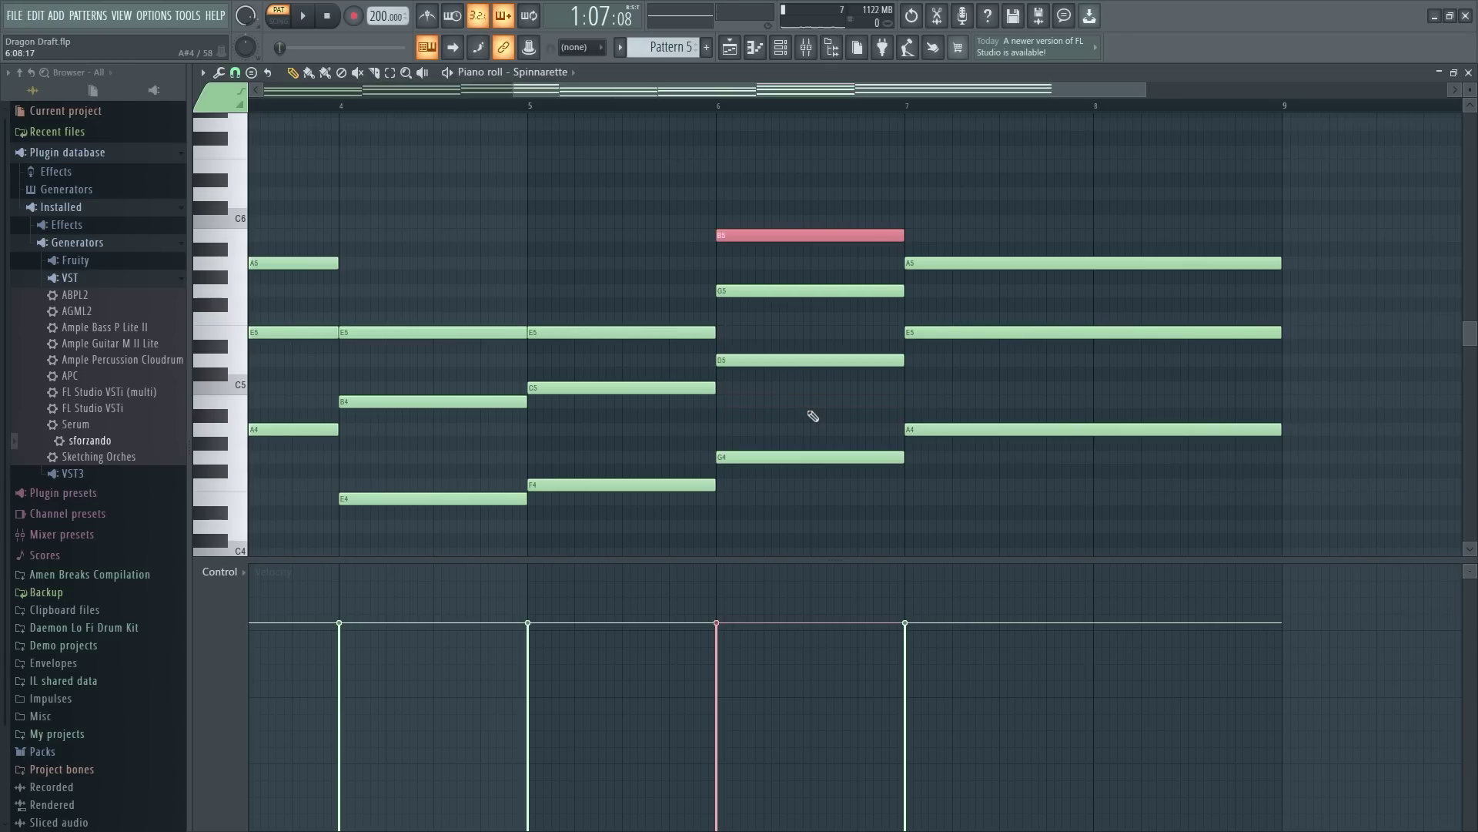
# Step: Add a two-bar C6 note on top of the bar 7 chord and audition the progression's final chord
pyautogui.click(926, 430)
pyautogui.moveTo(455, 136); pyautogui.dragTo(485, 145)
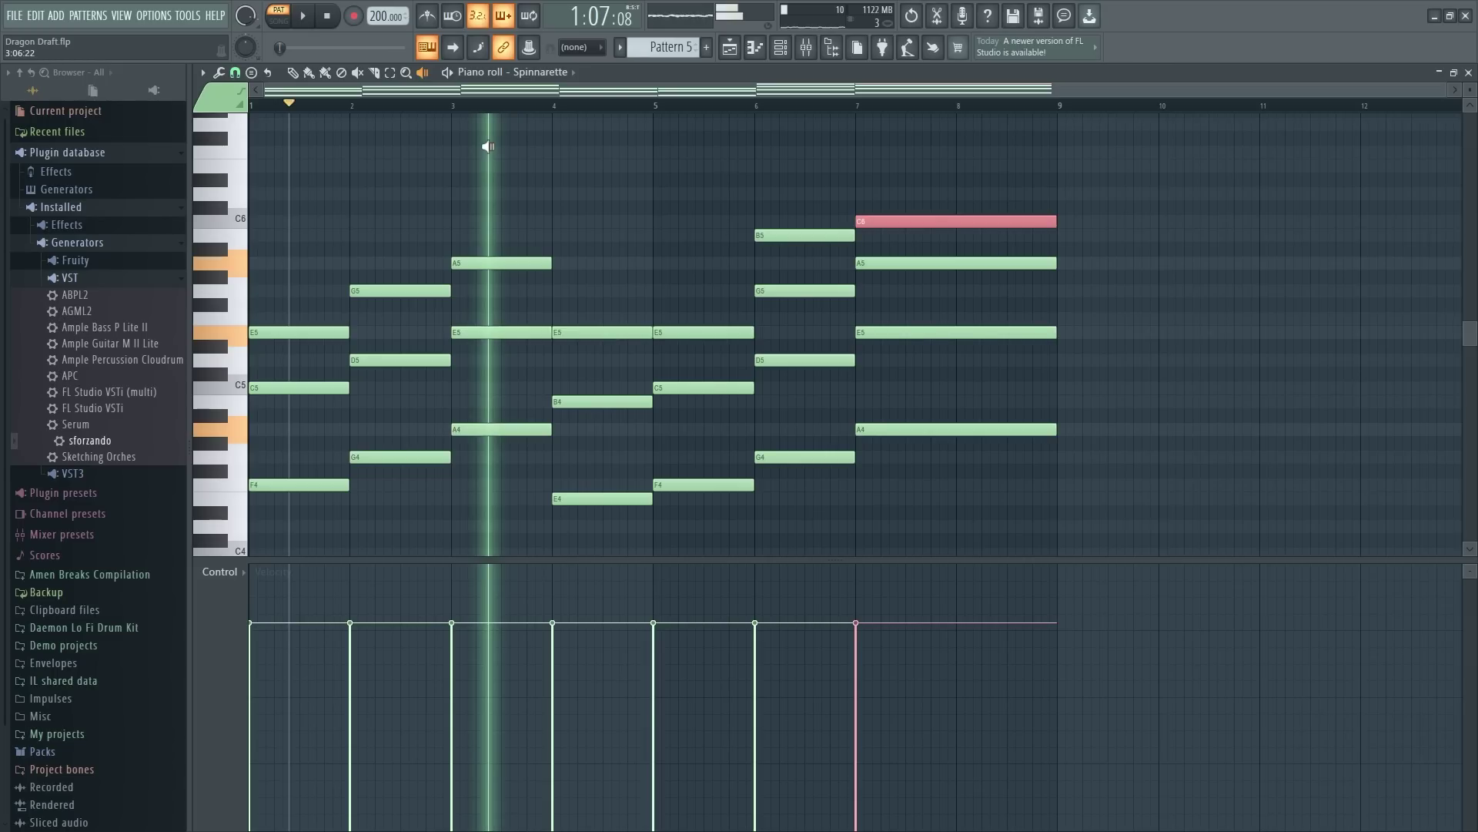
pyautogui.click(971, 152)
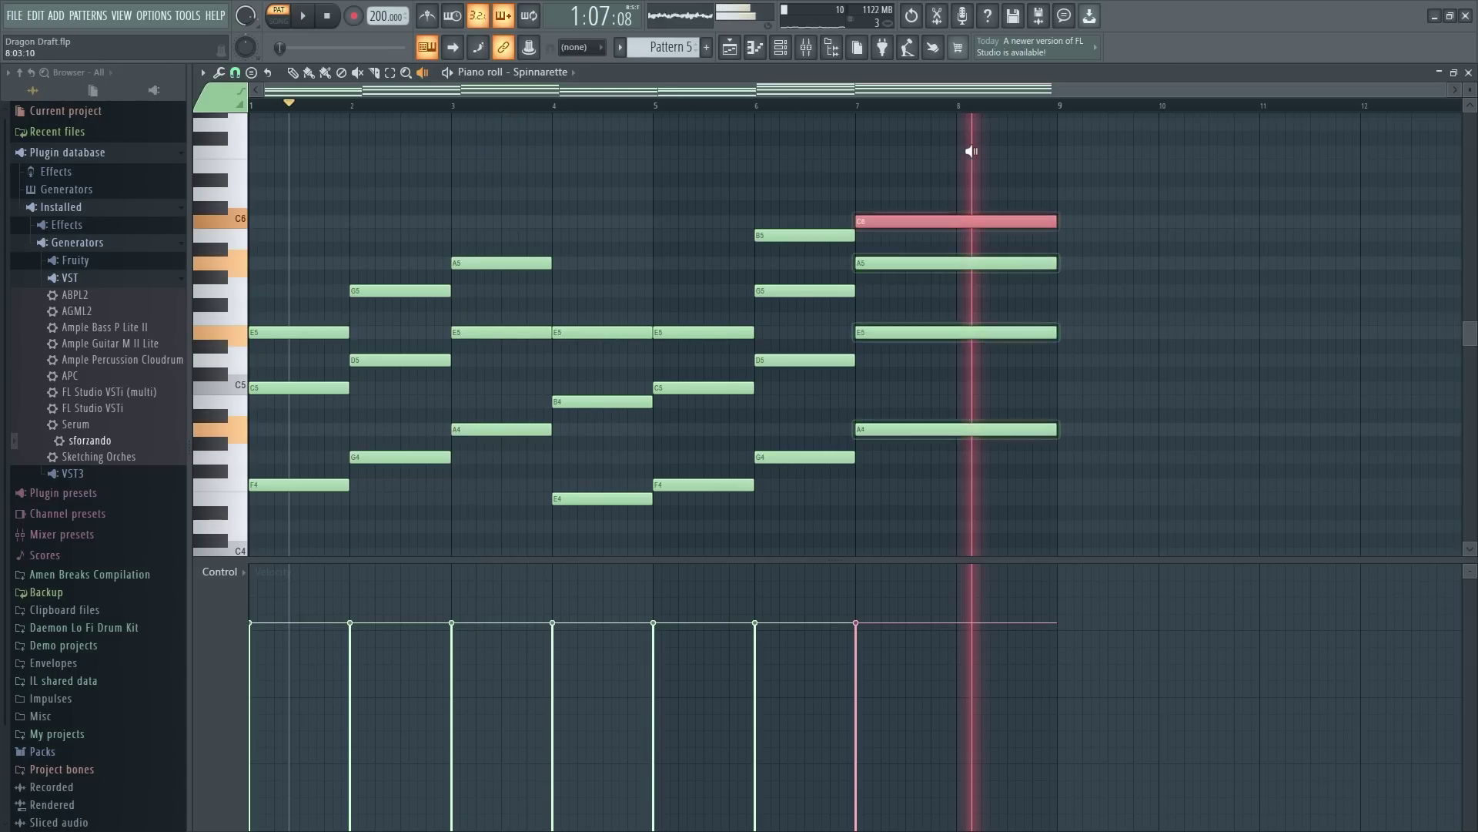
pyautogui.press('p')
# Step: Scrub across the first three chords with the Playback tool to hear their open voicings
pyautogui.scroll(2, 456, 102)
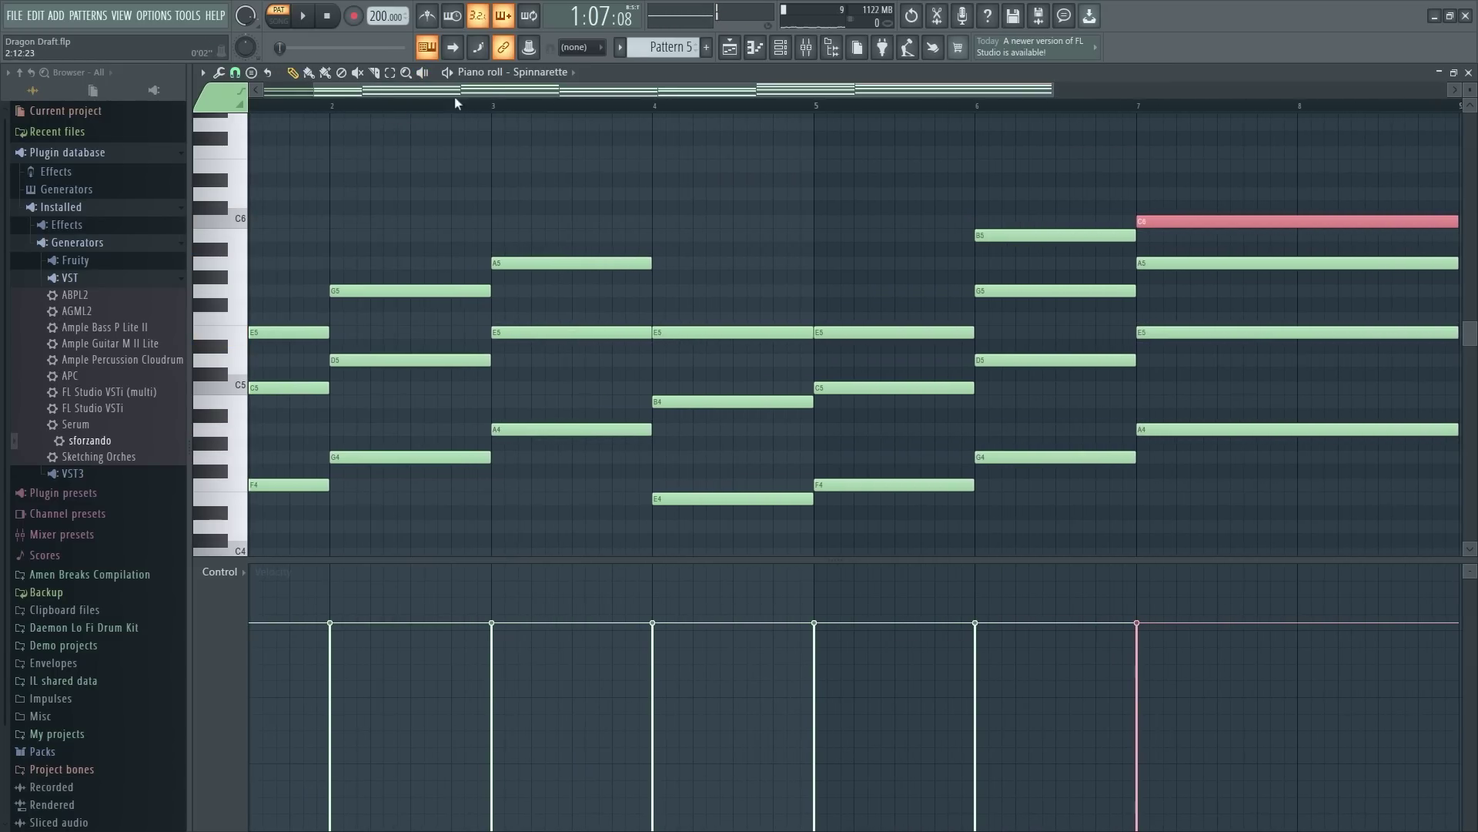
pyautogui.moveTo(455, 91); pyautogui.dragTo(362, 91)
pyautogui.scroll(1, 362, 105)
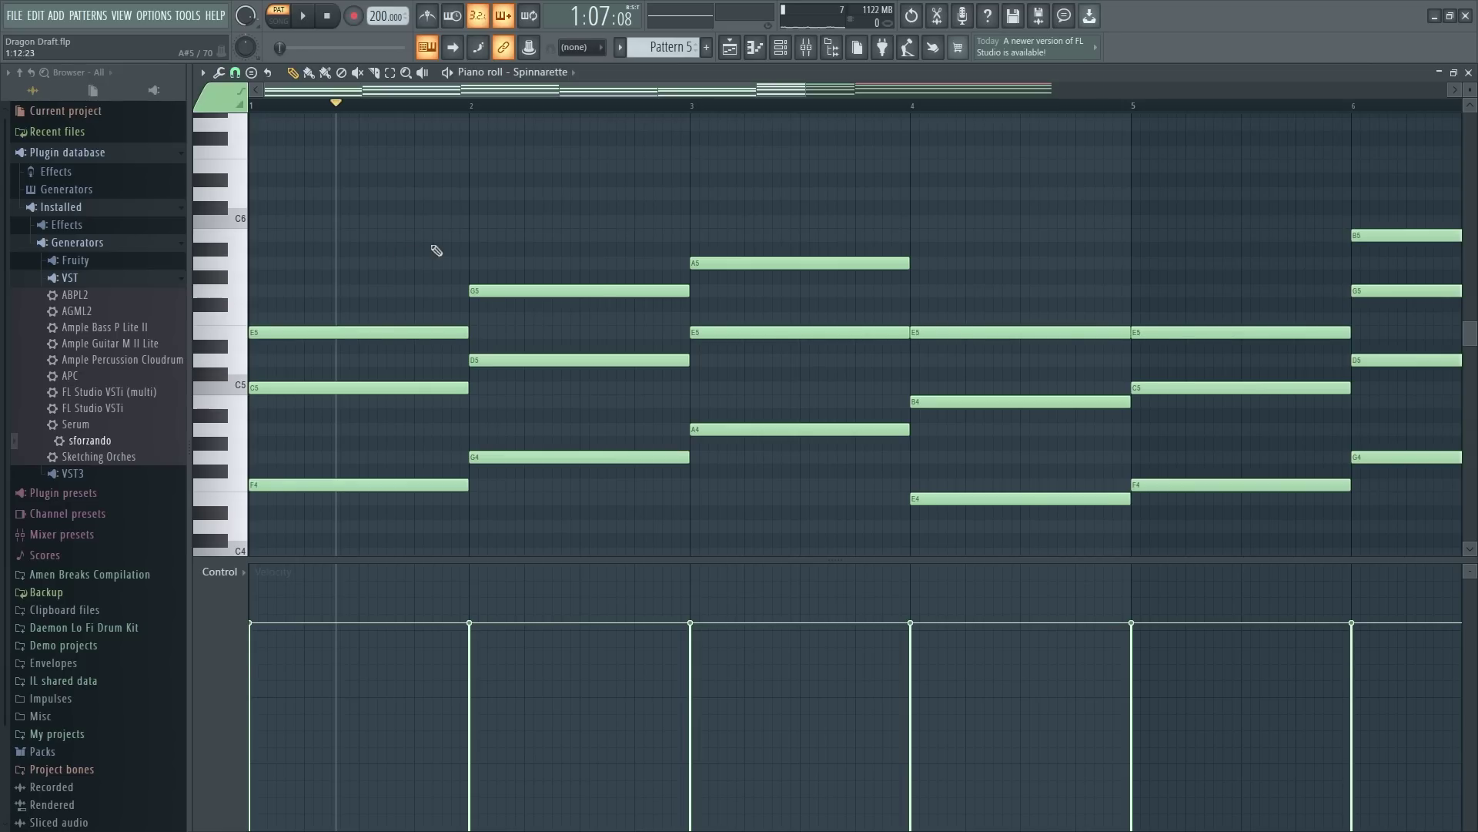
pyautogui.click(423, 72)
pyautogui.moveTo(458, 228); pyautogui.dragTo(784, 229)
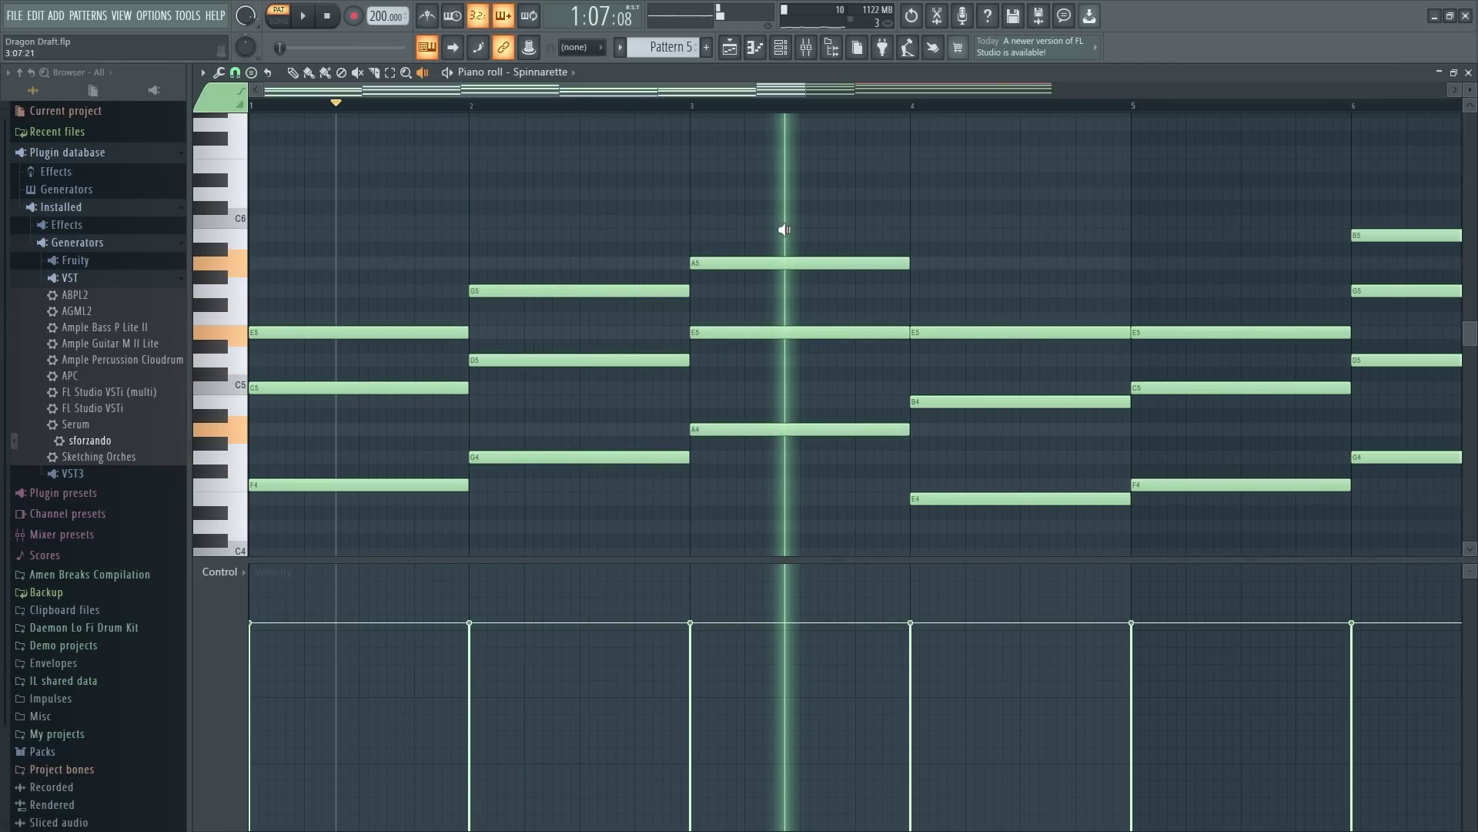
pyautogui.moveTo(784, 230); pyautogui.dragTo(790, 228)
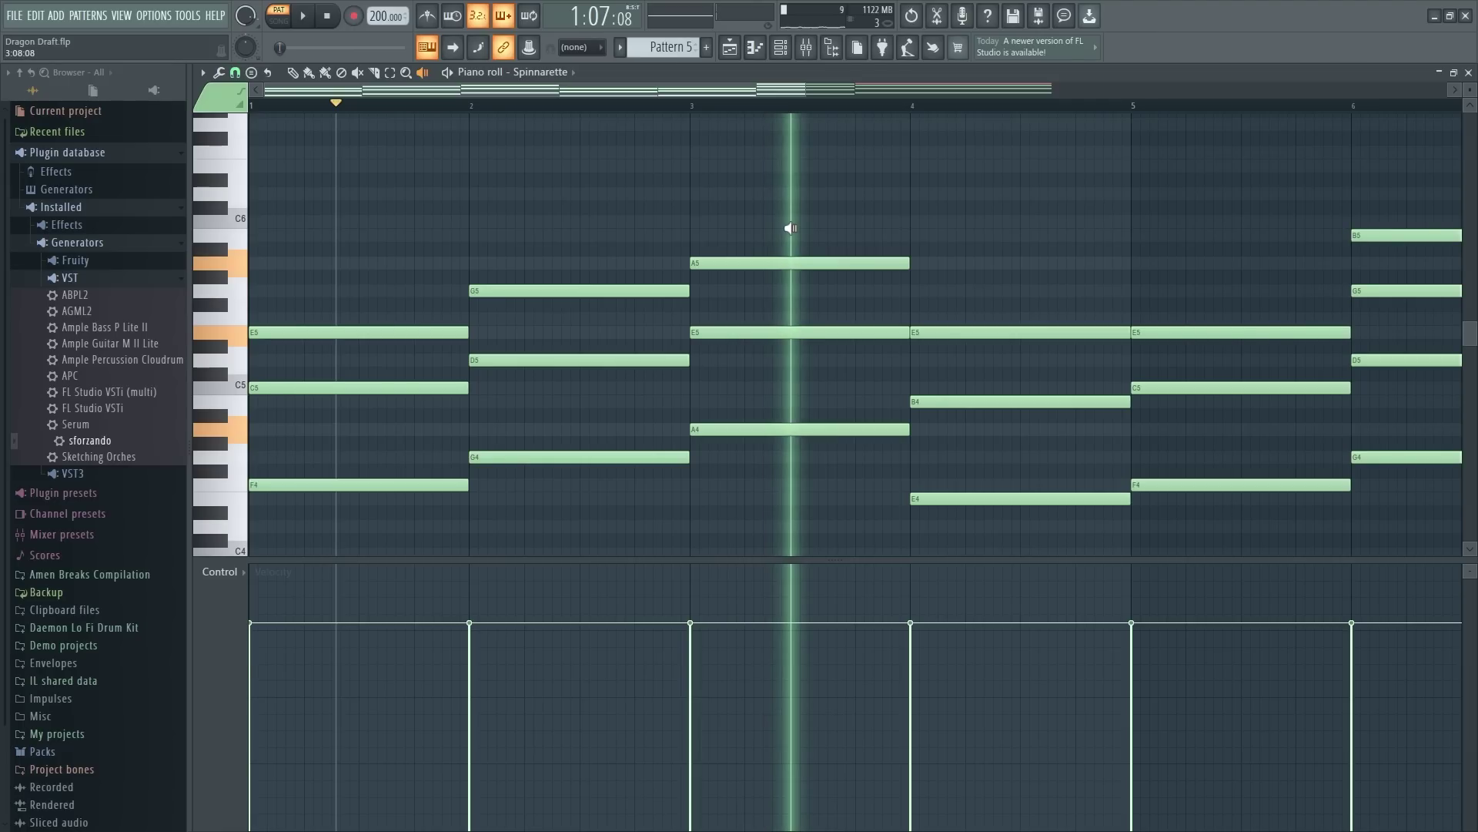
# Step: Try a C5 note in the bar 3 chord, audition it with the Playback tool, and delete the note
pyautogui.press('p')
pyautogui.moveTo(697, 388)
pyautogui.mouseDown()
pyautogui.moveTo(1142, 388)
pyautogui.moveTo(903, 398)
pyautogui.mouseUp()
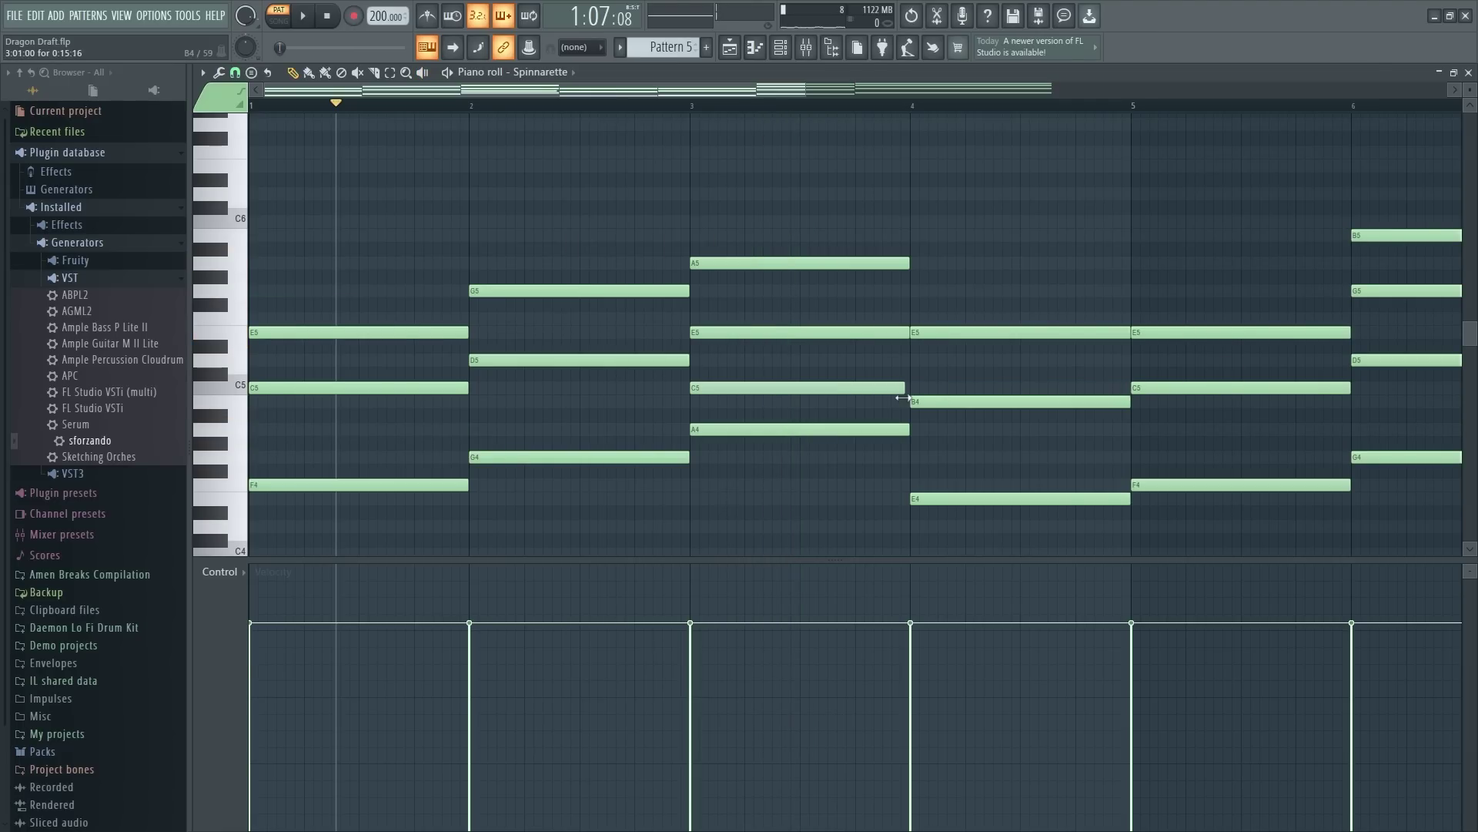
pyautogui.moveTo(410, 169); pyautogui.dragTo(740, 179)
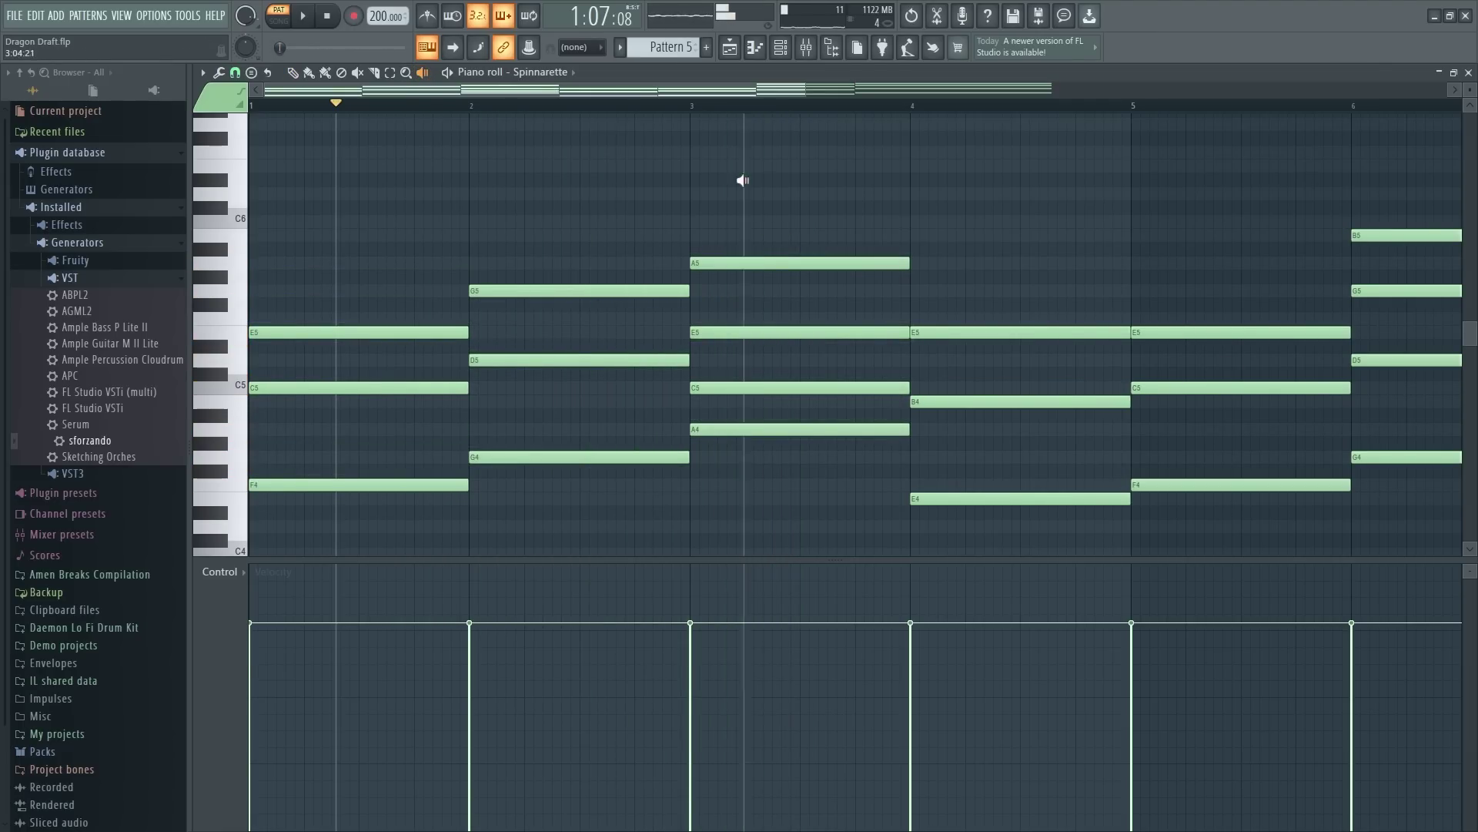
pyautogui.rightClick(797, 389)
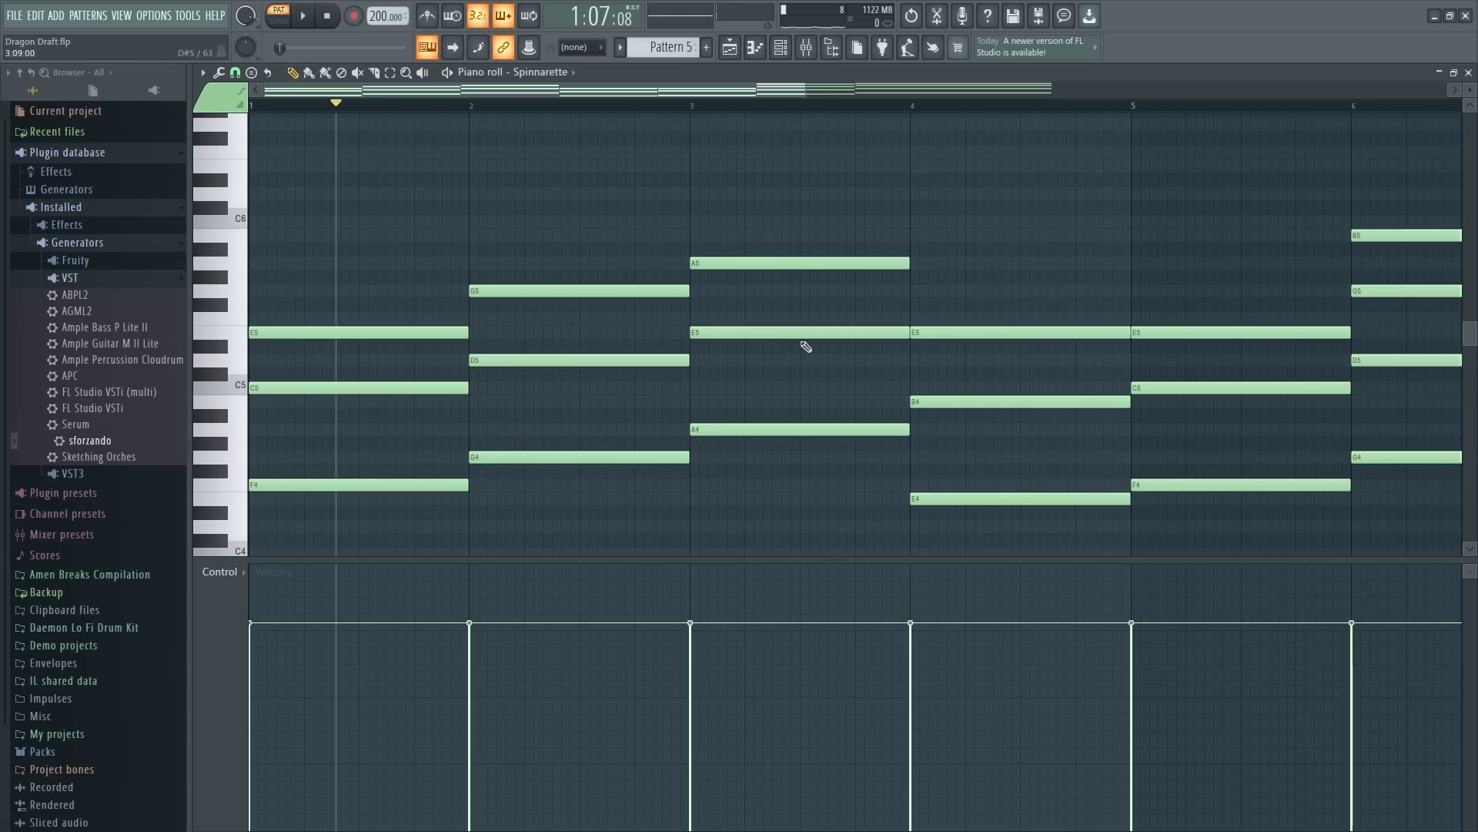
# Step: Scrub through the progression from bar 1 to the final chord with the Playback tool
pyautogui.moveTo(728, 92); pyautogui.dragTo(931, 131)
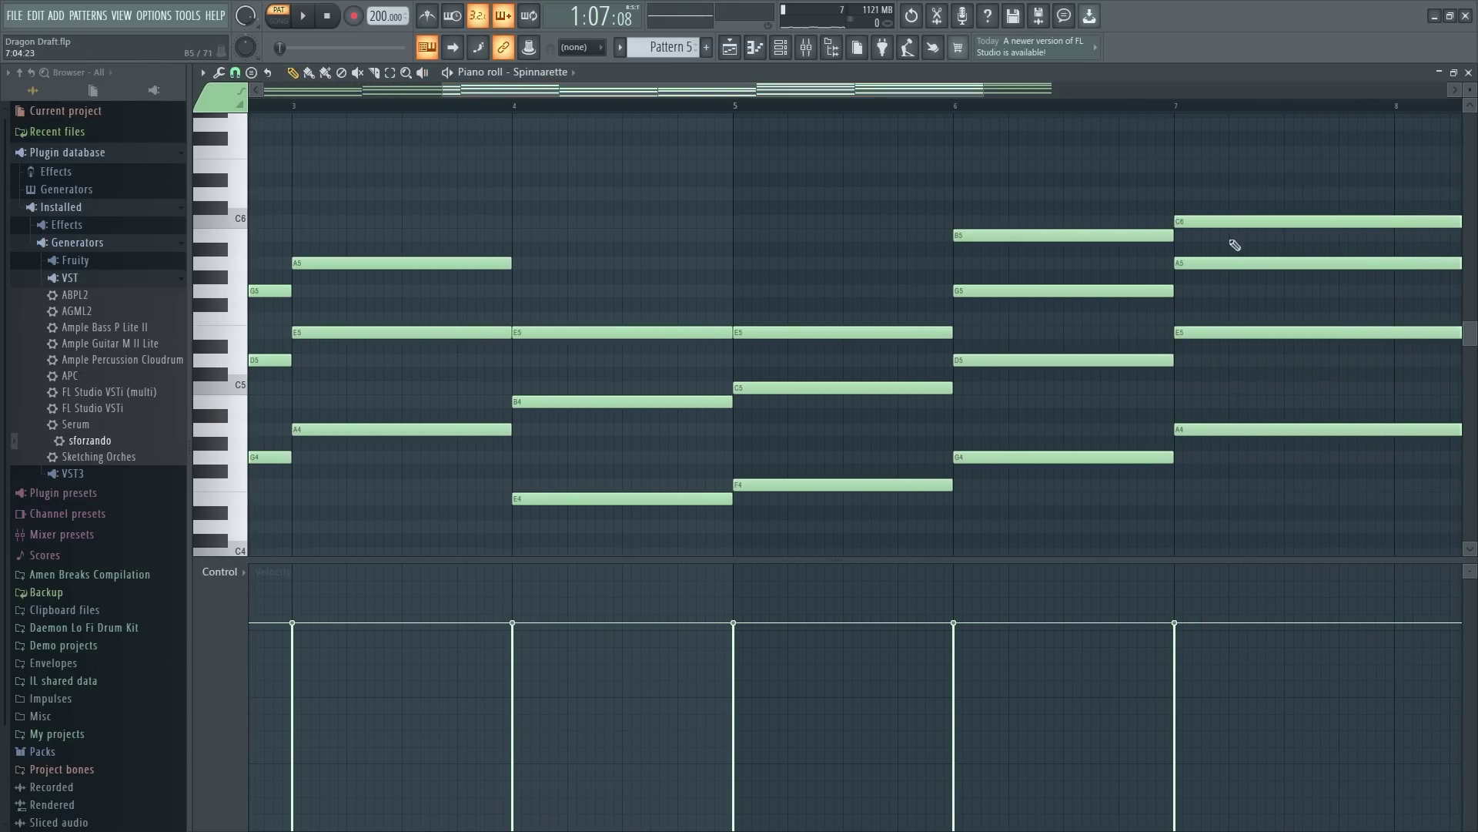
pyautogui.moveTo(816, 85); pyautogui.dragTo(378, 94)
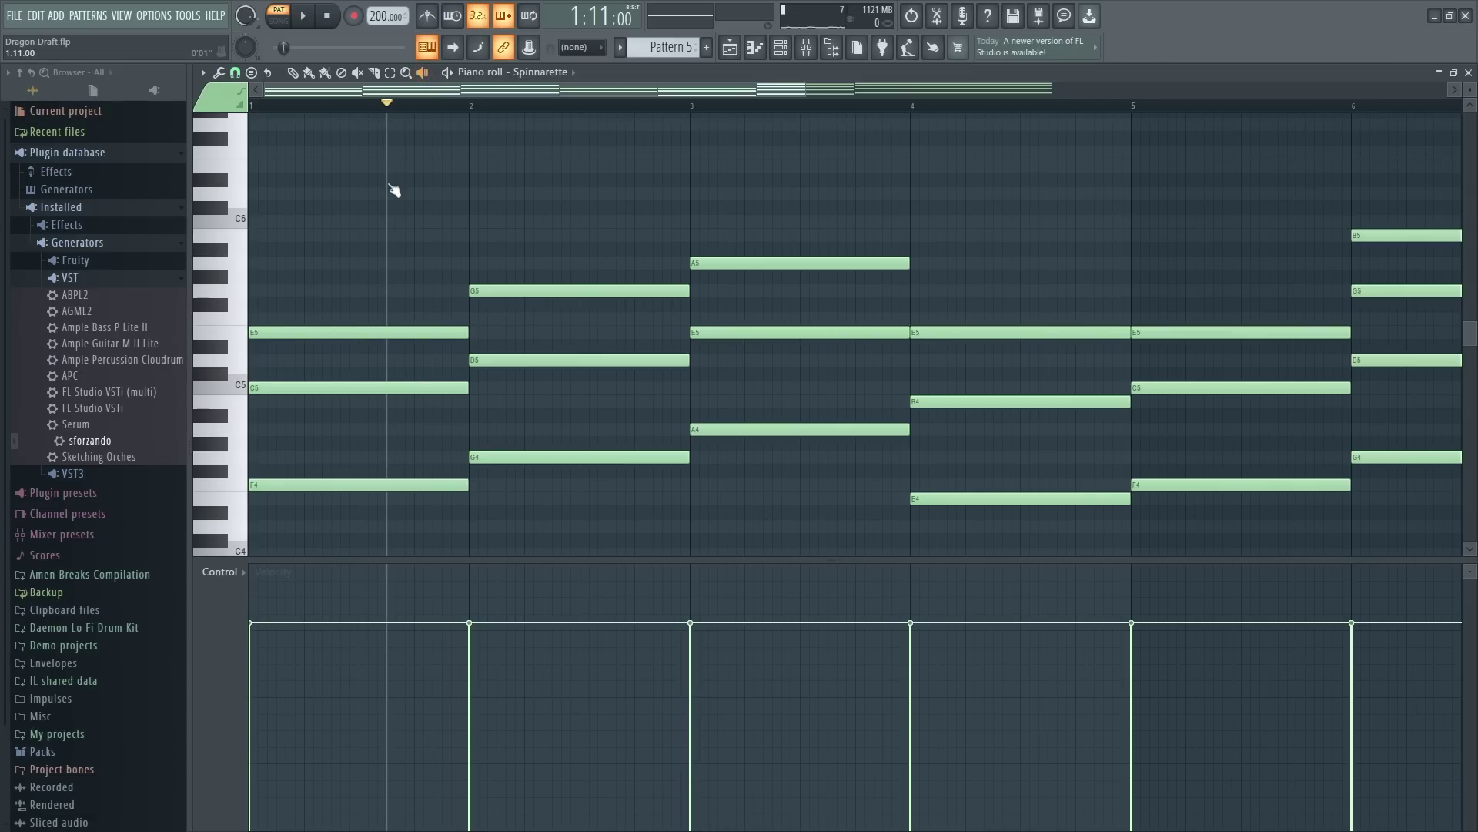
pyautogui.moveTo(394, 190); pyautogui.dragTo(1417, 270)
pyautogui.moveTo(732, 94); pyautogui.dragTo(959, 96)
pyautogui.click(1269, 269)
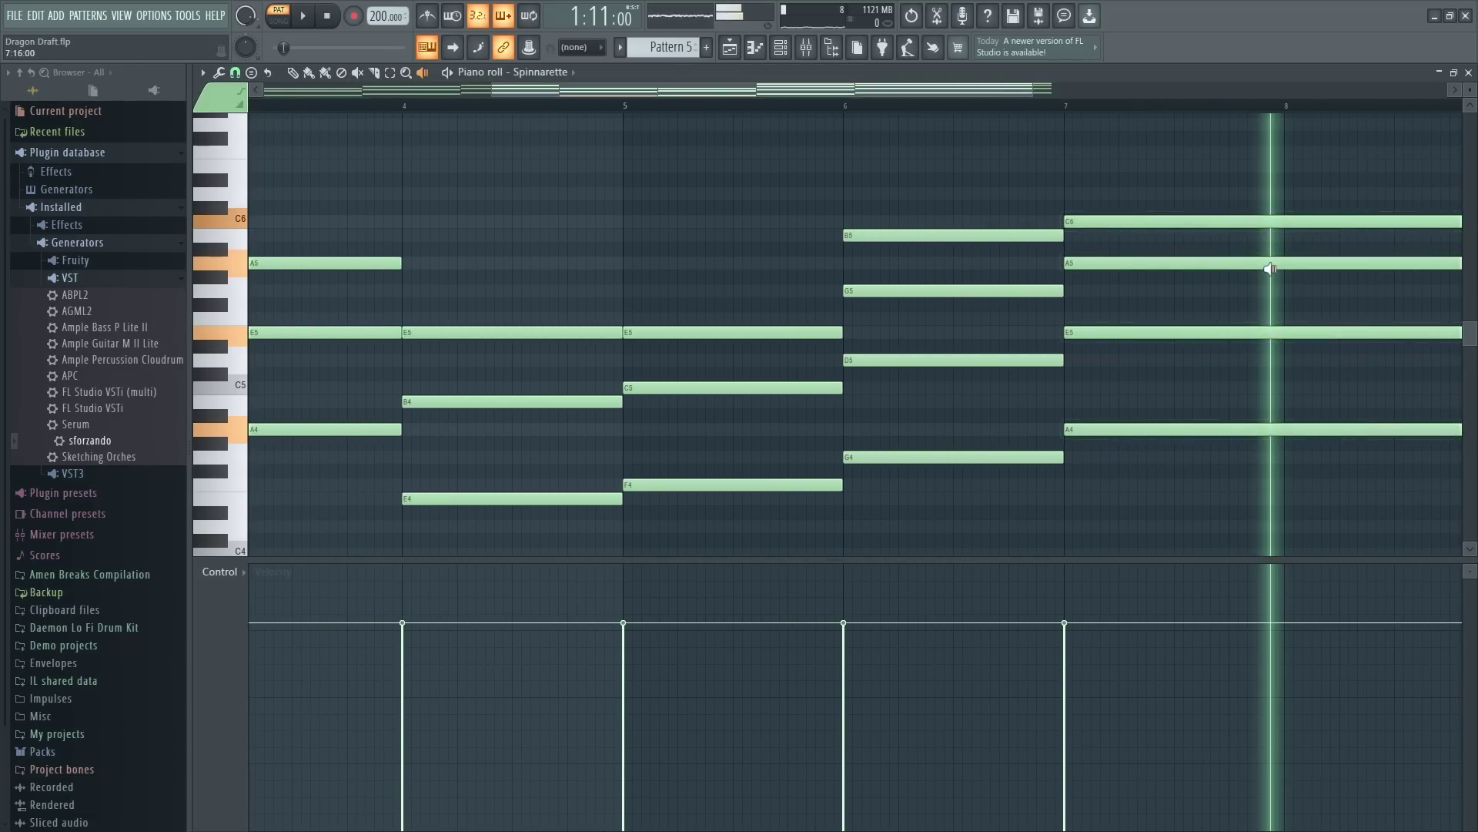
# Step: Try raising the final chord's C6 note by a semitone and scrub across the last chords to hear it
pyautogui.click(295, 72)
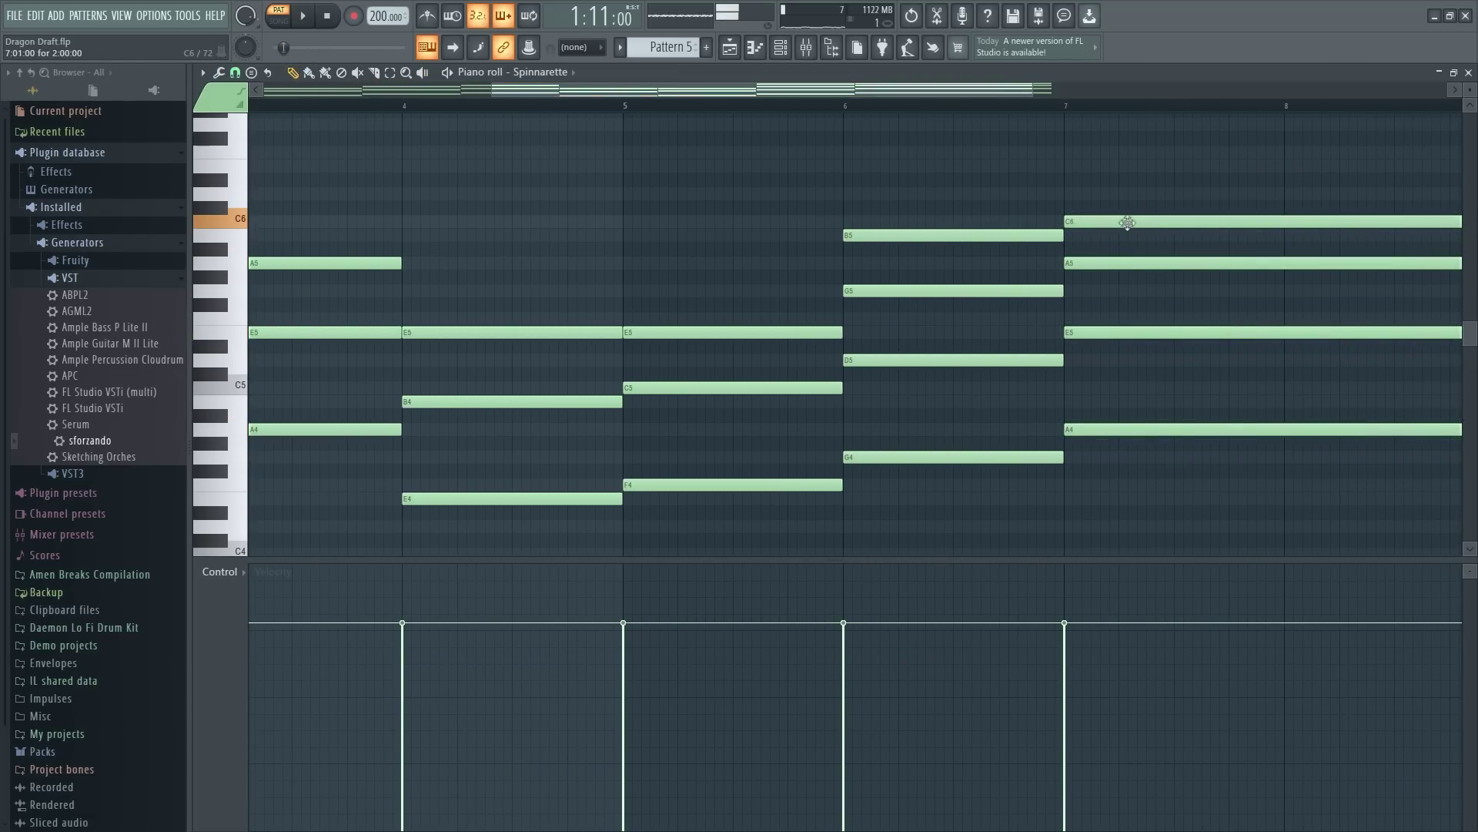
pyautogui.moveTo(1126, 221); pyautogui.dragTo(1126, 207)
pyautogui.press('y')
pyautogui.moveTo(648, 154); pyautogui.dragTo(1122, 193)
# Step: Return to the playlist, unmute all tracks except Track 10, and play the arrangement with the Pattern 5 chords
pyautogui.click(1468, 71)
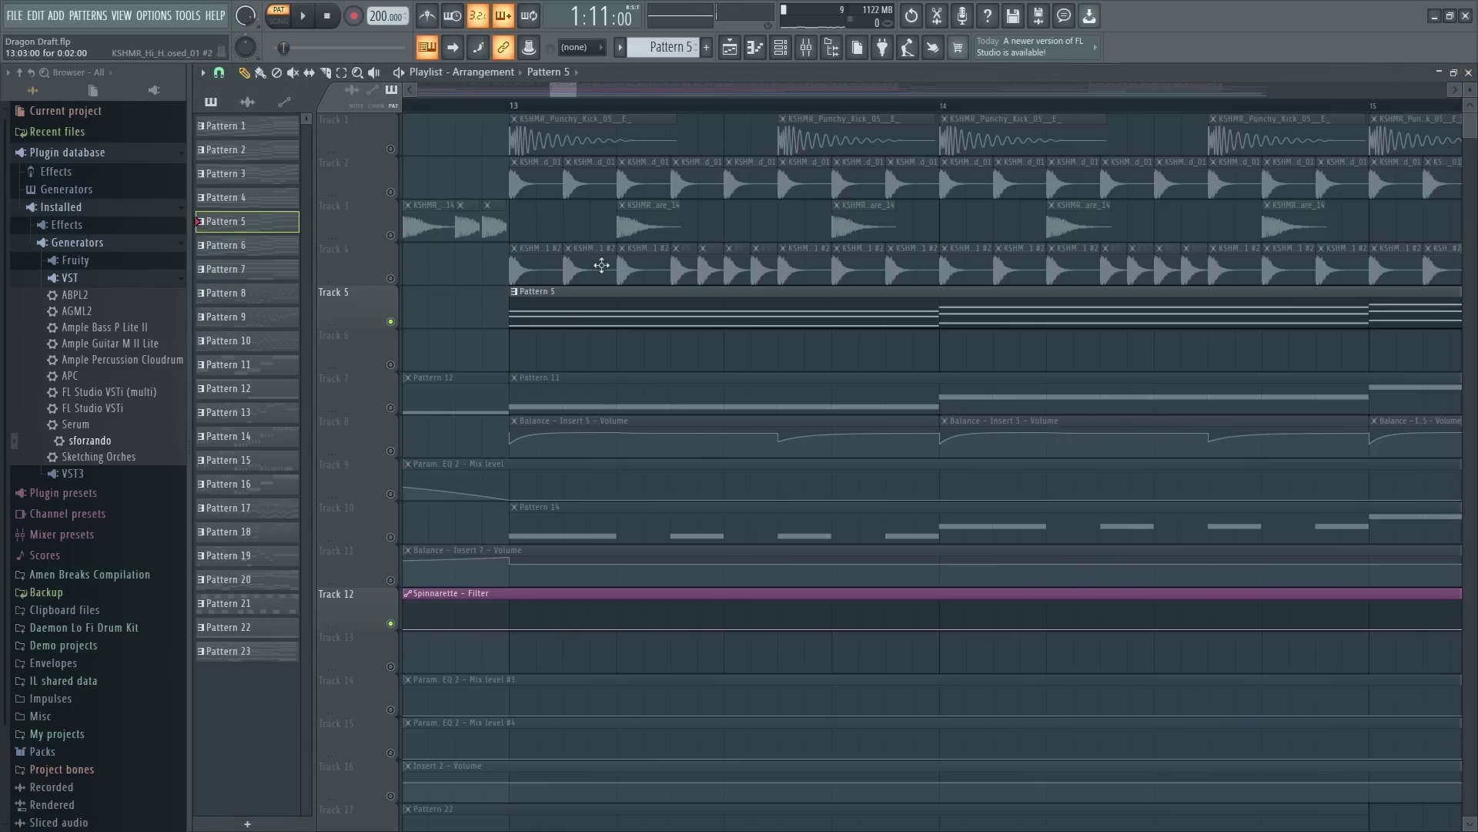
pyautogui.hotkey('ctrl', 'z')
pyautogui.scroll(-4, 621, 109)
pyautogui.click(593, 110)
pyautogui.press('space')
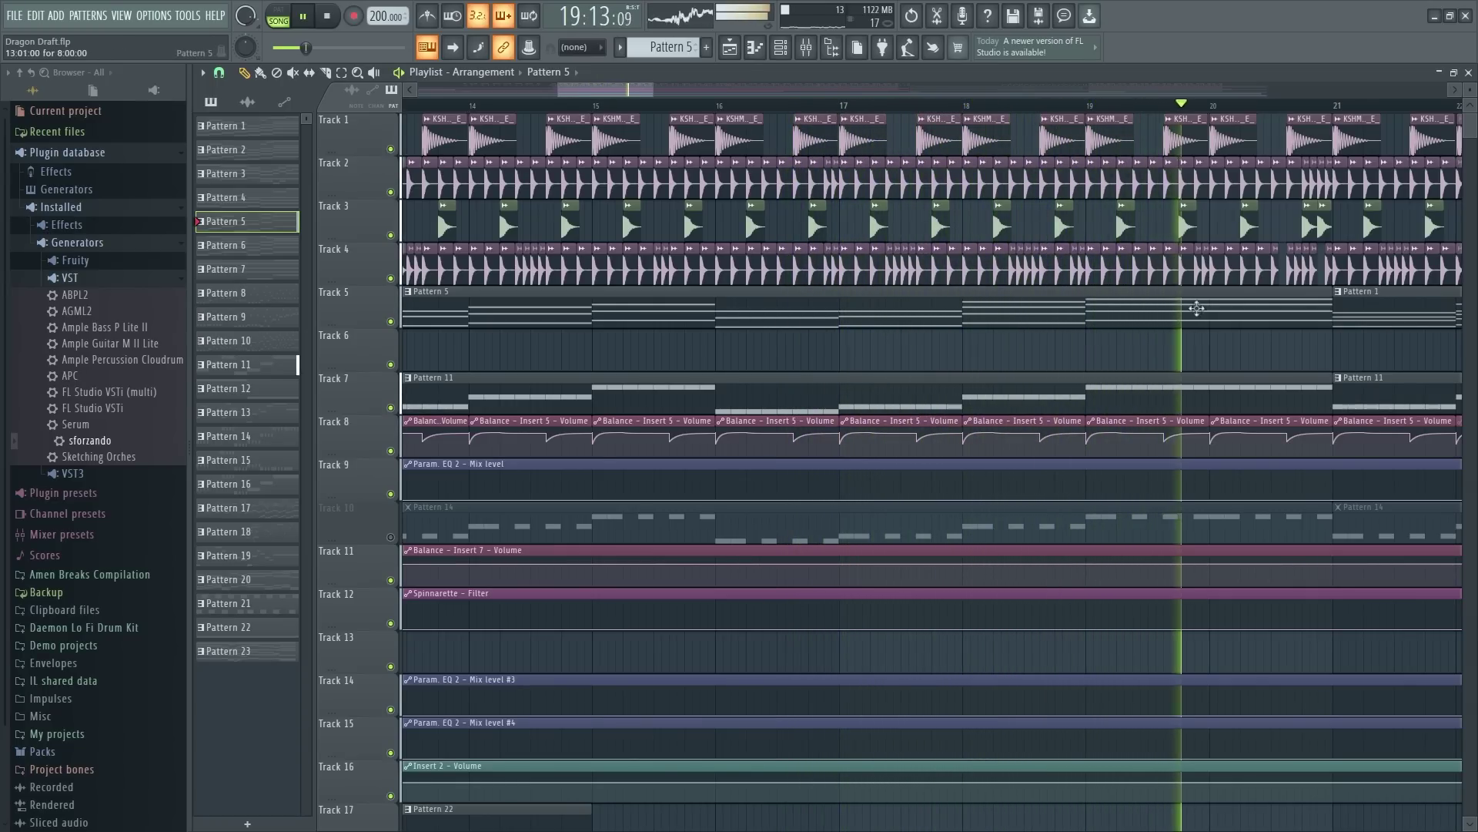
# Step: Audition Track 7's Pattern 11 on its own from bar 13 and bring the other tracks back in
pyautogui.press('space')
pyautogui.scroll(-3, 665, 112)
pyautogui.scroll(-3, 665, 113)
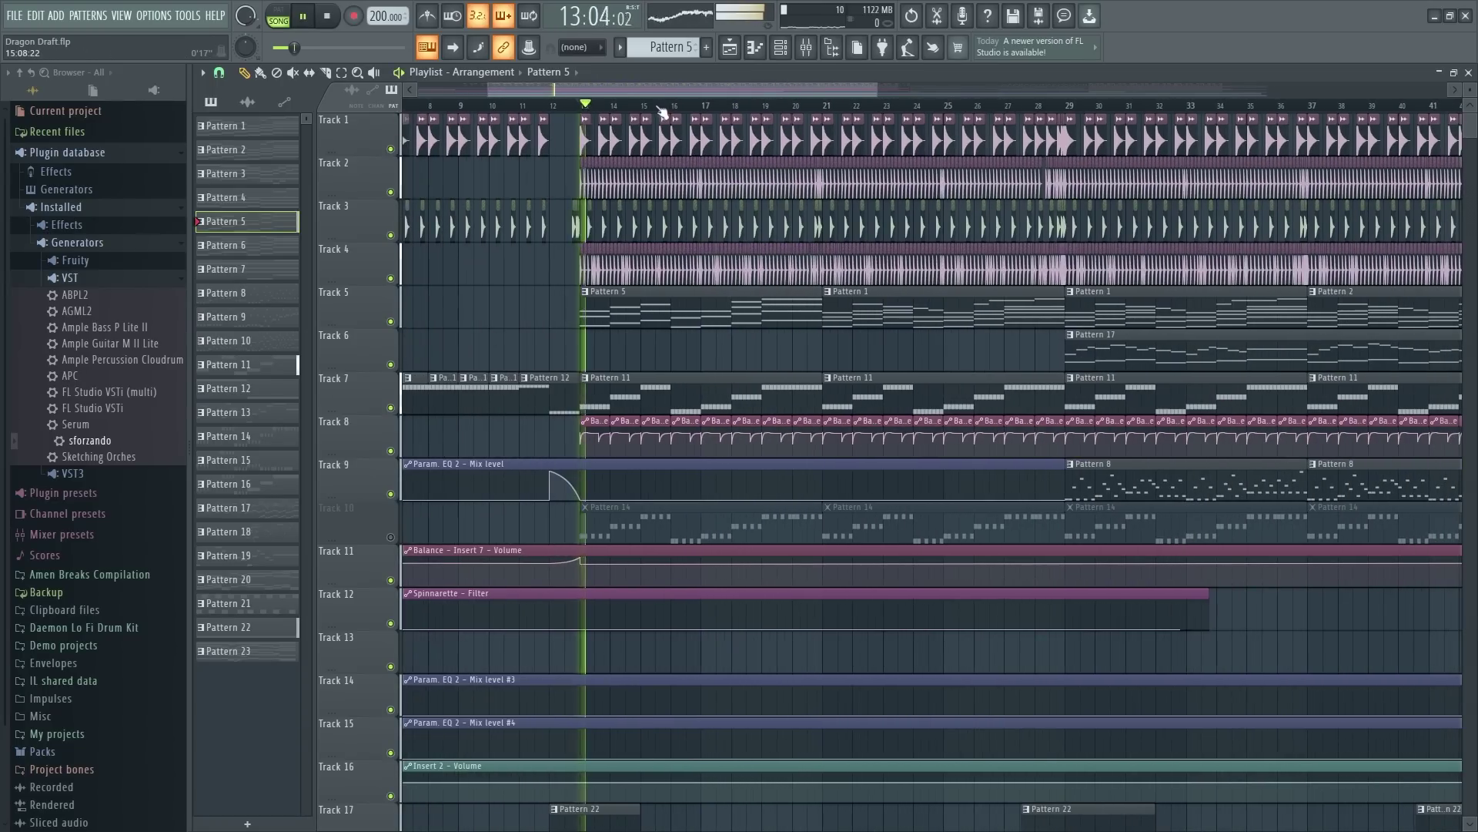
pyautogui.scroll(8, 639, 127)
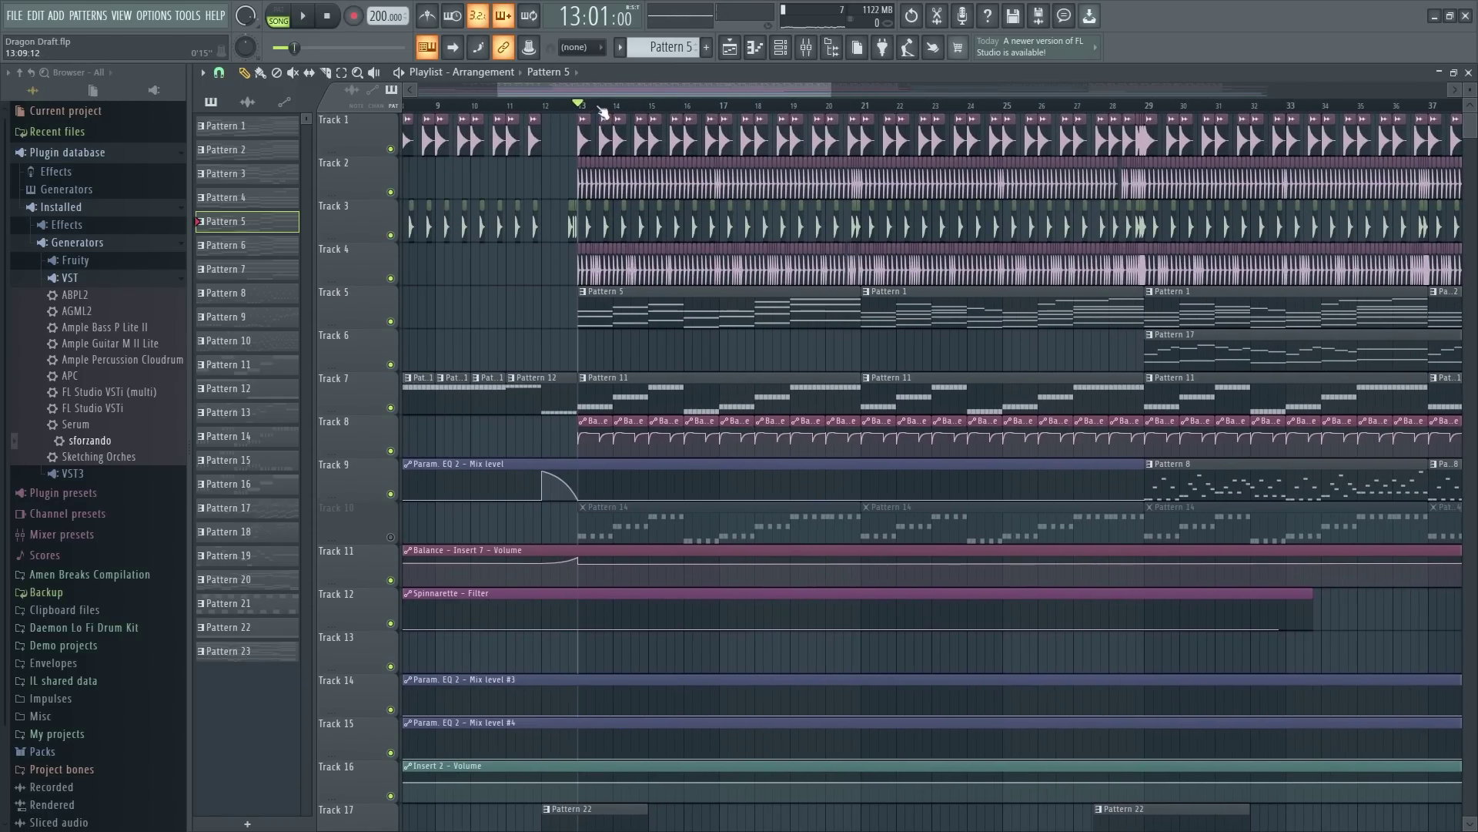
pyautogui.rightClick(390, 408)
pyautogui.press('space')
pyautogui.press('space')
pyautogui.rightClick(391, 408)
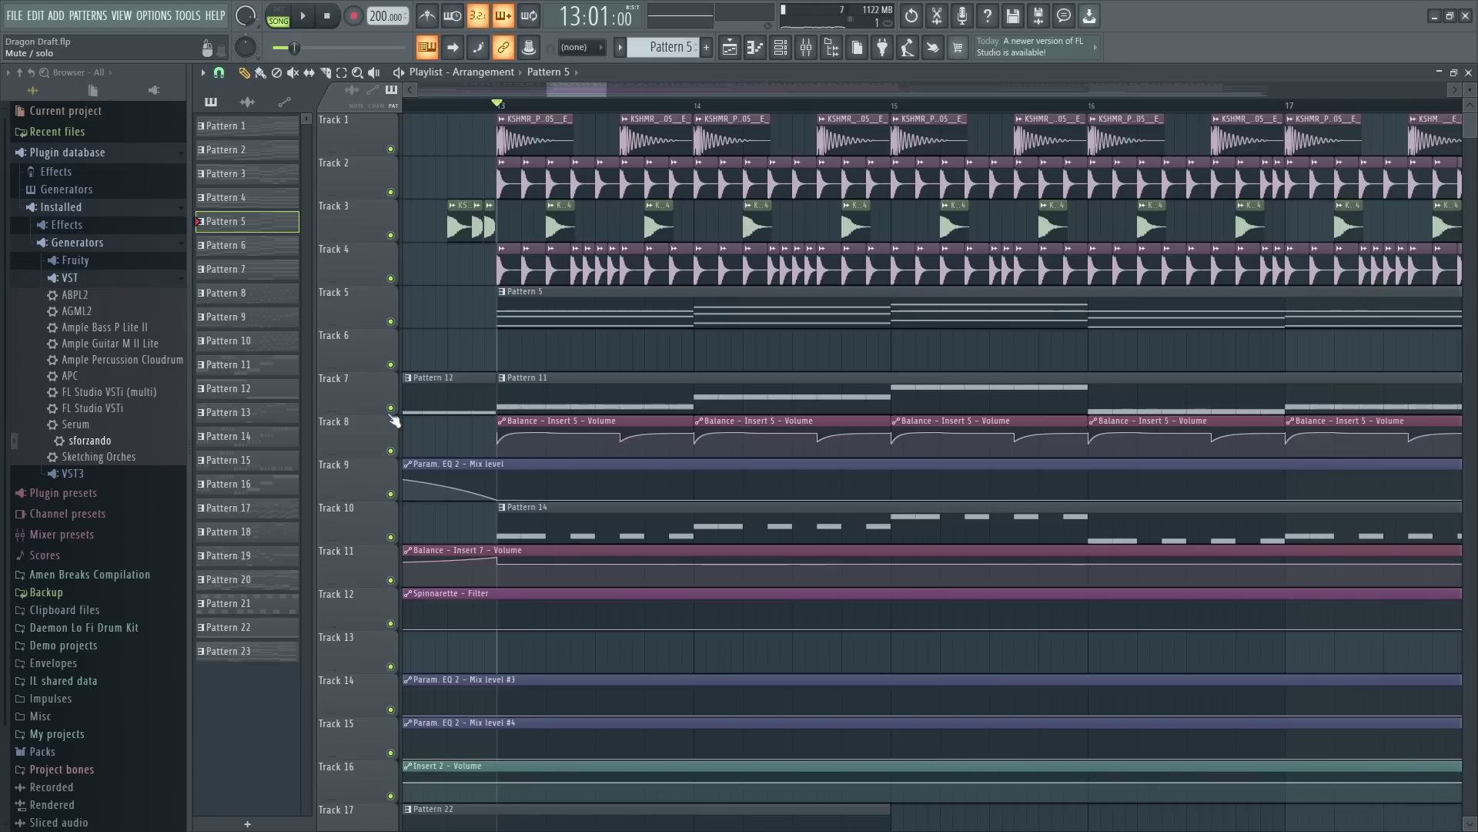
# Step: Solo Track 10, open Pattern 14 in the piano roll, and play its T-Bird Slap notes
pyautogui.rightClick(390, 537)
pyautogui.doubleClick(572, 514)
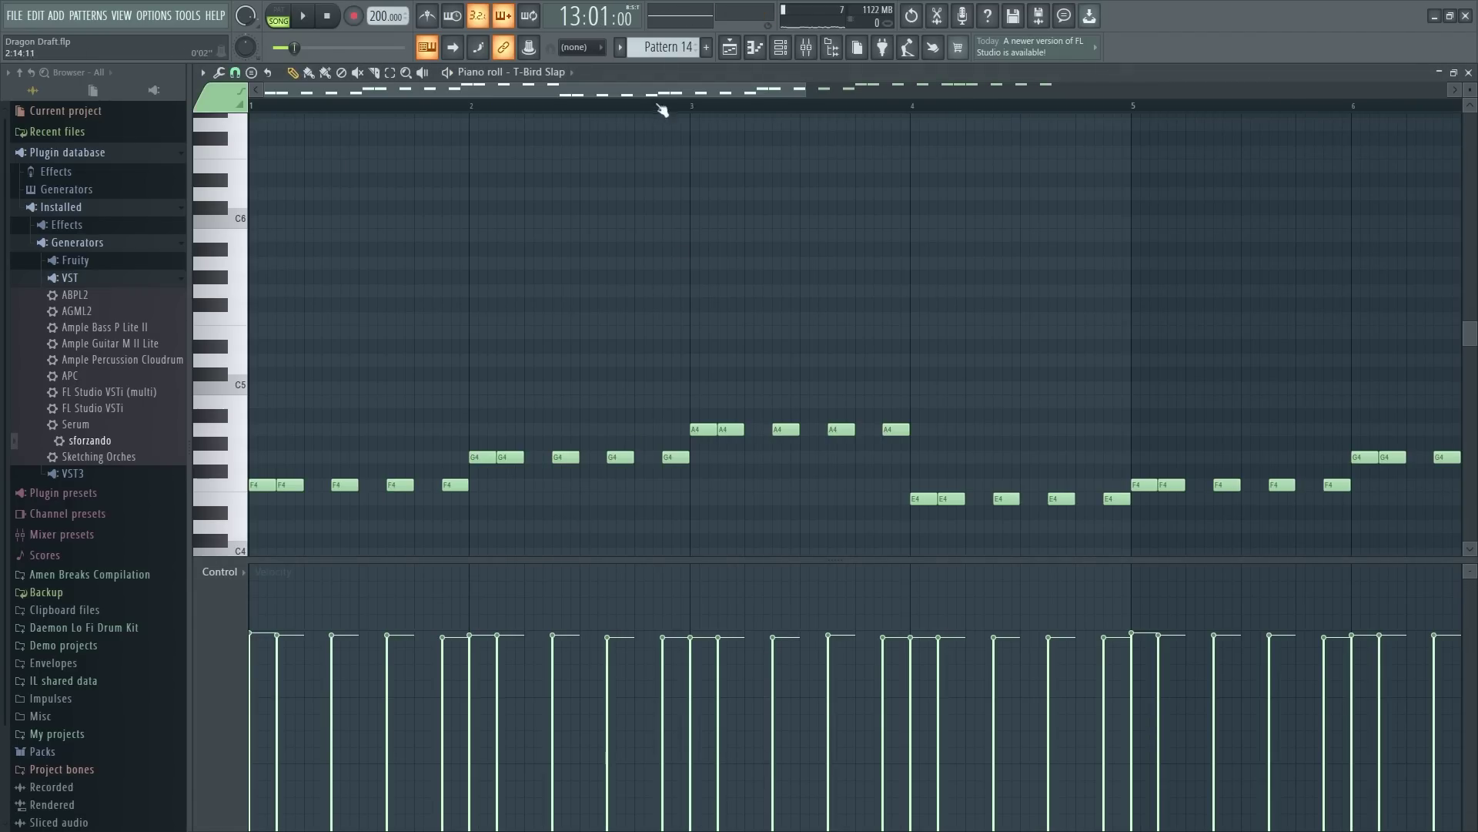
pyautogui.press('space')
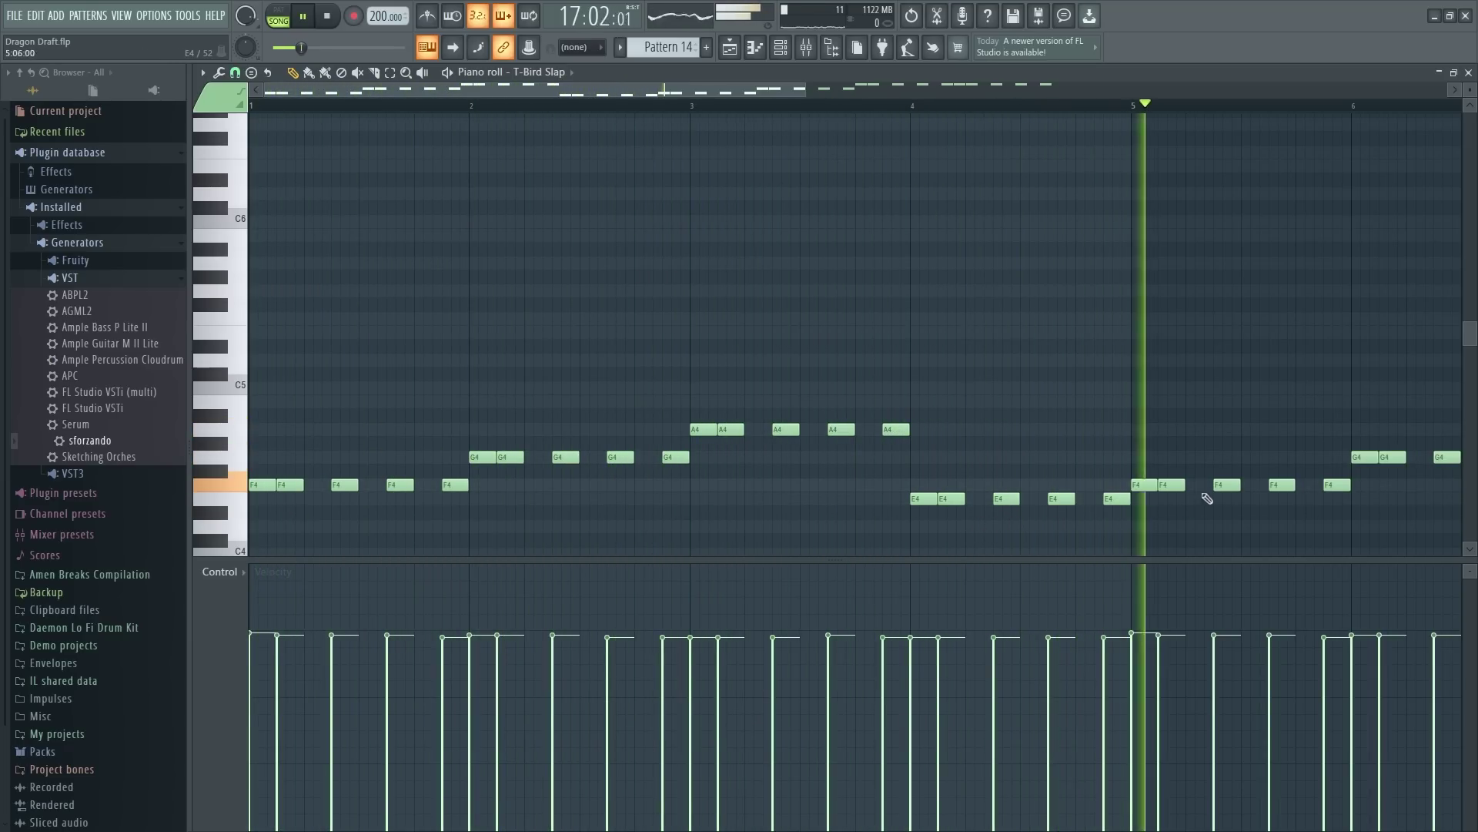
# Step: Return to the playlist and play the full arrangement from bar 13 with Track 10 included
pyautogui.press('F5')
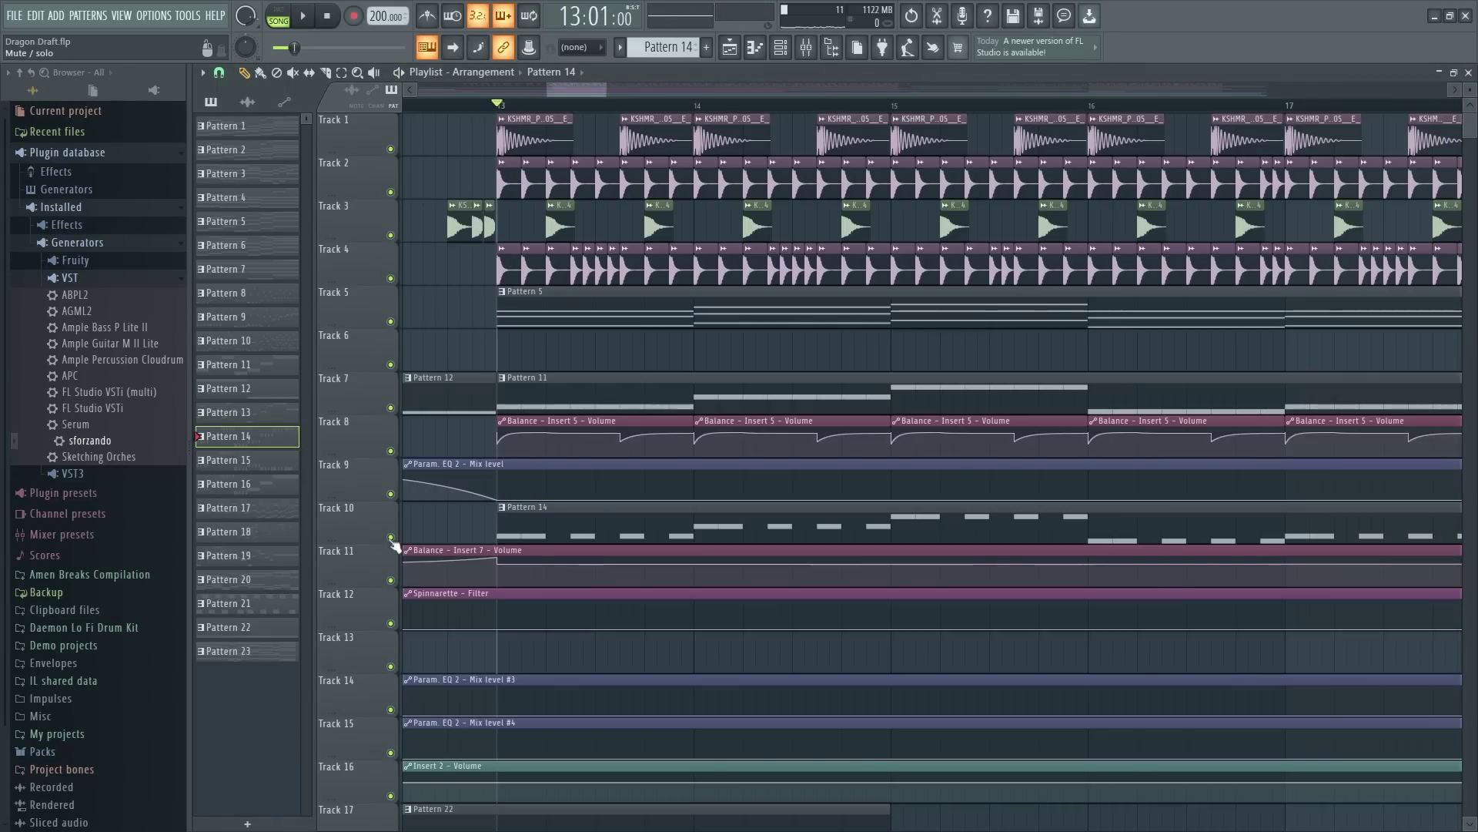
pyautogui.scroll(-3, 809, 114)
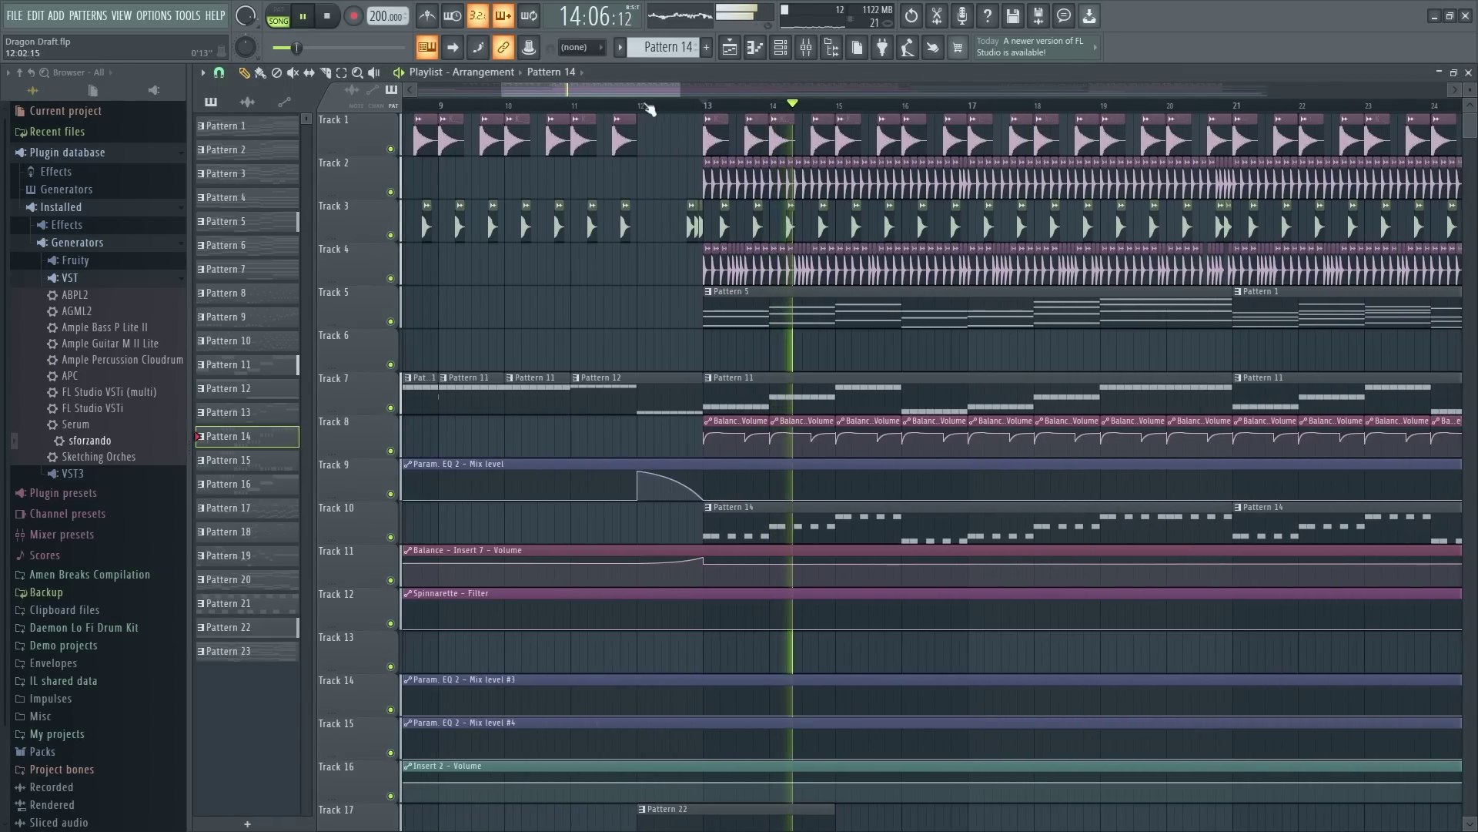
pyautogui.moveTo(633, 92); pyautogui.dragTo(693, 94)
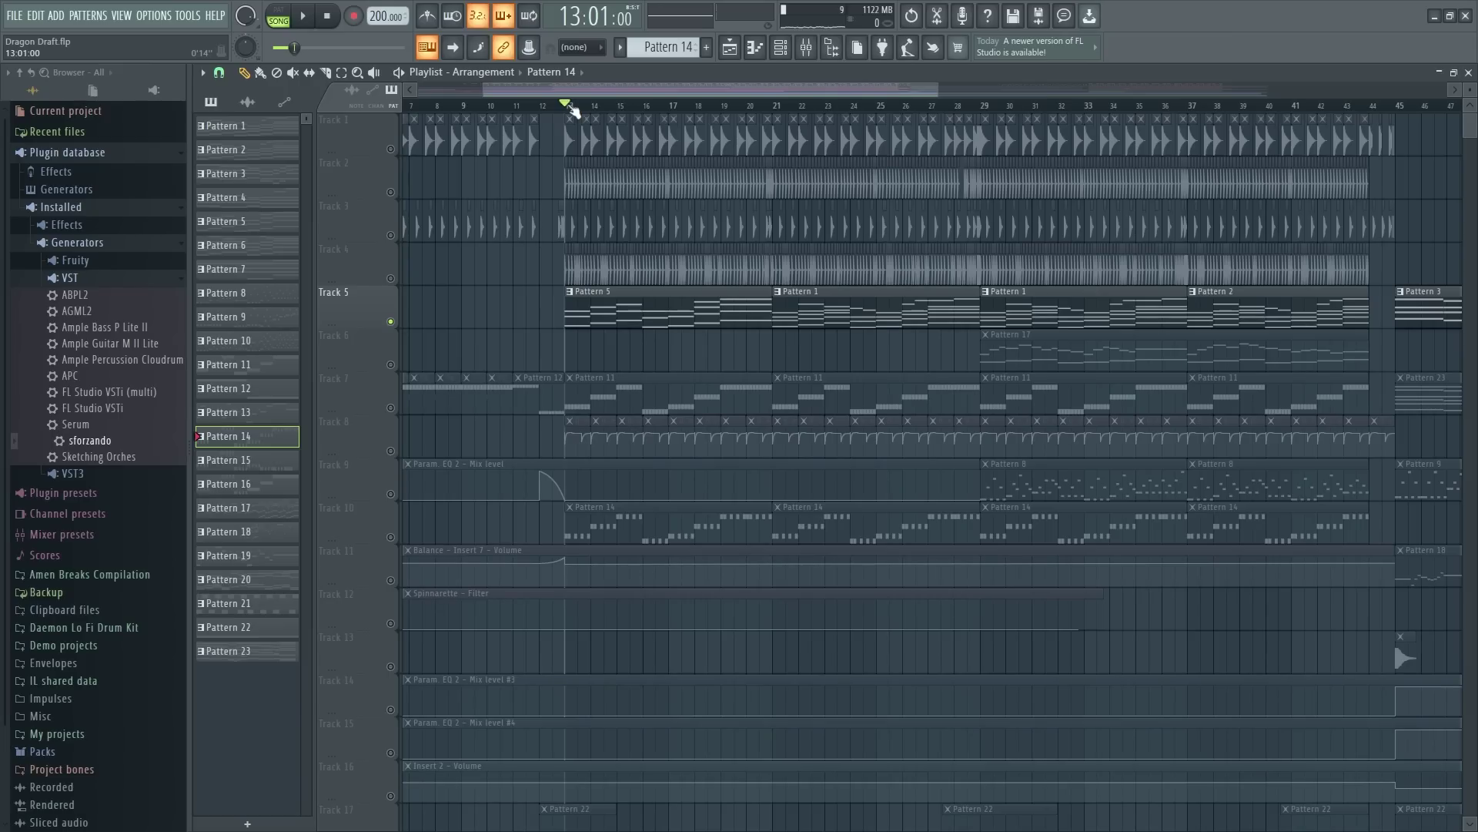
# Step: With only Track 5 soloed, open the Pattern 1 clip at bar 21 and audition its Spinnarette chords
pyautogui.moveTo(567, 108)
pyautogui.mouseDown()
pyautogui.moveTo(790, 154)
pyautogui.moveTo(571, 132)
pyautogui.mouseUp()
pyautogui.click(803, 307)
pyautogui.doubleClick(804, 307)
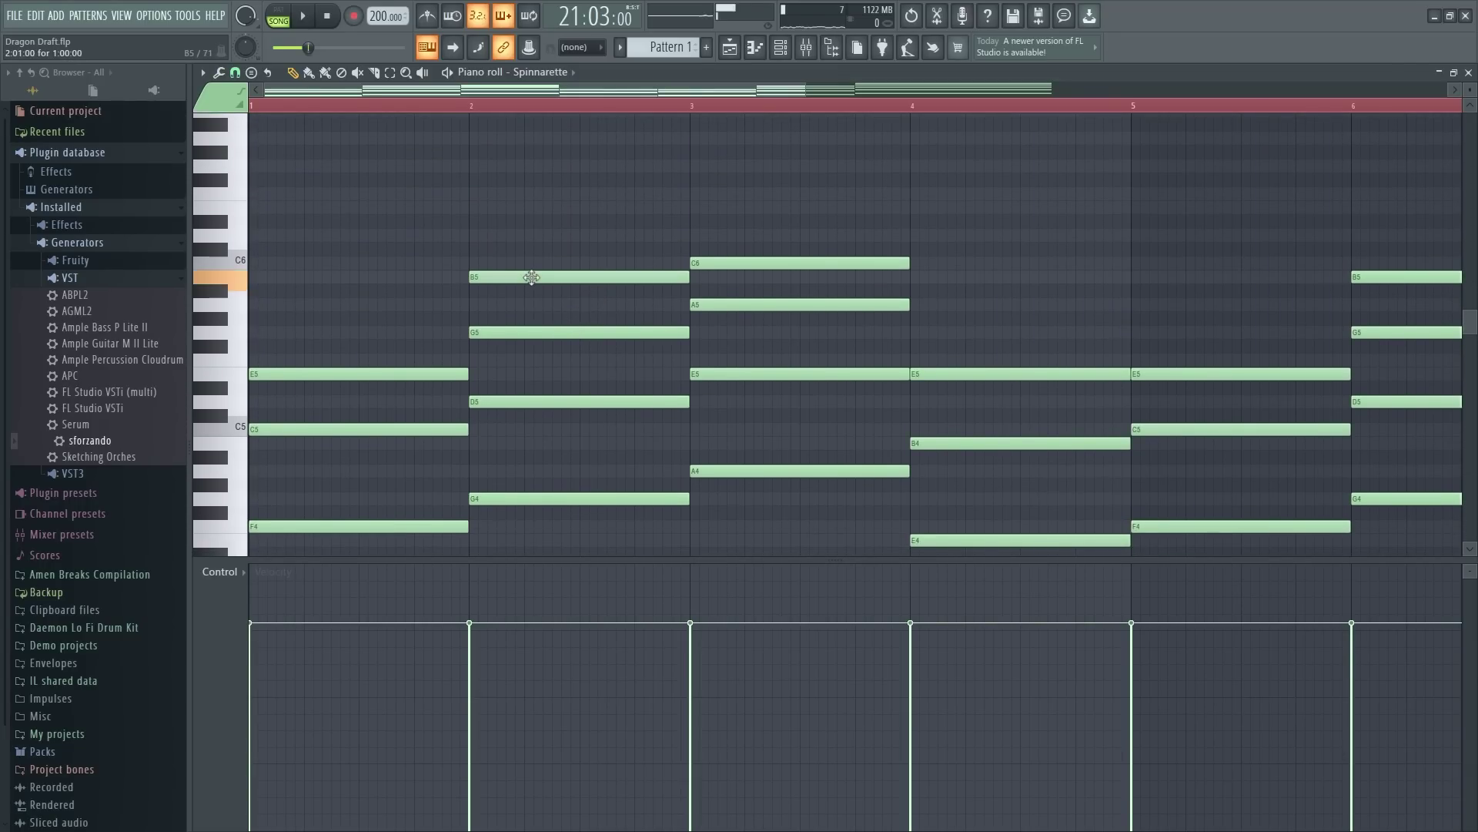
pyautogui.scroll(-1, 762, 261)
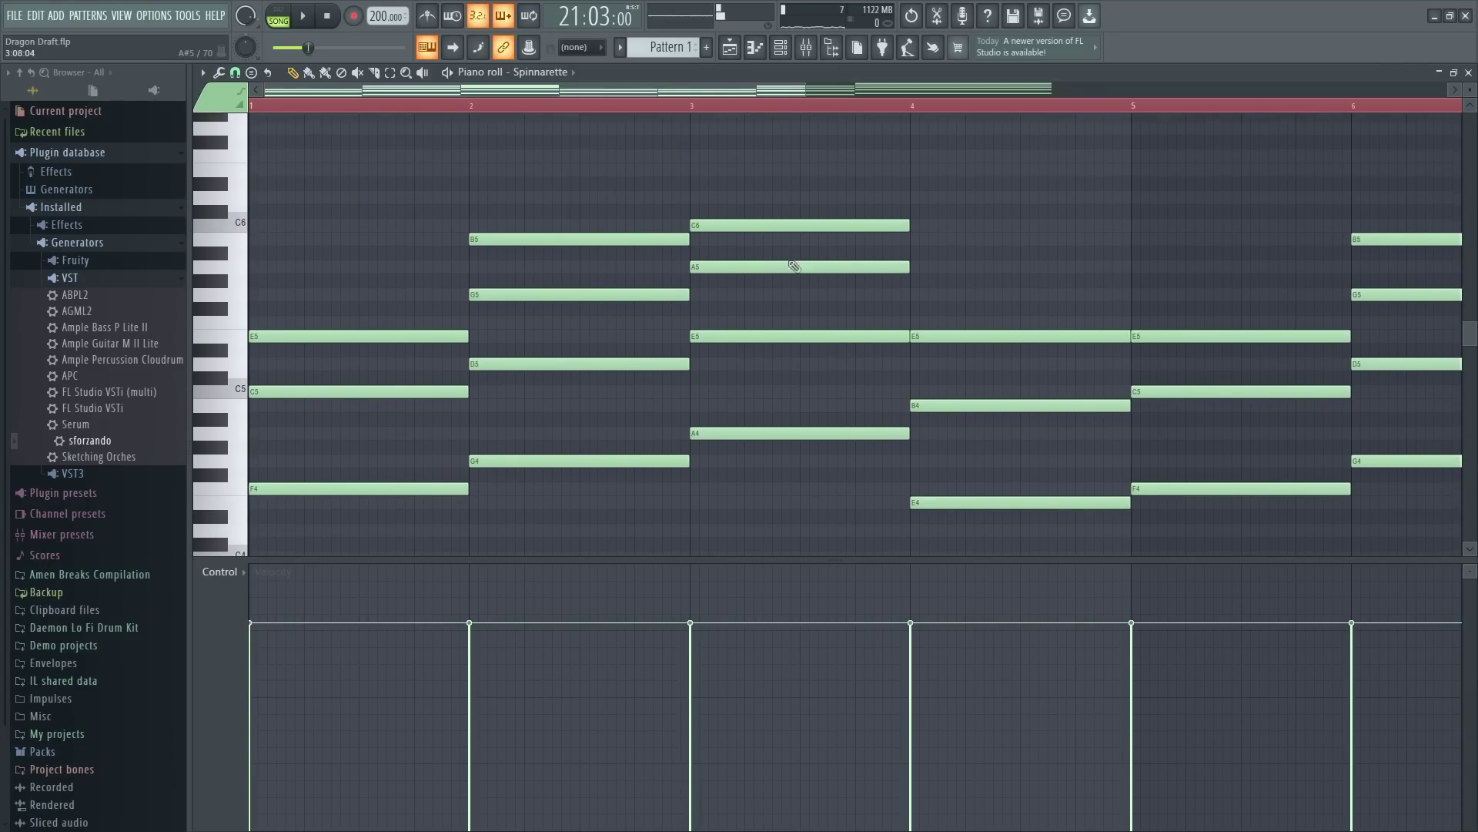
pyautogui.press('space')
pyautogui.press('space')
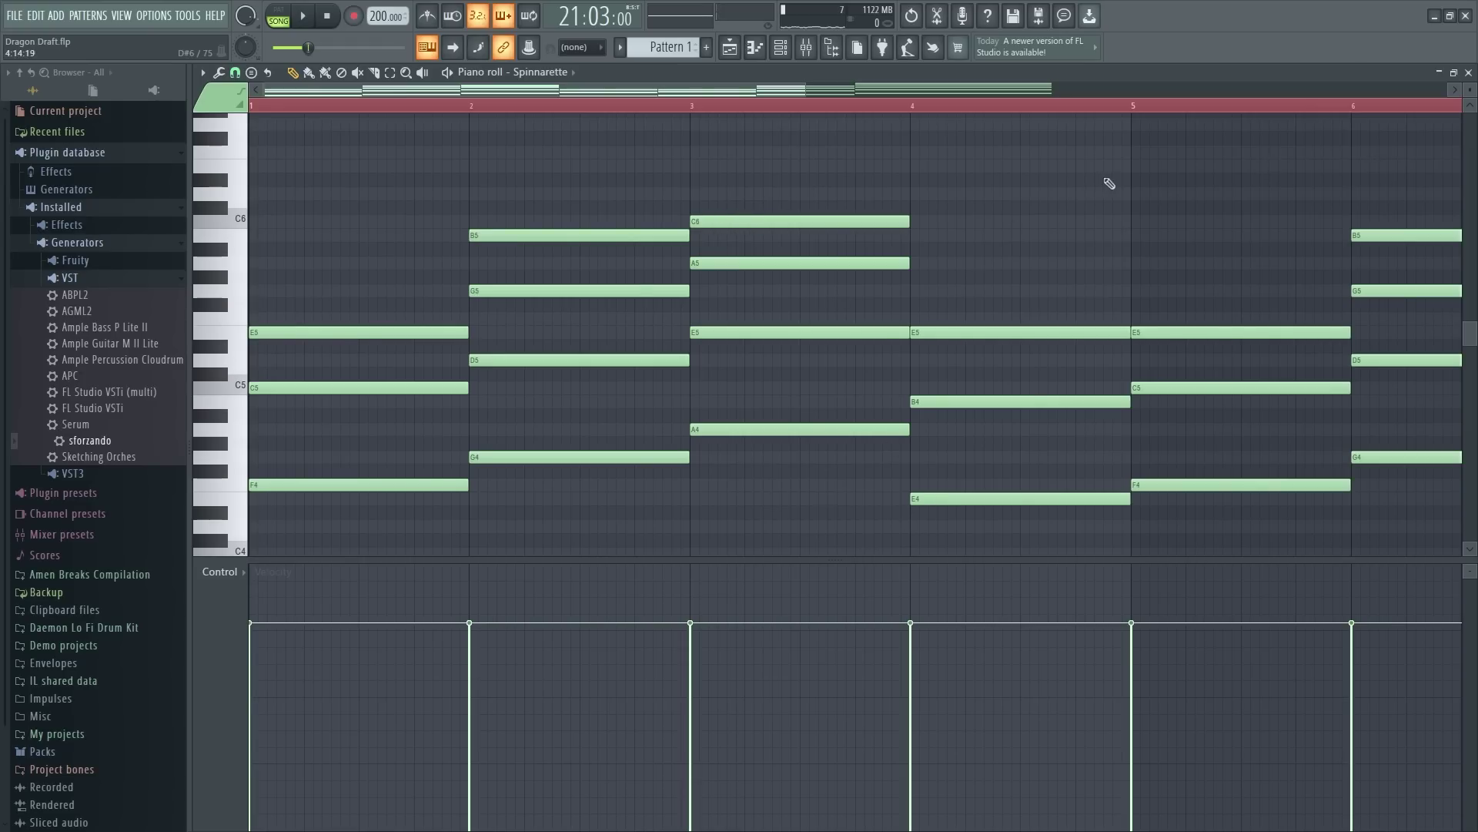
# Step: Add a one-bar A5 note on top of the bar 1 chord
pyautogui.scroll(2, 354, 221)
pyautogui.scroll(-4, 752, 298)
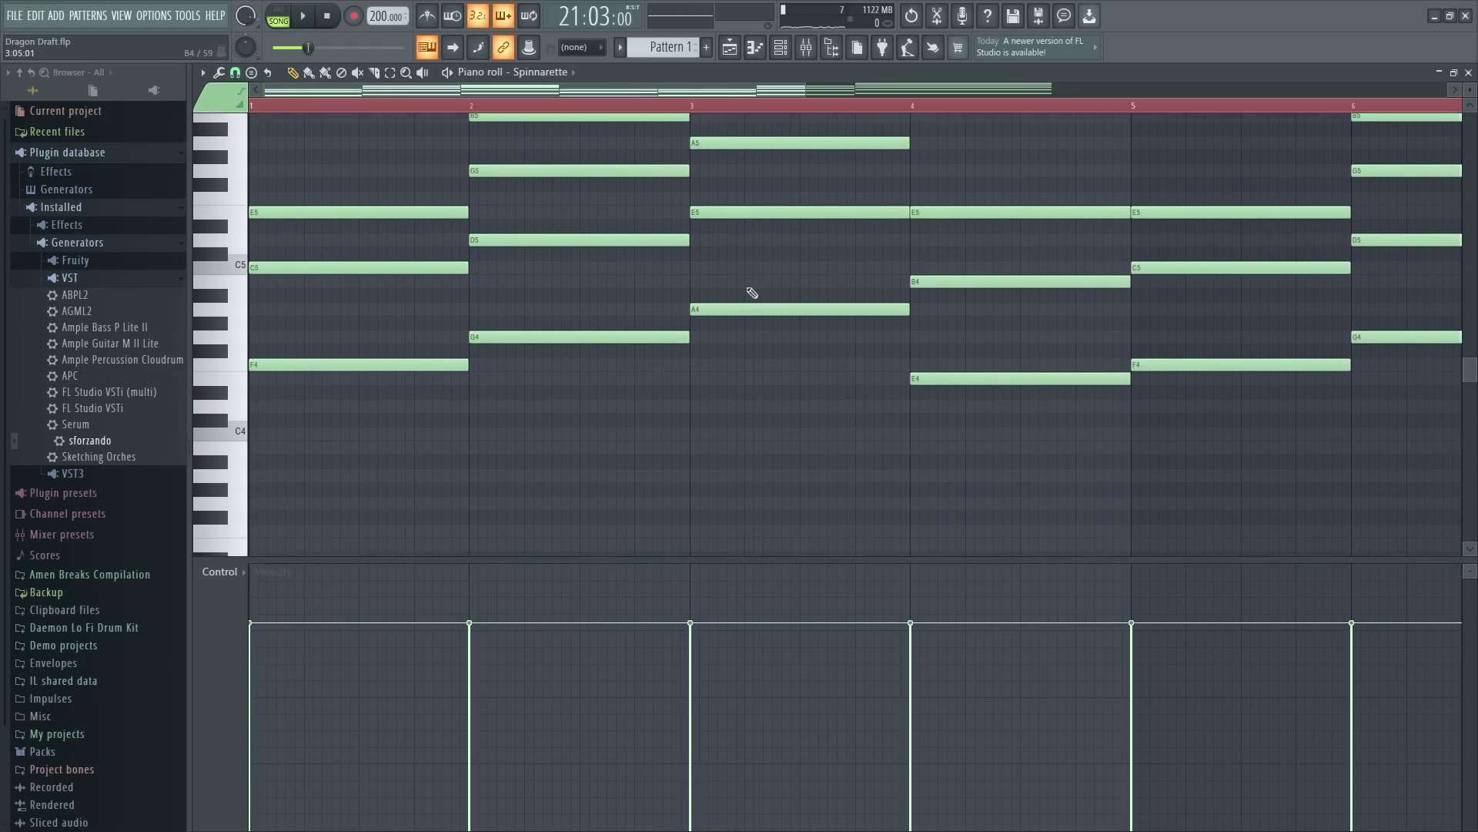
pyautogui.scroll(2, 749, 210)
pyautogui.moveTo(775, 93); pyautogui.dragTo(368, 98)
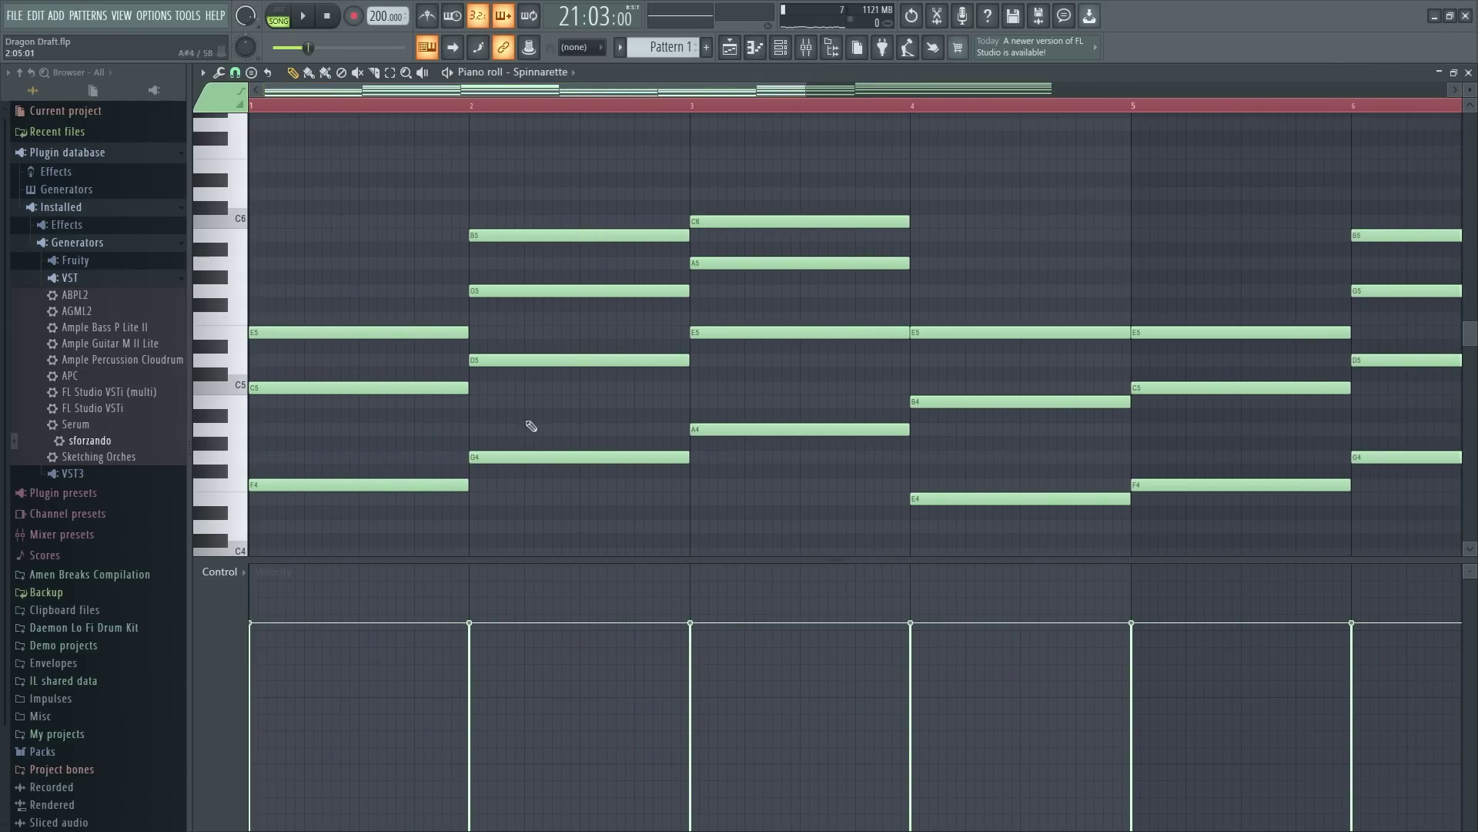
pyautogui.scroll(5, 858, 379)
pyautogui.scroll(-2, 677, 221)
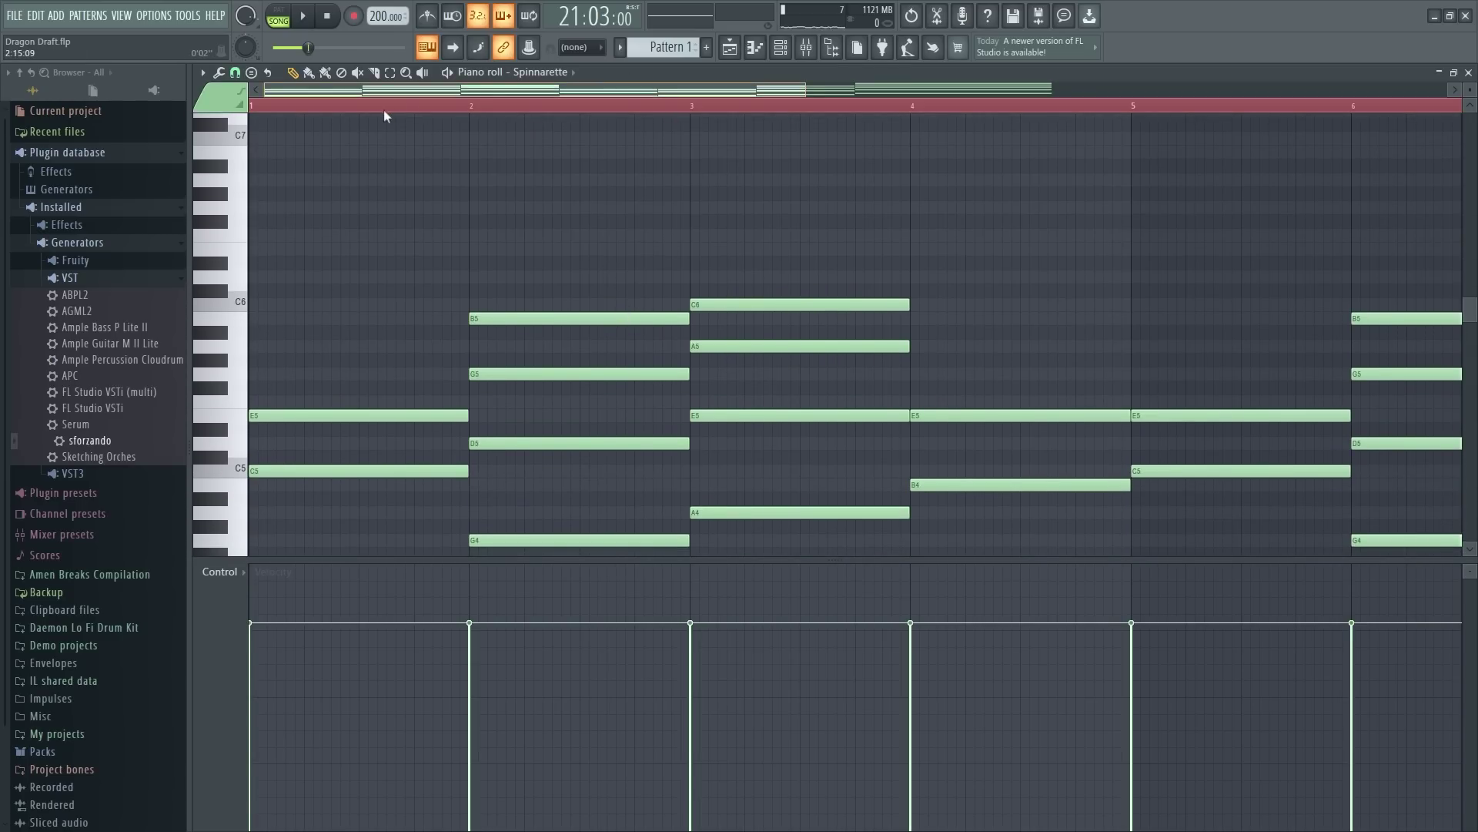
pyautogui.click(409, 346)
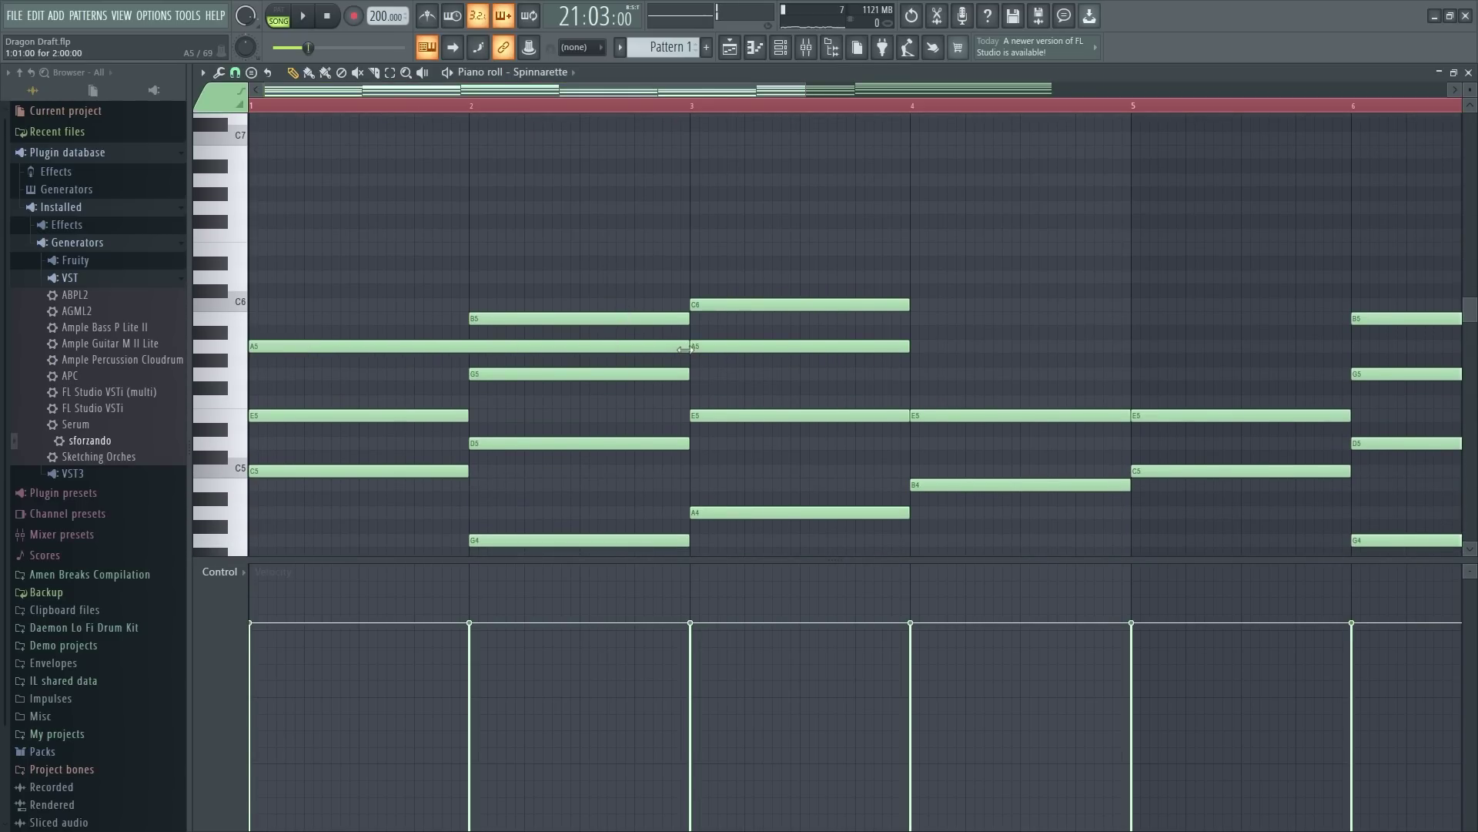
pyautogui.moveTo(684, 350); pyautogui.dragTo(520, 358)
# Step: Add one-bar top notes G6 in bar 2 and E6 in bar 3, plus half-bar D6 and C6 notes in bar 4
pyautogui.scroll(3, 469, 367)
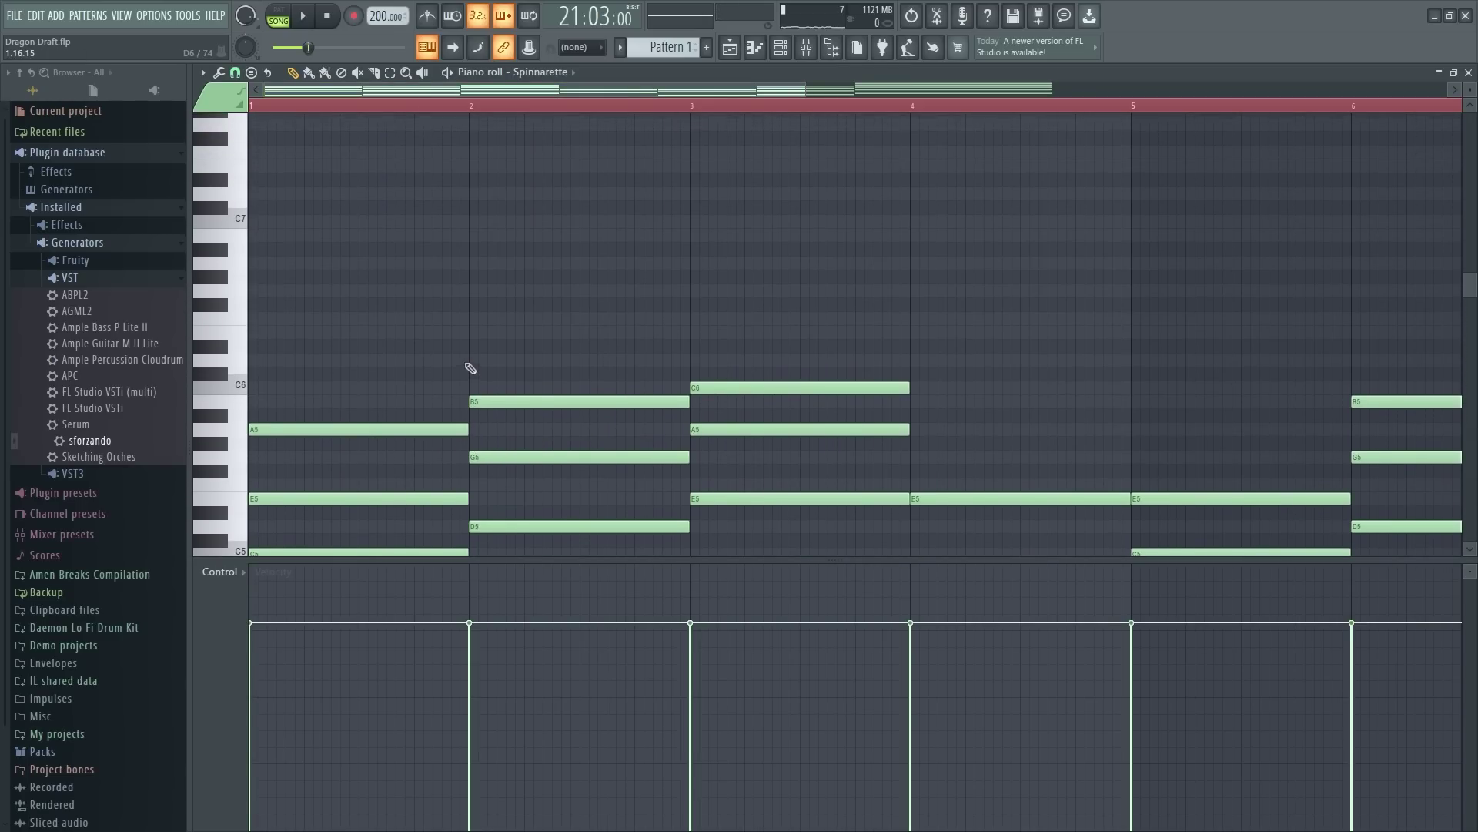
pyautogui.click(468, 291)
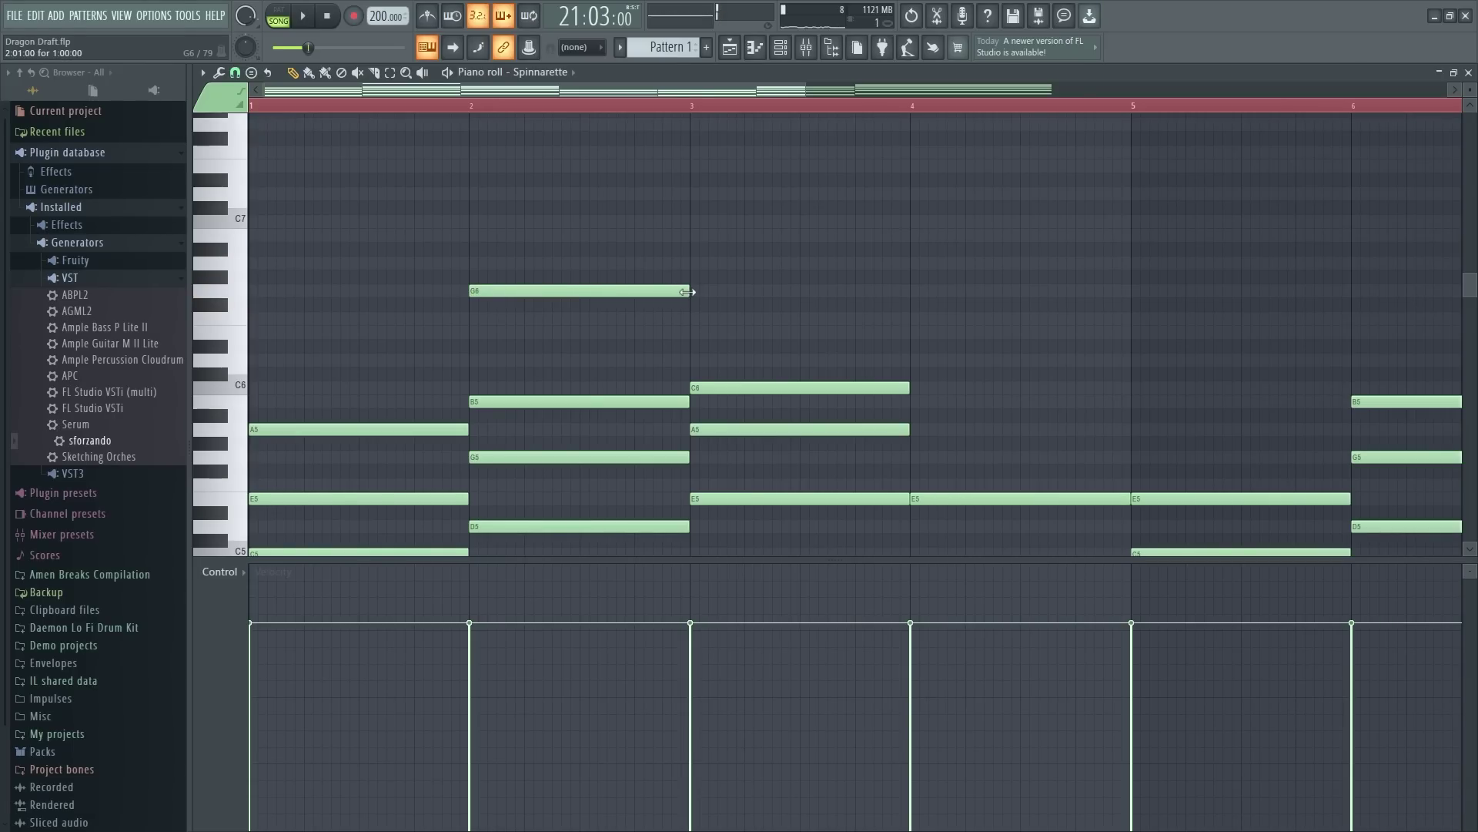
pyautogui.click(694, 329)
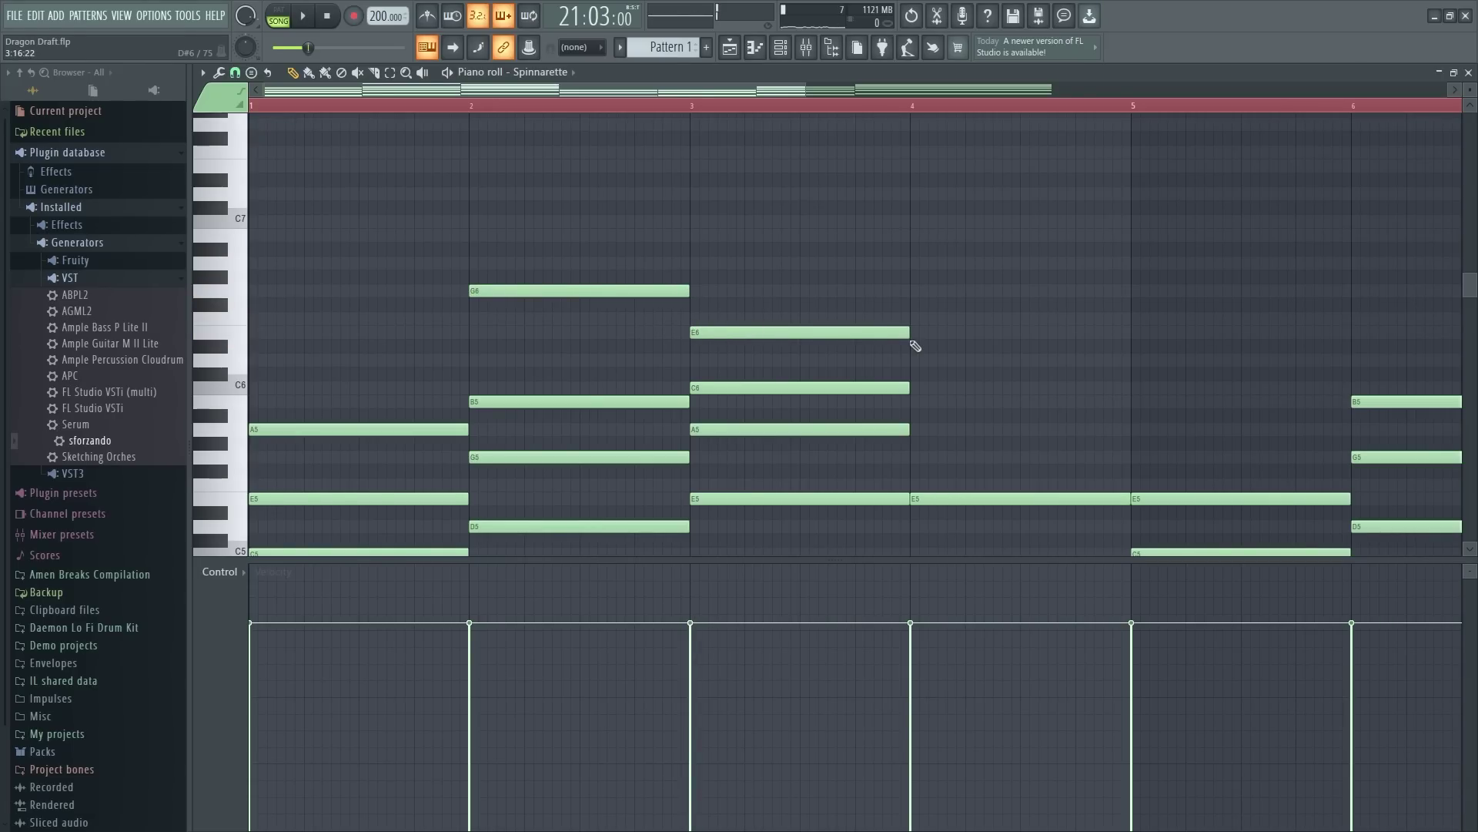
pyautogui.click(920, 360)
pyautogui.moveTo(1131, 359); pyautogui.dragTo(1007, 362)
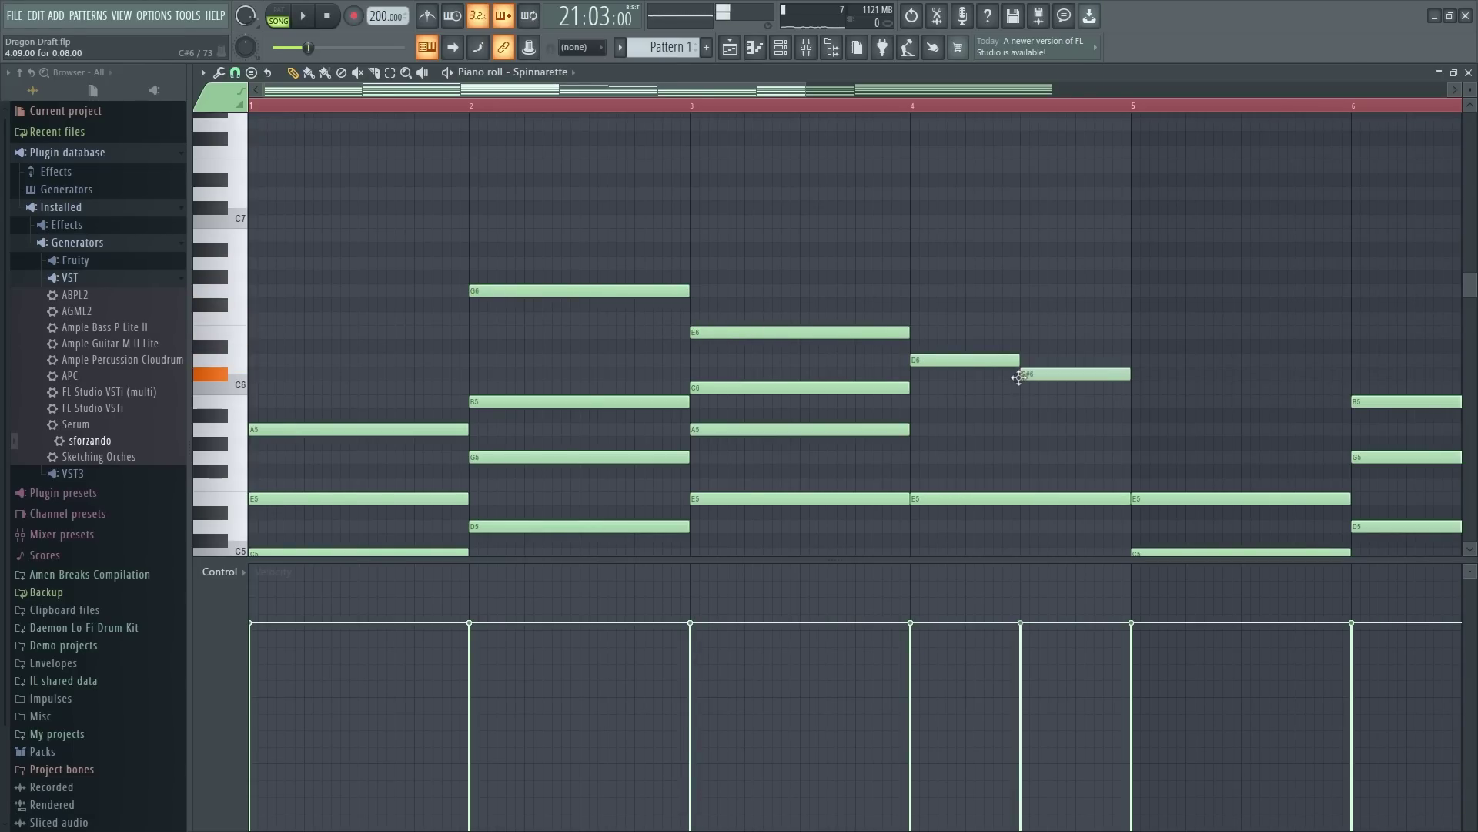
pyautogui.moveTo(1019, 378); pyautogui.dragTo(1022, 393)
# Step: Complete the top line with A5 in bar 5, G6 and B6 in bar 6, B6 in bar 7, and C#7 in bar 8
pyautogui.moveTo(705, 91); pyautogui.dragTo(1045, 113)
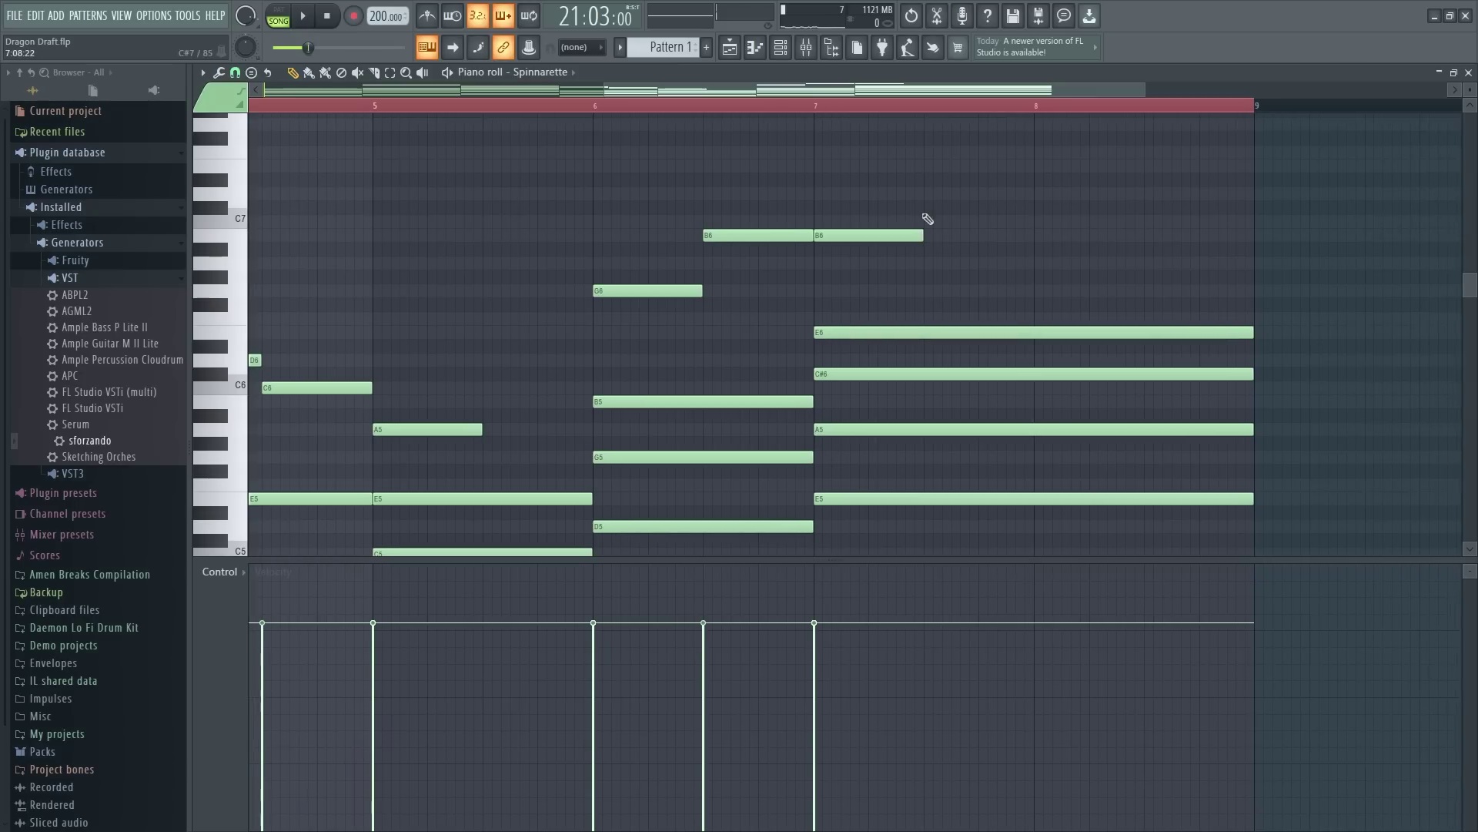
pyautogui.moveTo(1025, 245); pyautogui.dragTo(1035, 212)
pyautogui.scroll(-3, 674, 104)
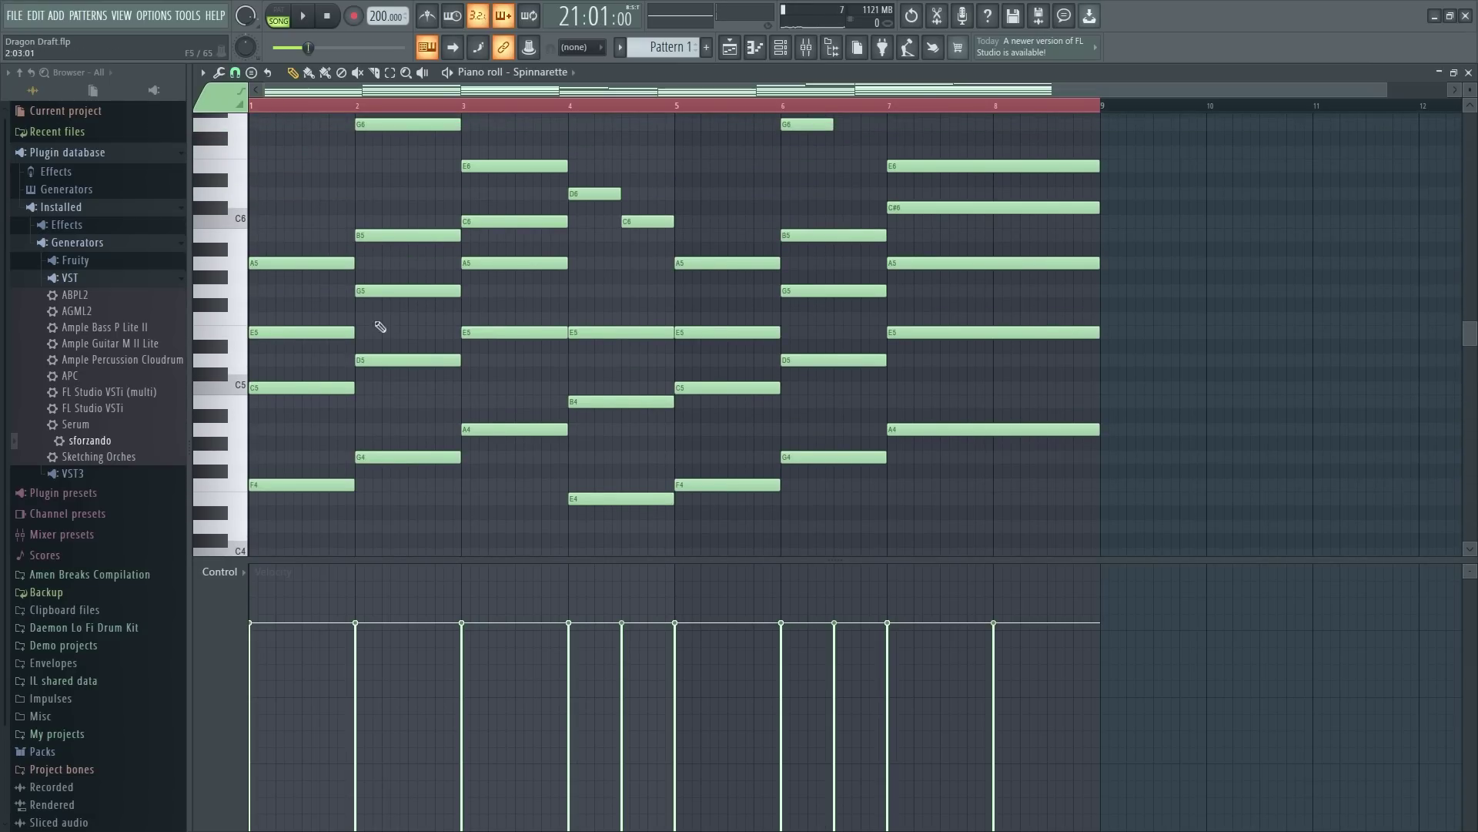
# Step: Play Pattern 1 through with the new top notes and return to the playlist
pyautogui.press('space')
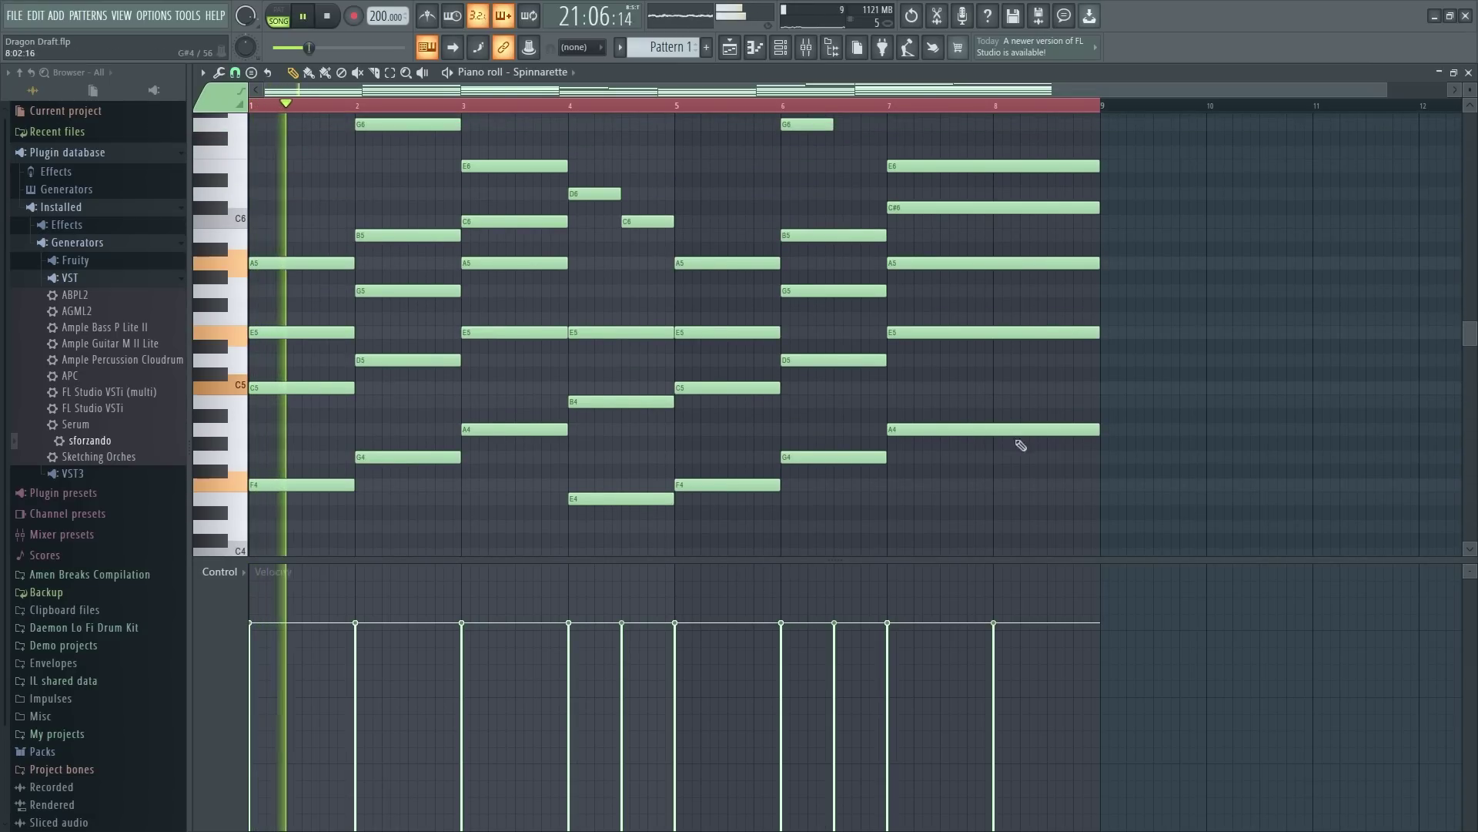
pyautogui.scroll(2, 1020, 445)
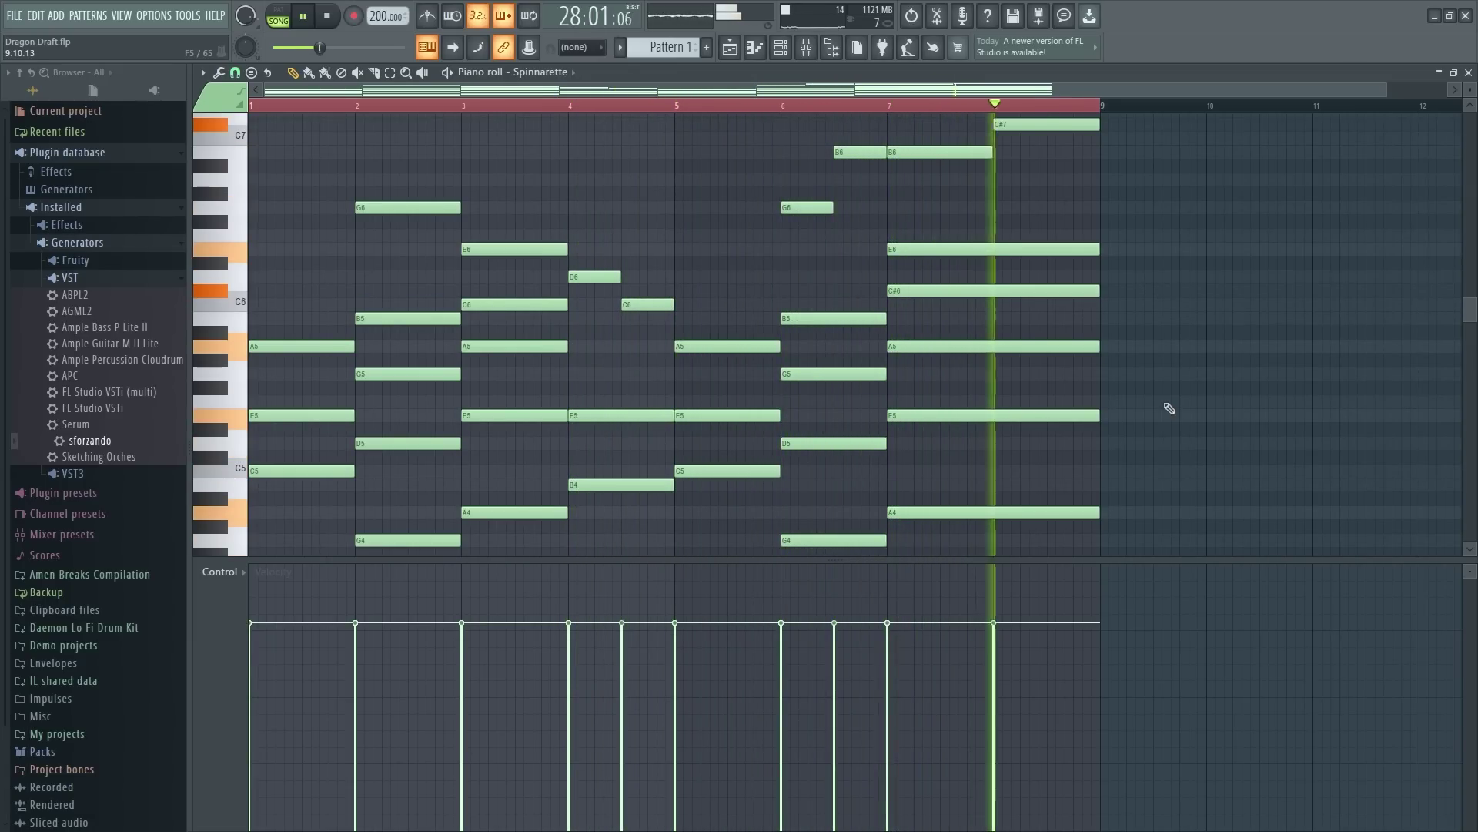
pyautogui.press('space')
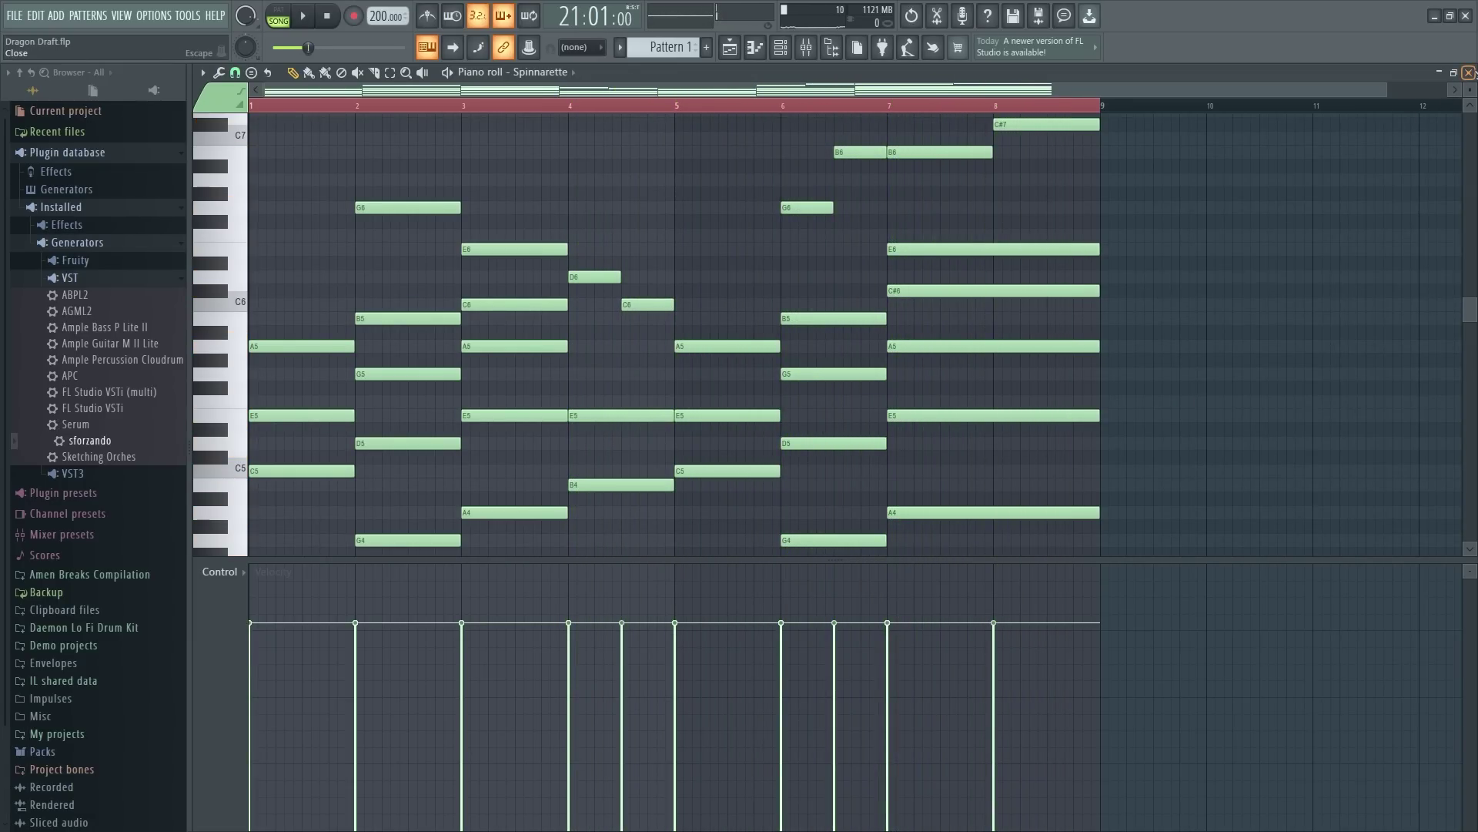
pyautogui.click(1468, 72)
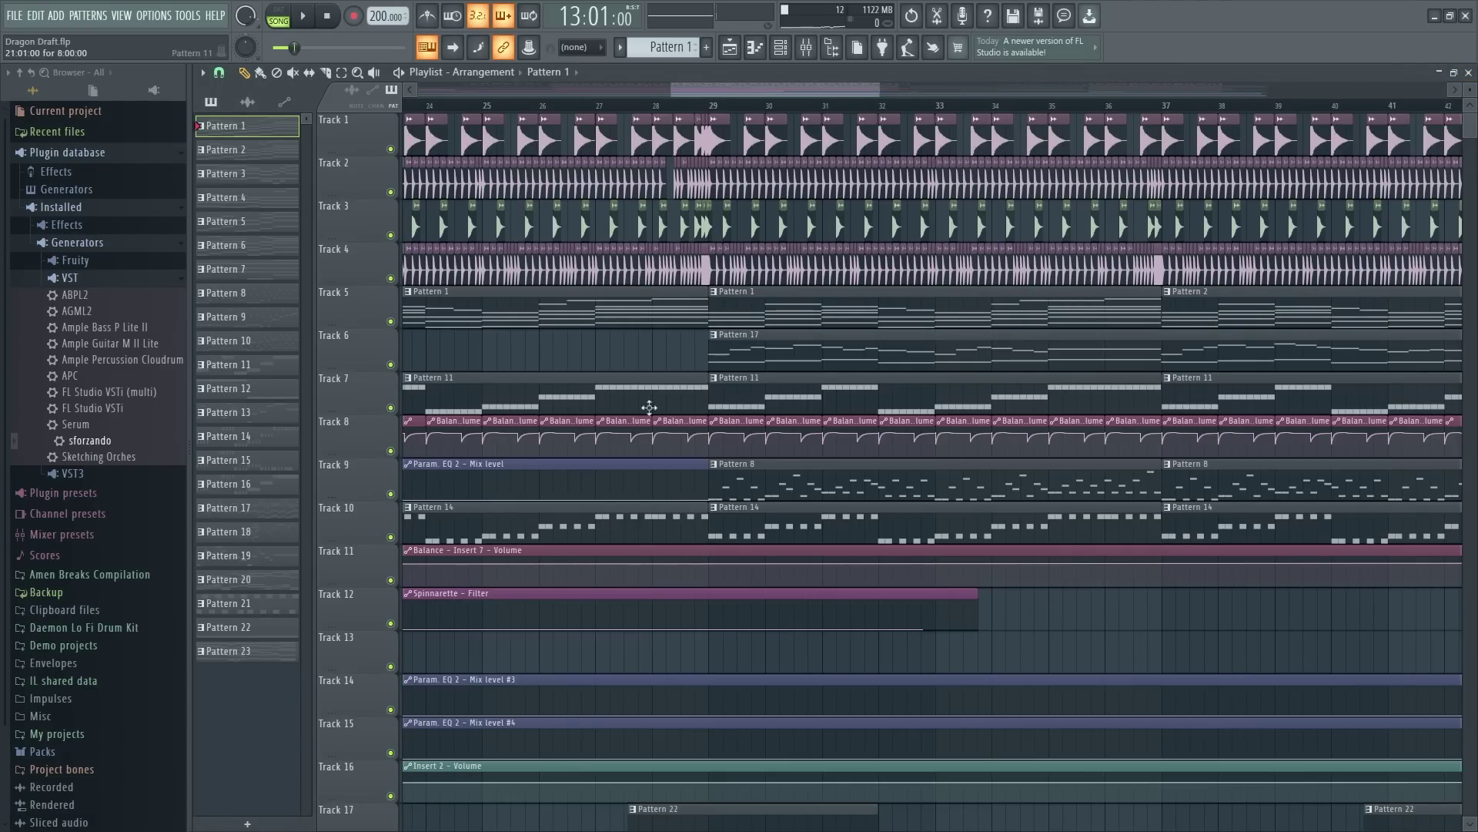
# Step: Play the drum fill leading into bar 29, starting from bar 27
pyautogui.scroll(5, 719, 107)
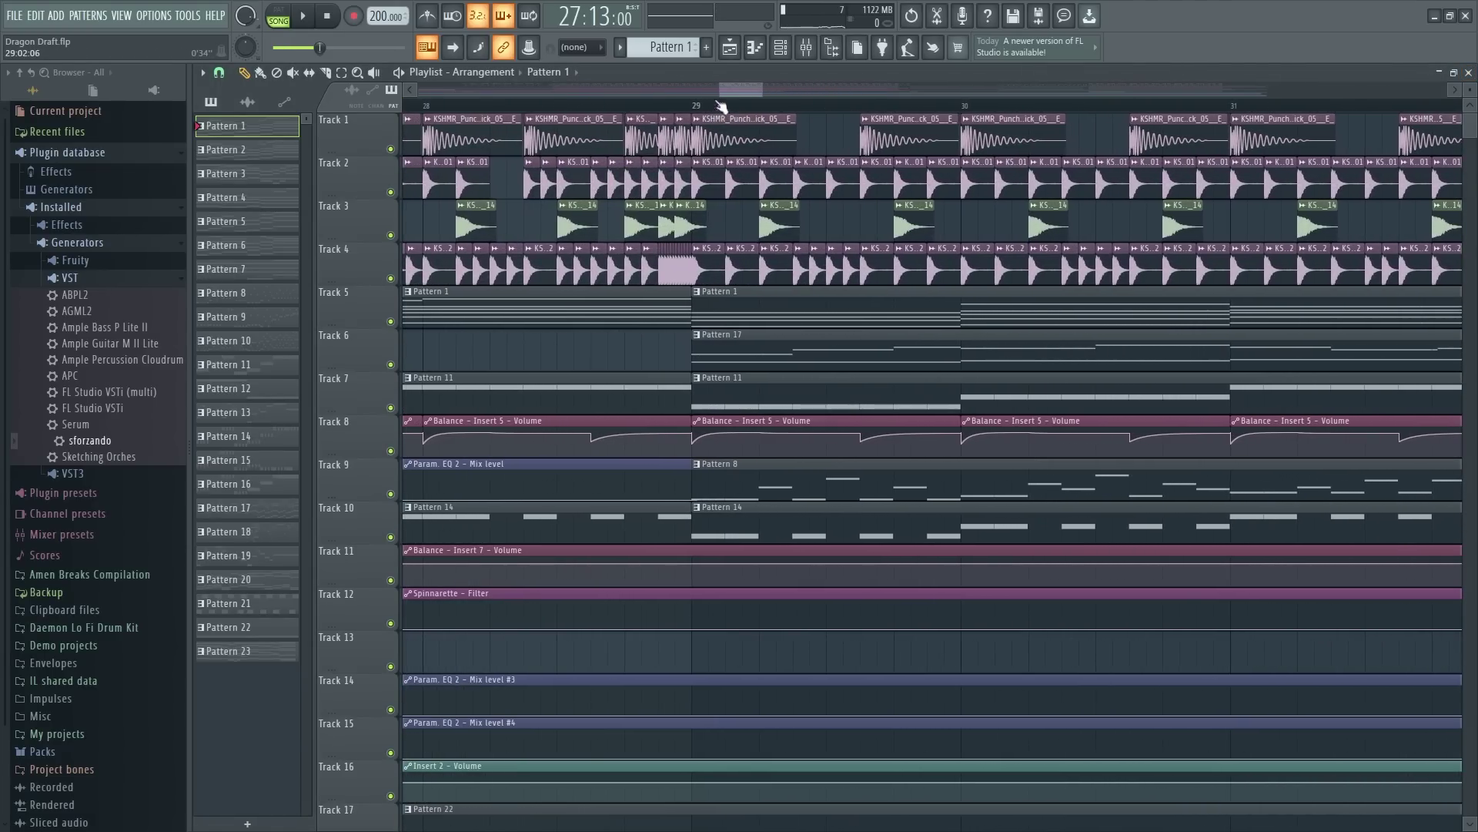
pyautogui.moveTo(736, 92); pyautogui.dragTo(733, 99)
pyautogui.scroll(-3, 432, 109)
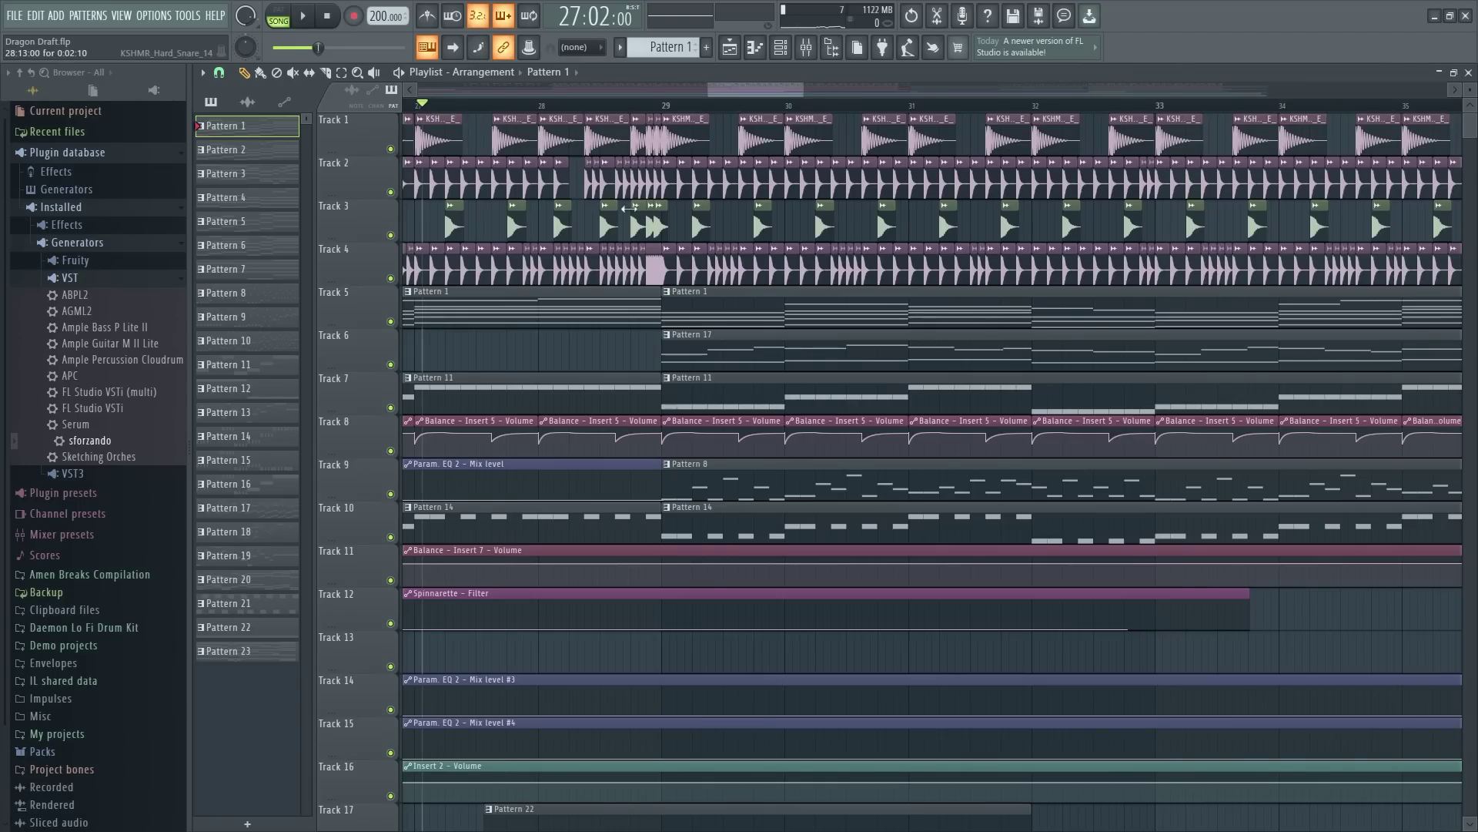
pyautogui.press('space')
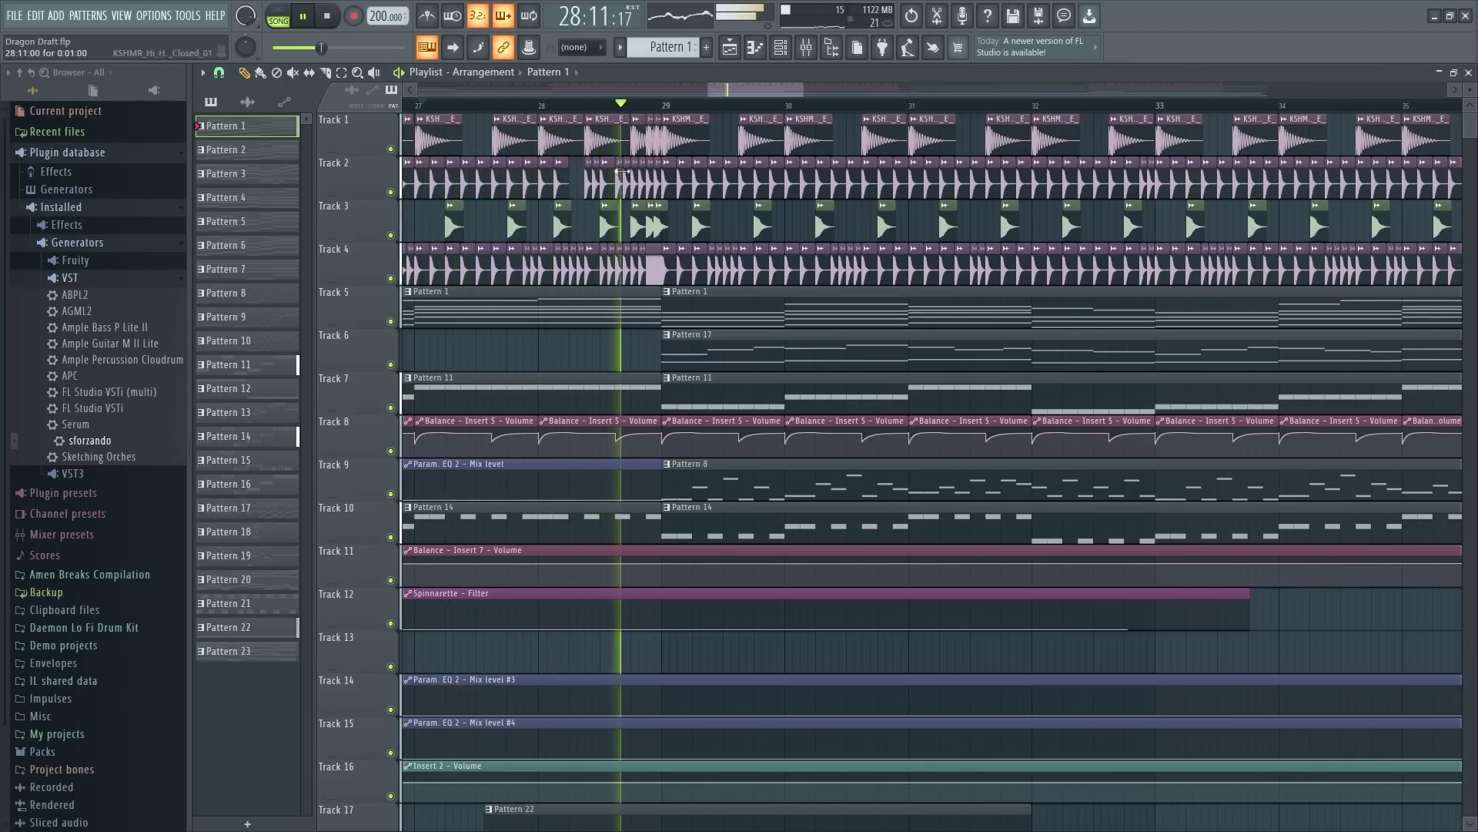
pyautogui.press('space')
# Step: Examine the Track 18 Free Filter frequency automation around bar 29 and view the whole arrangement
pyautogui.scroll(-5, 691, 499)
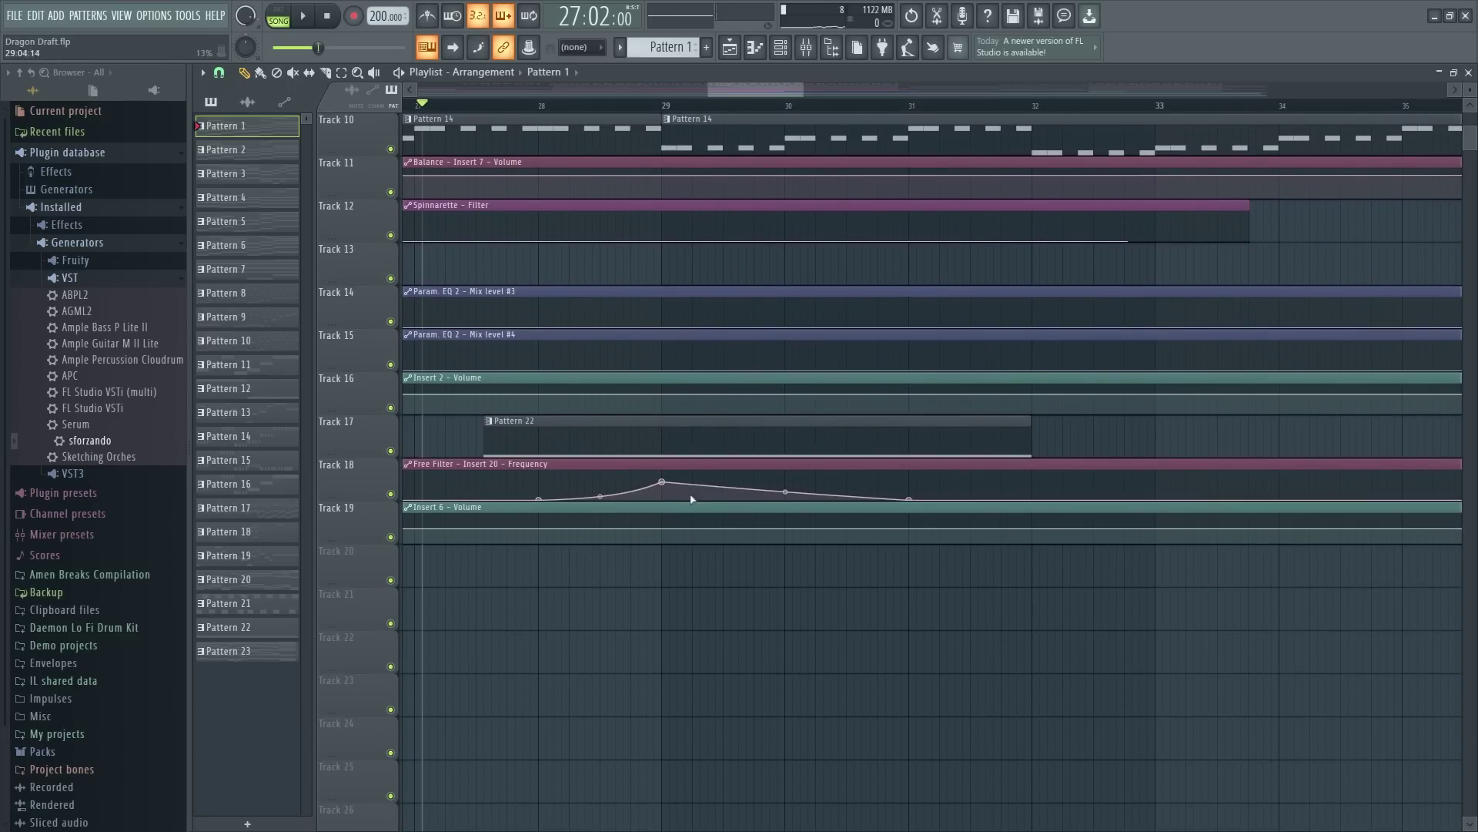
pyautogui.moveTo(746, 92); pyautogui.dragTo(711, 93)
pyautogui.rightClick(712, 93)
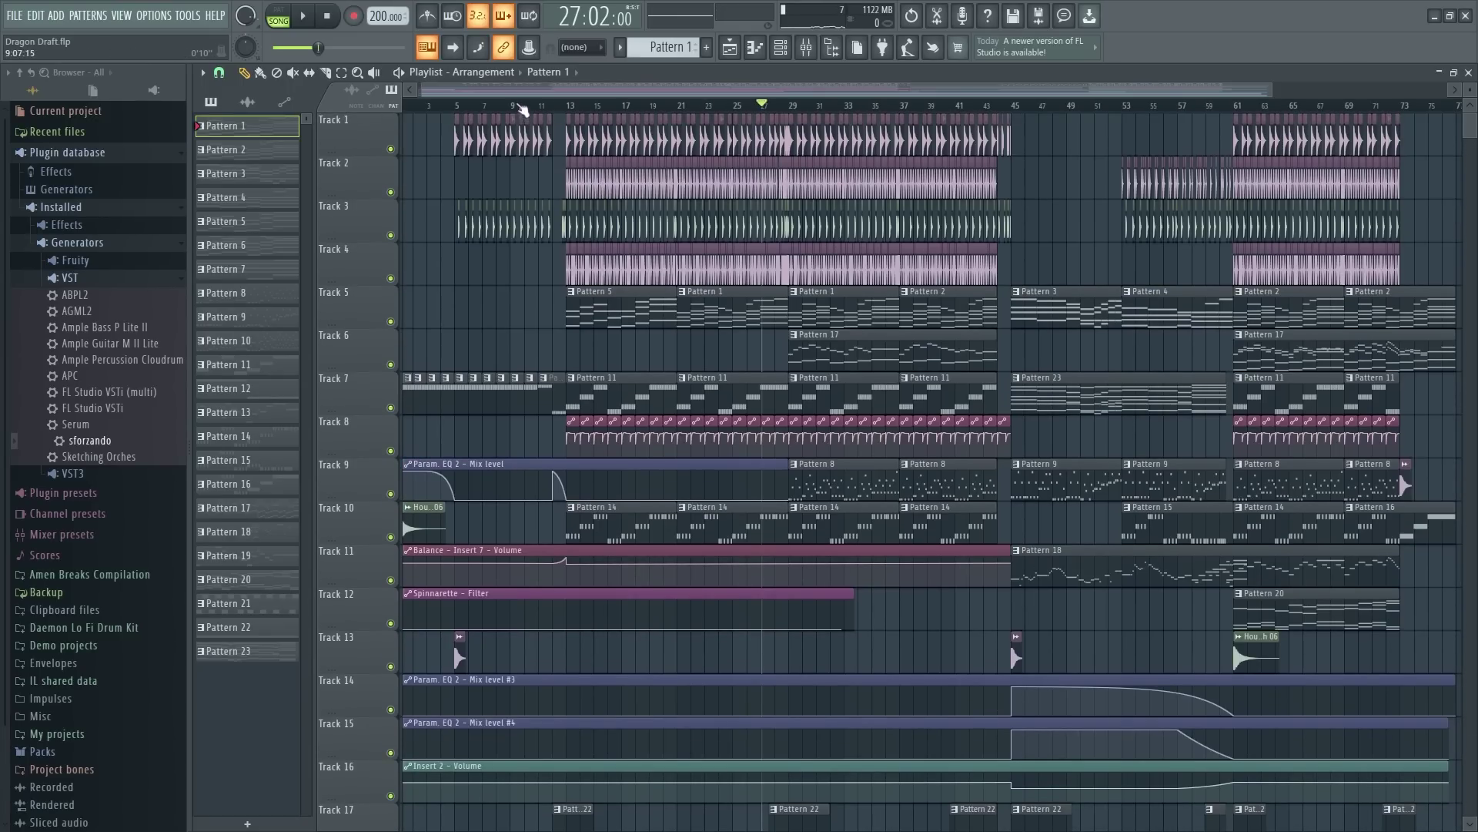
# Step: Play the Pattern 5 section of the arrangement and the transition from bar 27 to compare them
pyautogui.press('space')
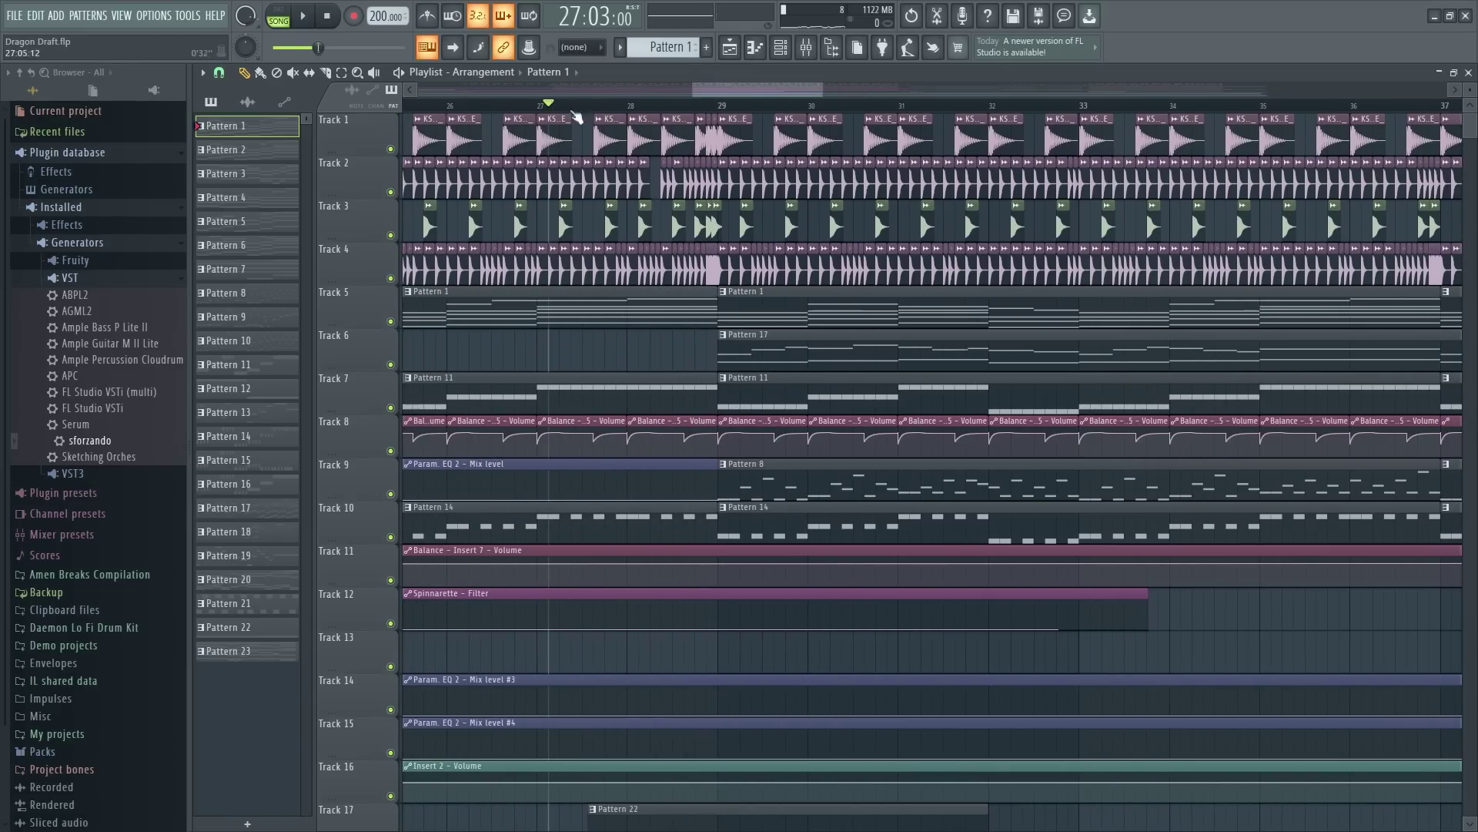
pyautogui.press('space')
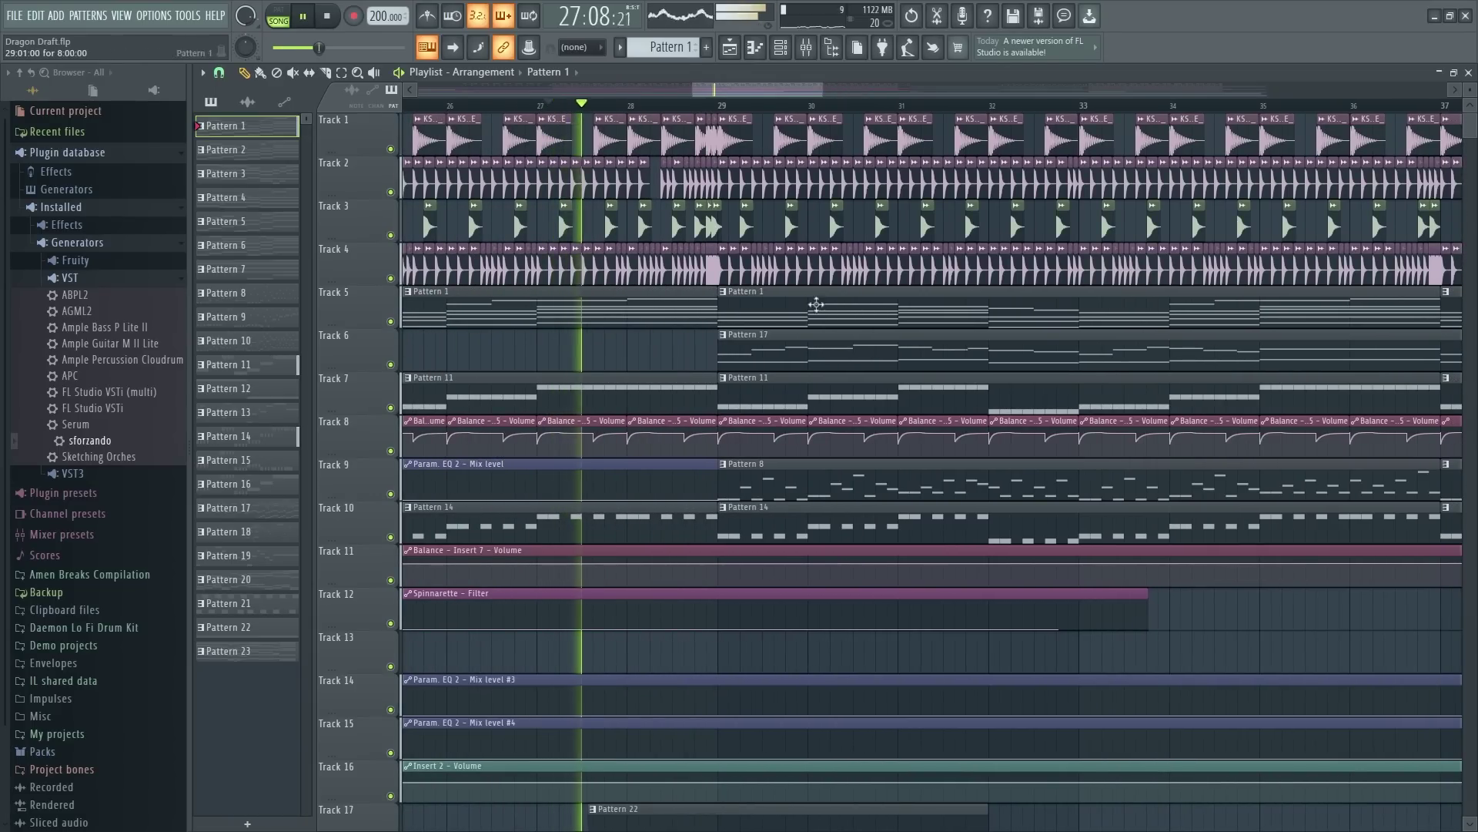
pyautogui.press('space')
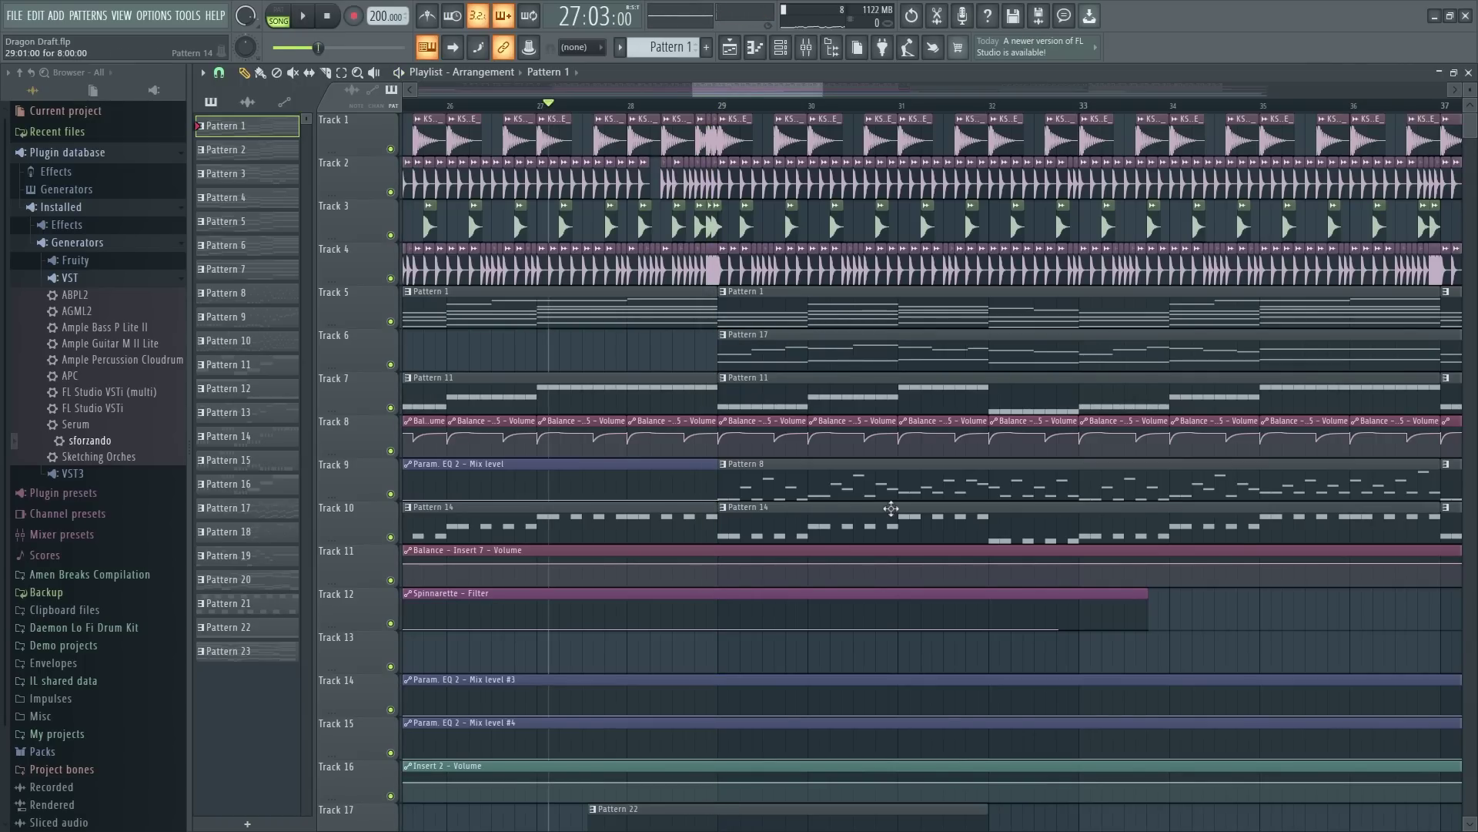
# Step: Solo Track 6 to isolate its Pattern 17 part
pyautogui.scroll(-5, 633, 109)
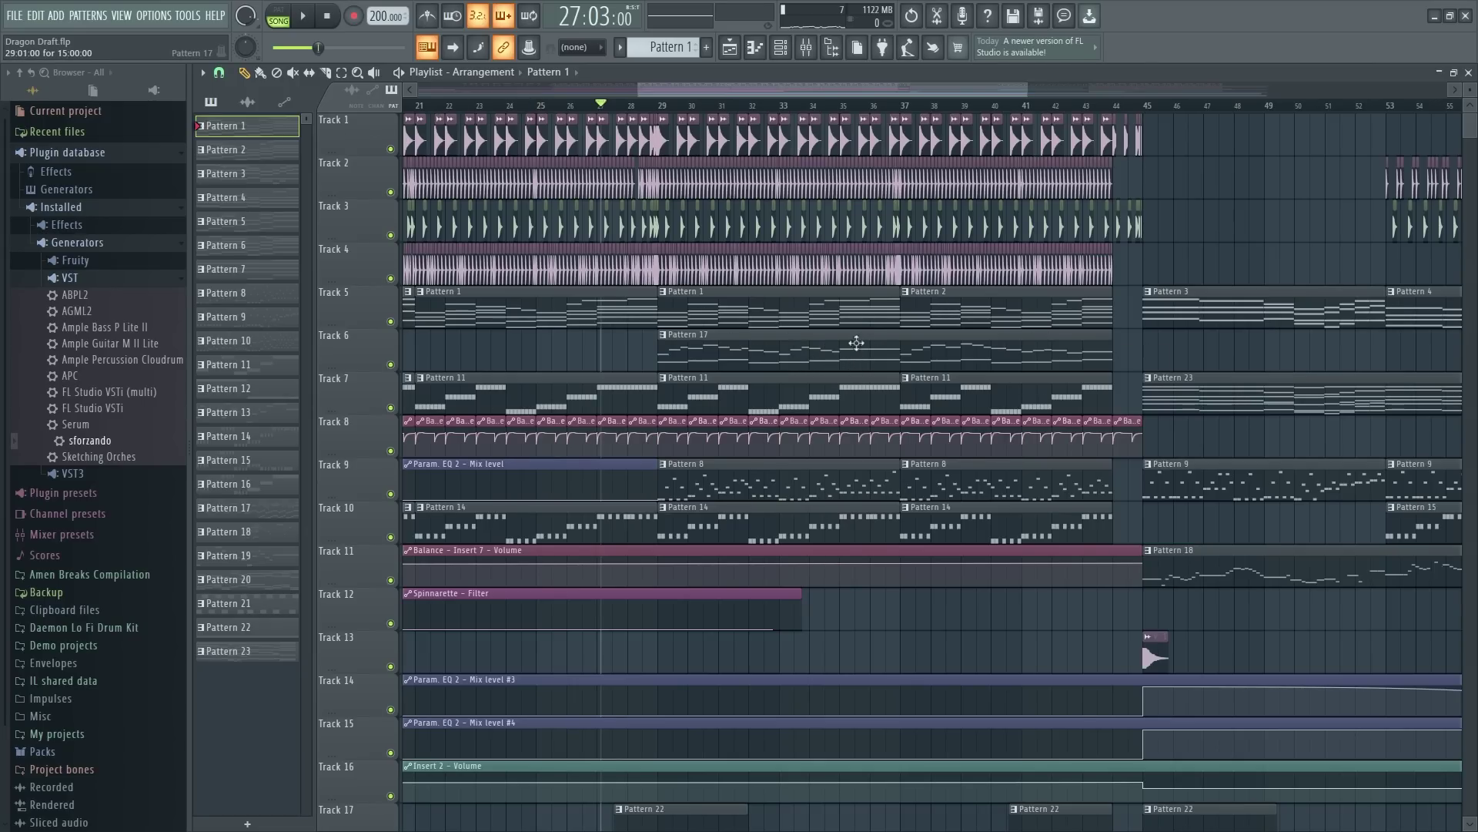
pyautogui.keyDown('ctrl'); pyautogui.click(391, 365); pyautogui.keyUp('ctrl')
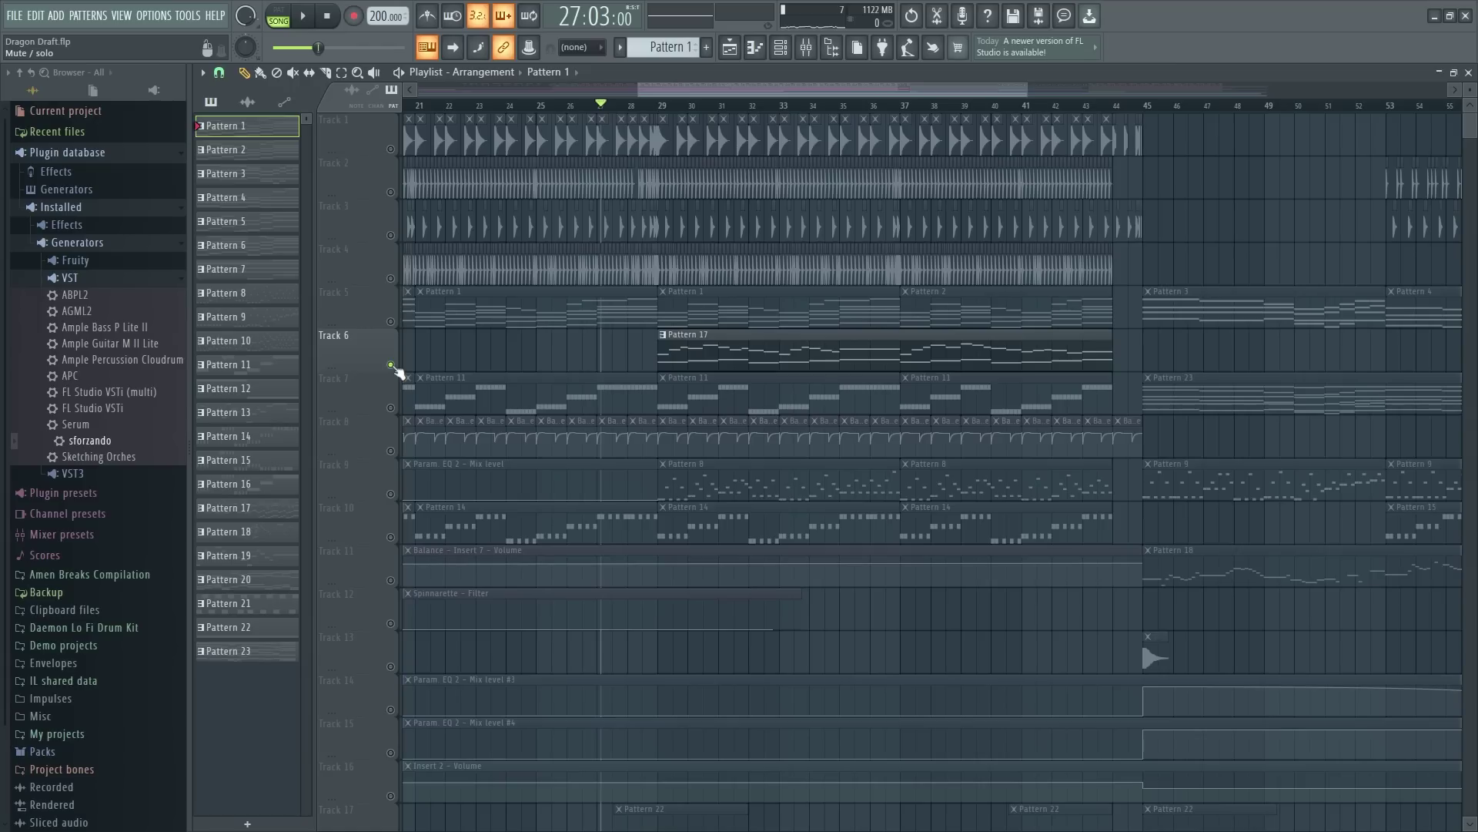
# Step: Open Track 6's Pattern 17 in the piano roll and play its soloed part from bar 29
pyautogui.doubleClick(738, 348)
pyautogui.press('space')
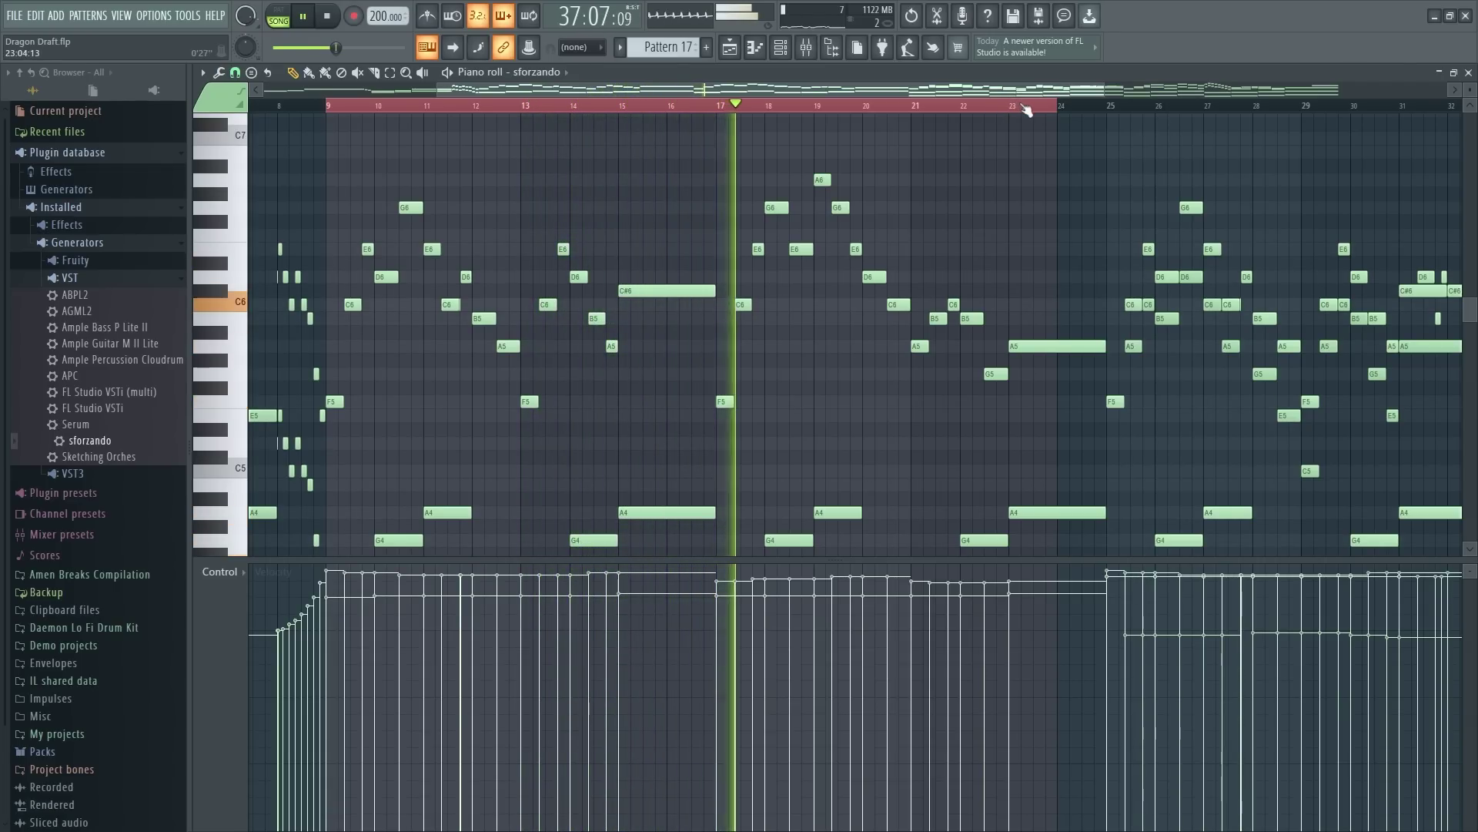
pyautogui.scroll(4, 1021, 114)
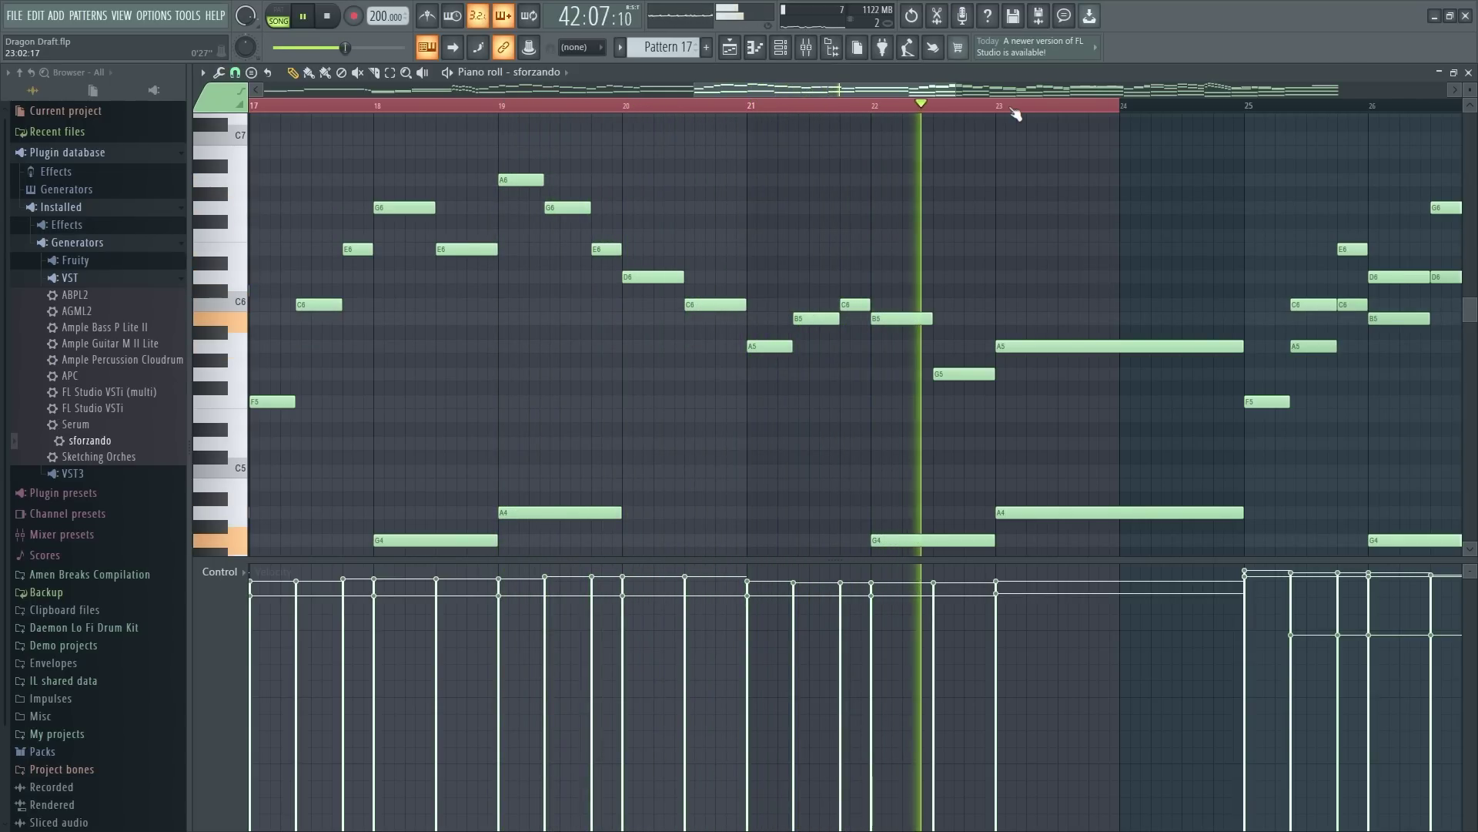
pyautogui.press('space')
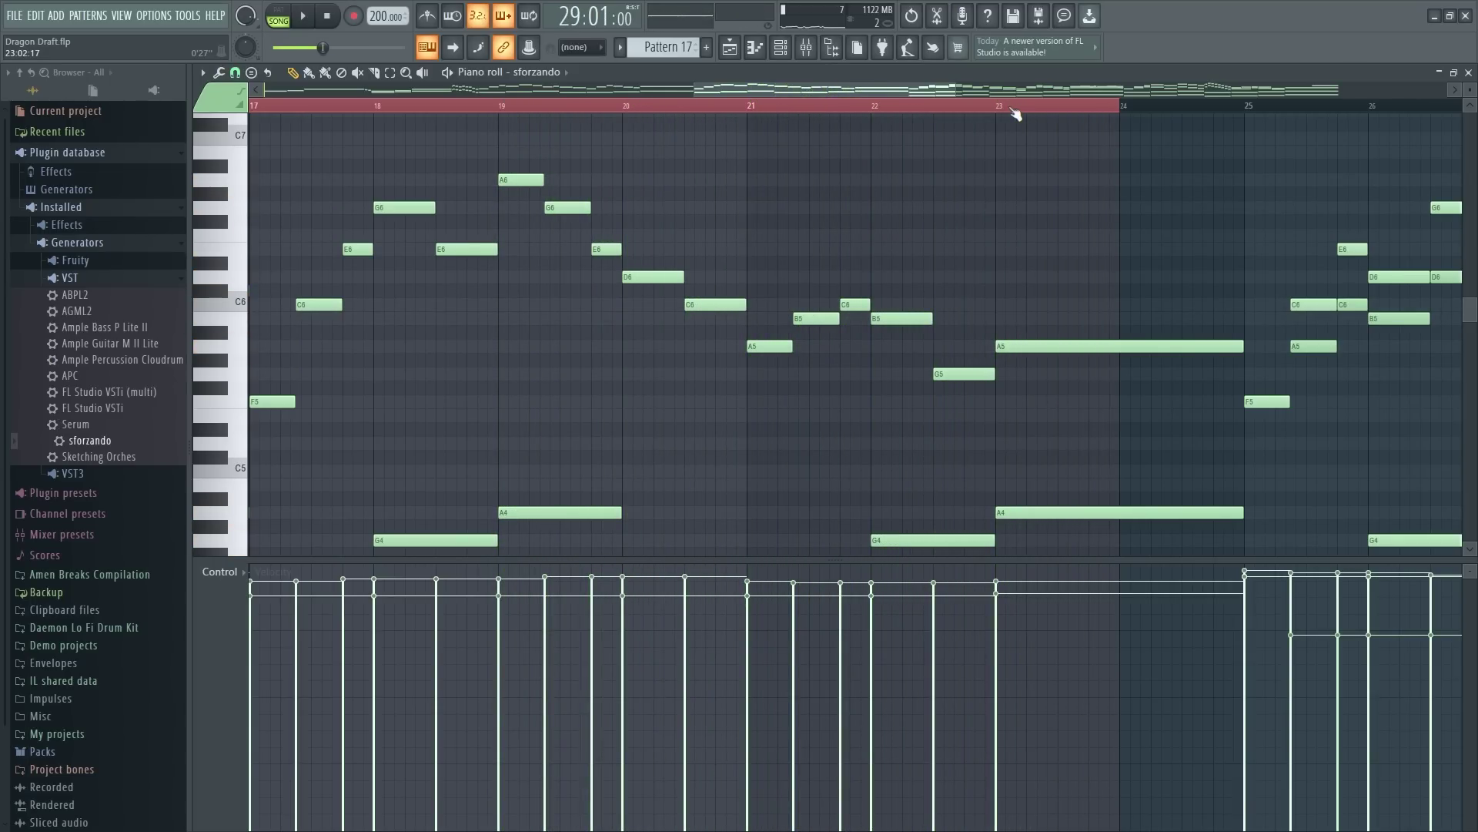
# Step: Examine the Pattern 17 melody and the low notes beneath it across pattern bars 9 to 24
pyautogui.scroll(-4, 693, 108)
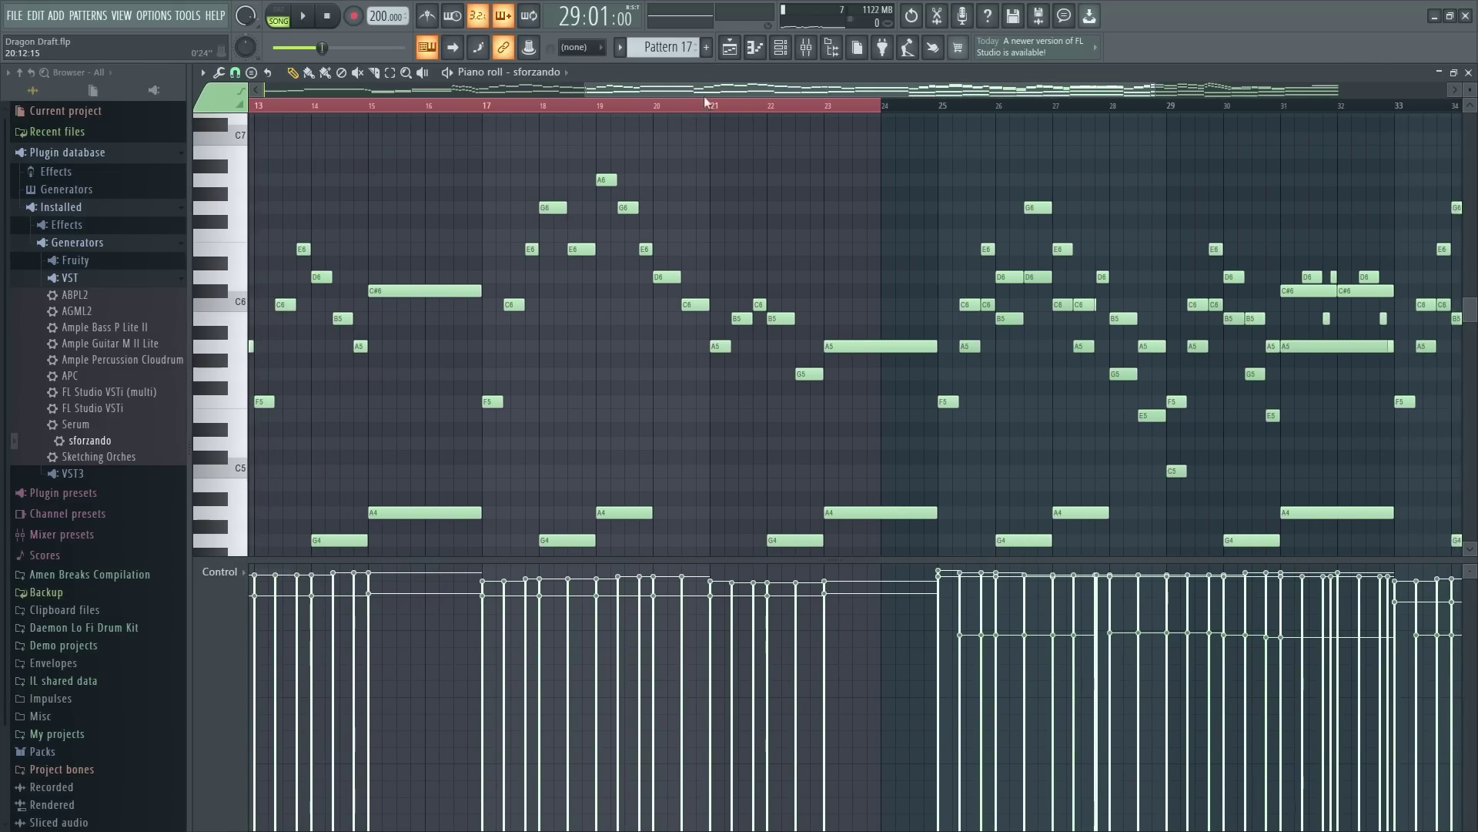
pyautogui.moveTo(755, 94); pyautogui.dragTo(639, 93)
pyautogui.scroll(2, 613, 115)
pyautogui.scroll(-1, 612, 115)
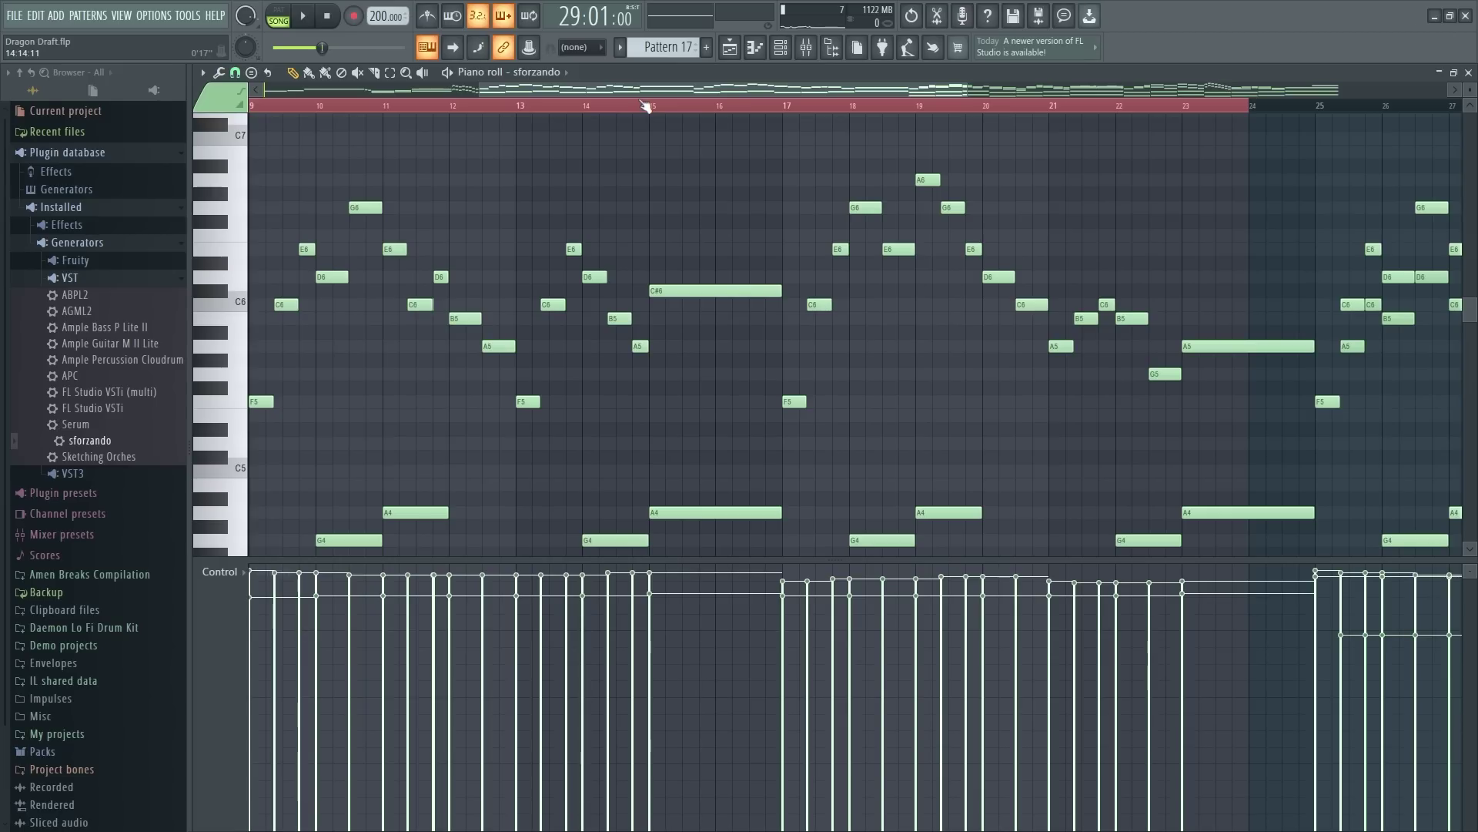
pyautogui.scroll(4, 645, 106)
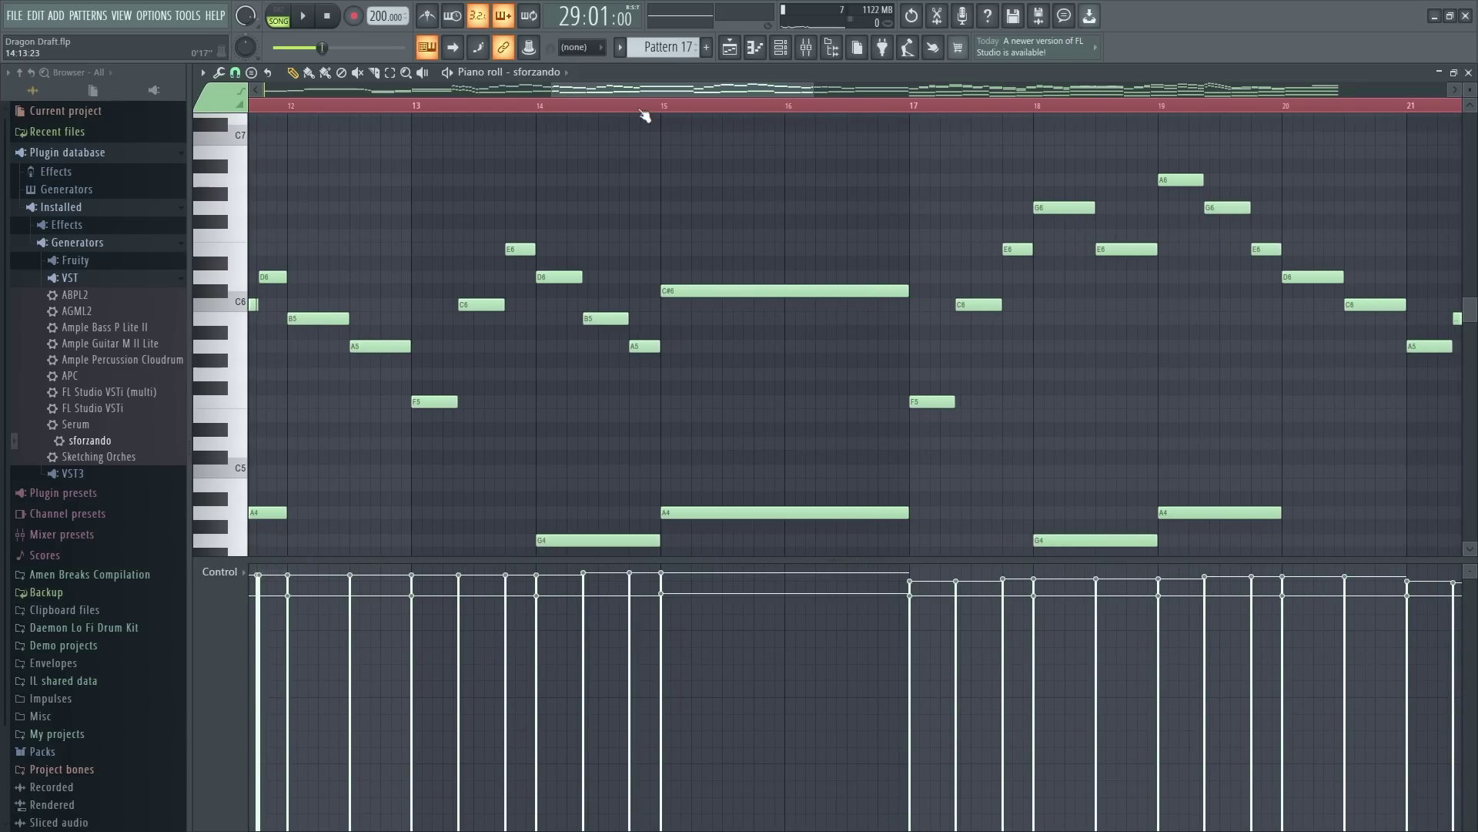
pyautogui.moveTo(706, 93); pyautogui.dragTo(633, 87)
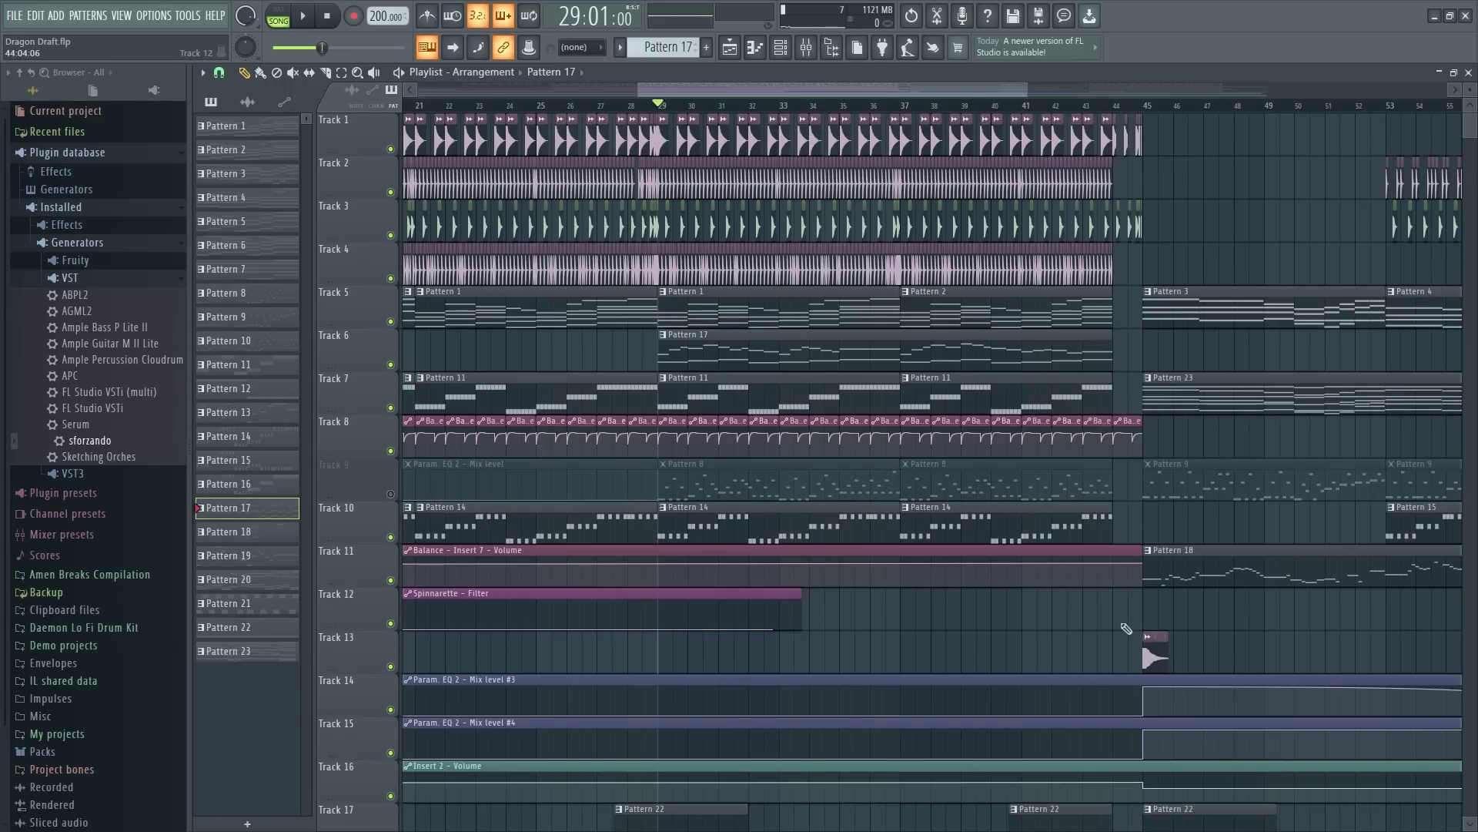
# Step: Play the arrangement from bar 29 and again from bar 32 with only Track 9 muted
pyautogui.press('space')
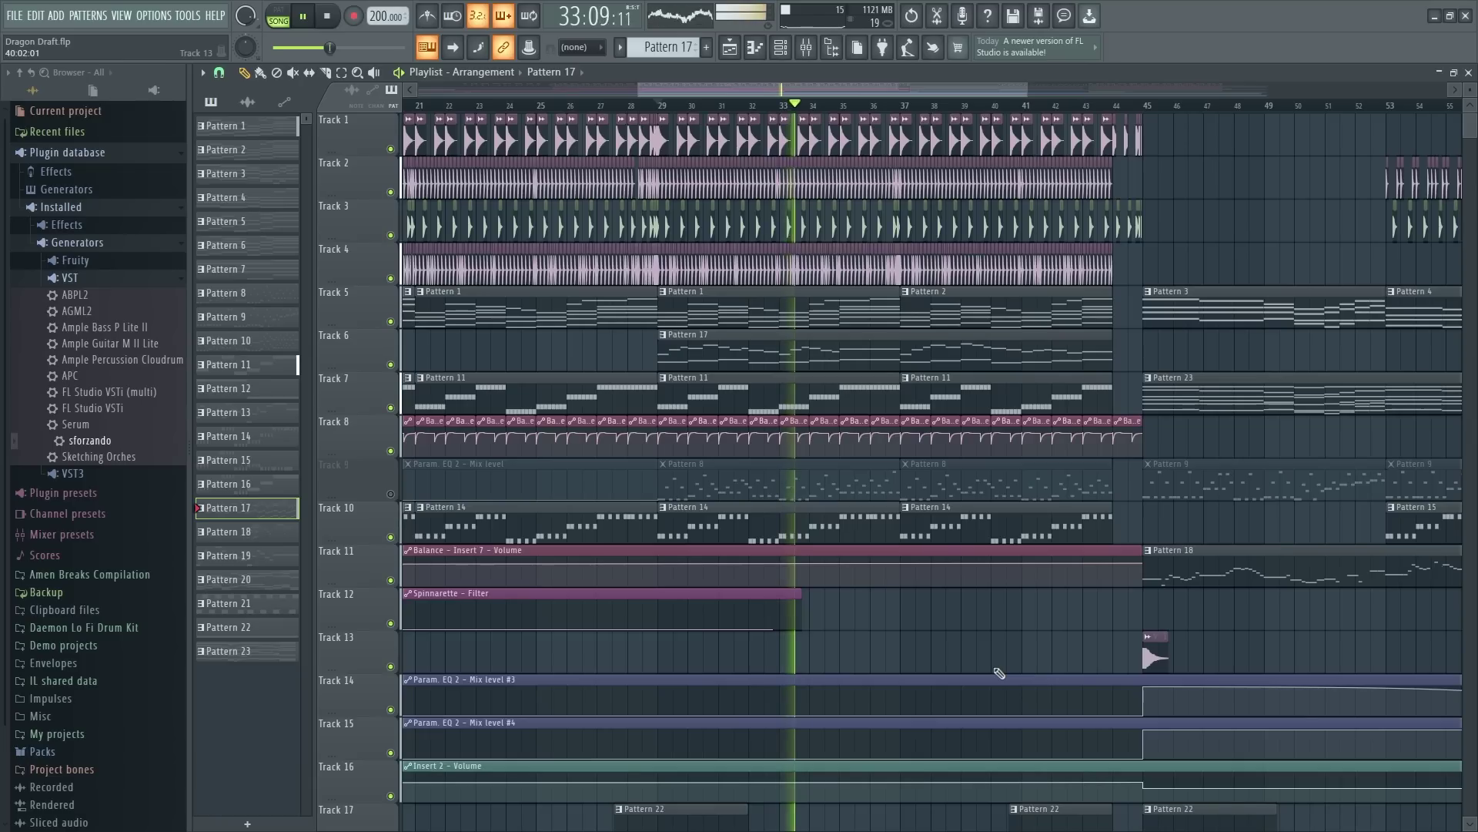
pyautogui.press('space')
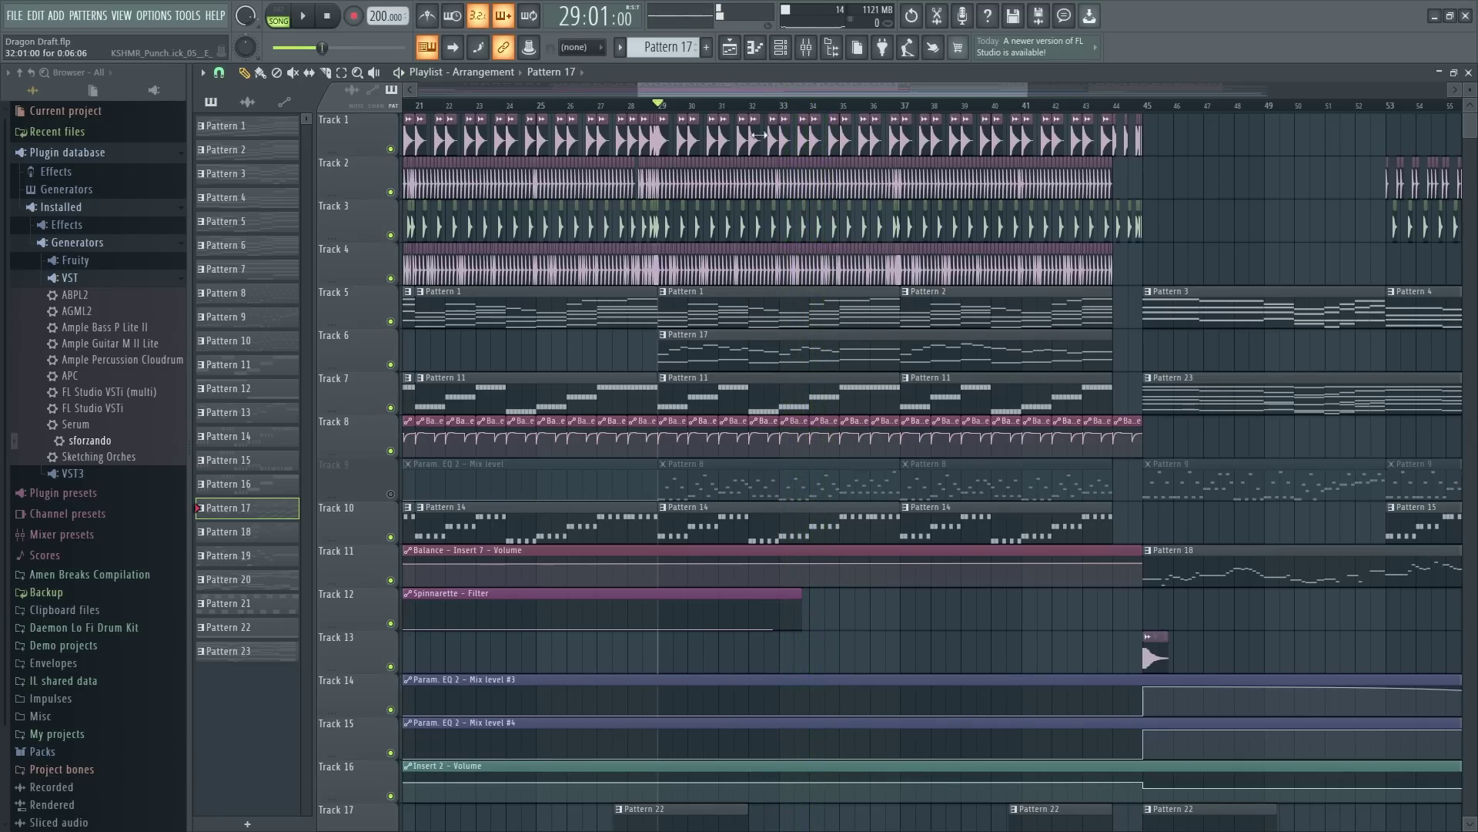
pyautogui.scroll(5, 740, 118)
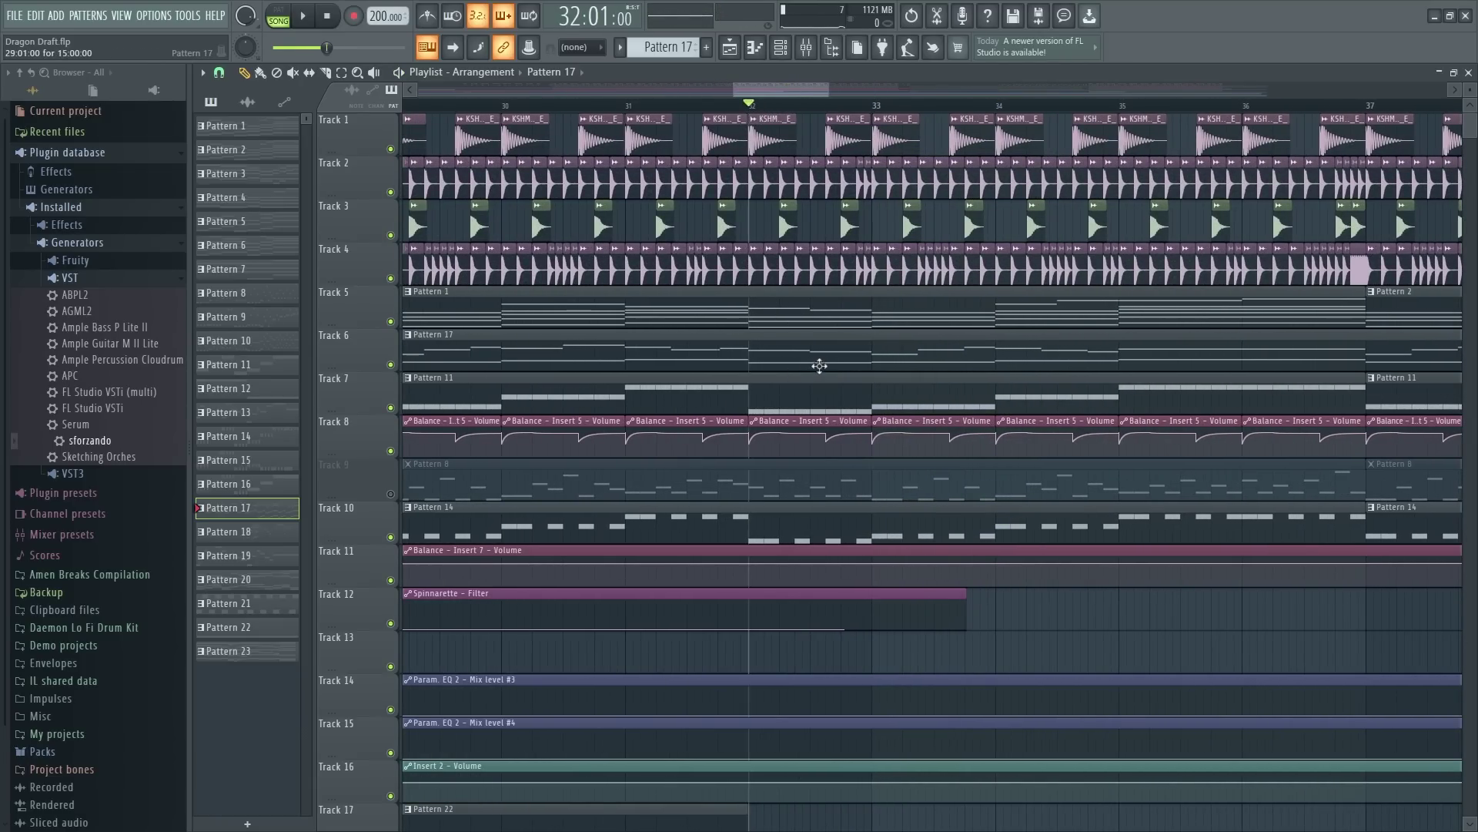
pyautogui.press('space')
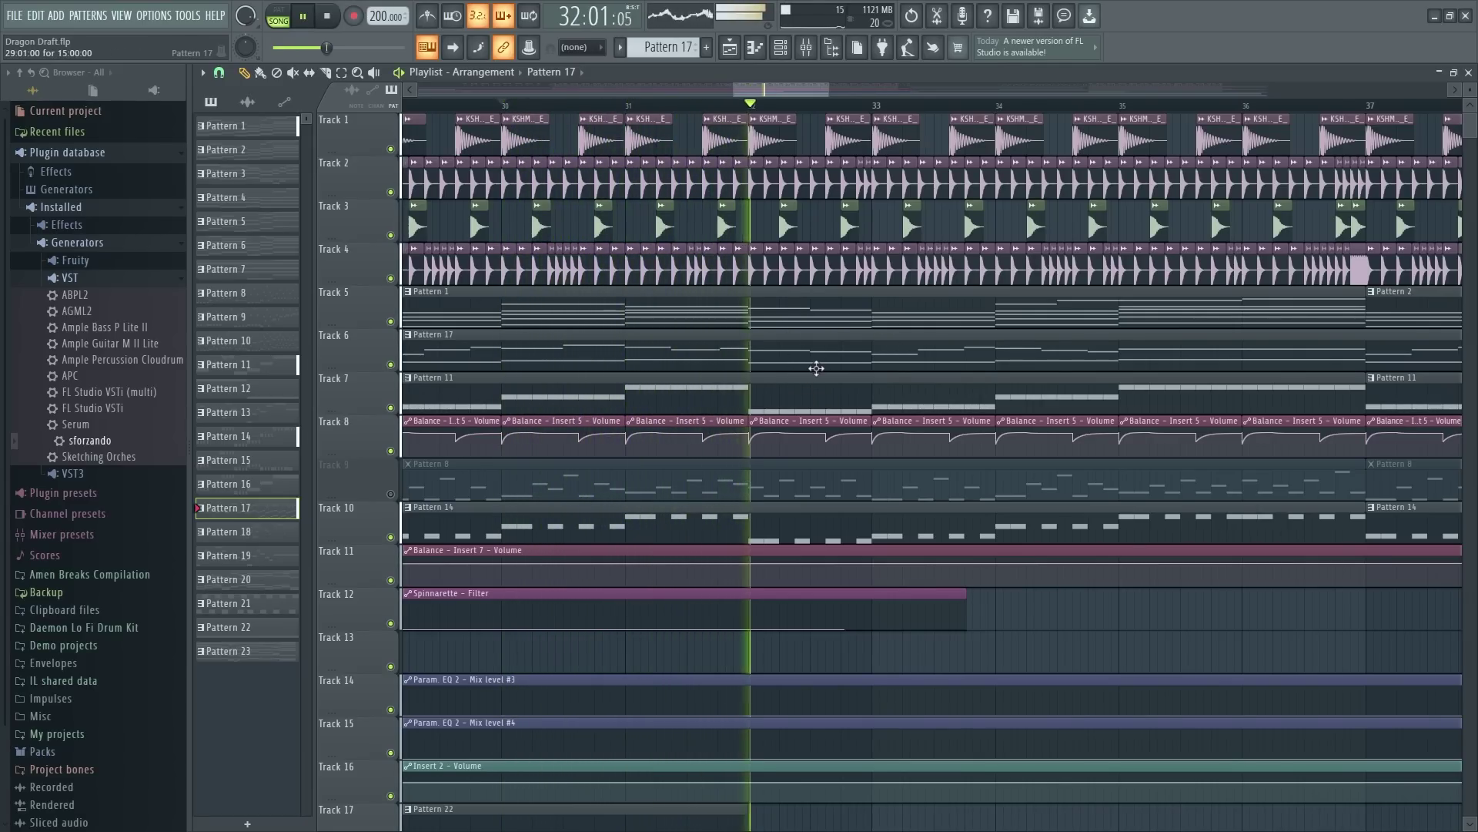
pyautogui.press('space')
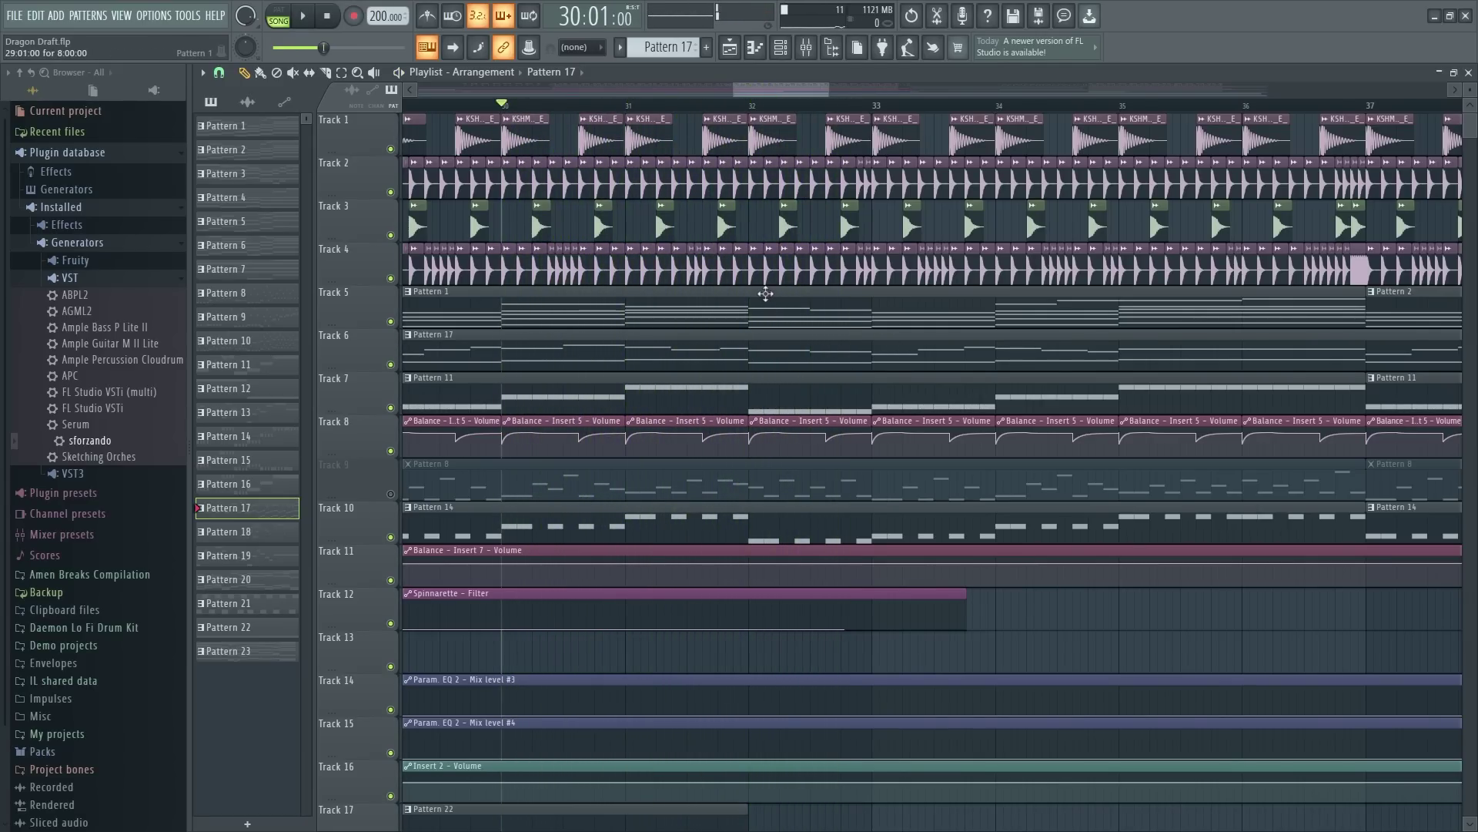
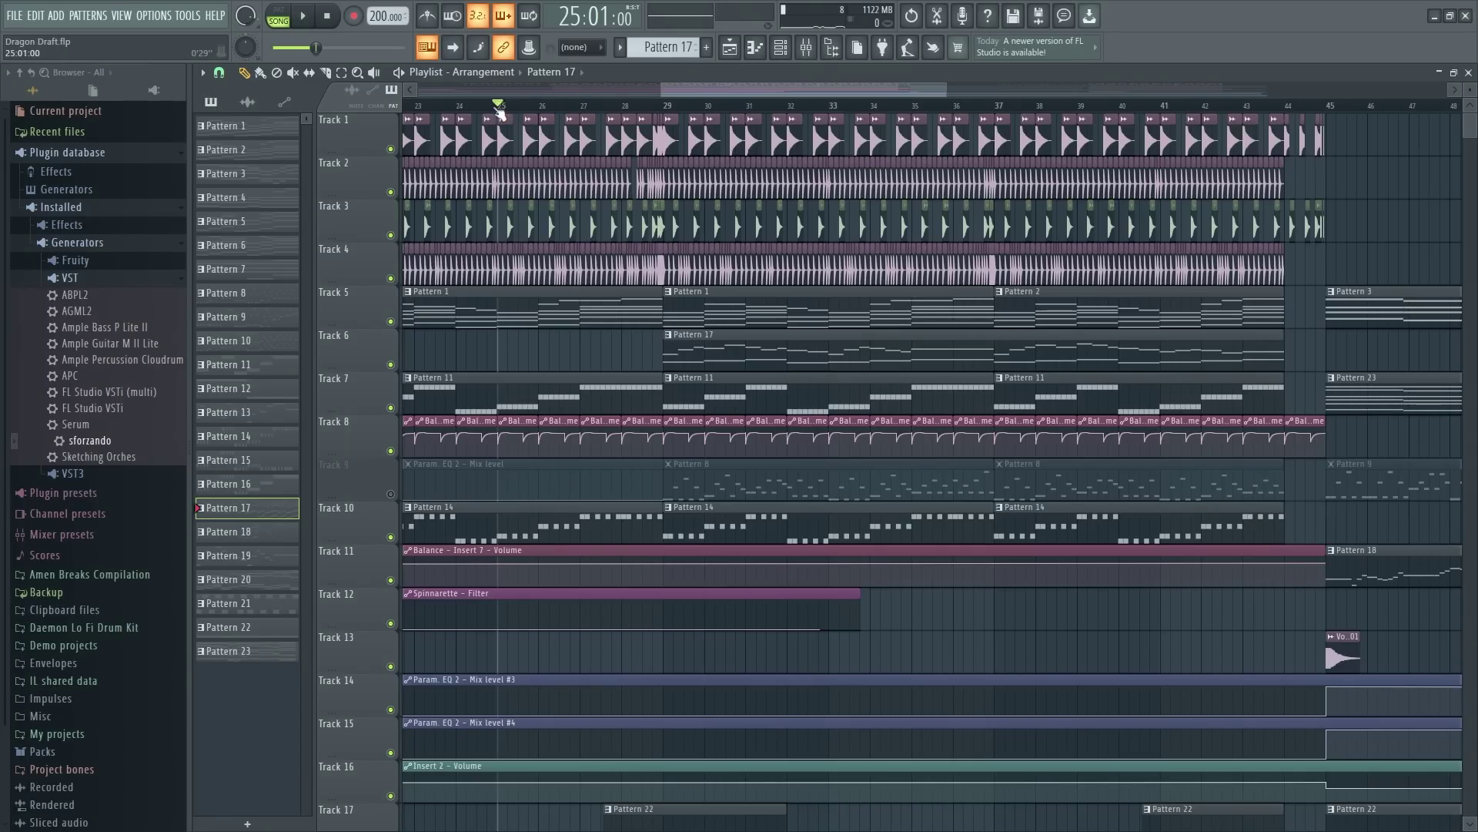
# Step: Play the arrangement from bar 25 with Track 9 muted
pyautogui.scroll(-3, 624, 100)
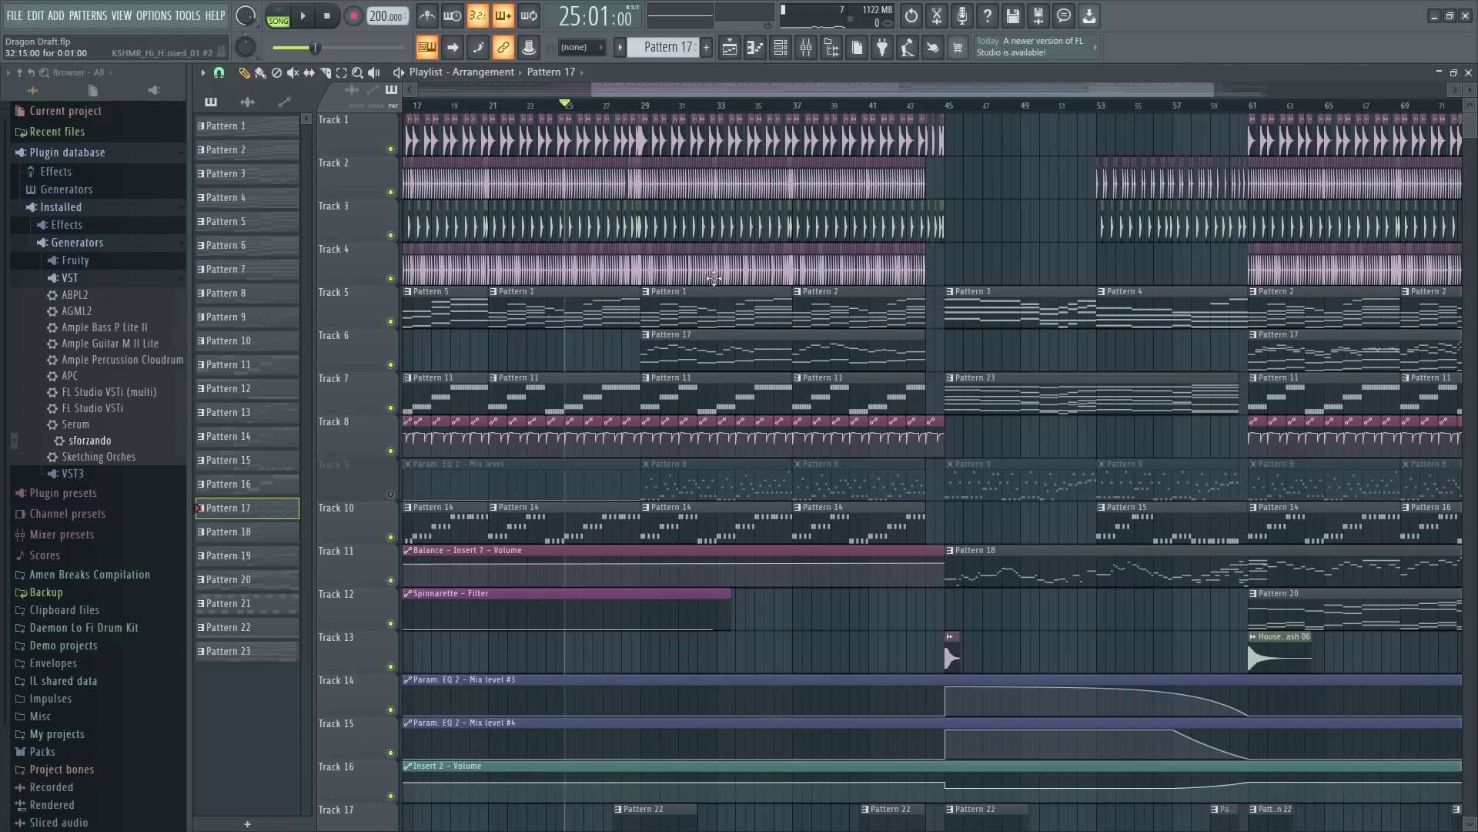
pyautogui.press('space')
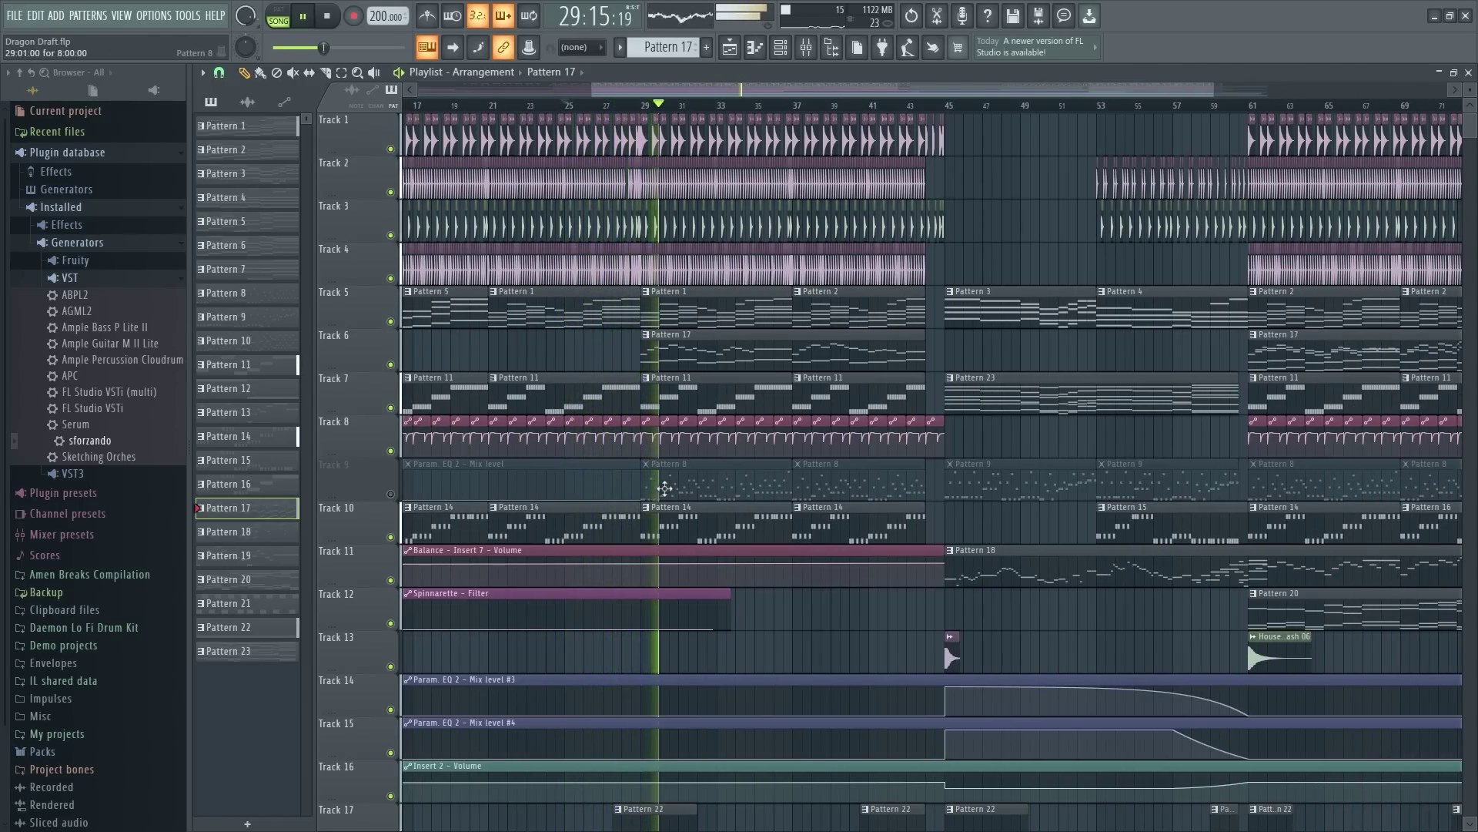
pyautogui.press('space')
# Step: Set the song position to bar 29 and open Track 9's Pattern 8 in the piano roll
pyautogui.scroll(6, 681, 106)
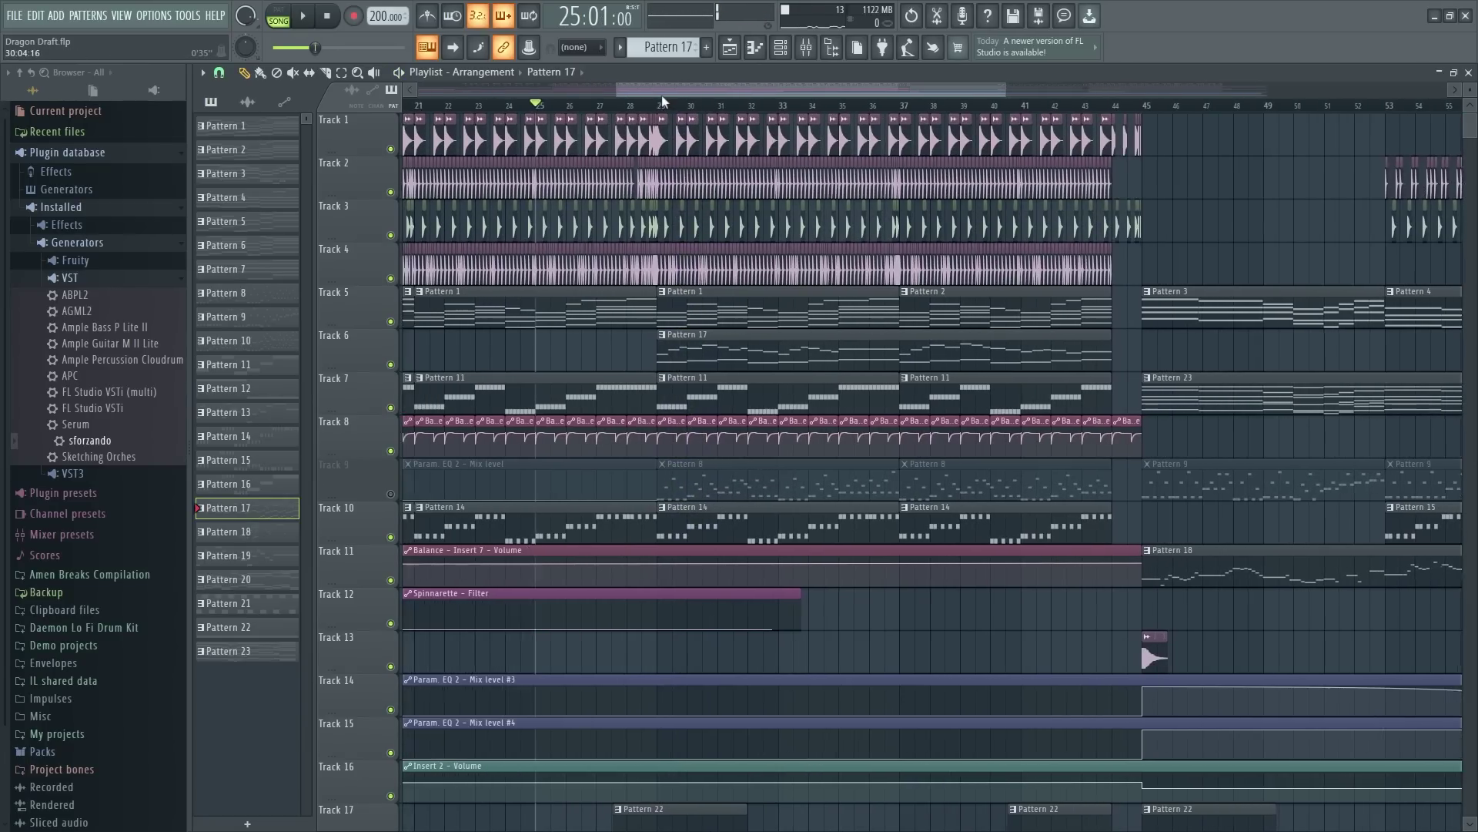
pyautogui.scroll(5, 814, 106)
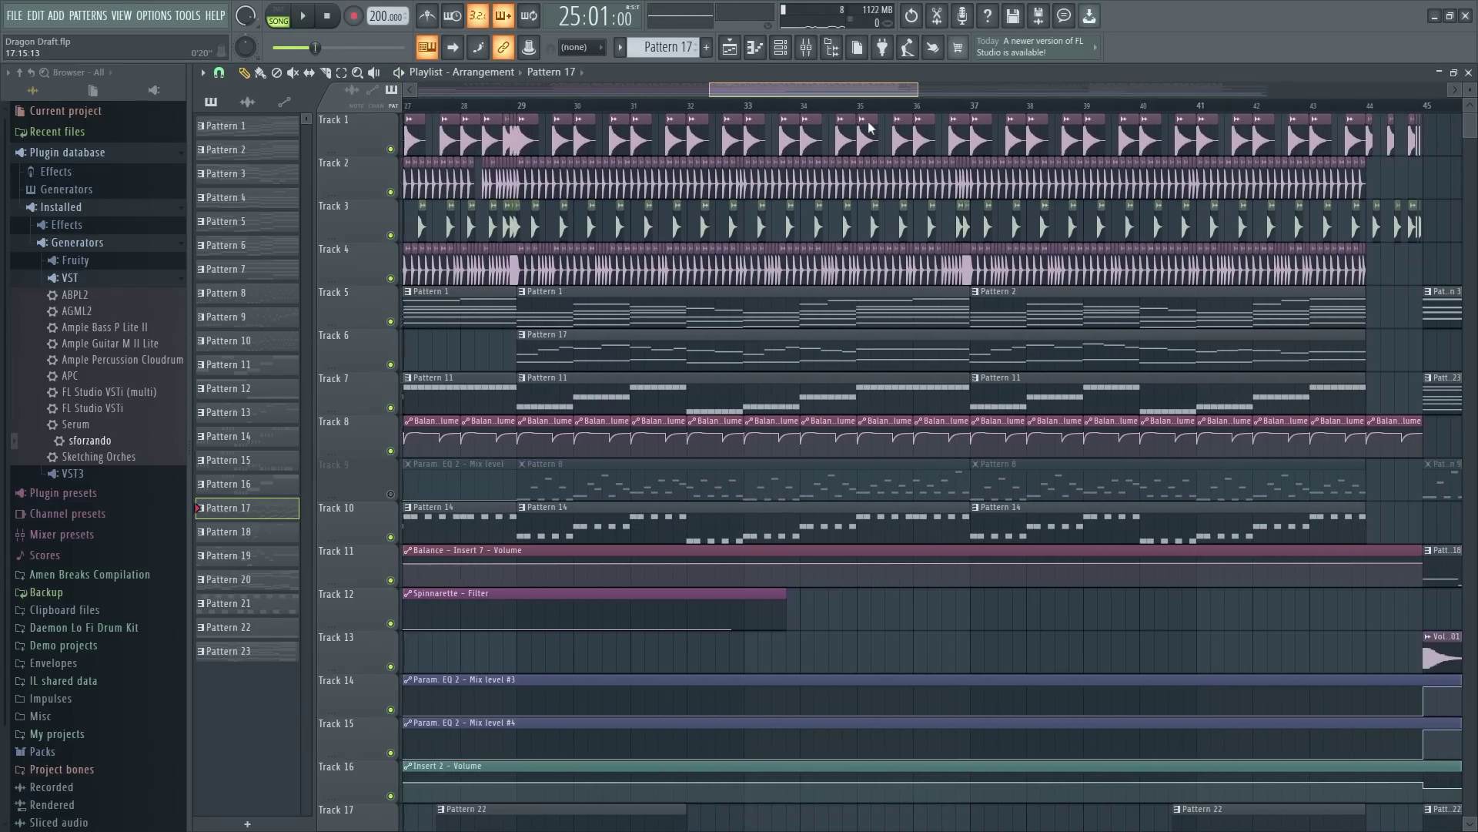
pyautogui.scroll(-2, 776, 475)
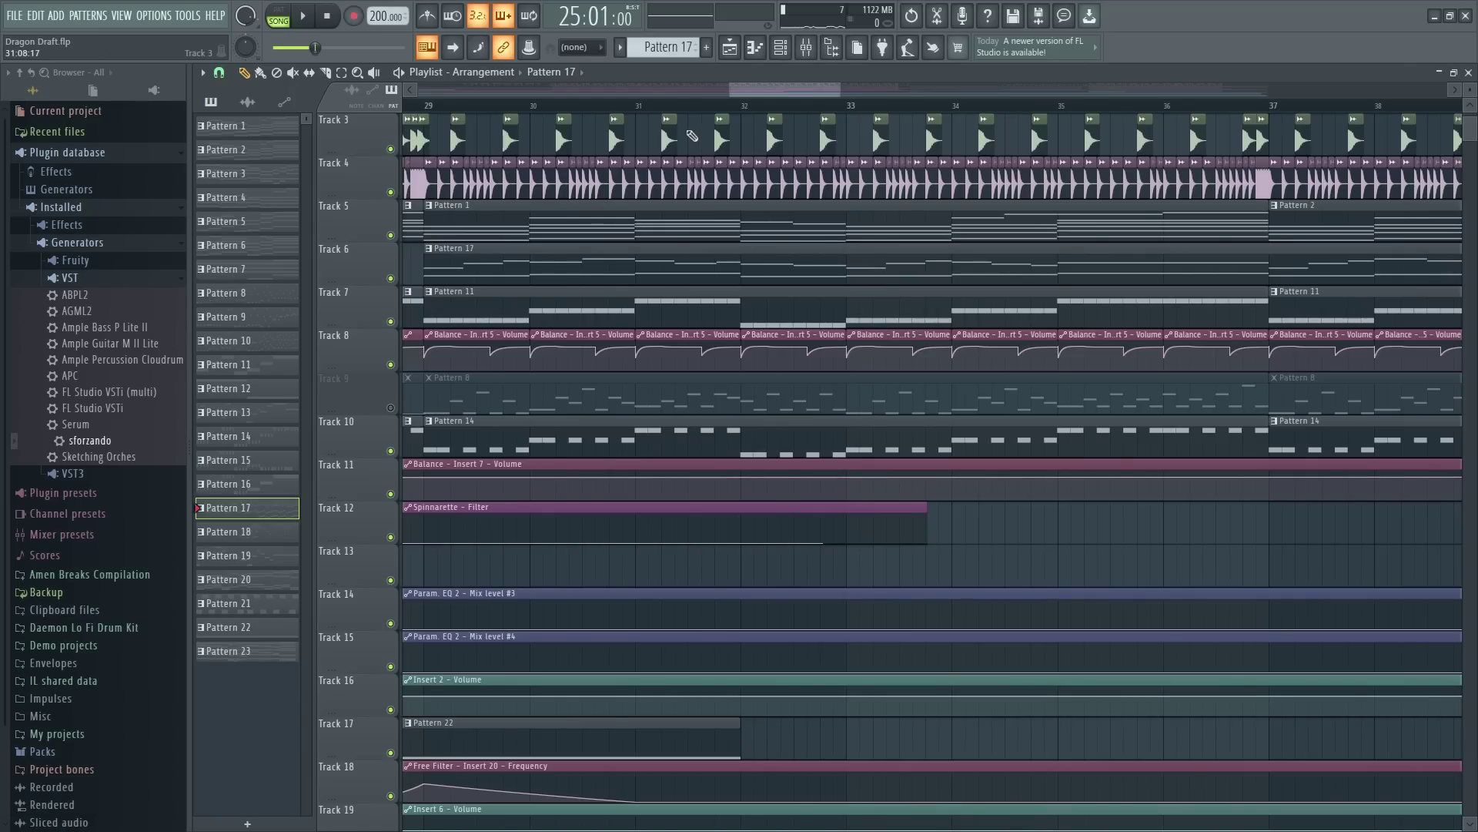
pyautogui.scroll(-6, 692, 136)
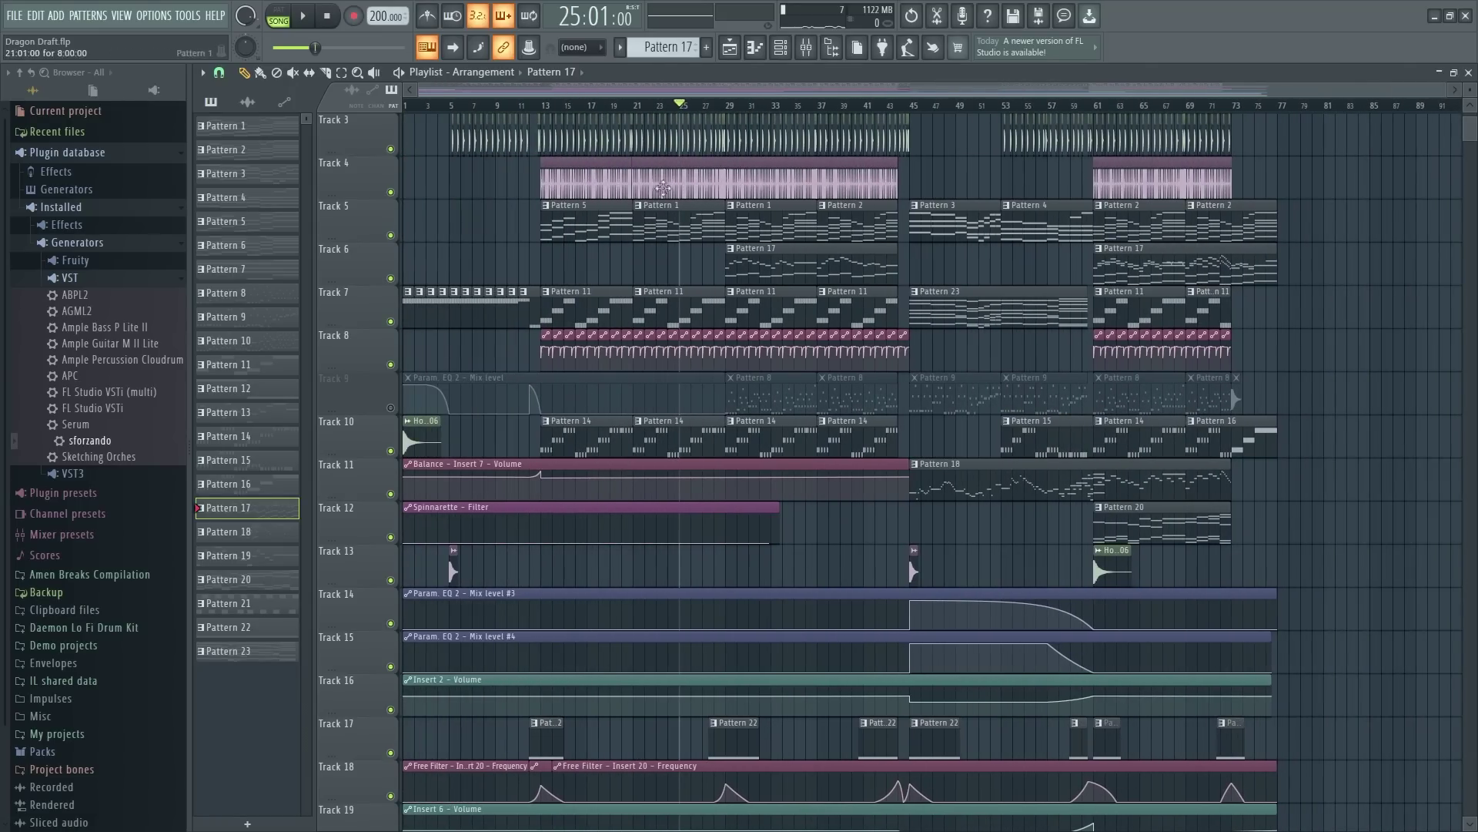
pyautogui.scroll(-4, 663, 187)
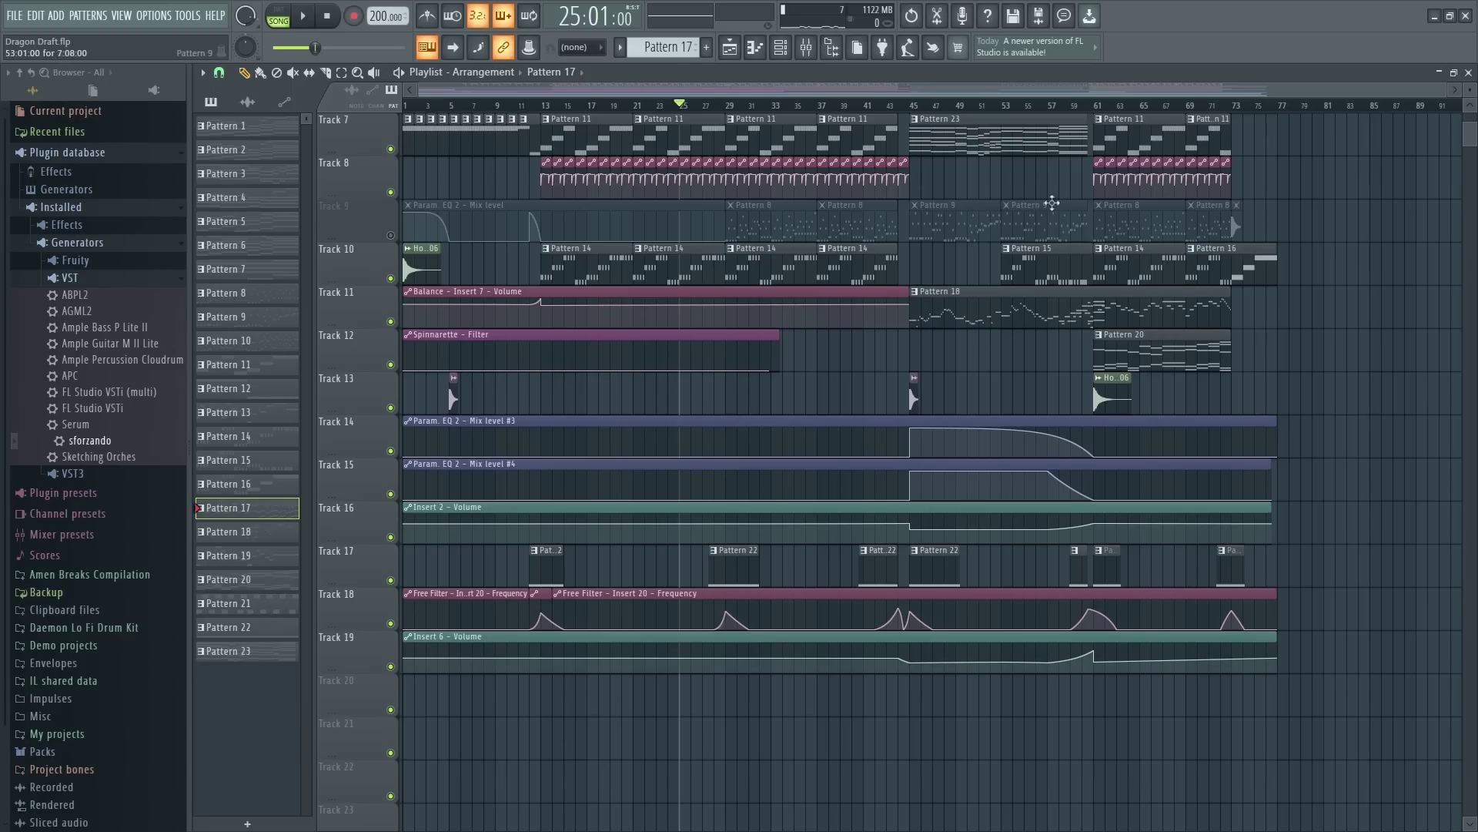
pyautogui.scroll(2, 664, 411)
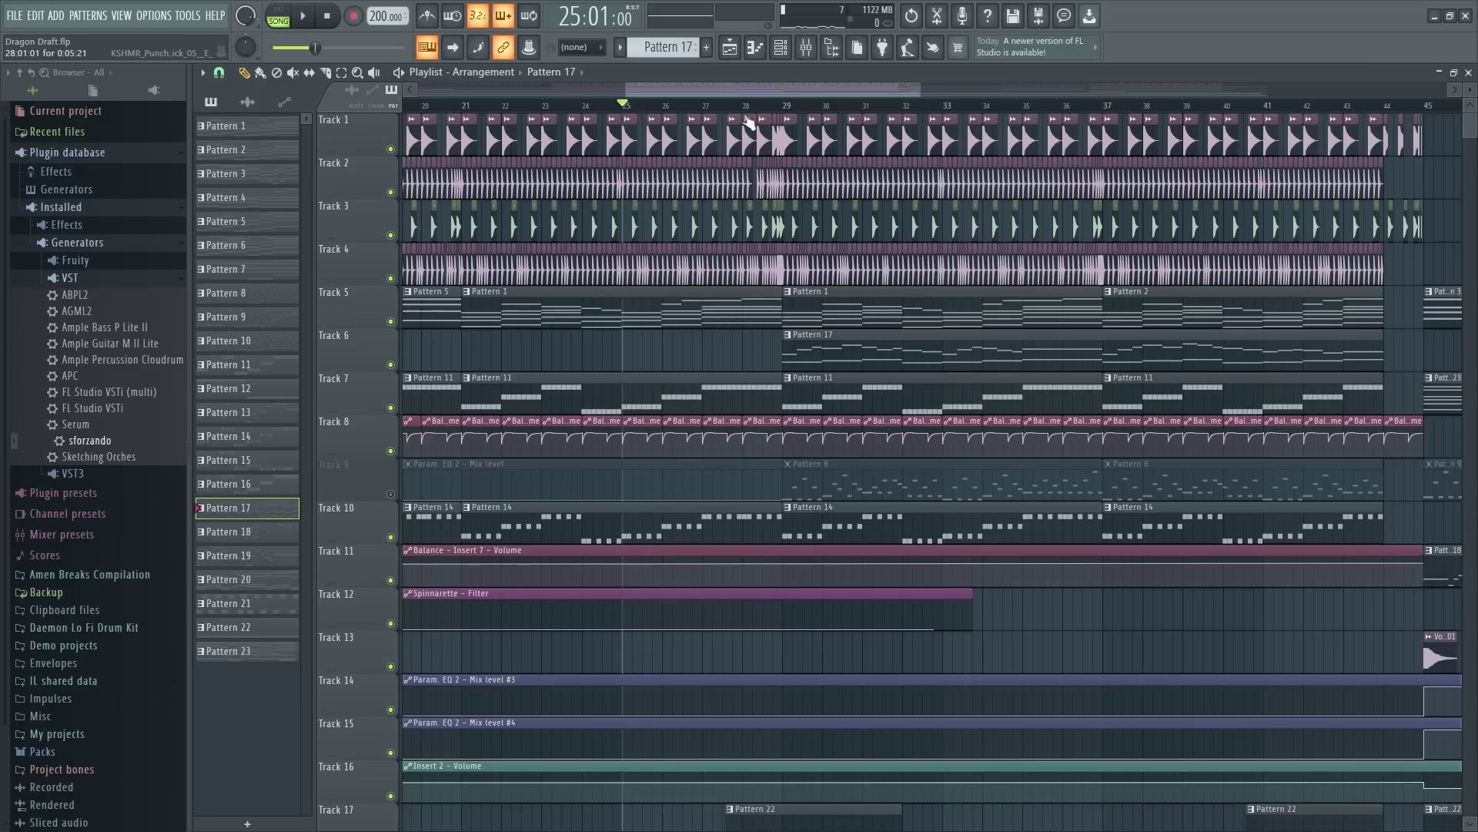
pyautogui.scroll(3, 724, 114)
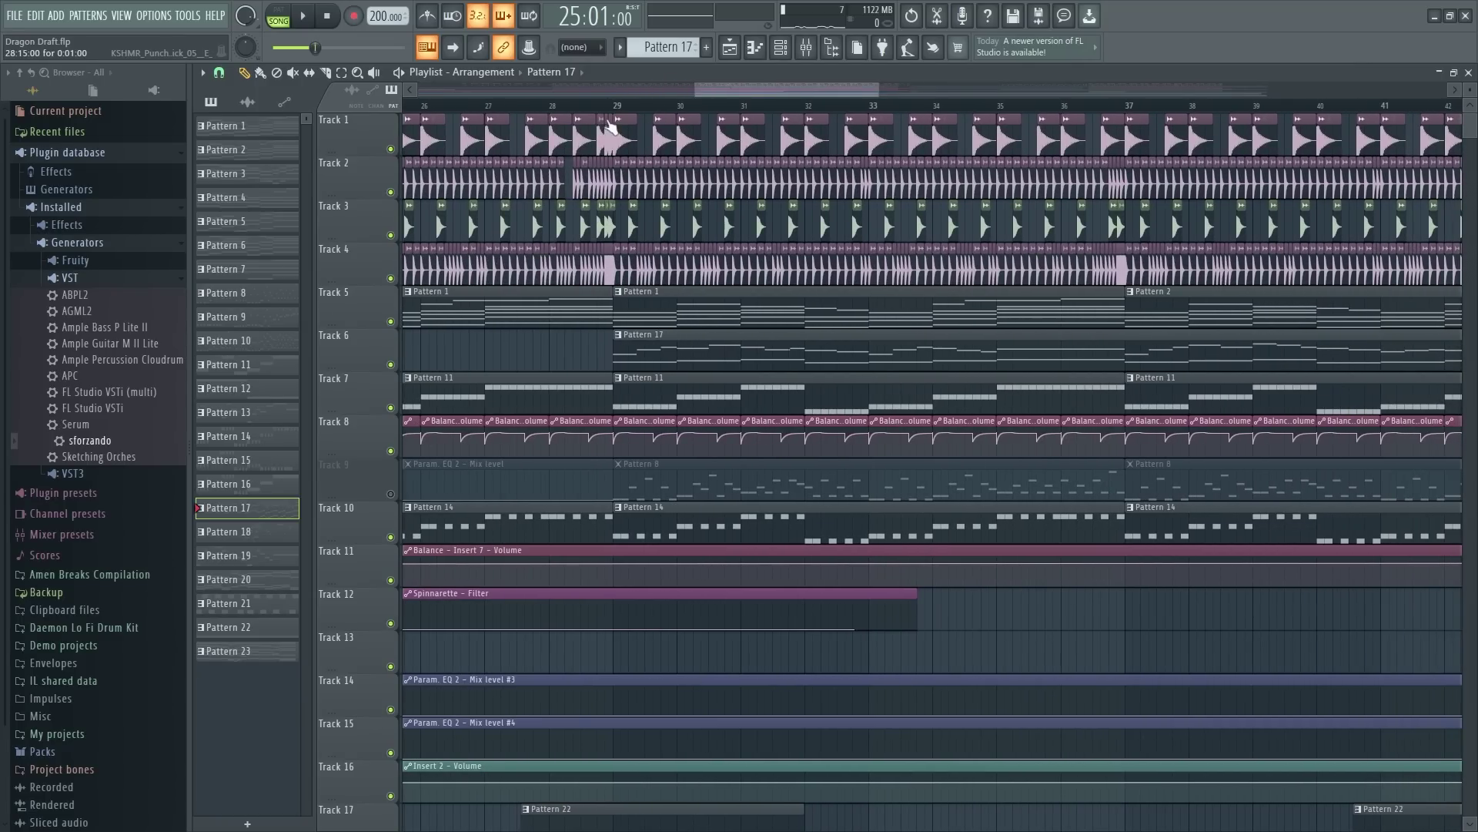
pyautogui.click(616, 107)
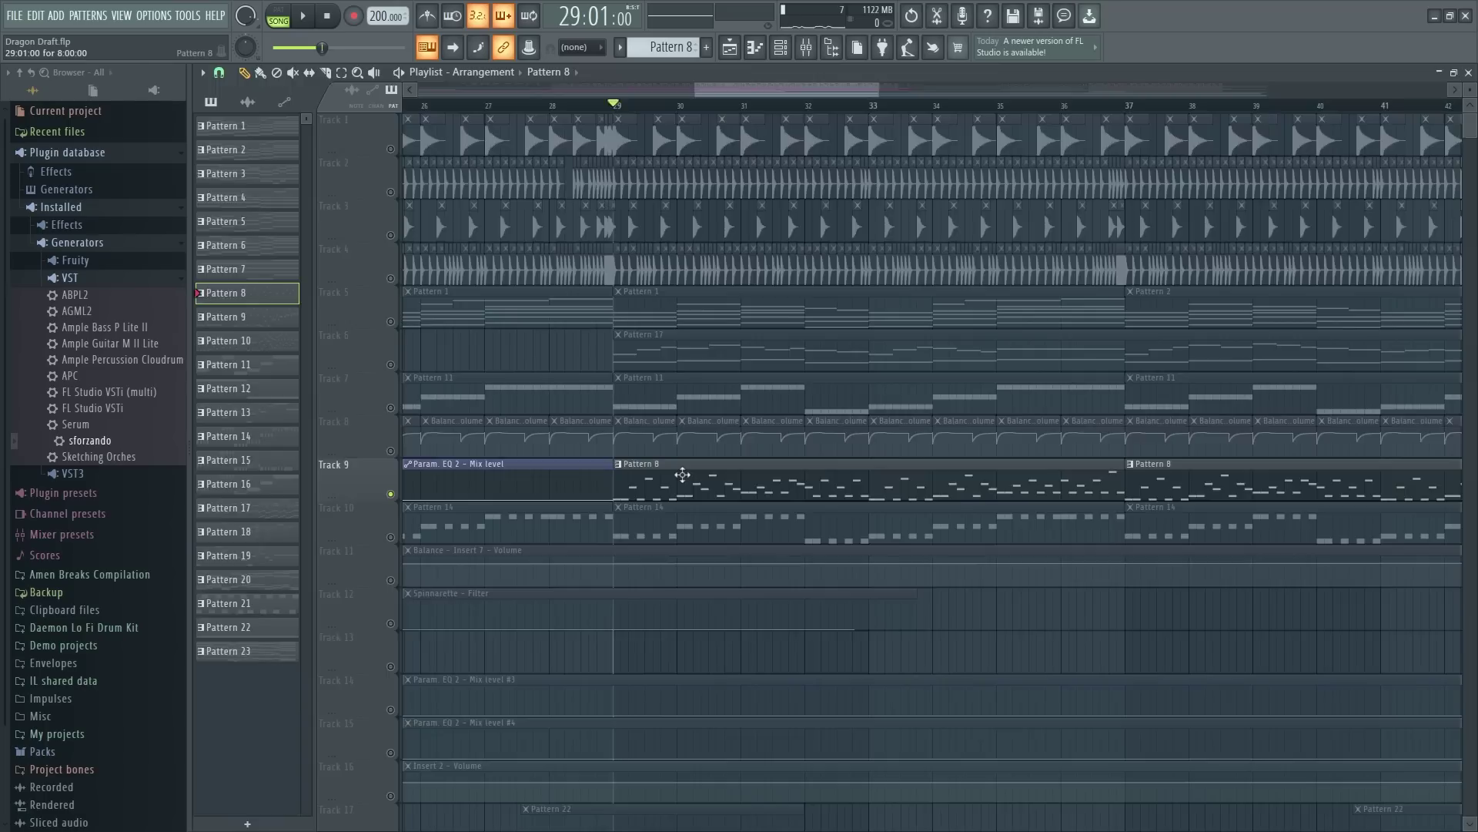
pyautogui.doubleClick(682, 473)
# Step: Examine the Pattern 8 notes across pattern bars 1 to 8 and play the pattern from its start
pyautogui.hscroll(-1, 364, 283)
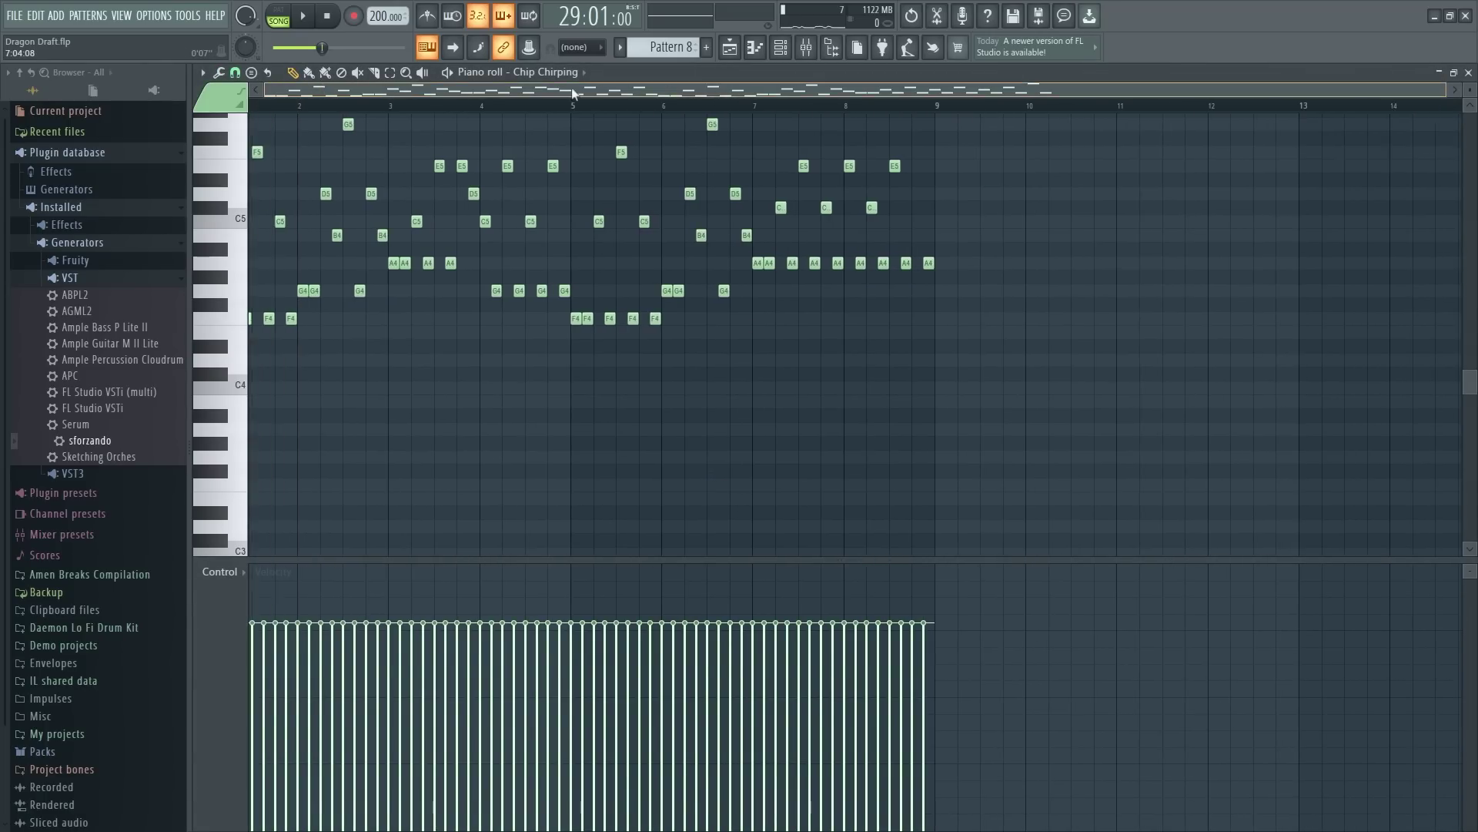
pyautogui.scroll(1, 364, 284)
pyautogui.scroll(1, 365, 284)
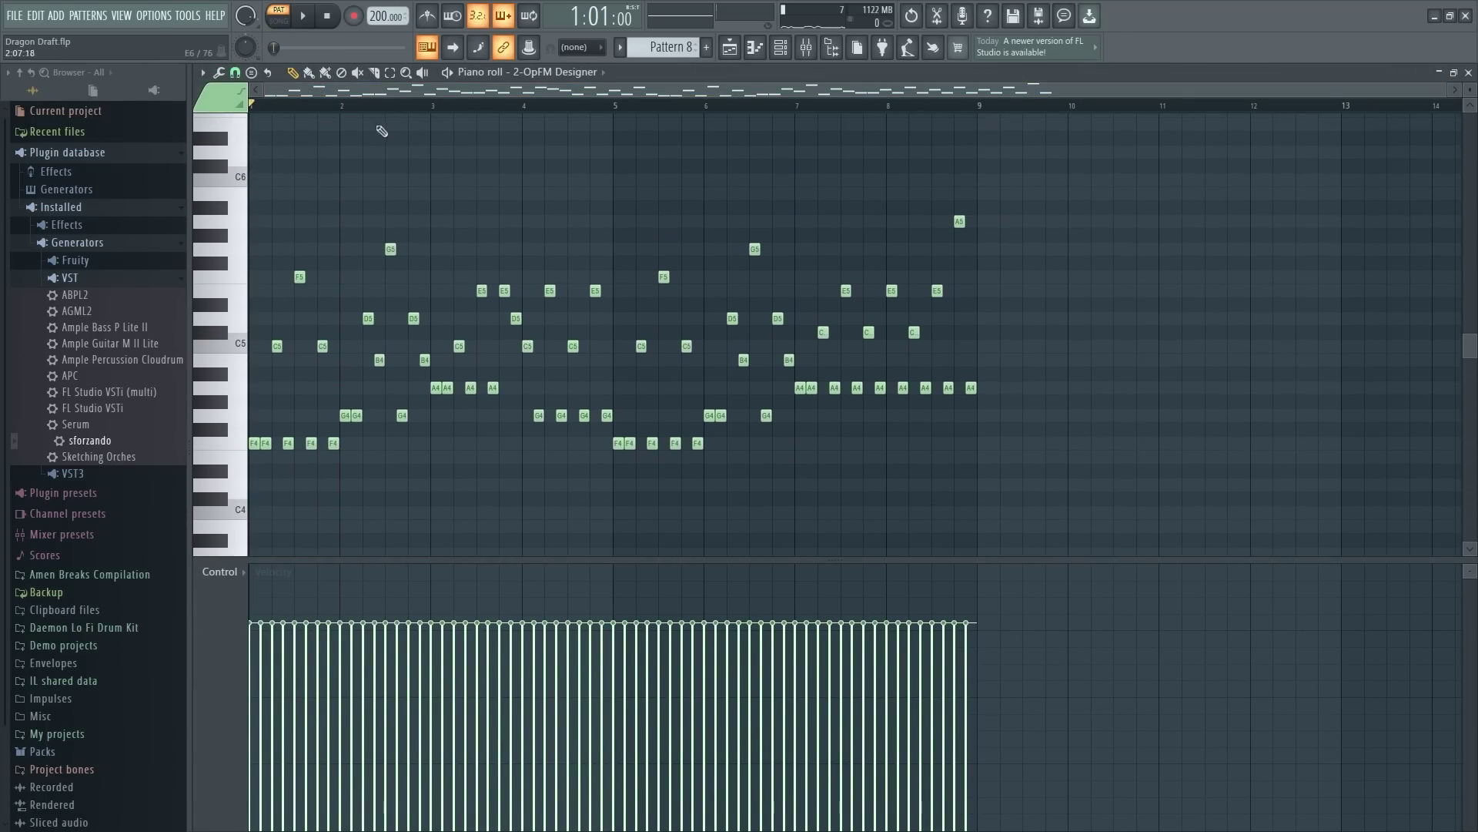
pyautogui.scroll(2, 377, 105)
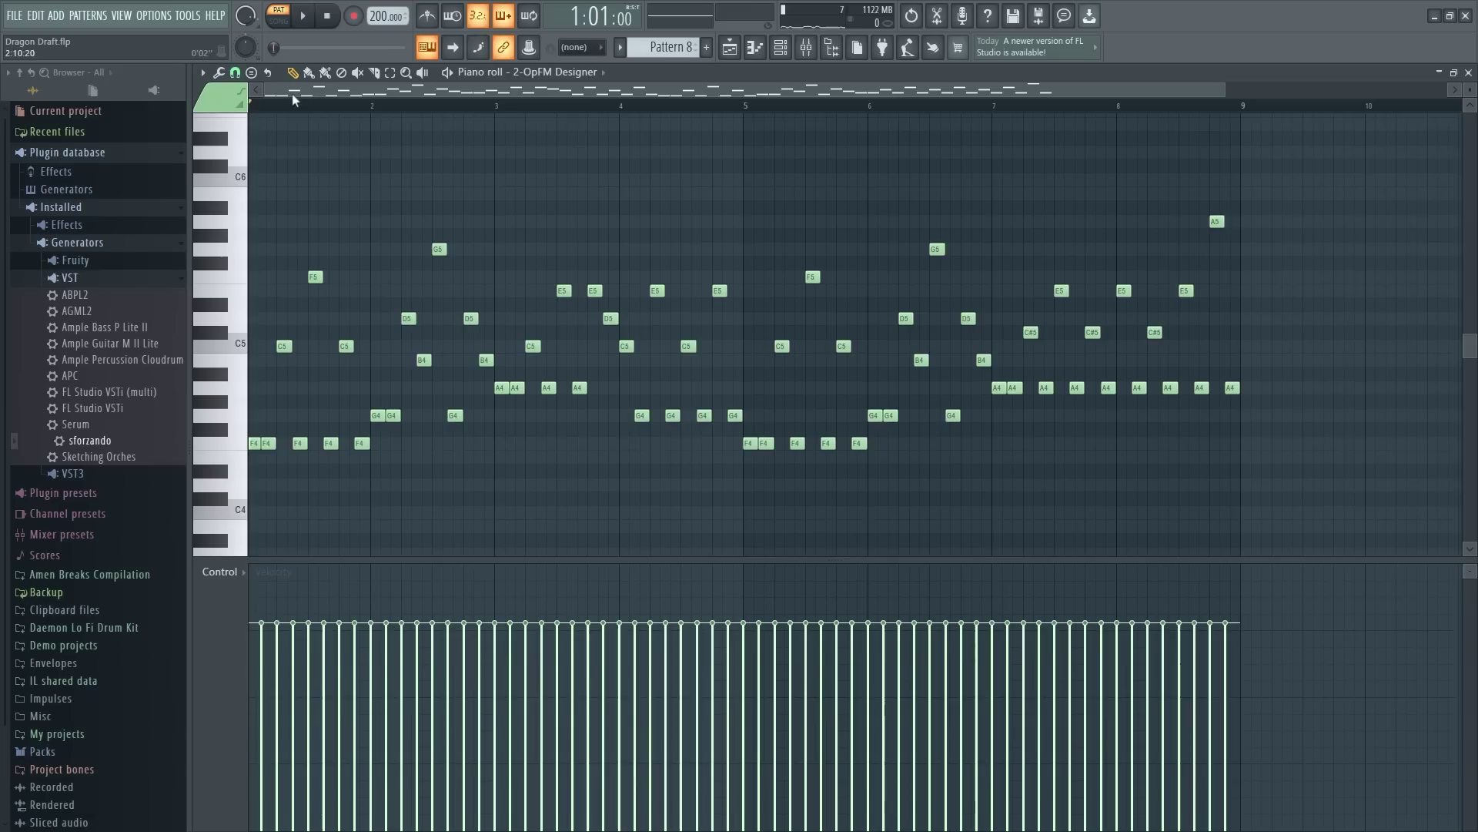
pyautogui.press('space')
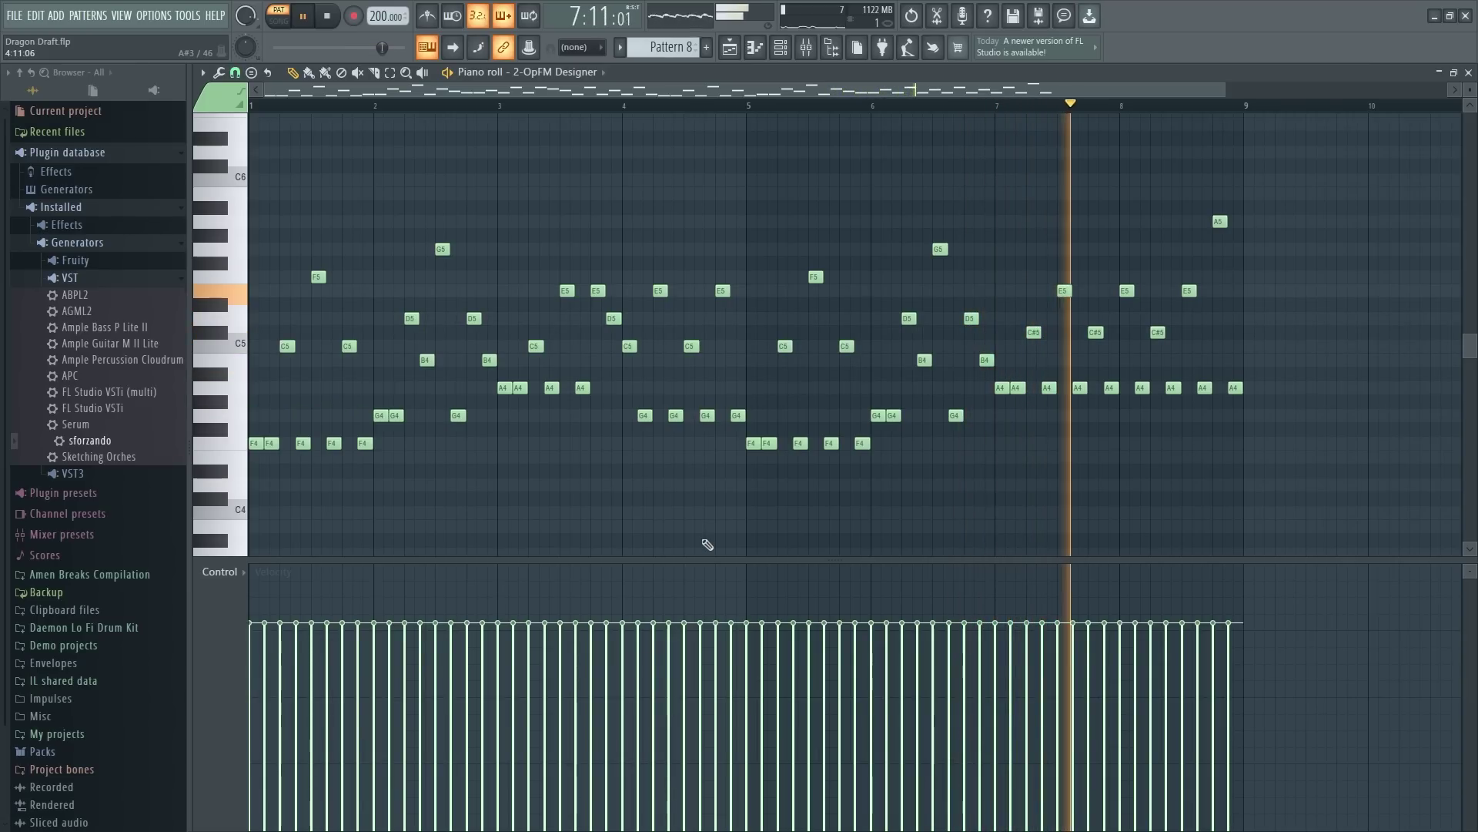
pyautogui.press('space')
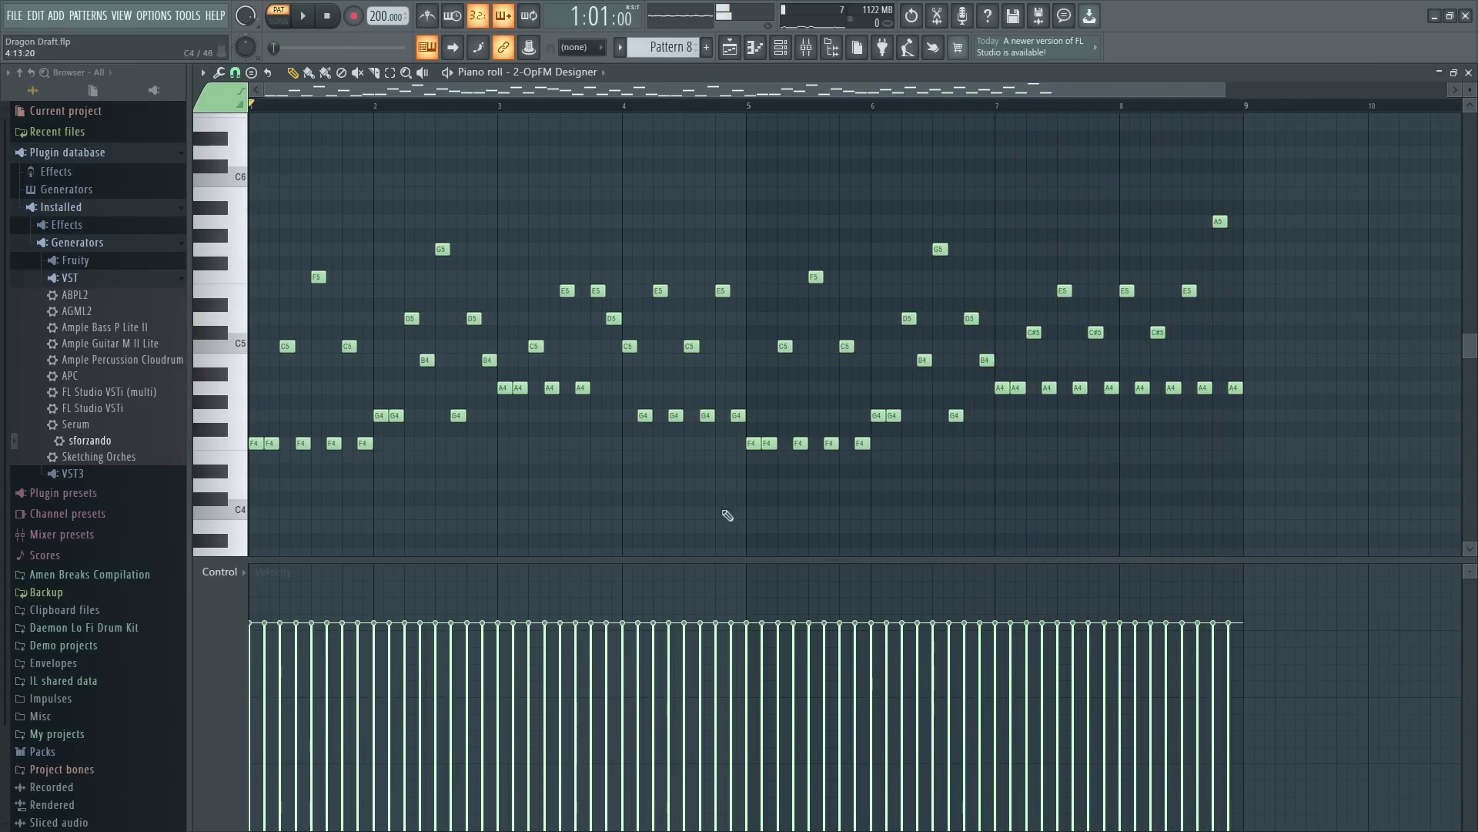
# Step: Open the 2-OpFM Designer channel's FLEX instrument from the channel rack and place both windows clear of the pattern's first notes
pyautogui.click(797, 55)
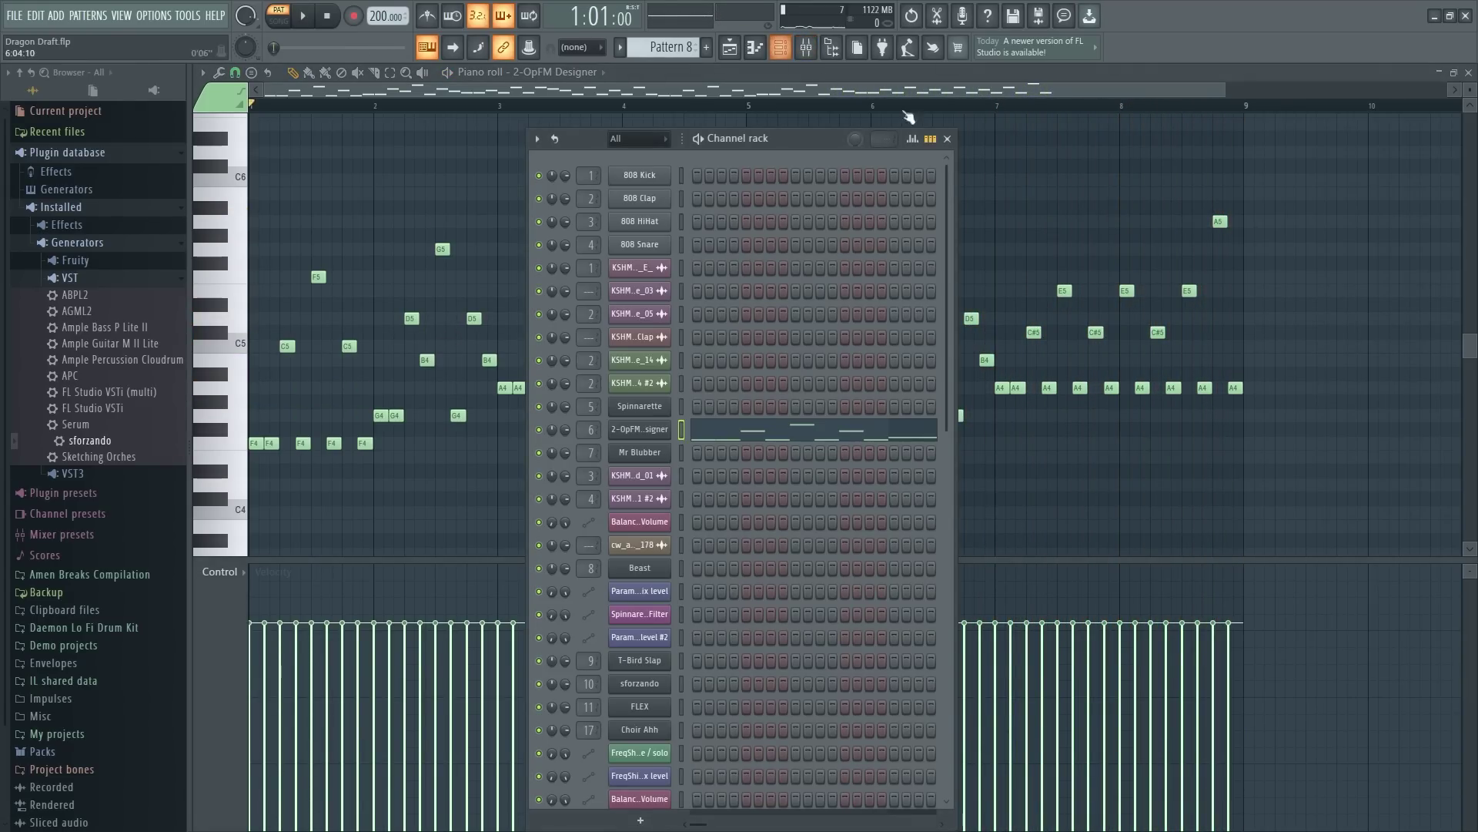
pyautogui.click(651, 425)
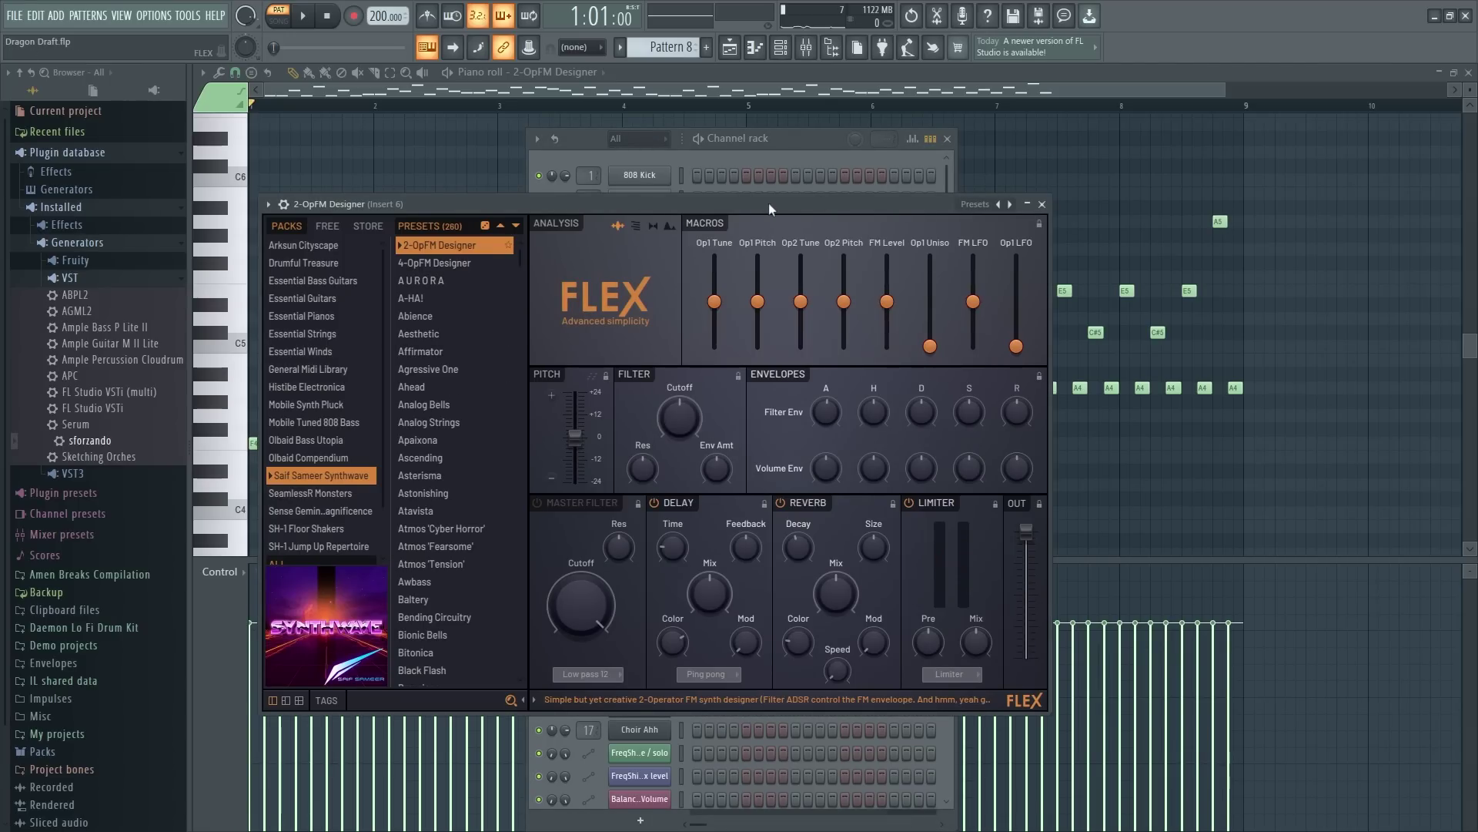
pyautogui.moveTo(769, 203); pyautogui.dragTo(1106, 207)
pyautogui.click(755, 142)
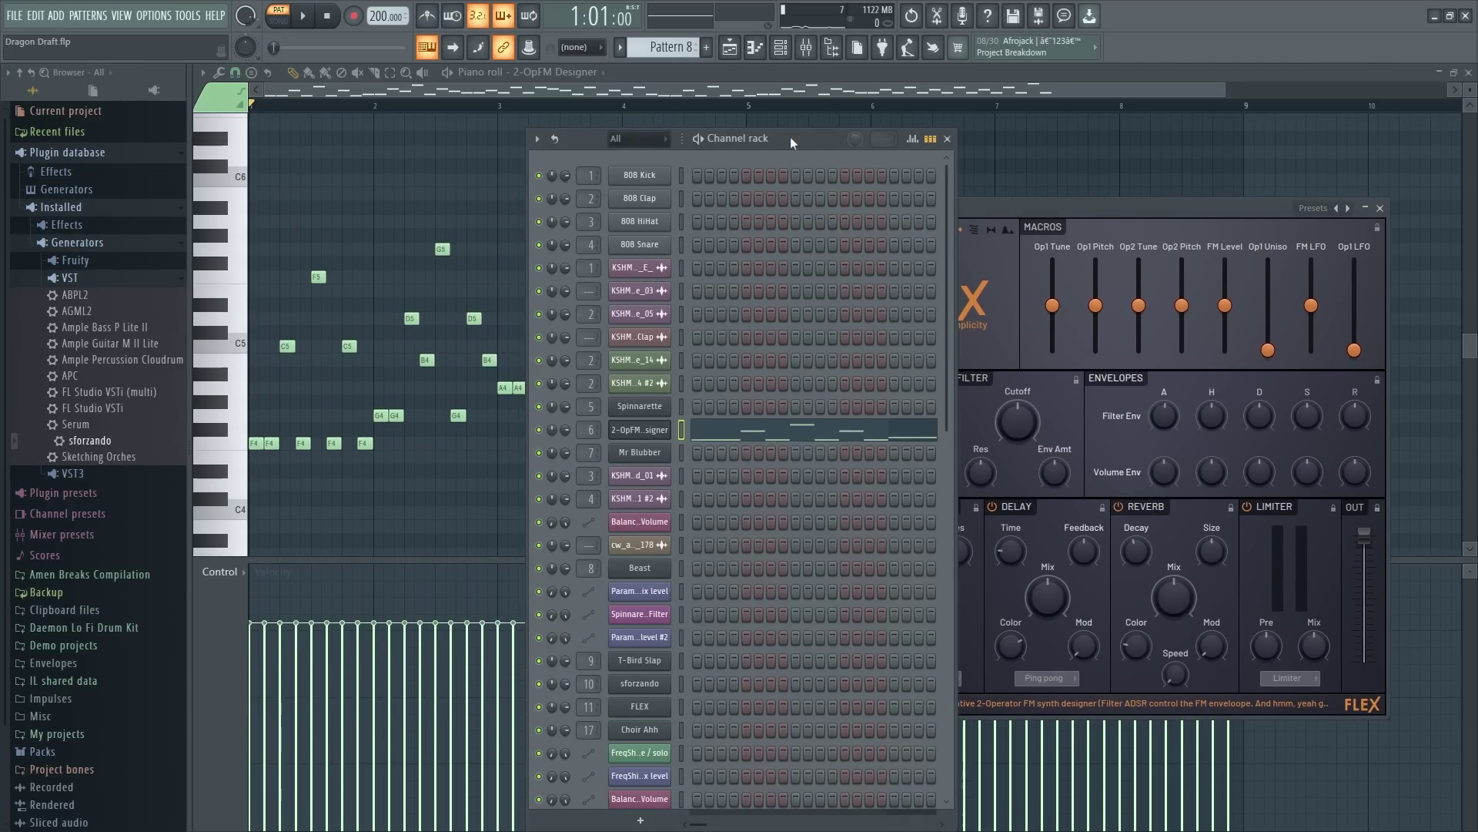
pyautogui.moveTo(790, 137); pyautogui.dragTo(824, 137)
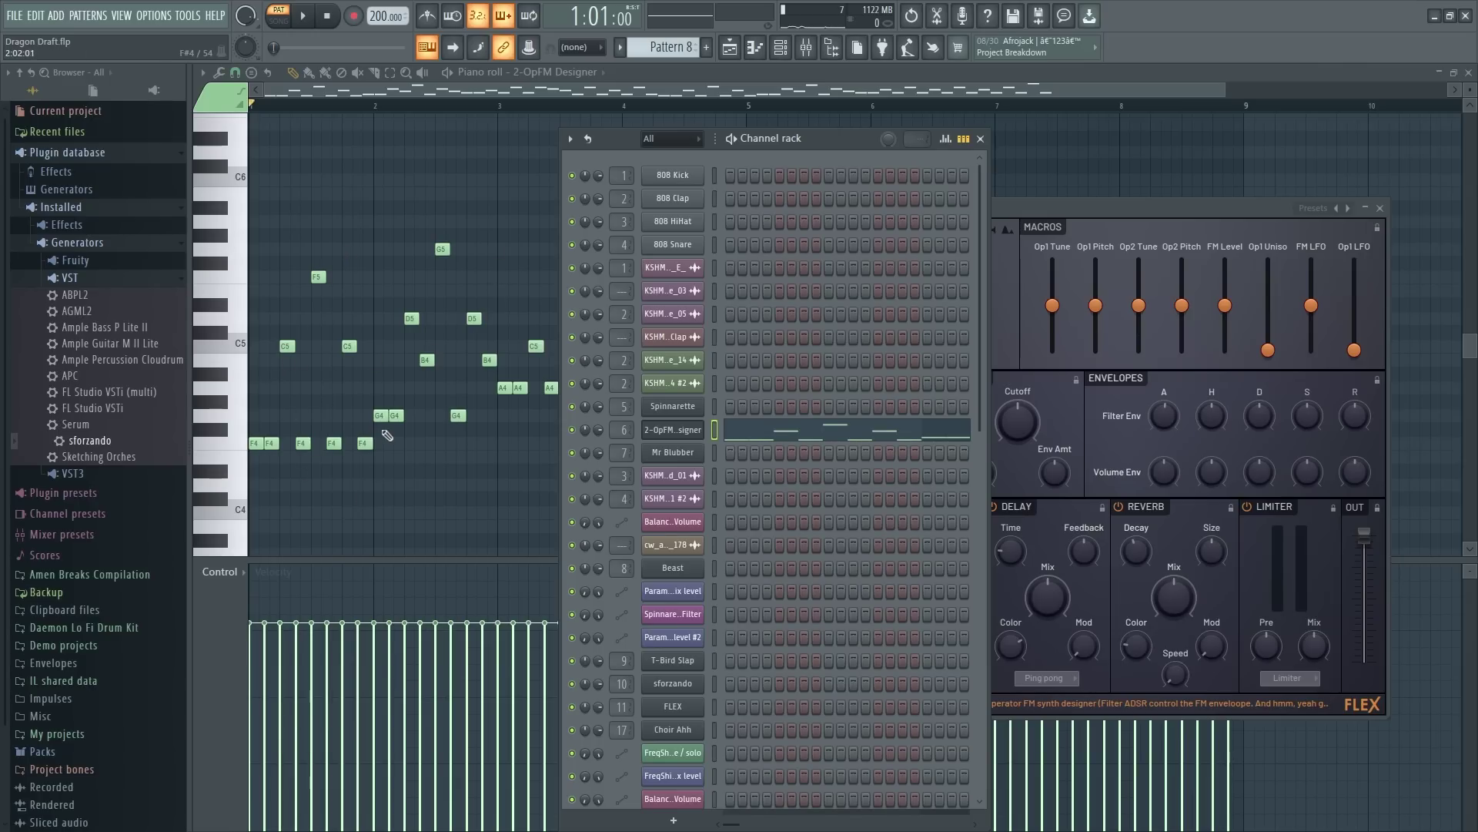
# Step: Audition Pattern 8 with the 2-OpFM Designer sound and load the Chip Chirping preset in FLEX
pyautogui.press('space')
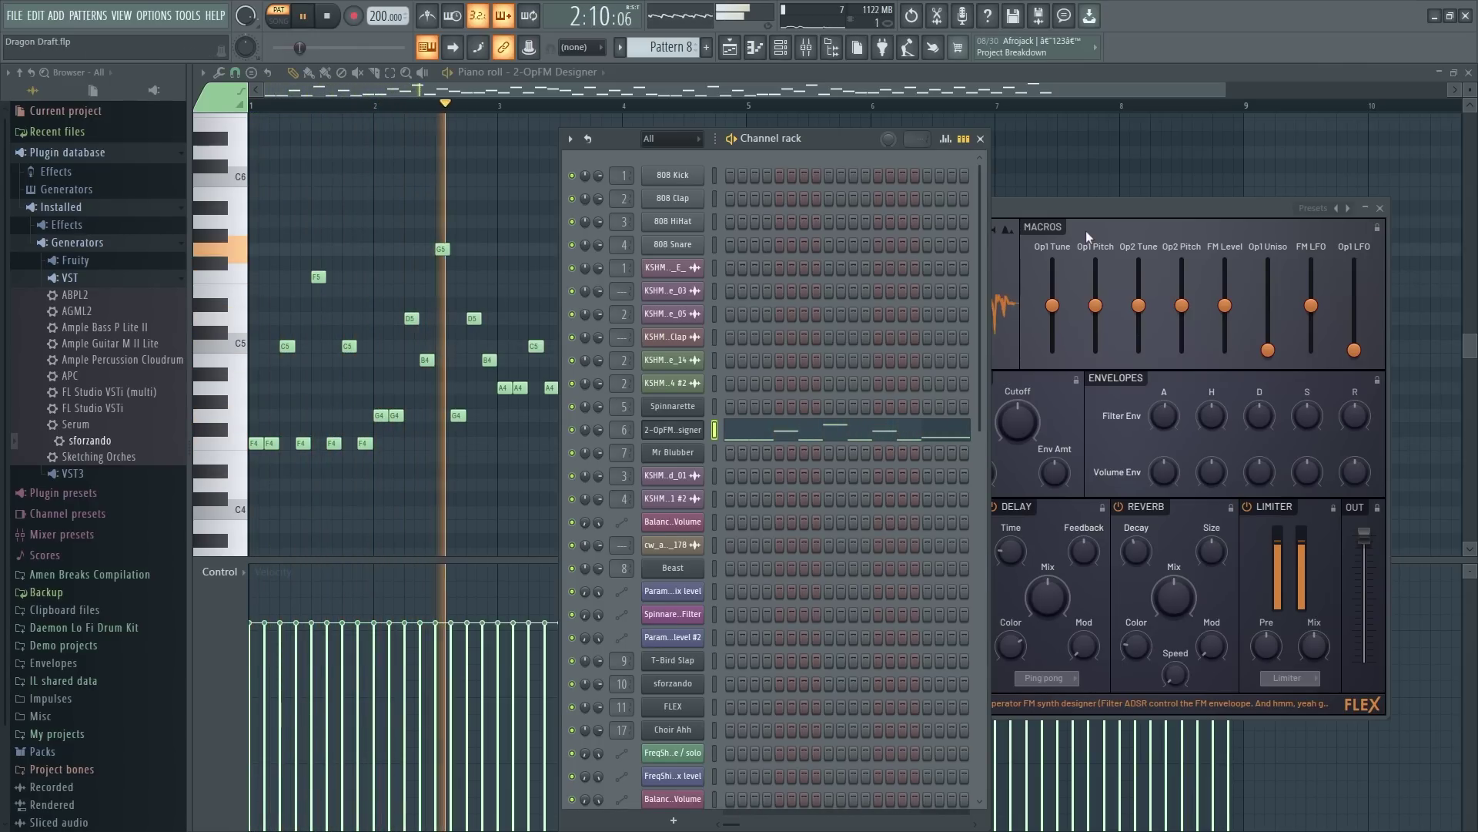
pyautogui.click(1095, 206)
pyautogui.press('space')
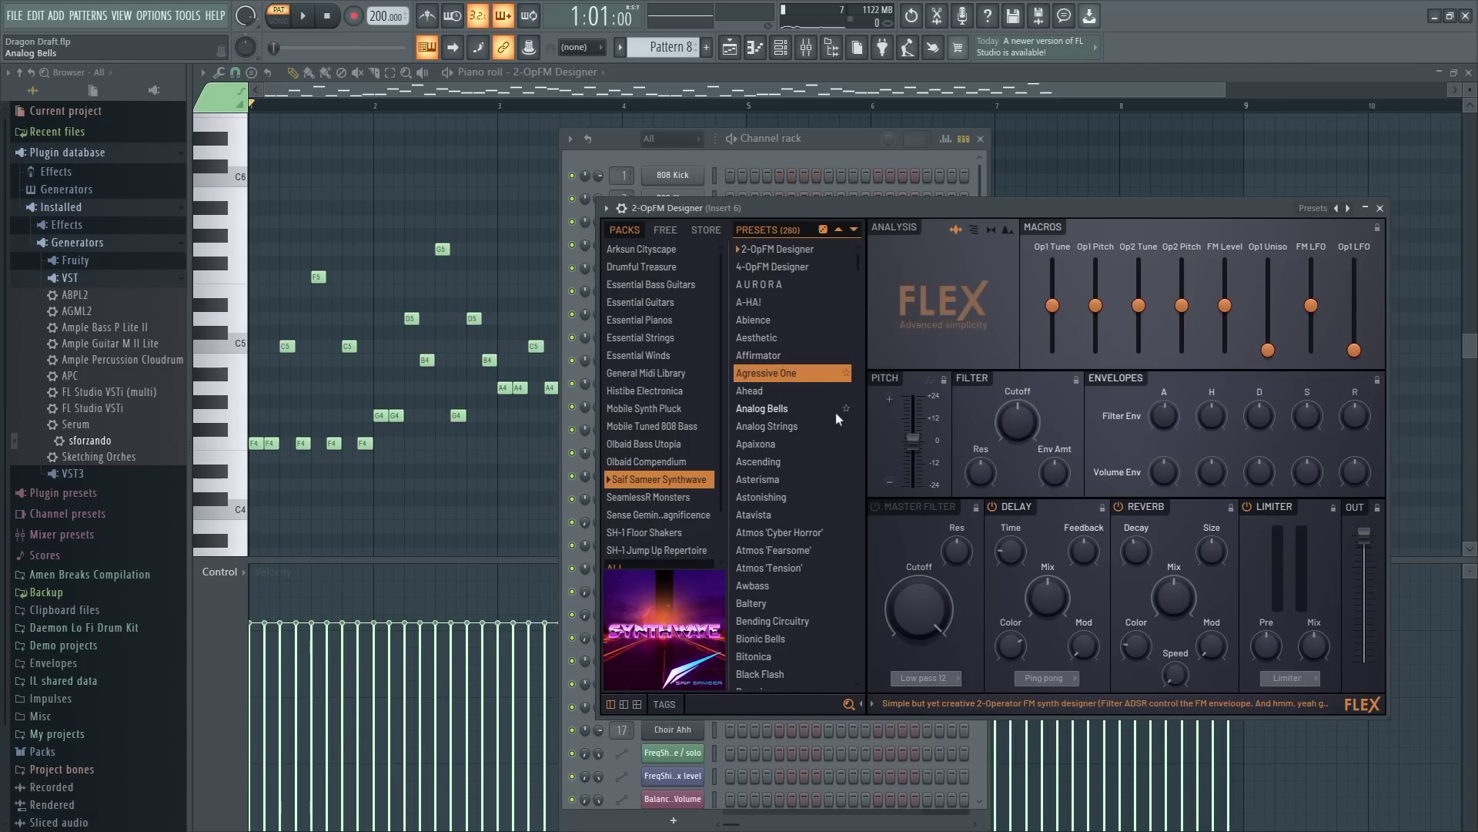
pyautogui.scroll(-4, 802, 434)
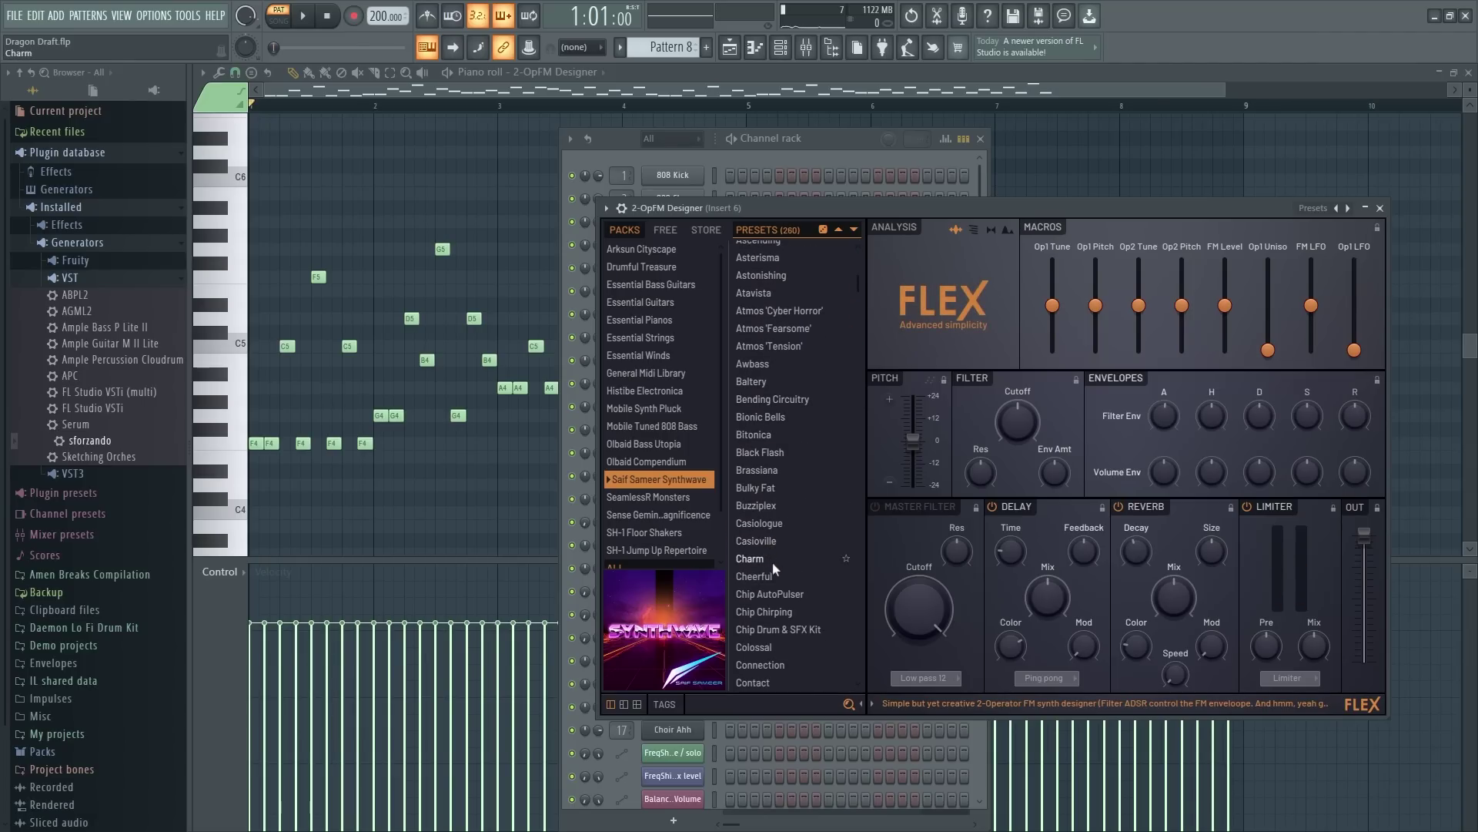
pyautogui.click(790, 612)
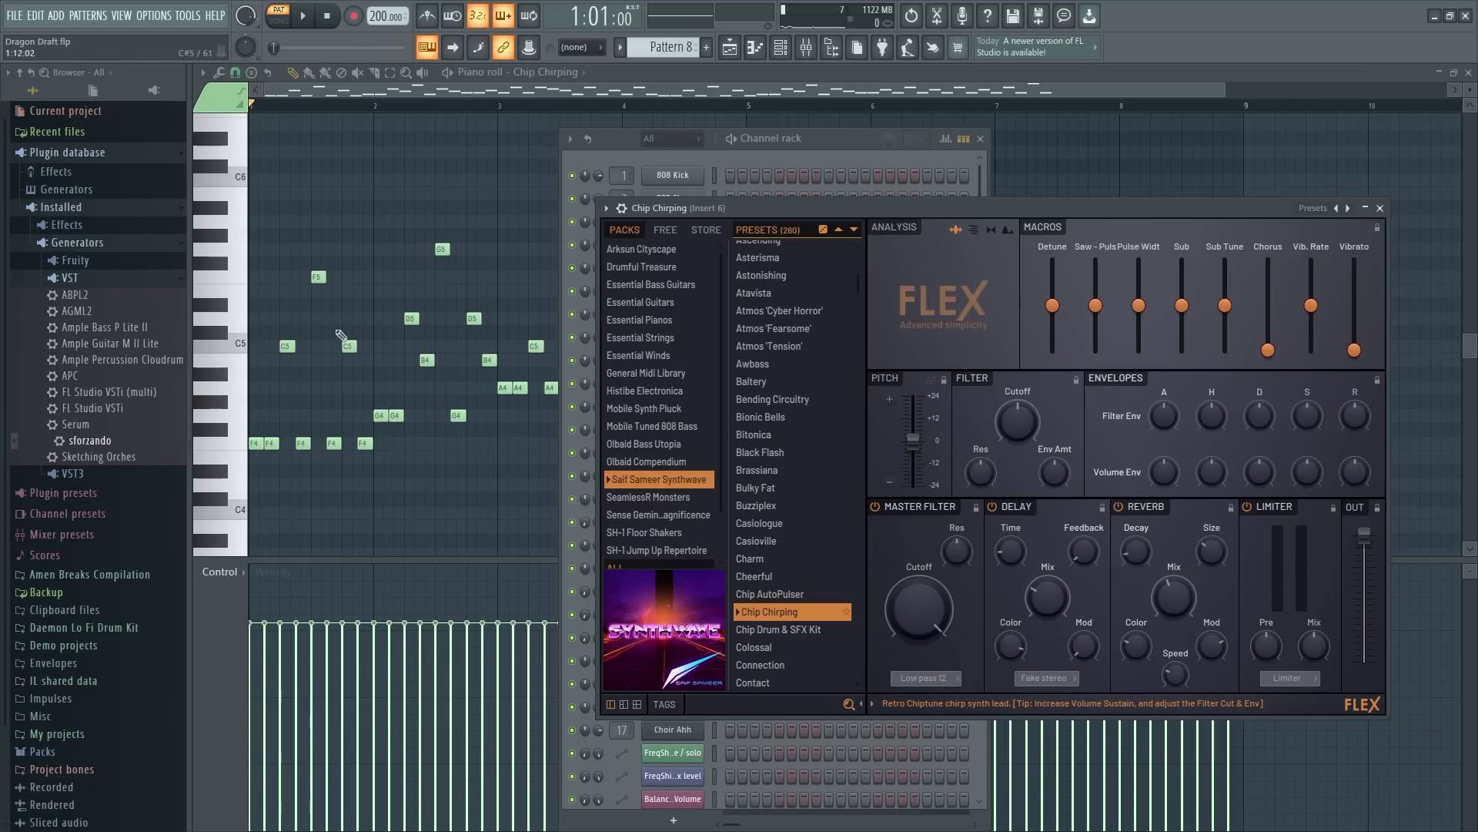
# Step: Play Pattern 8 from its start with the Chip Chirping sound
pyautogui.click(256, 110)
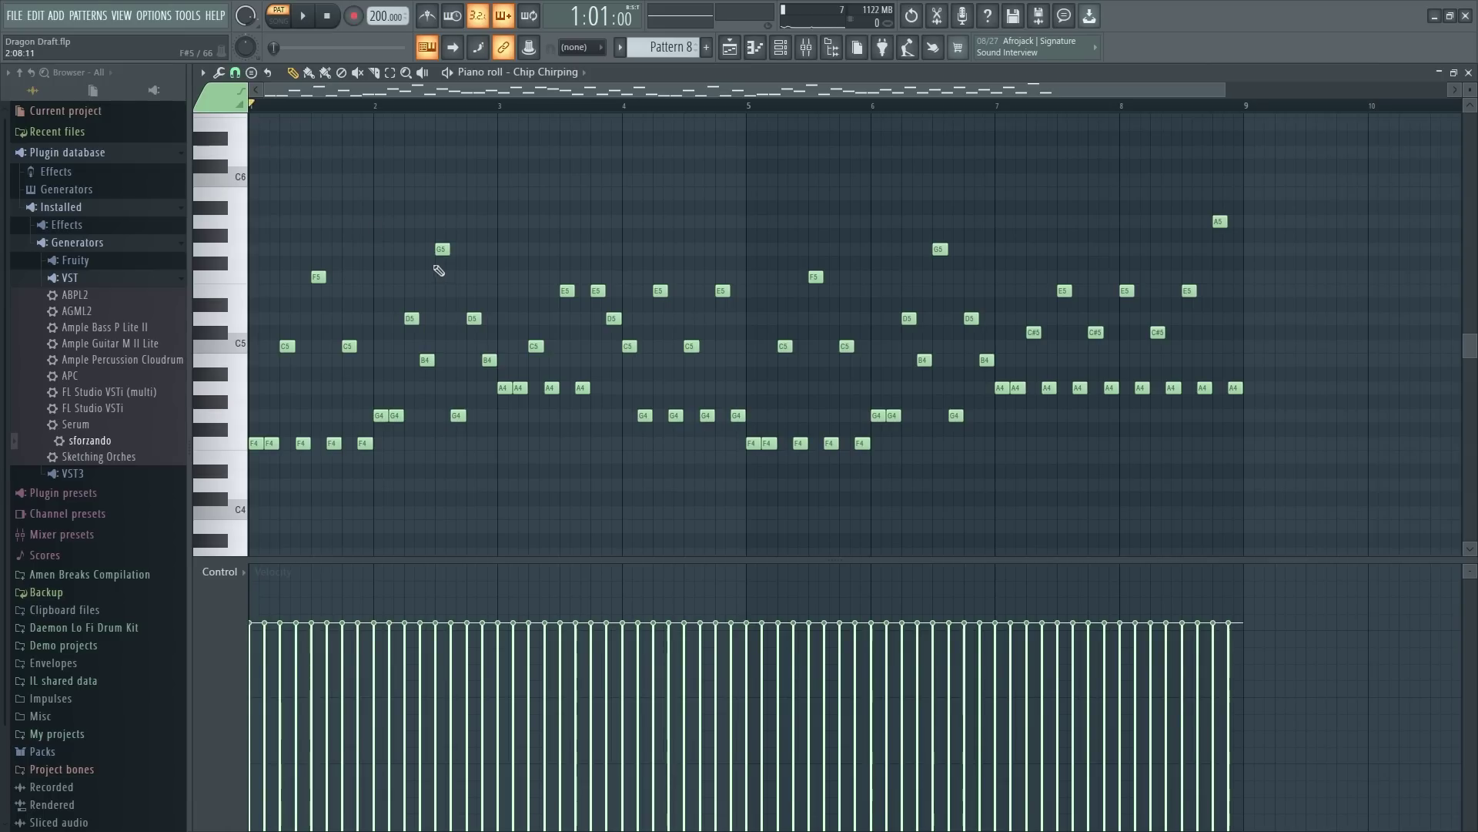
pyautogui.press('space')
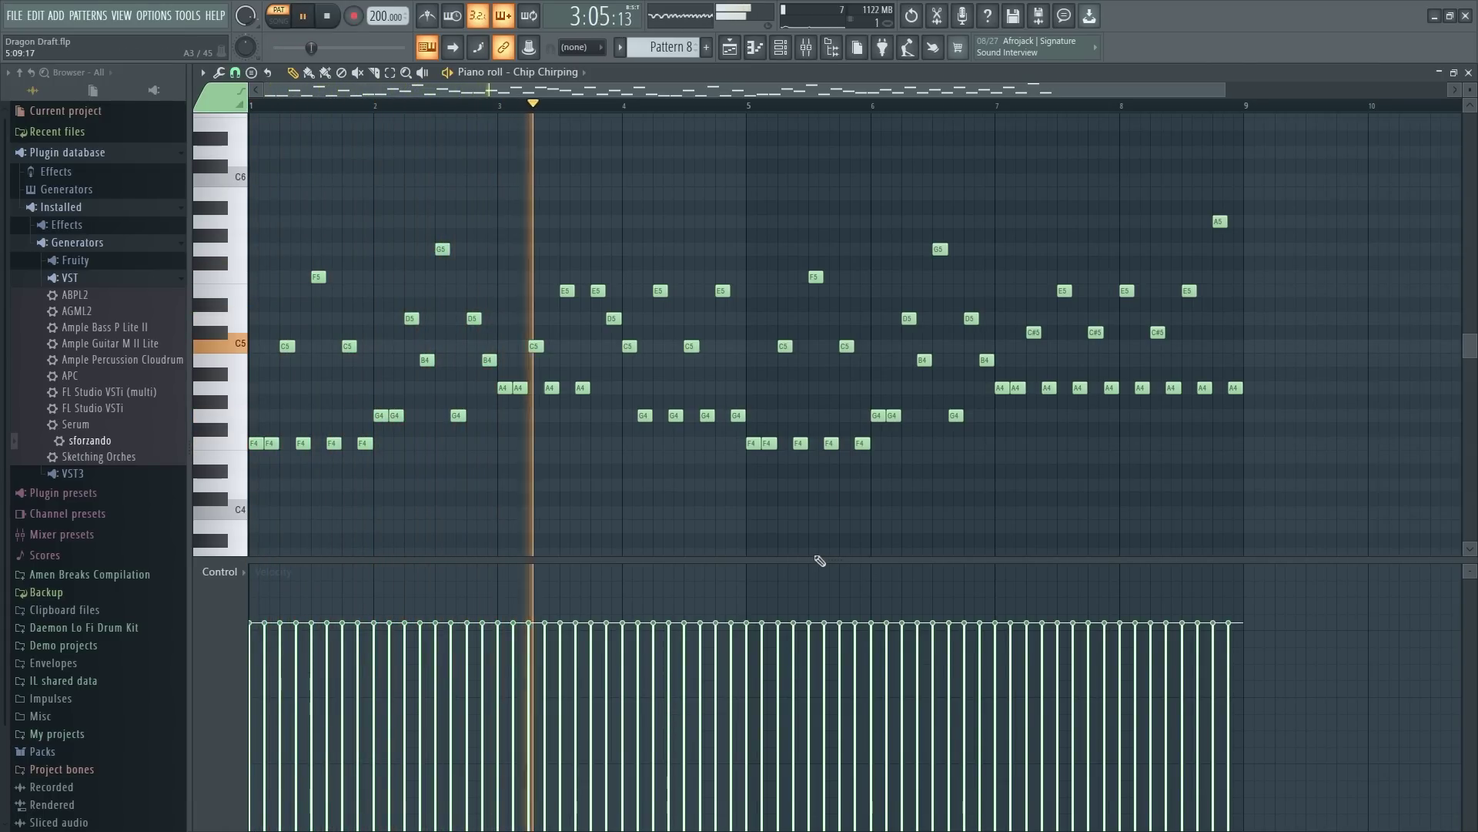
pyautogui.press('space')
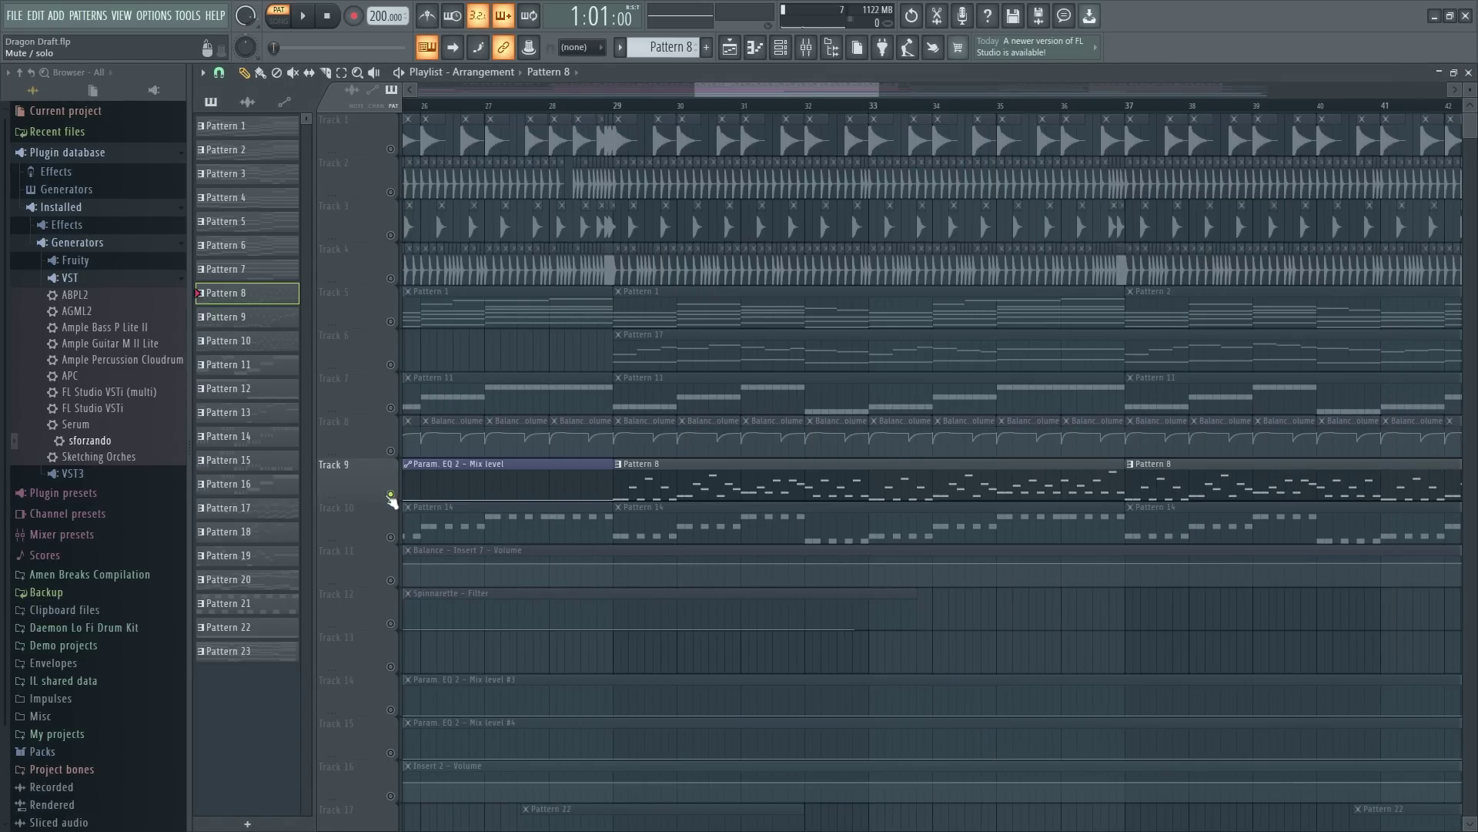
# Step: Unsolo Track 9 to restore all tracks and play the arrangement with Pattern 8 included
pyautogui.rightClick(390, 495)
pyautogui.press('space')
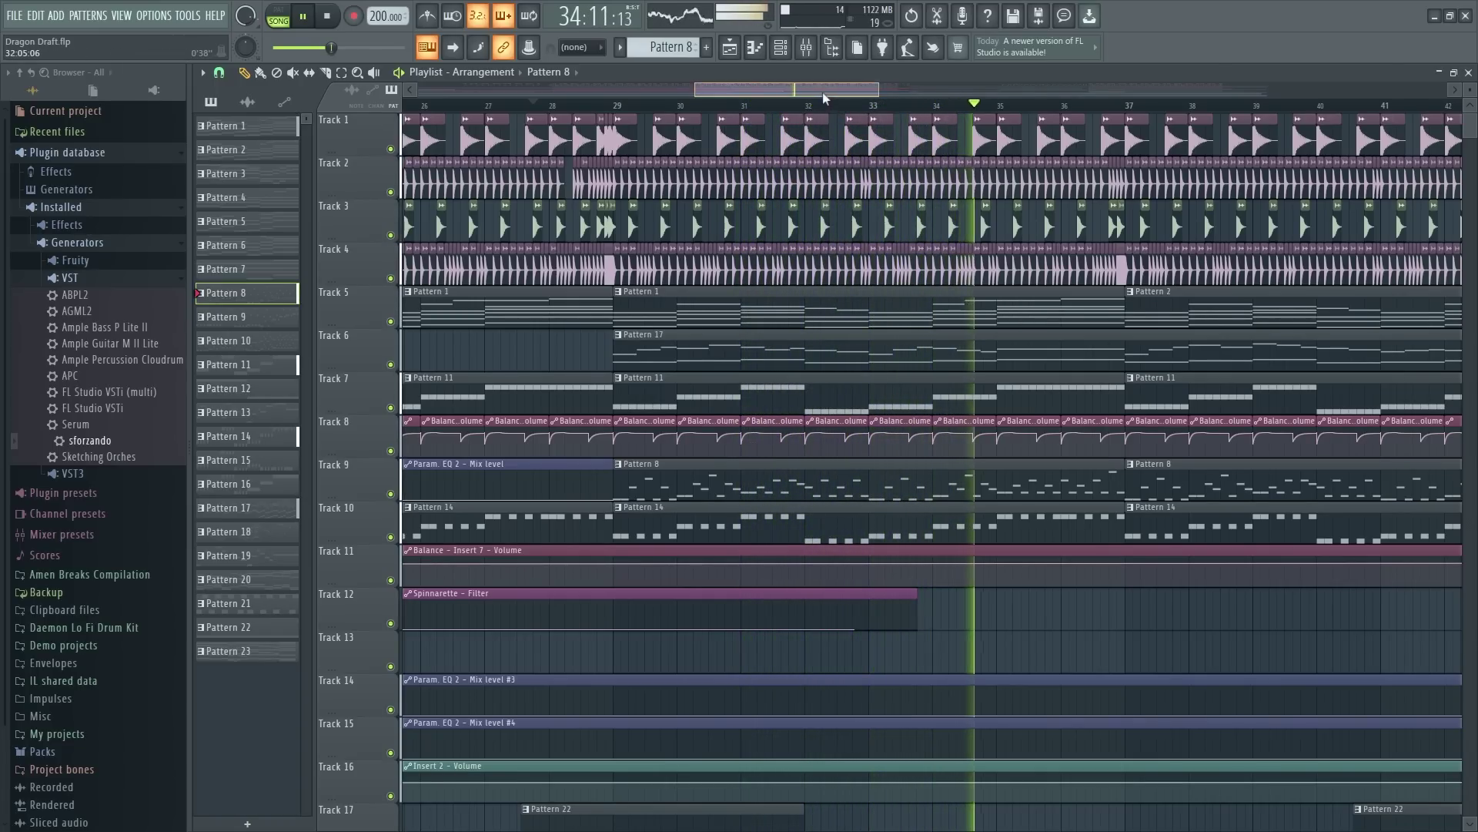
pyautogui.moveTo(822, 93); pyautogui.dragTo(887, 104)
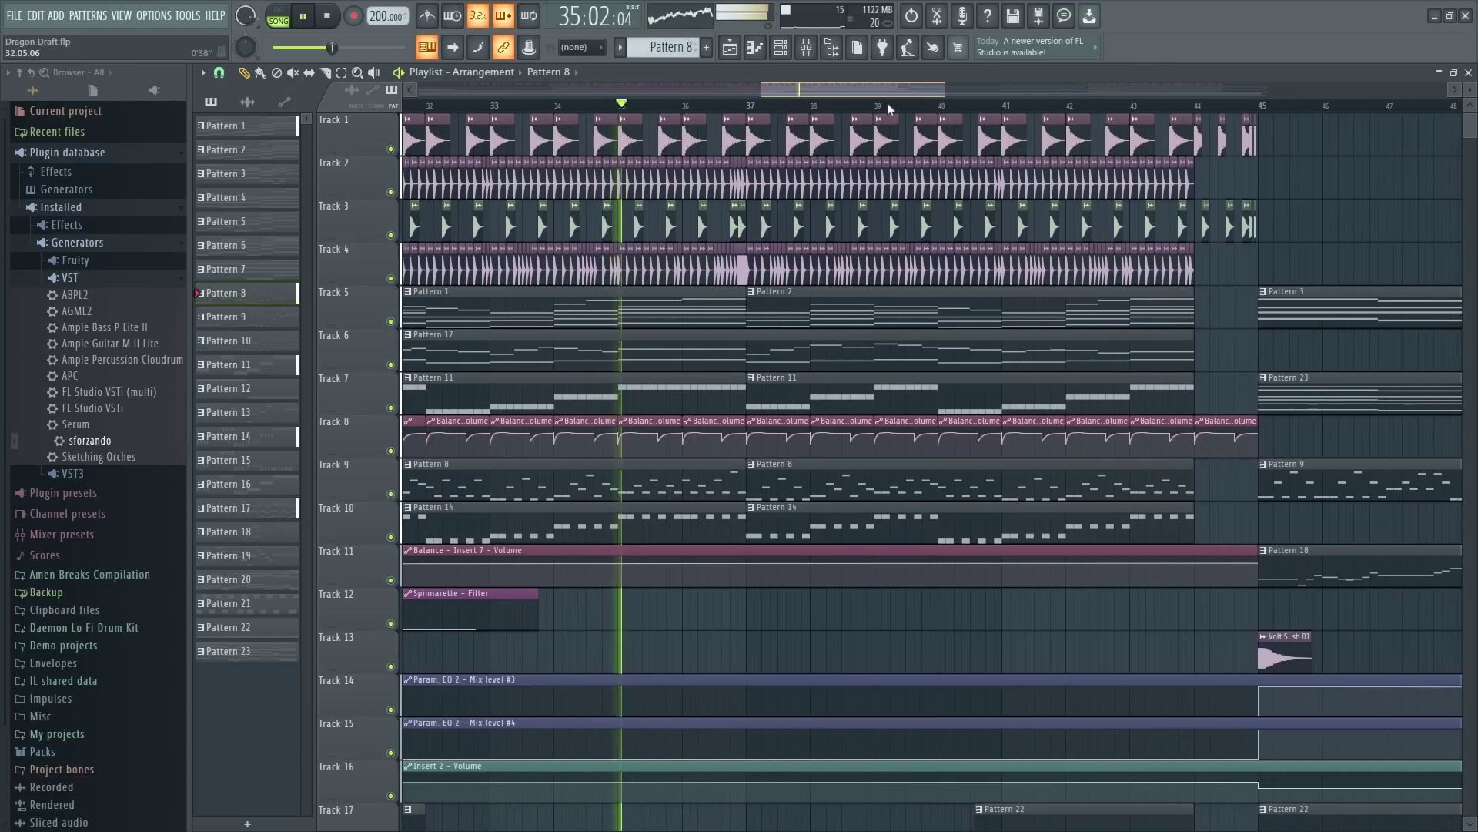
# Step: Mute and unmute Track 9 during playback to compare the arrangement with and without Pattern 8, and stop playback
pyautogui.click(391, 494)
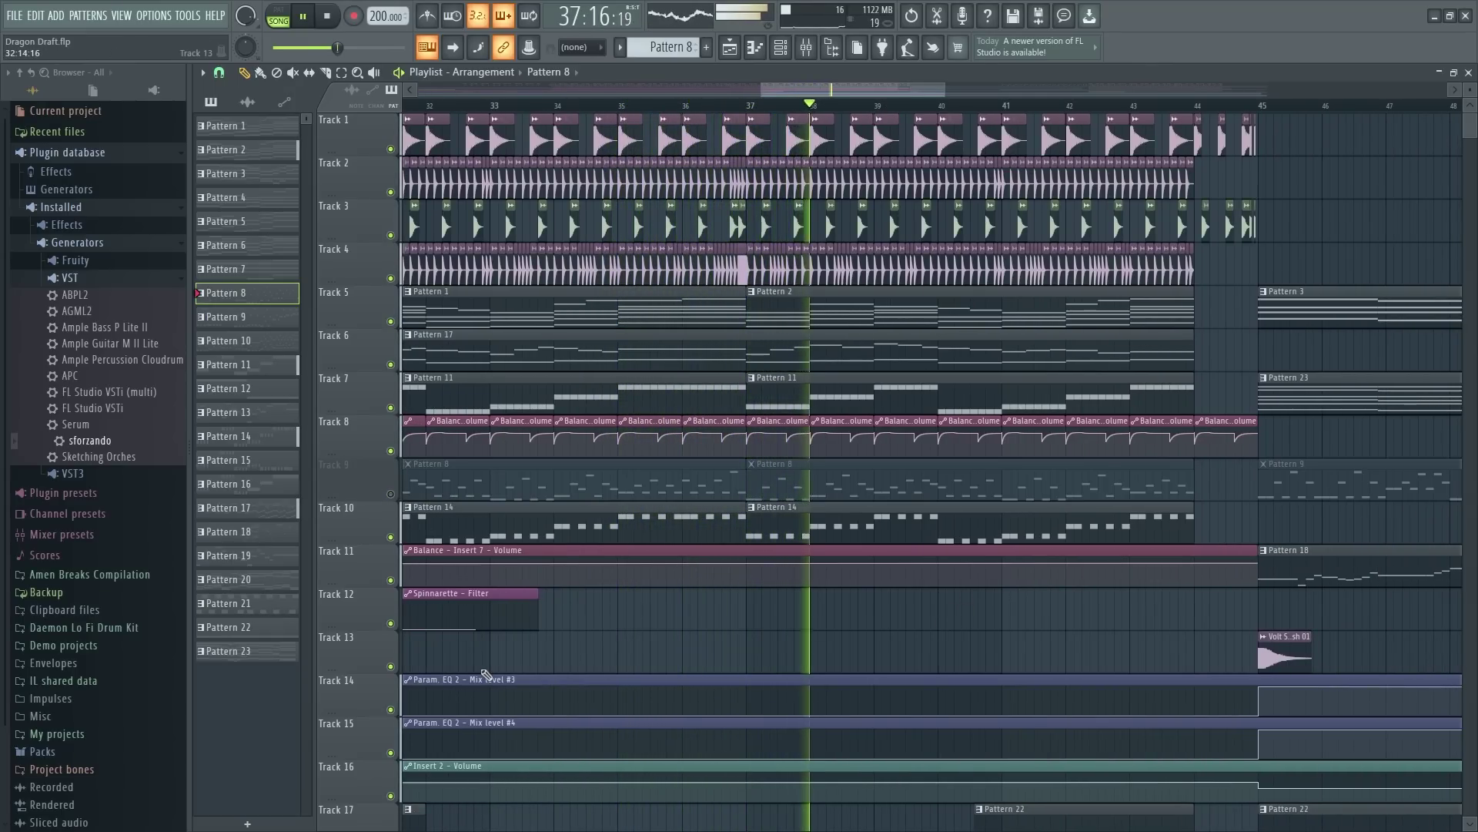
pyautogui.click(388, 492)
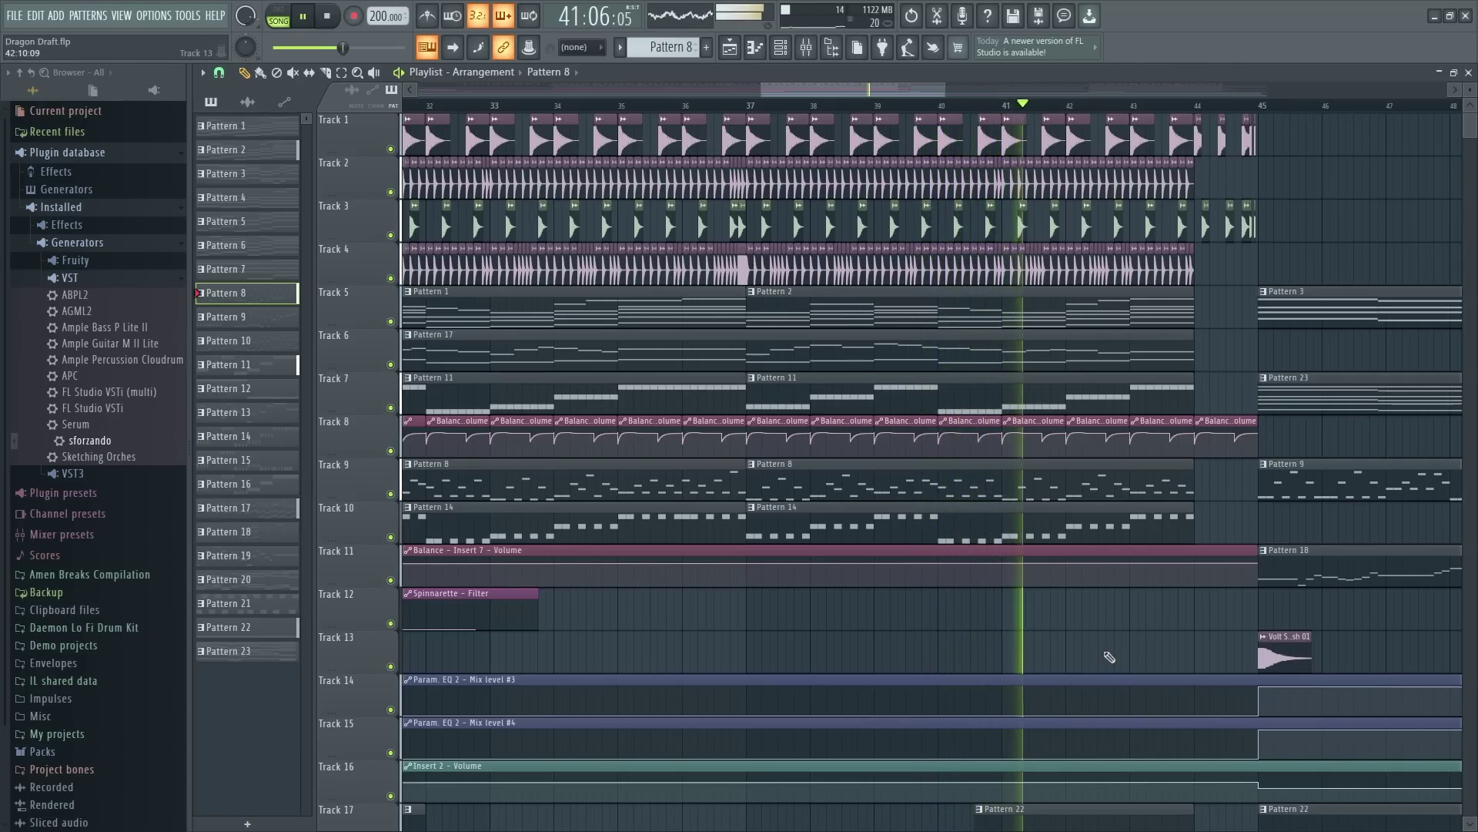
pyautogui.scroll(-2, 789, 106)
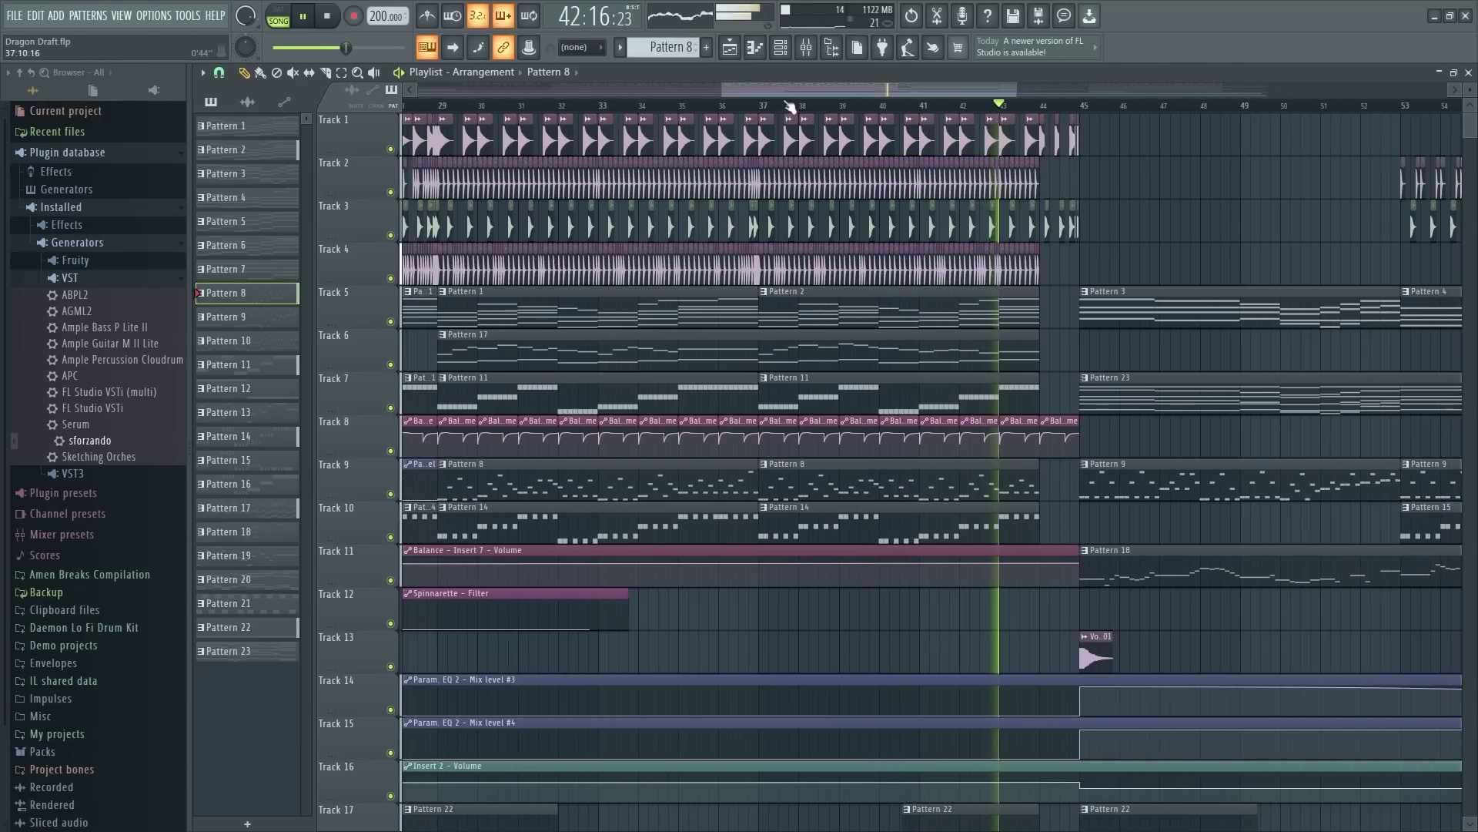
pyautogui.scroll(-5, 790, 106)
pyautogui.press('space')
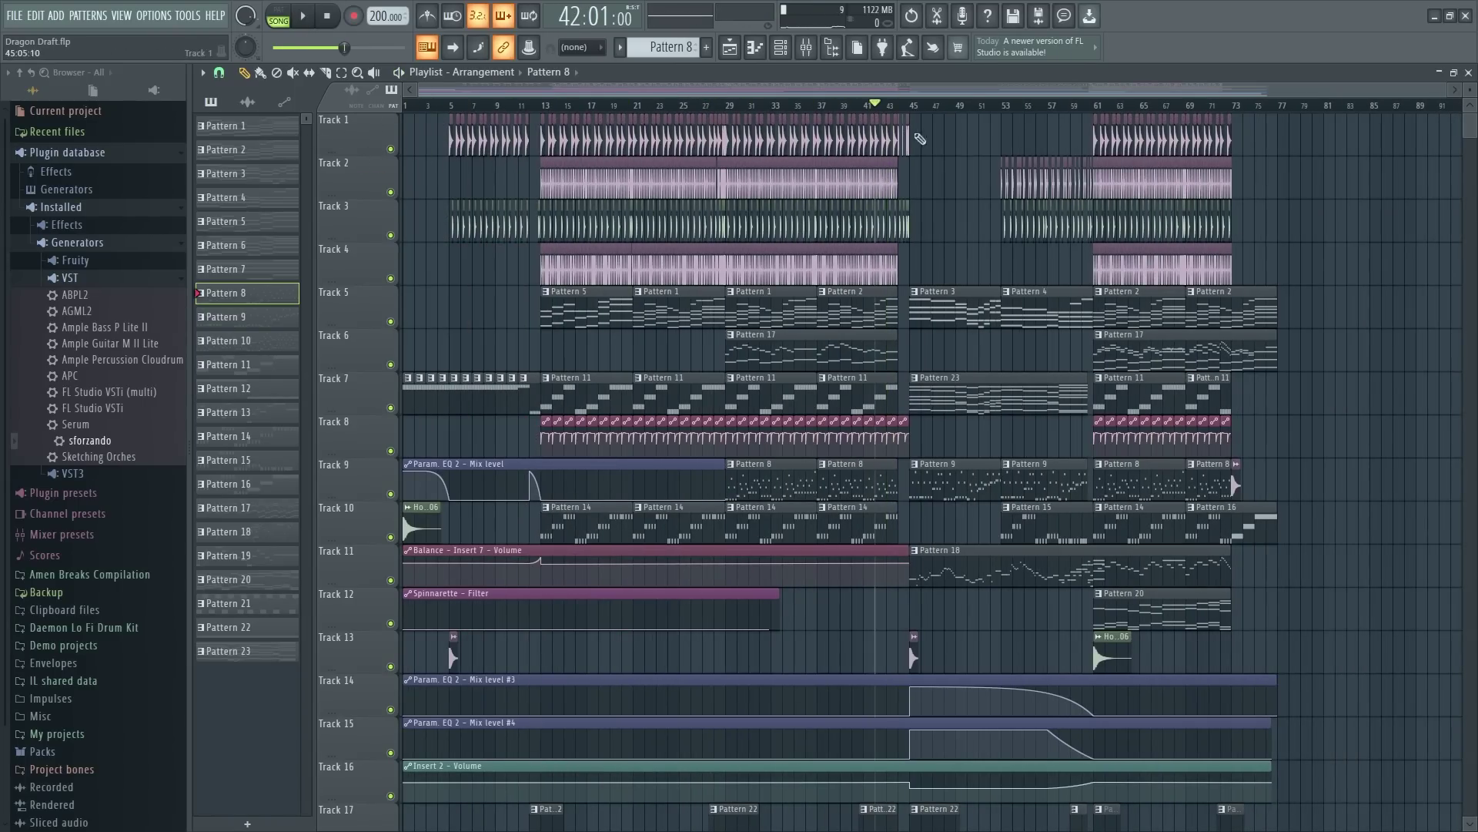
# Step: Play the arrangement from bar 42 to hear the end of the section before bar 45
pyautogui.scroll(8, 935, 94)
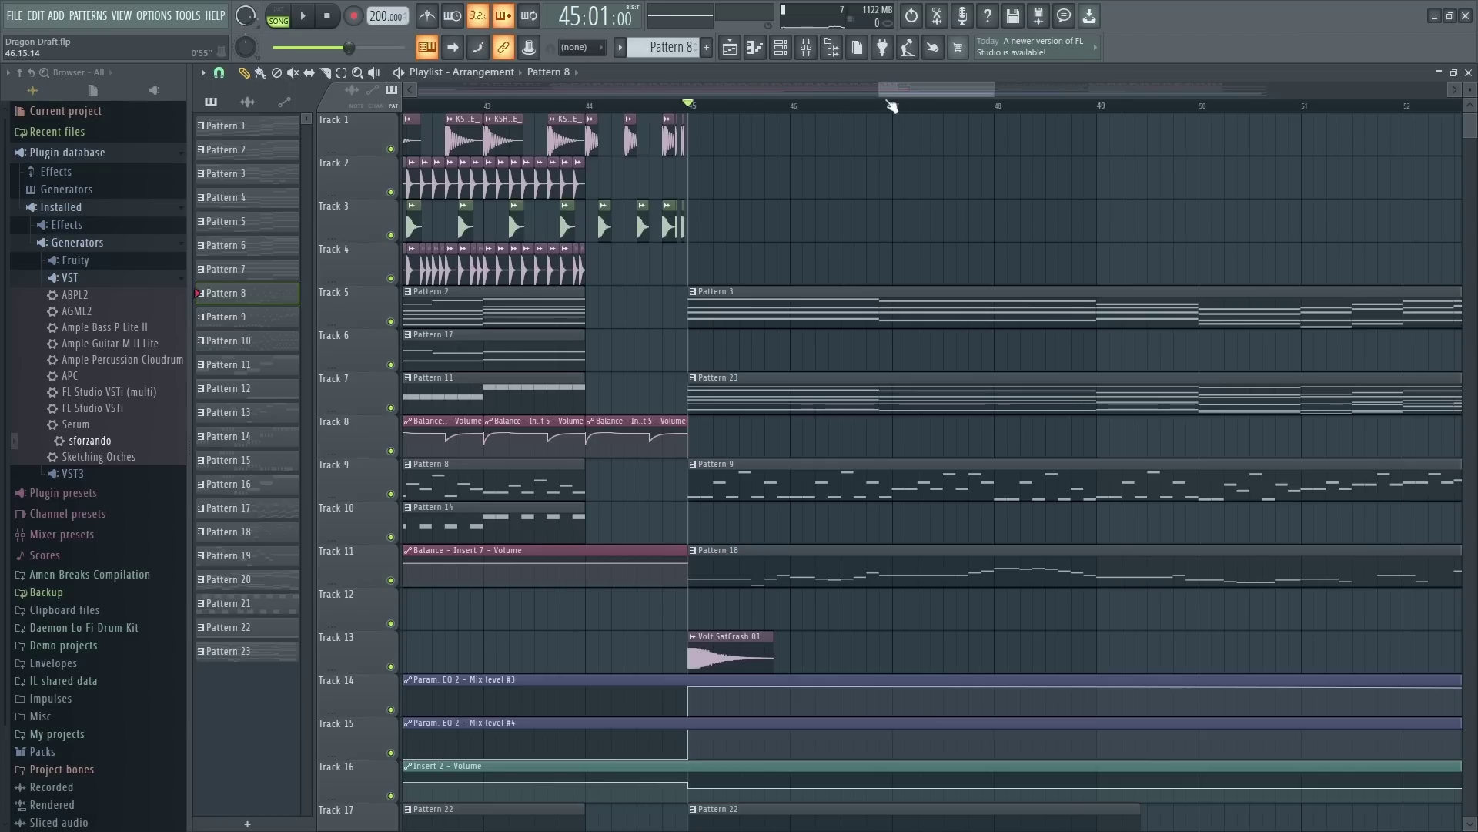
pyautogui.moveTo(924, 93); pyautogui.dragTo(913, 93)
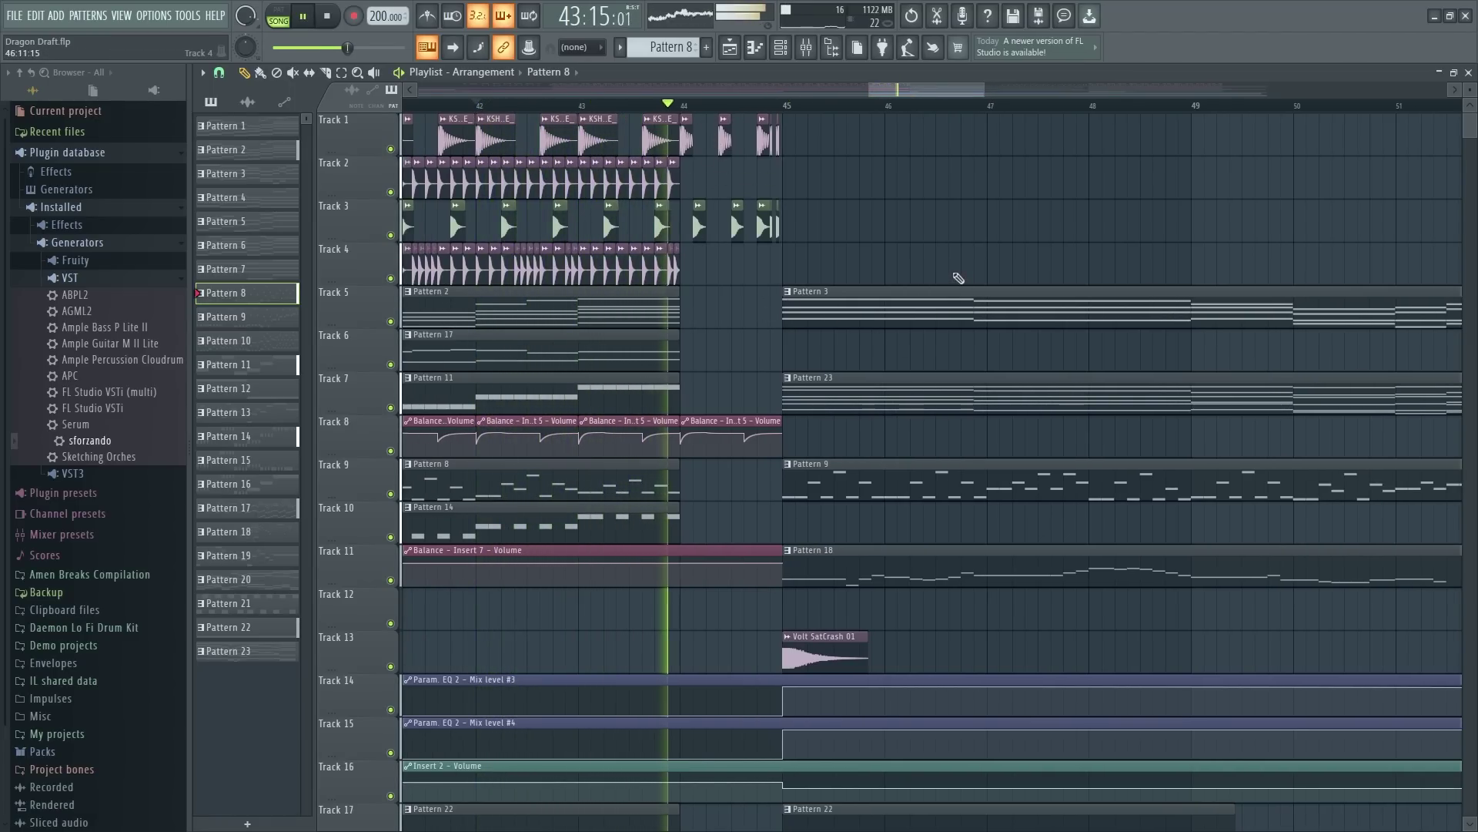
pyautogui.press('space')
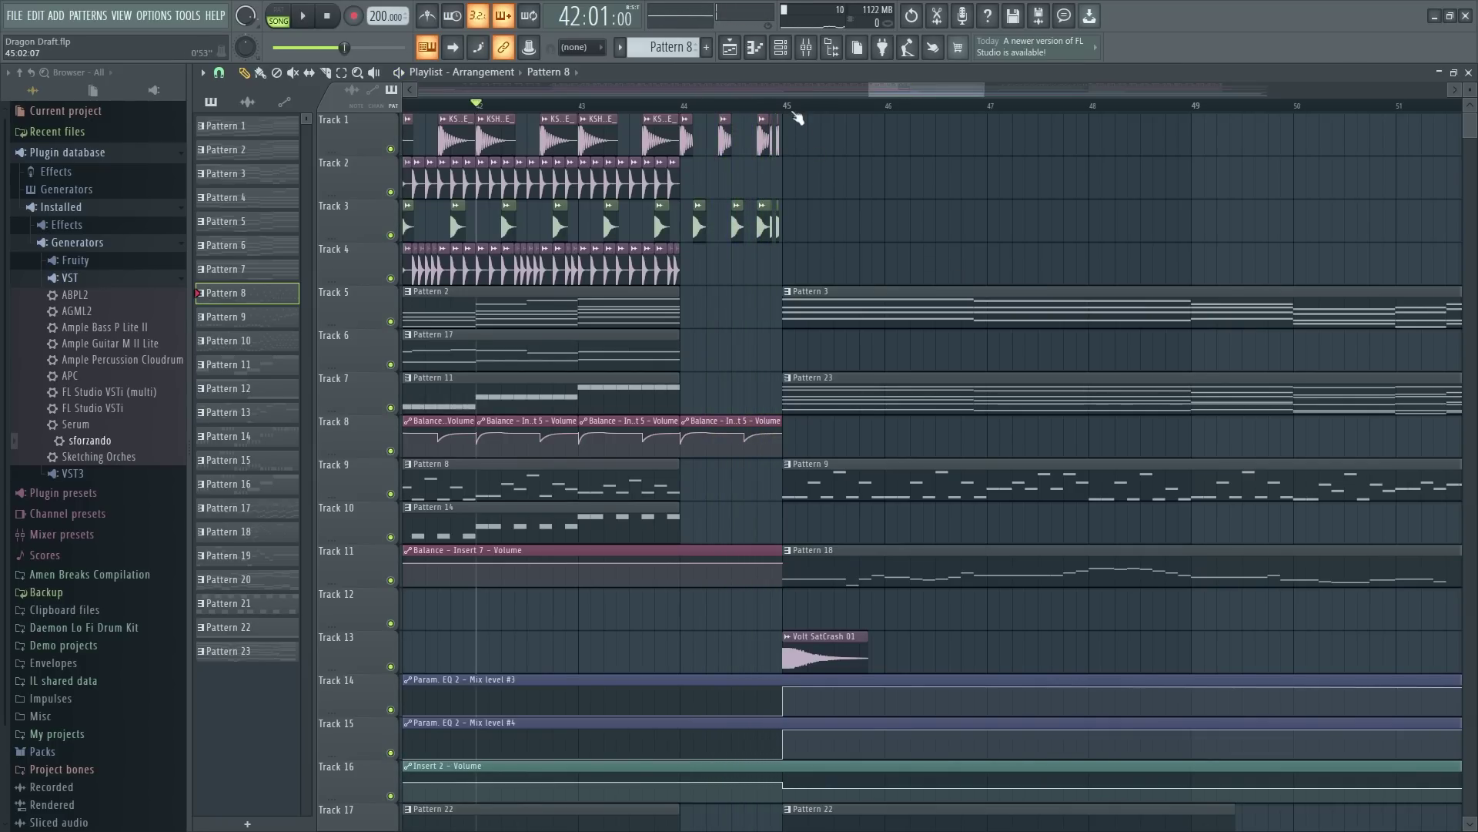
# Step: Set the song position to bar 45 and leave only Track 5 and Track 11 active
pyautogui.scroll(2, 794, 109)
pyautogui.scroll(-1, 543, 107)
pyautogui.click(542, 105)
pyautogui.keyDown('ctrl'); pyautogui.click(391, 322); pyautogui.keyUp('ctrl')
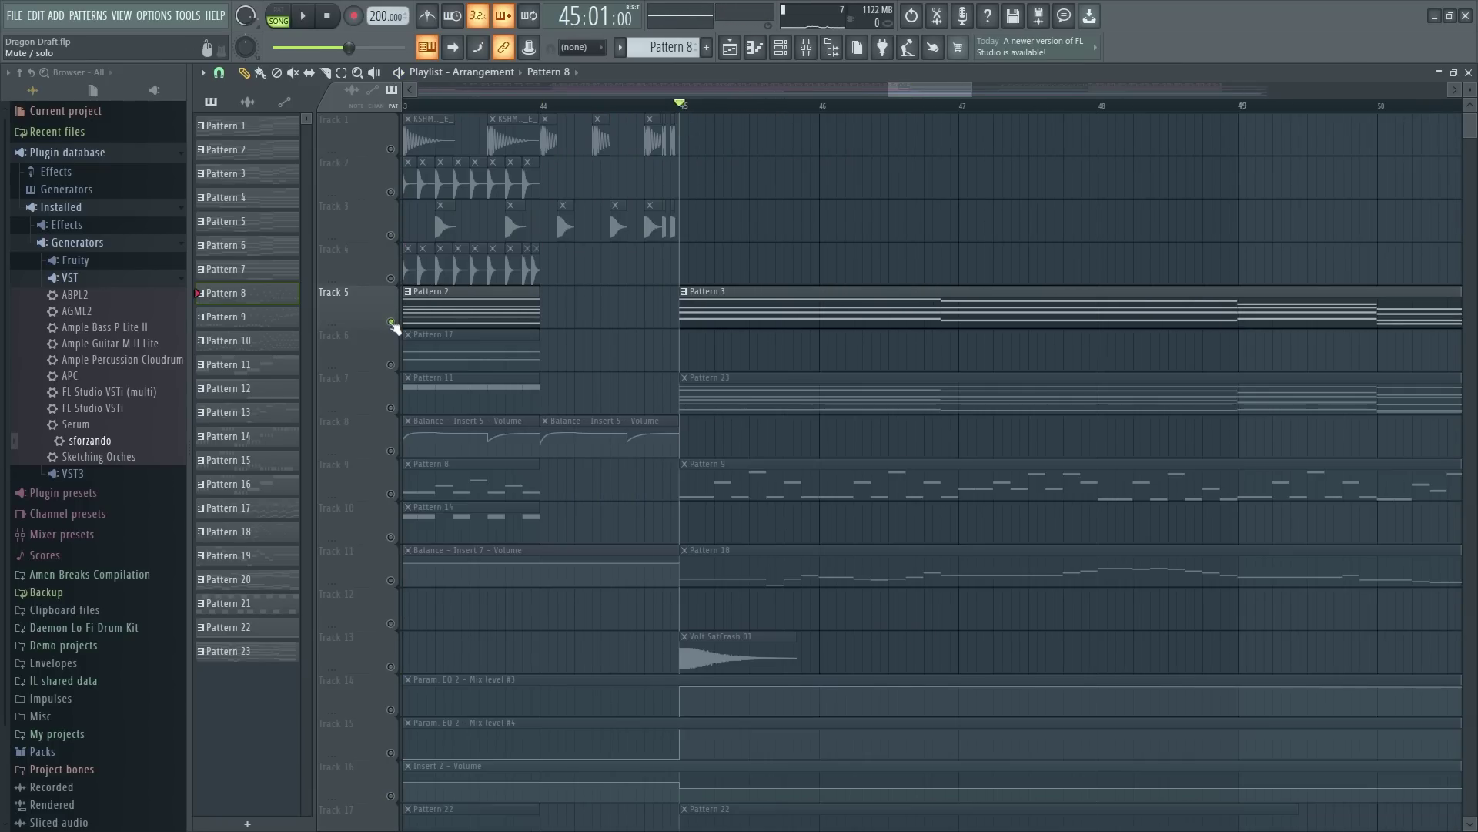
pyautogui.click(391, 581)
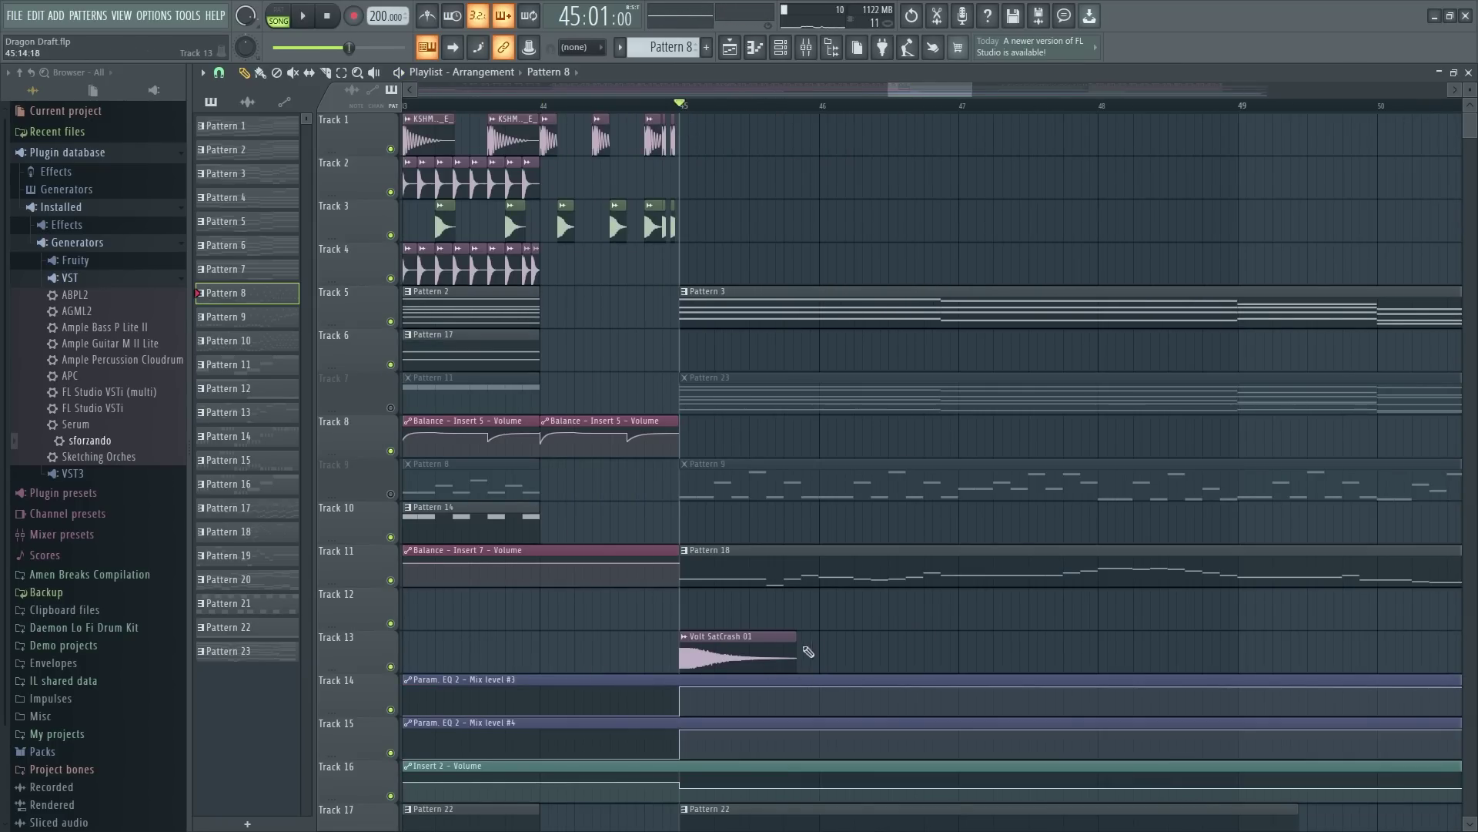
# Step: Restore the remaining tracks while leaving Tracks 2, 3, 7, 9 and 10 muted, and briefly play the section from bar 45
pyautogui.scroll(-3, 808, 653)
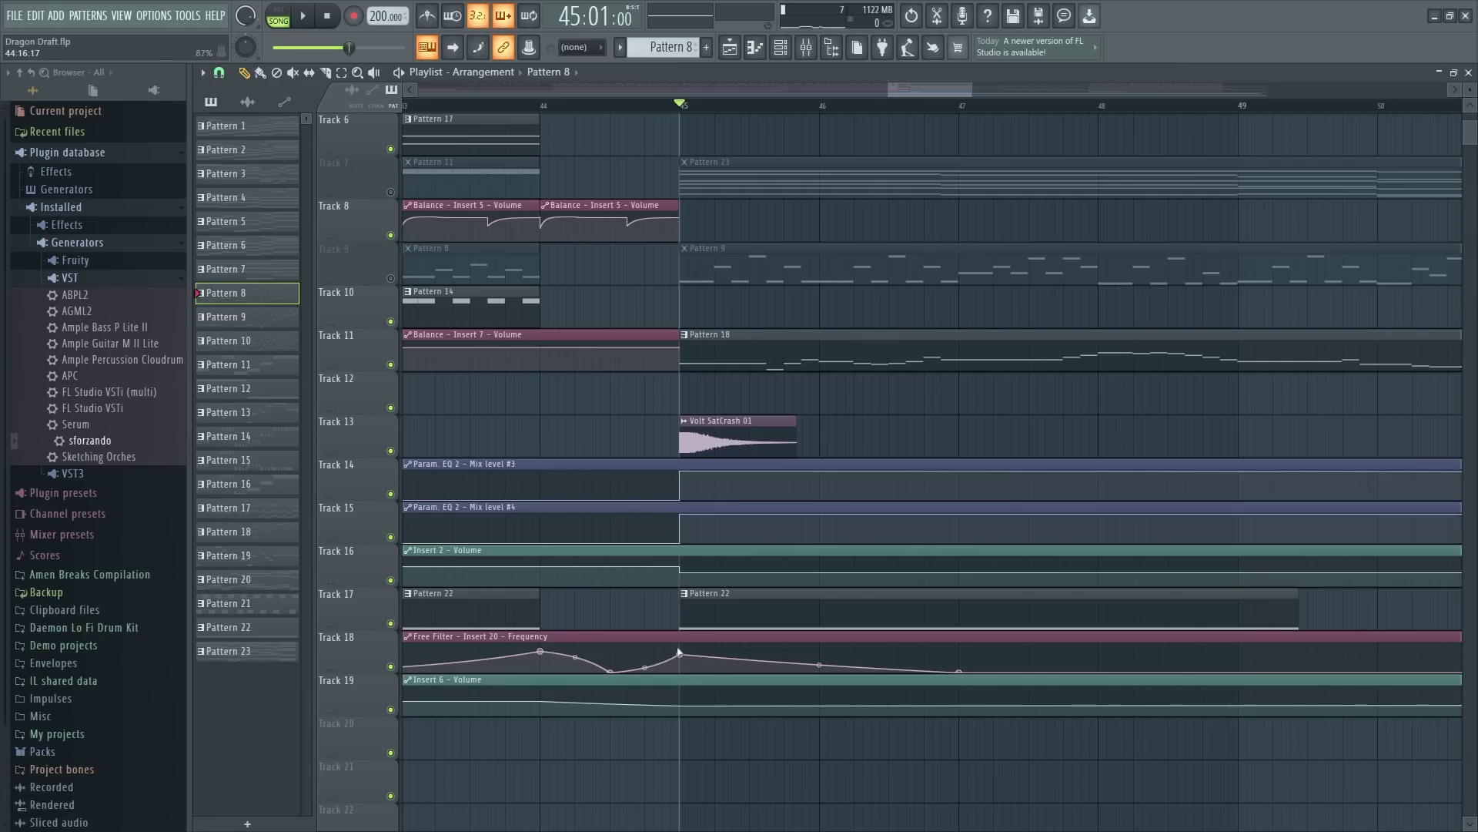
pyautogui.press('space')
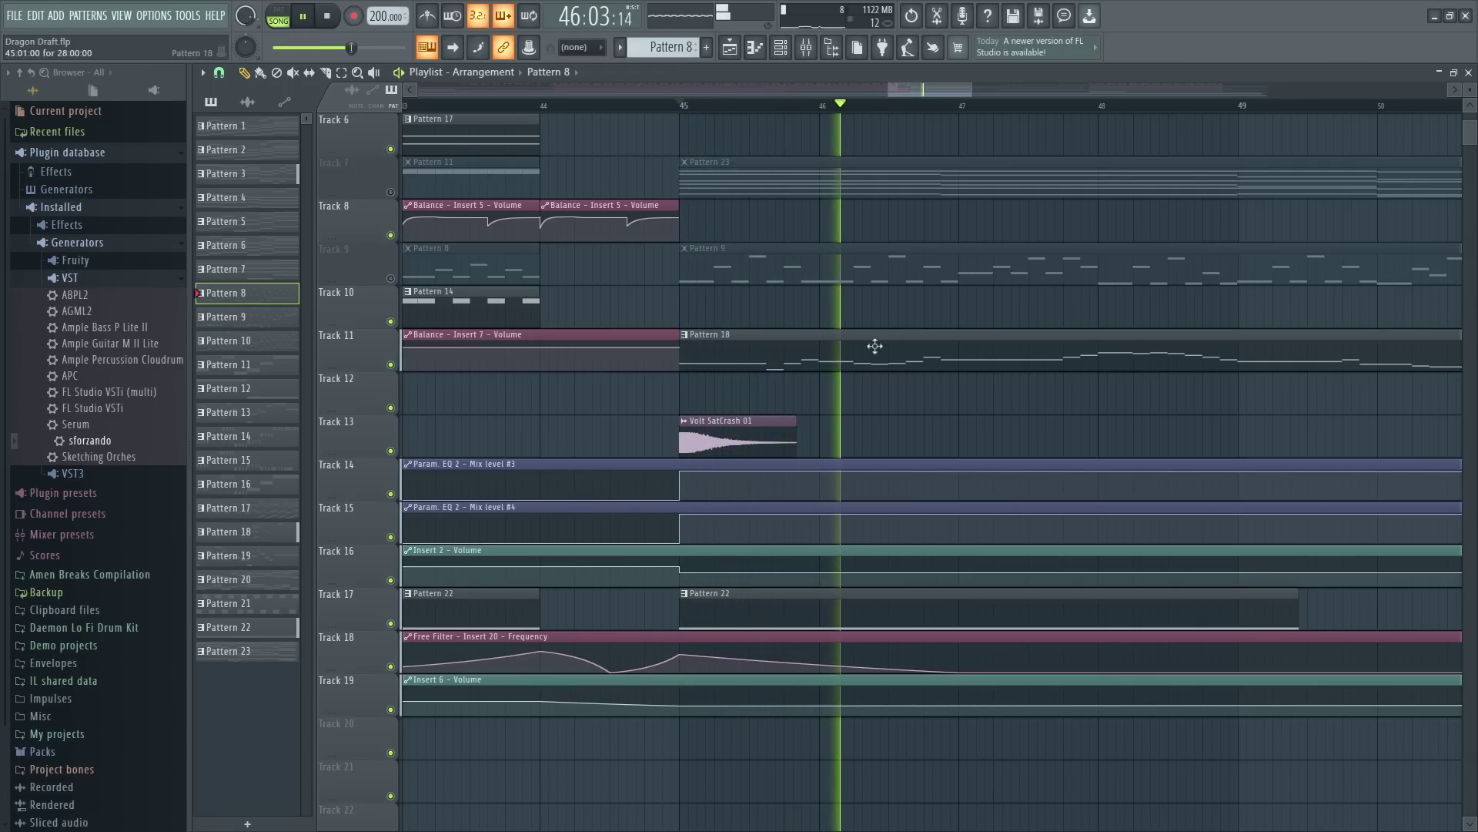
pyautogui.scroll(2, 909, 306)
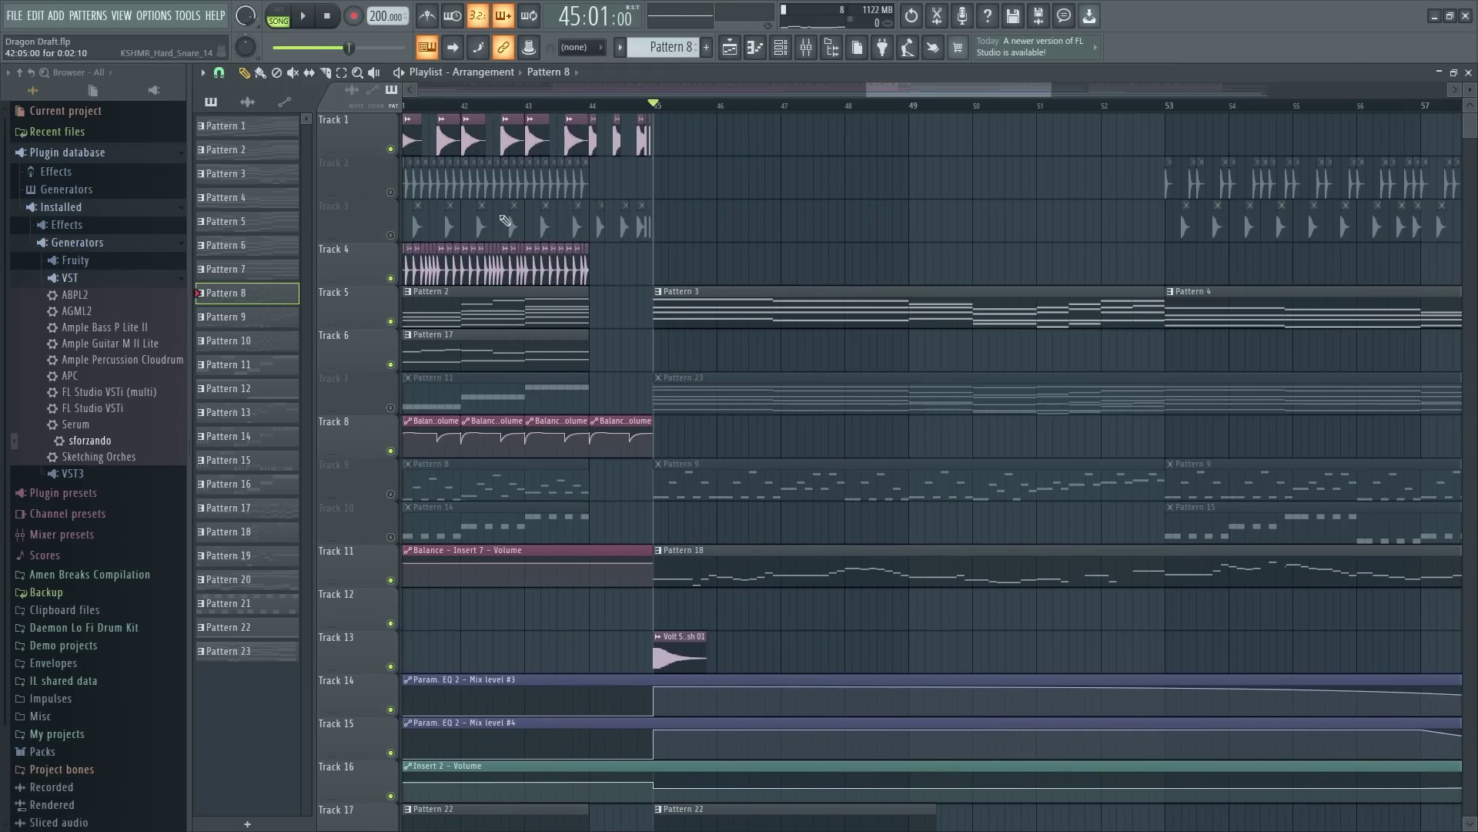
# Step: Play the arrangement from bar 45 toward bar 61 without Tracks 2, 3, 7, 9 and 10, and stop playback
pyautogui.moveTo(907, 89); pyautogui.dragTo(946, 86)
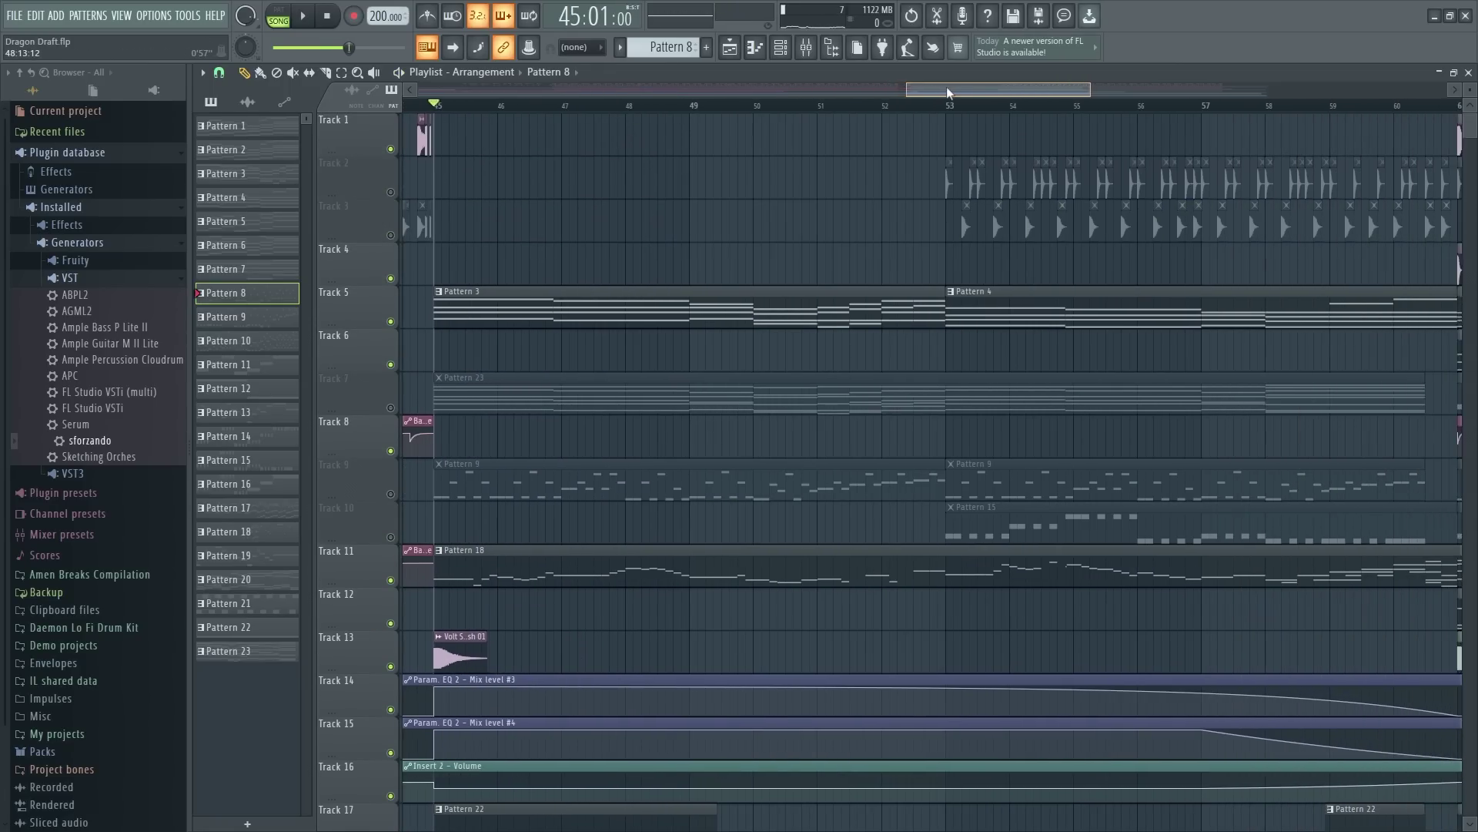
pyautogui.press('space')
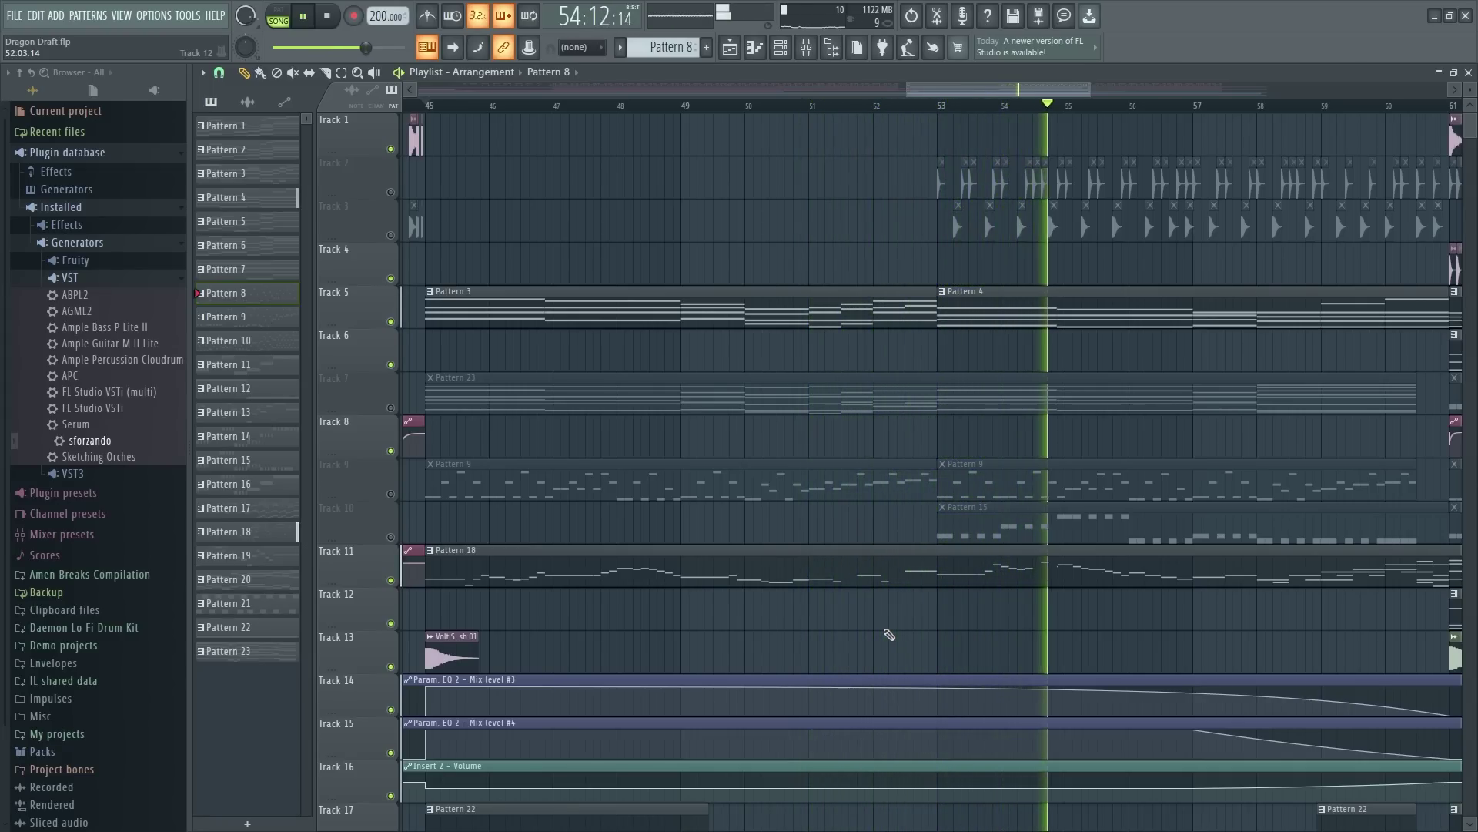
pyautogui.moveTo(972, 84); pyautogui.dragTo(1048, 91)
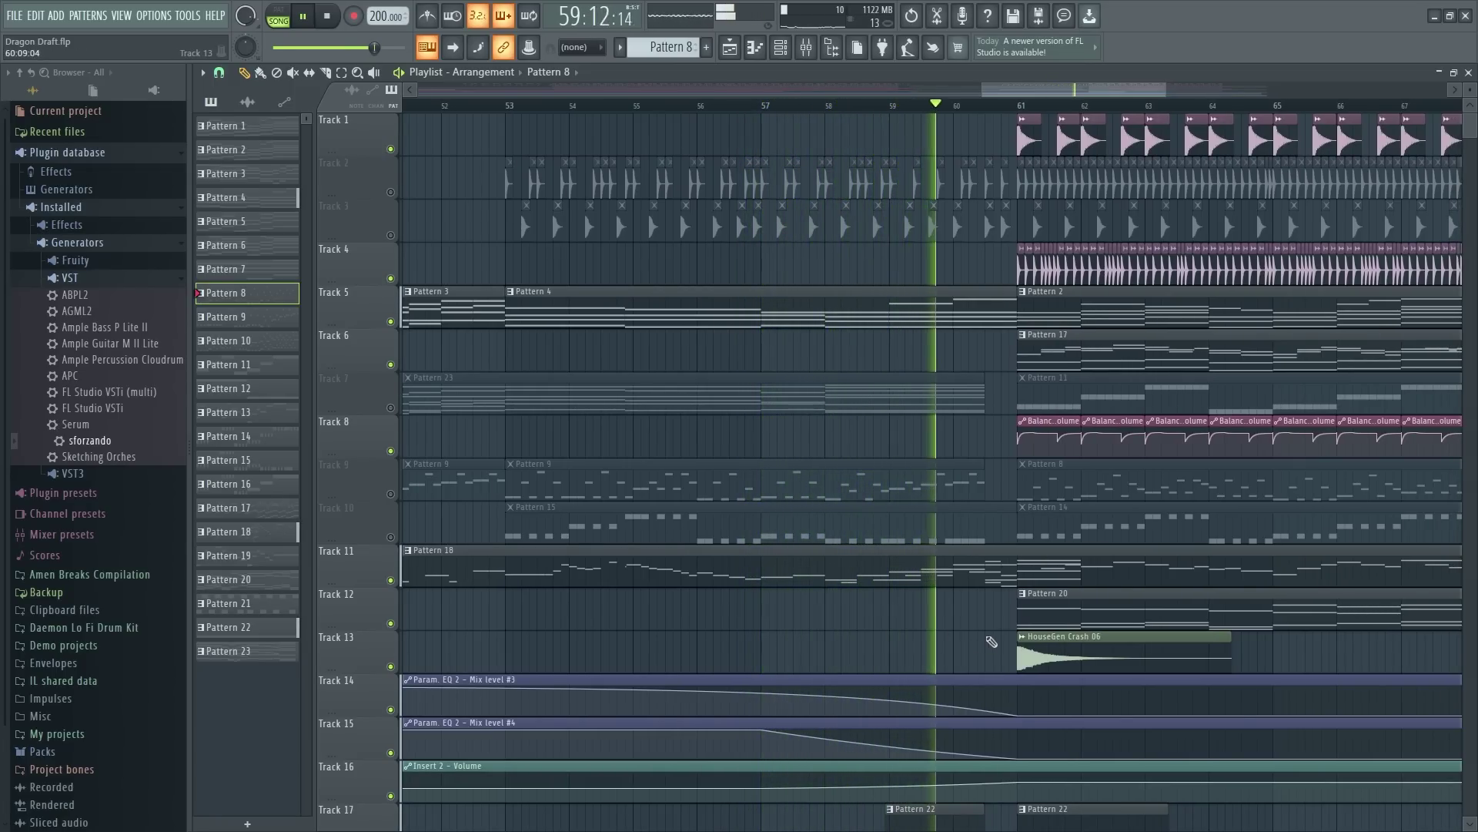
pyautogui.press('space')
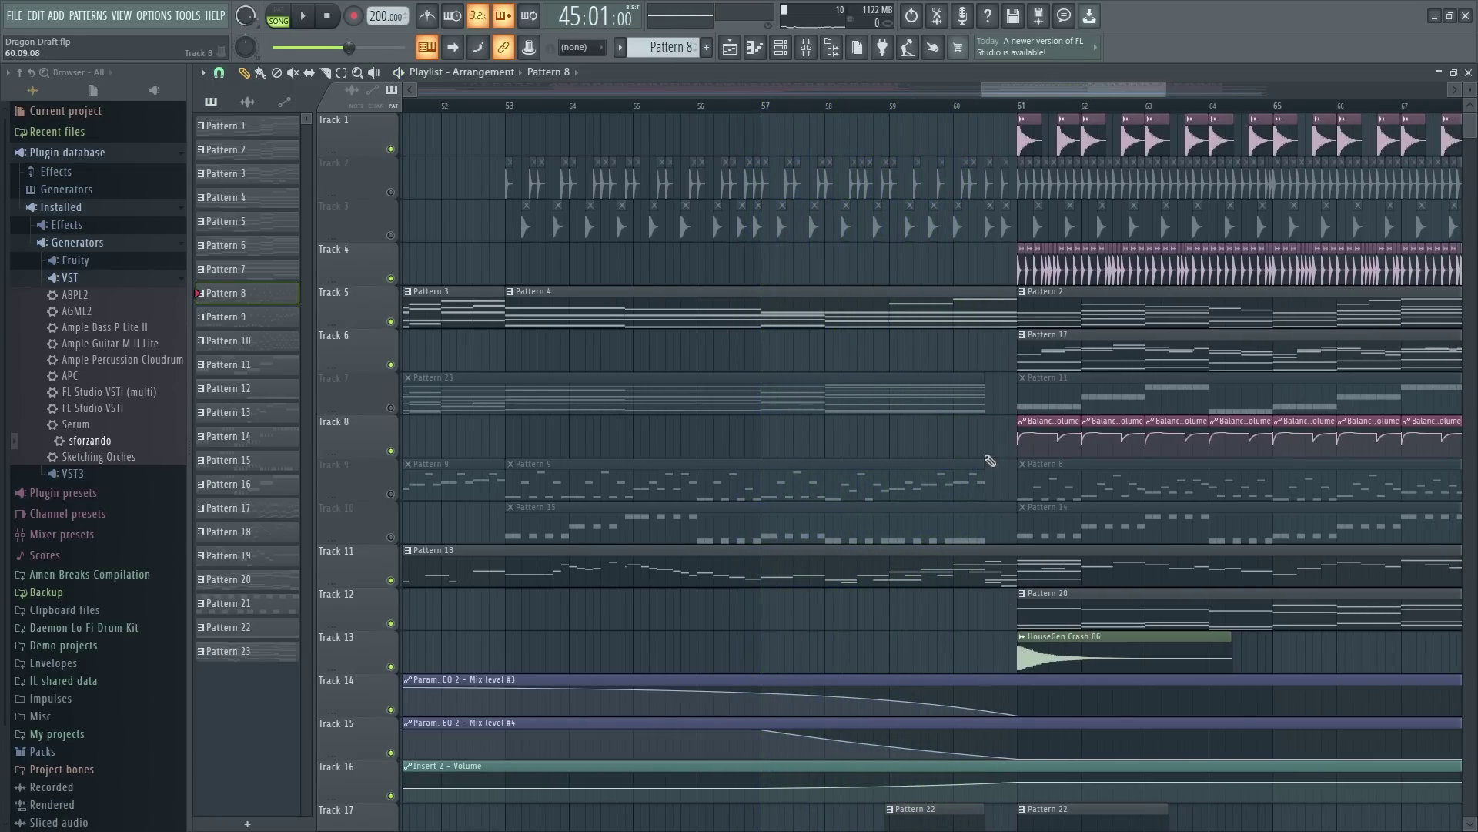
# Step: Set the song position to bar 49 and play the second half of Pattern 3 toward bar 53, then stop
pyautogui.moveTo(1027, 86); pyautogui.dragTo(932, 108)
pyautogui.scroll(1, 660, 103)
pyautogui.moveTo(664, 109); pyautogui.dragTo(643, 114)
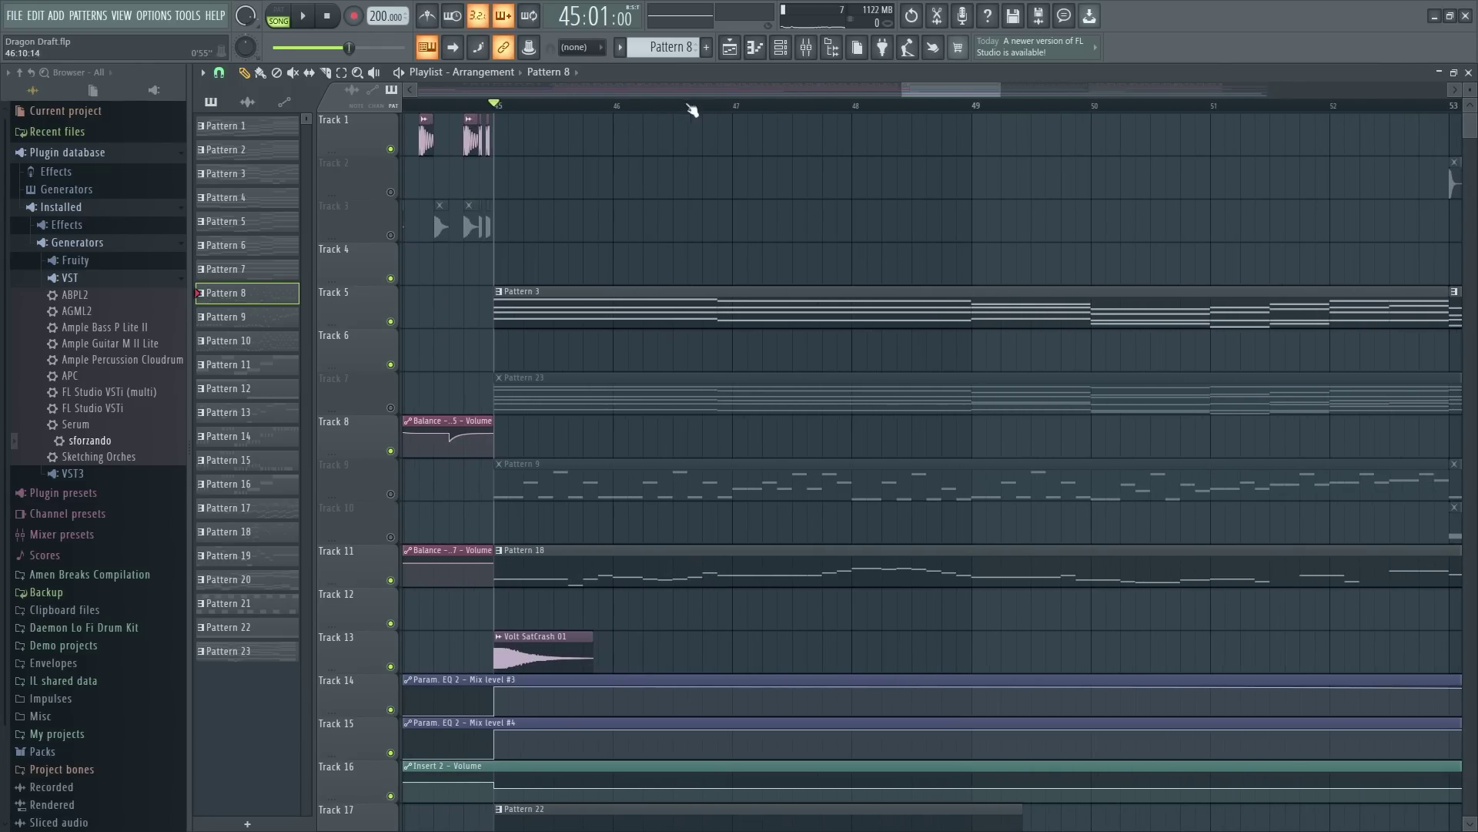
pyautogui.click(375, 73)
pyautogui.click(983, 112)
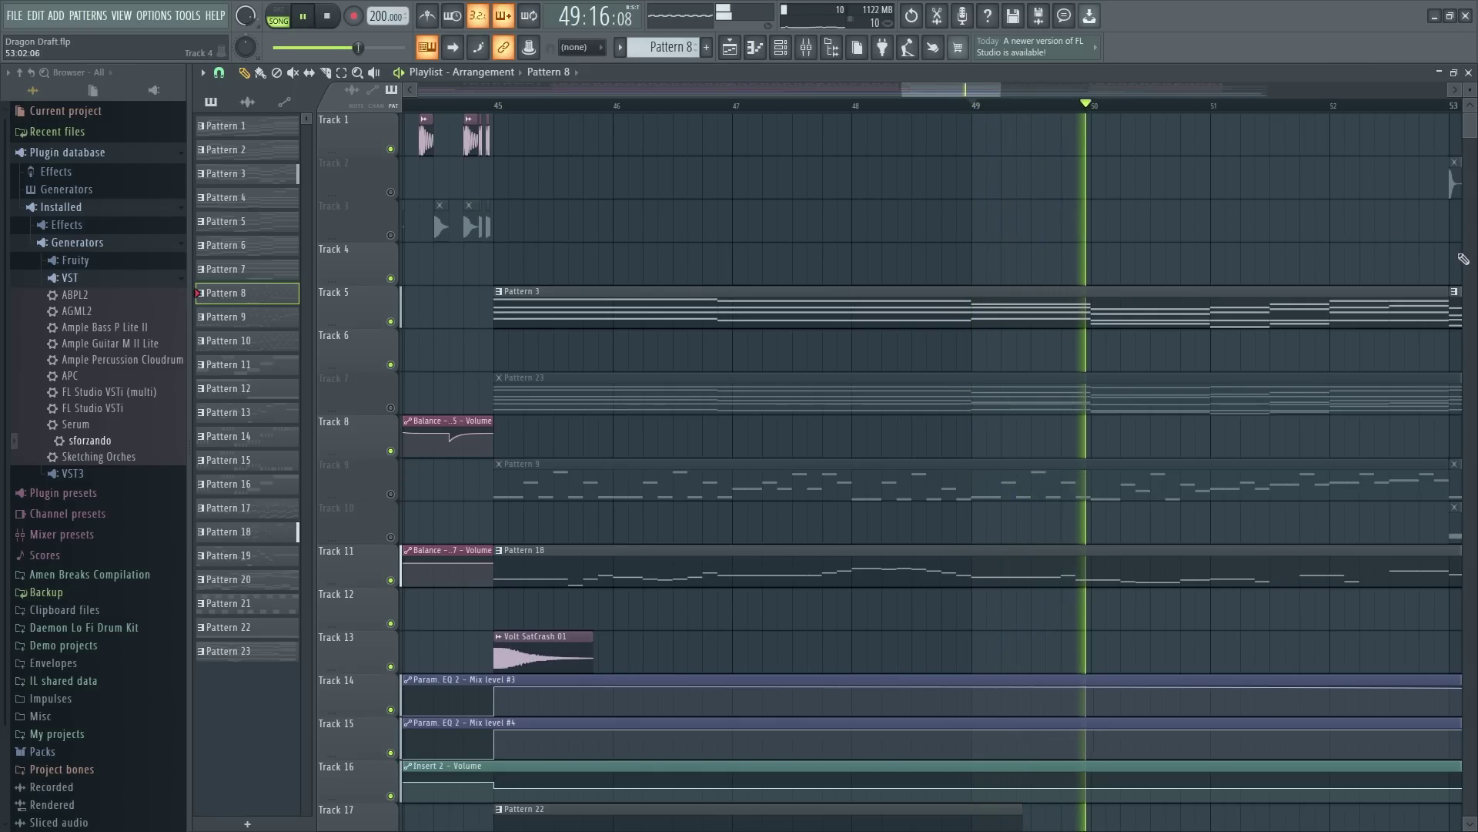
pyautogui.moveTo(952, 86); pyautogui.dragTo(1004, 102)
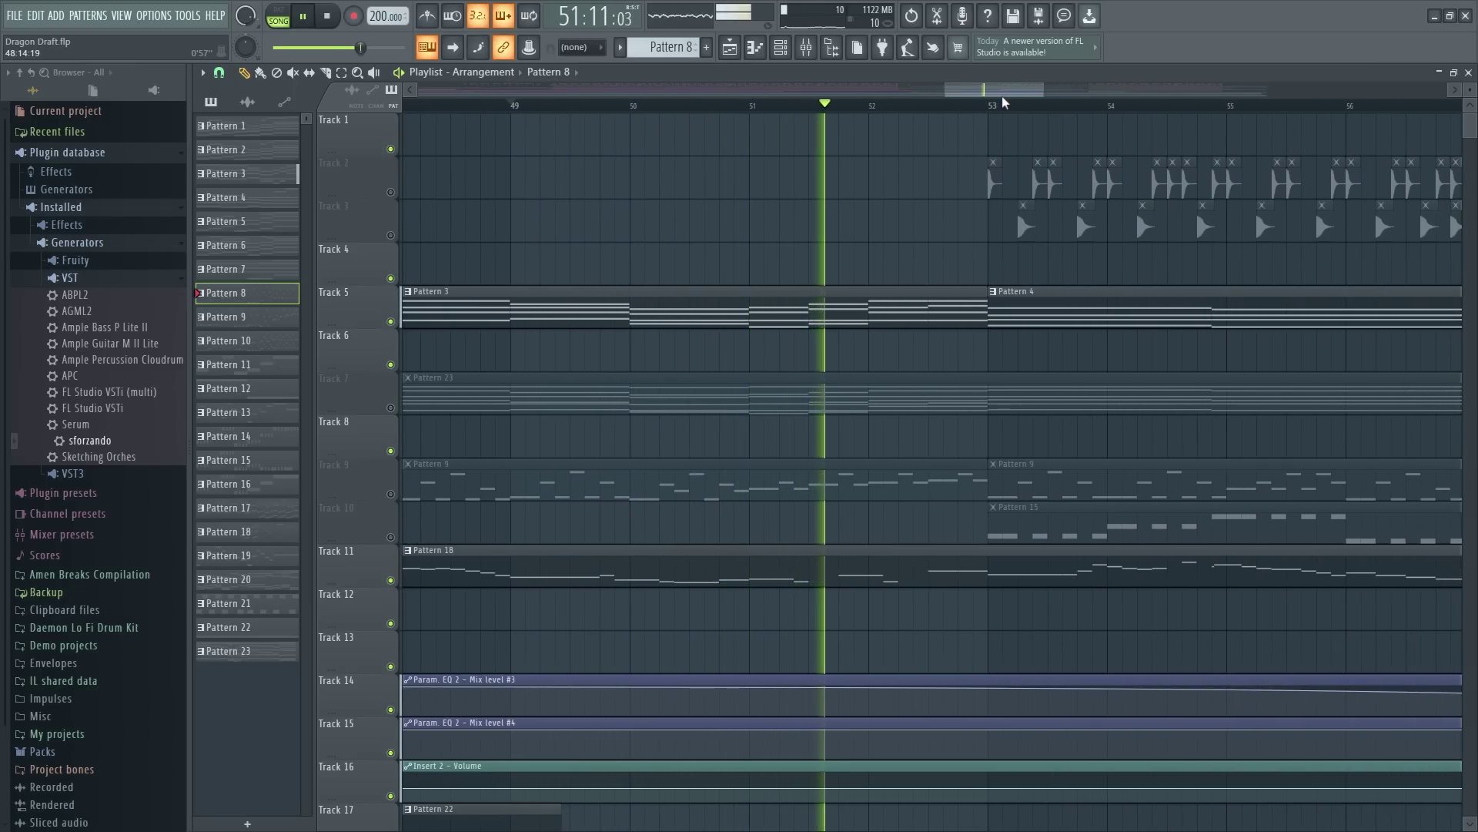
pyautogui.press('space')
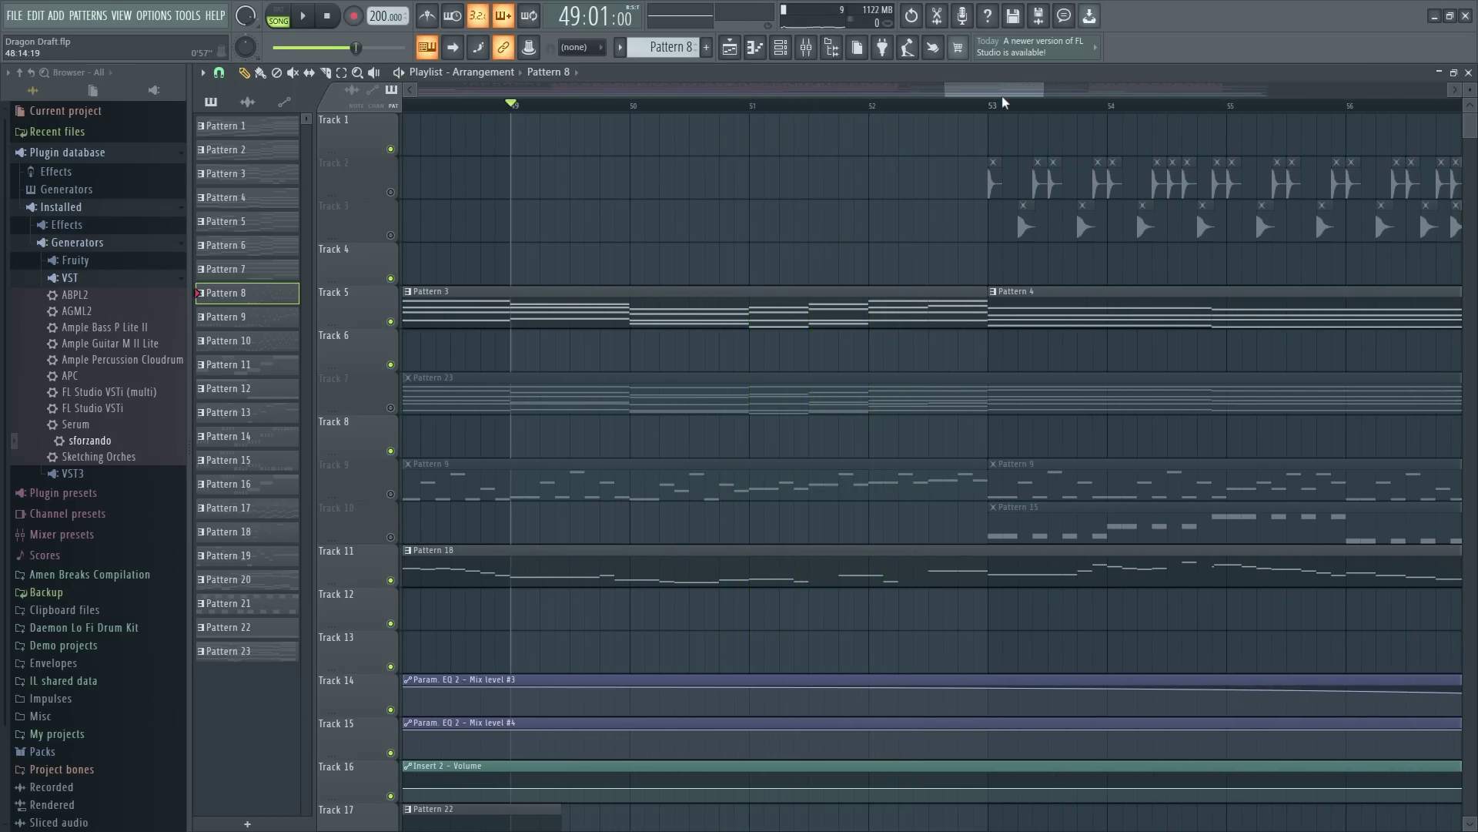
# Step: Play a short excerpt from just after bar 46, stop playback, and return the song position to bar 45
pyautogui.moveTo(974, 94); pyautogui.dragTo(918, 99)
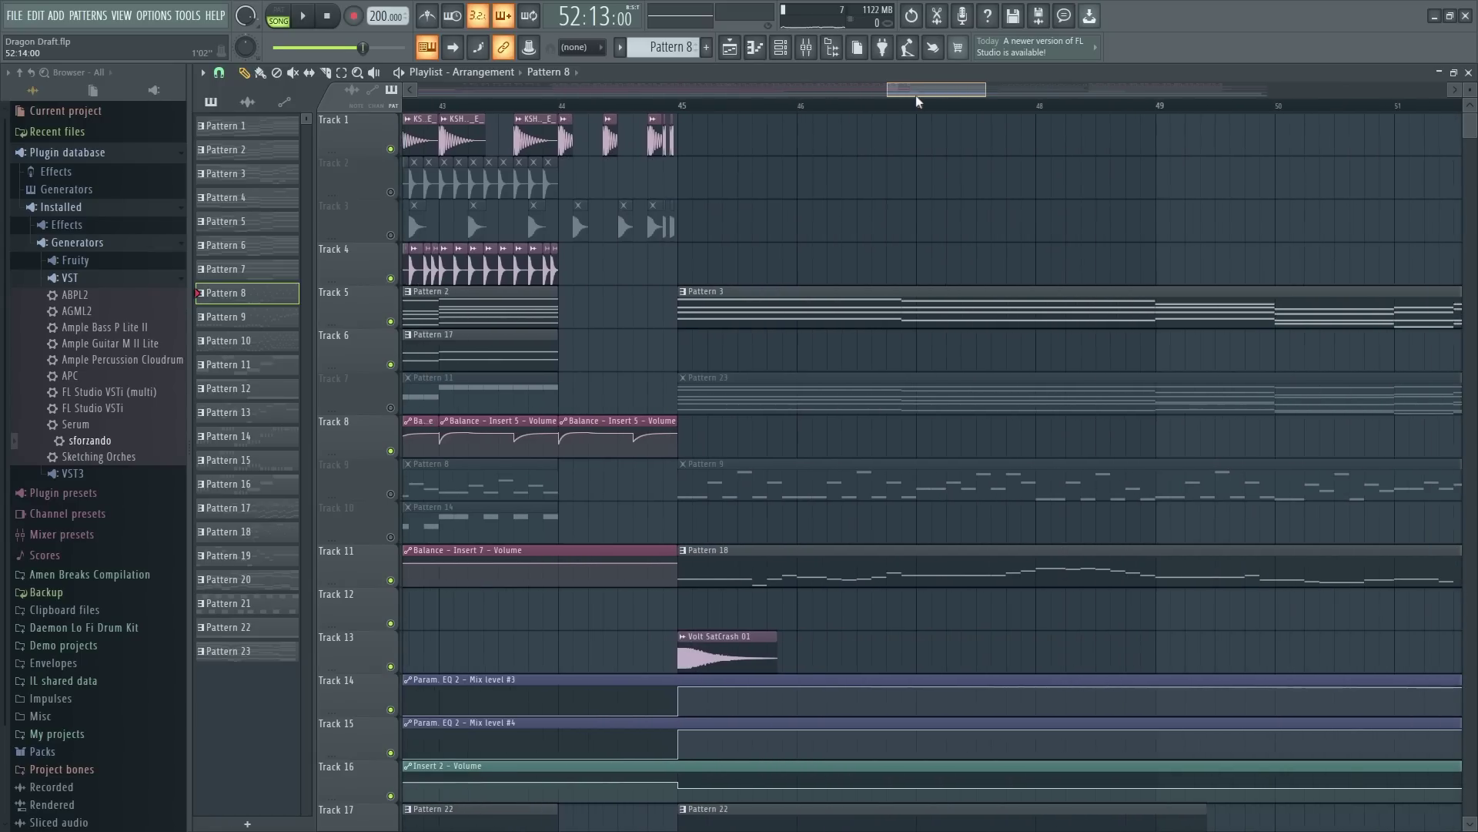
pyautogui.click(839, 105)
pyautogui.press('space')
pyautogui.scroll(-4, 847, 645)
pyautogui.scroll(6, 852, 644)
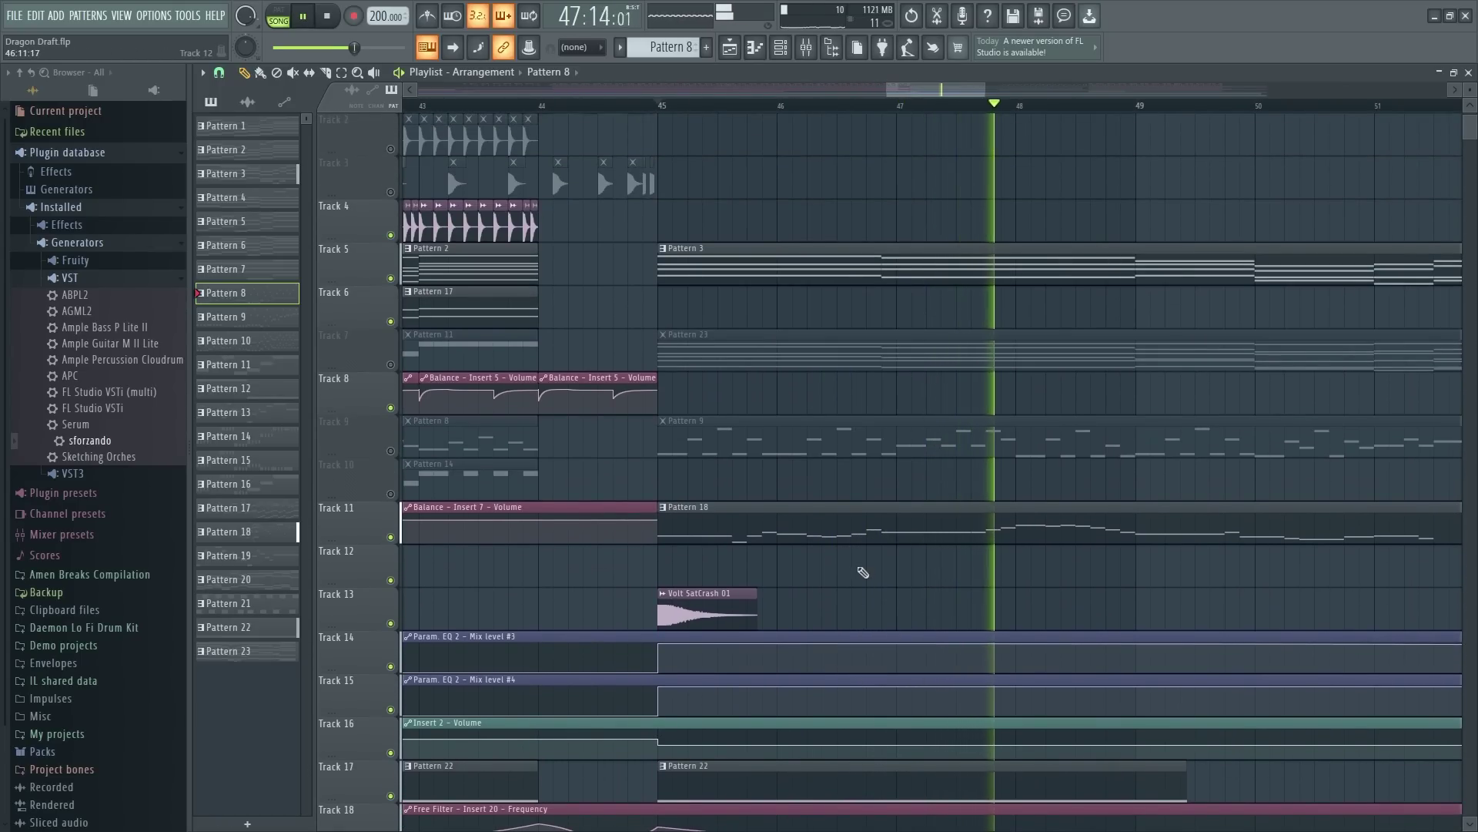
pyautogui.press('space')
pyautogui.click(653, 103)
pyautogui.scroll(-4, 566, 108)
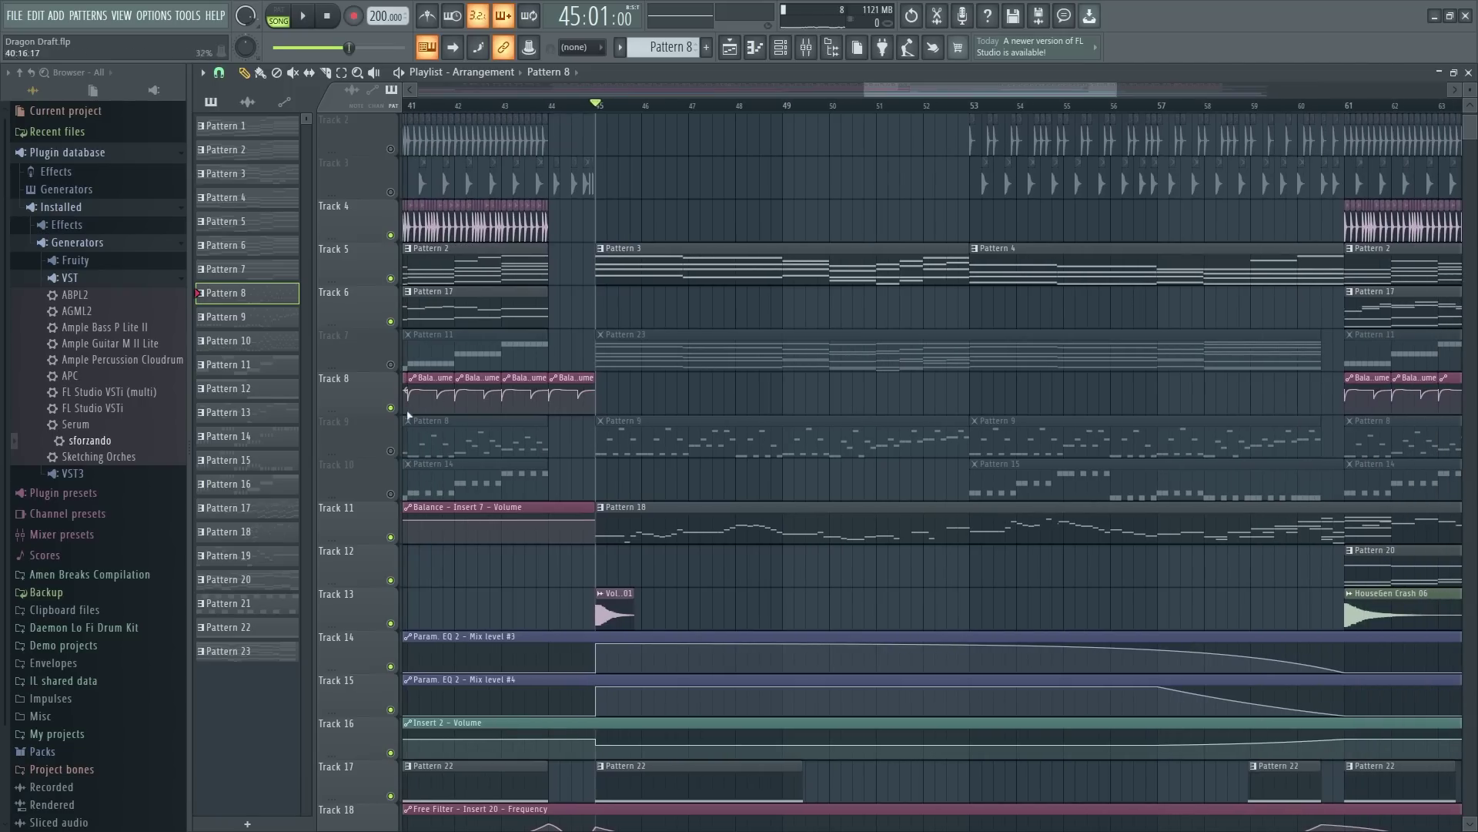
# Step: Restore all tracks, play from bar 42, and mute Tracks 7 and 9 before bar 45
pyautogui.rightClick(392, 409)
pyautogui.rightClick(391, 408)
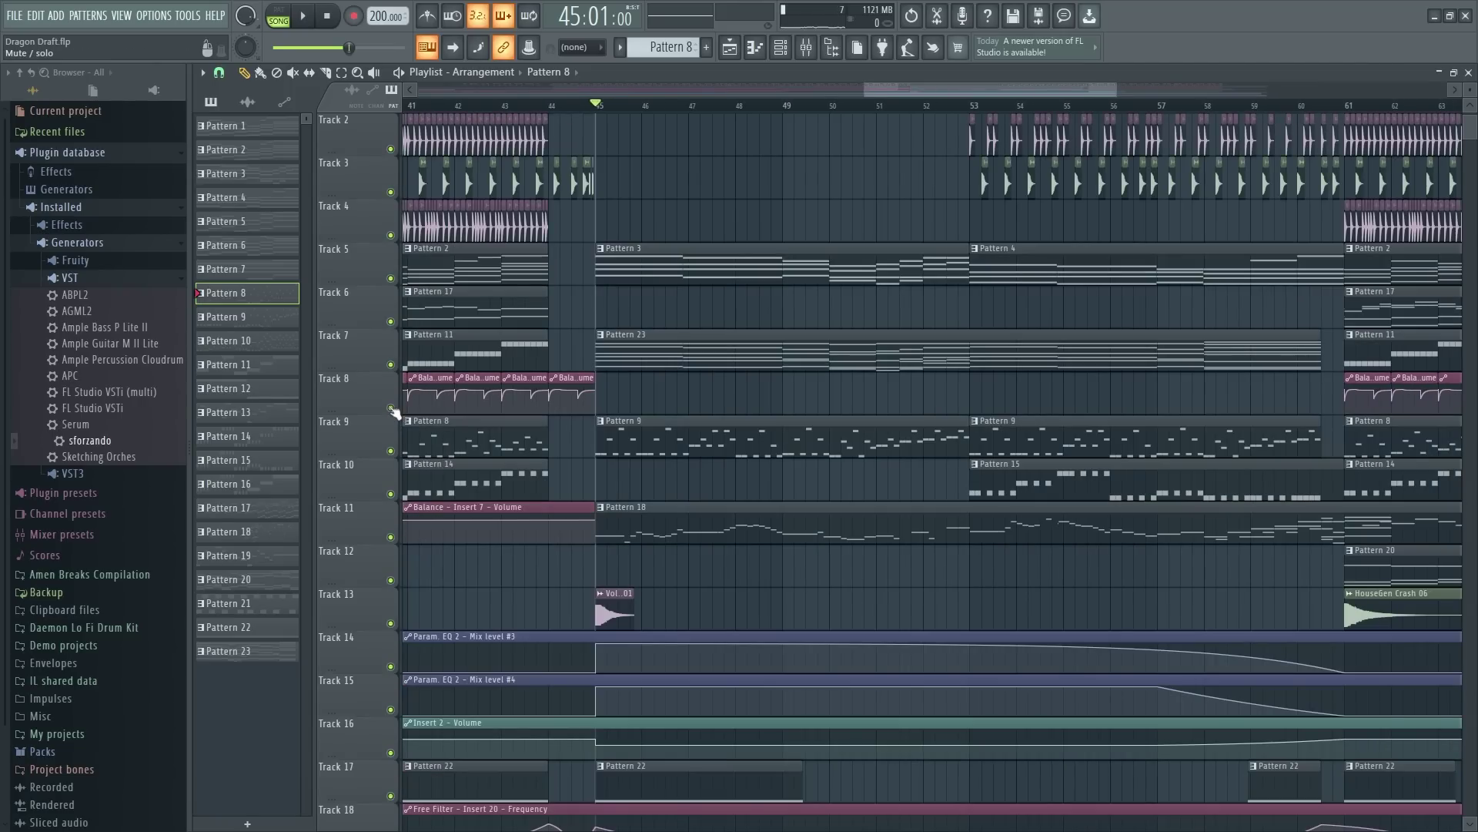
pyautogui.click(481, 108)
pyautogui.press('space')
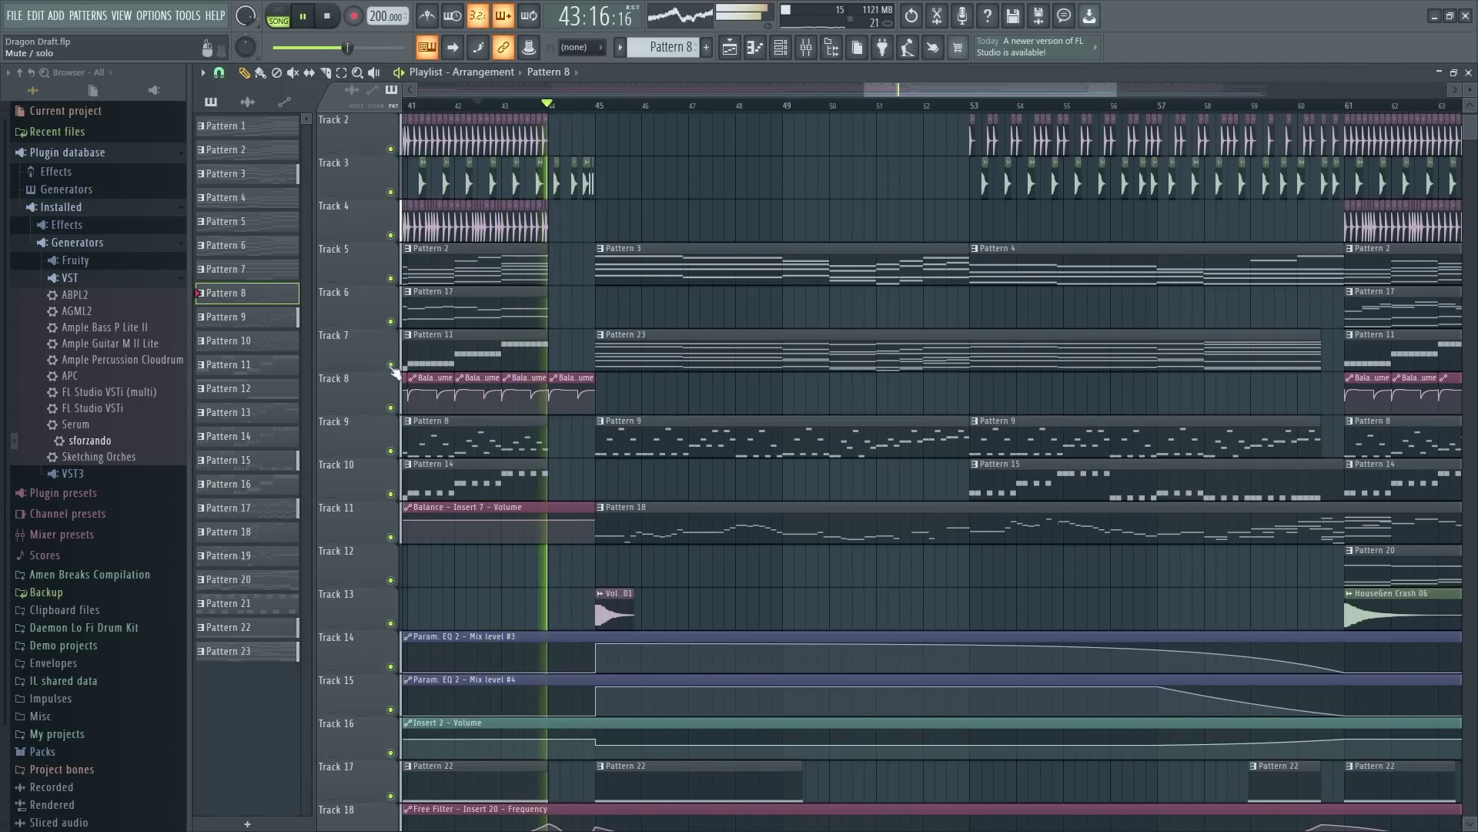
pyautogui.click(390, 364)
pyautogui.click(390, 450)
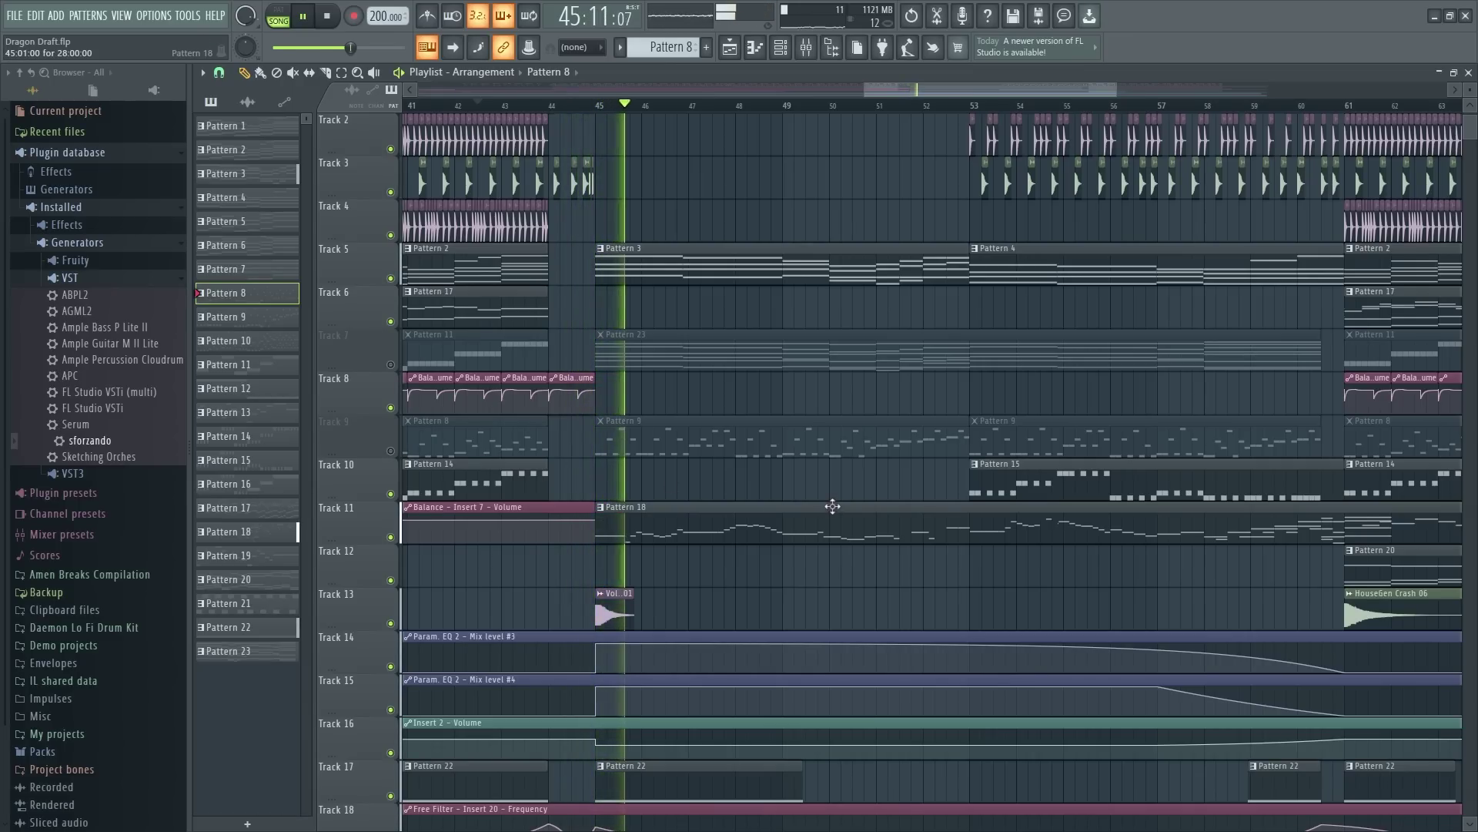
# Step: Unmute Track 9 to replay the section from bar 45 with Pattern 9, and restore Track 7 for a full mix
pyautogui.click(391, 451)
pyautogui.click(599, 110)
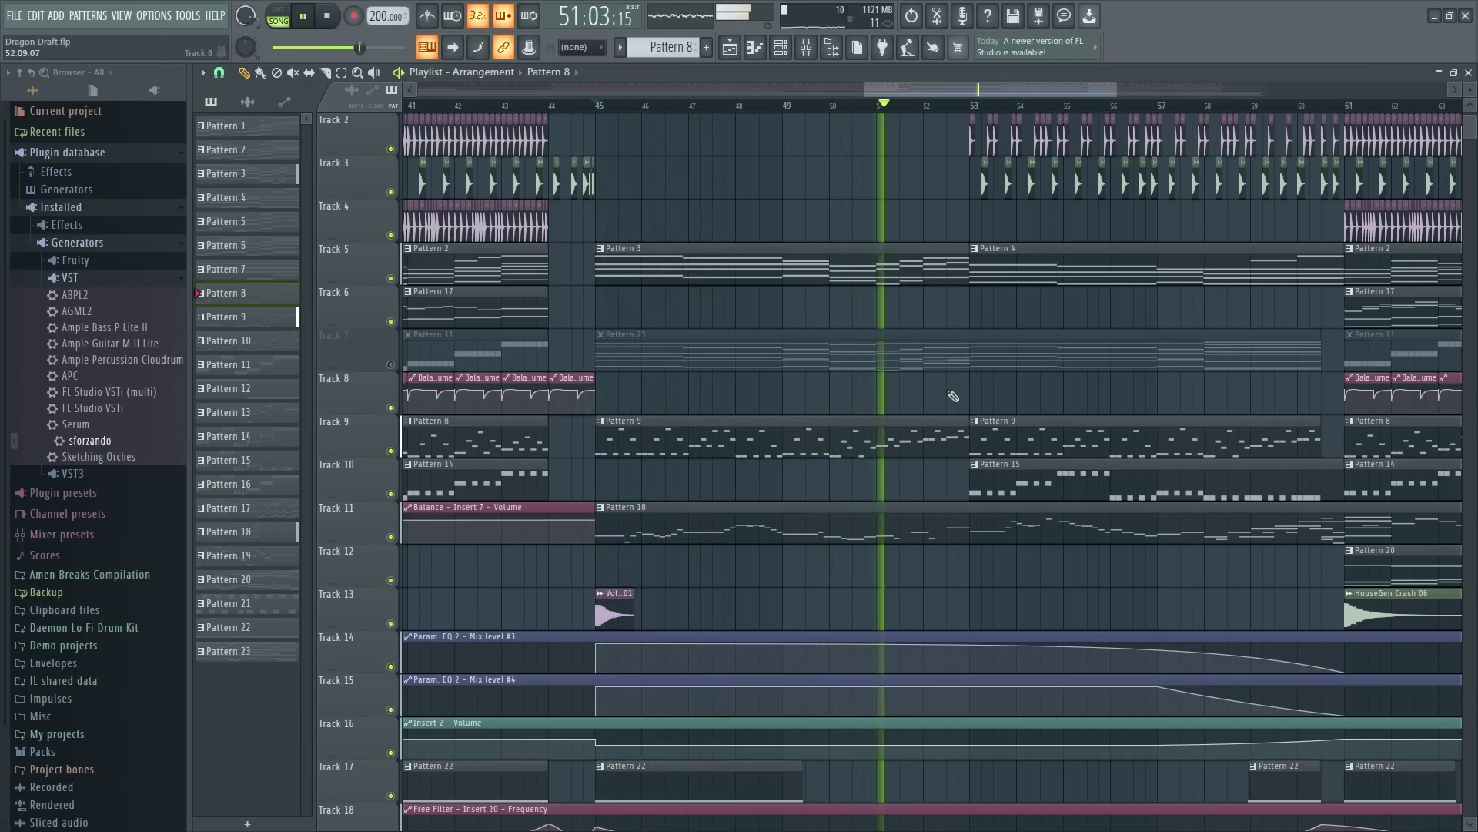
pyautogui.rightClick(391, 364)
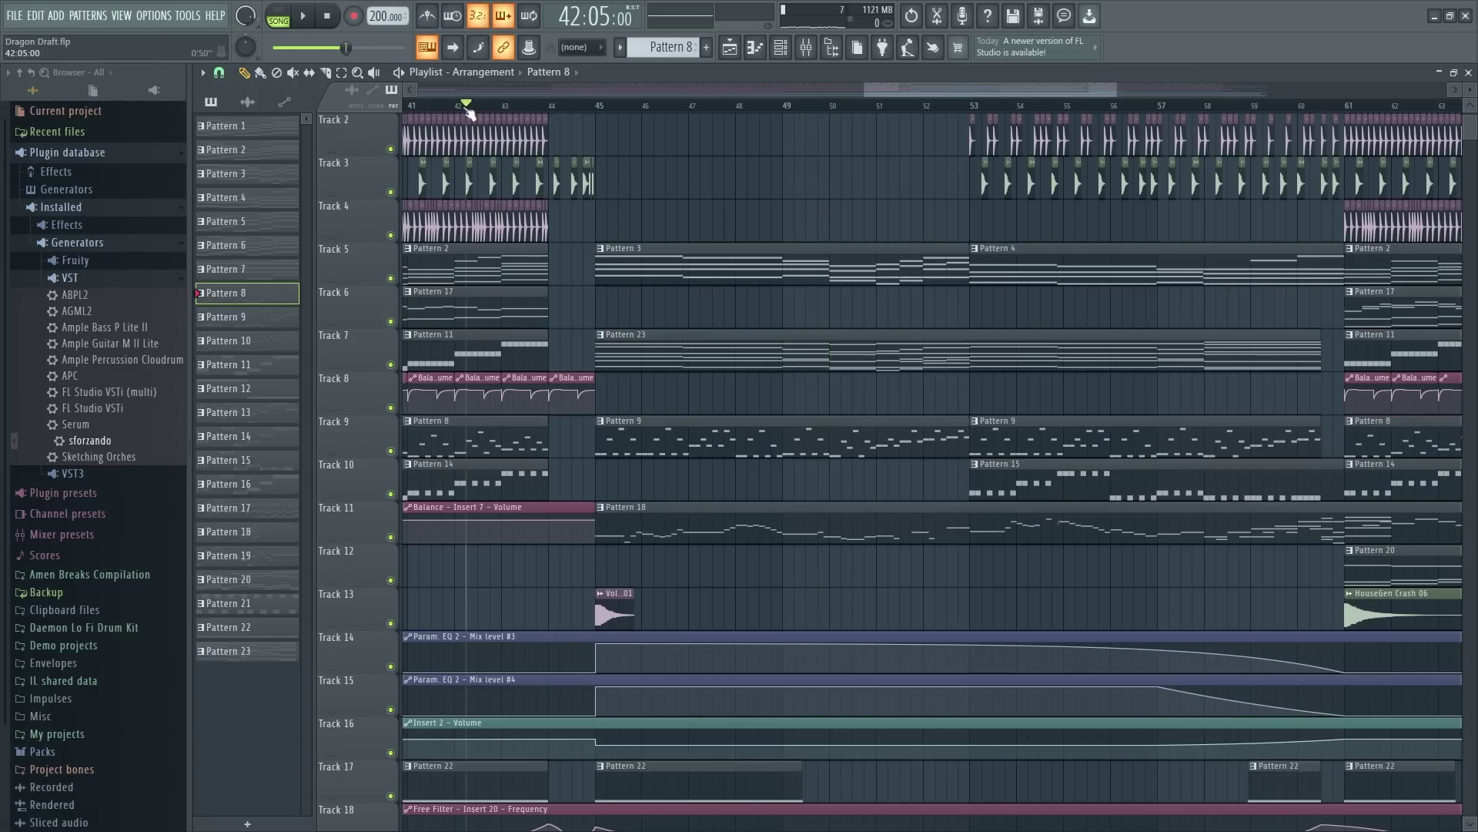
# Step: Play the full arrangement from bar 42 and briefly inspect the mixer levels during playback
pyautogui.scroll(-1, 744, 95)
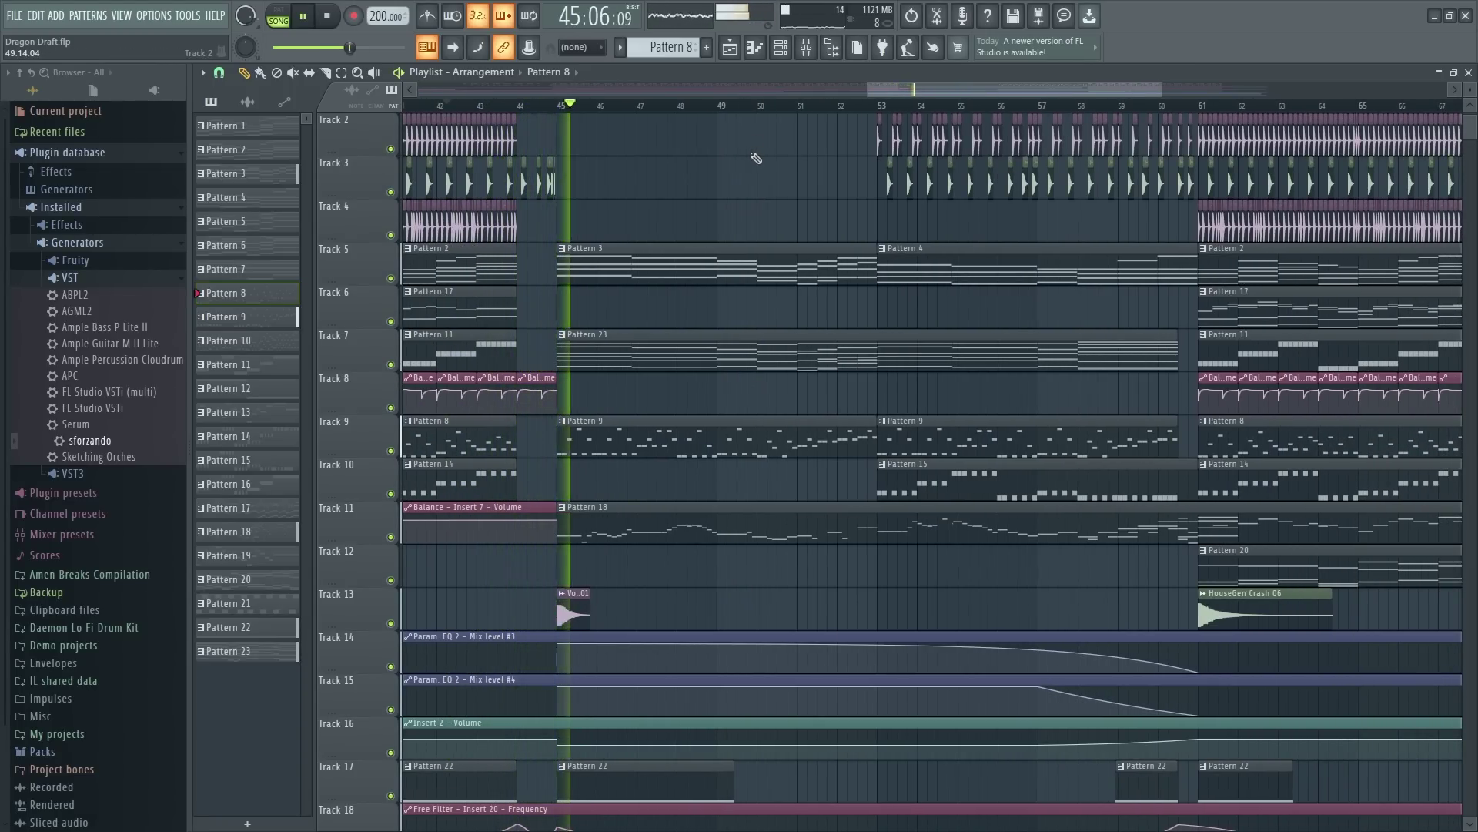
pyautogui.click(807, 47)
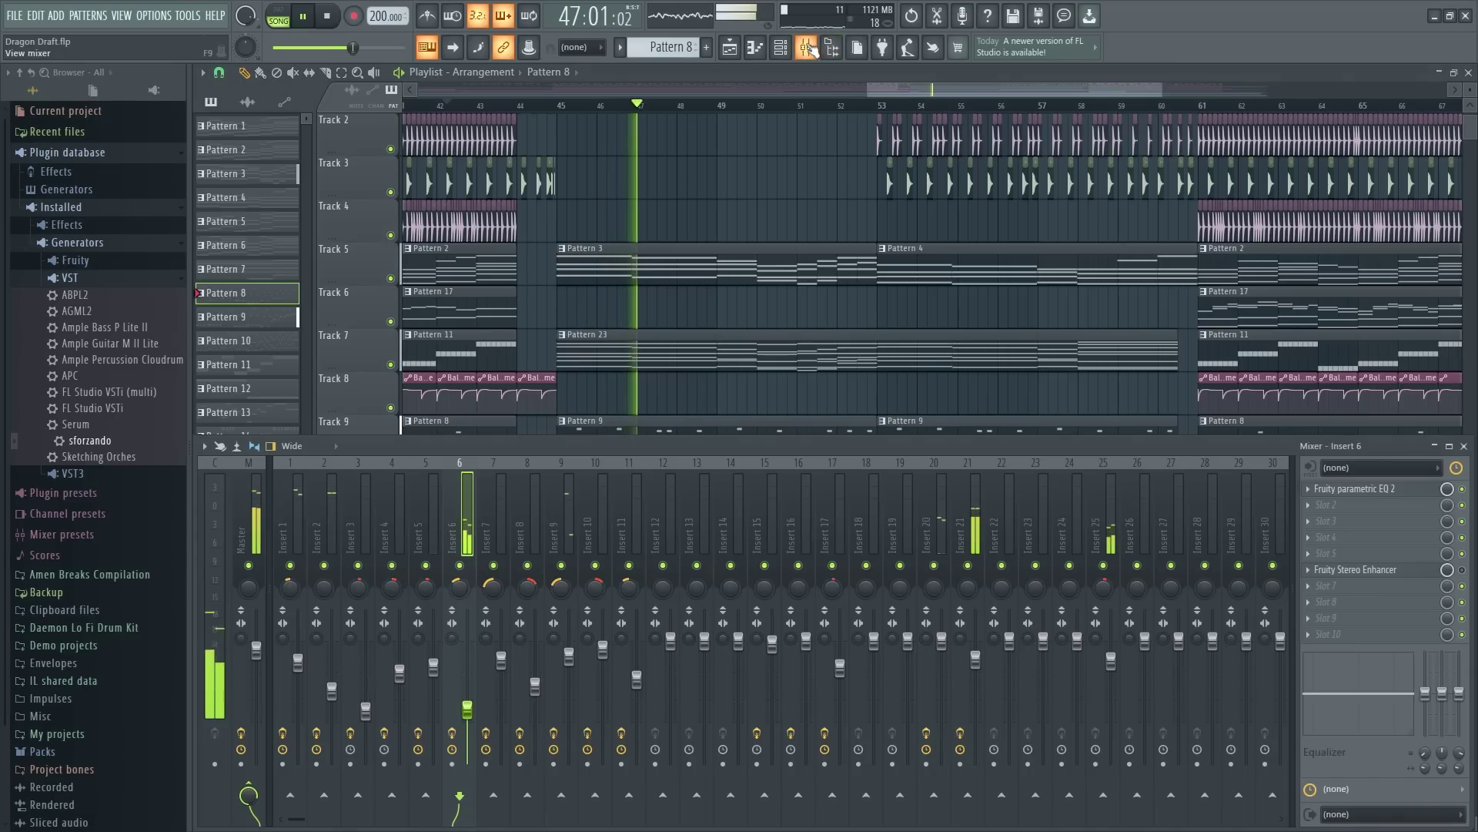
pyautogui.click(807, 48)
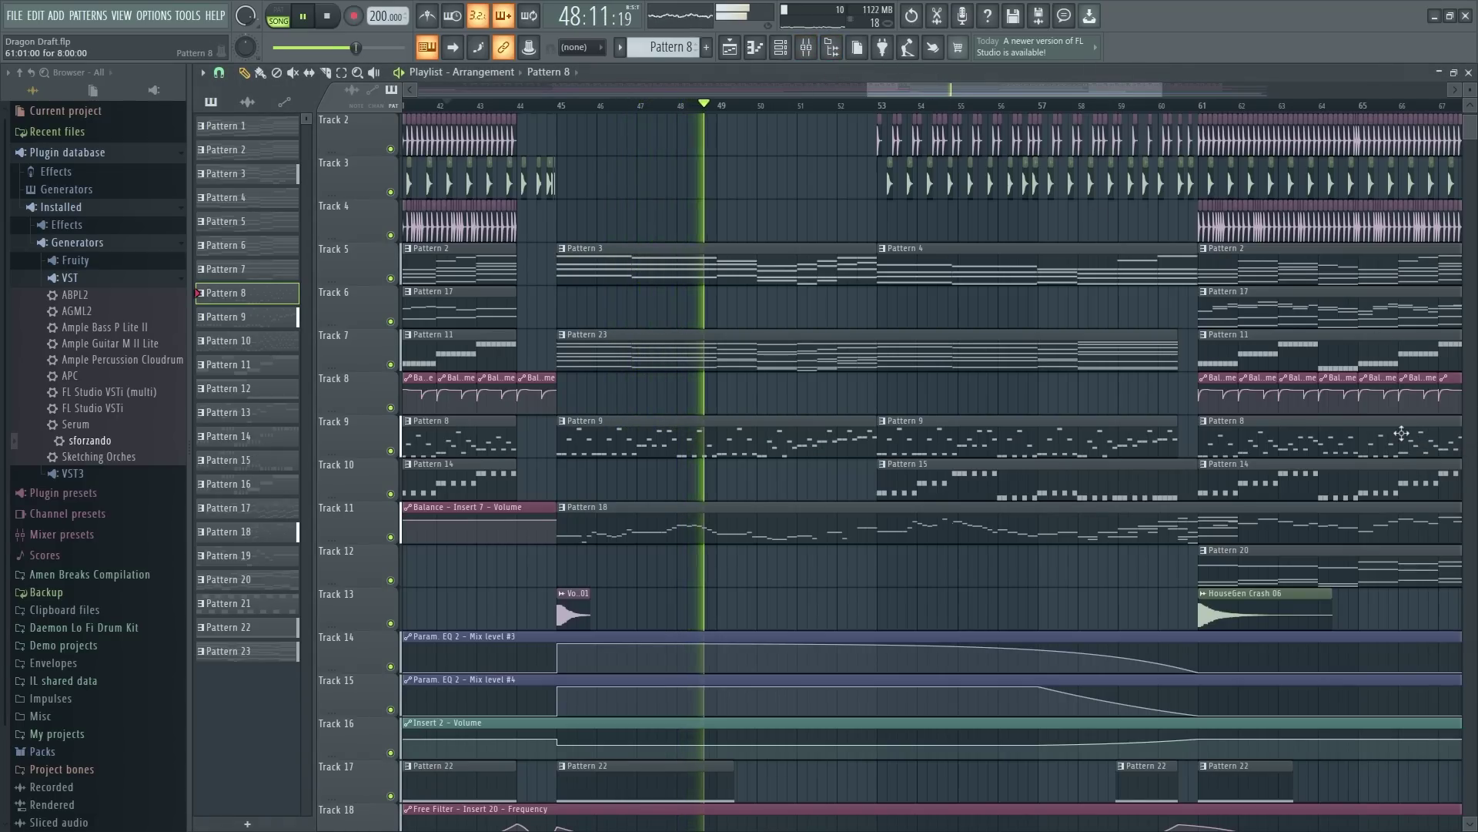
# Step: Mute Tracks 2, 3 and 10 during playback to hear the section around bar 53 without them
pyautogui.click(390, 149)
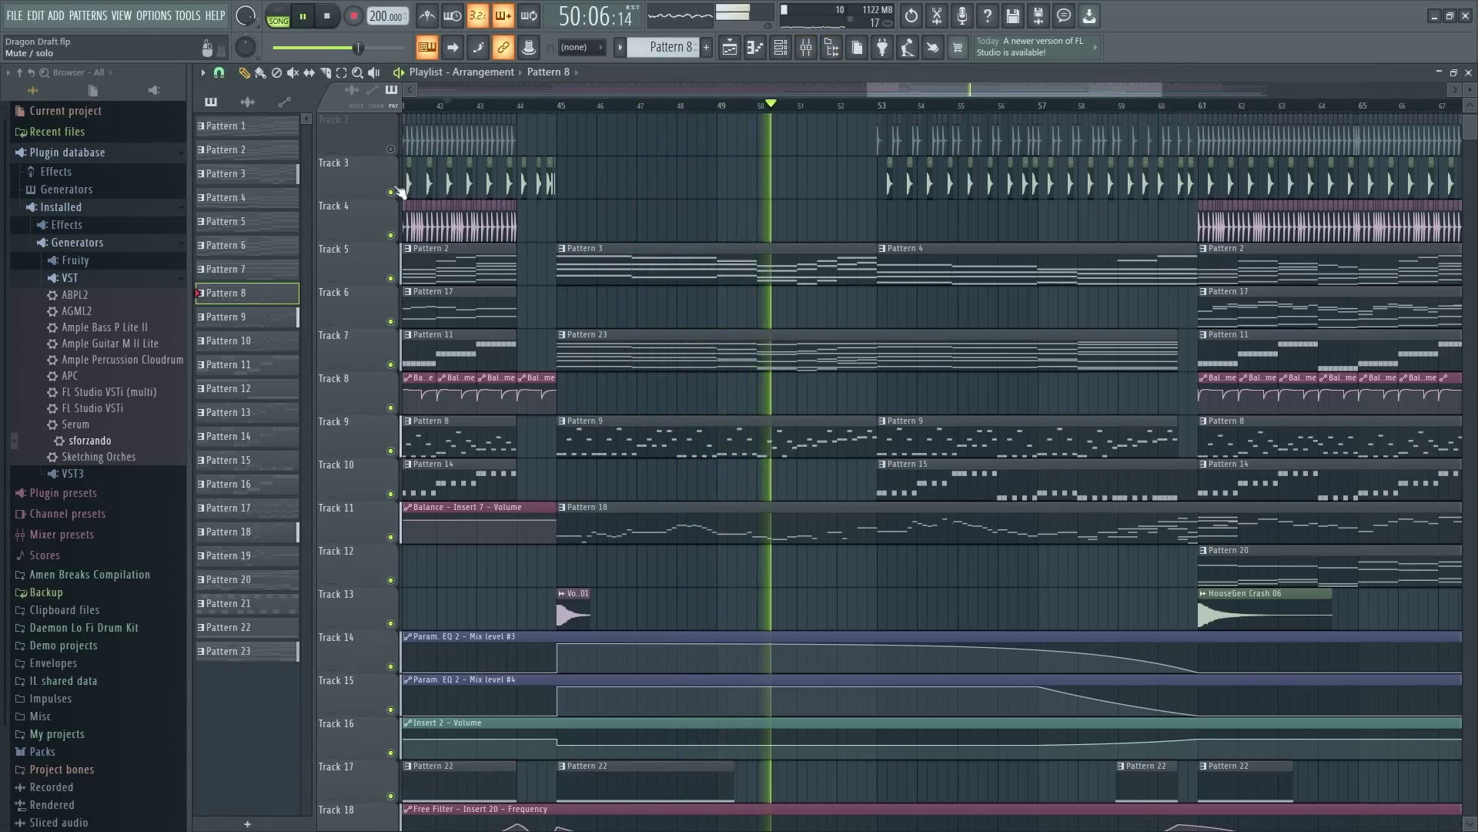
pyautogui.click(391, 191)
pyautogui.click(391, 493)
pyautogui.scroll(1, 393, 501)
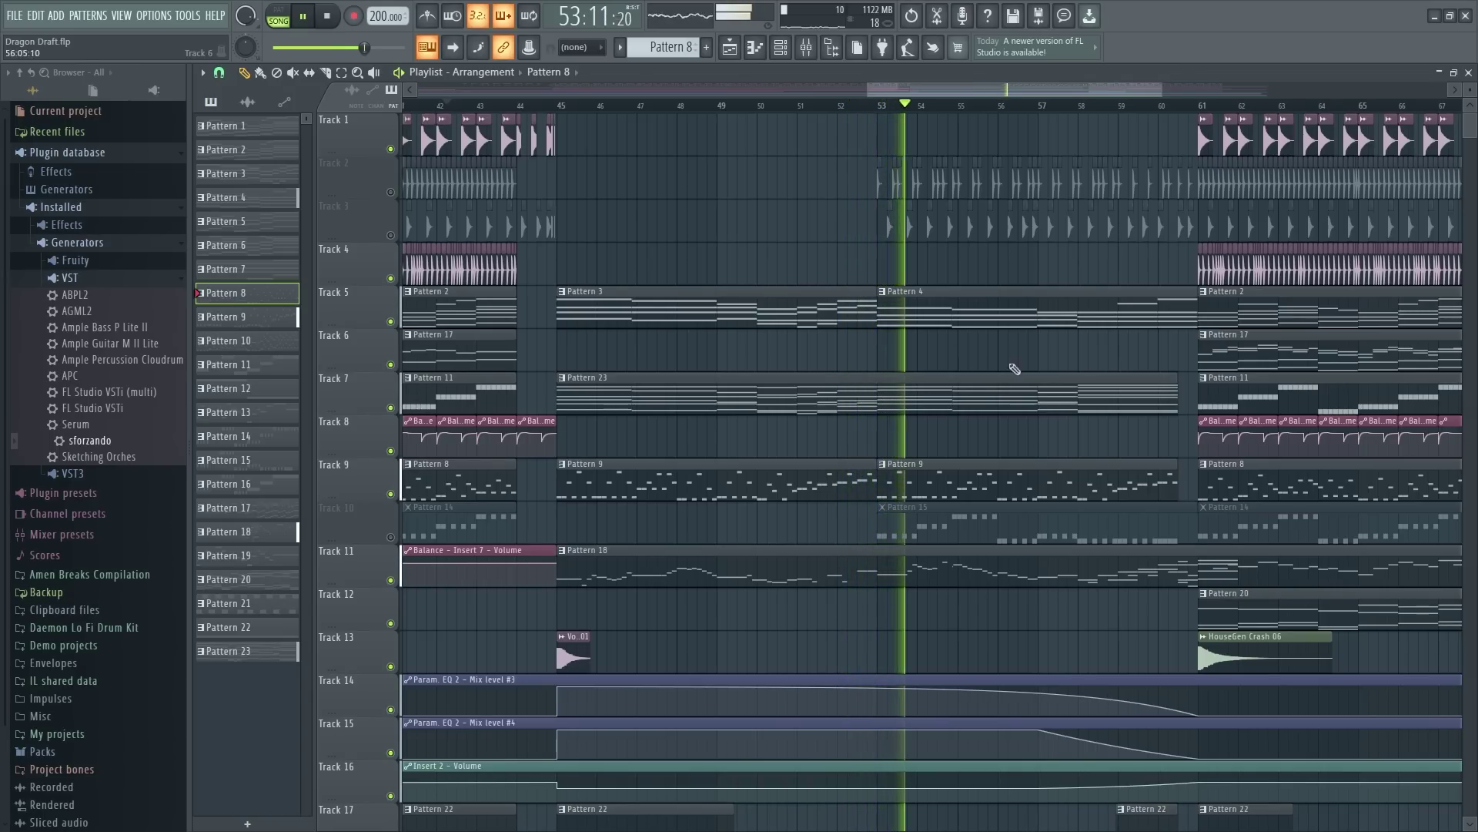
# Step: Stop playback, set the song position to bar 53 and unmute Track 10
pyautogui.press('space')
pyautogui.click(882, 106)
pyautogui.scroll(3, 883, 106)
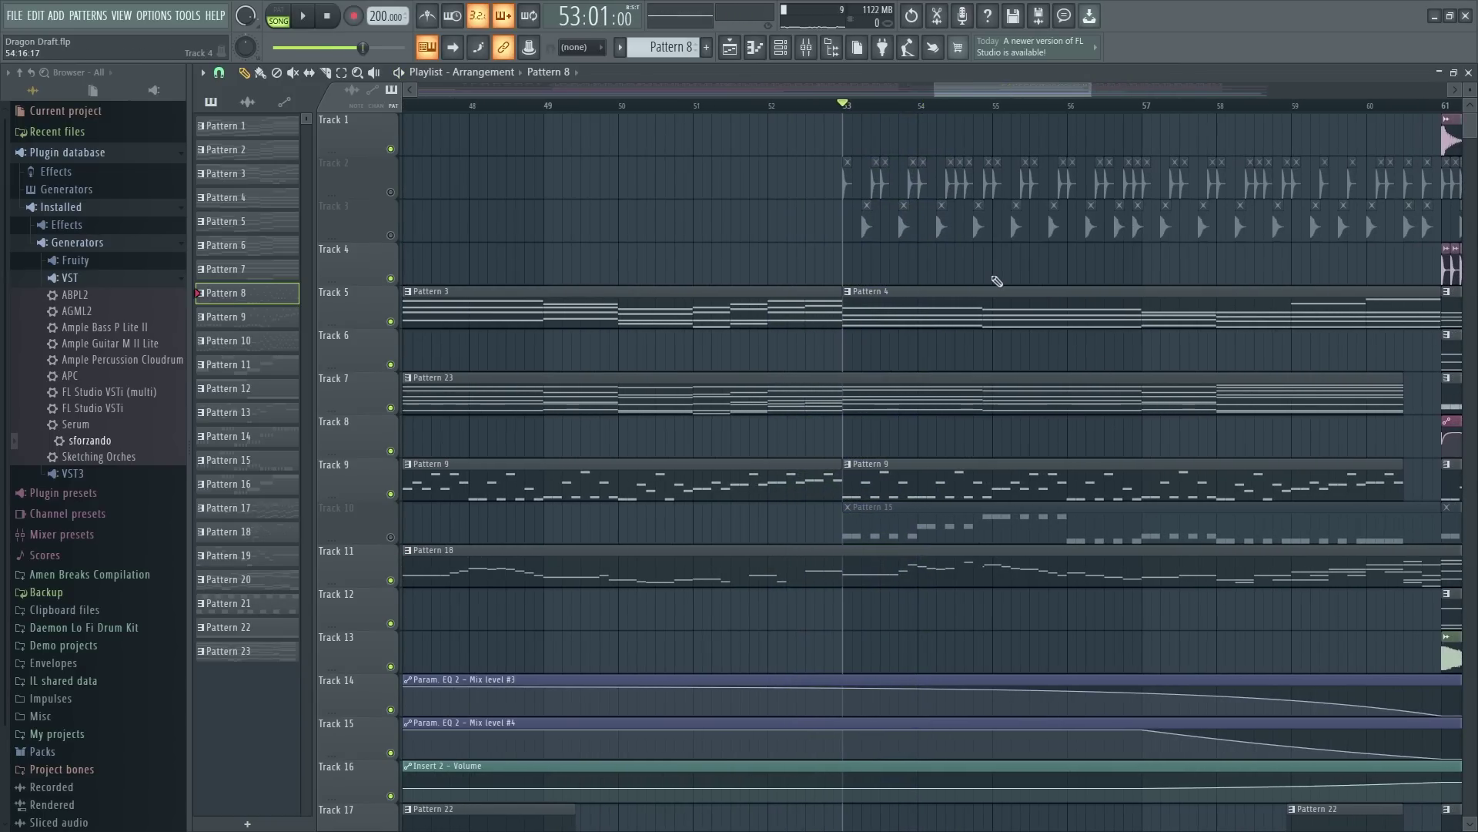
pyautogui.scroll(1, 988, 105)
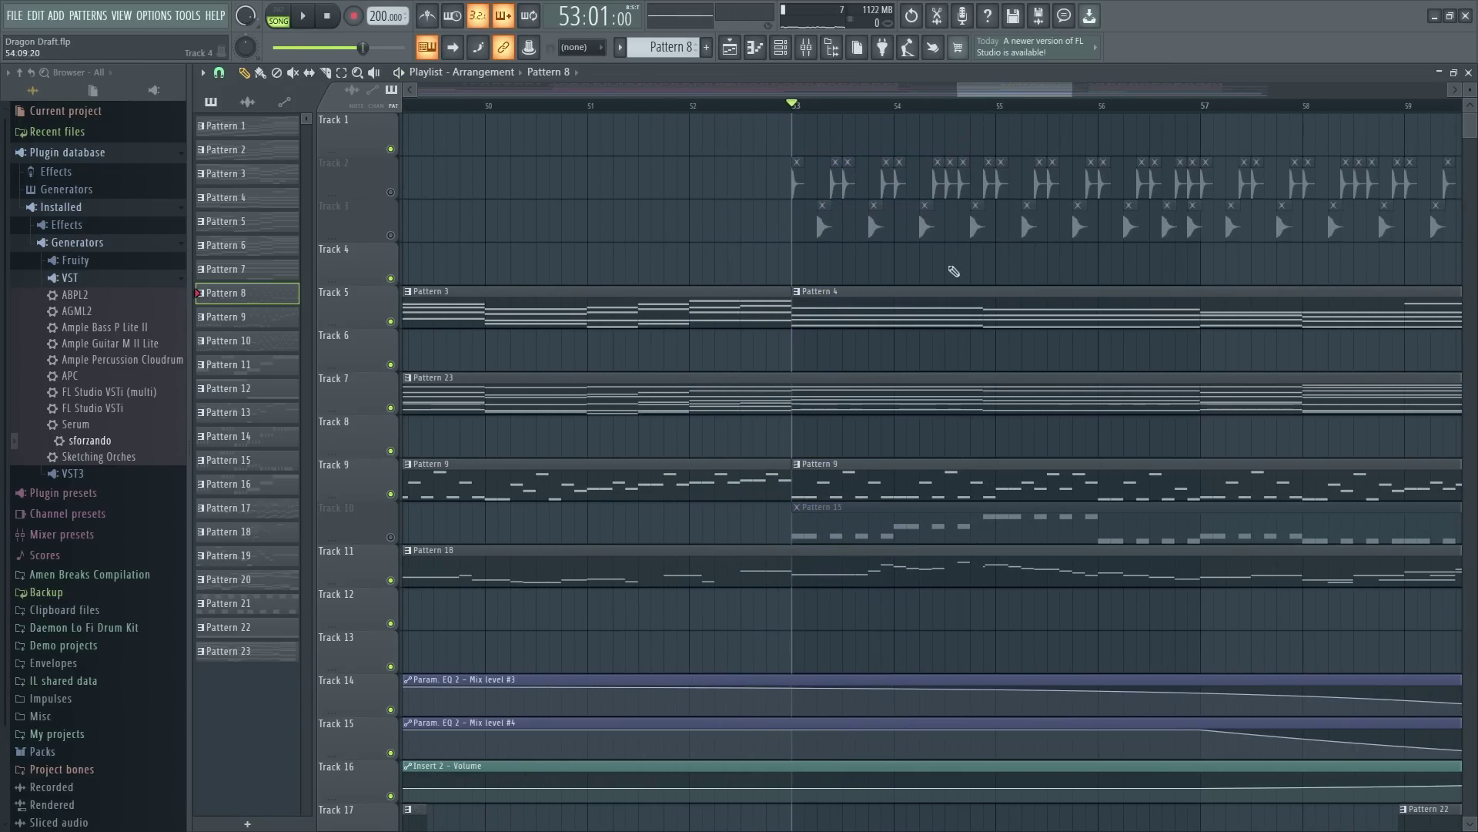
pyautogui.click(390, 537)
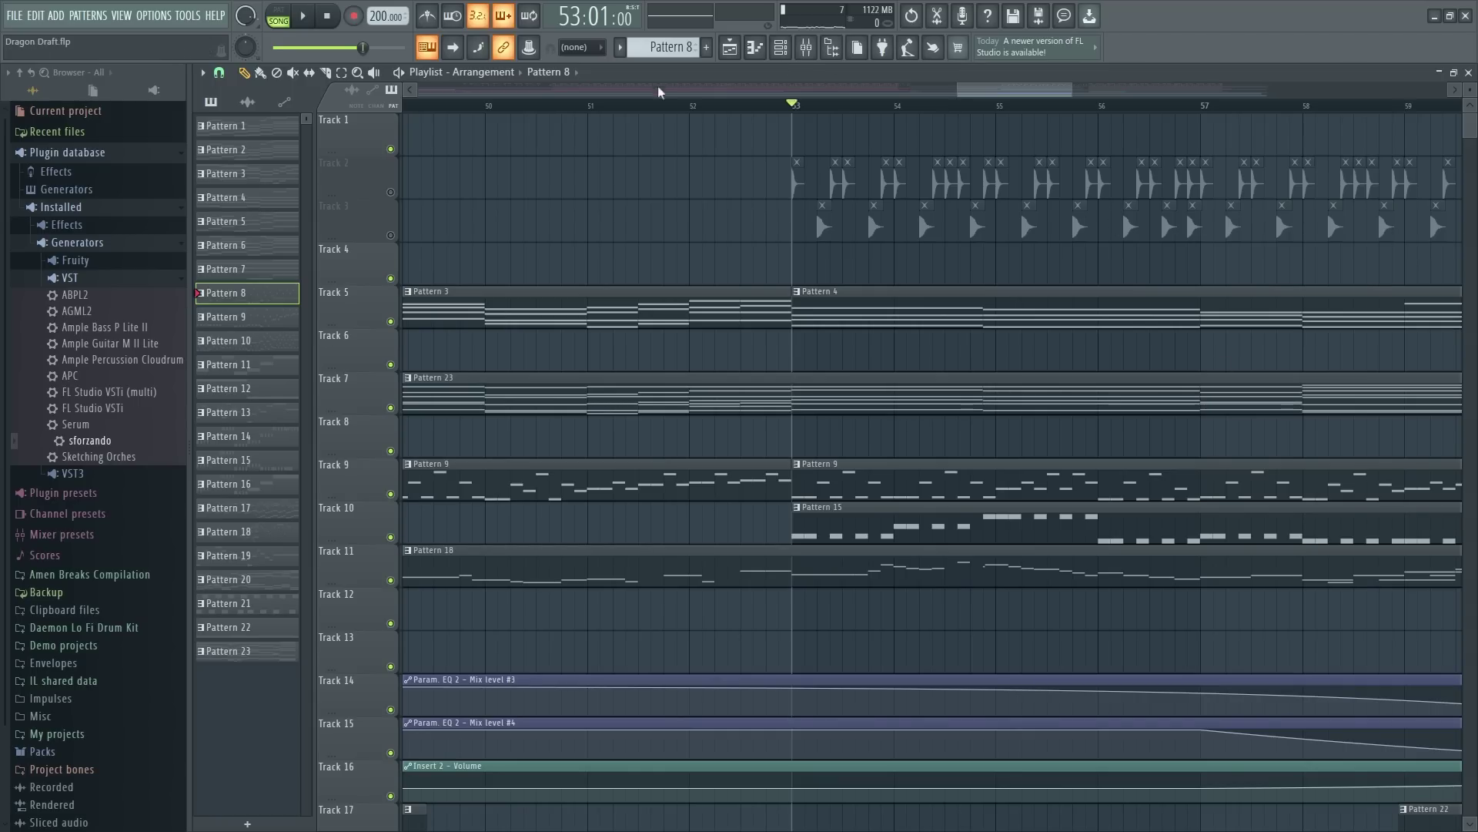
# Step: Play the section from bar 53 with Track 10's Pattern 15 included, and stop playback
pyautogui.press('space')
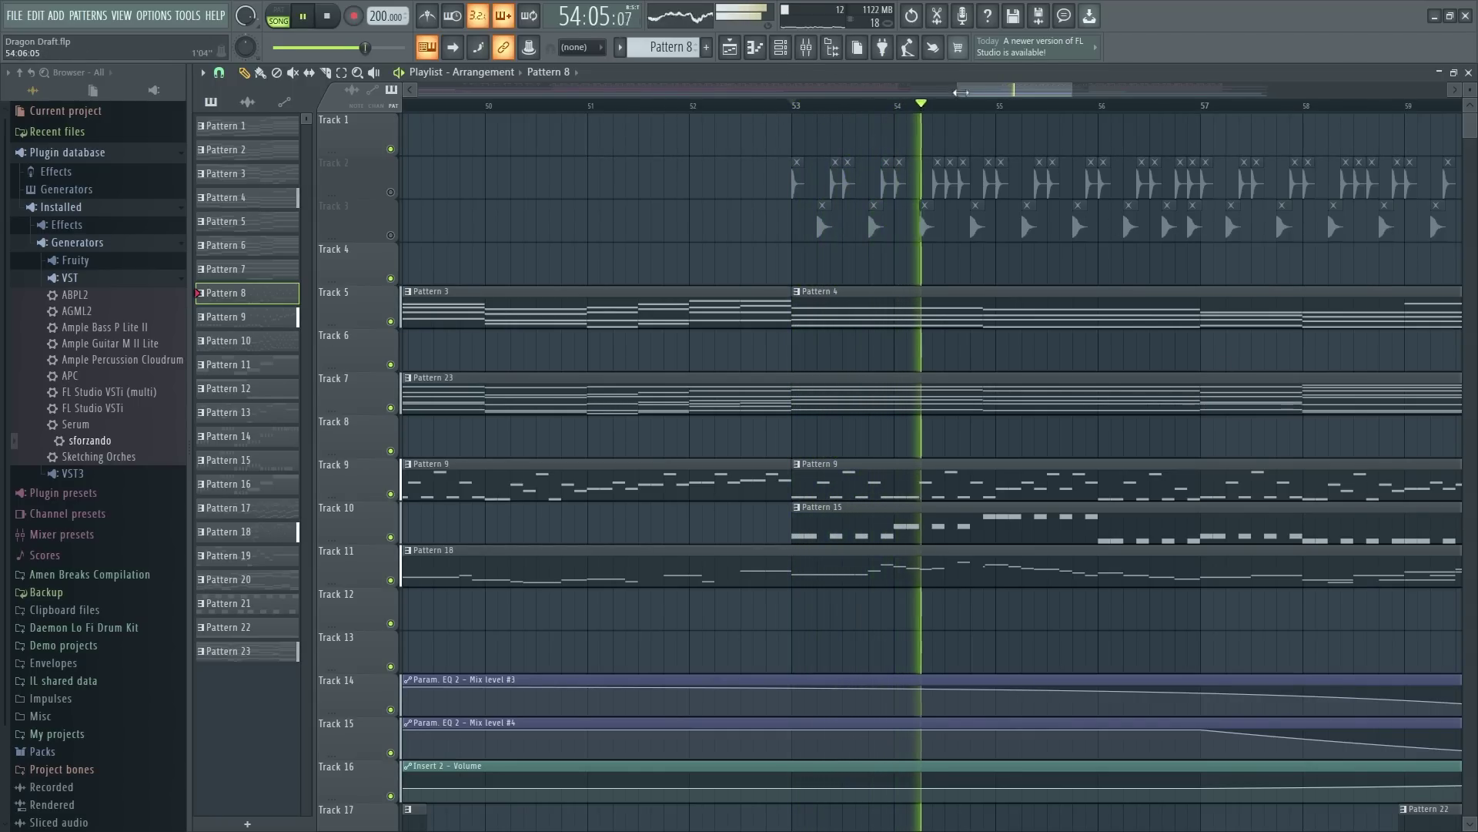
pyautogui.moveTo(1004, 92); pyautogui.dragTo(1039, 96)
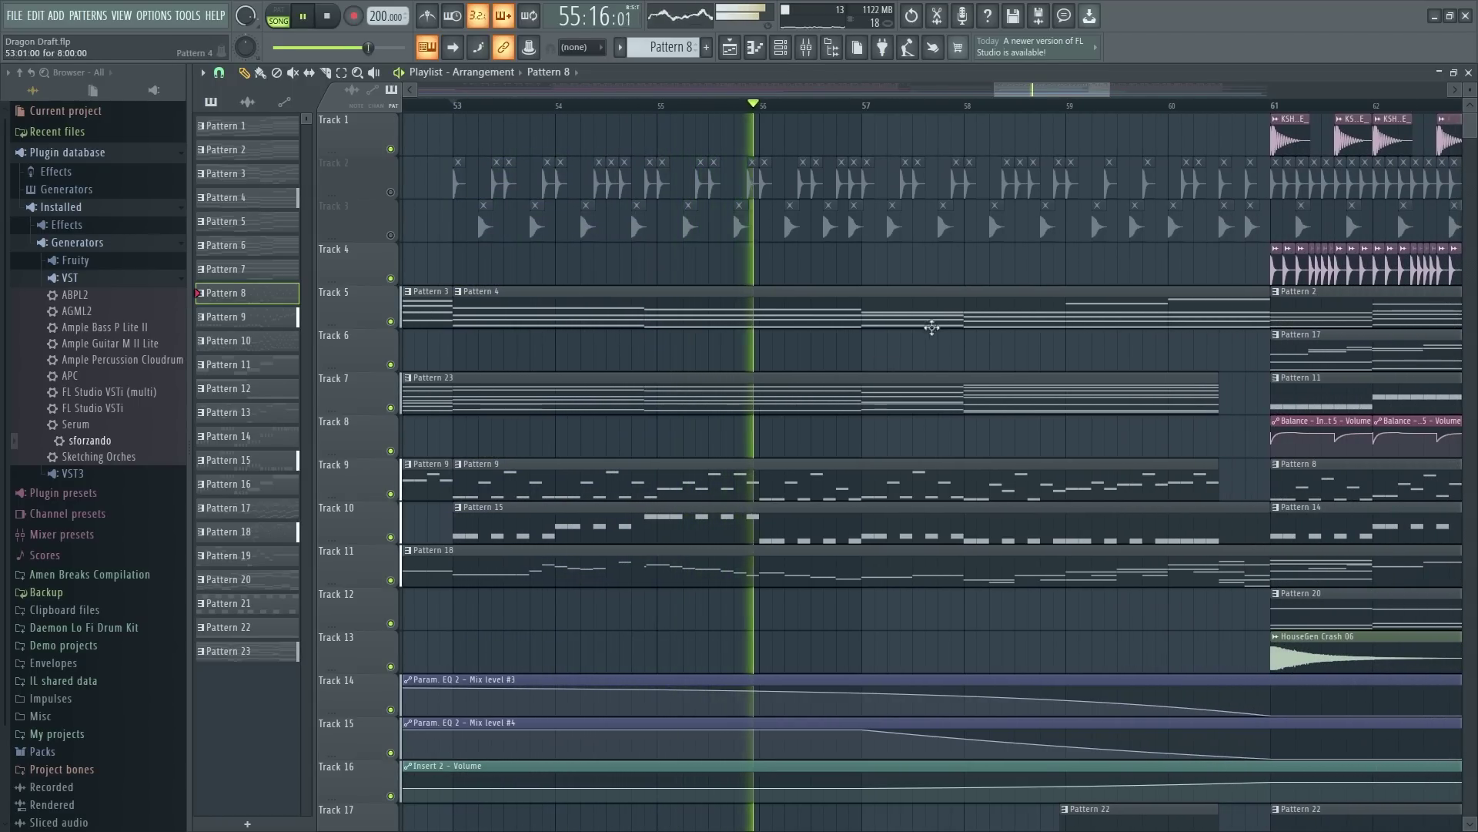
pyautogui.press('space')
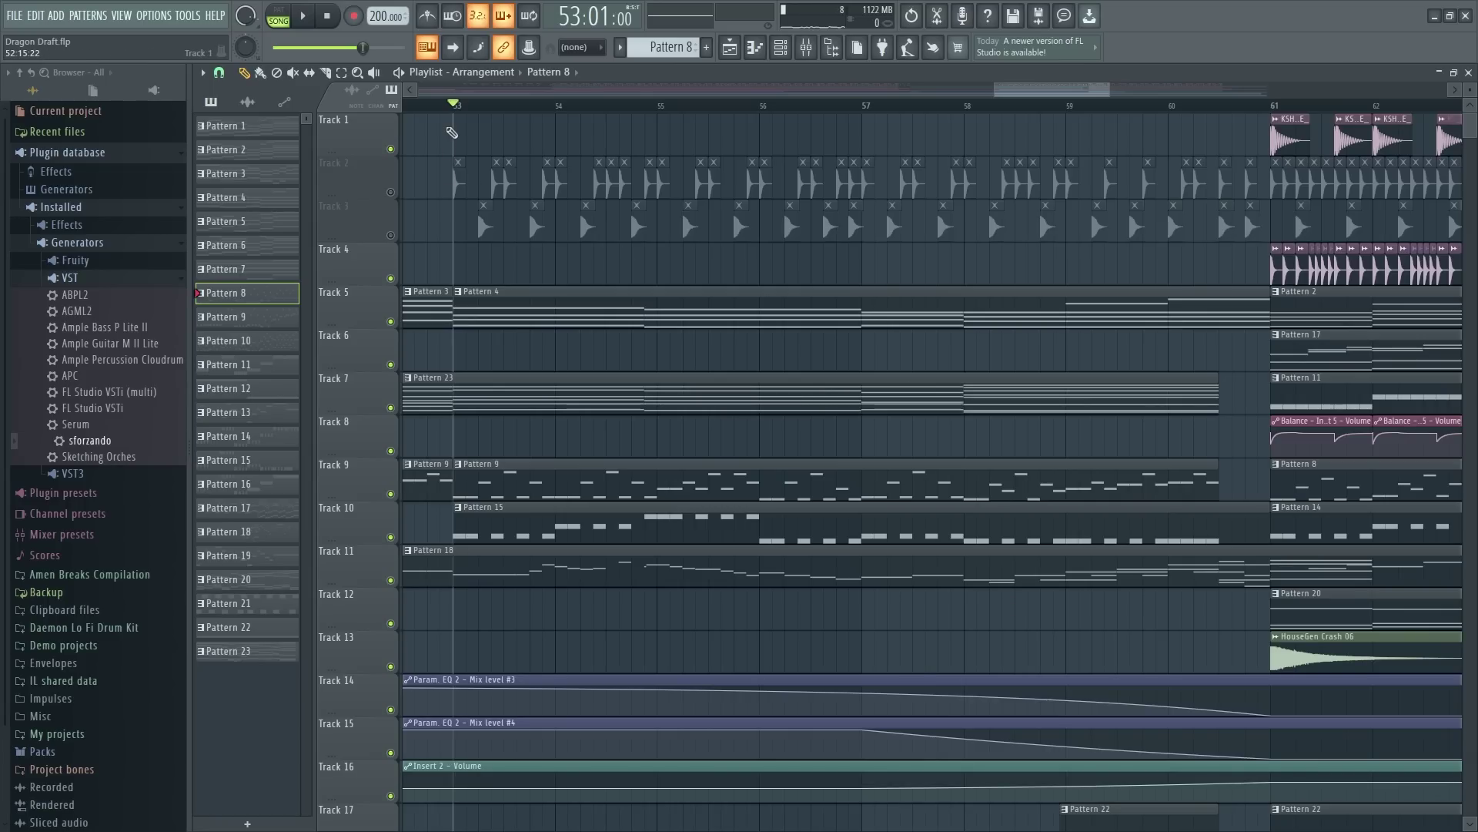
# Step: Unmute Tracks 2 and 3 to bring the percussion clips at bar 53 back in
pyautogui.scroll(2, 477, 113)
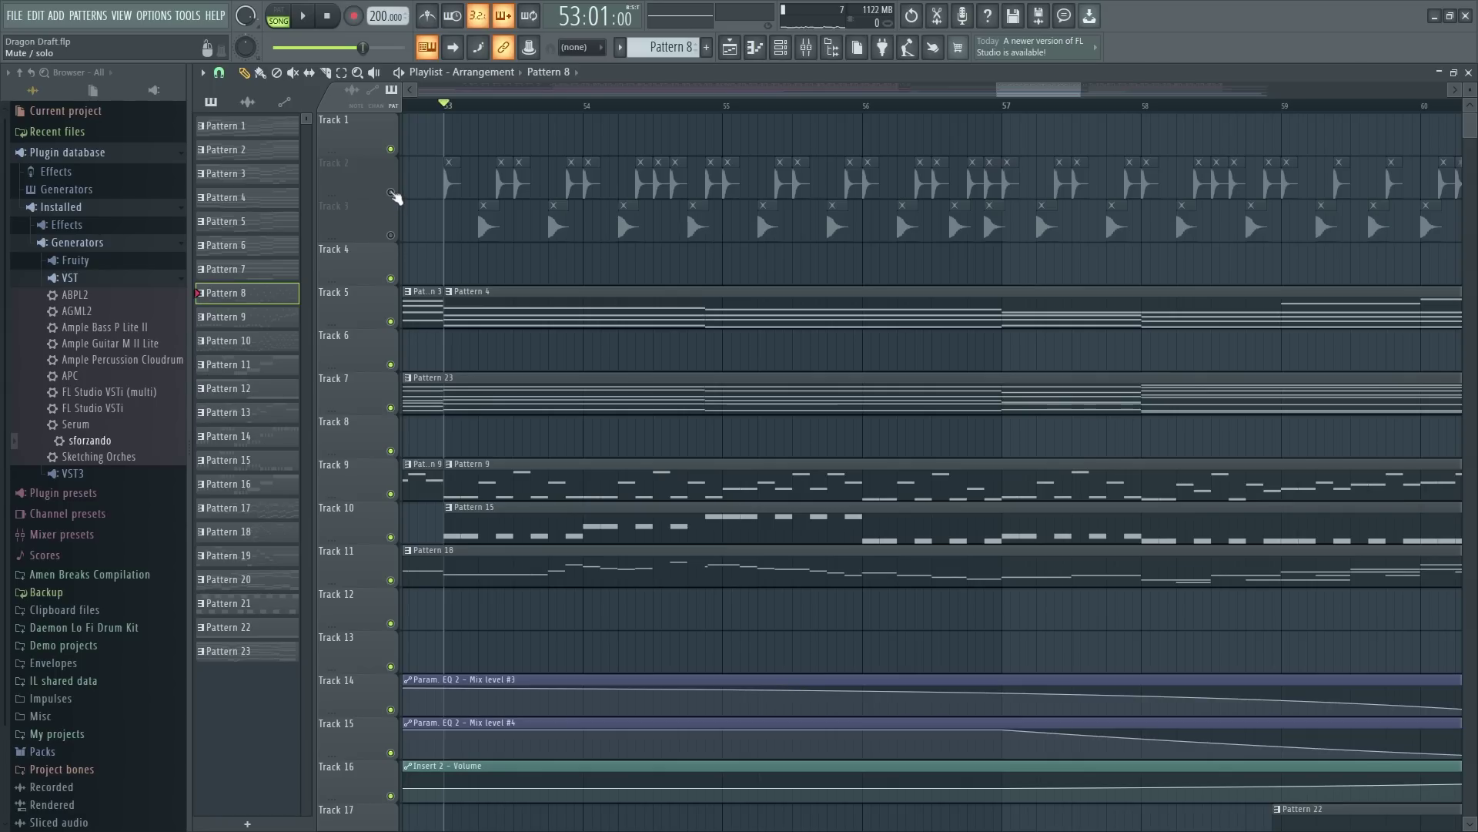
pyautogui.click(391, 192)
pyautogui.click(390, 235)
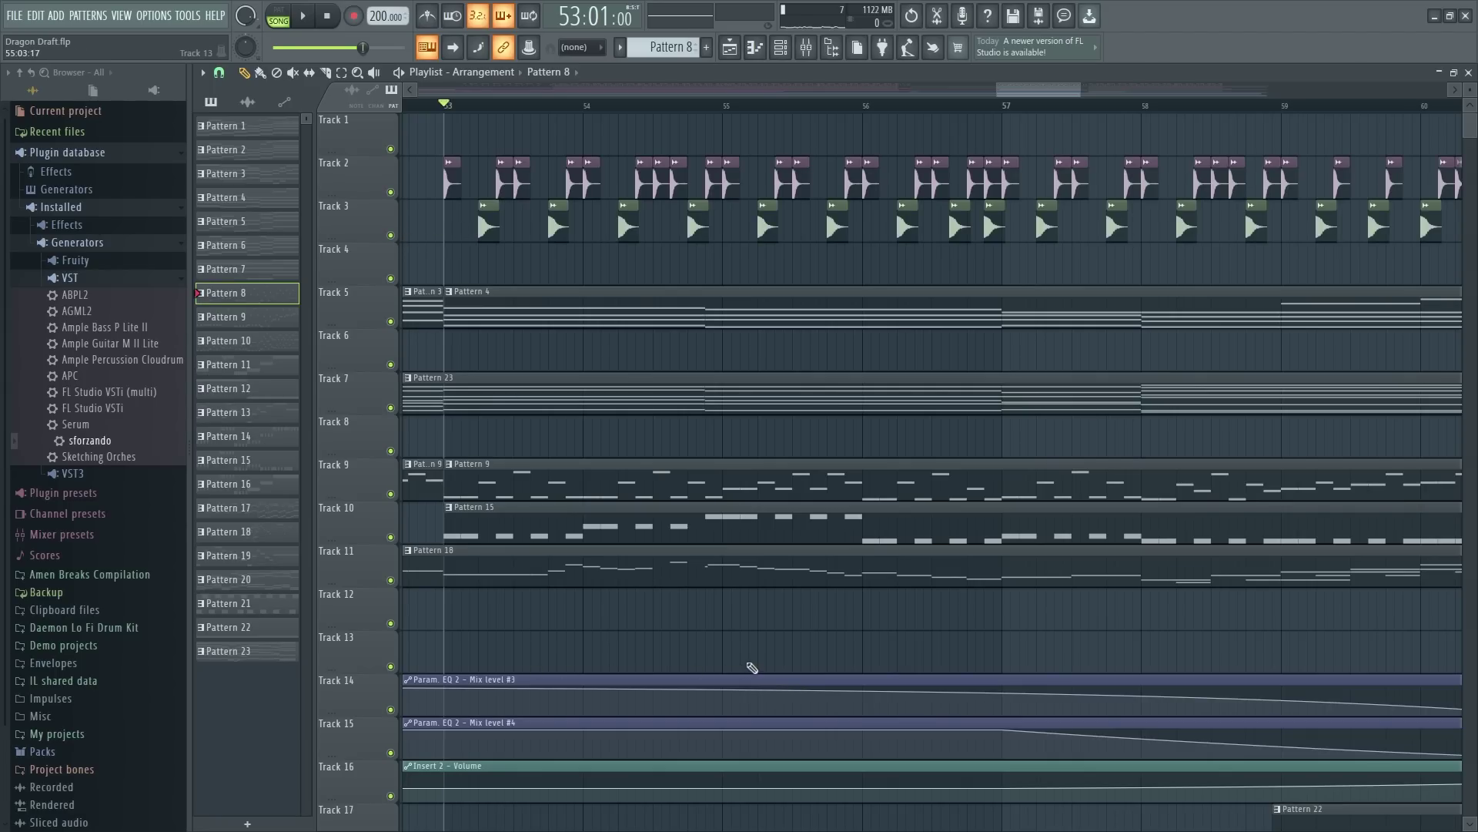
# Step: Solo Track 3 to audition it from bar 53, then replay with Tracks 2, 14 and 15 also active
pyautogui.keyDown('ctrl'); pyautogui.click(389, 236); pyautogui.keyUp('ctrl')
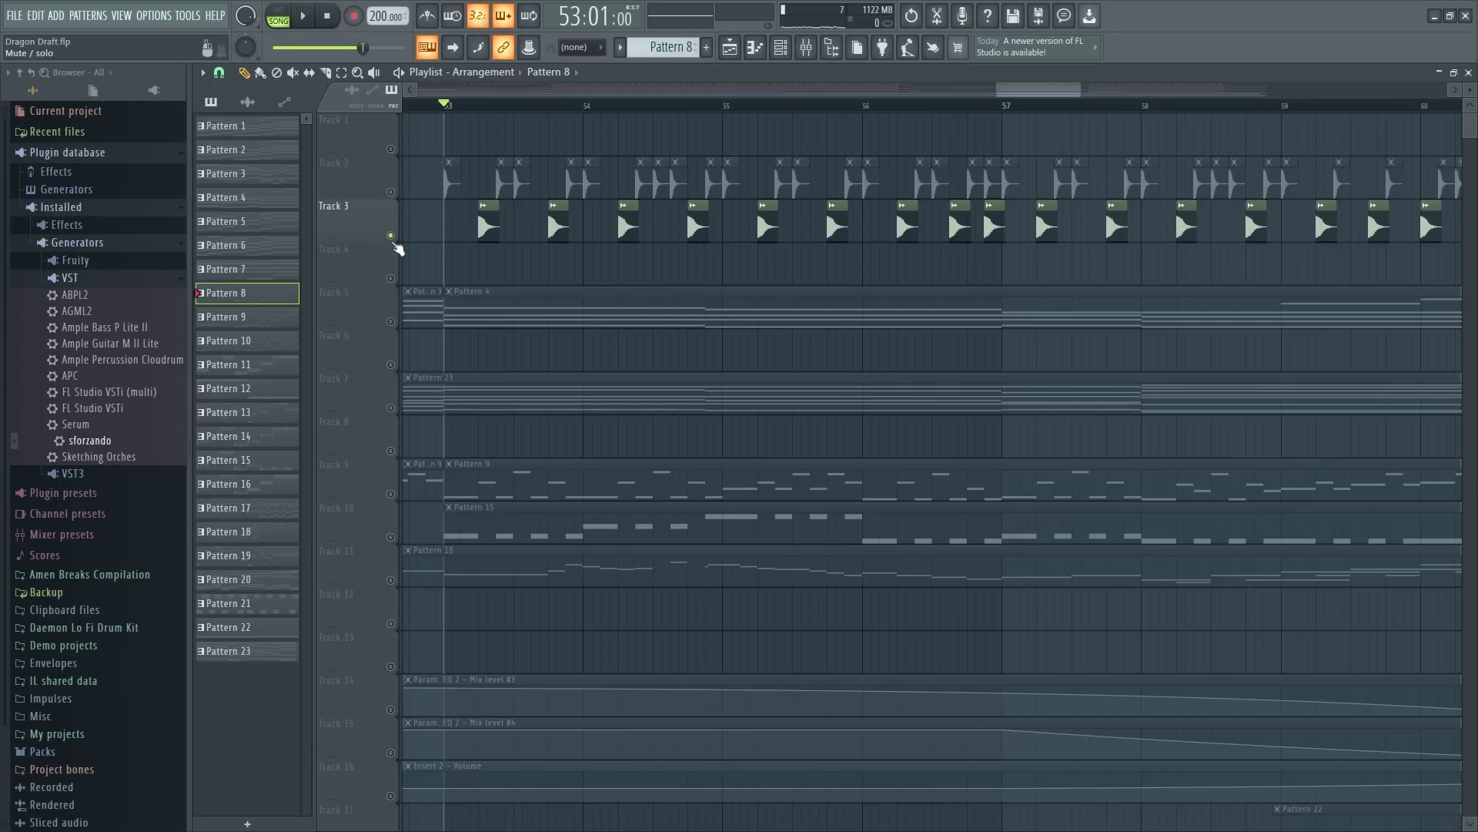
pyautogui.press('space')
pyautogui.scroll(-2, 747, 116)
pyautogui.scroll(-2, 747, 115)
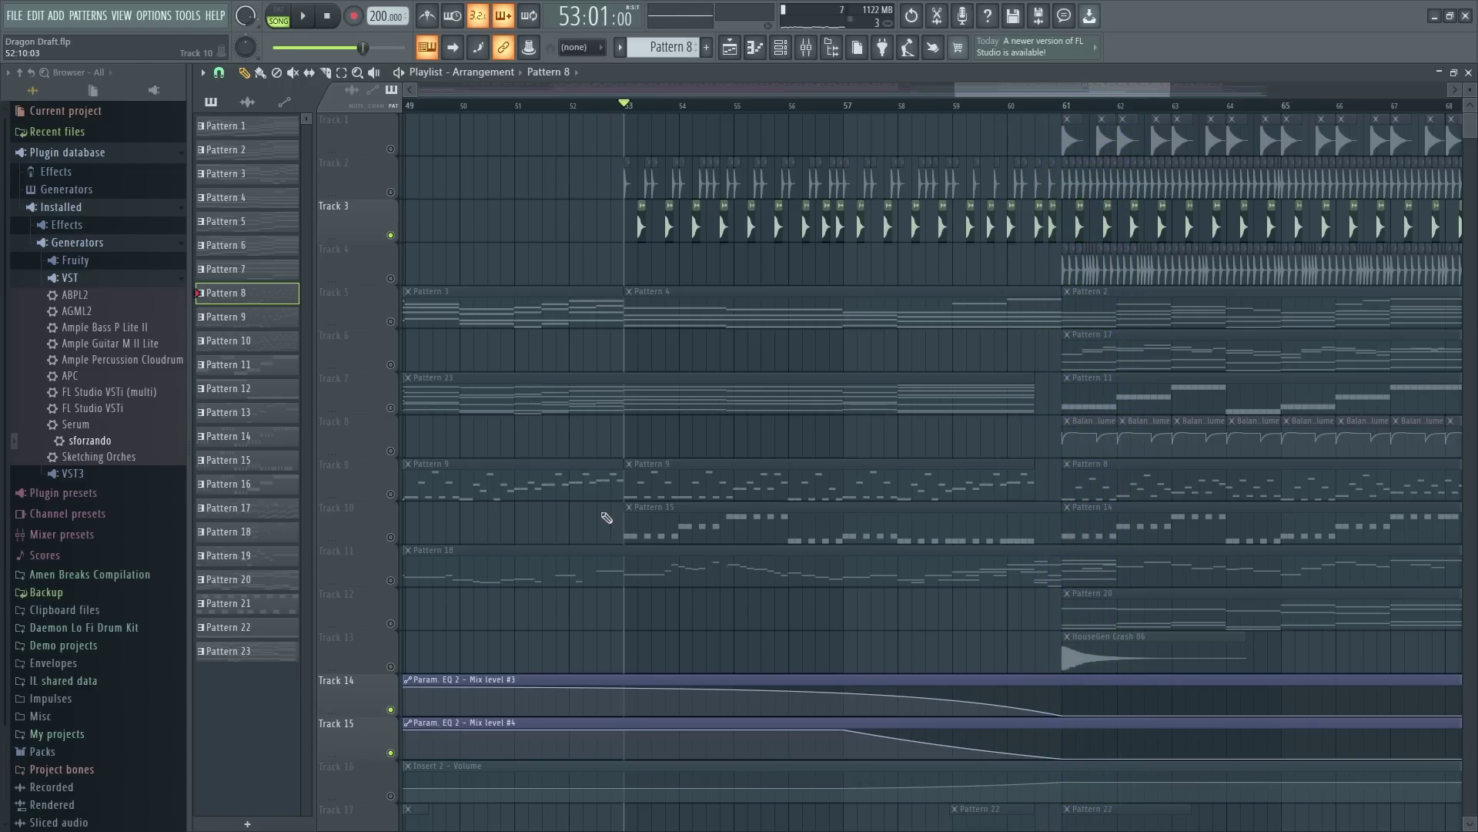
pyautogui.click(392, 193)
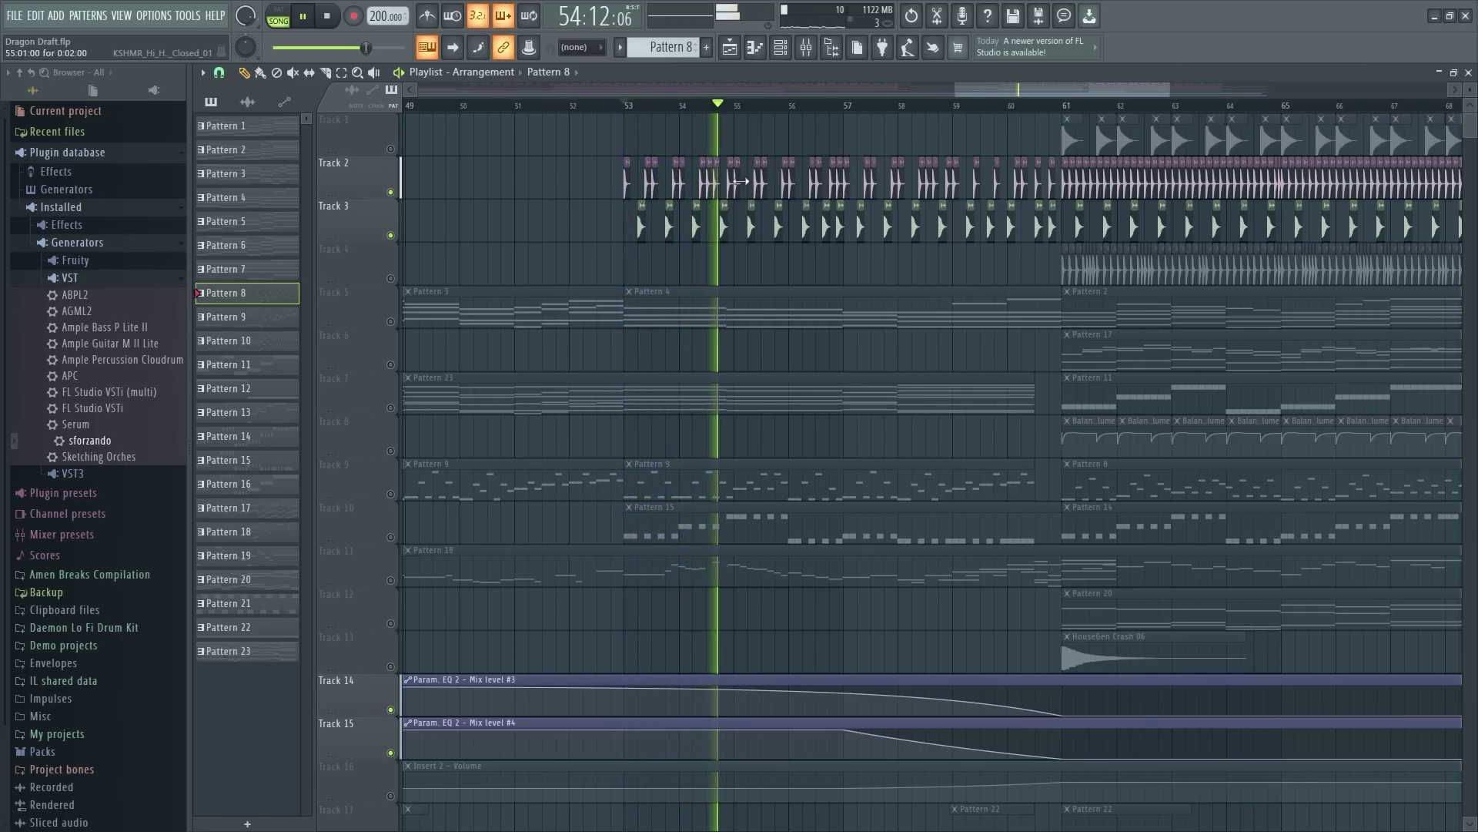
# Step: Stop playback, bring all tracks back in and replay the full arrangement from bar 53 toward bar 61
pyautogui.press('space')
pyautogui.rightClick(391, 192)
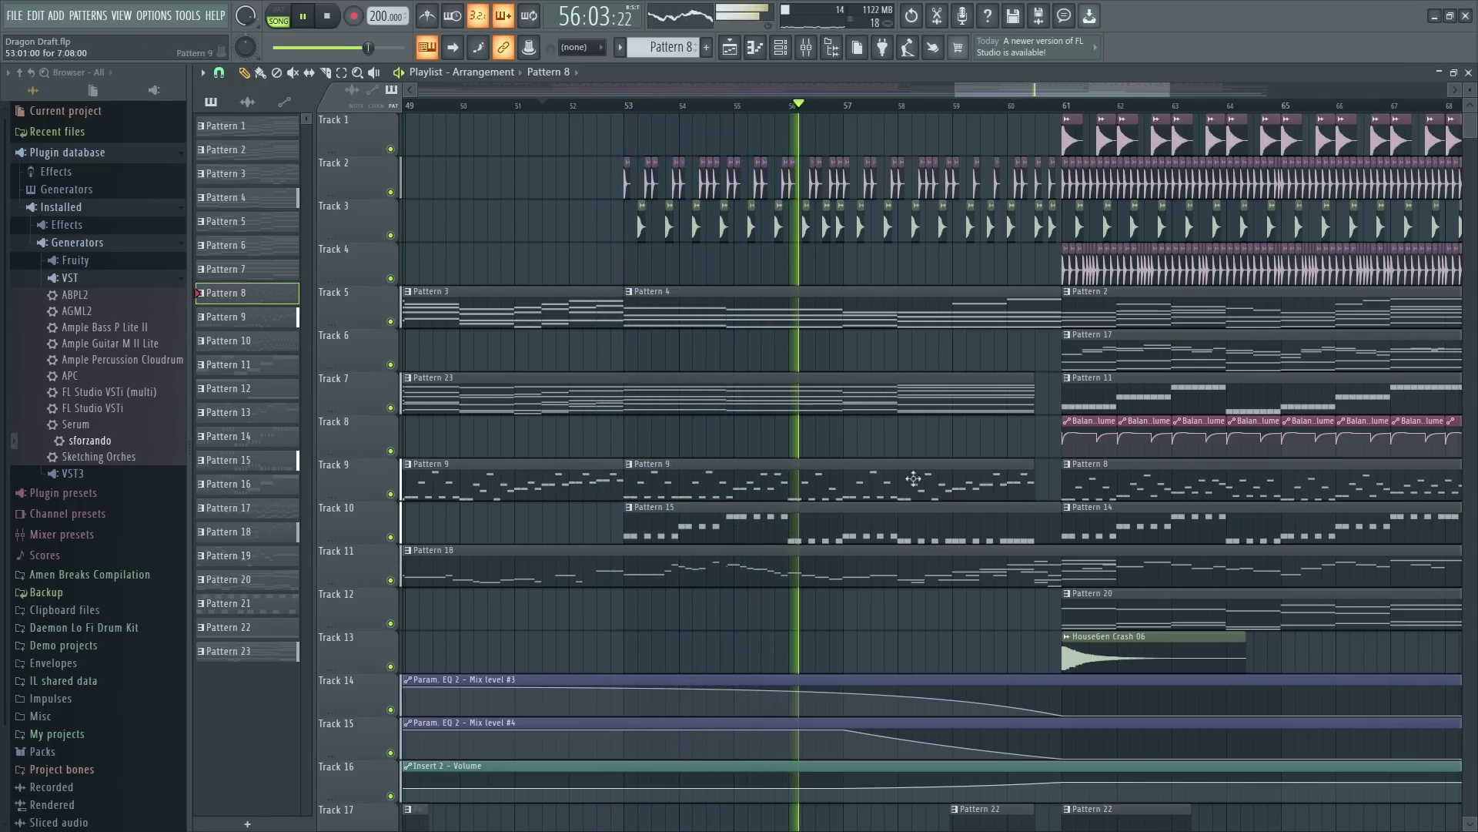
pyautogui.scroll(3, 955, 107)
pyautogui.moveTo(1055, 105); pyautogui.dragTo(597, 131)
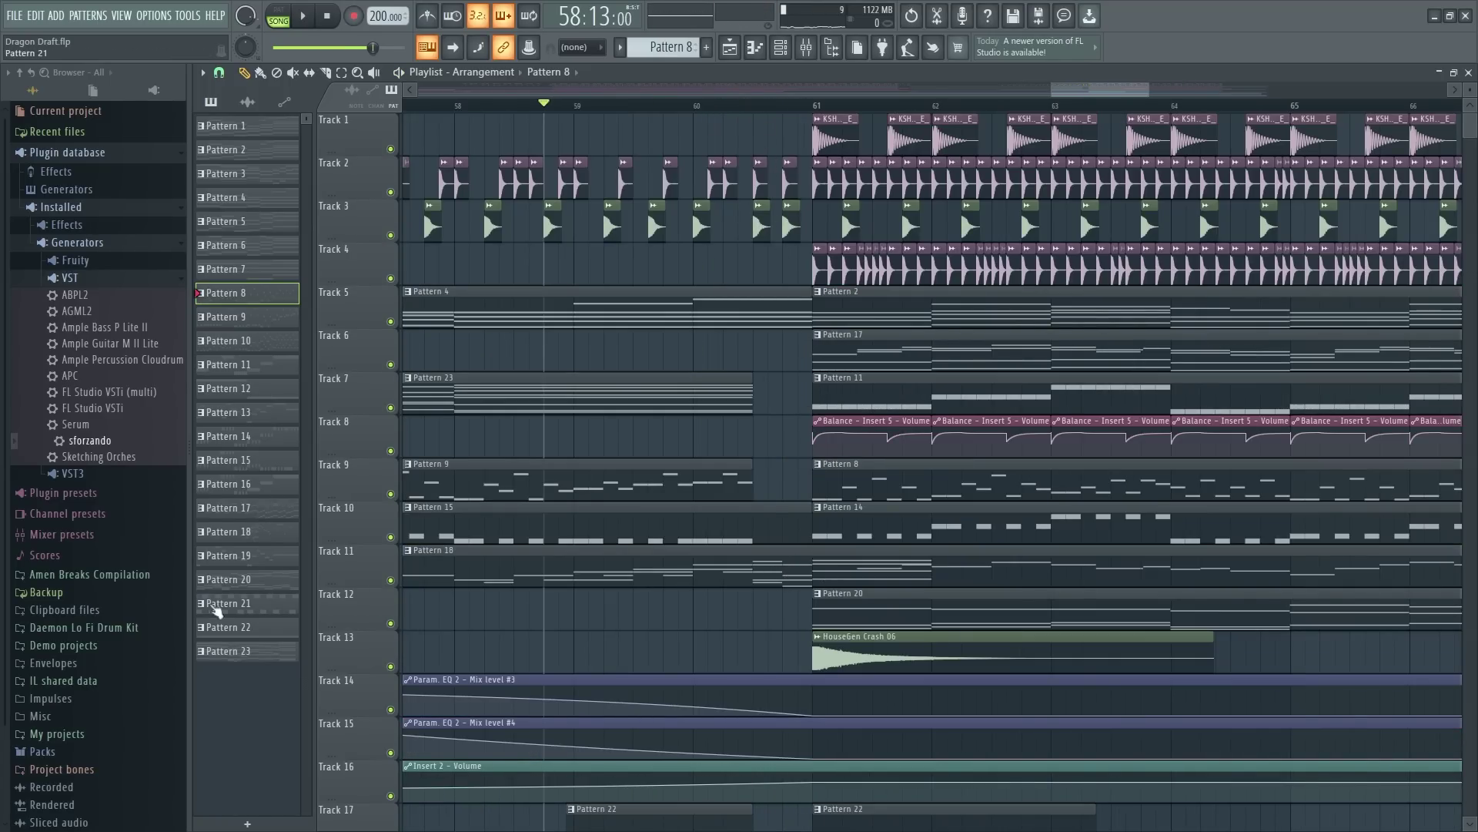
# Step: Solo Track 11 to isolate its Pattern 18 melody around bar 58
pyautogui.keyDown('ctrl'); pyautogui.click(390, 580); pyautogui.keyUp('ctrl')
pyautogui.press('space')
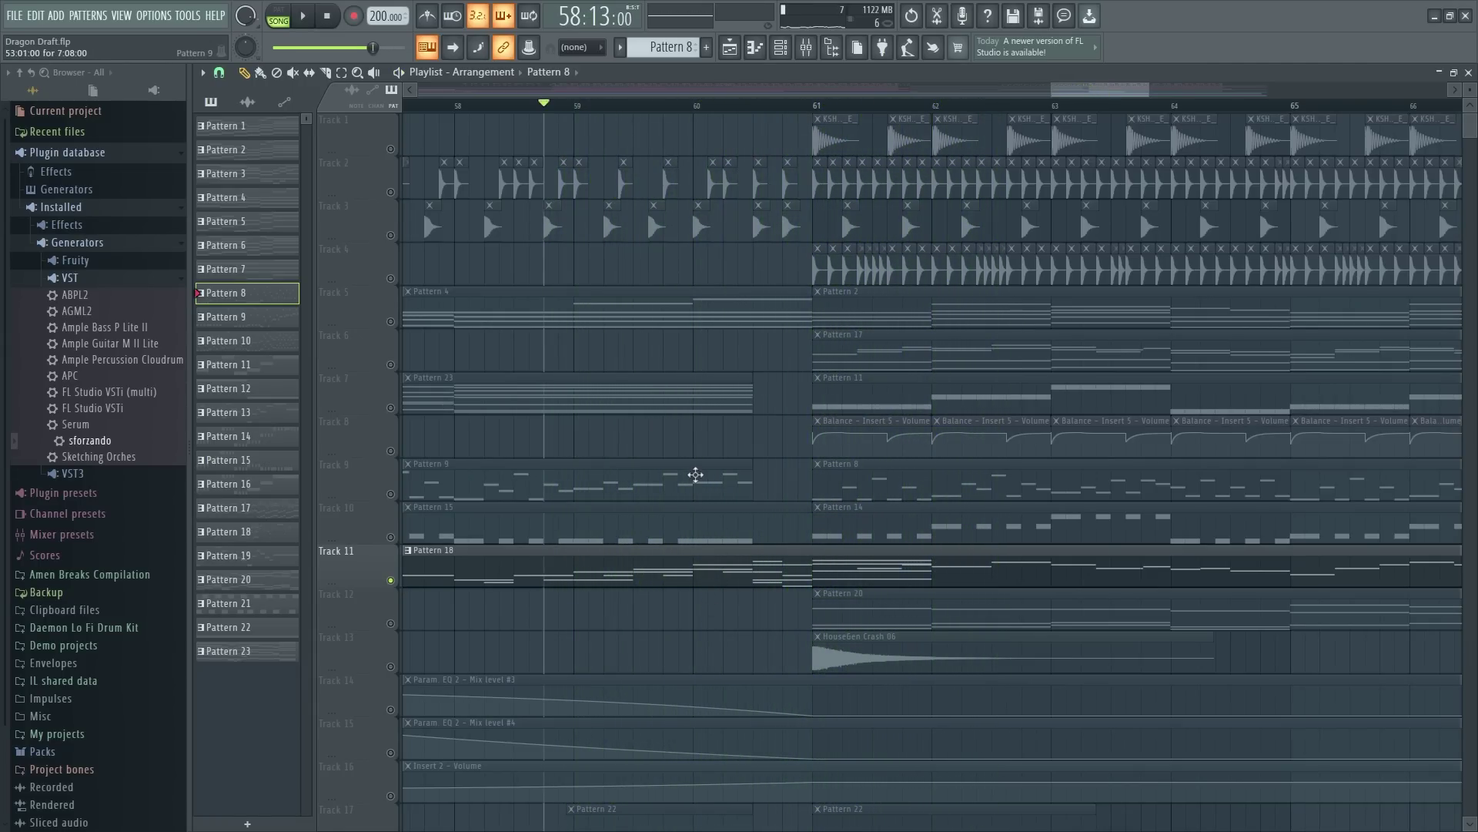
pyautogui.scroll(-2, 859, 116)
pyautogui.scroll(-4, 677, 416)
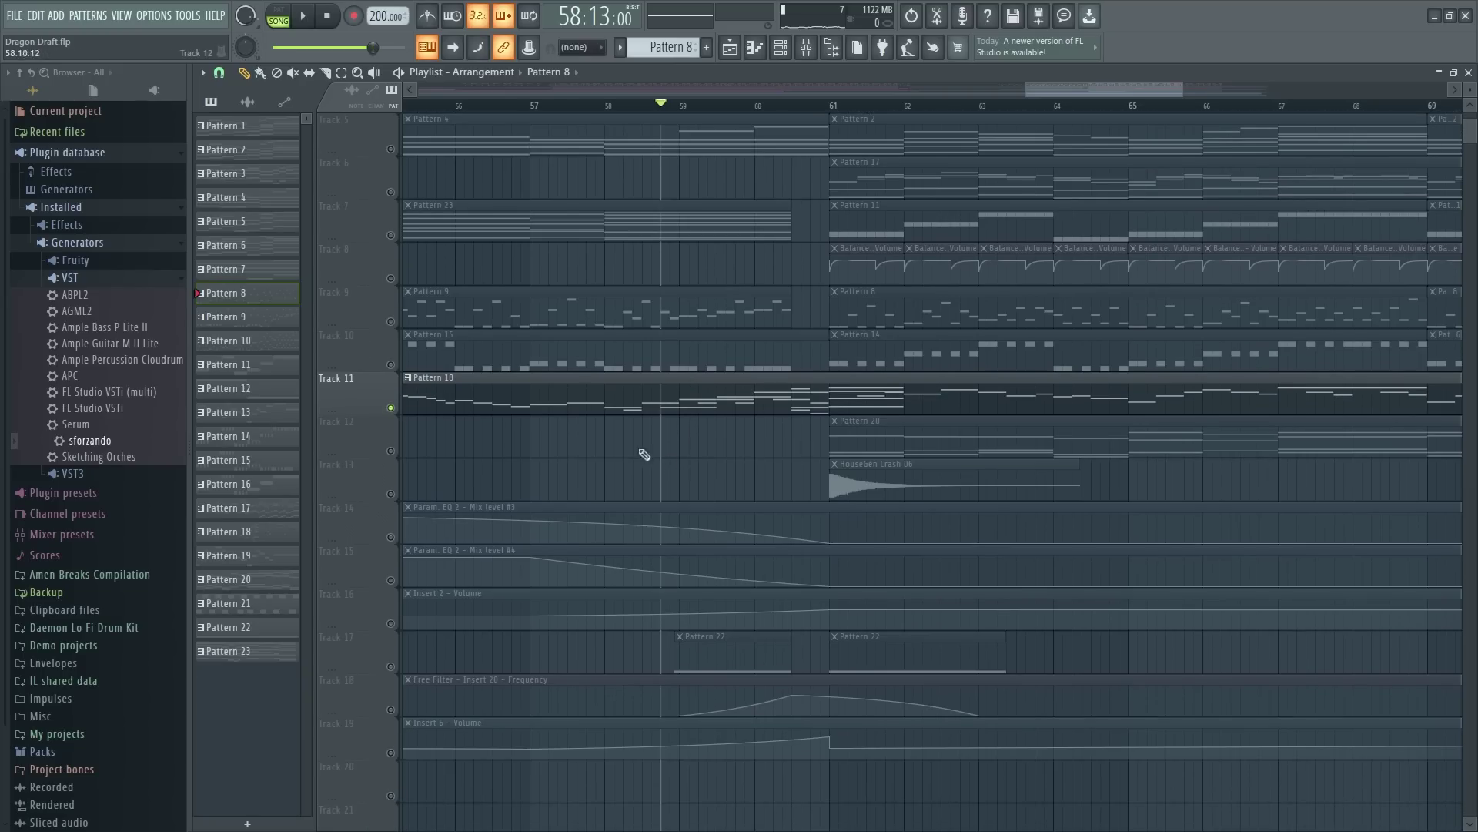
pyautogui.scroll(4, 1001, 369)
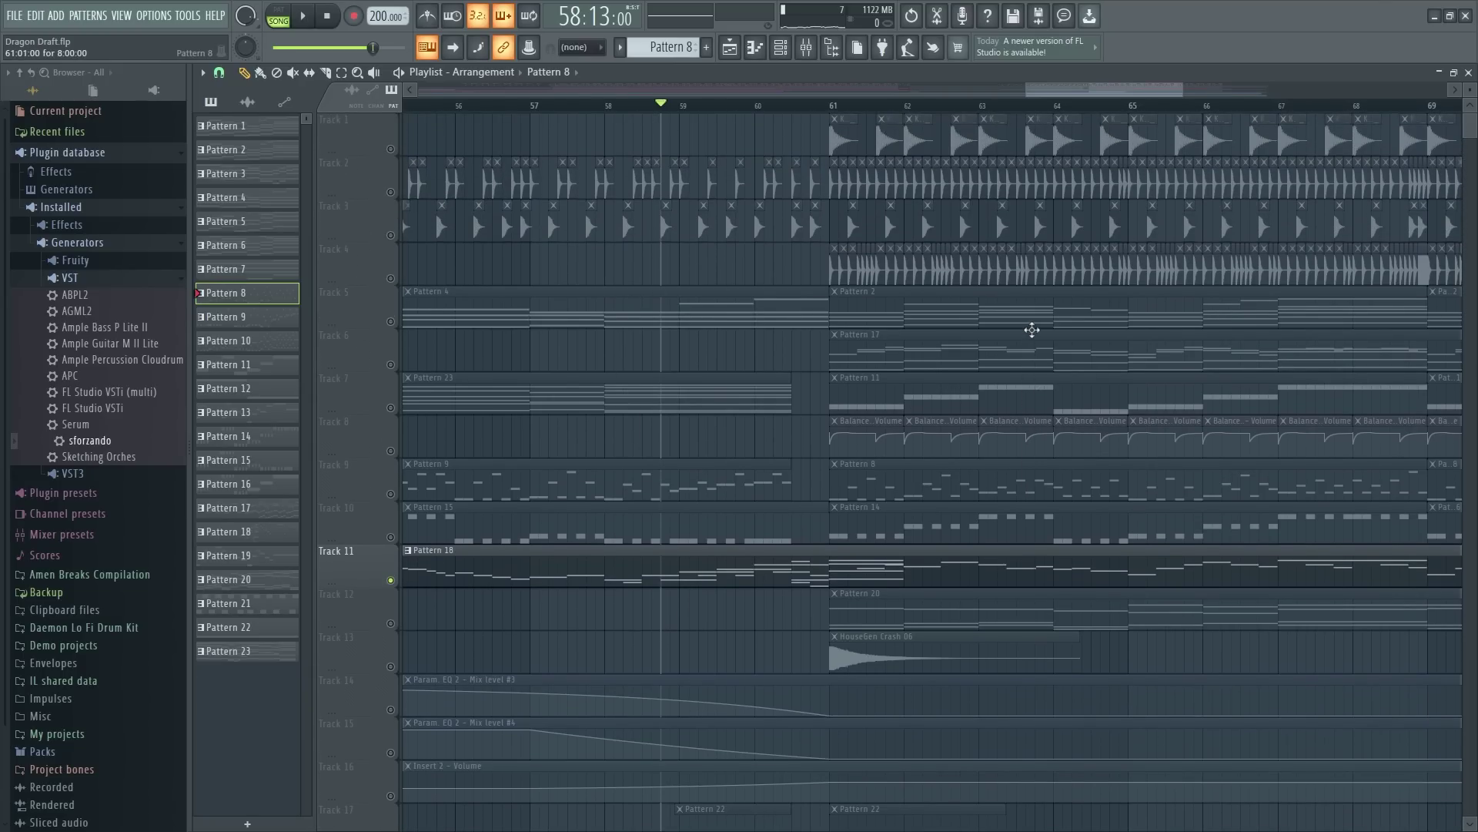
# Step: Unmute Track 6 and play Patterns 17 and 18 together from bar 61 into bar 71, then stop
pyautogui.click(390, 364)
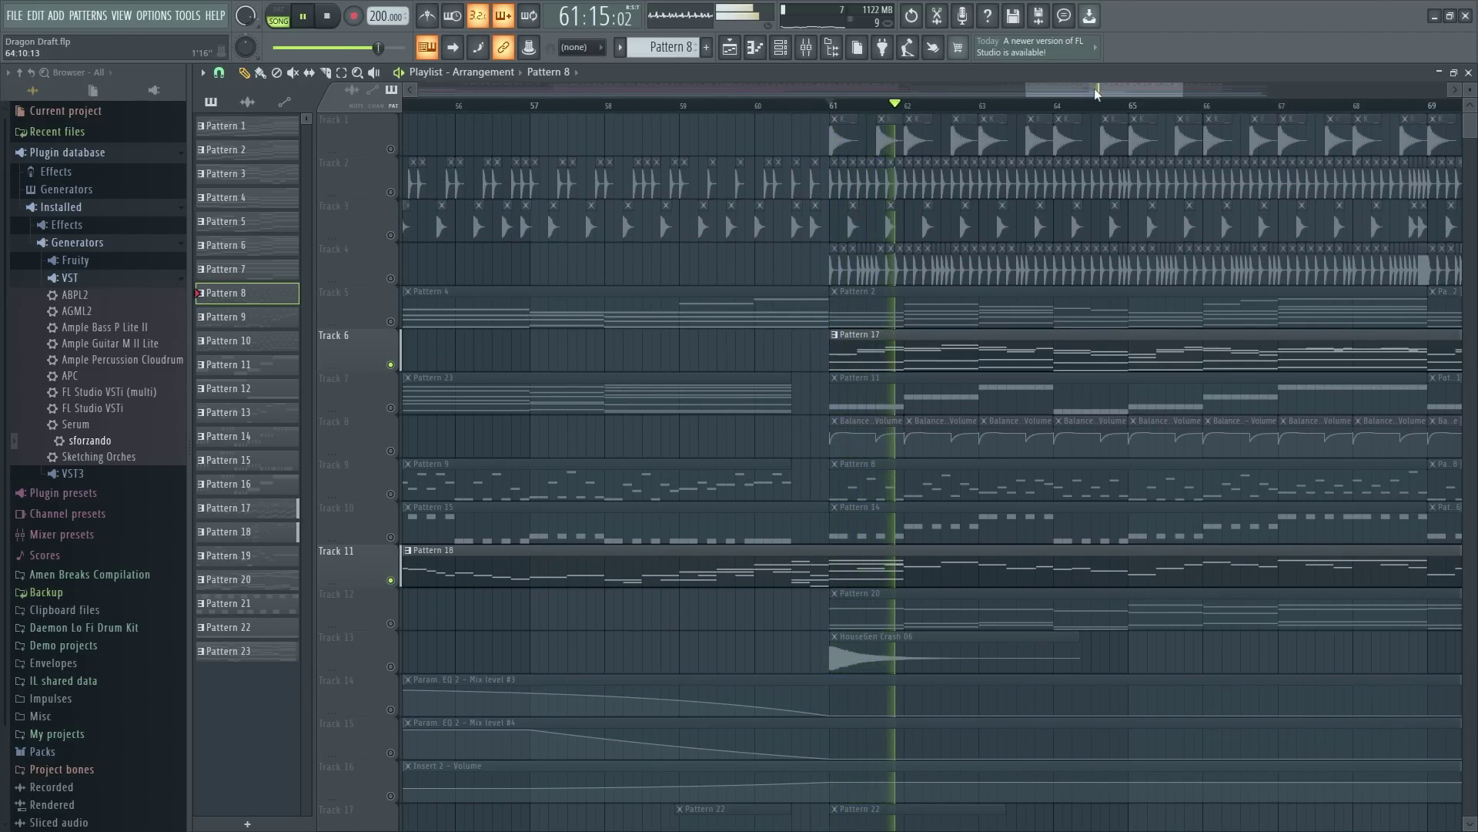
pyautogui.moveTo(1095, 88); pyautogui.dragTo(1132, 97)
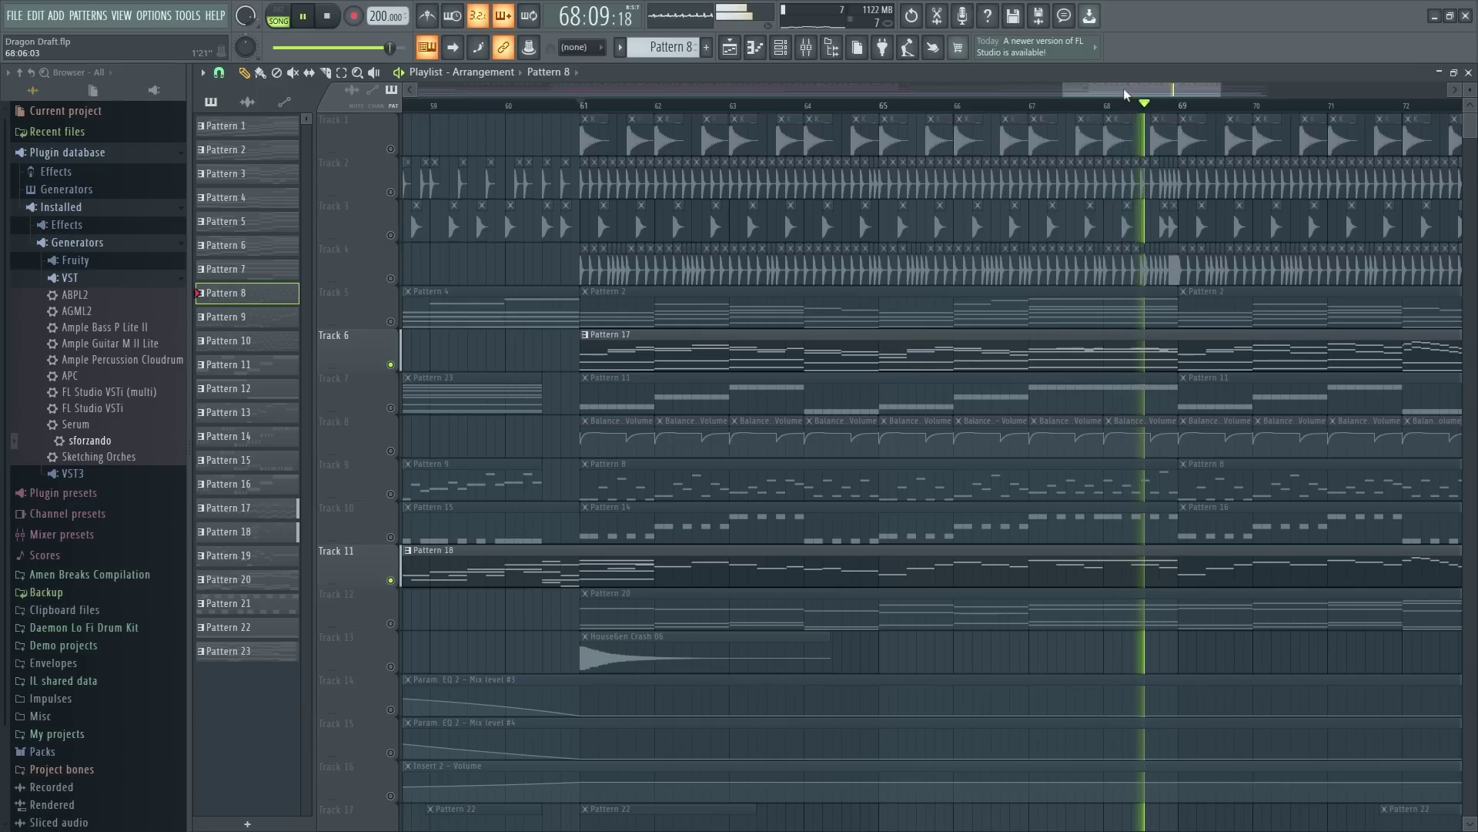
pyautogui.moveTo(1124, 94); pyautogui.dragTo(1209, 93)
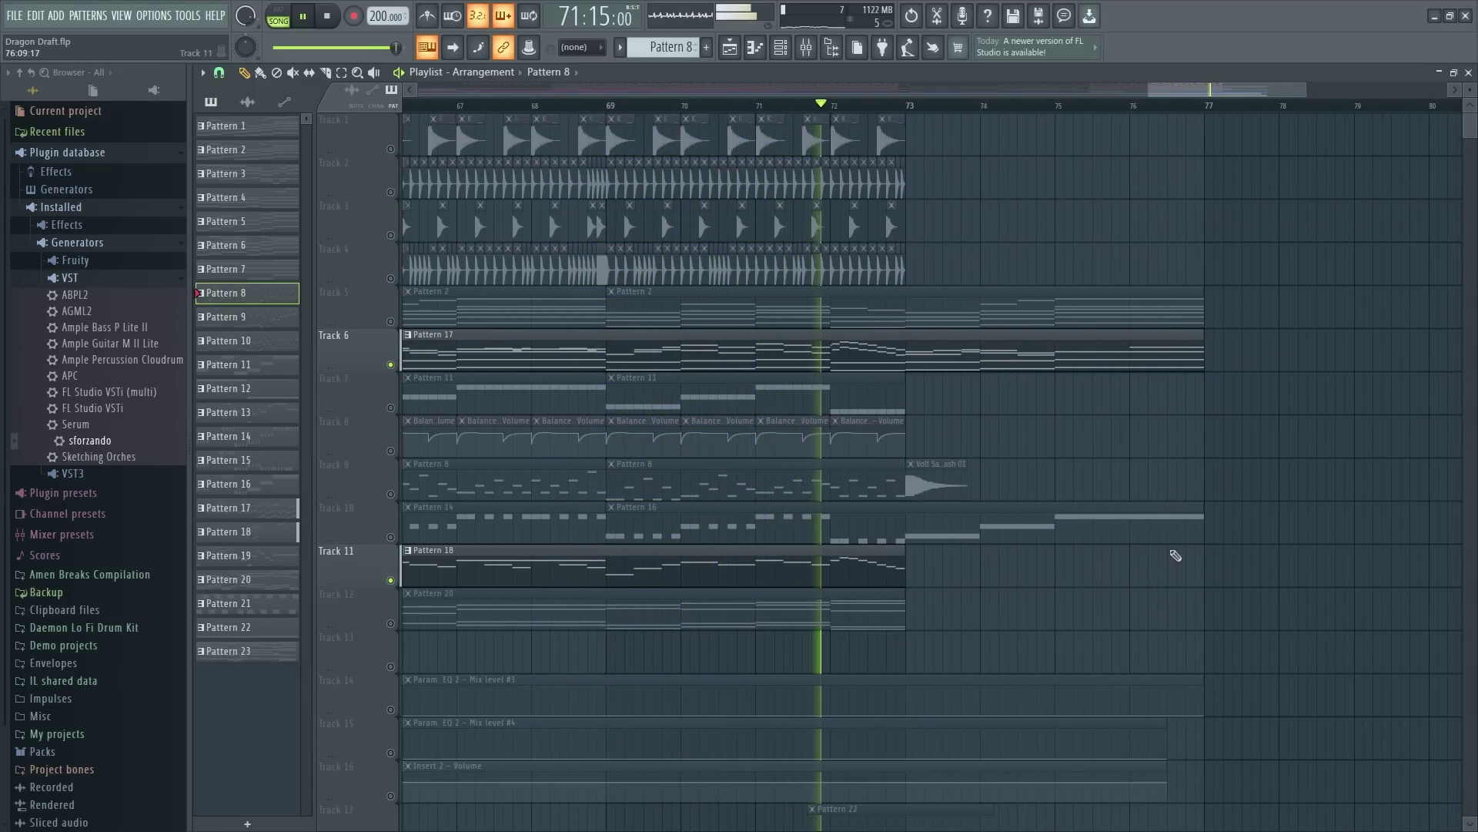
pyautogui.press('space')
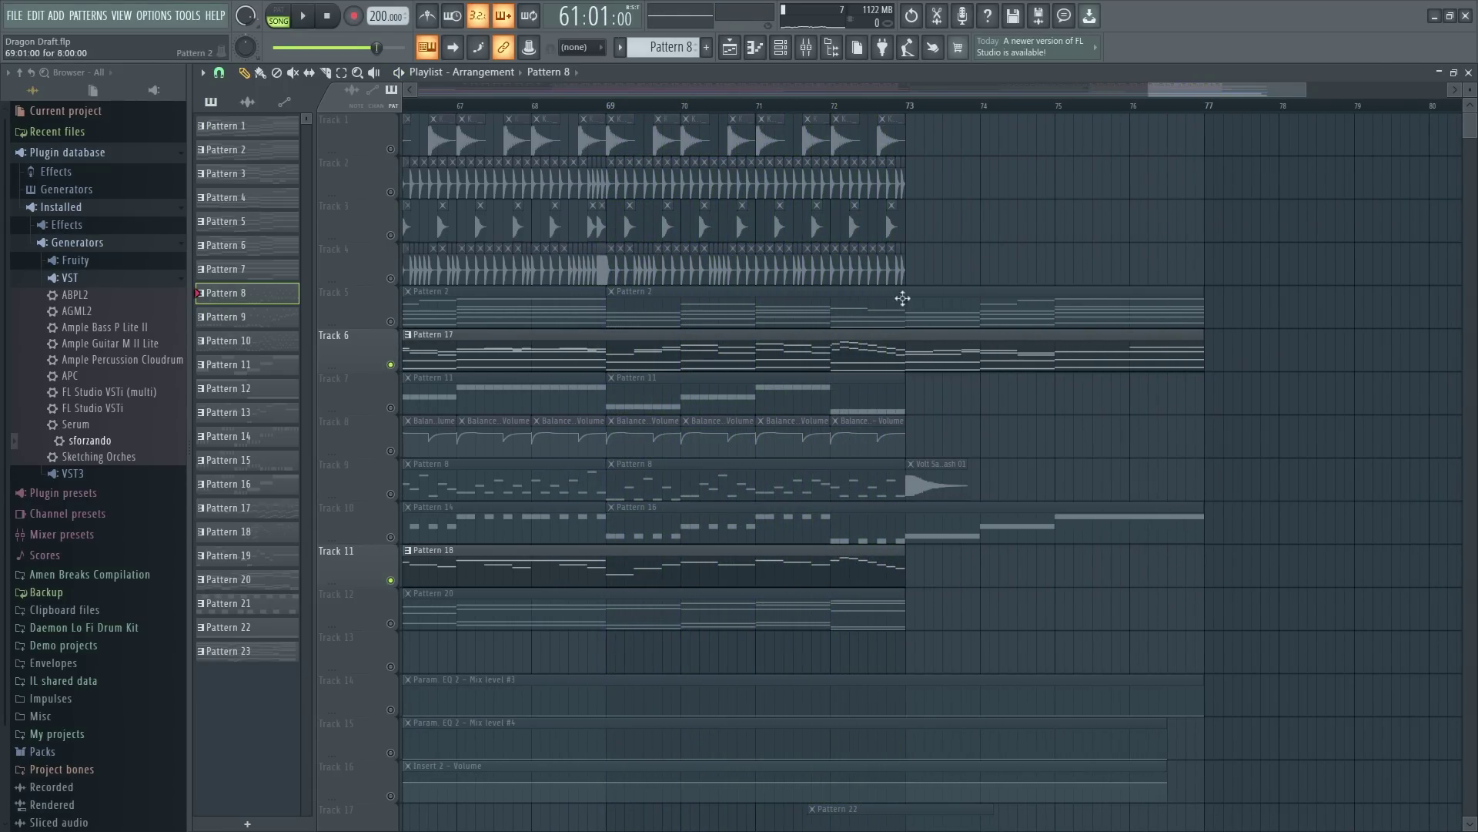
# Step: Return to bar 61, reactivate all tracks and mute only Track 12 with Pattern 20
pyautogui.moveTo(1183, 94); pyautogui.dragTo(1054, 96)
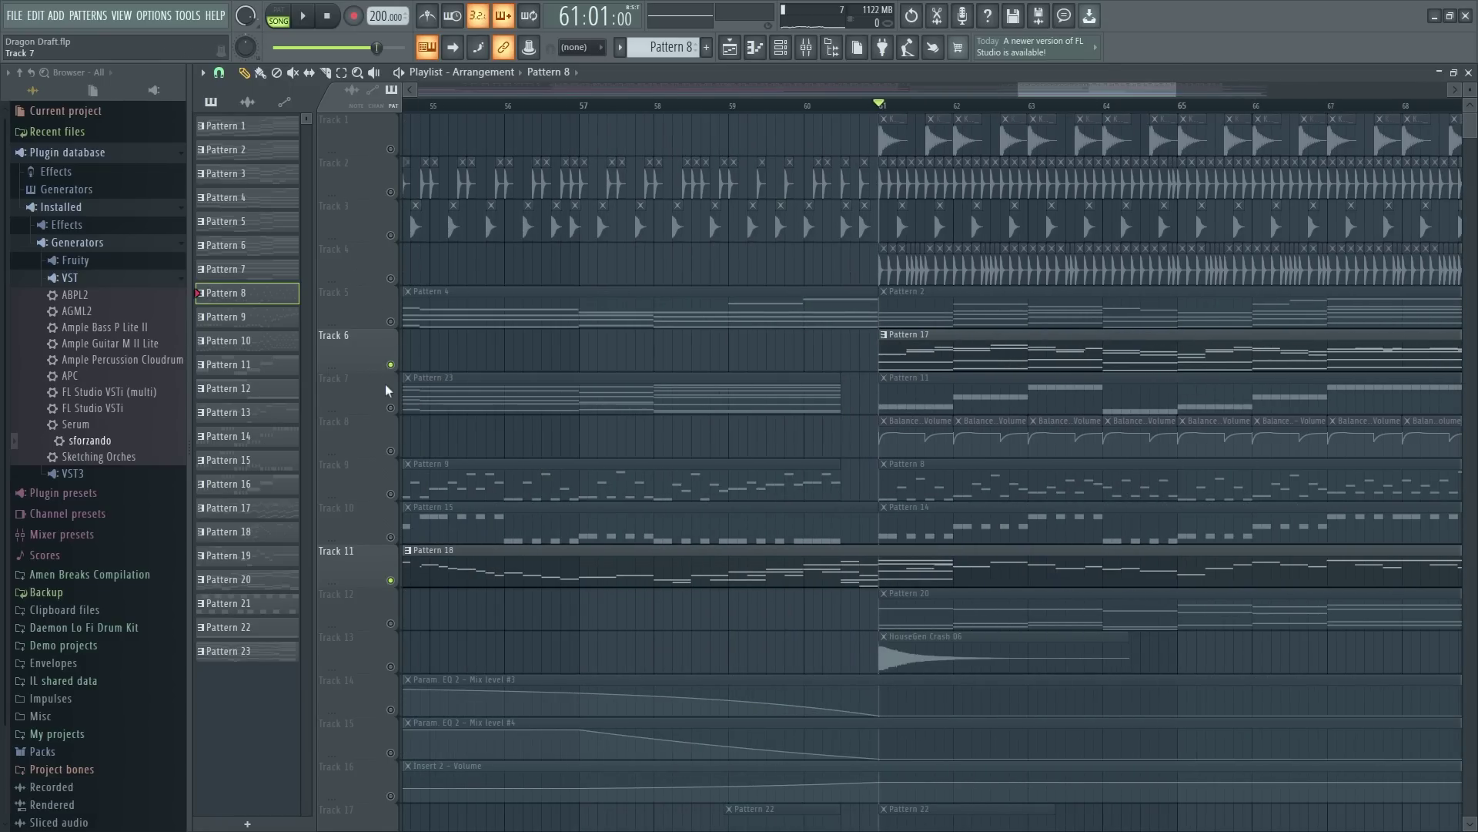
pyautogui.rightClick(391, 365)
pyautogui.scroll(-3, 720, 302)
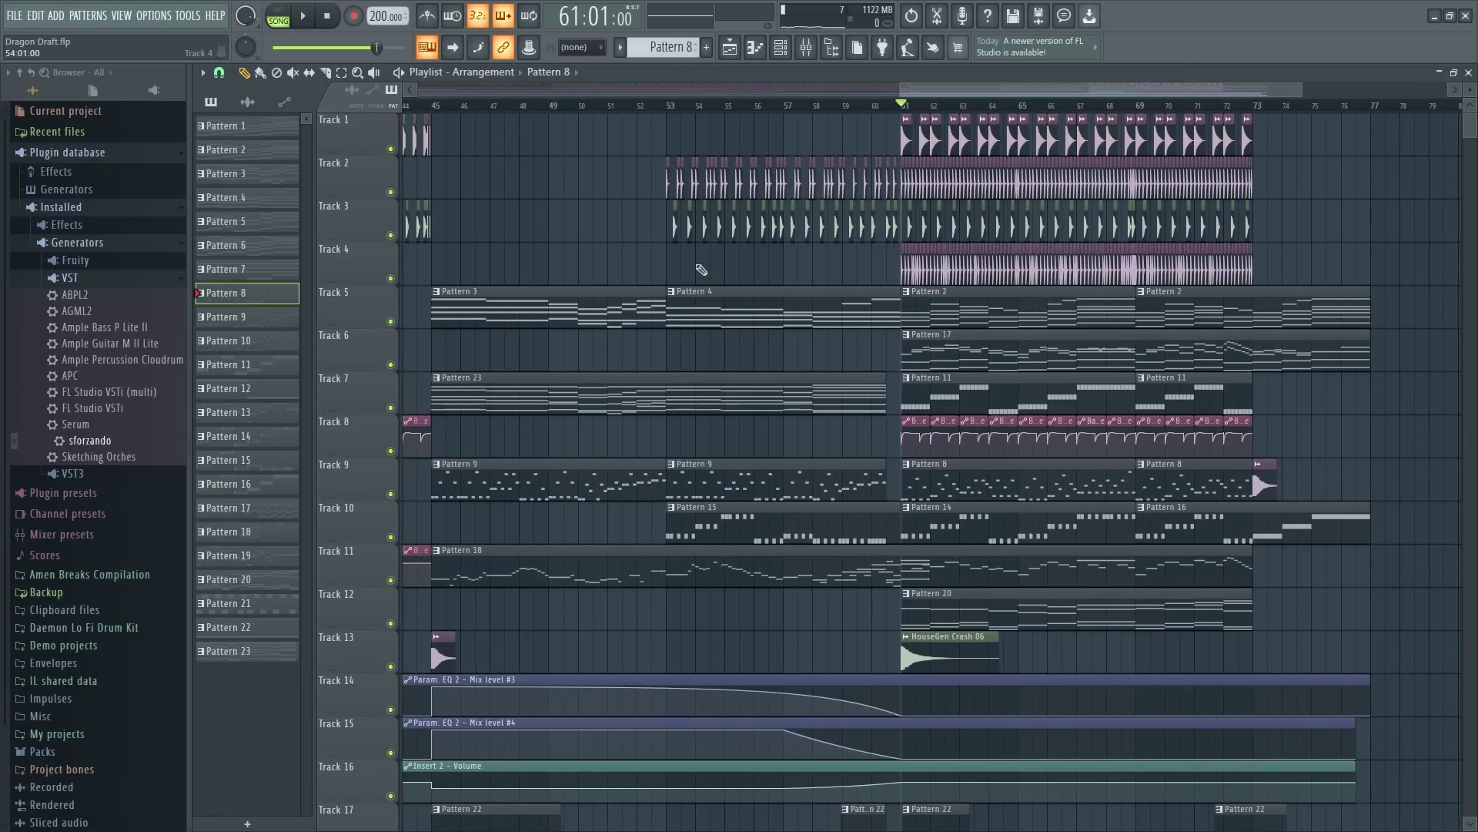
pyautogui.moveTo(1008, 92); pyautogui.dragTo(1066, 109)
pyautogui.scroll(2, 888, 115)
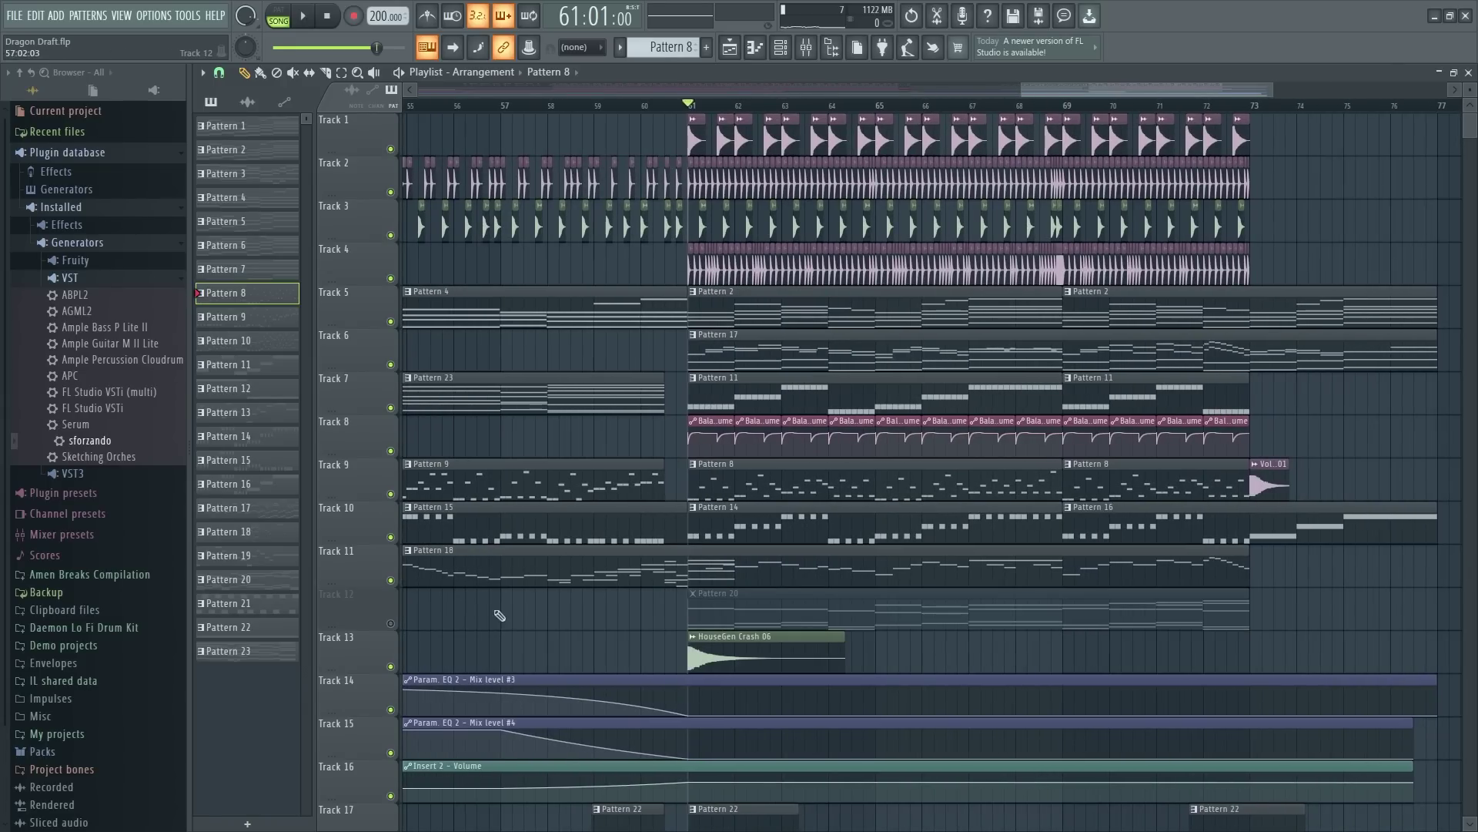
pyautogui.scroll(1, 743, 120)
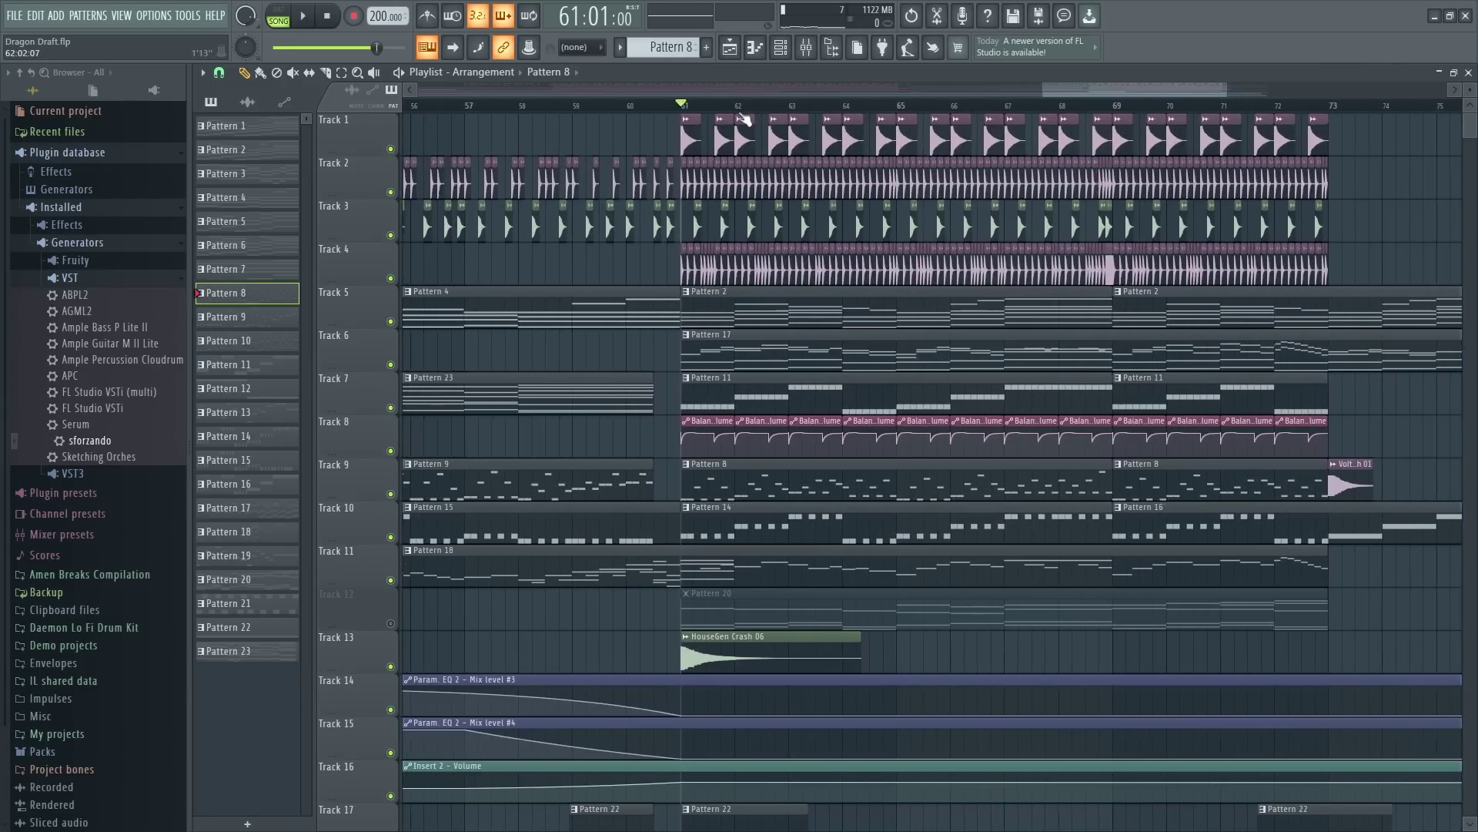
pyautogui.scroll(1, 743, 119)
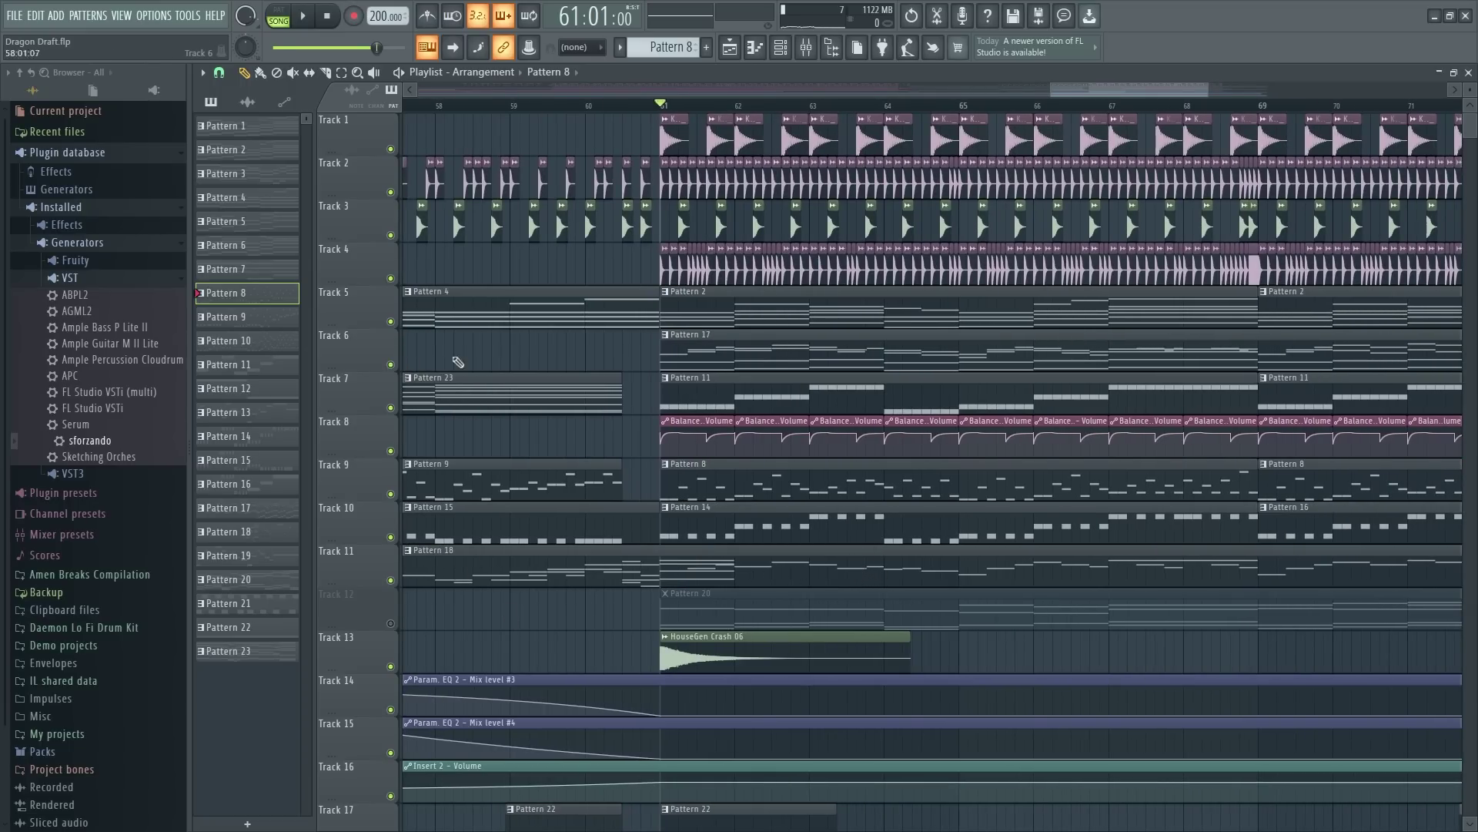
# Step: Open Track 6's Pattern 17 in the piano roll, examine its low and high notes from bar 25, and return to the playlist
pyautogui.doubleClick(772, 358)
pyautogui.moveTo(1039, 90); pyautogui.dragTo(938, 120)
pyautogui.scroll(-4, 836, 120)
pyautogui.scroll(-1, 818, 110)
pyautogui.scroll(-3, 818, 109)
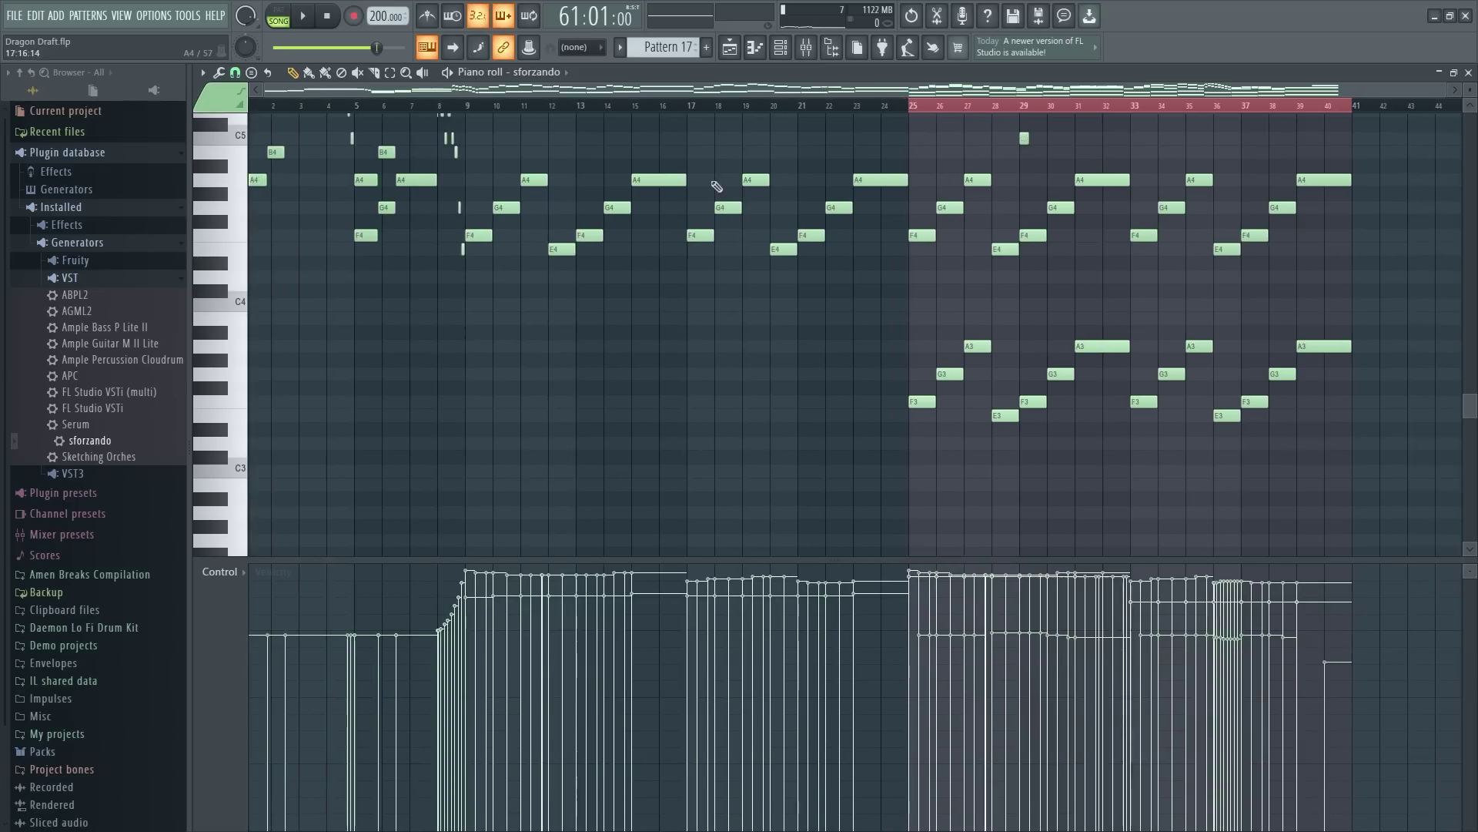
pyautogui.scroll(5, 716, 187)
pyautogui.press('y')
pyautogui.click(517, 224)
pyautogui.moveTo(476, 211); pyautogui.dragTo(947, 359)
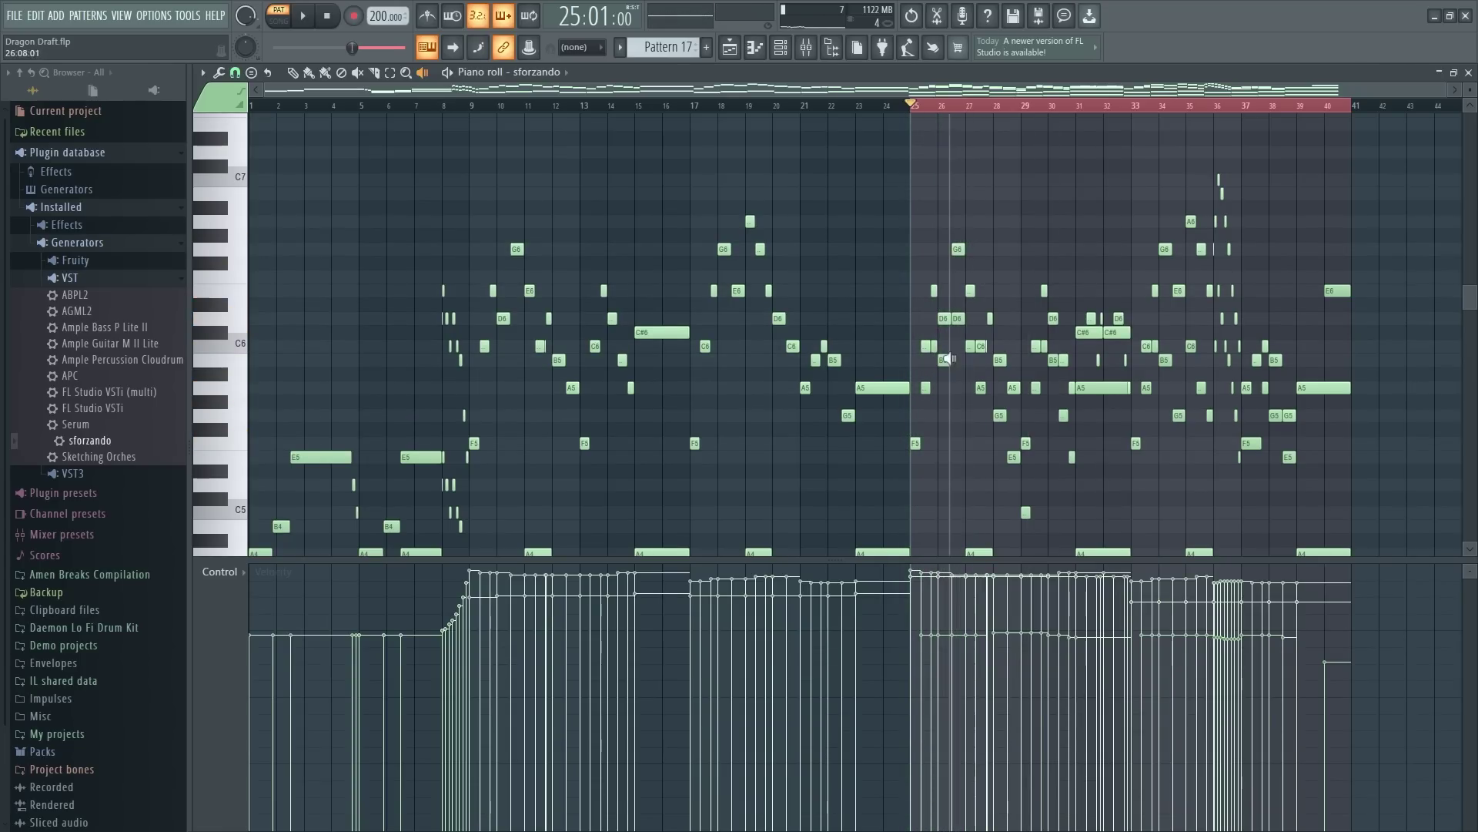
pyautogui.press('F5')
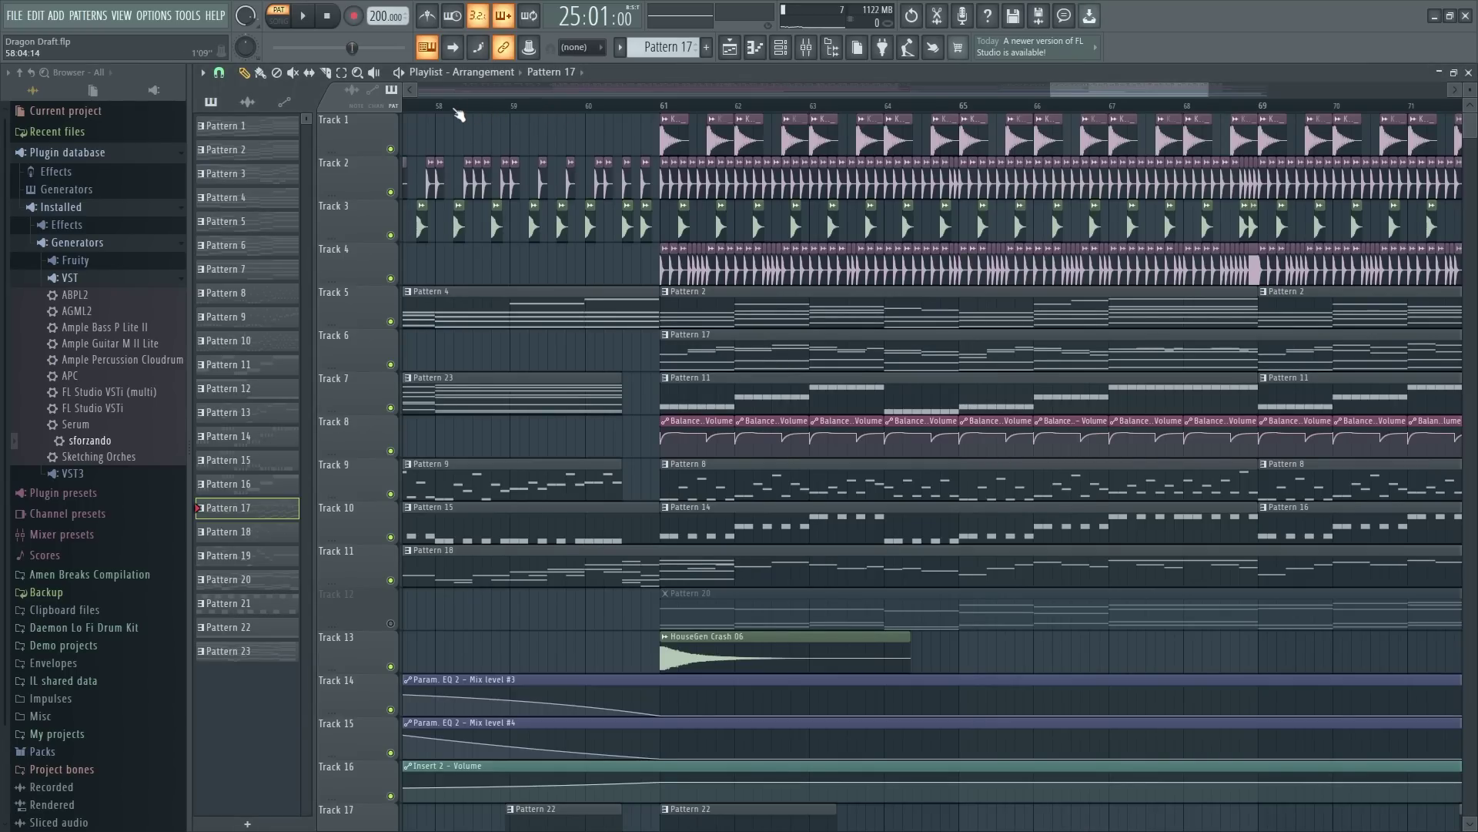
# Step: Play the section from bar 57 with Track 12 muted, and stop playback
pyautogui.scroll(-2, 430, 107)
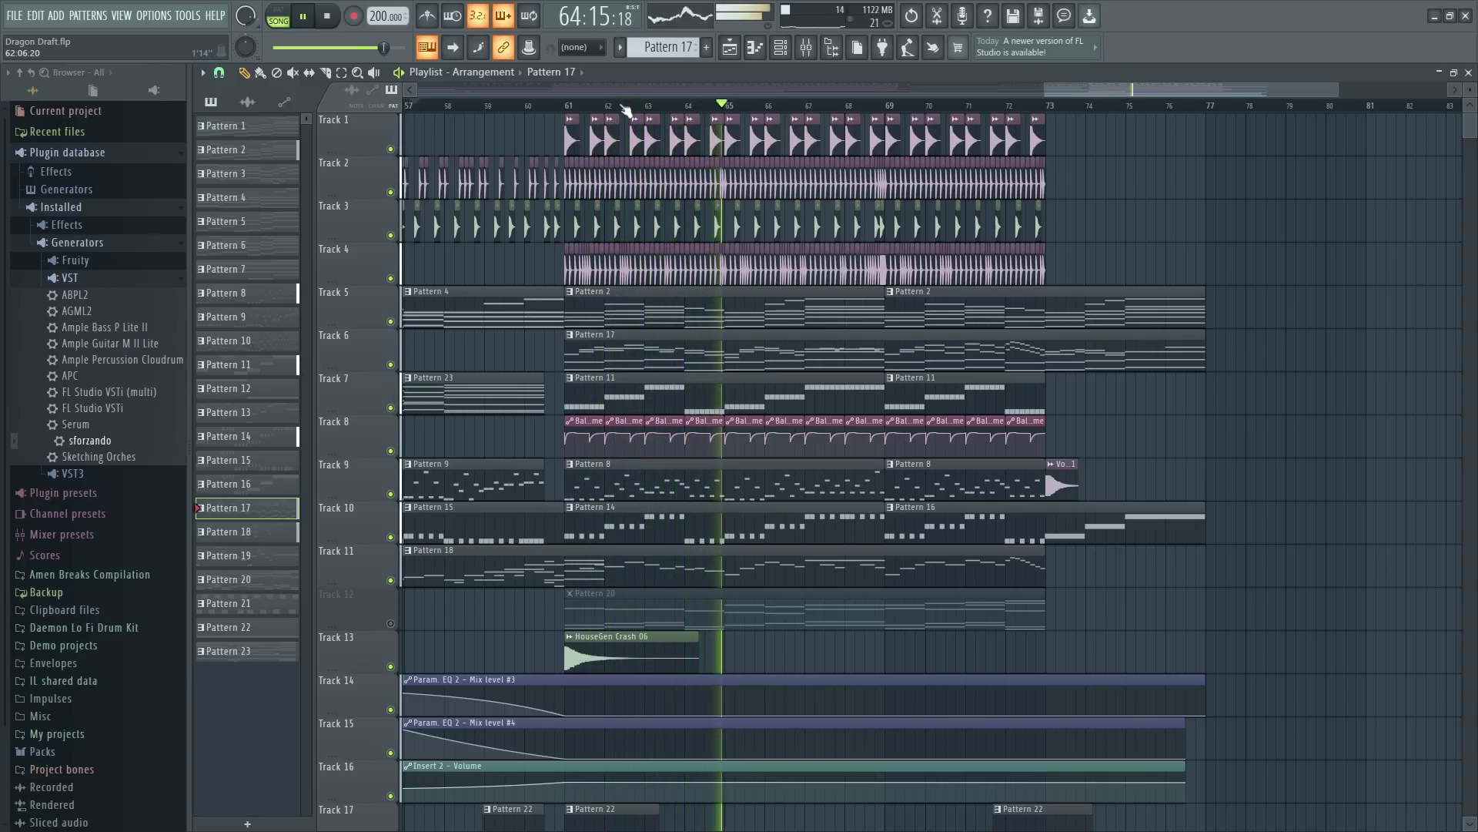
pyautogui.press('space')
pyautogui.scroll(3, 625, 110)
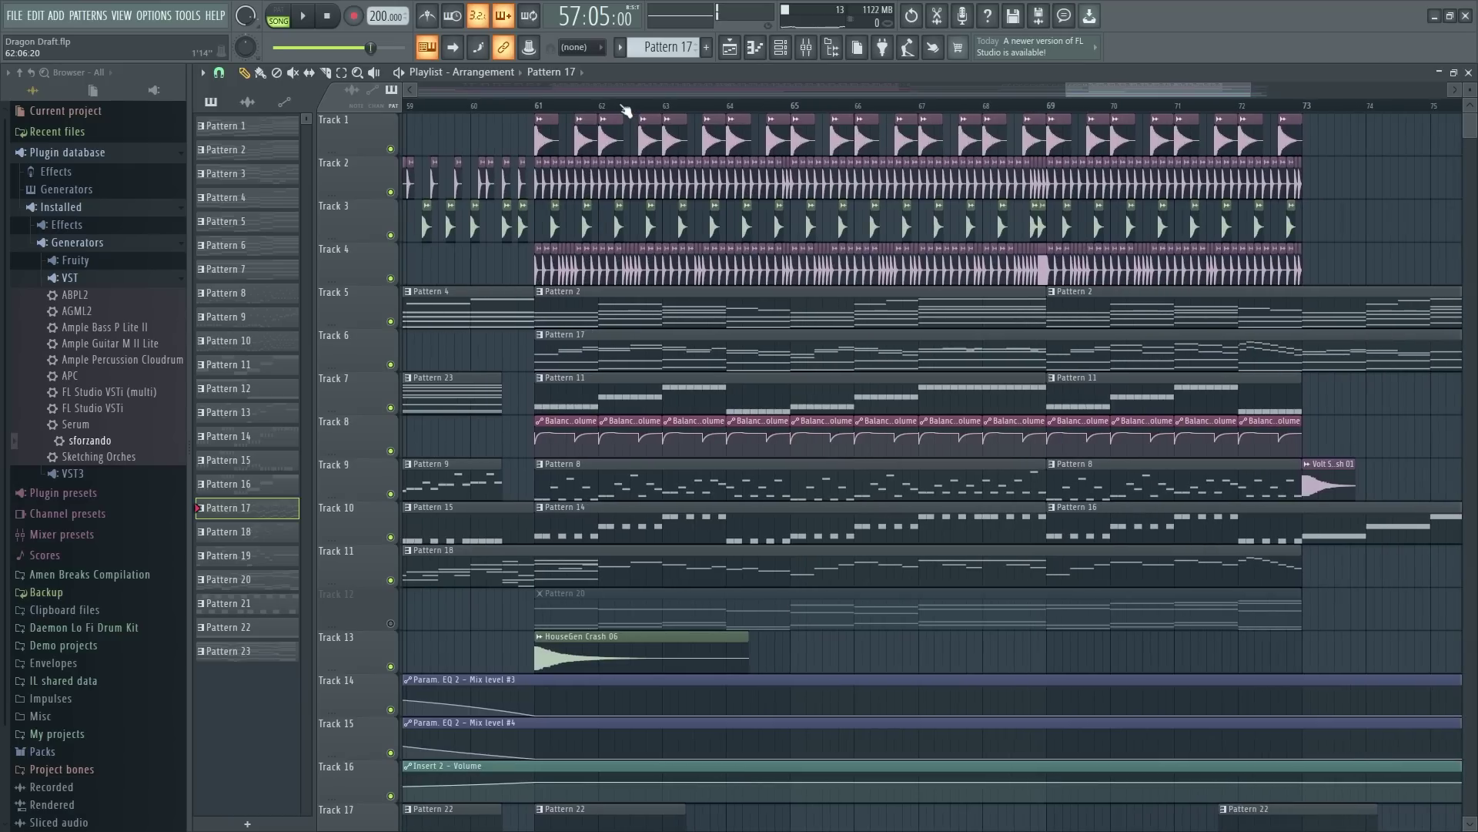
pyautogui.moveTo(1129, 91); pyautogui.dragTo(1112, 89)
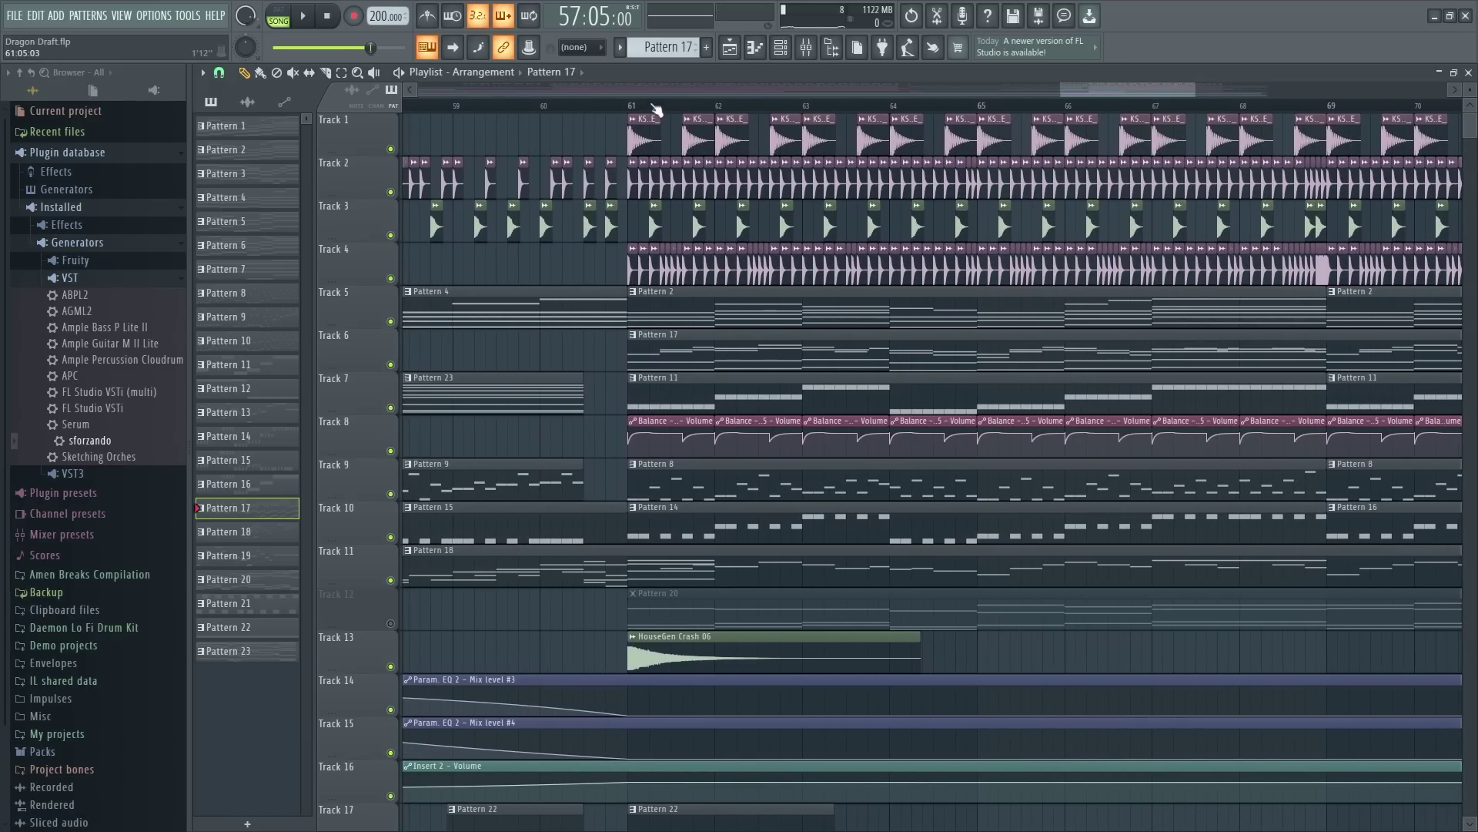
# Step: Solo Track 12 and open its Pattern 20 in the piano roll to examine the Choir Ahh chords
pyautogui.scroll(-5, 713, 248)
pyautogui.rightClick(390, 408)
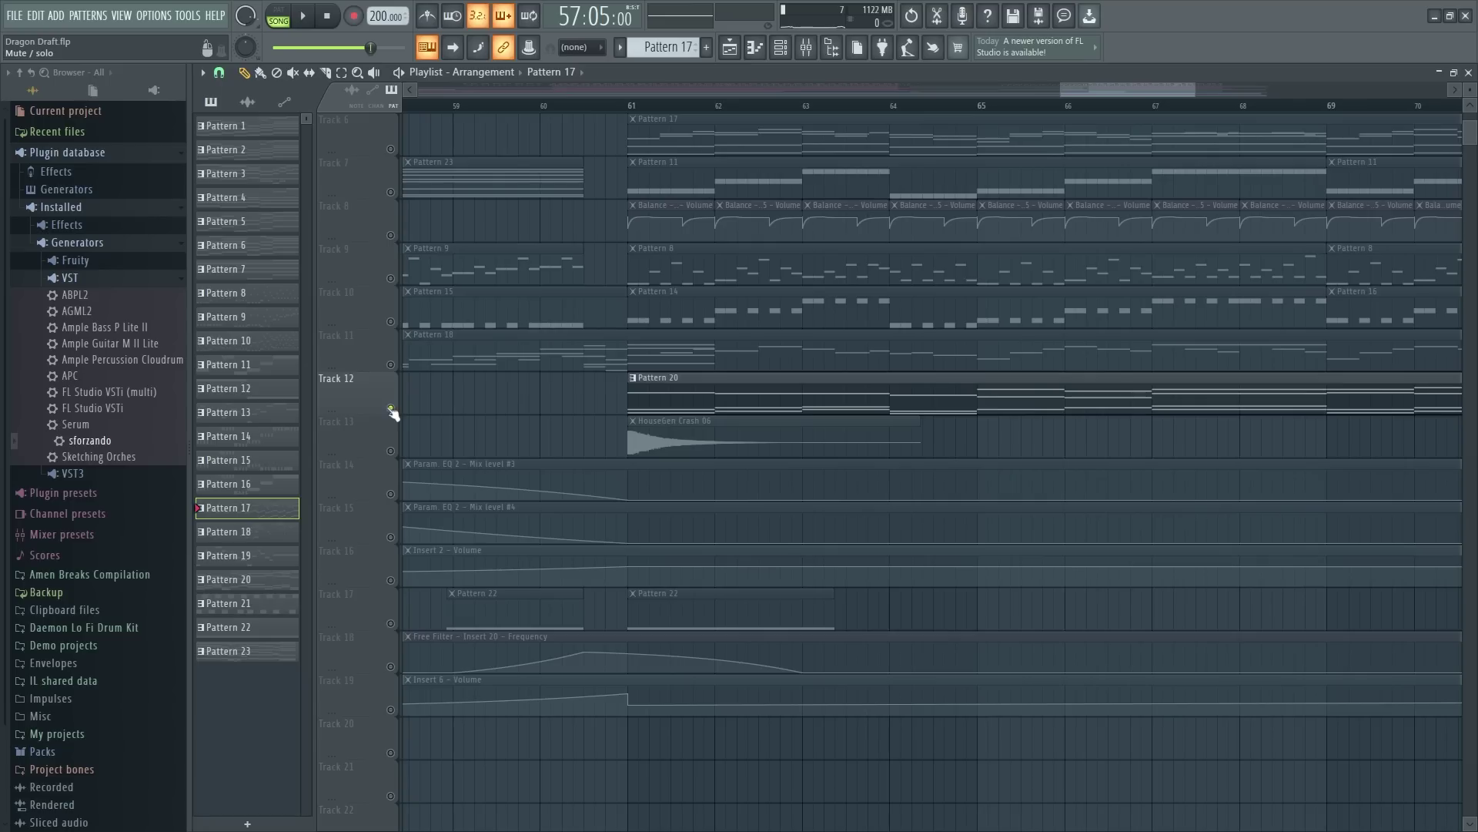
pyautogui.doubleClick(735, 389)
pyautogui.moveTo(389, 96); pyautogui.dragTo(150, 104)
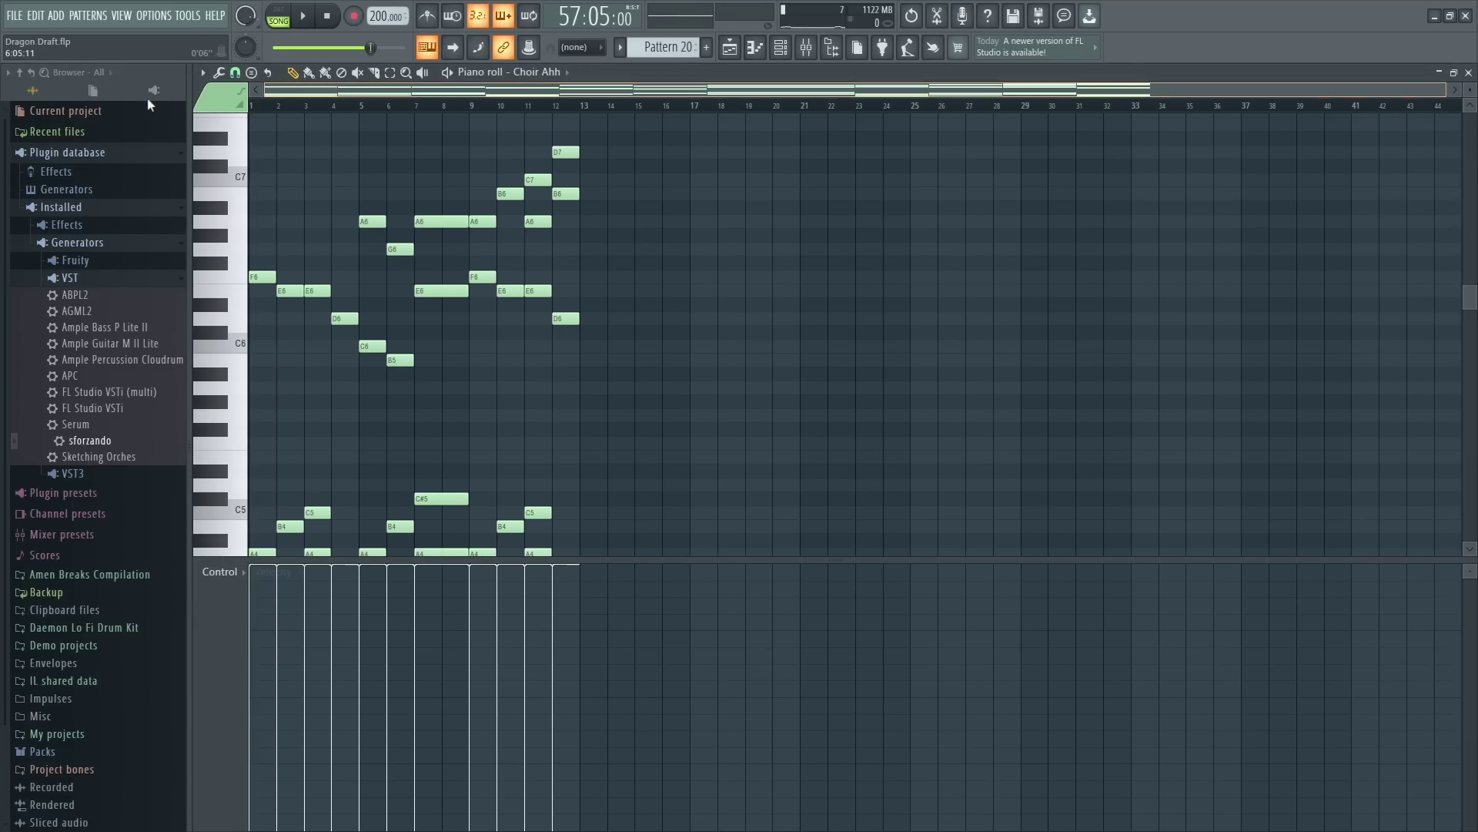
pyautogui.scroll(5, 359, 108)
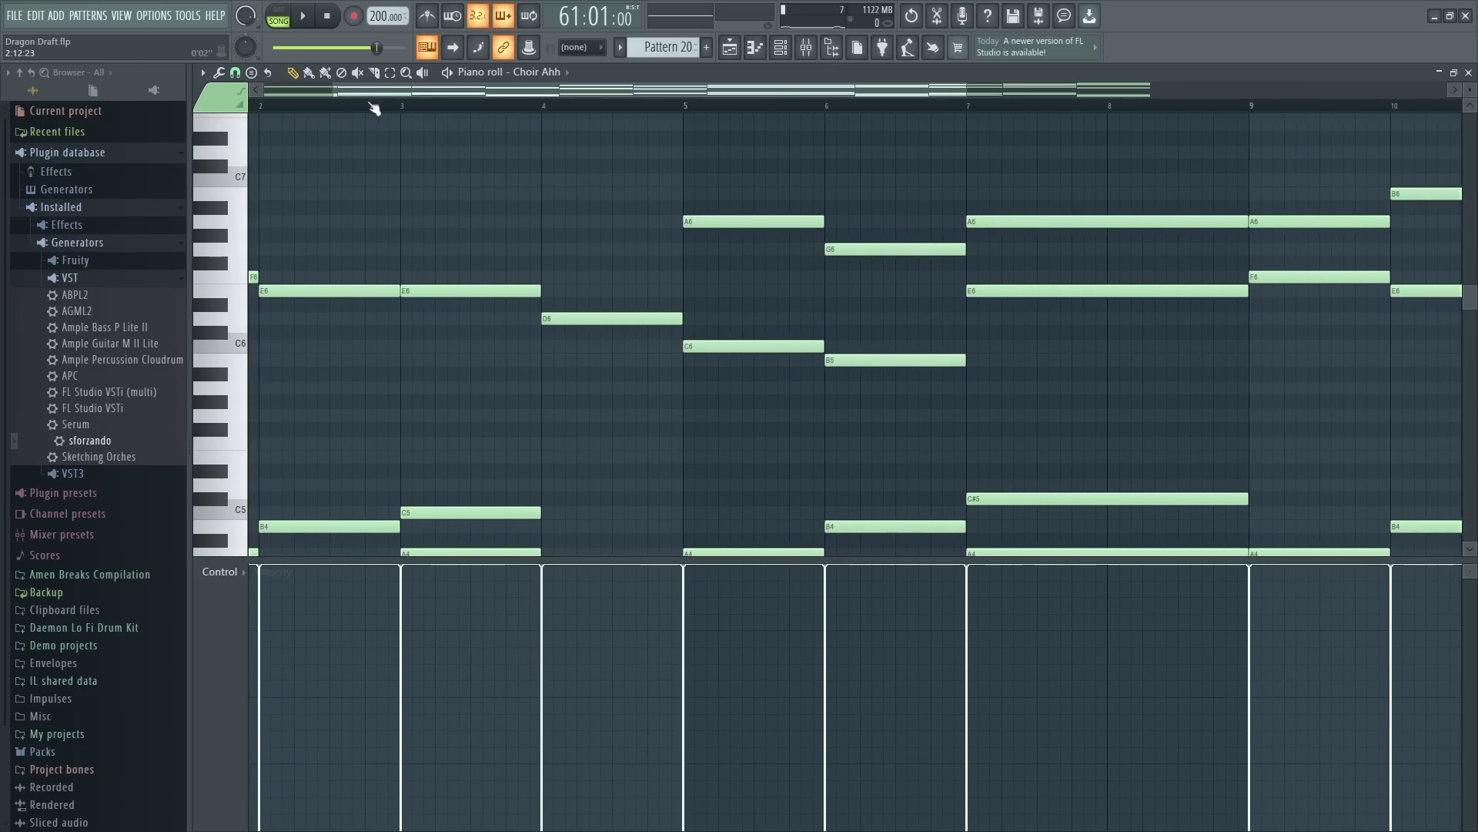
pyautogui.scroll(-1, 409, 100)
pyautogui.scroll(-4, 370, 198)
pyautogui.scroll(3, 369, 197)
pyautogui.scroll(-2, 366, 189)
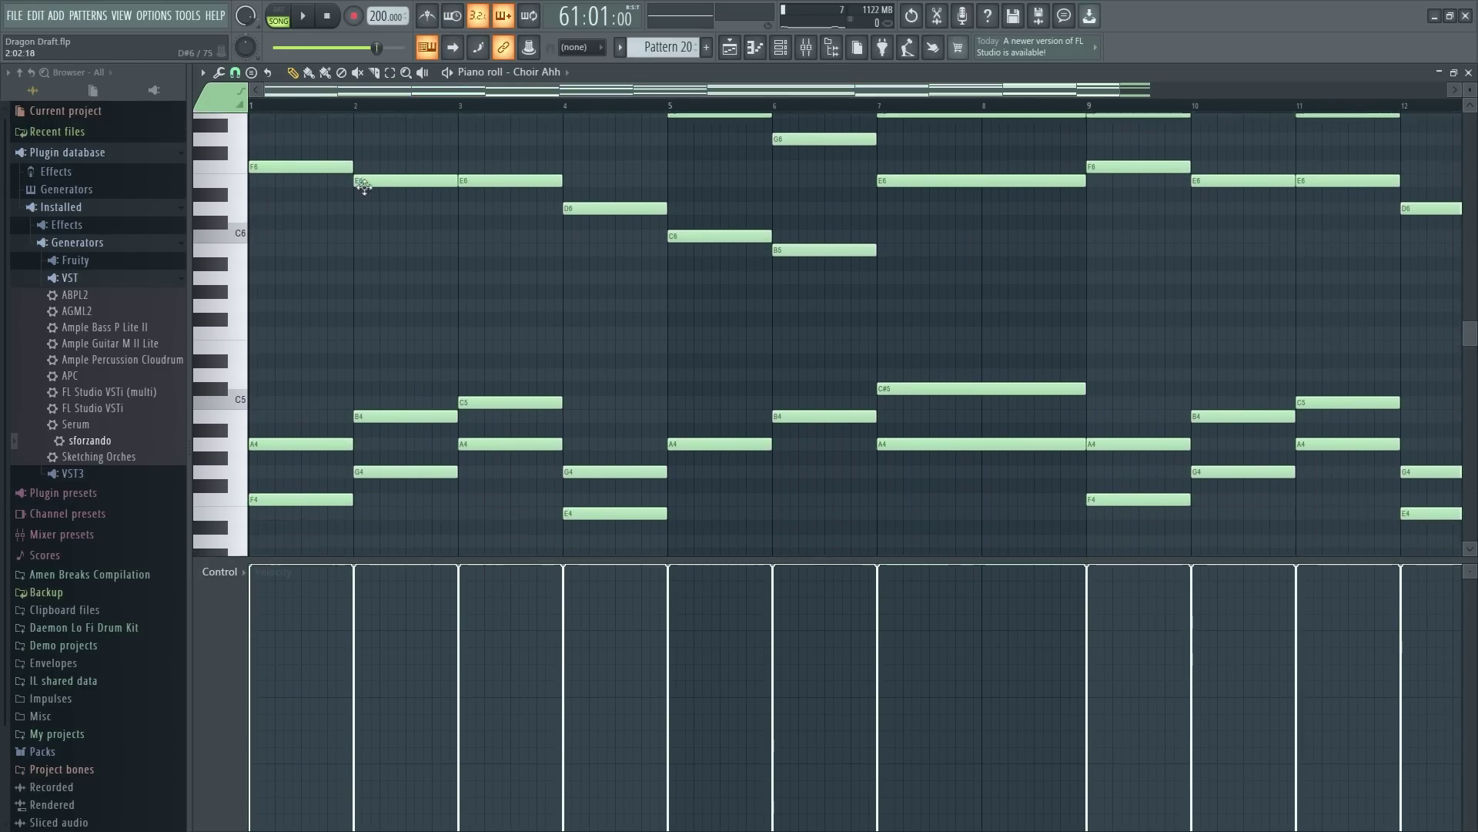
# Step: Play the Choir Ahh chords of Pattern 20 from bar 1 into bar 11, stop and close the piano roll
pyautogui.press('space')
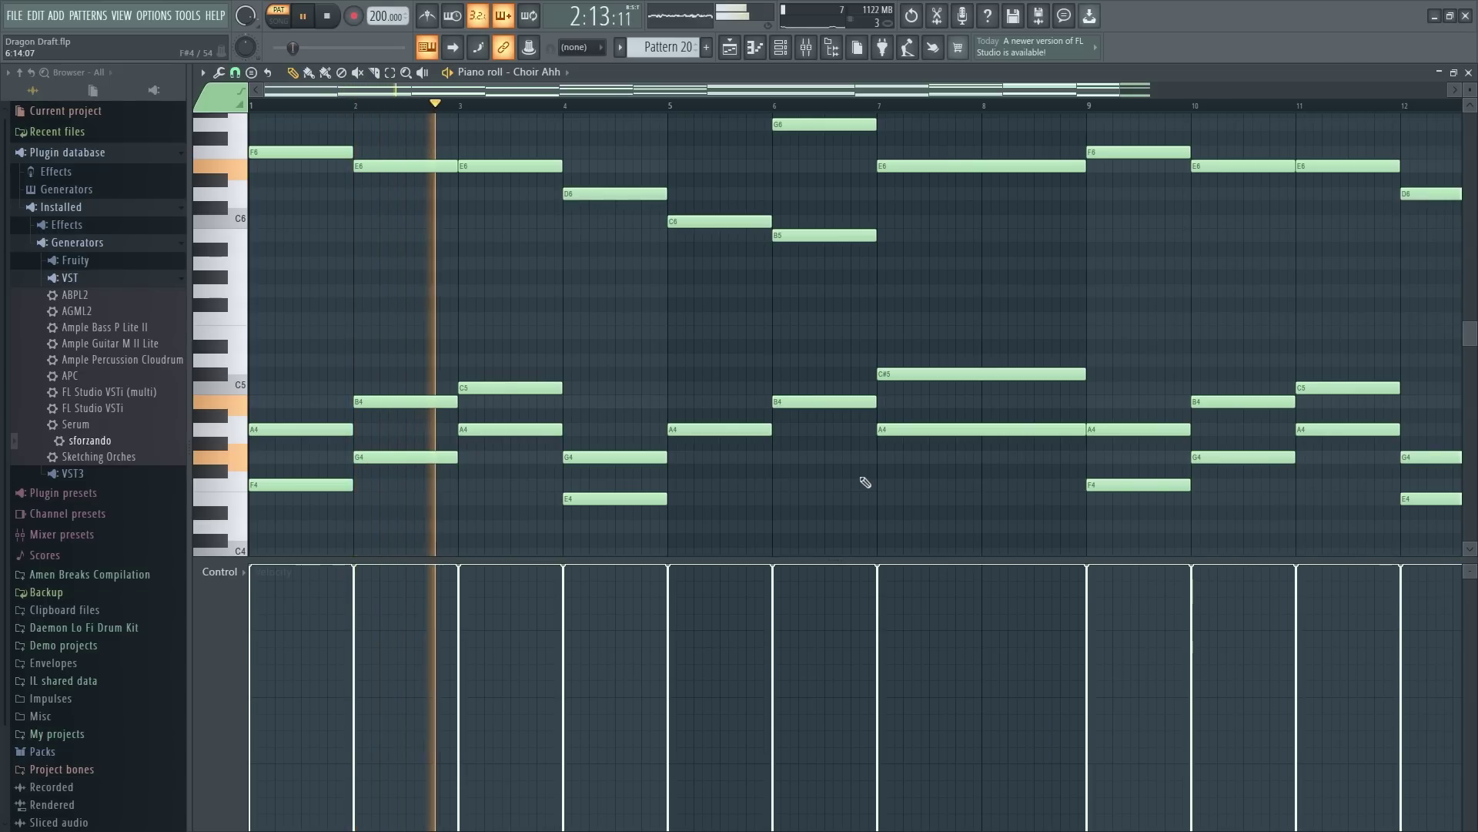
pyautogui.press('space')
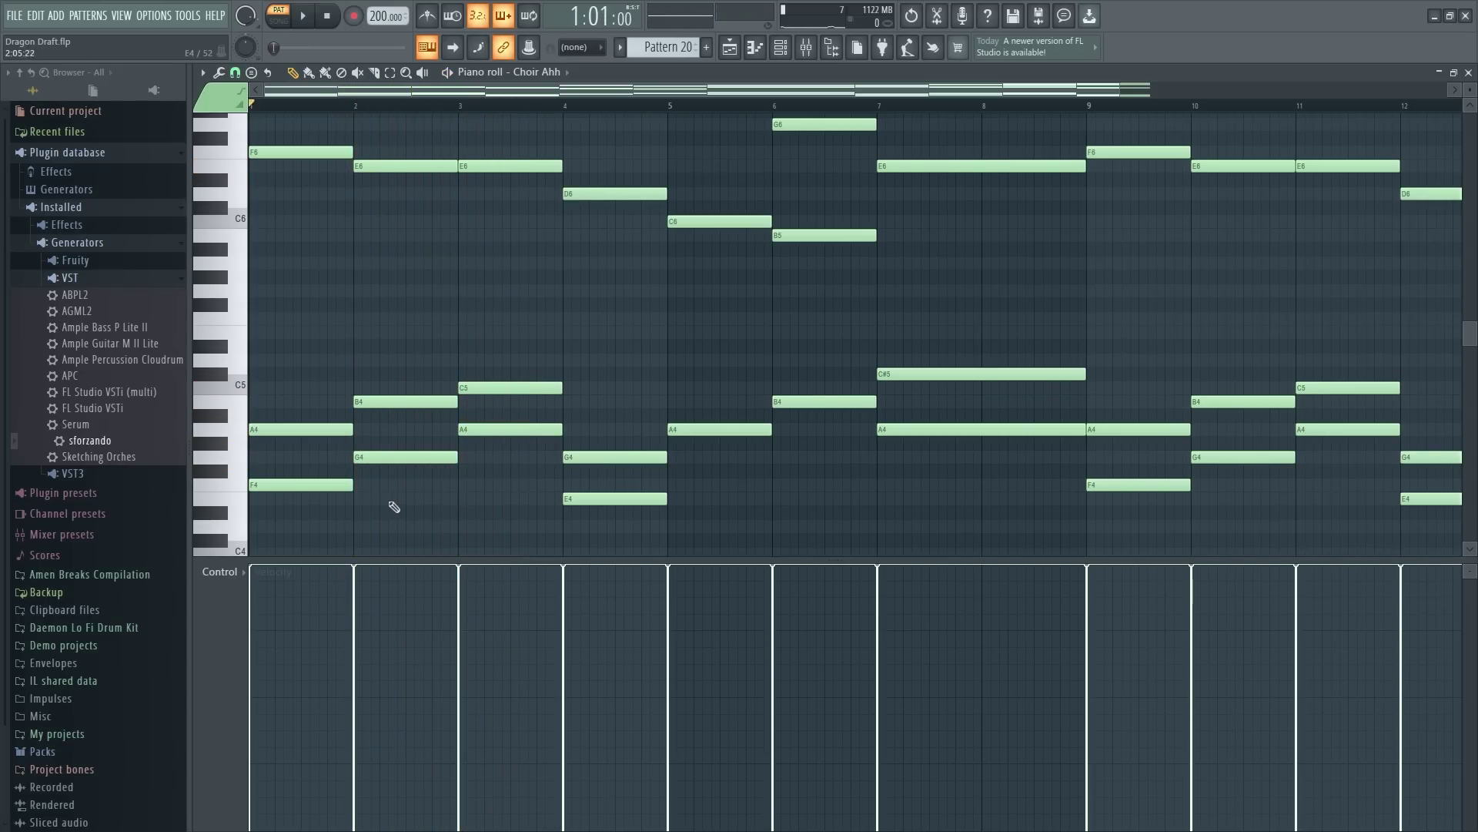
pyautogui.press('space')
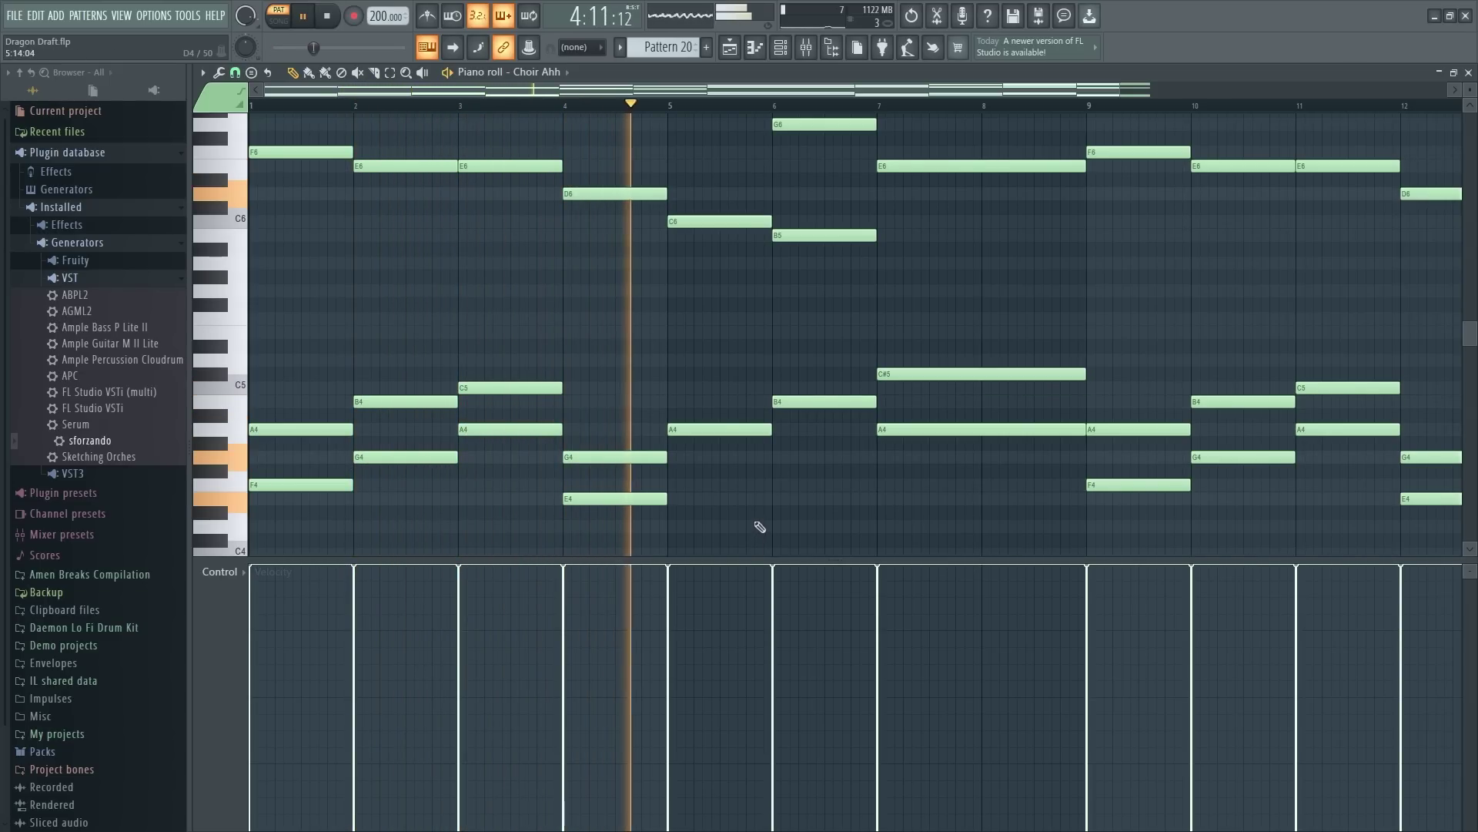
pyautogui.scroll(3, 963, 509)
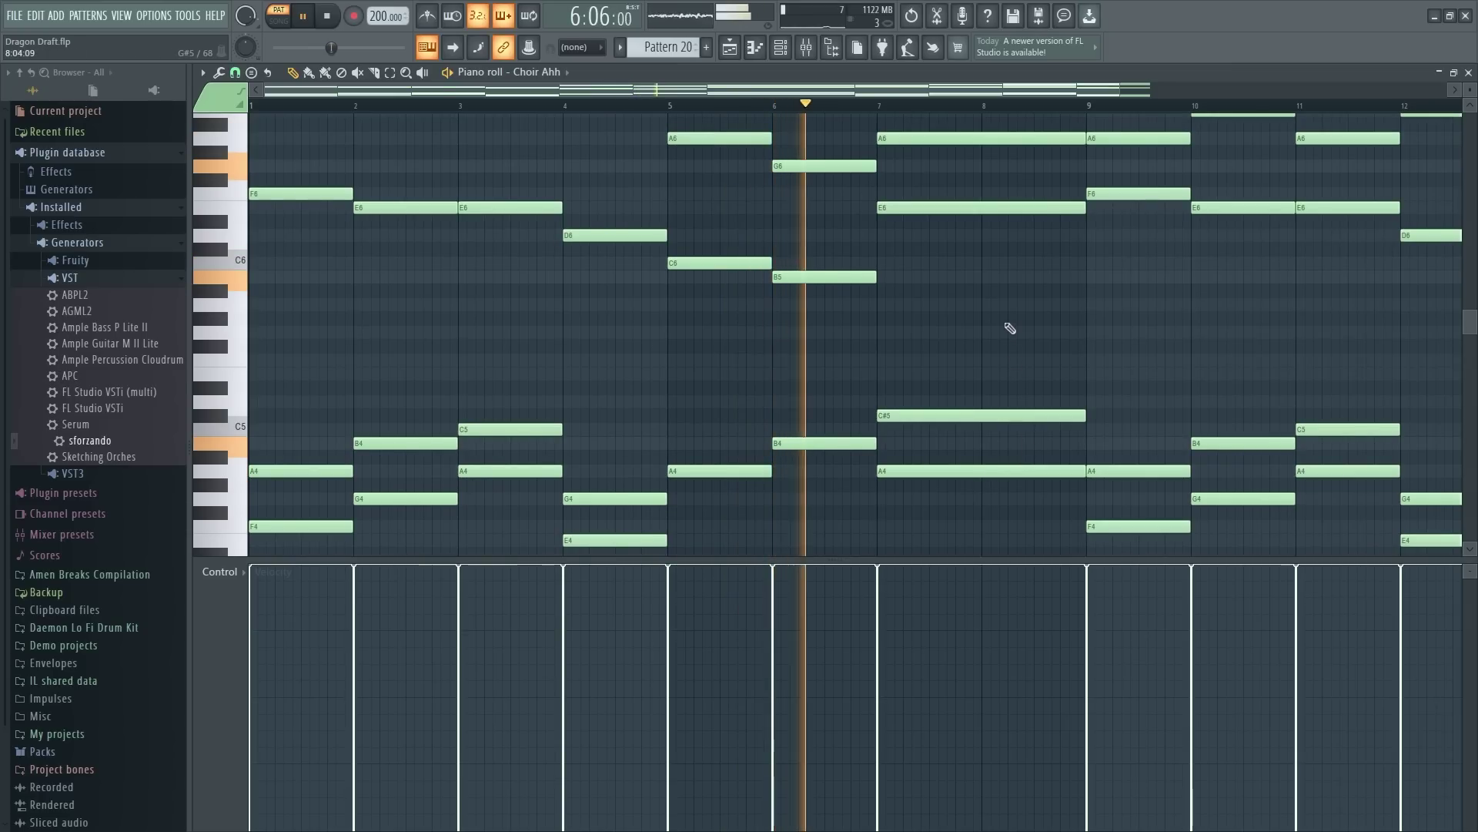
pyautogui.moveTo(687, 96); pyautogui.dragTo(1096, 114)
pyautogui.scroll(3, 1024, 271)
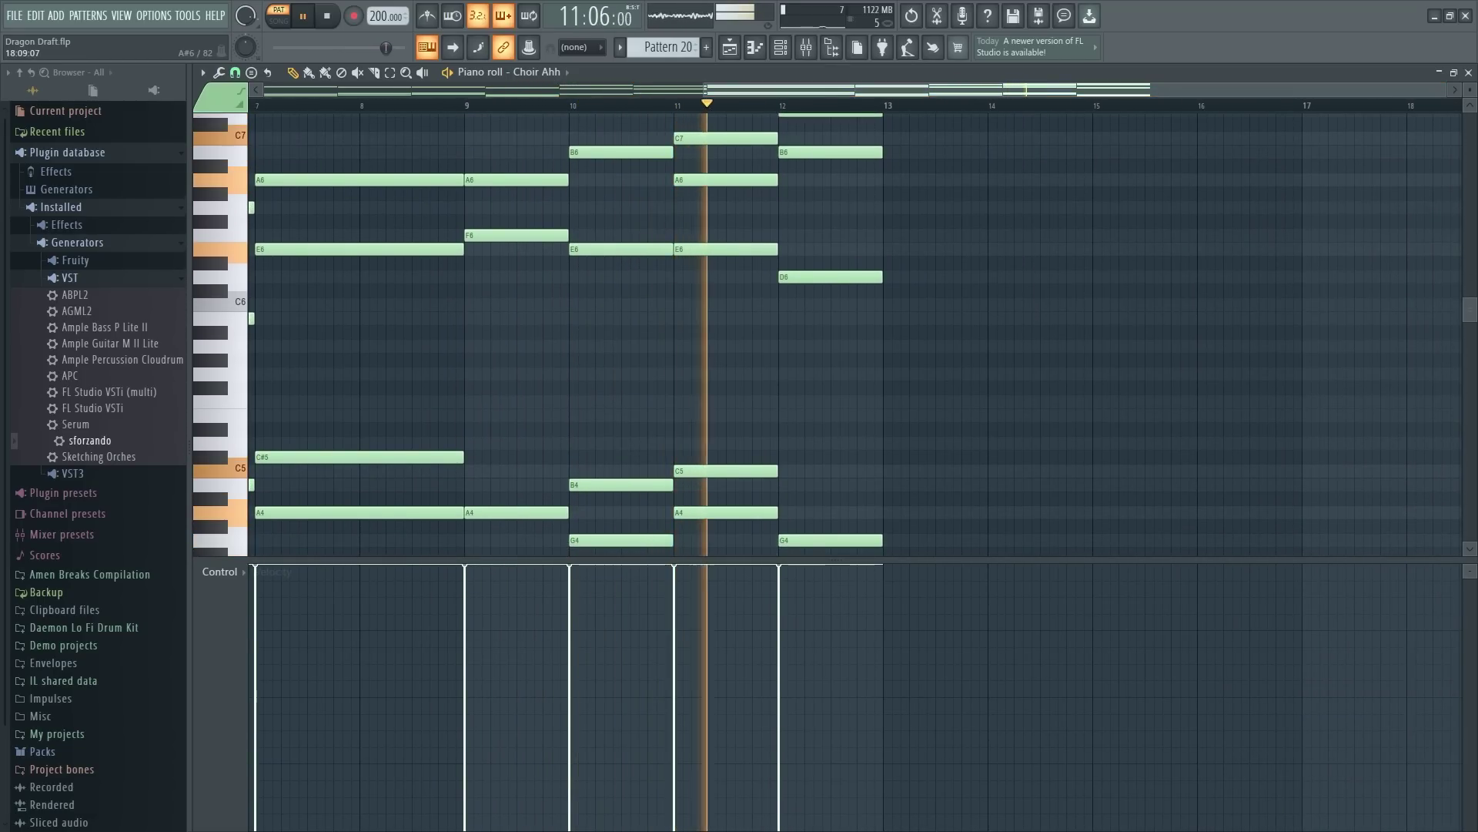
pyautogui.press('space')
pyautogui.click(1468, 72)
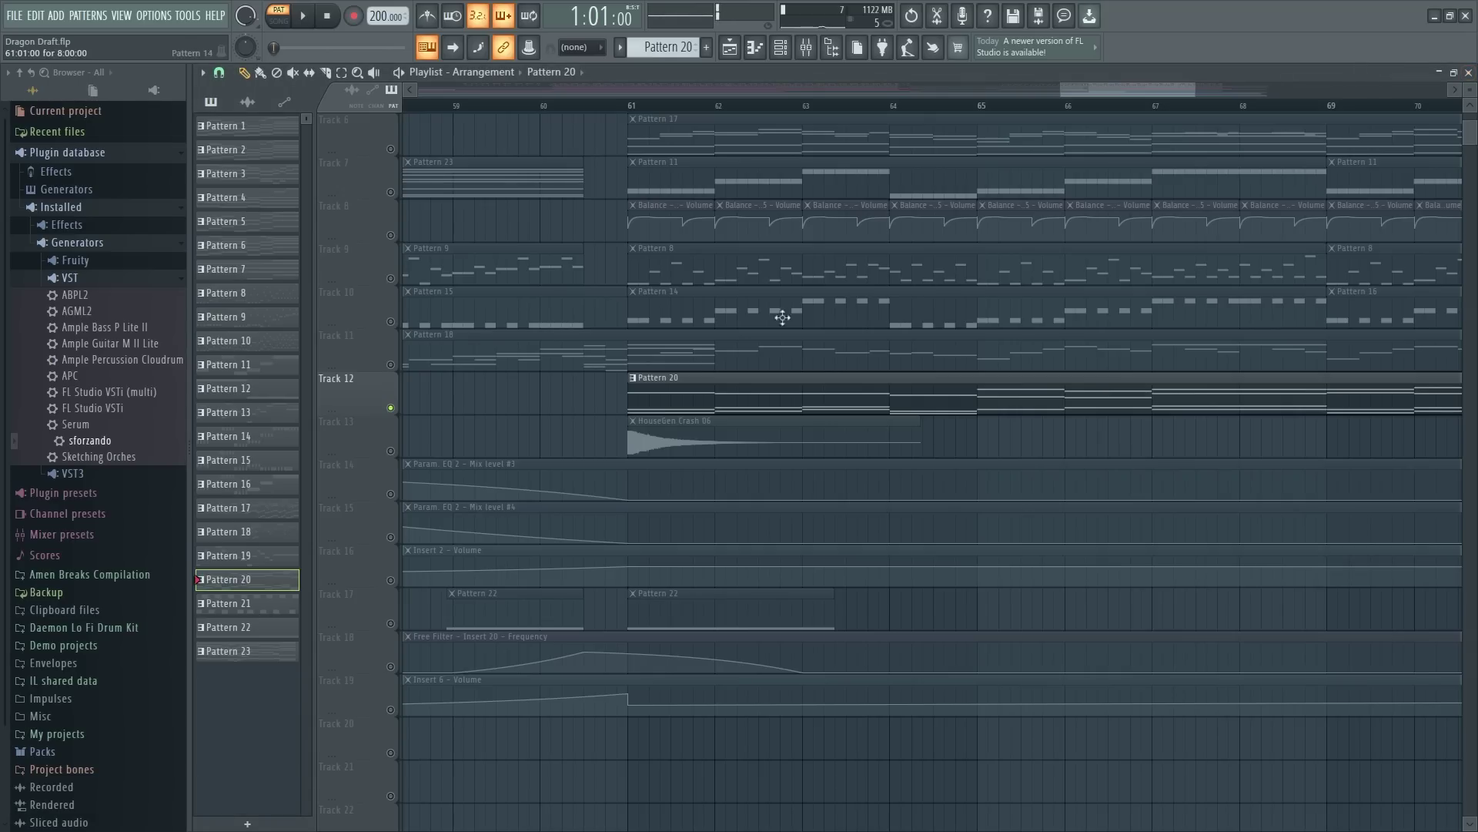
# Step: Reactivate all tracks alongside Track 12, play the full arrangement from bar 58, and stop playback
pyautogui.rightClick(390, 408)
pyautogui.scroll(-3, 494, 125)
pyautogui.press('l')
pyautogui.press('space')
pyautogui.scroll(3, 1171, 416)
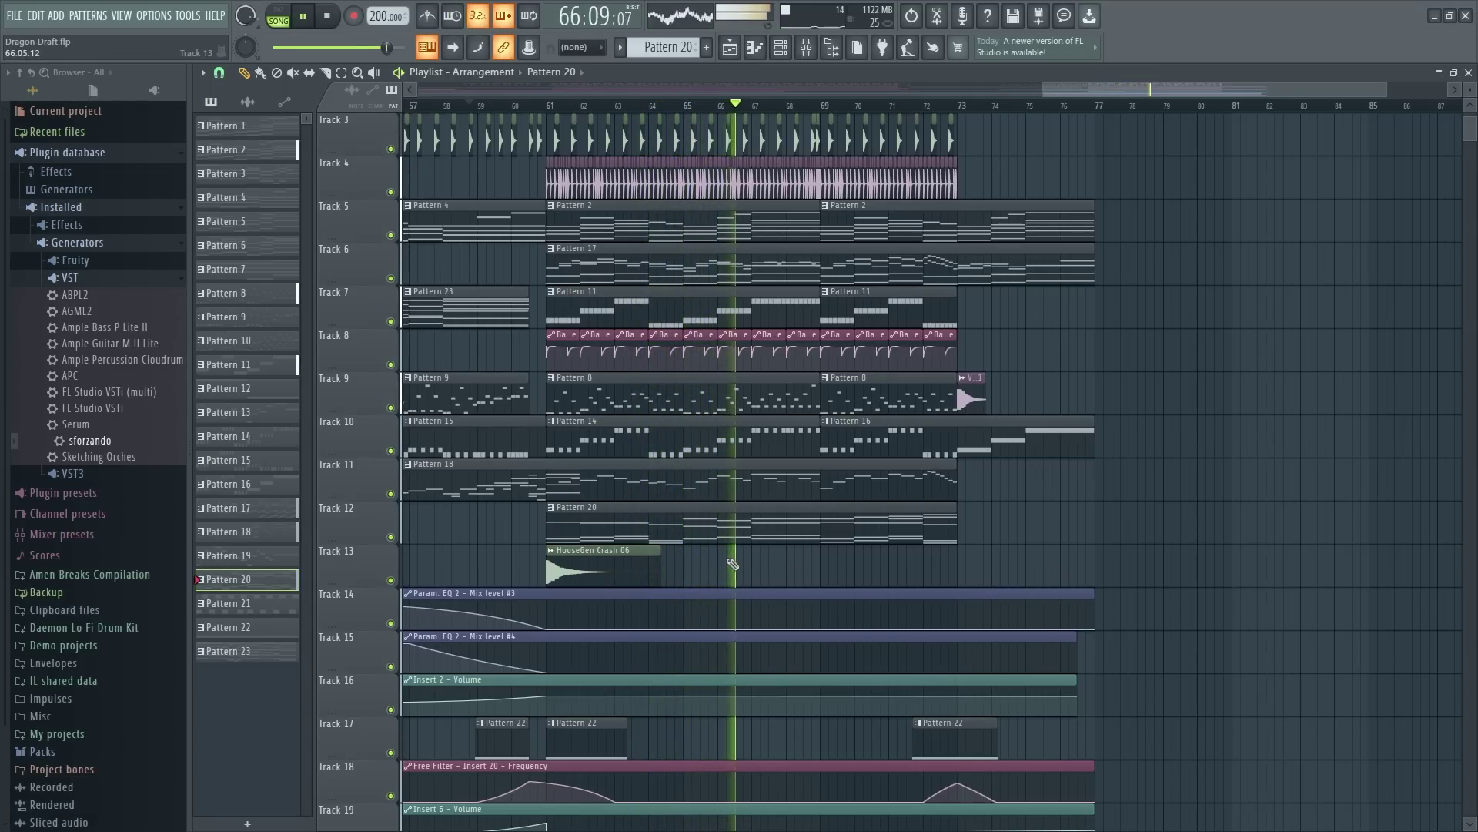
pyautogui.press('space')
# Step: Set the song position to bar 61 and review the complete final section of the arrangement
pyautogui.scroll(2, 1073, 556)
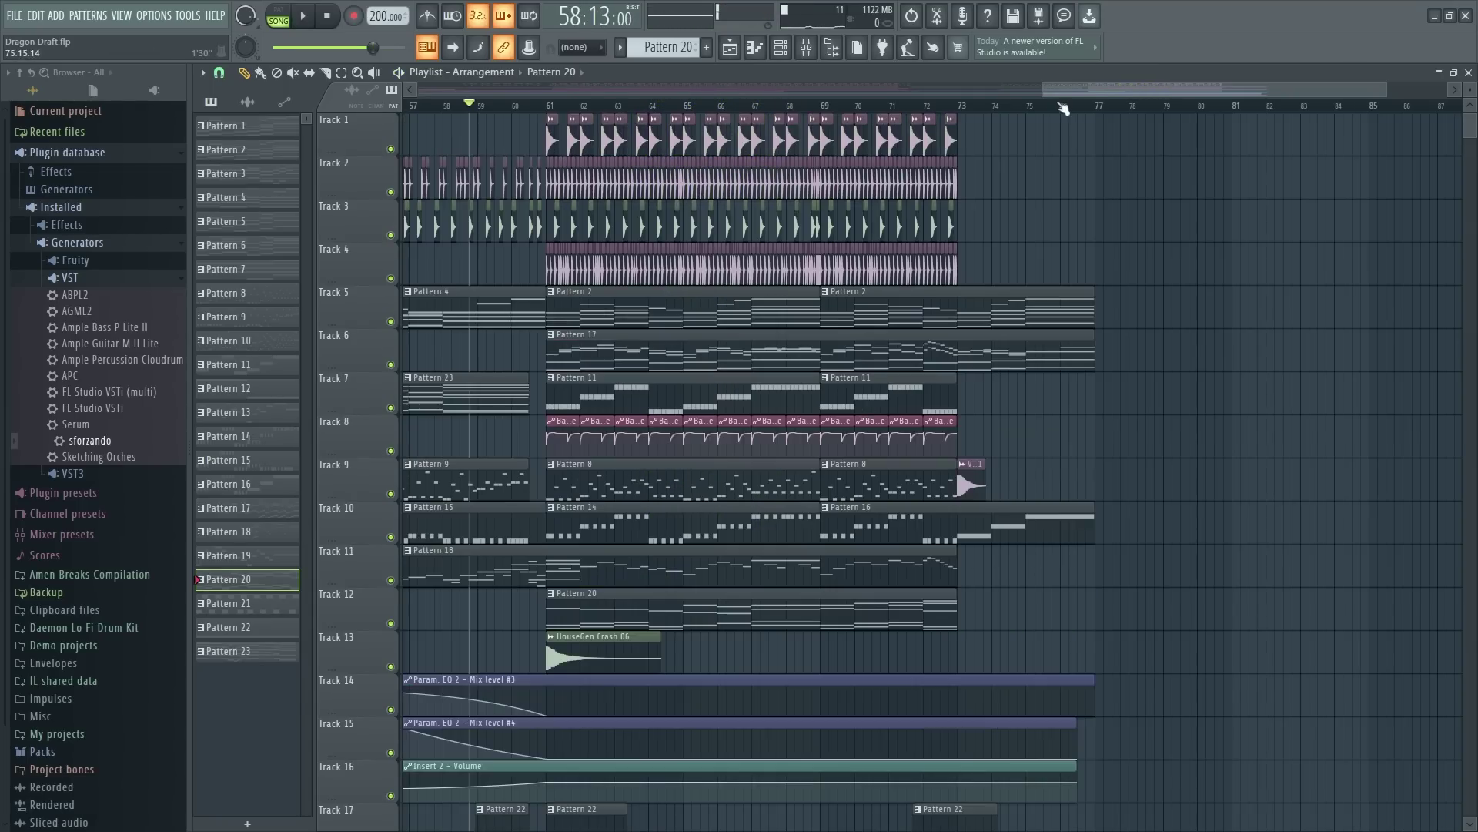
pyautogui.scroll(3, 1063, 106)
pyautogui.scroll(-3, 974, 106)
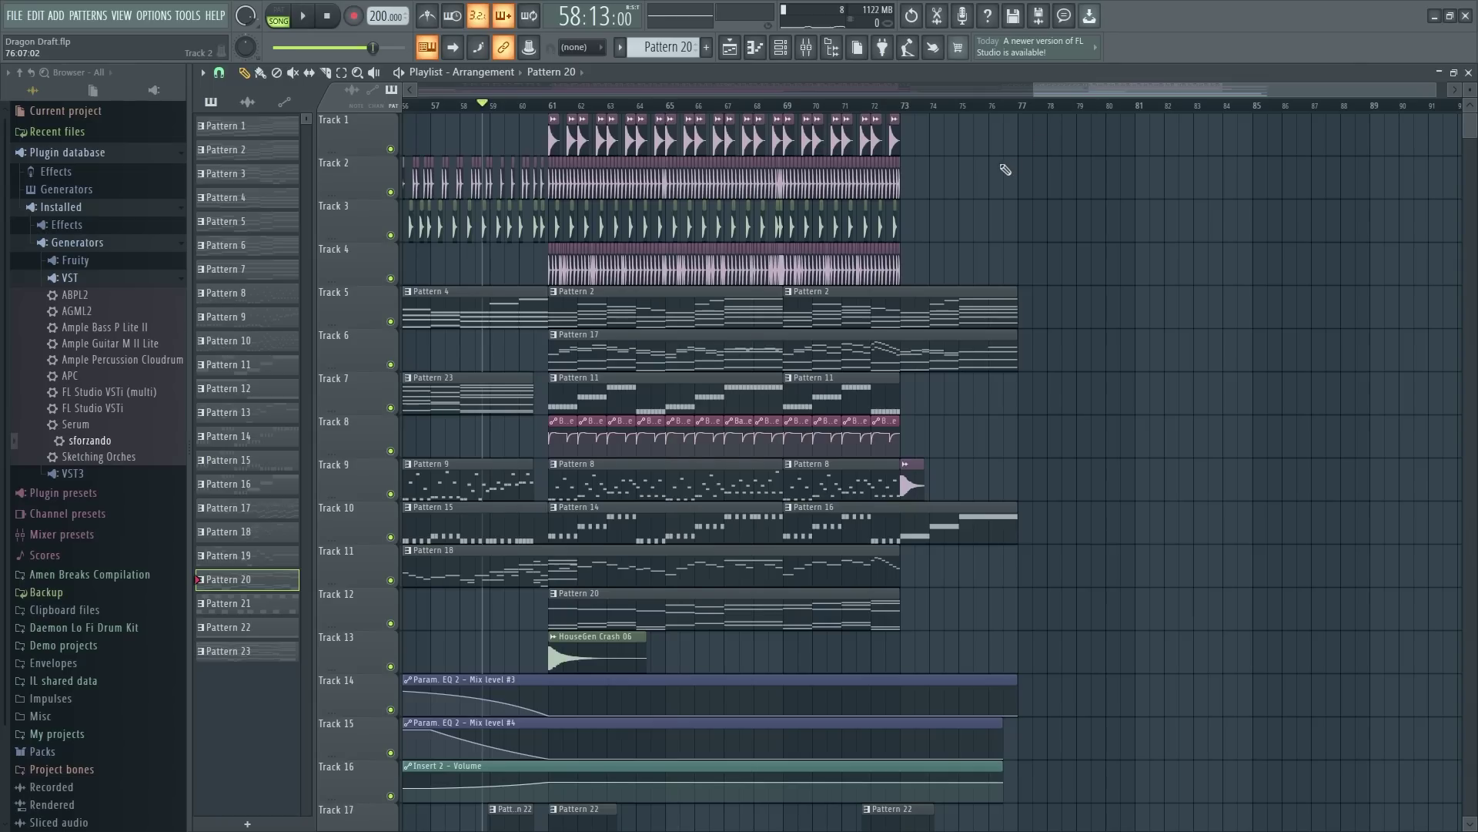
pyautogui.moveTo(1079, 91); pyautogui.dragTo(1014, 85)
pyautogui.press('space')
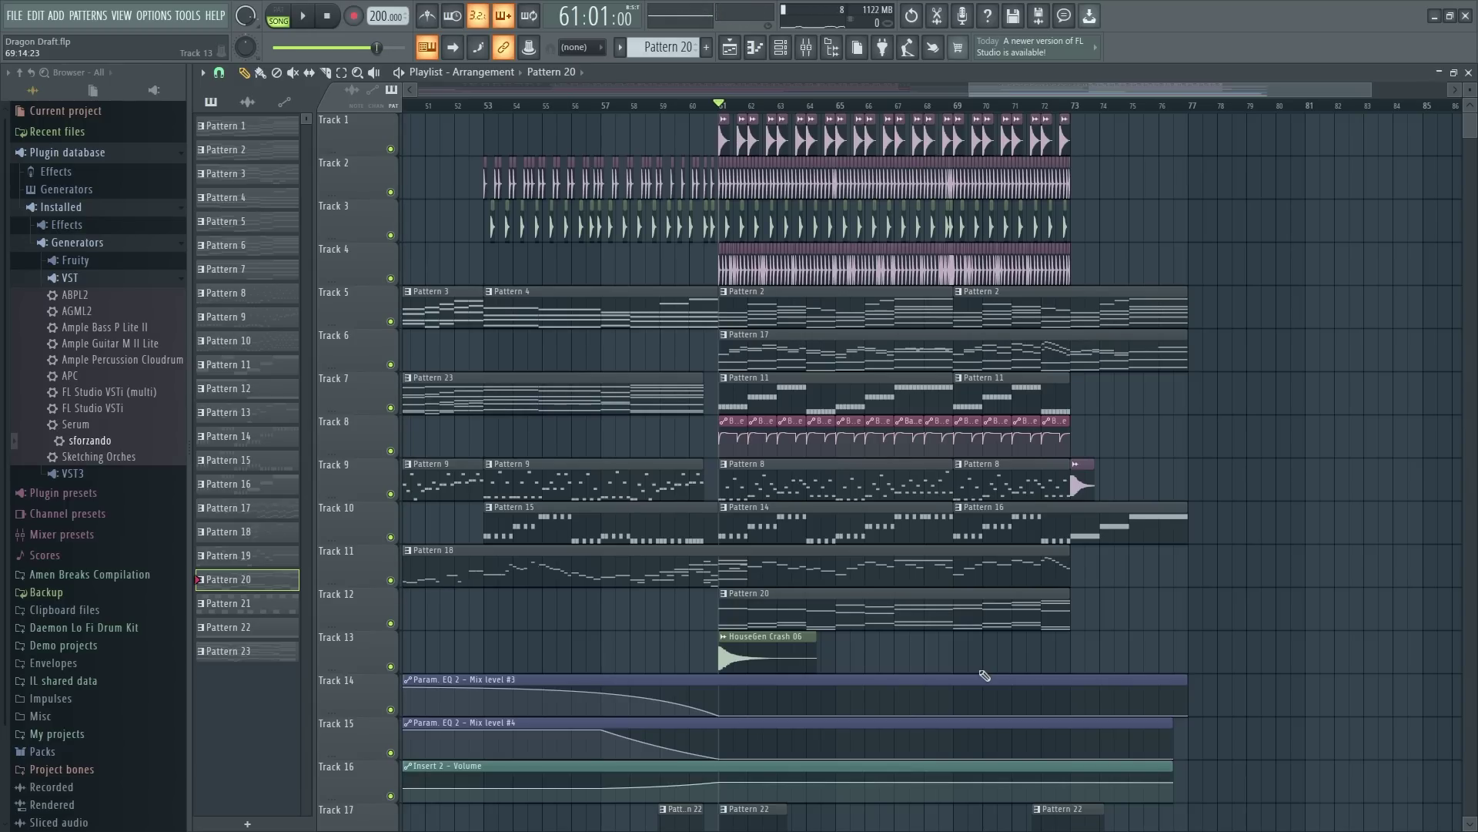
pyautogui.scroll(4, 1145, 112)
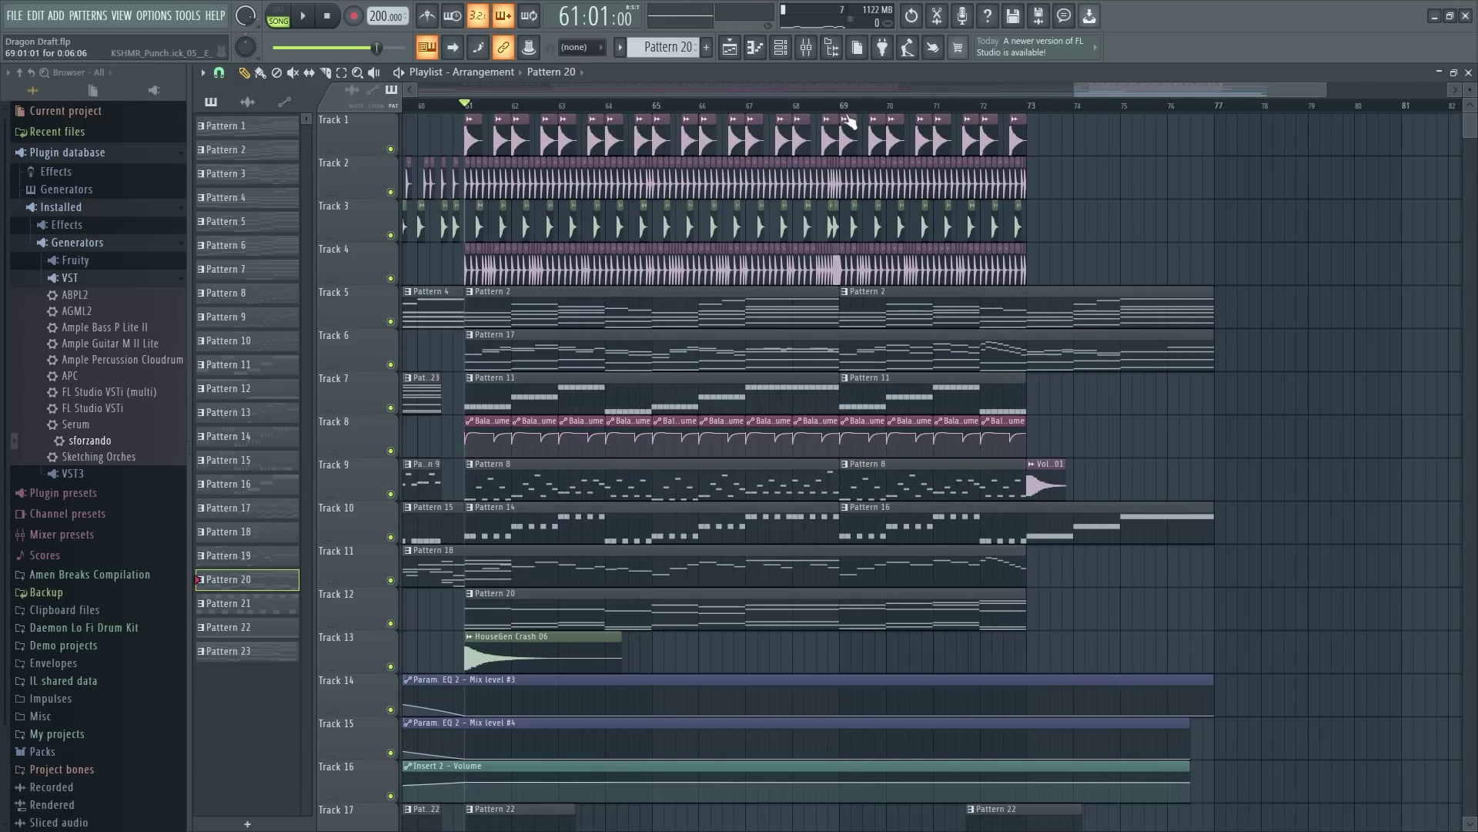
# Step: Examine the arrangement's outro after bar 73 across the tracks, placing the song position in bar 72
pyautogui.scroll(-10, 844, 114)
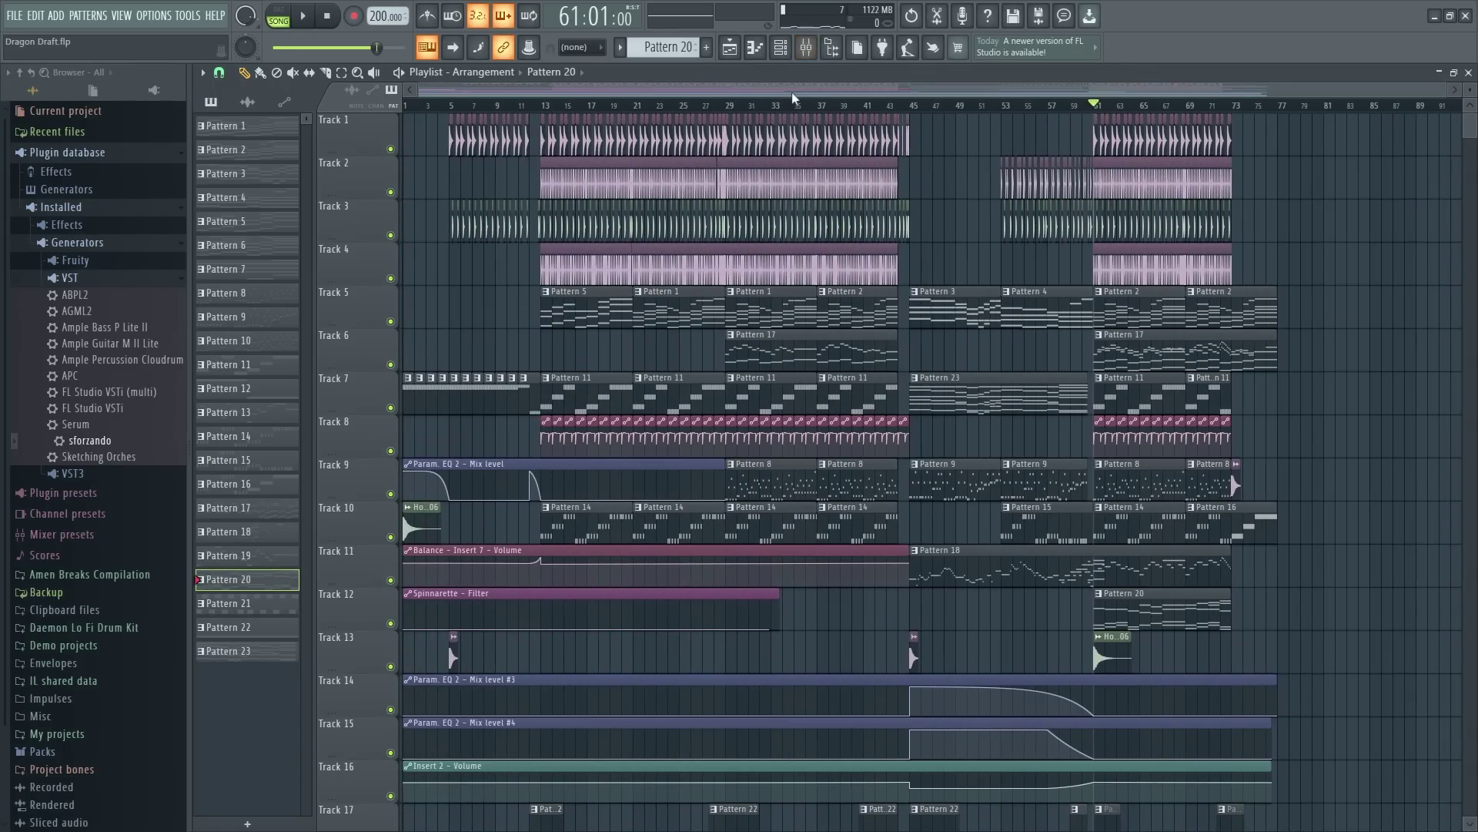
pyautogui.moveTo(791, 91); pyautogui.dragTo(932, 106)
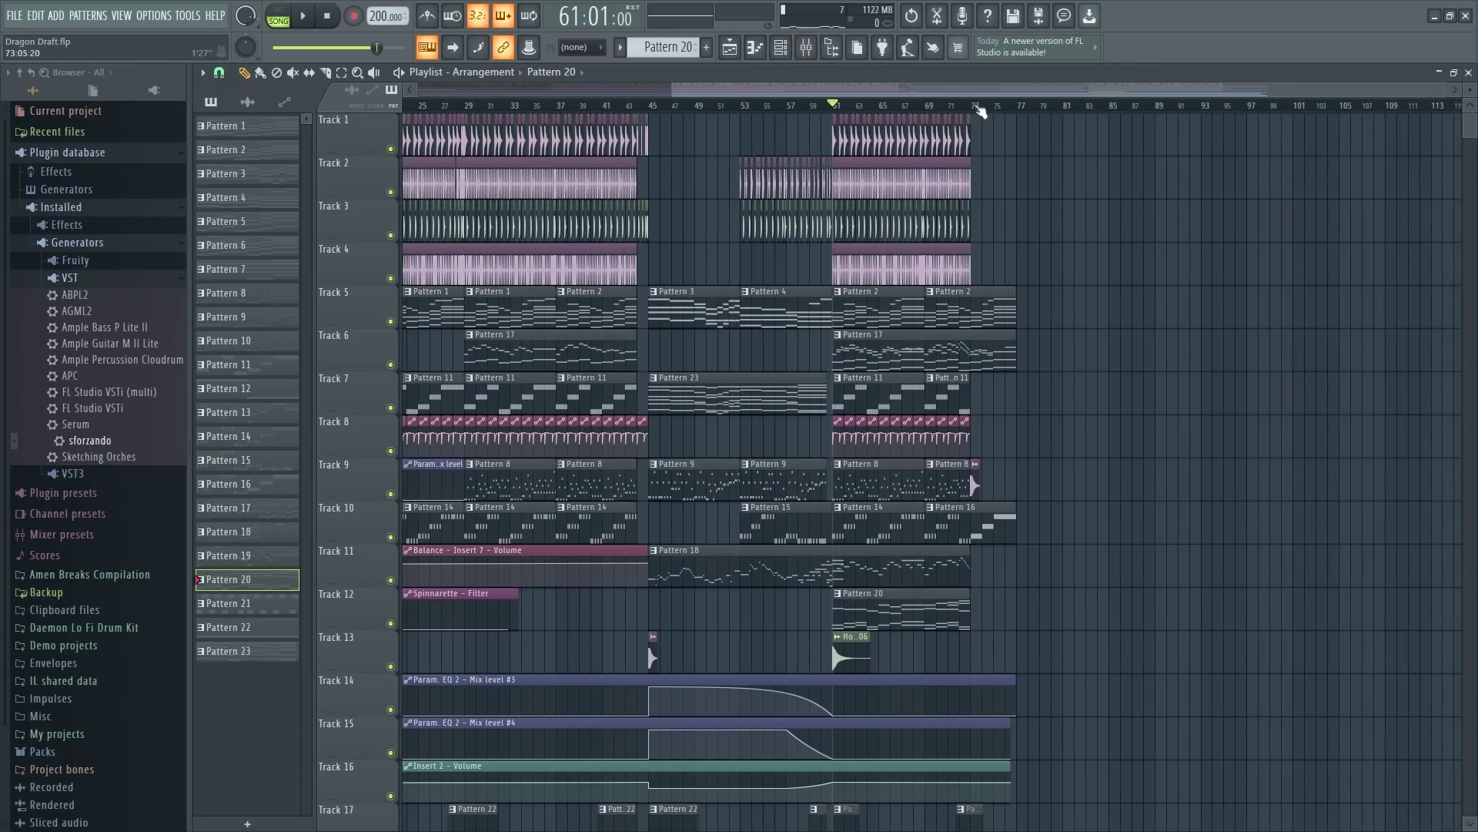
pyautogui.scroll(6, 982, 112)
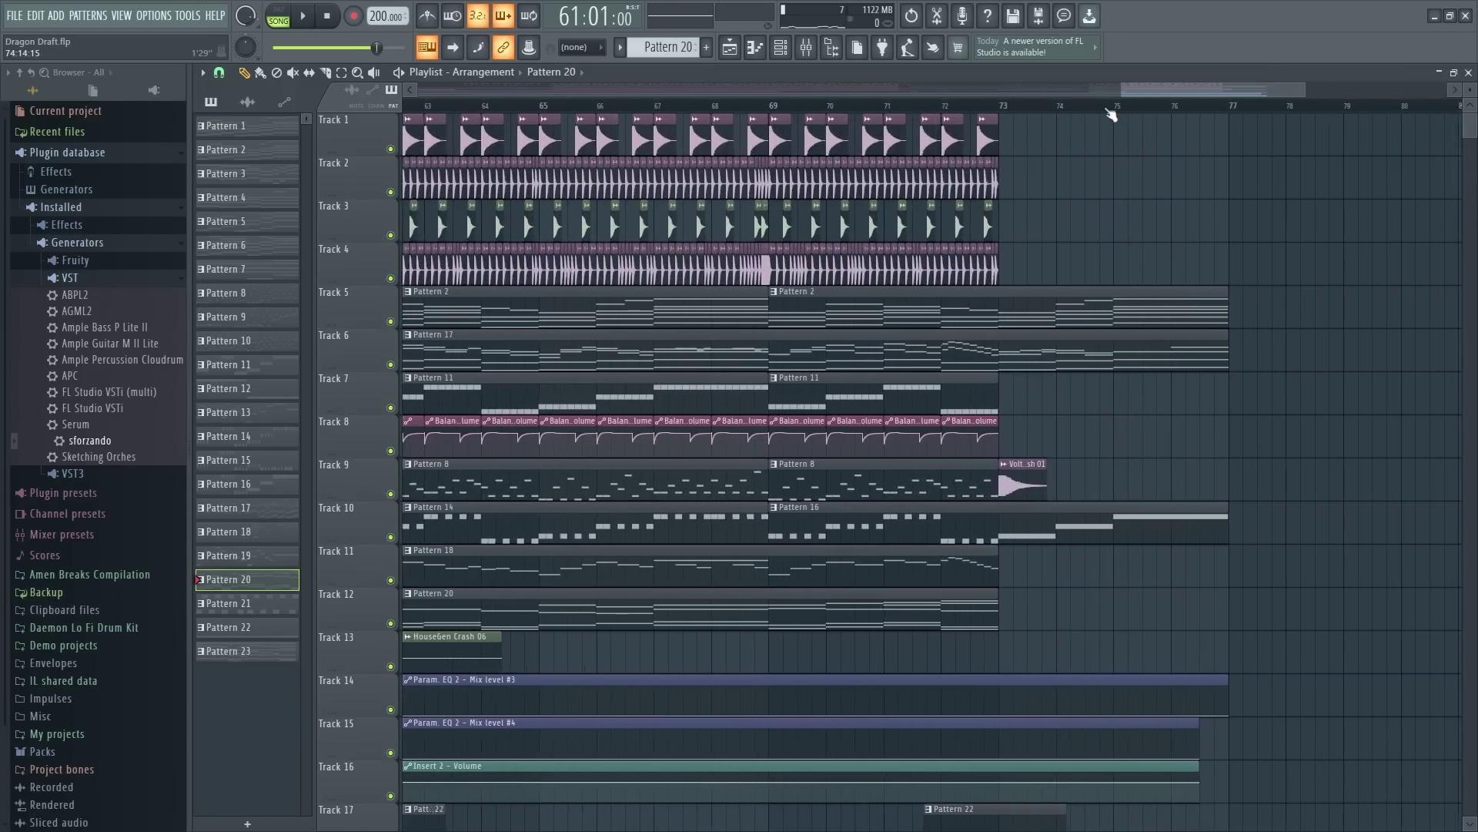
pyautogui.scroll(1, 1111, 113)
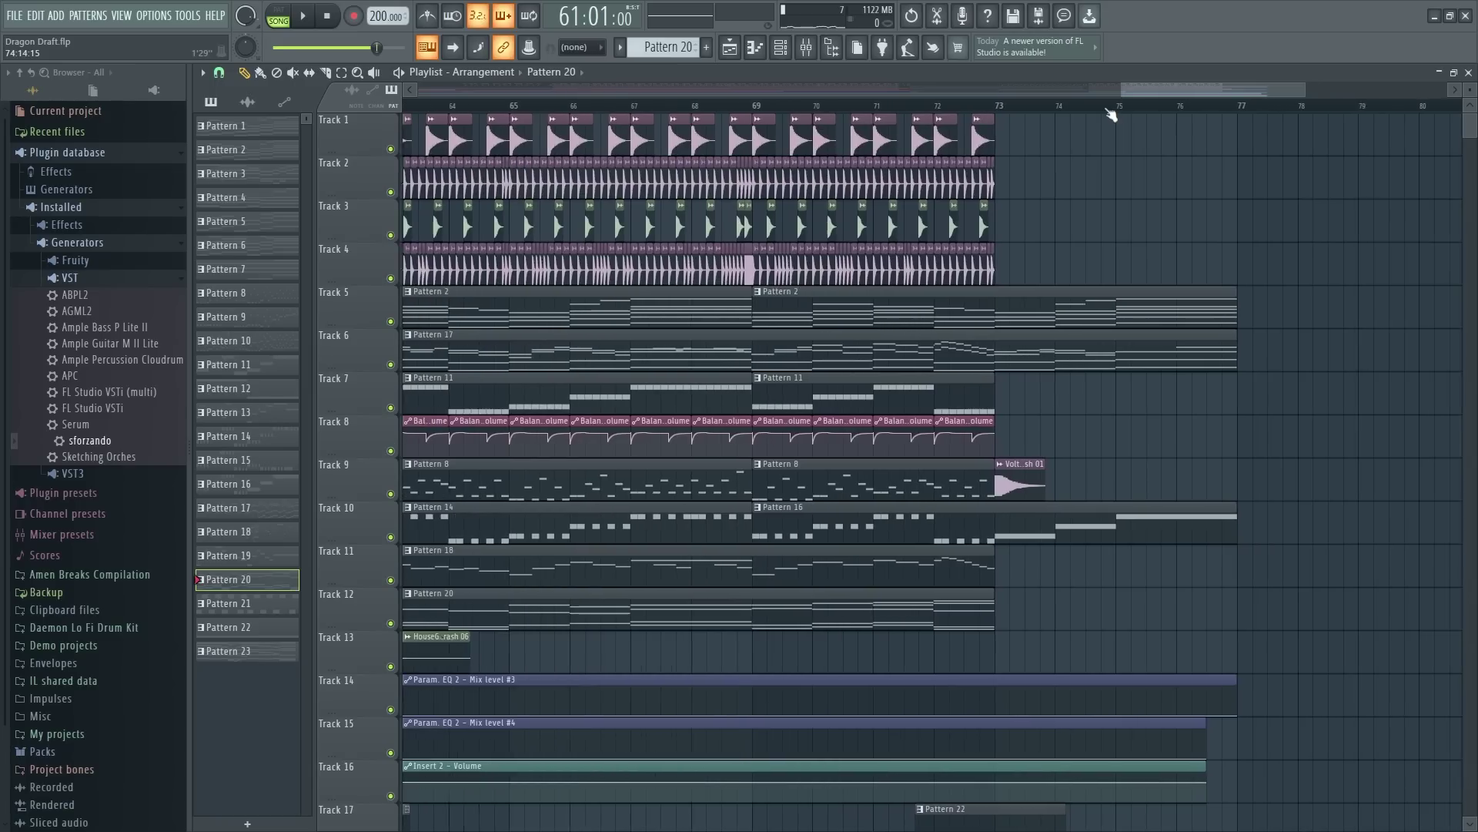
pyautogui.scroll(2, 1111, 114)
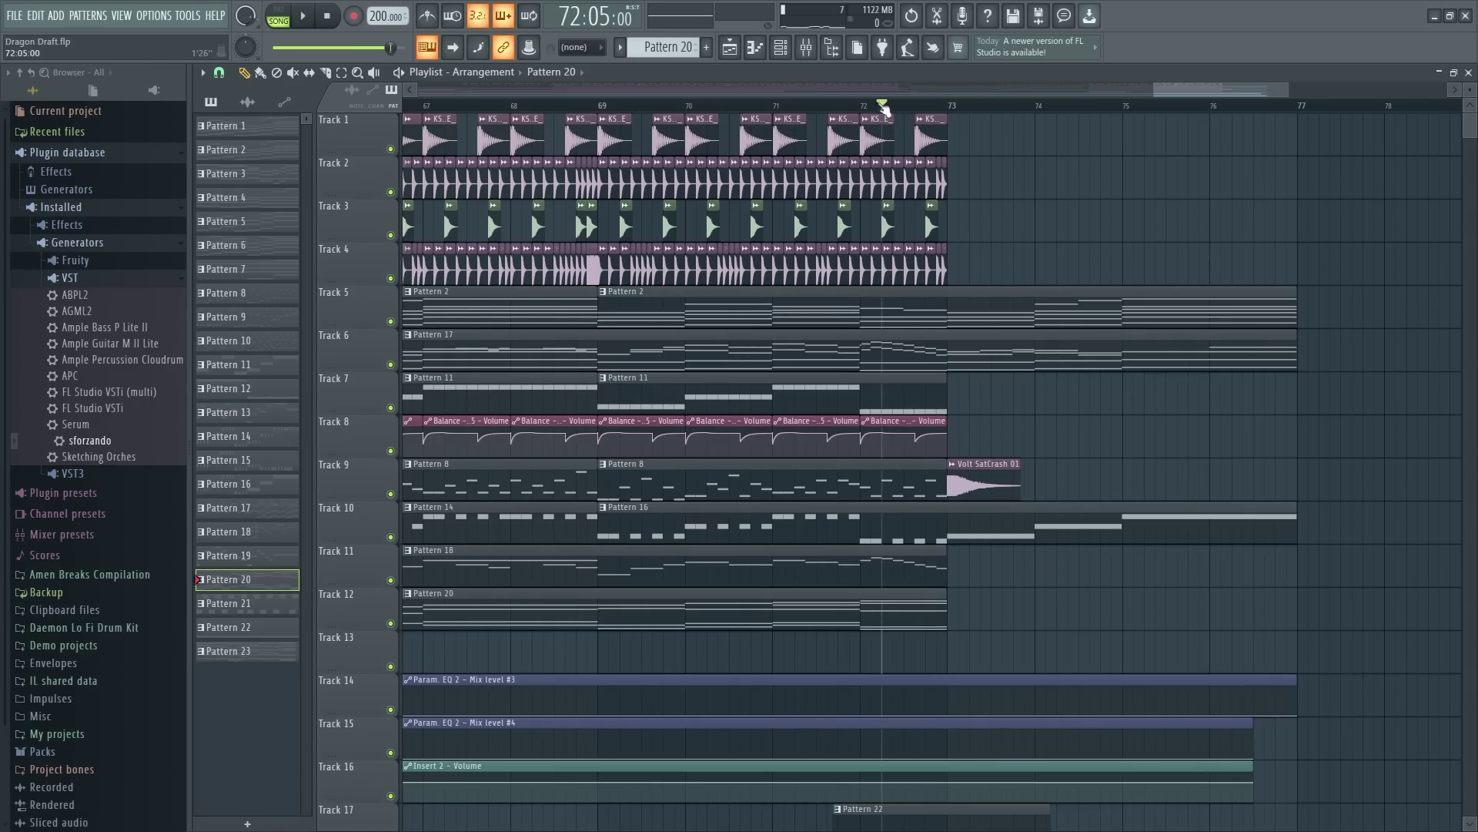
pyautogui.scroll(-6, 924, 385)
pyautogui.scroll(5, 1066, 413)
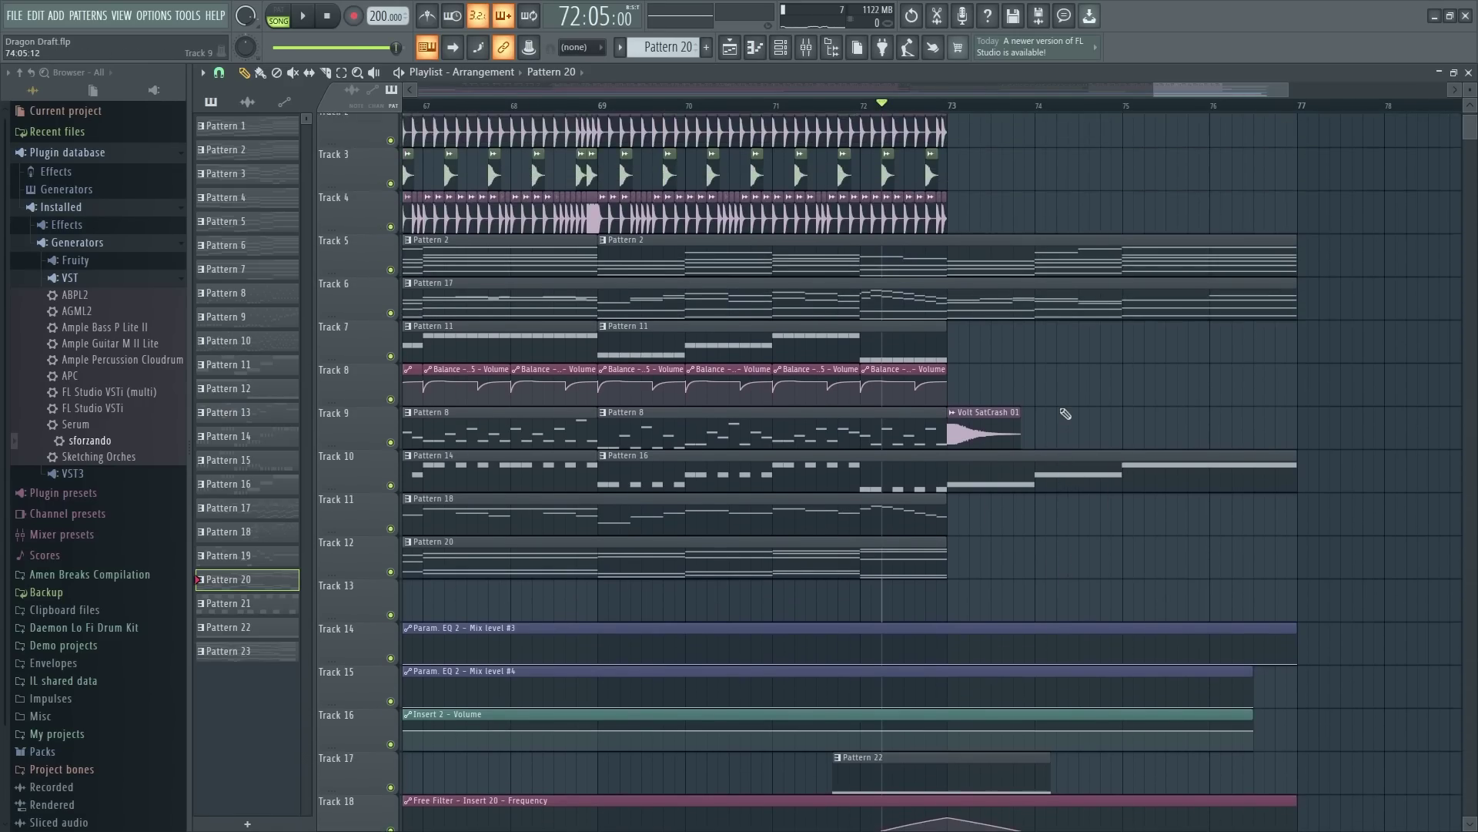
# Step: Play the arrangement with all tracks active from bar 69 through the outro to the song's end
pyautogui.click(391, 451)
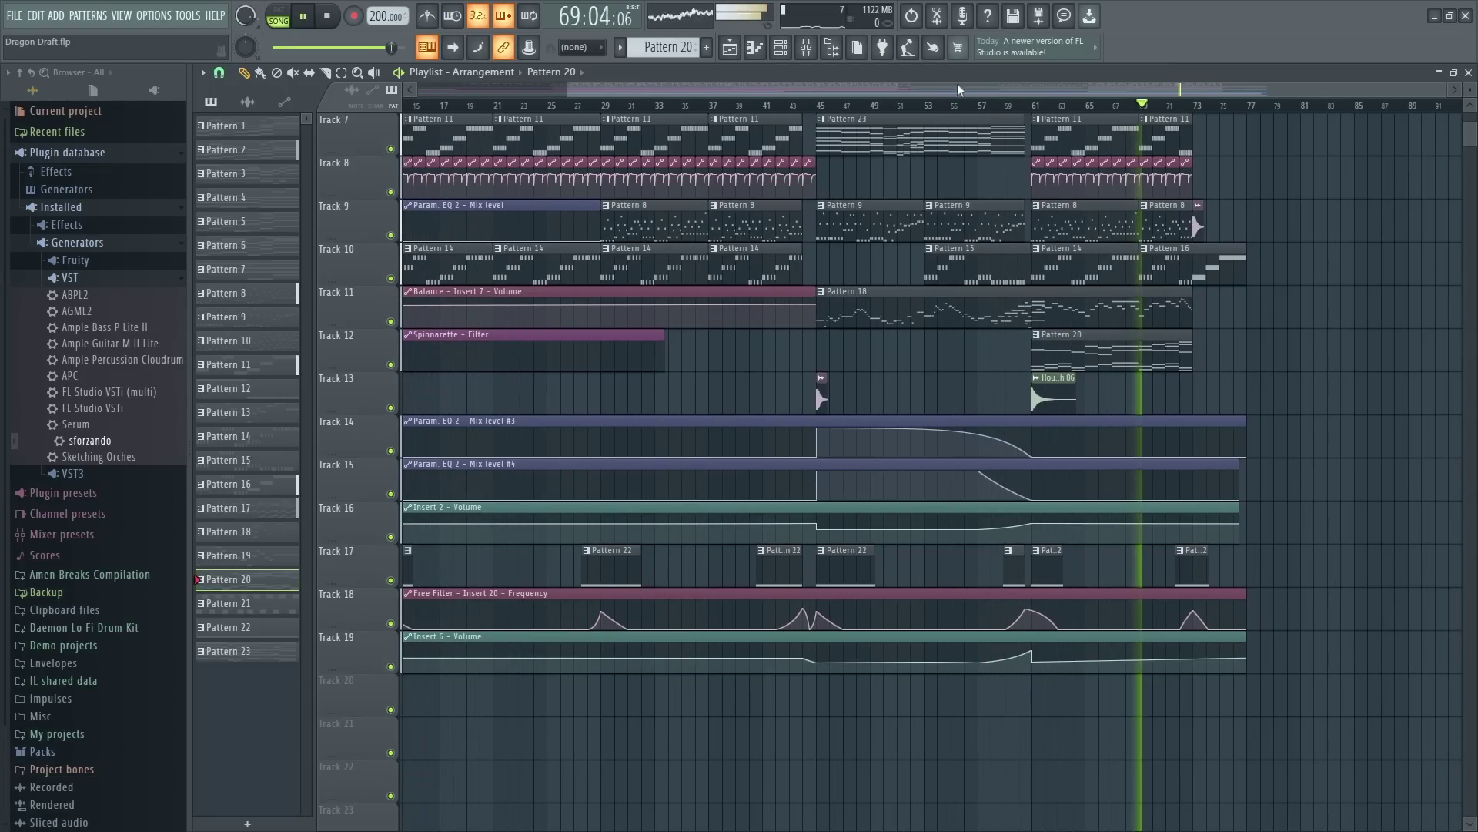
pyautogui.moveTo(958, 90); pyautogui.dragTo(1251, 132)
pyautogui.scroll(2, 1083, 313)
pyautogui.scroll(2, 871, 109)
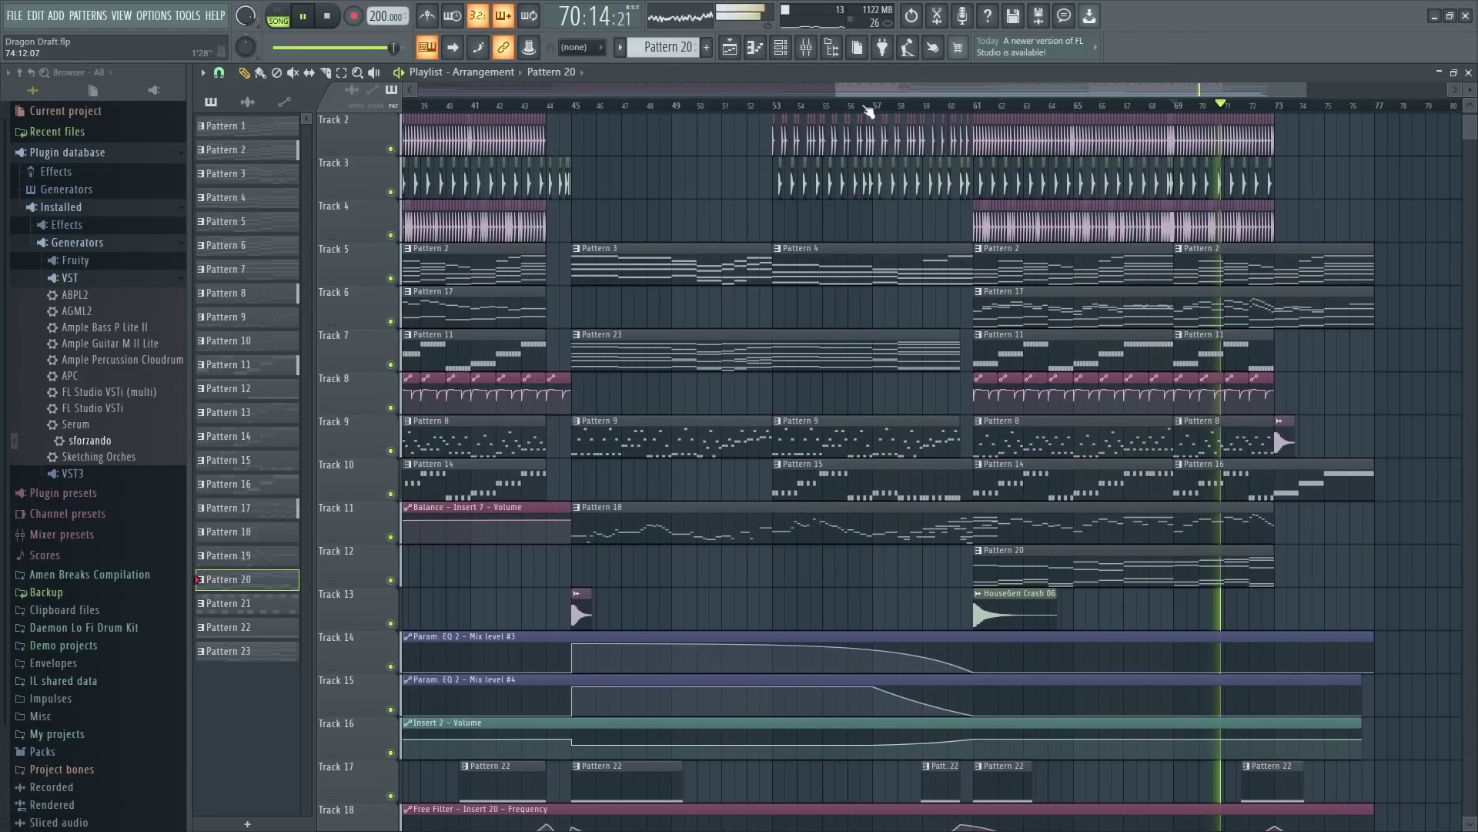
pyautogui.scroll(2, 868, 108)
pyautogui.moveTo(935, 90); pyautogui.dragTo(1196, 123)
pyautogui.scroll(2, 802, 108)
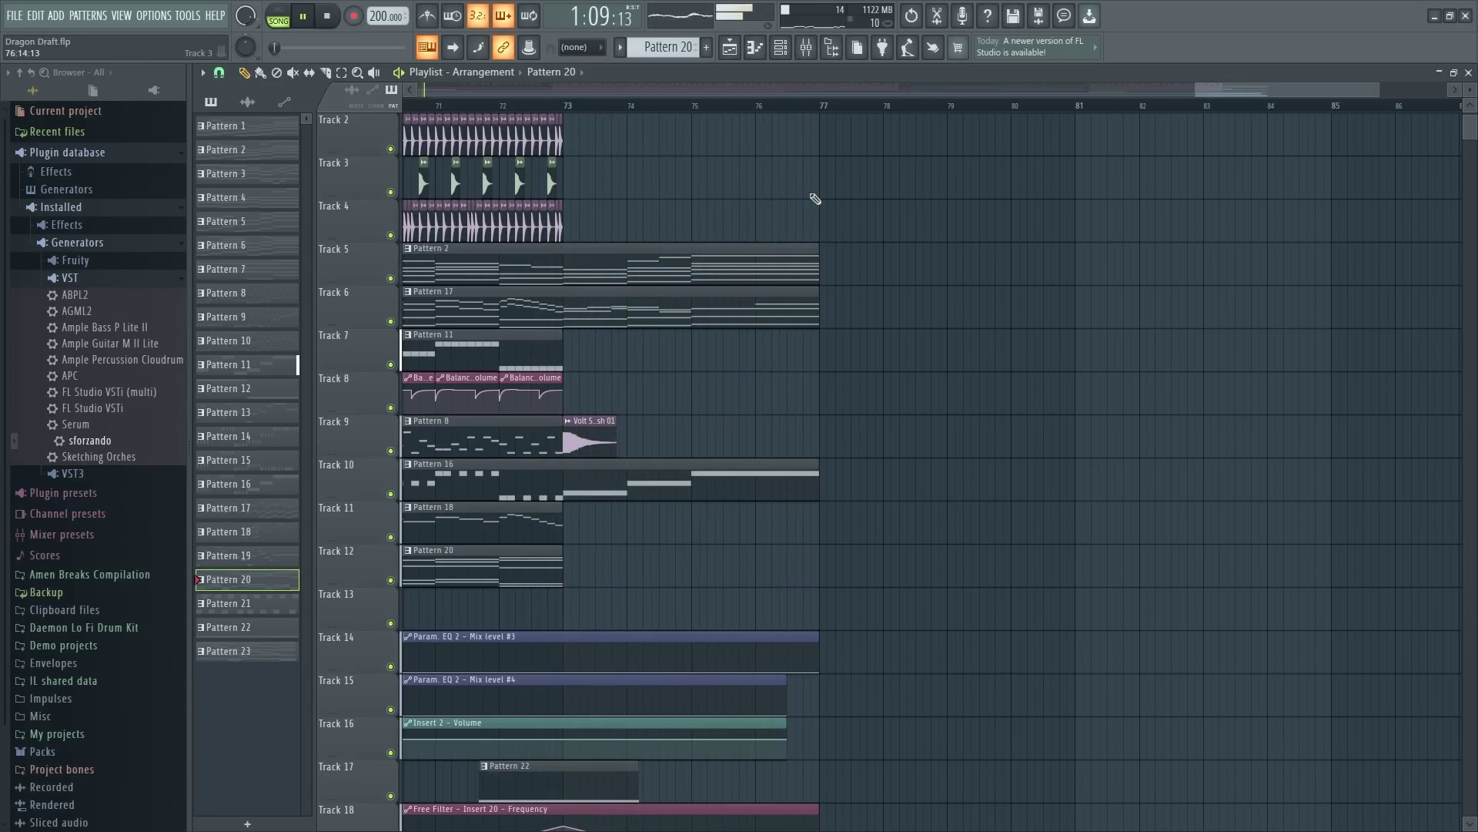
# Step: Stop playback and review the complete arrangement from bar 1 to bar 77
pyautogui.scroll(-10, 845, 107)
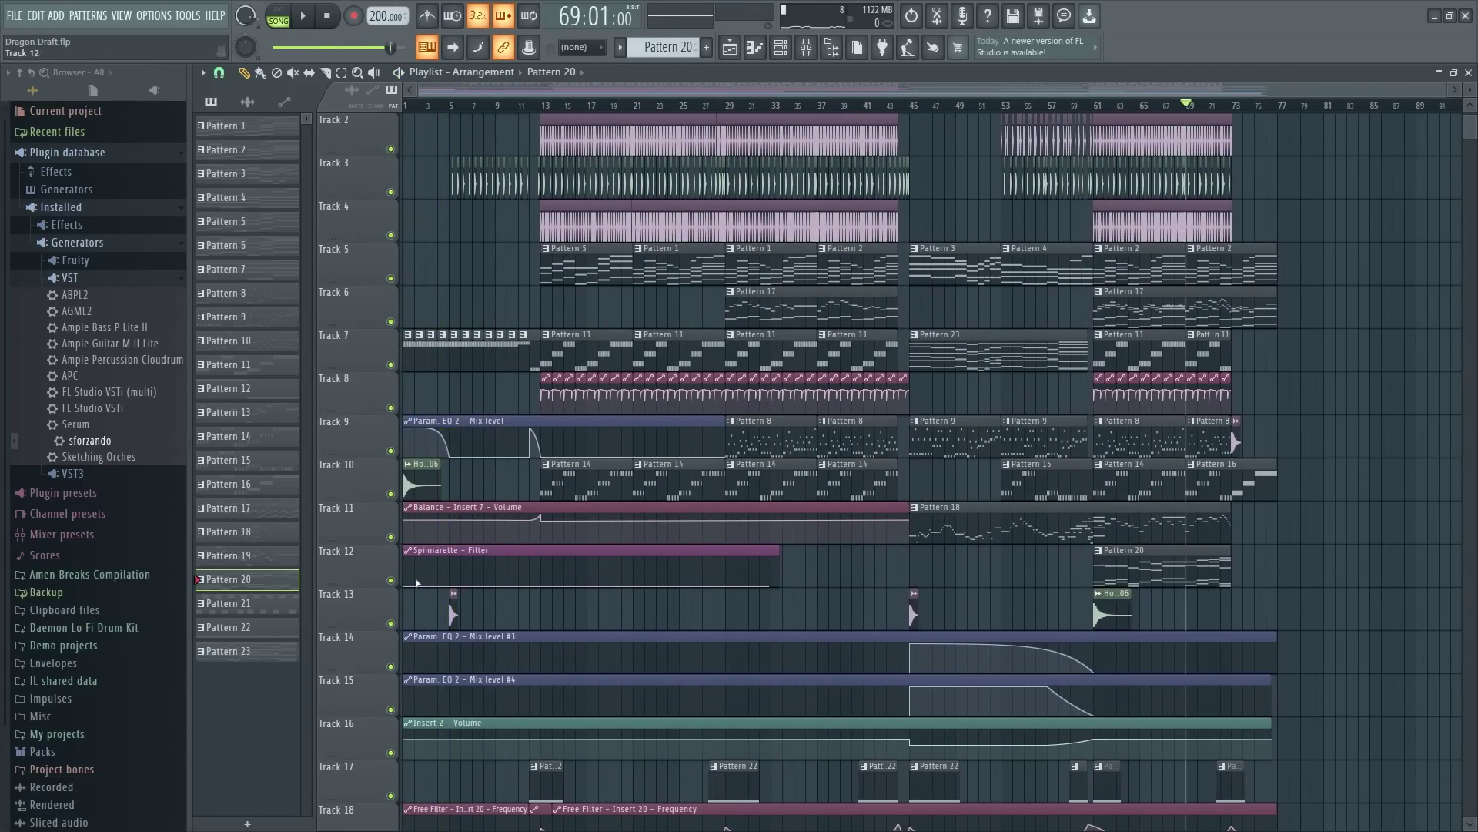
pyautogui.scroll(-2, 936, 187)
pyautogui.scroll(4, 1045, 497)
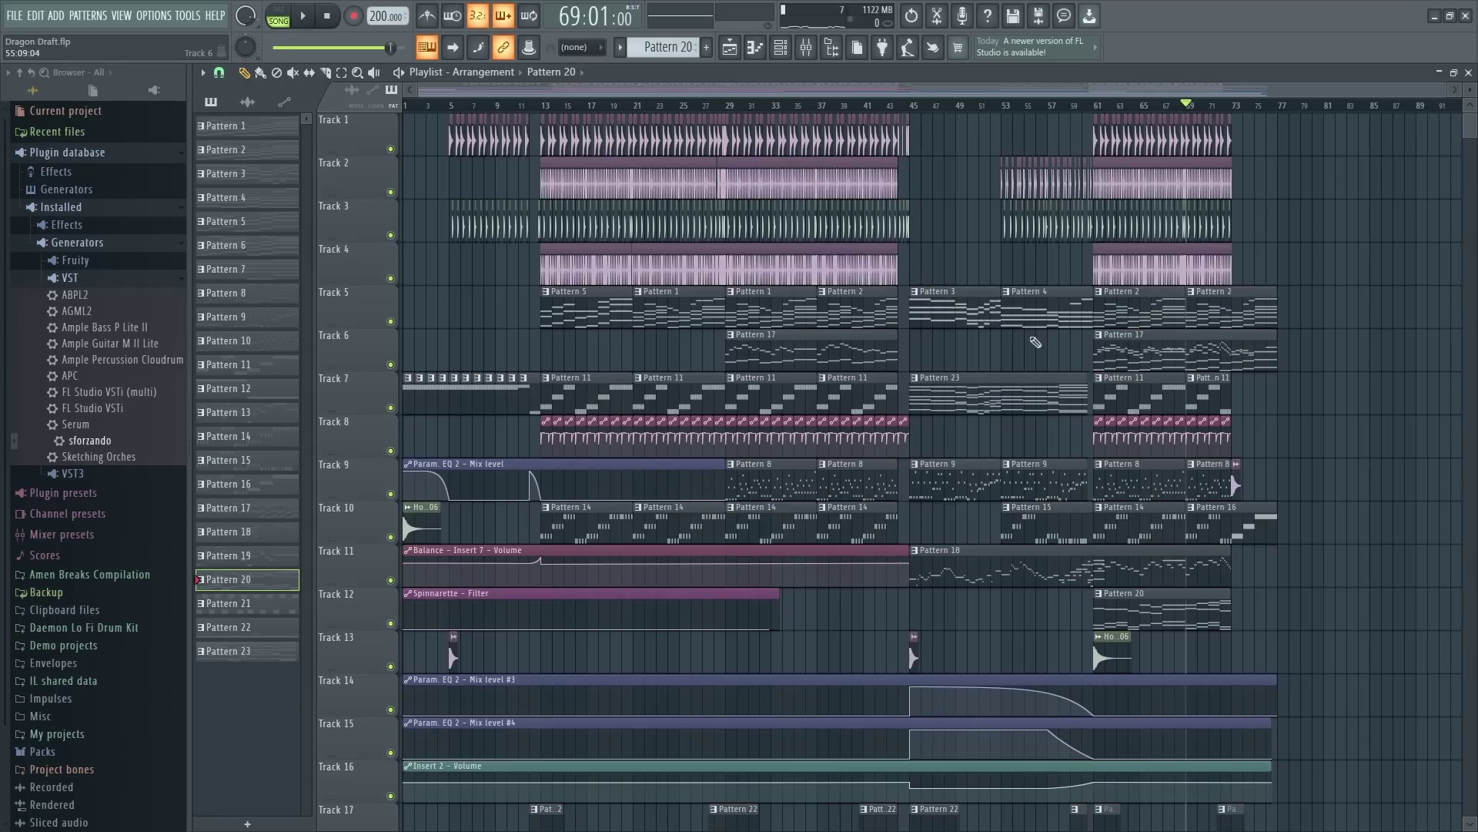